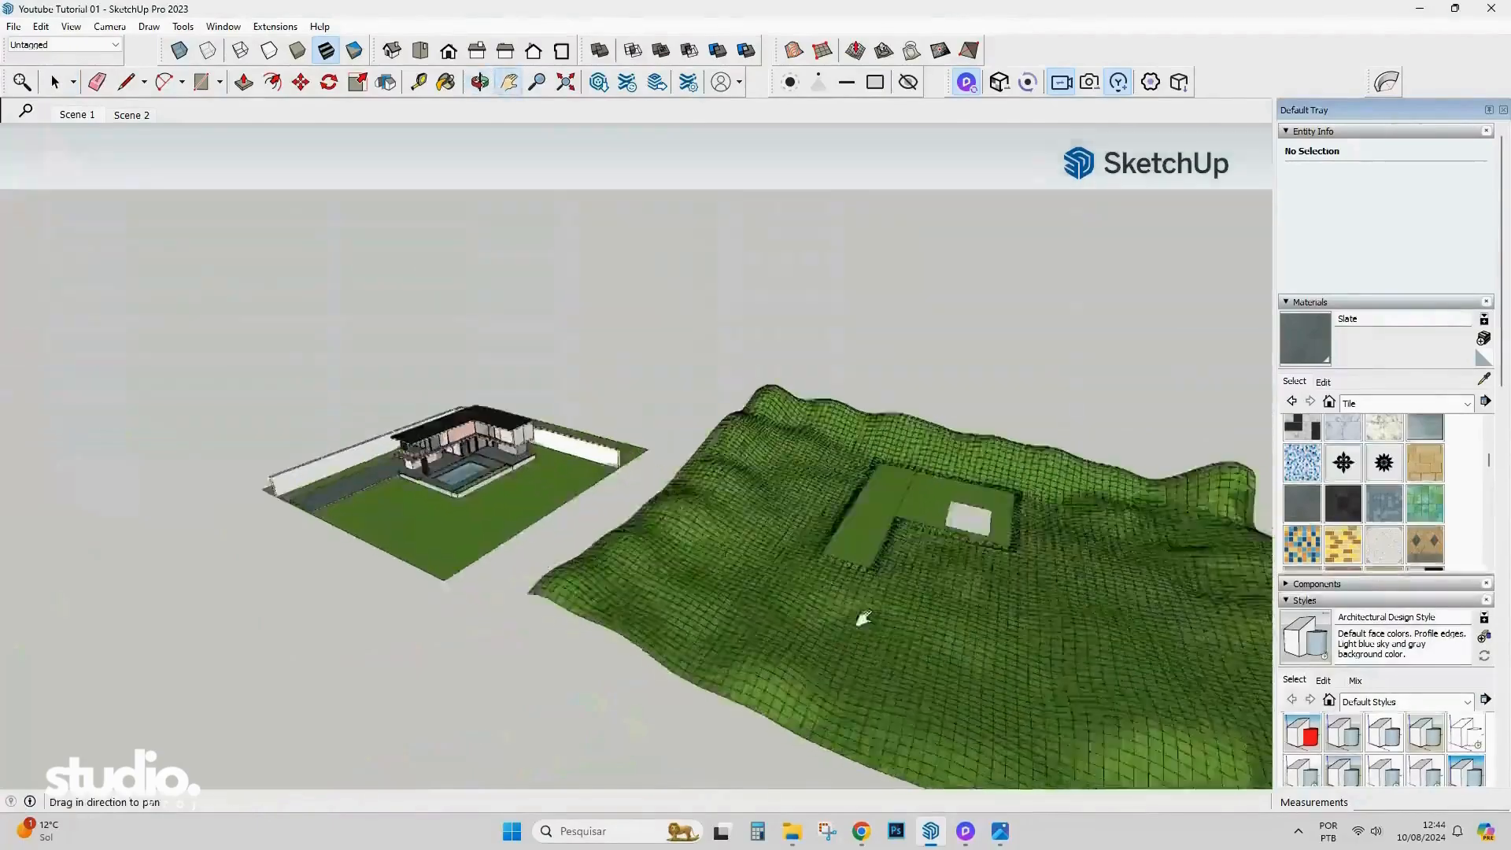
# Move the house group by its driveway corner onto the matching corner of the flattened platform in the Scene 2 terrain.
pyautogui.scroll(5, 742, 452)
pyautogui.moveTo(742, 452); pyautogui.dragTo(505, 395, button='middle')
pyautogui.scroll(-6, 727, 402)
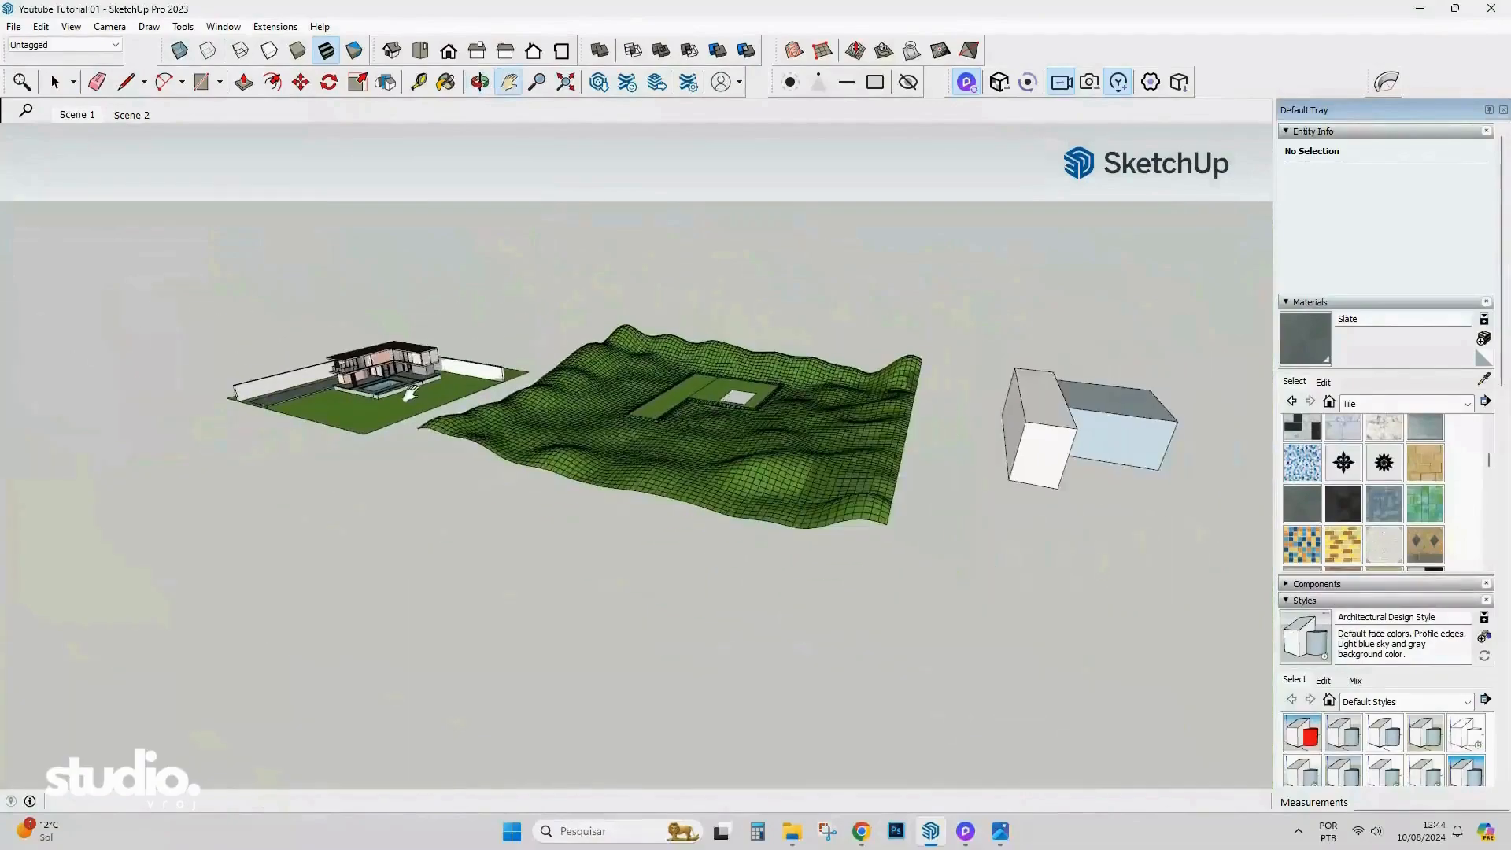
pyautogui.scroll(2, 410, 394)
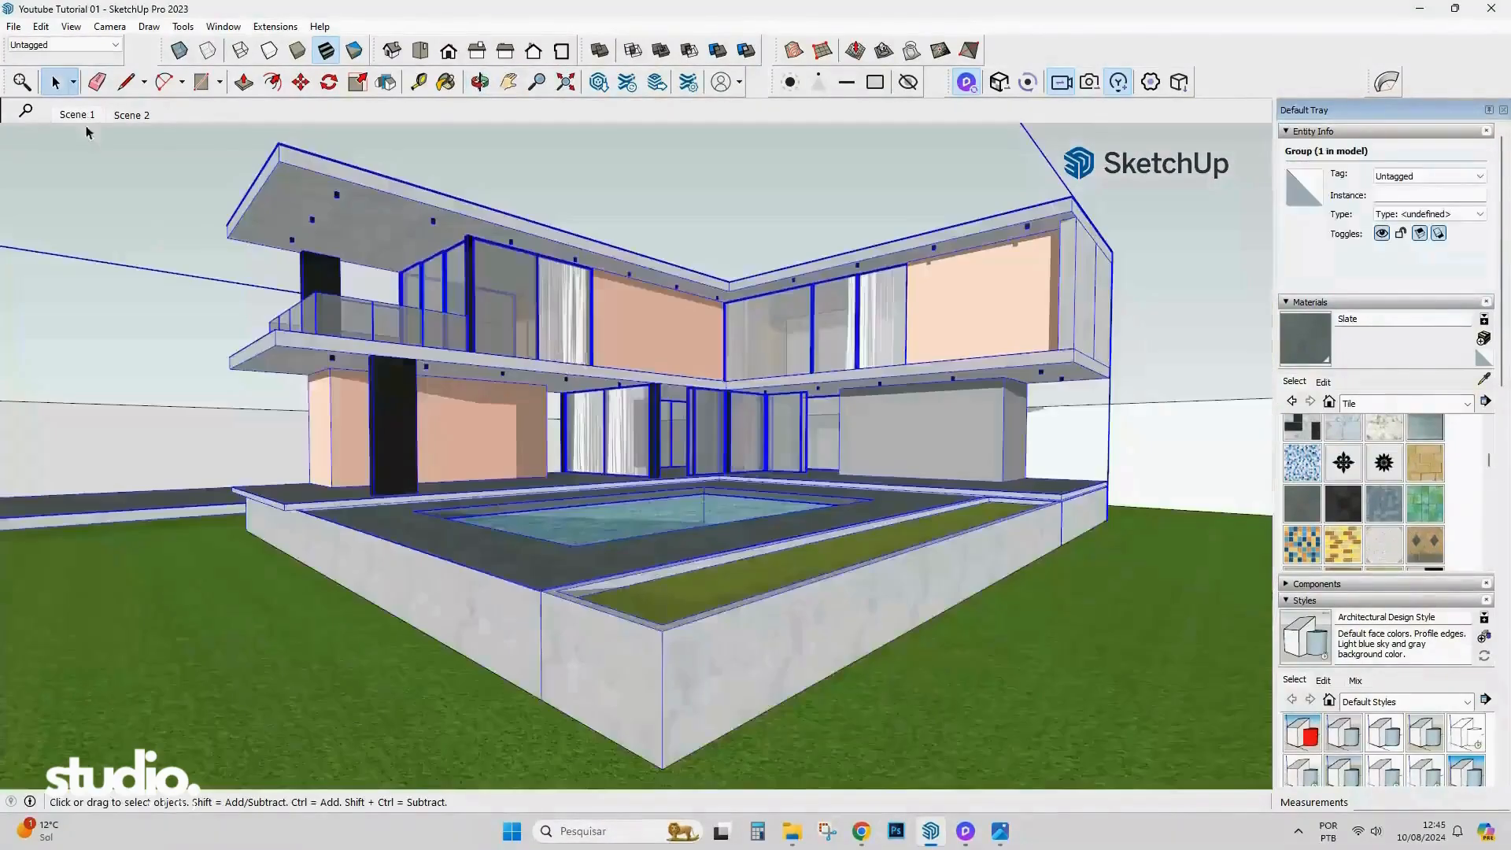
pyautogui.moveTo(976, 409)
pyautogui.mouseDown(button='middle')
pyautogui.moveTo(1023, 378)
pyautogui.moveTo(997, 399)
pyautogui.mouseUp(button='middle')
pyautogui.scroll(3, 506, 488)
pyautogui.keyDown('shift'); pyautogui.moveTo(506, 489); pyautogui.dragTo(984, 357, button='middle'); pyautogui.keyUp('shift')
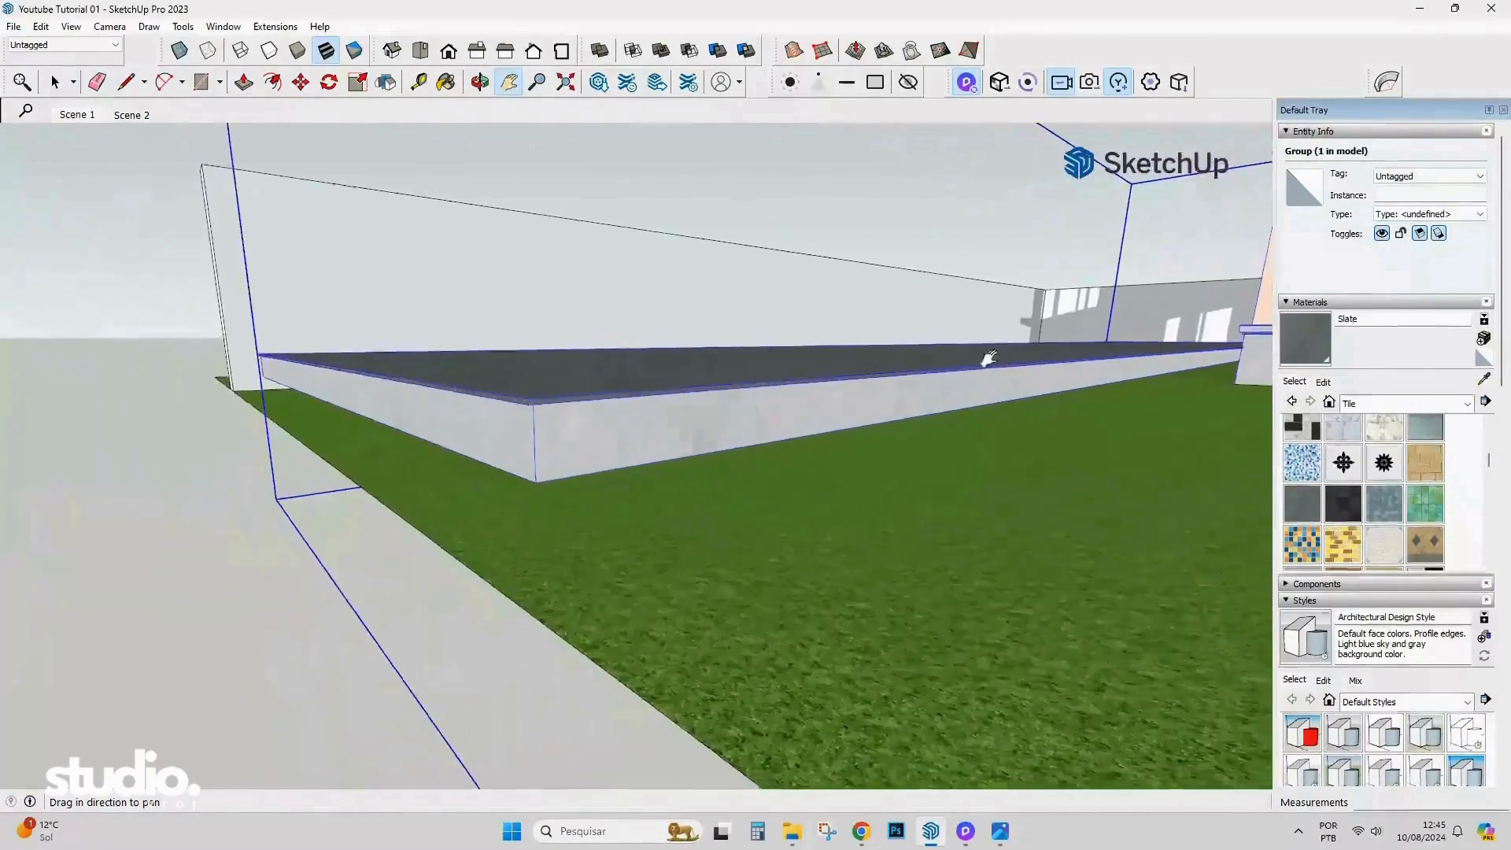
pyautogui.press('m')
pyautogui.click(552, 477)
pyautogui.click(137, 115)
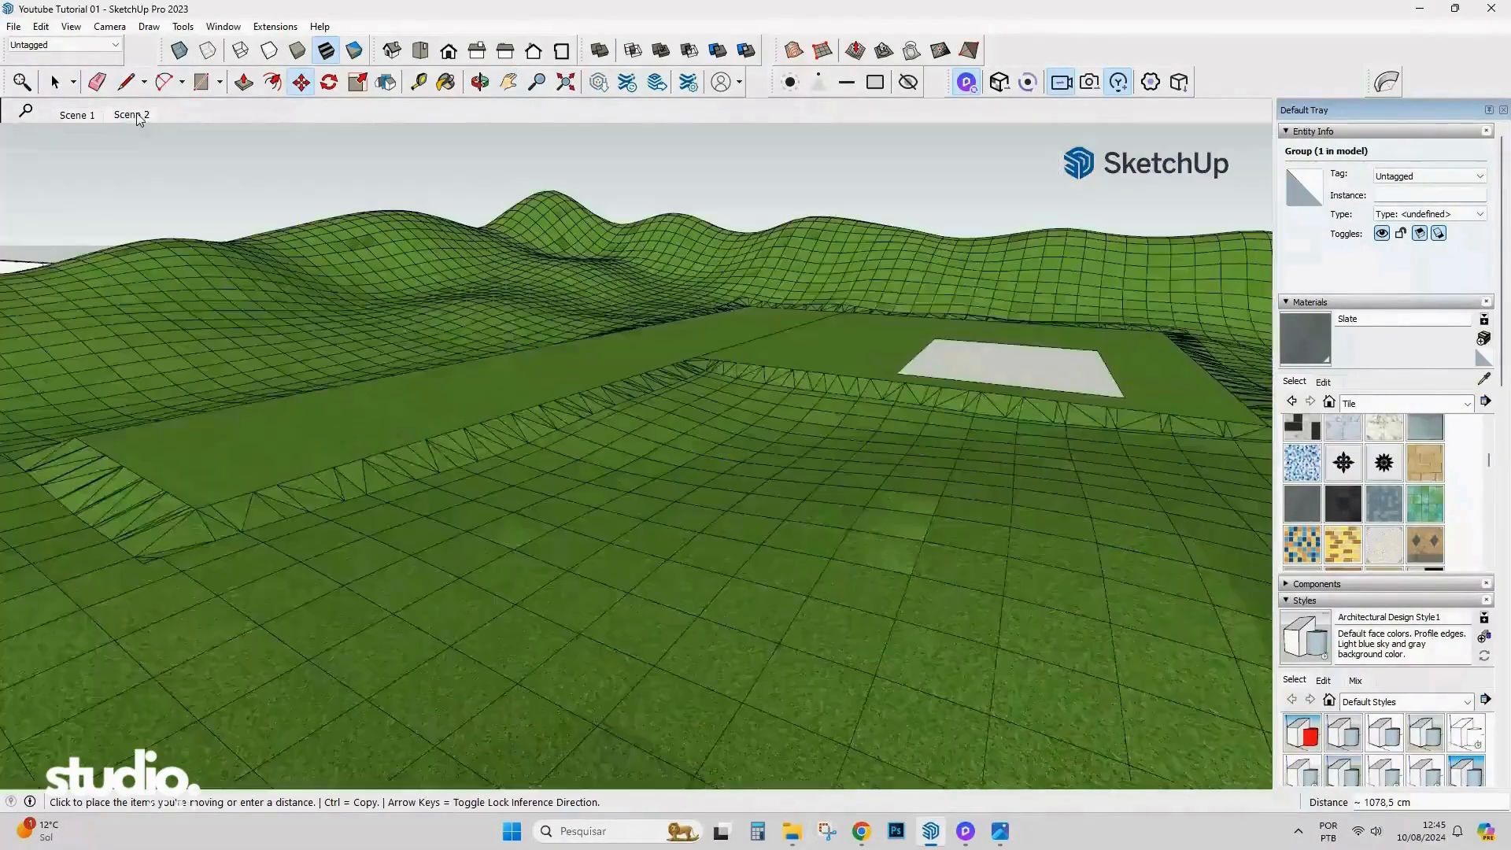
pyautogui.click(197, 509)
pyautogui.press('space')
pyautogui.scroll(-4, 219, 357)
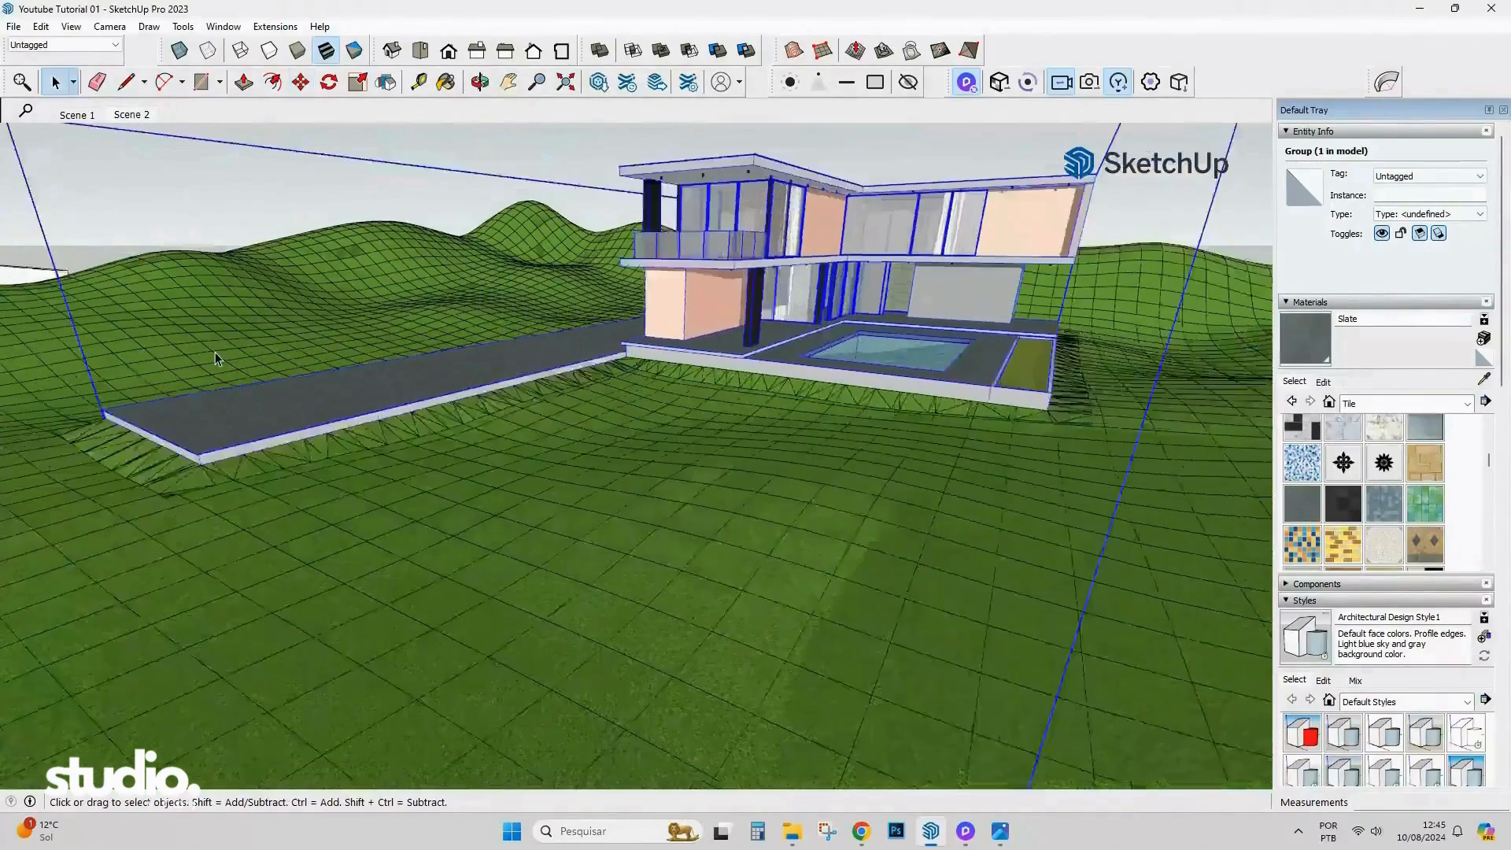
# Deselect the house and examine how the building, driveway and pool deck sit on the terrain platform.
pyautogui.click(506, 482)
pyautogui.scroll(-2, 512, 484)
pyautogui.click(718, 204)
pyautogui.moveTo(718, 206); pyautogui.dragTo(897, 280, button='middle')
pyautogui.scroll(4, 775, 405)
pyautogui.moveTo(771, 397); pyautogui.dragTo(598, 398, button='middle')
pyautogui.keyDown('shift'); pyautogui.moveTo(598, 398); pyautogui.dragTo(905, 432, button='middle'); pyautogui.keyUp('shift')
pyautogui.scroll(-4, 811, 400)
pyautogui.keyDown('shift'); pyautogui.moveTo(669, 417); pyautogui.dragTo(639, 430, button='middle'); pyautogui.keyUp('shift')
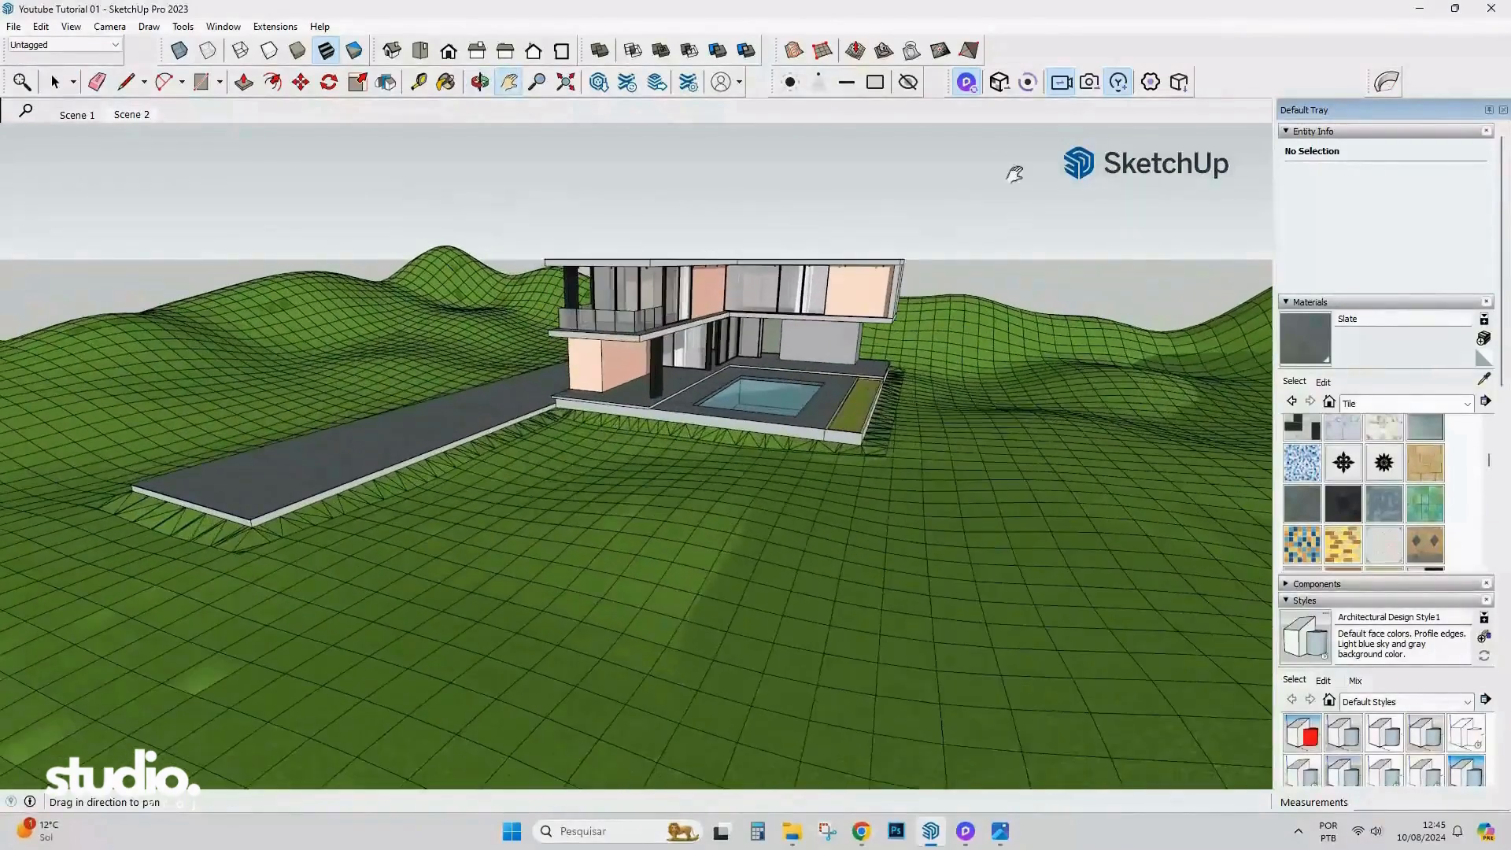
# Switch to D5 Render with the model, enable two-point perspective for the camera and reframe the house.
pyautogui.click(964, 82)
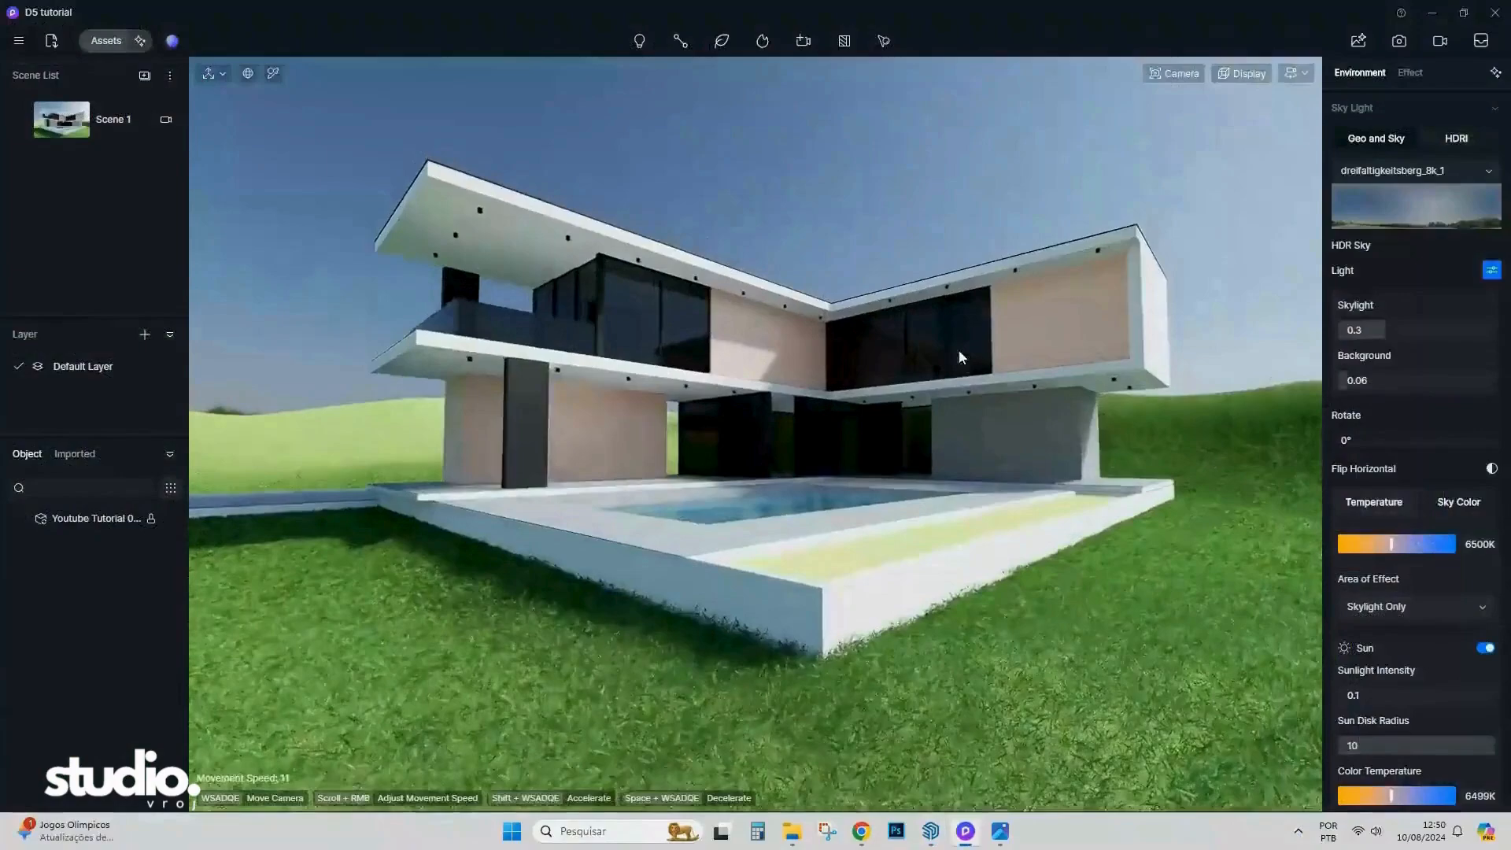
pyautogui.click(1187, 72)
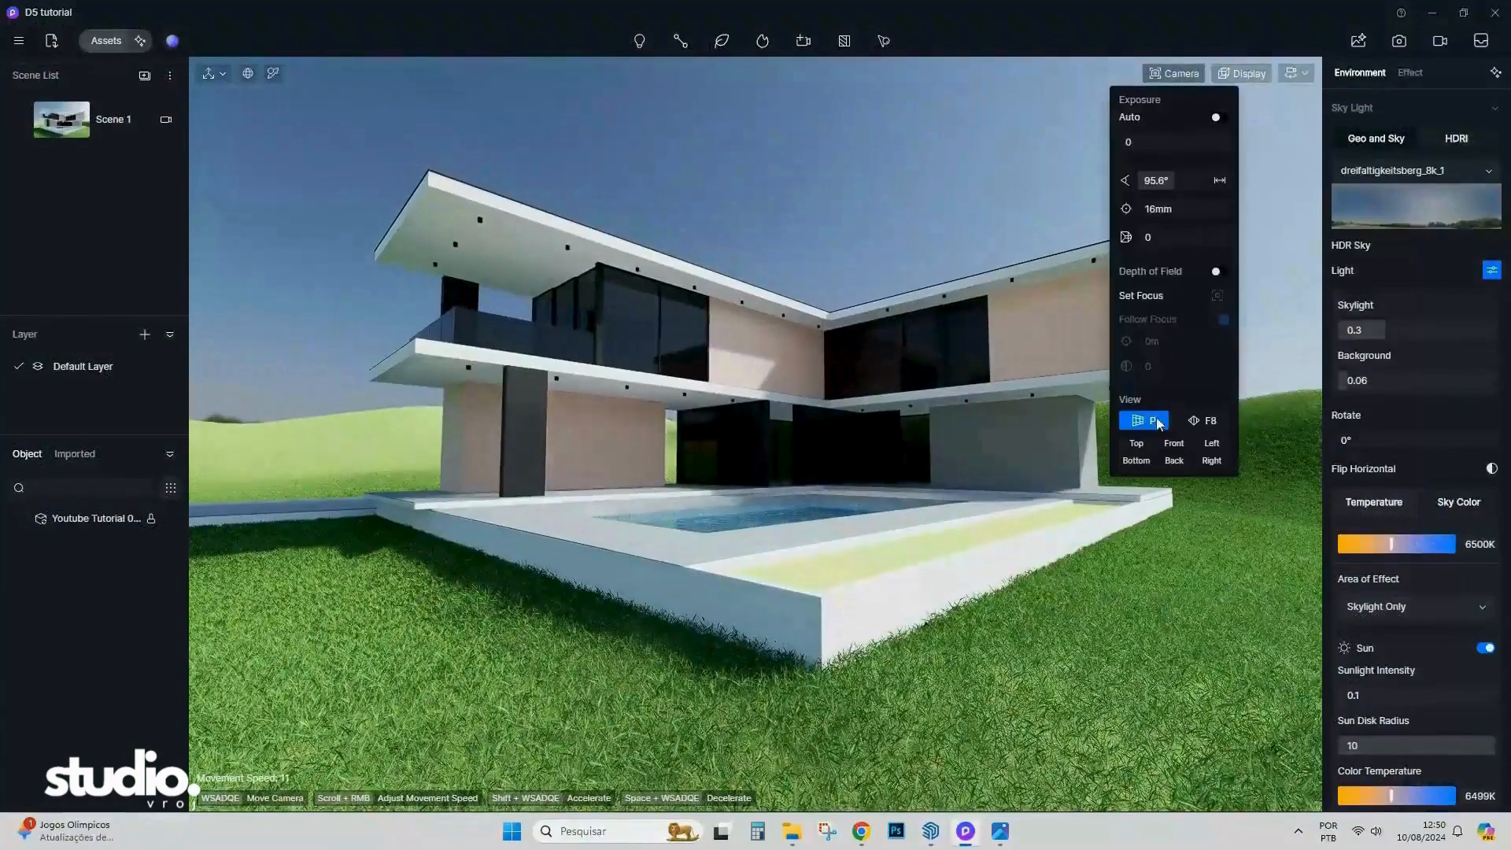
pyautogui.click(1204, 421)
pyautogui.press('w')
pyautogui.press('q')
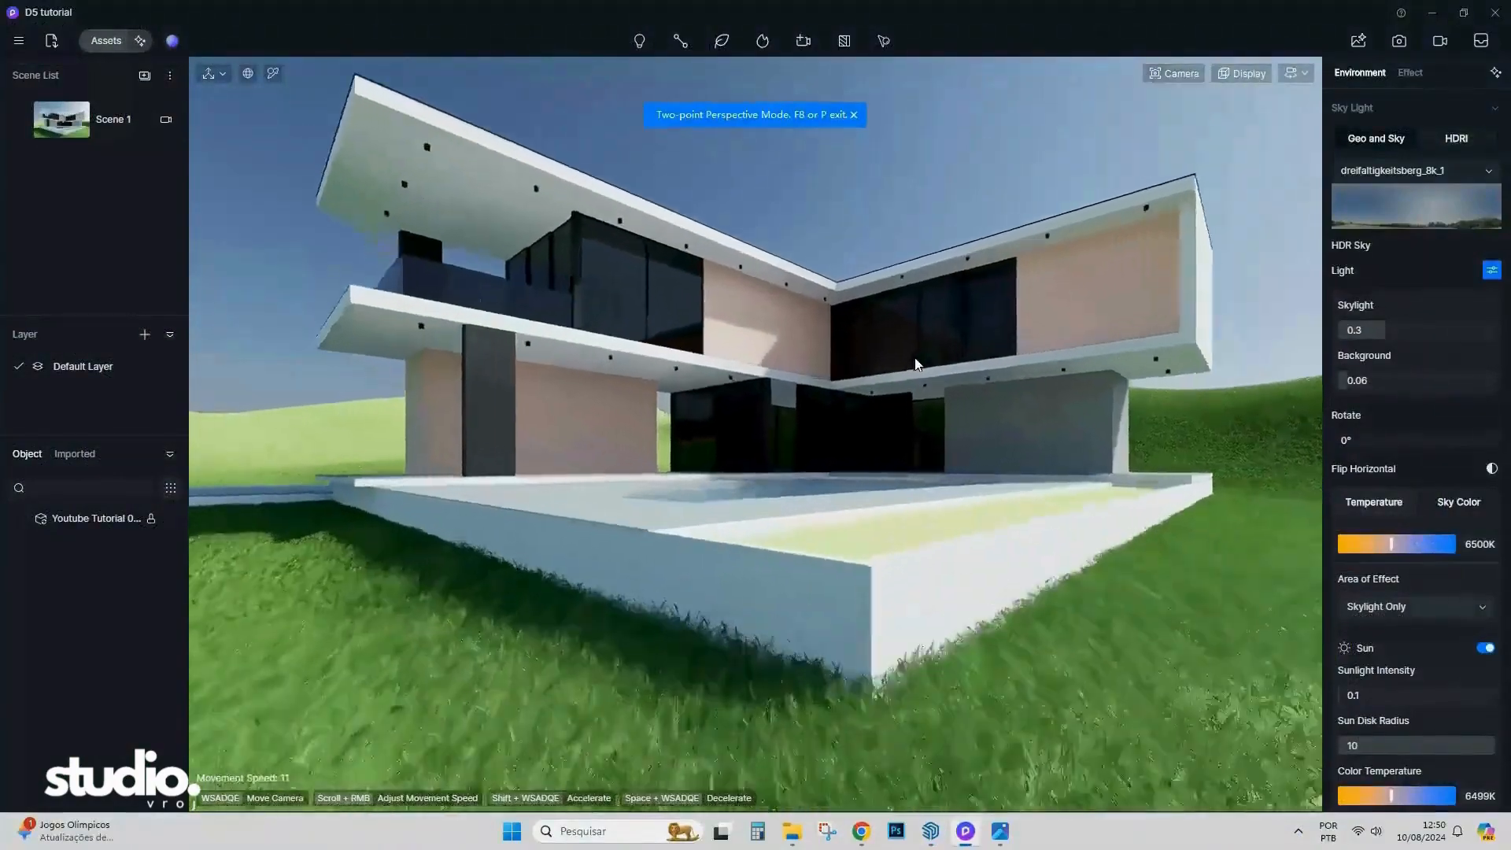
pyautogui.press('e')
pyautogui.press('d')
# Set the camera's focal length to 20 mm.
pyautogui.click(1181, 75)
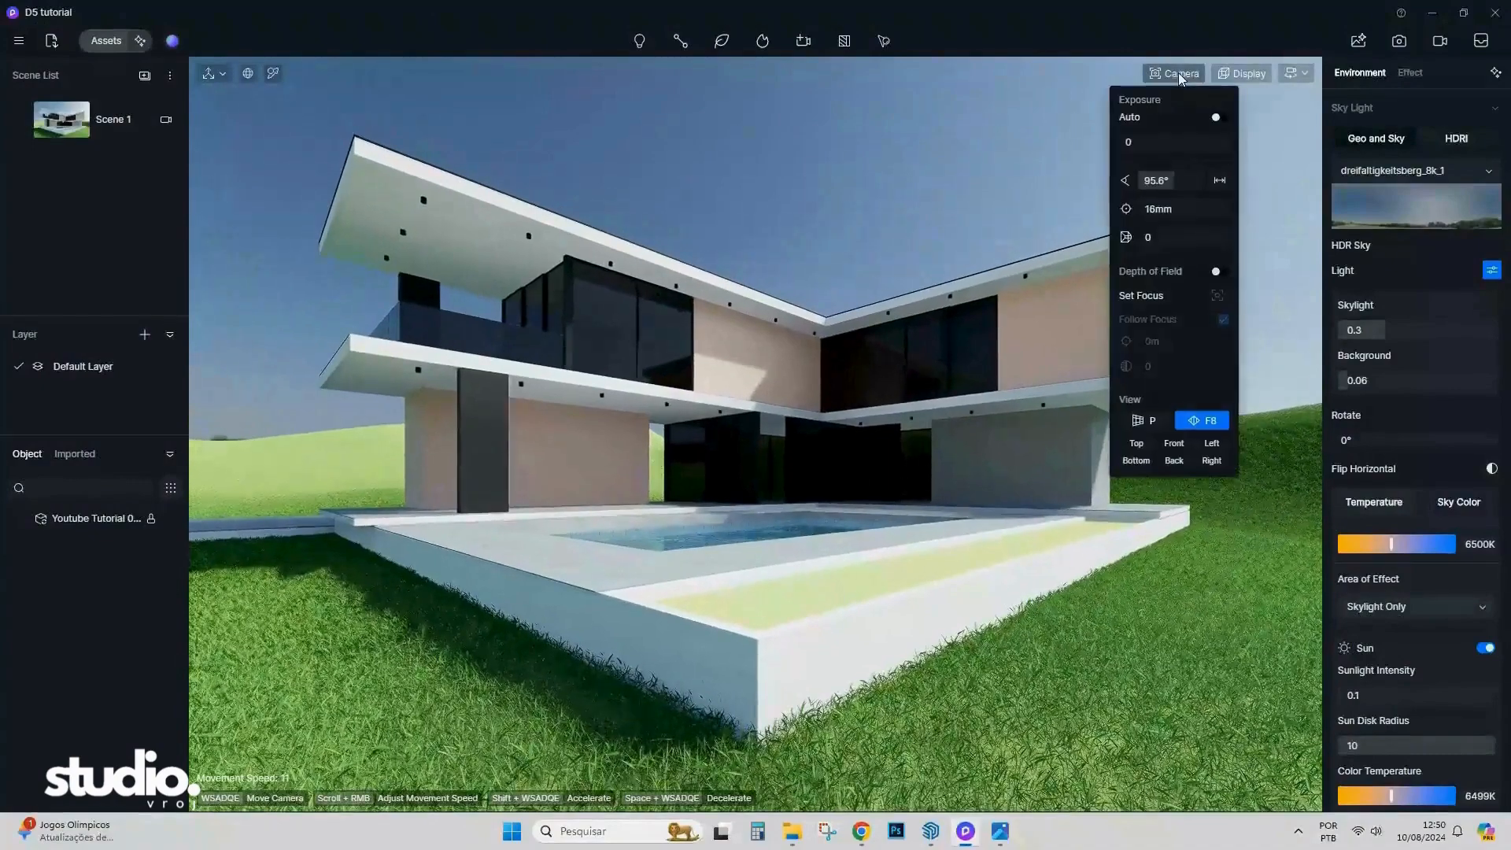
pyautogui.click(1199, 215)
pyautogui.write('20')
pyautogui.press('Return')
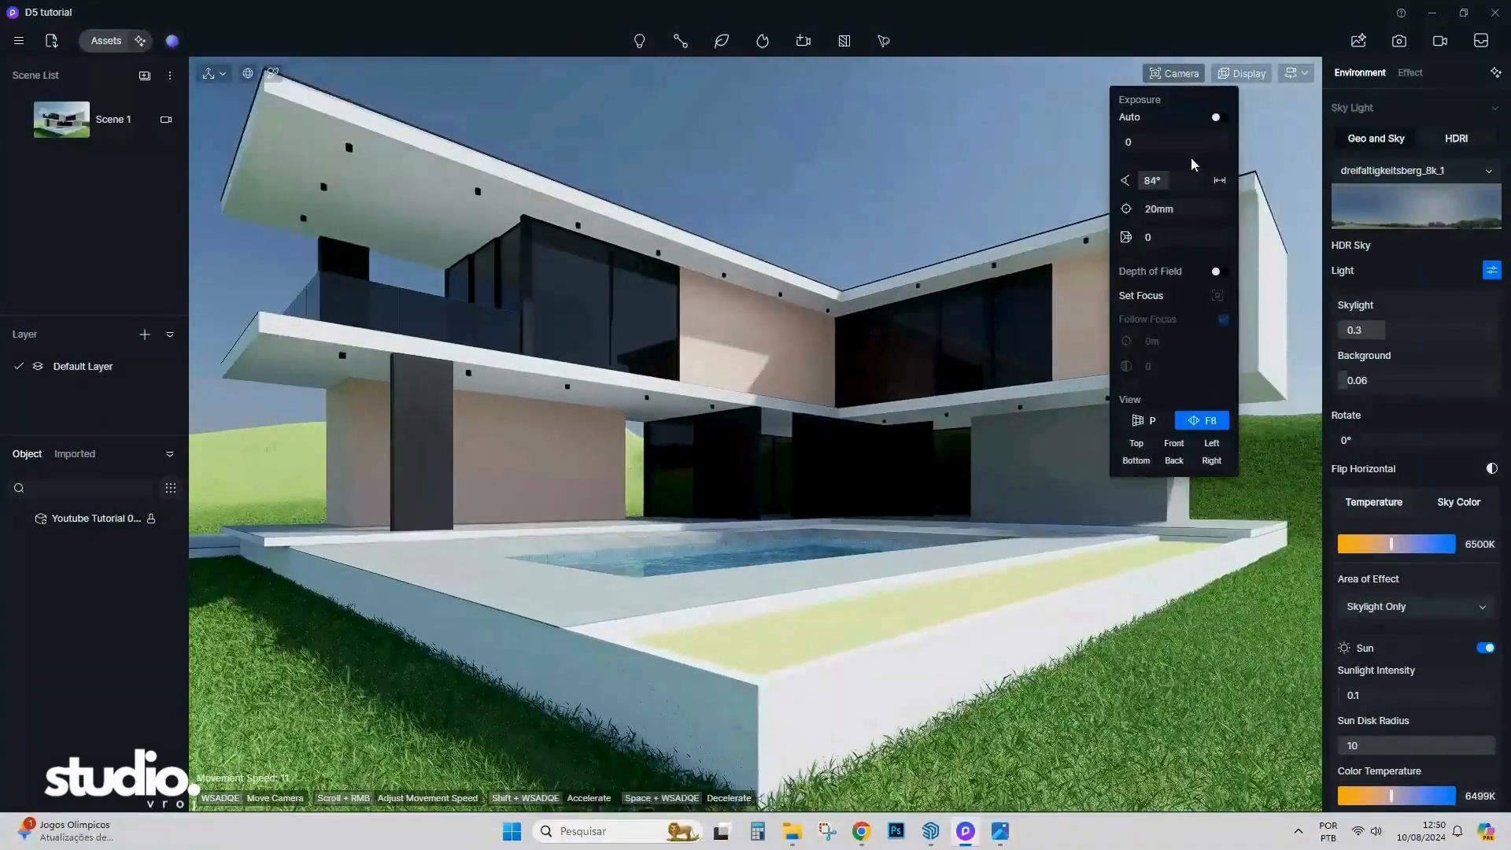
# Show the rule-of-thirds grid and pull the camera back until the whole house and pool deck are framed.
pyautogui.moveTo(1266, 75)
pyautogui.click(1288, 122)
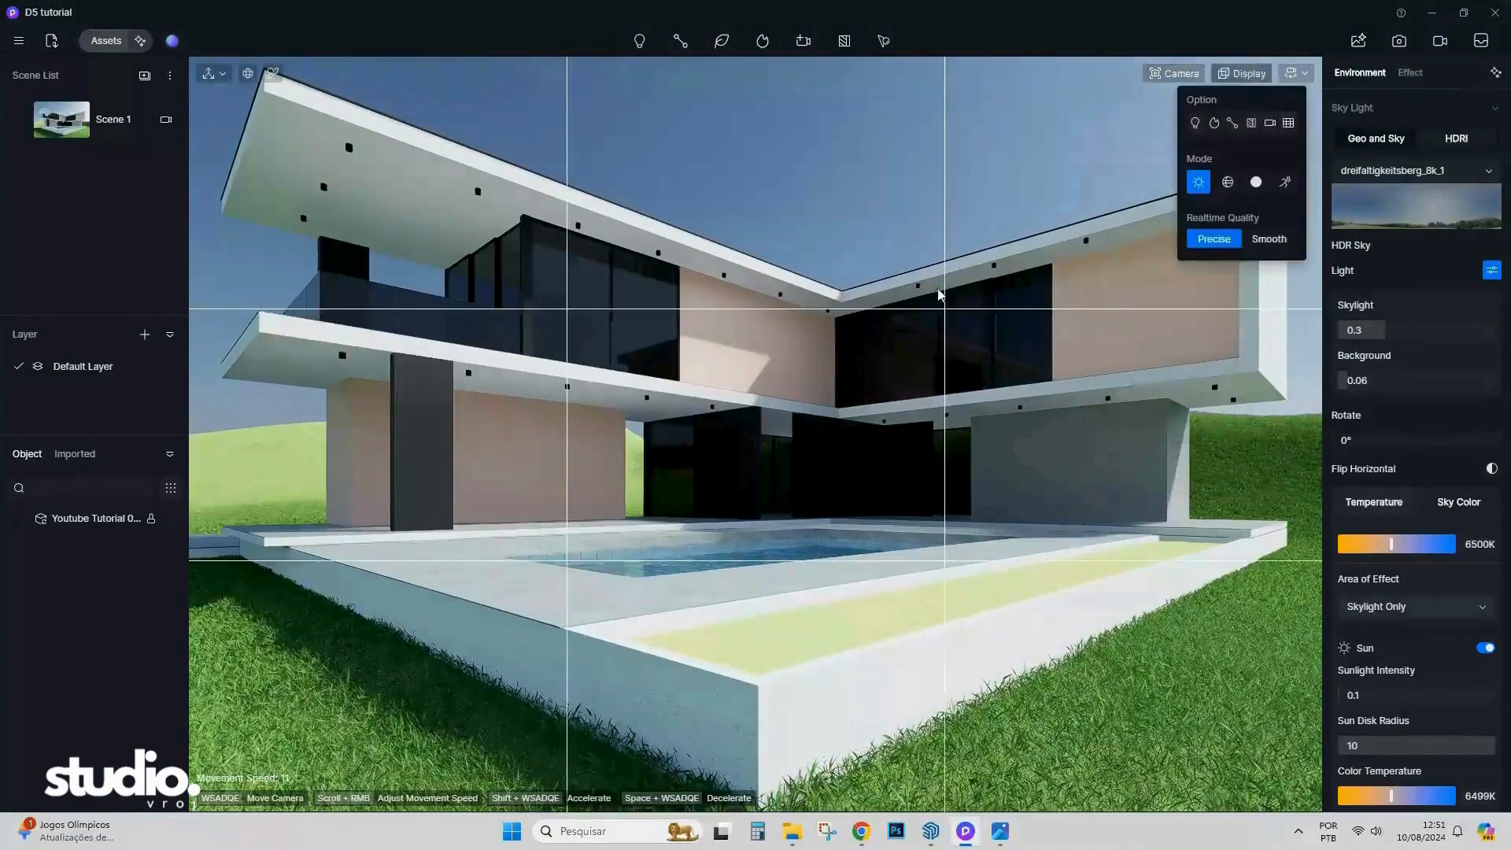
pyautogui.press('s')
pyautogui.press('e')
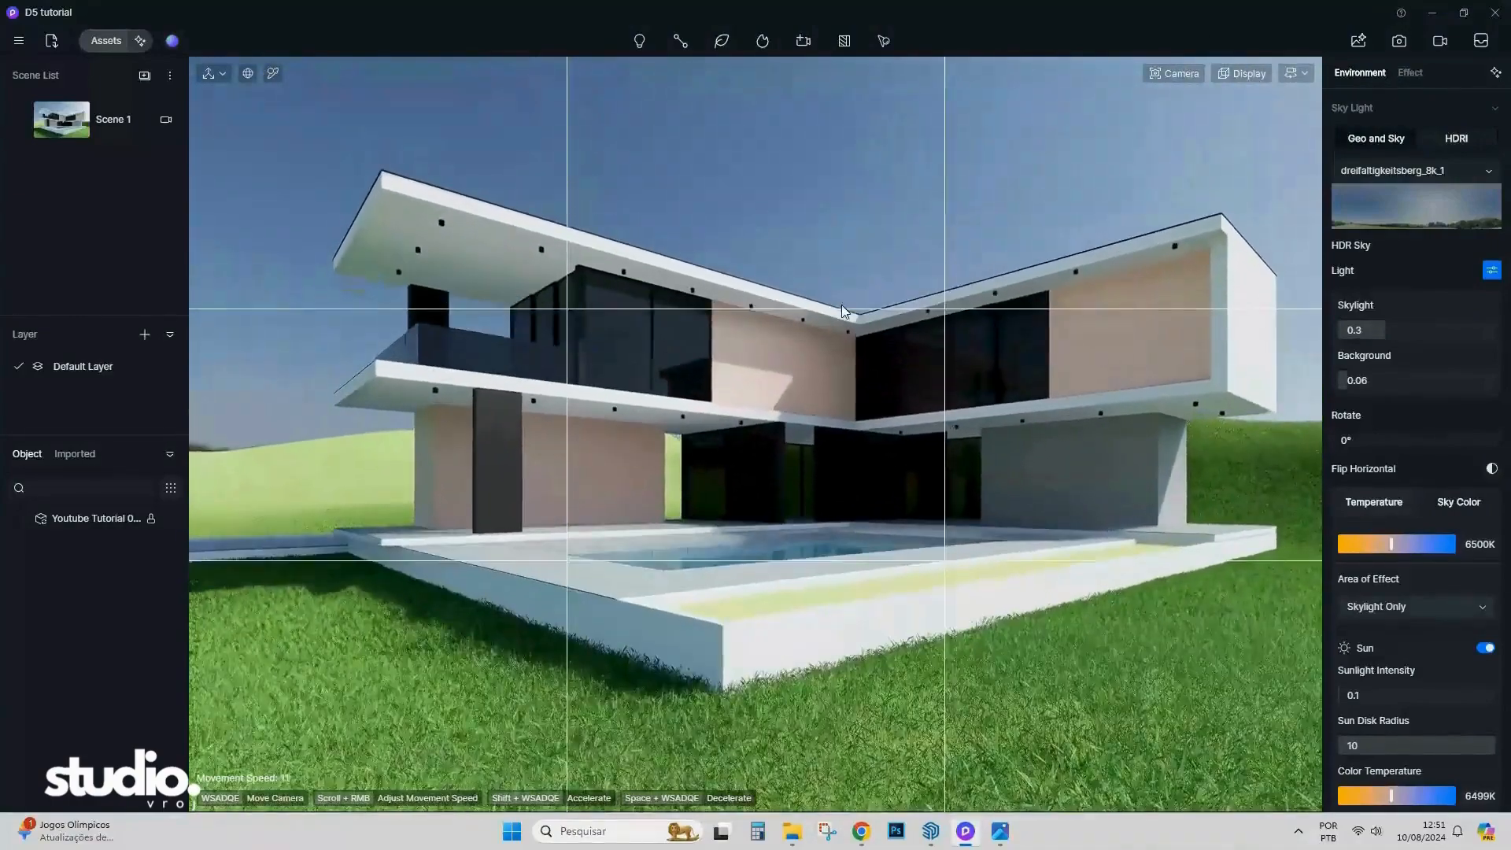
pyautogui.press('a')
pyautogui.moveTo(842, 311)
pyautogui.mouseDown(button='right')
pyautogui.moveTo(882, 312)
pyautogui.moveTo(861, 306)
pyautogui.mouseUp(button='right')
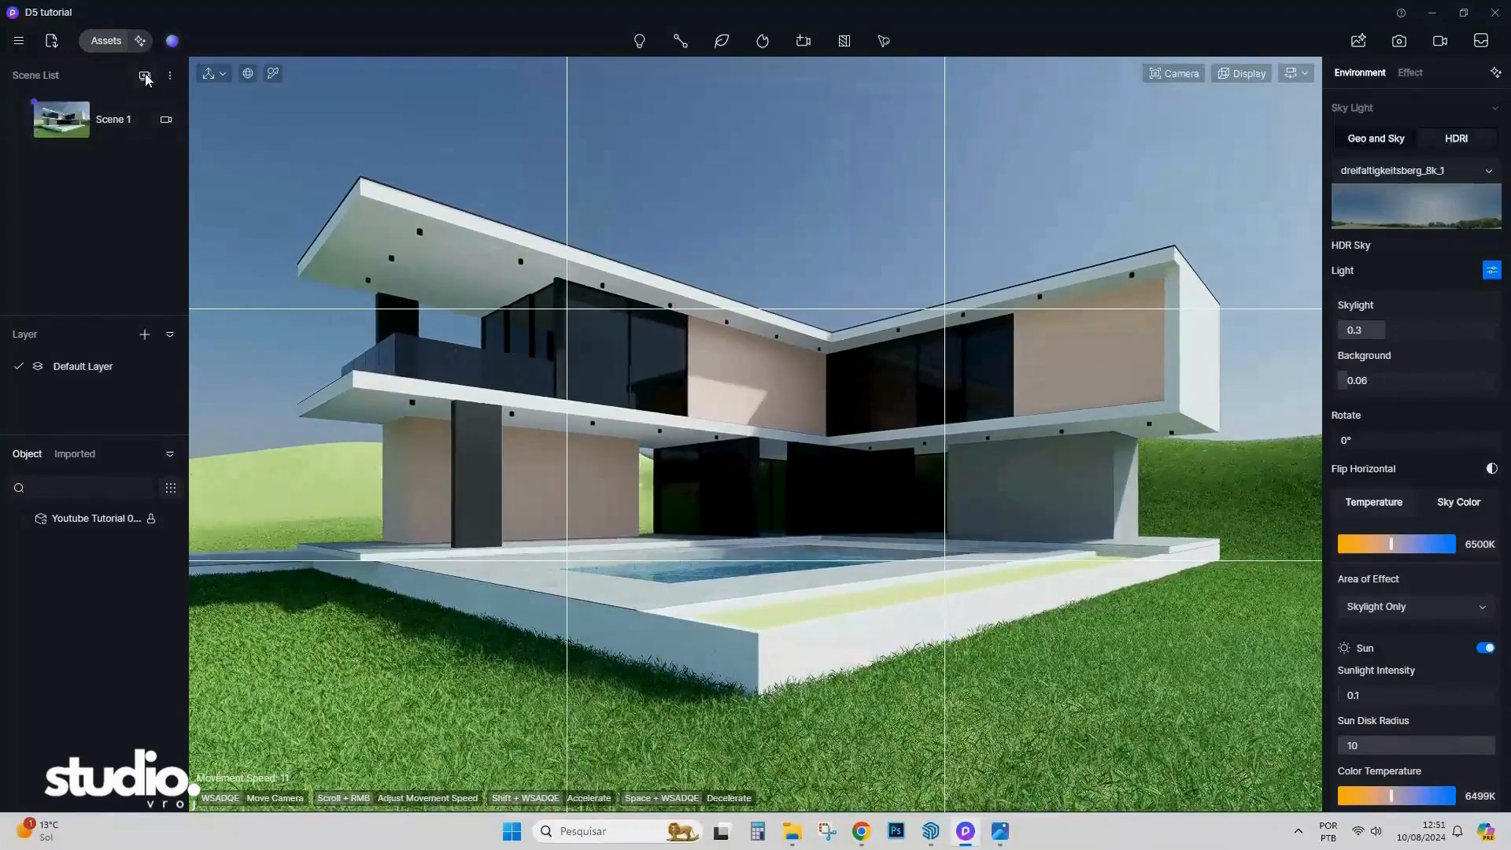
# Turn the view to face the balcony side of the house and save it as a new scene.
pyautogui.moveTo(677, 285); pyautogui.dragTo(968, 332, button='middle')
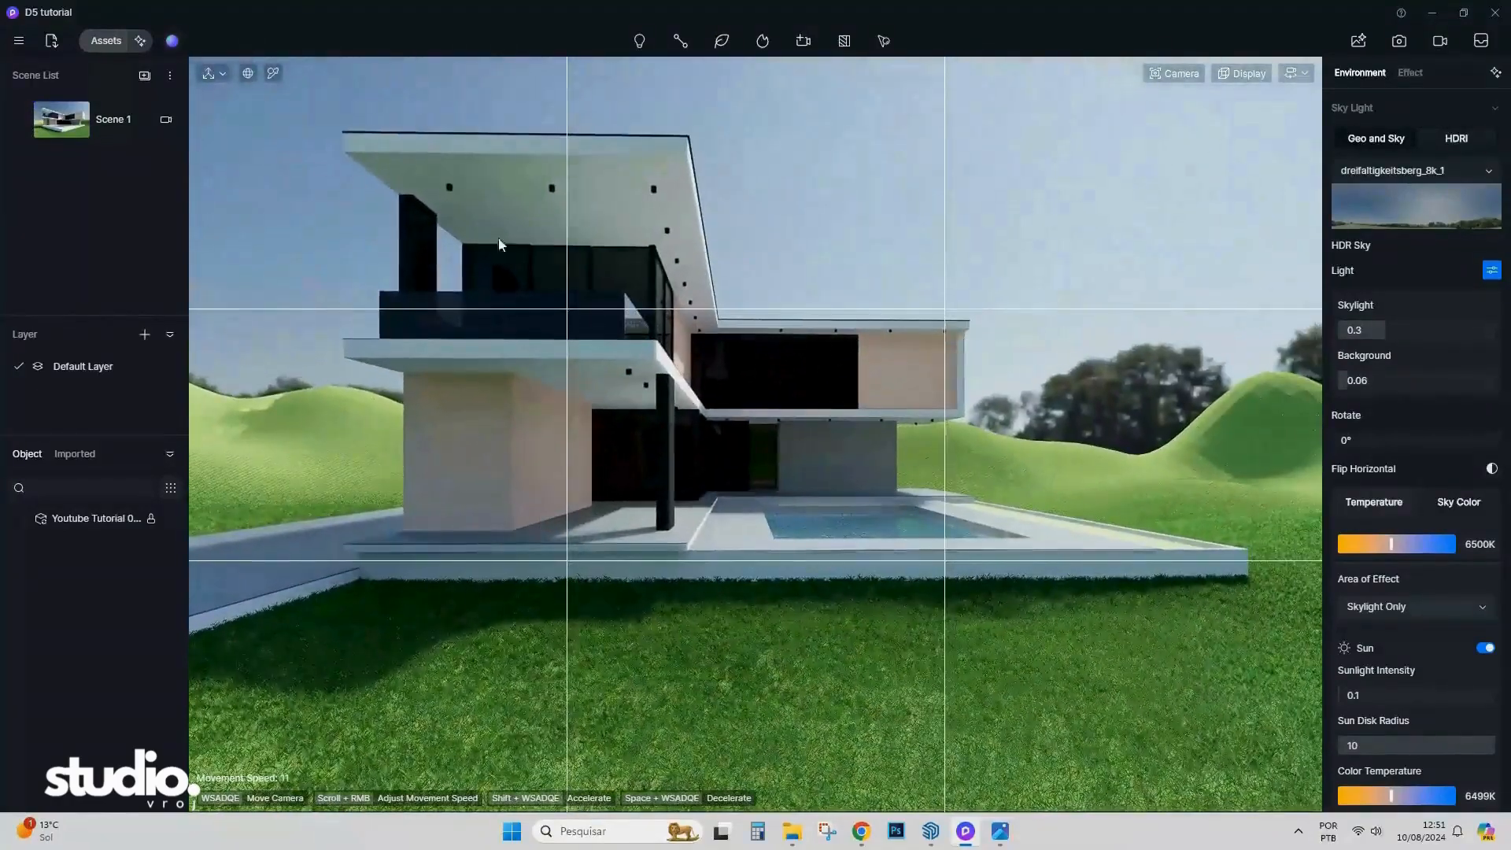
pyautogui.click(145, 75)
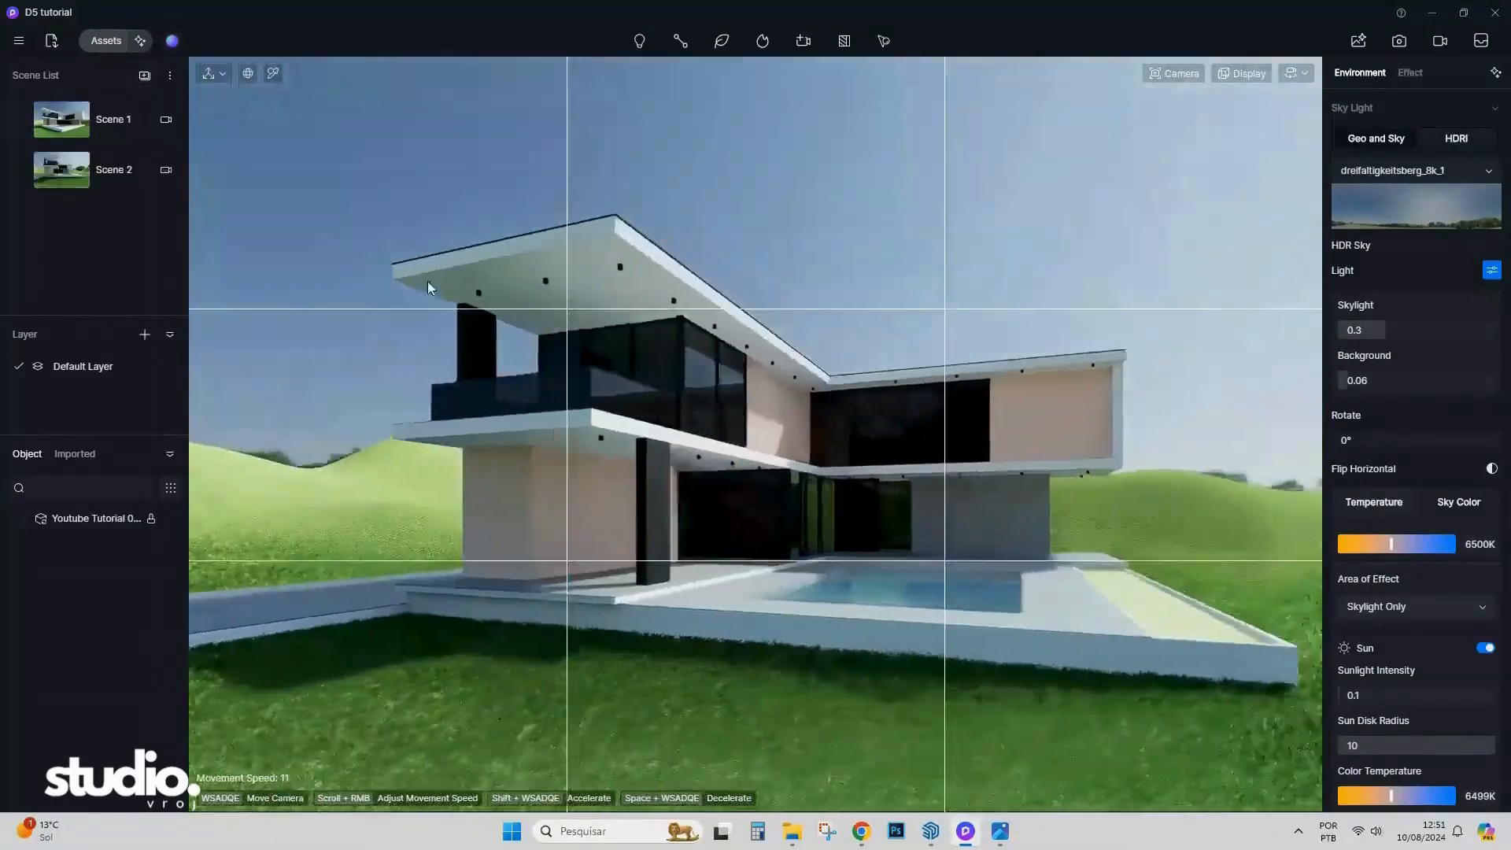
# Return to Scene 1 and hide the rule-of-thirds grid.
pyautogui.click(114, 118)
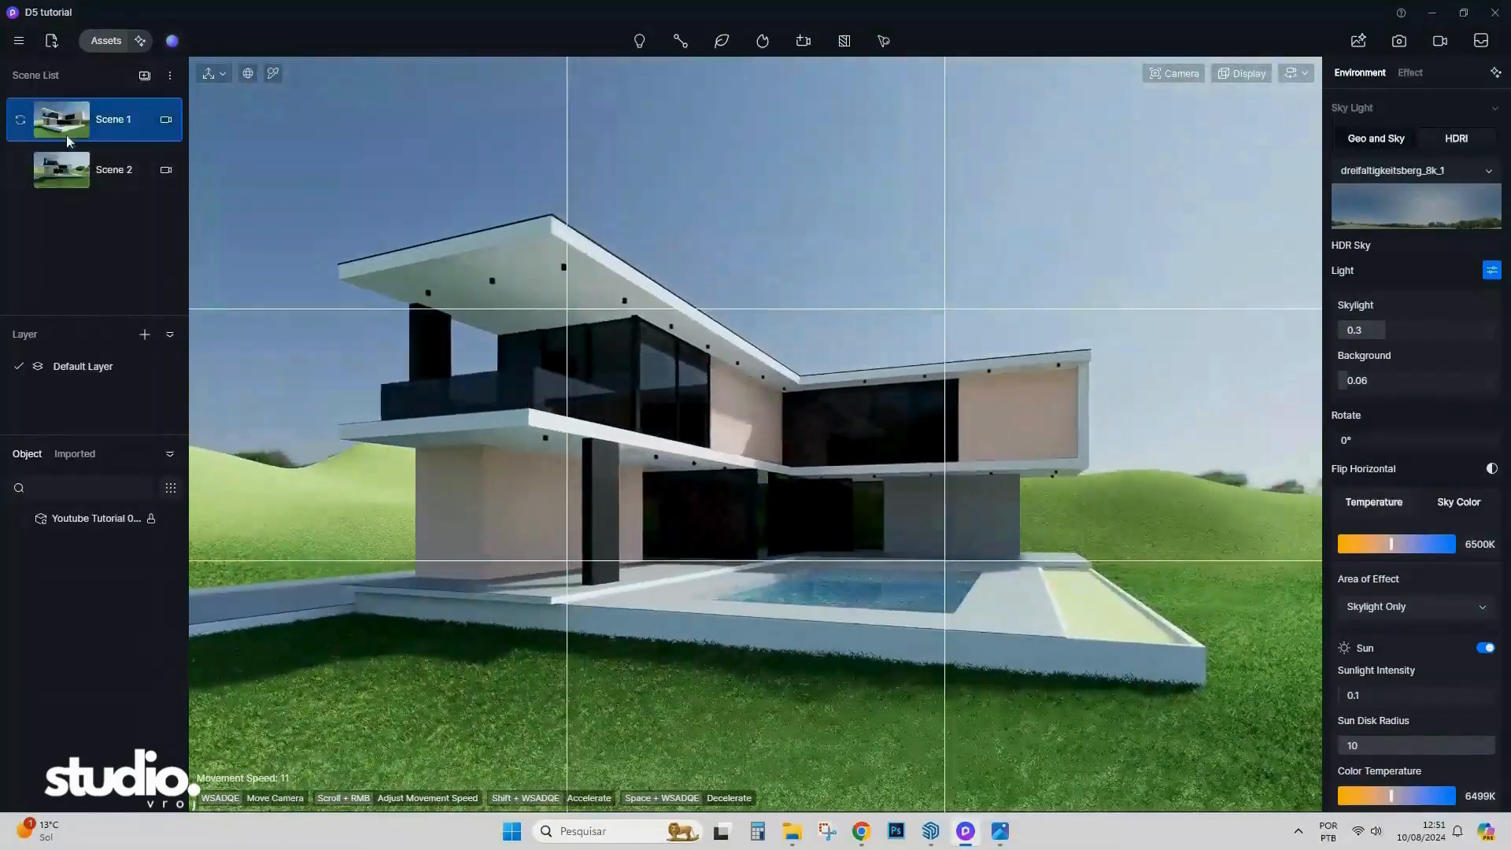
pyautogui.click(1260, 74)
pyautogui.click(1277, 132)
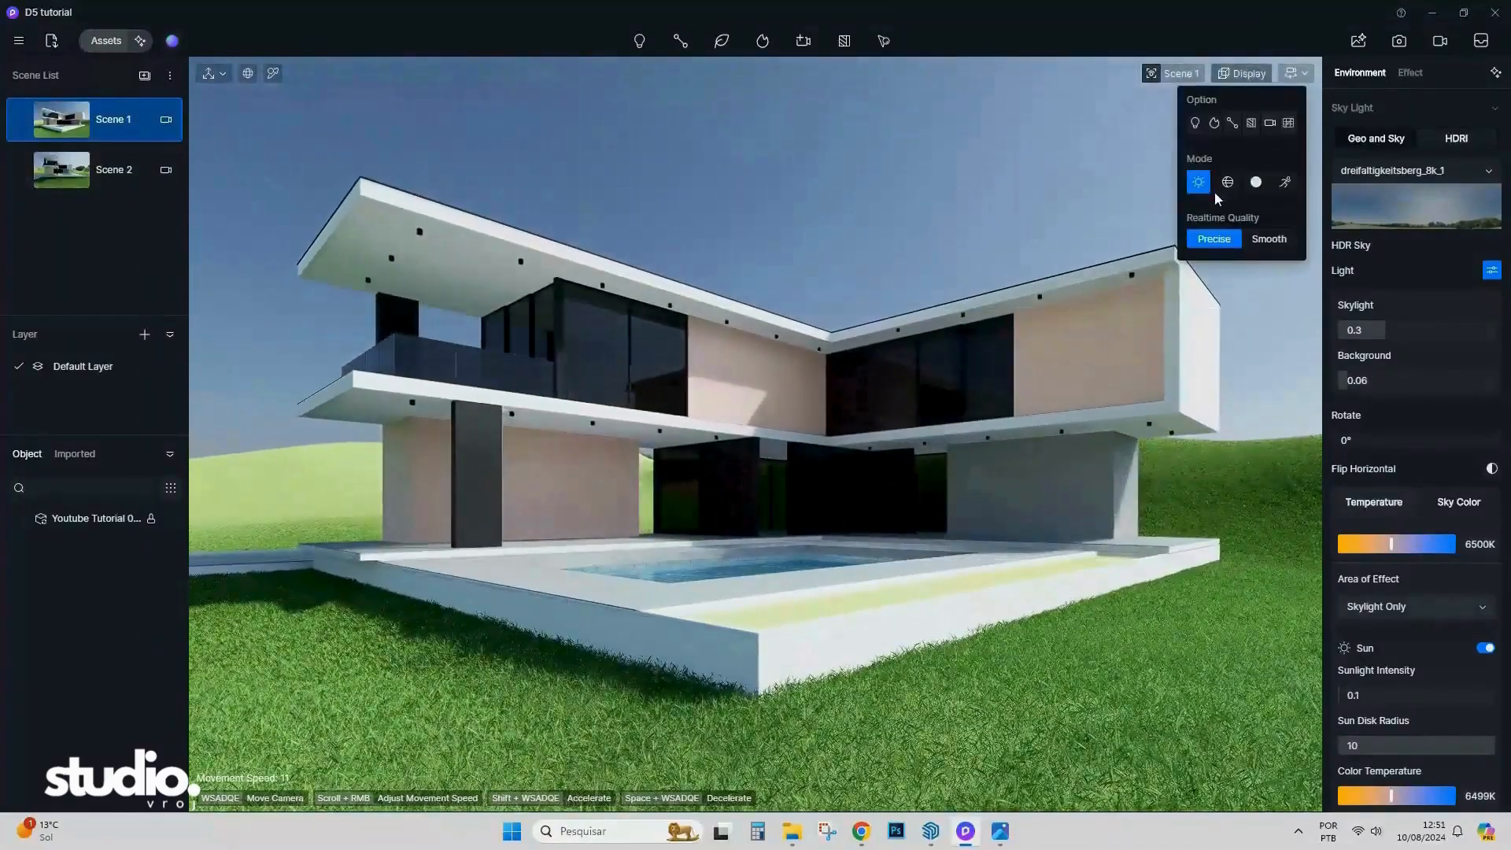
# Use Geo and Sky lighting with a custom sun: sunlight intensity 0.45, sun disk radius 8 and azimuth 99.
pyautogui.click(1377, 138)
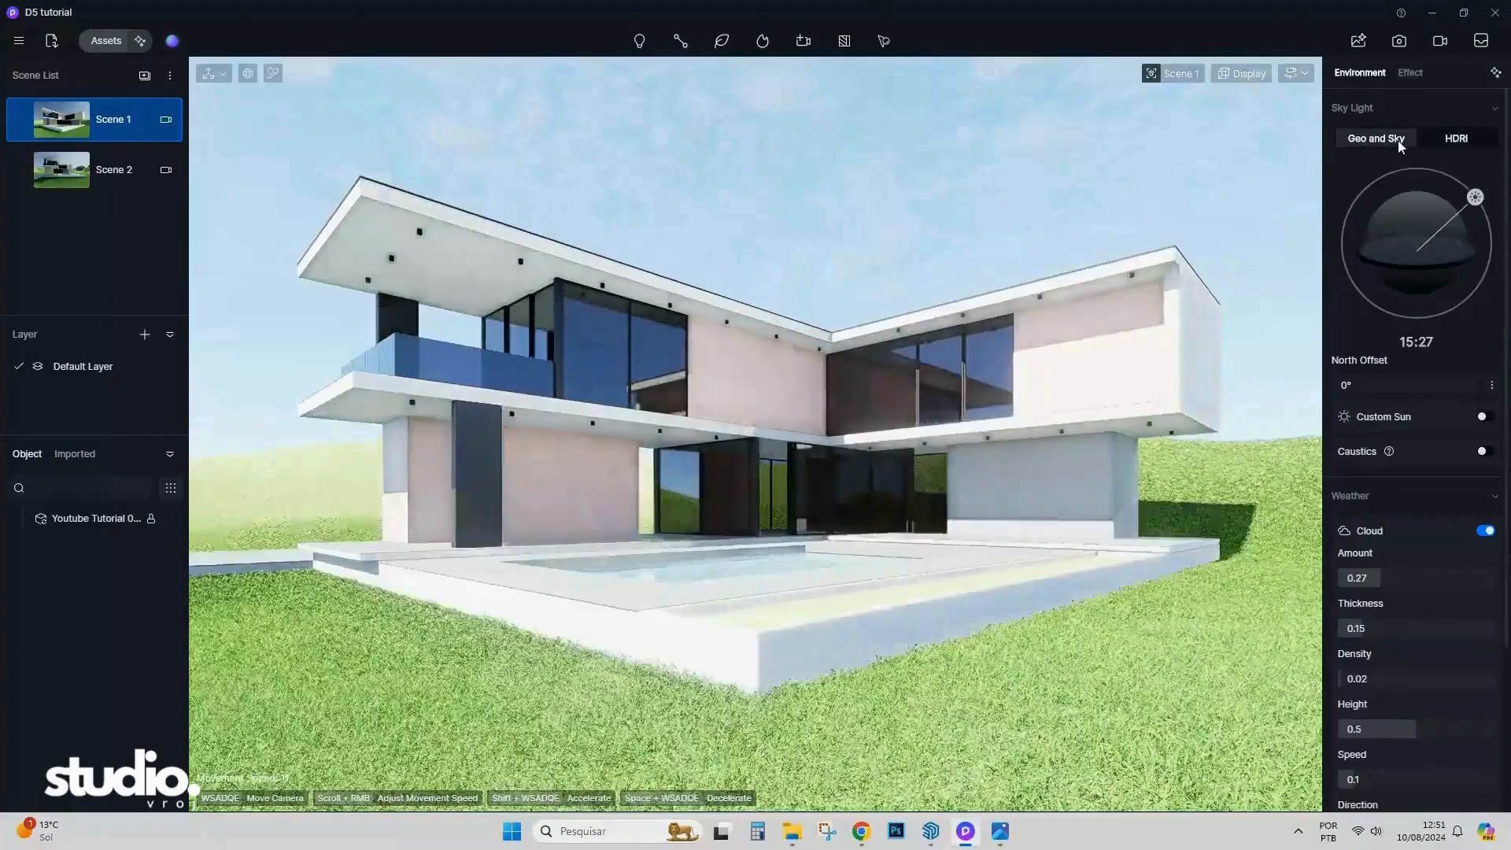
pyautogui.moveTo(1468, 291); pyautogui.dragTo(1410, 178)
pyautogui.click(1481, 417)
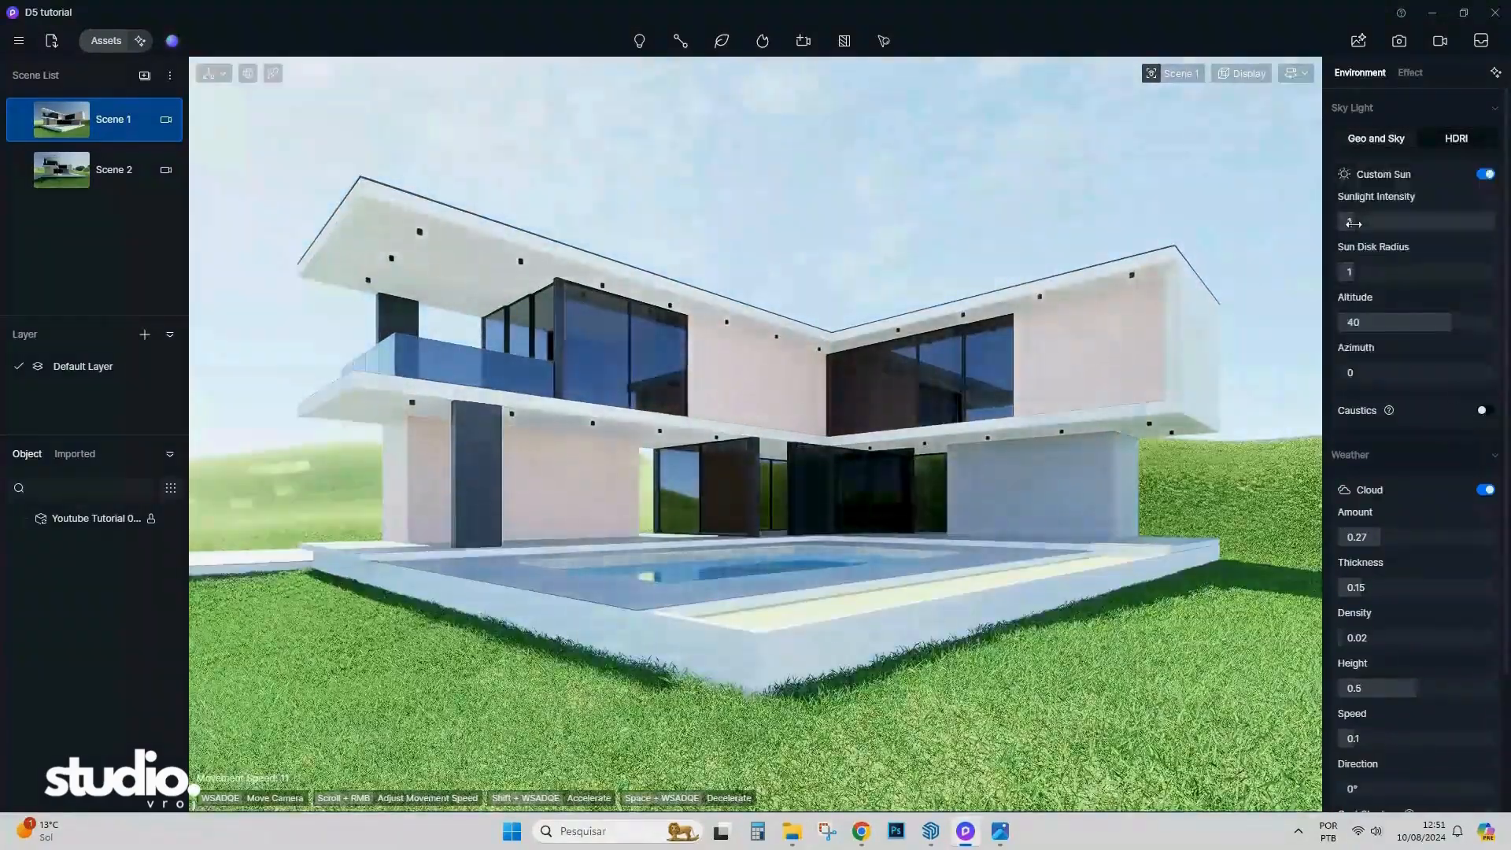
pyautogui.moveTo(1353, 224); pyautogui.dragTo(1344, 226)
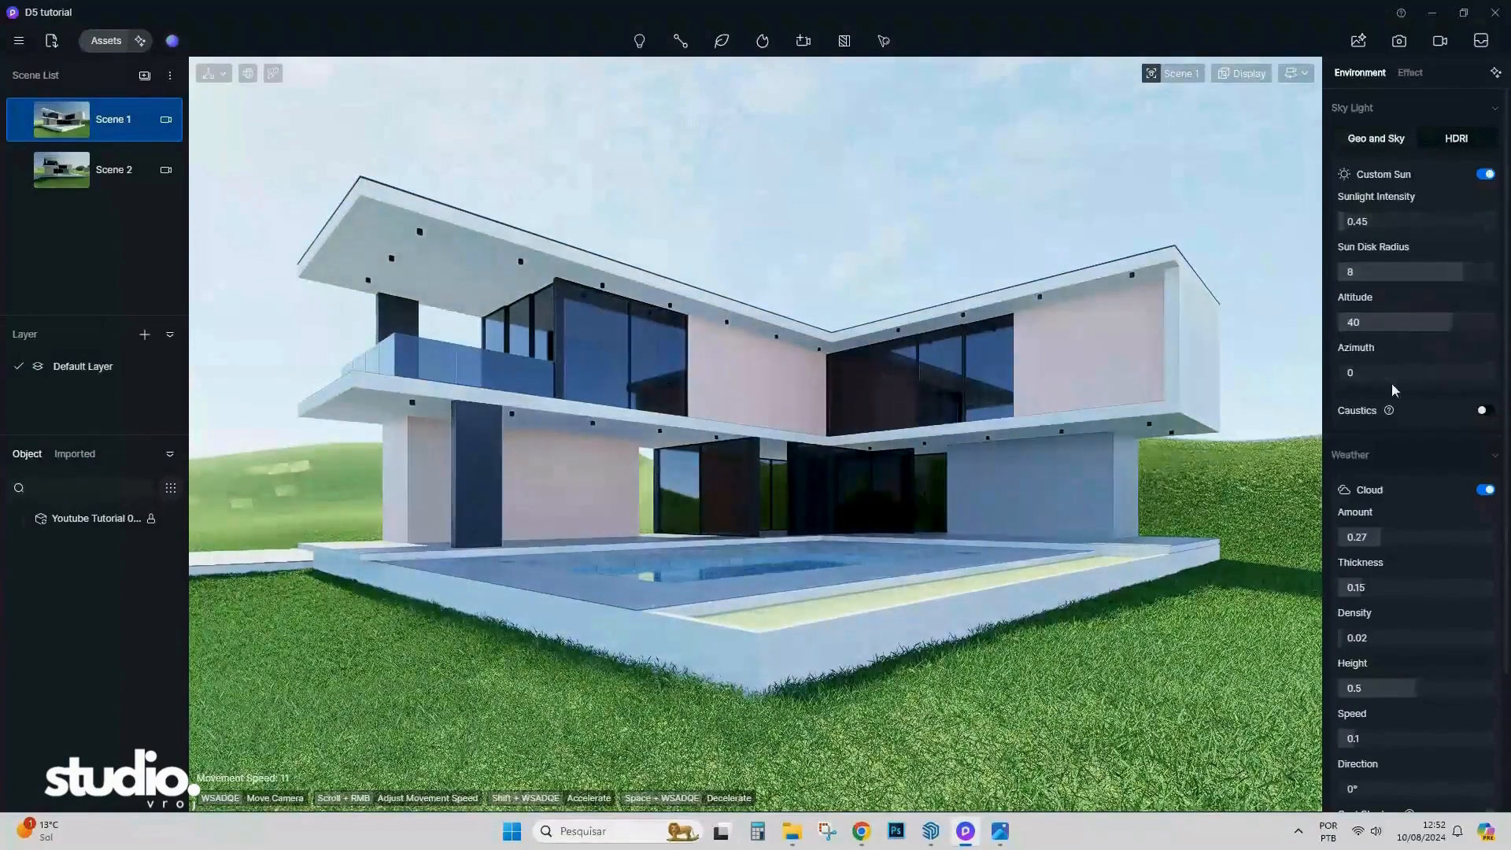
pyautogui.moveTo(1393, 373); pyautogui.dragTo(1384, 381)
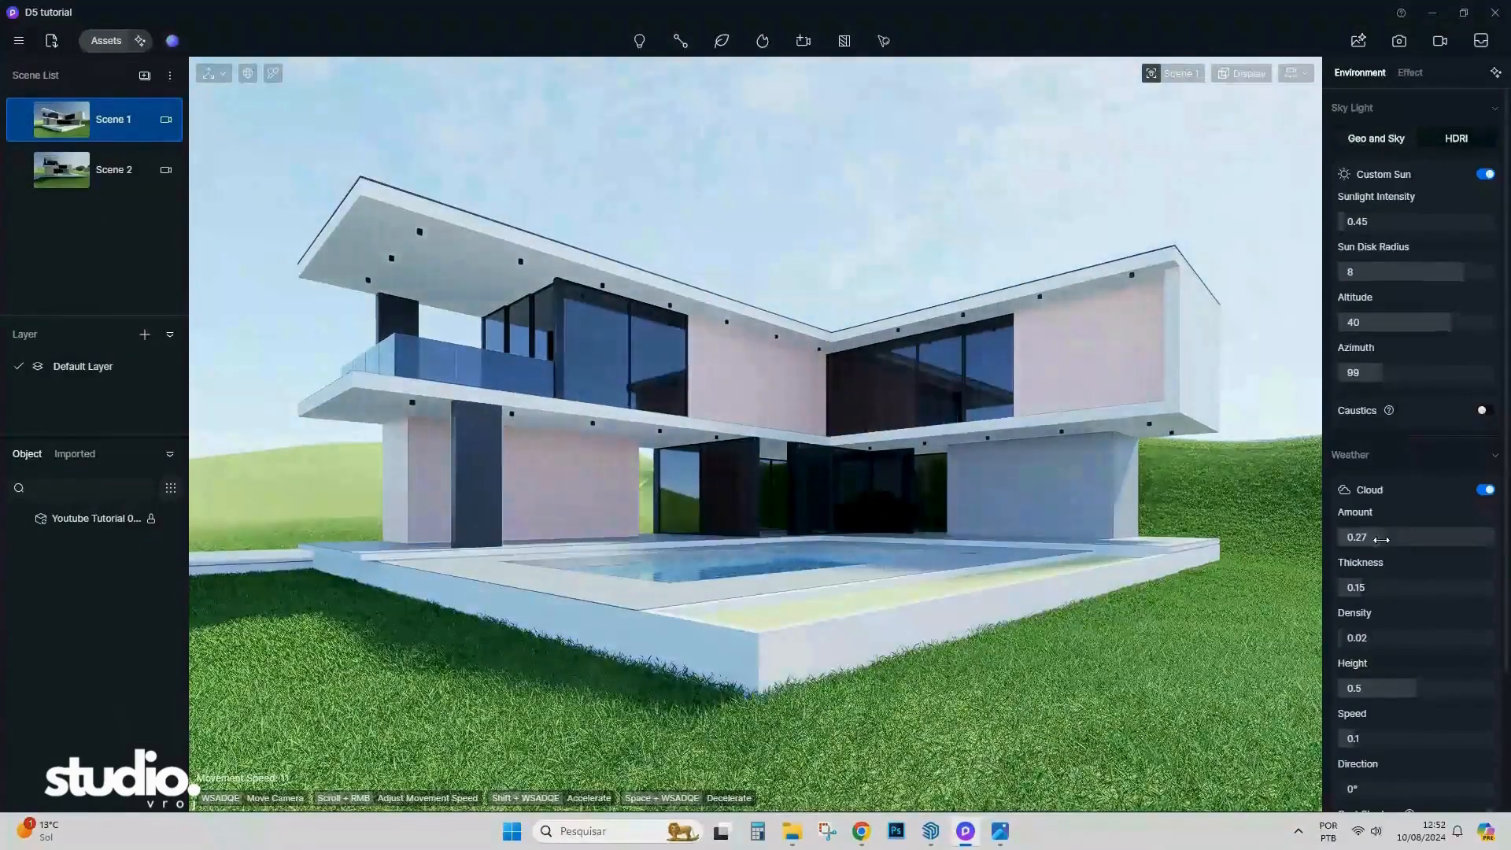
# Set the Geo and Sky clouds to amount 0.17, thickness 0.11 and density 0.2.
pyautogui.moveTo(1381, 539); pyautogui.dragTo(1344, 539)
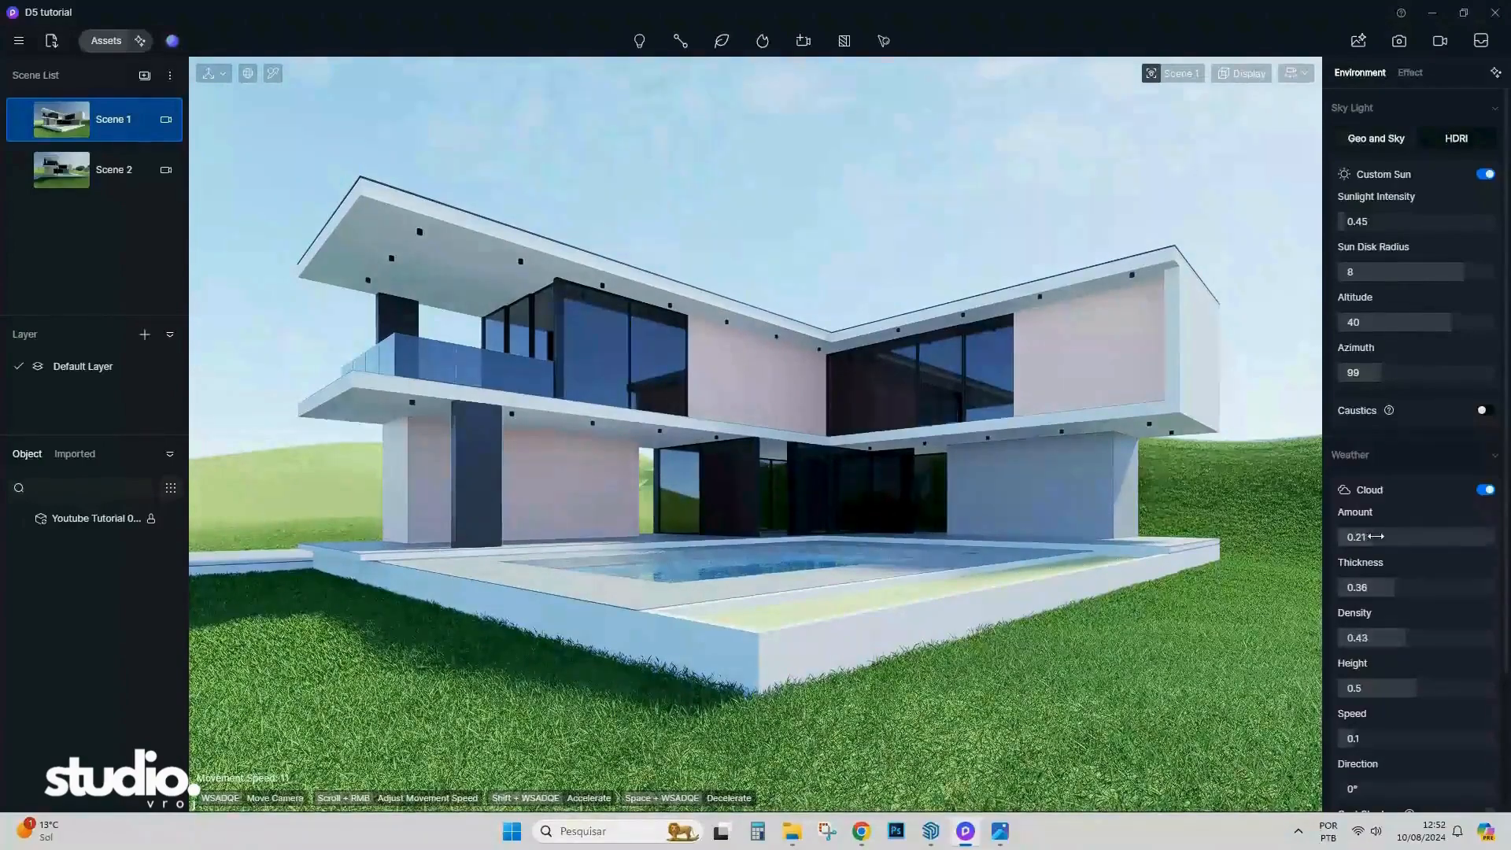
pyautogui.moveTo(1375, 537); pyautogui.dragTo(1346, 538)
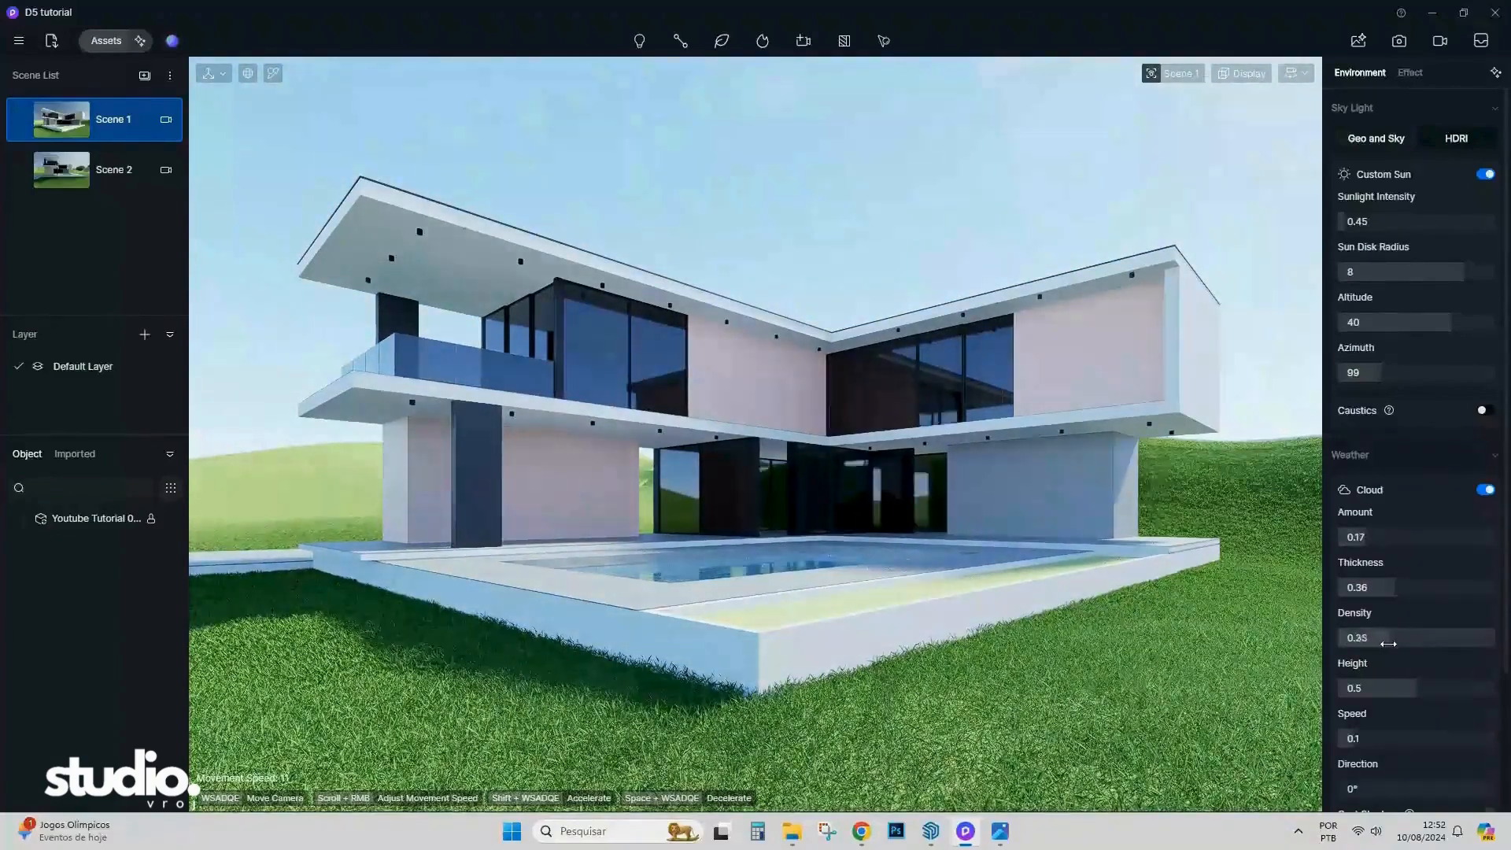
pyautogui.moveTo(1388, 644); pyautogui.dragTo(1362, 639)
pyautogui.moveTo(1390, 588); pyautogui.dragTo(1376, 588)
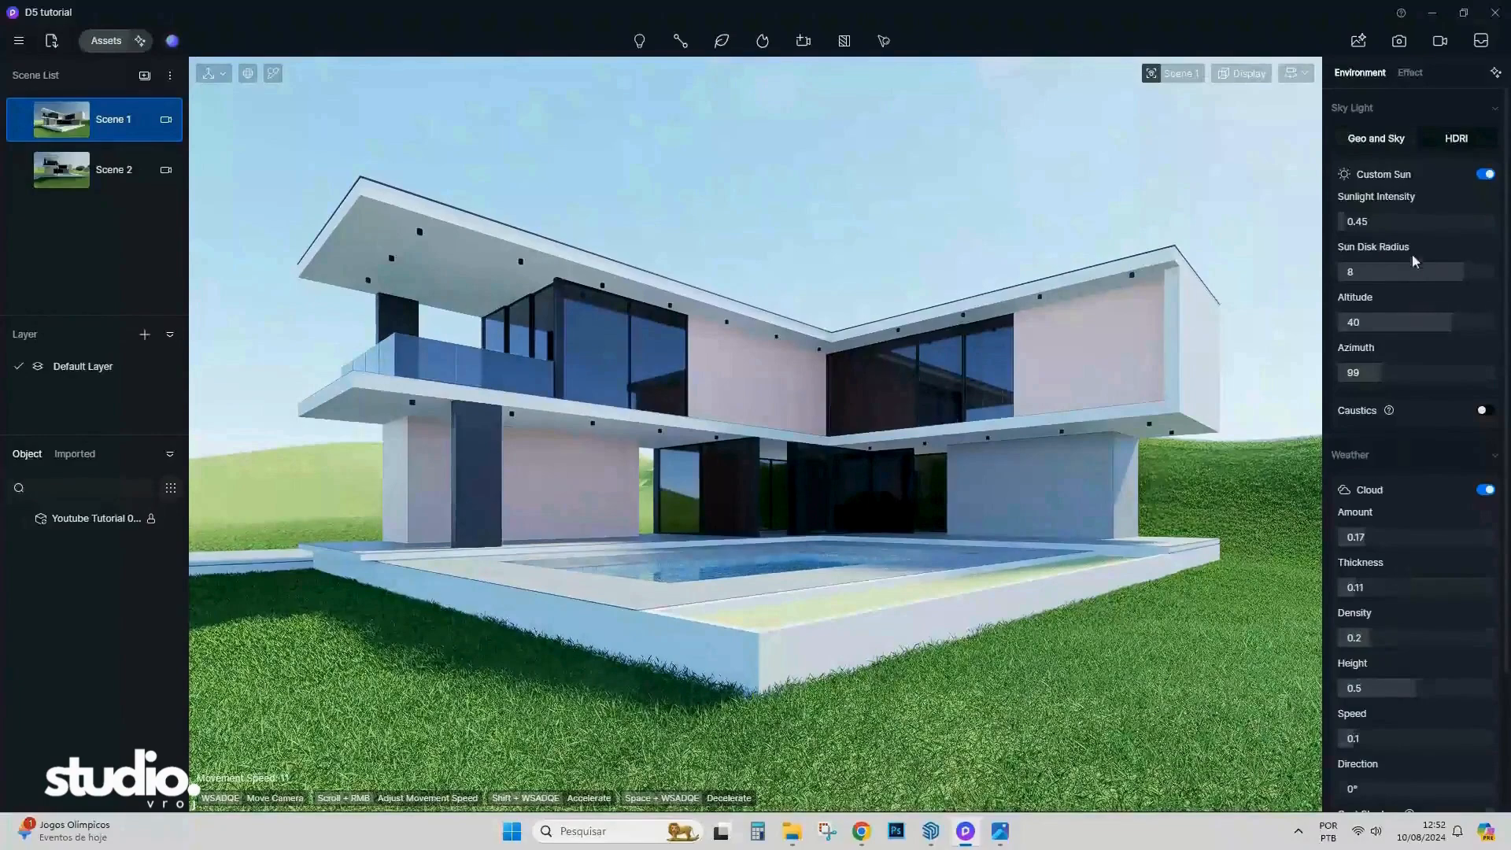
pyautogui.scroll(-2, 1417, 279)
pyautogui.scroll(2, 1397, 246)
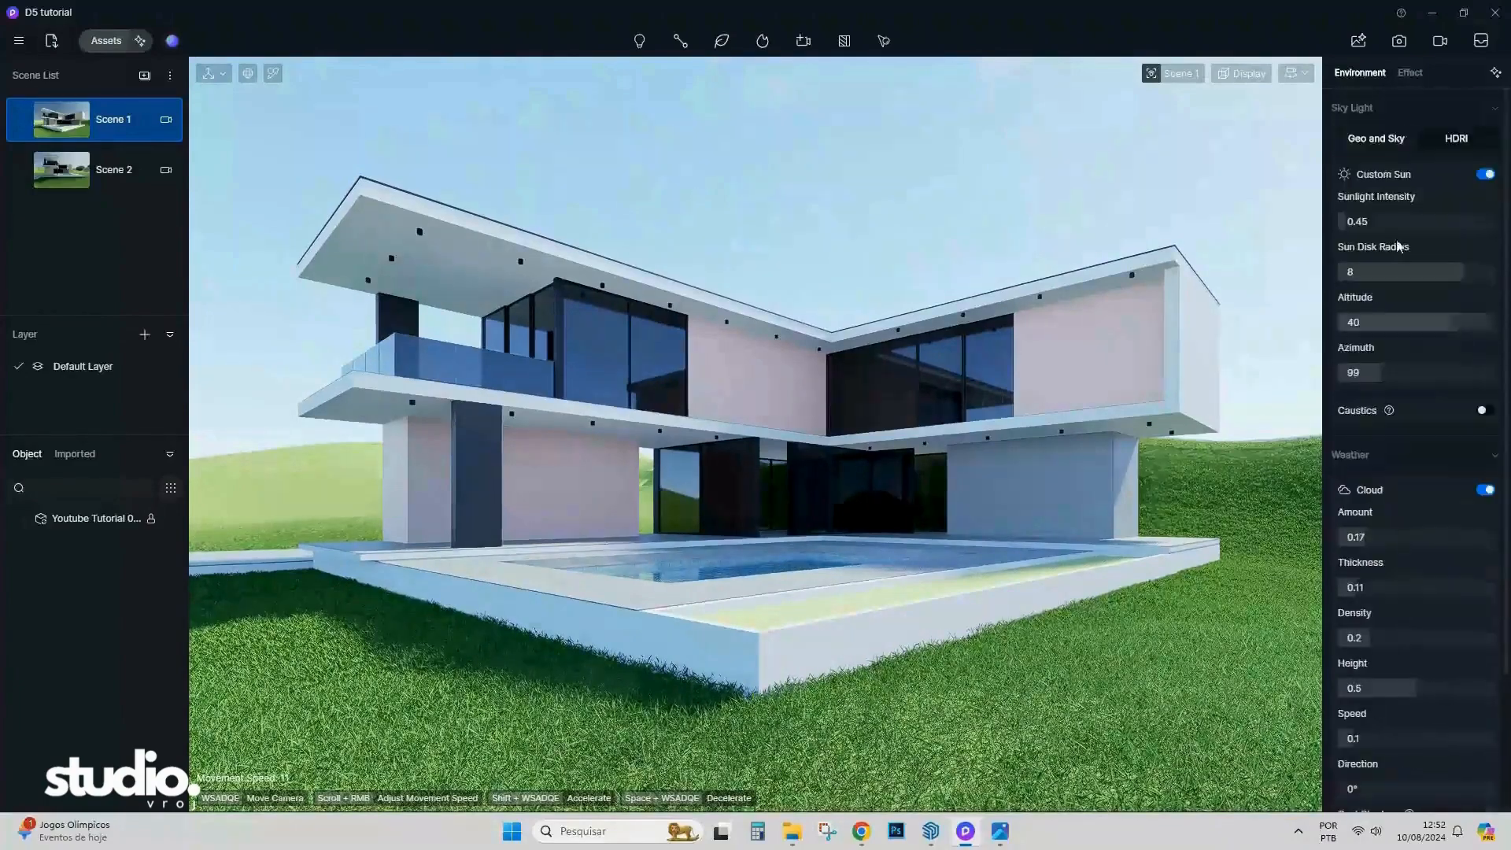
# Switch the sky light to HDRI, compare the default Clear Sunny, Cloudy and Cloudy 02 skies, and keep Clear Sunny.
pyautogui.click(1453, 142)
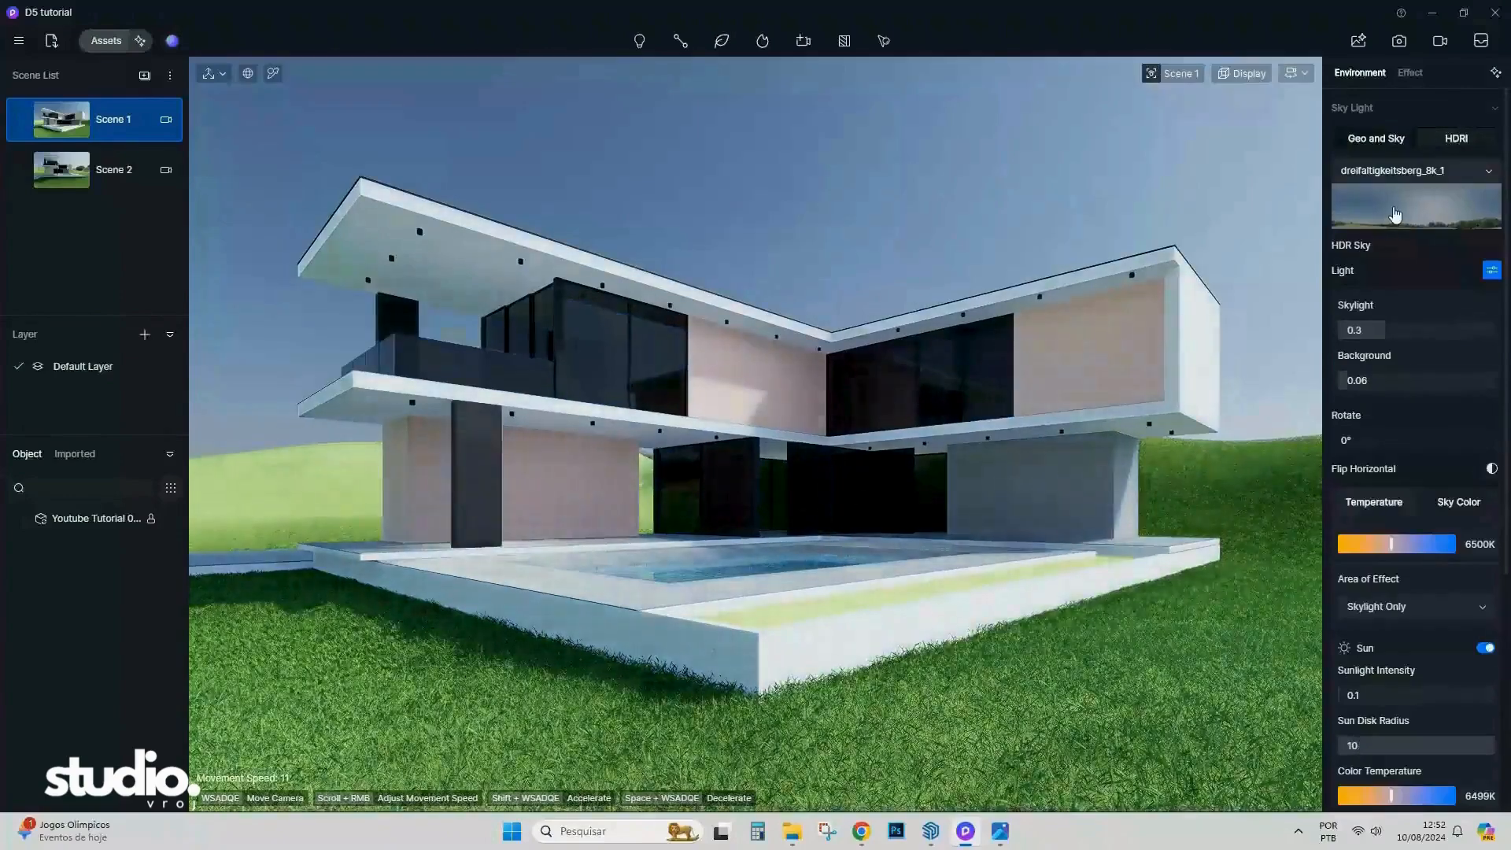
pyautogui.click(1395, 212)
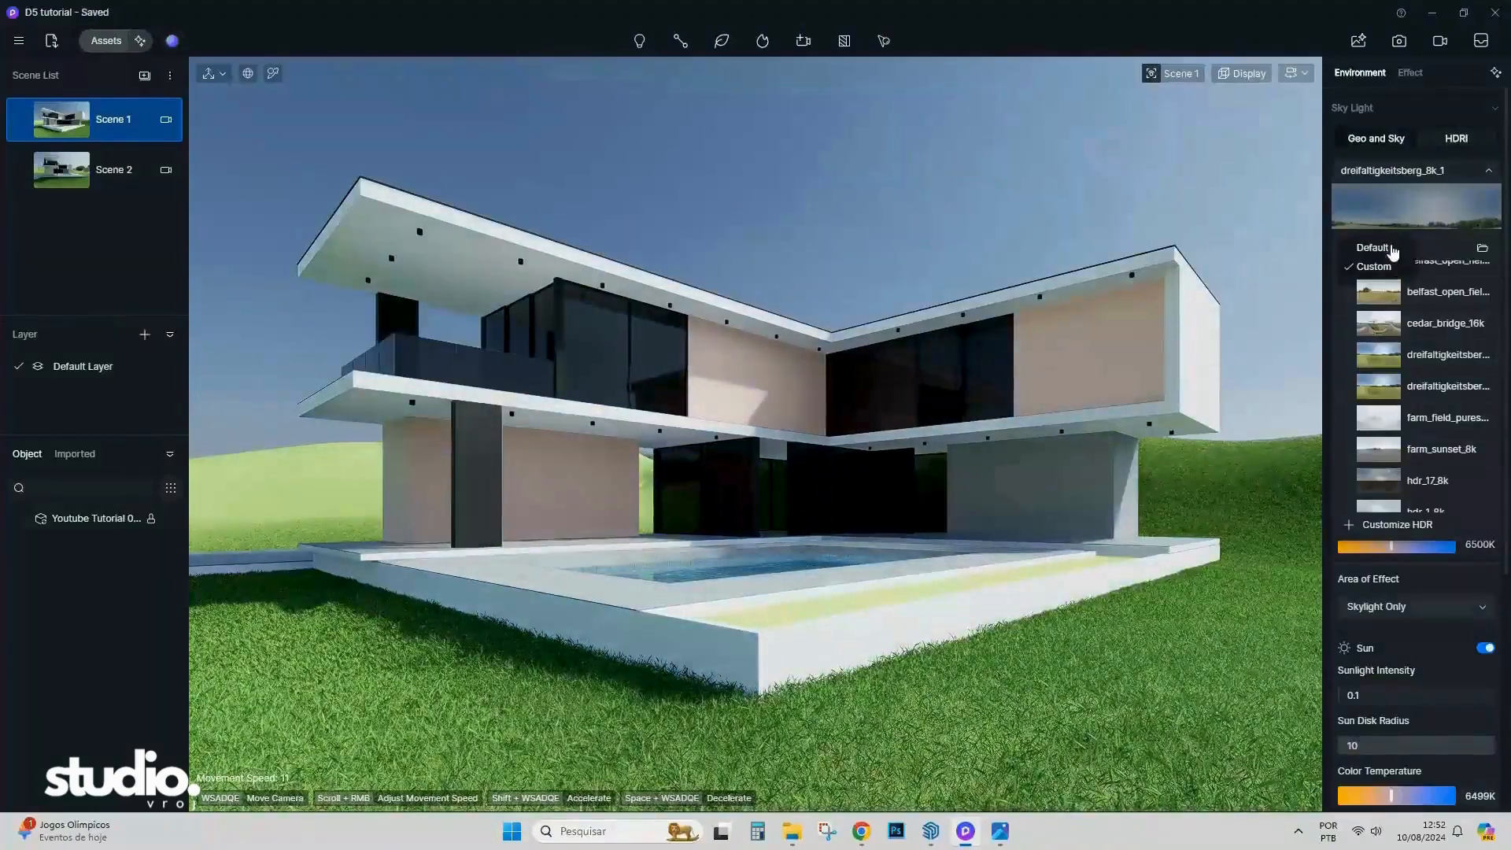
pyautogui.click(1373, 247)
pyautogui.click(1385, 271)
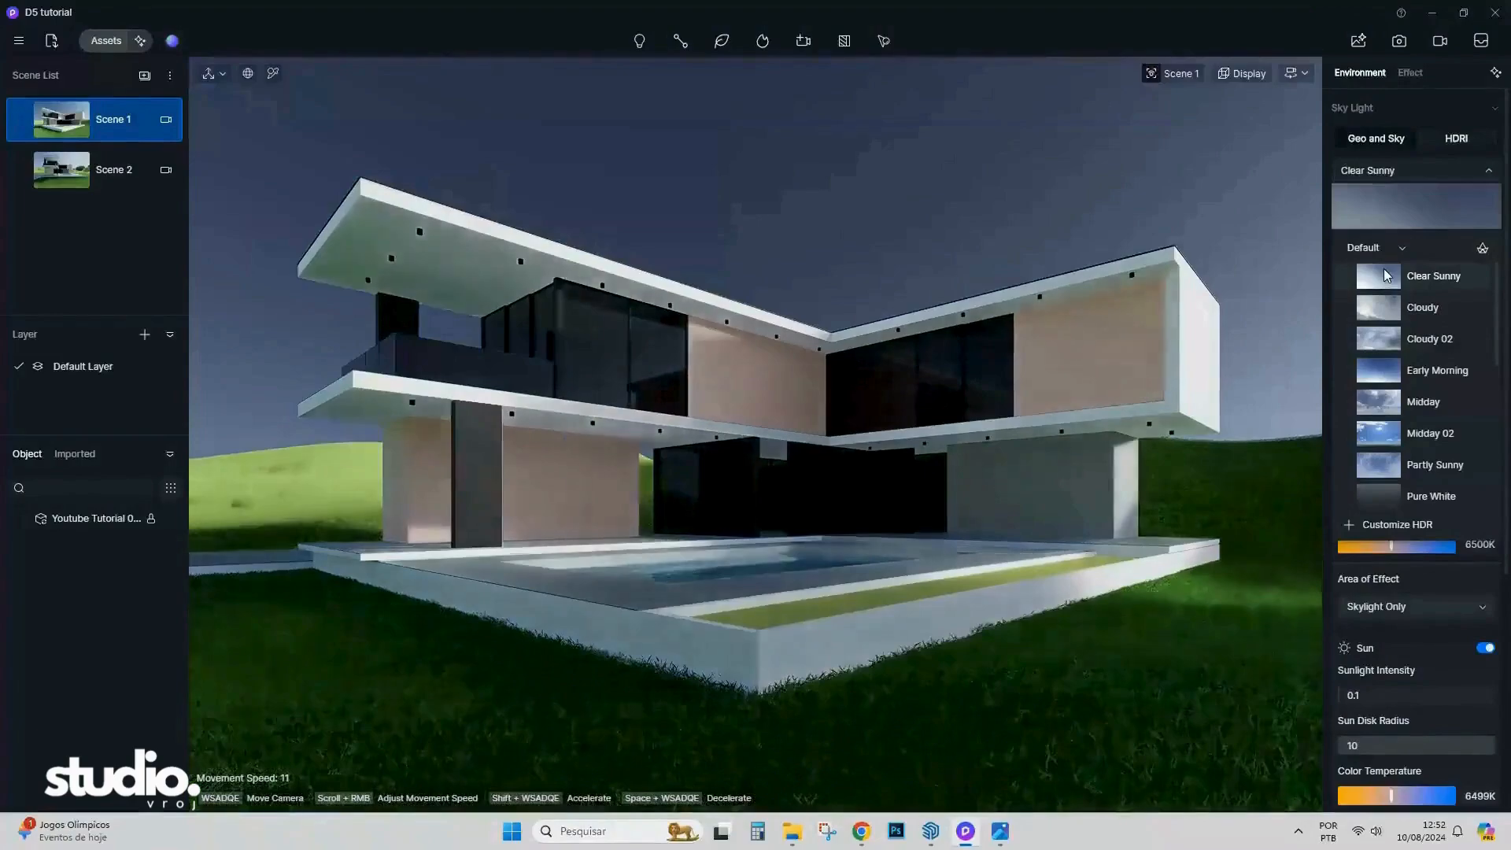
pyautogui.click(1383, 312)
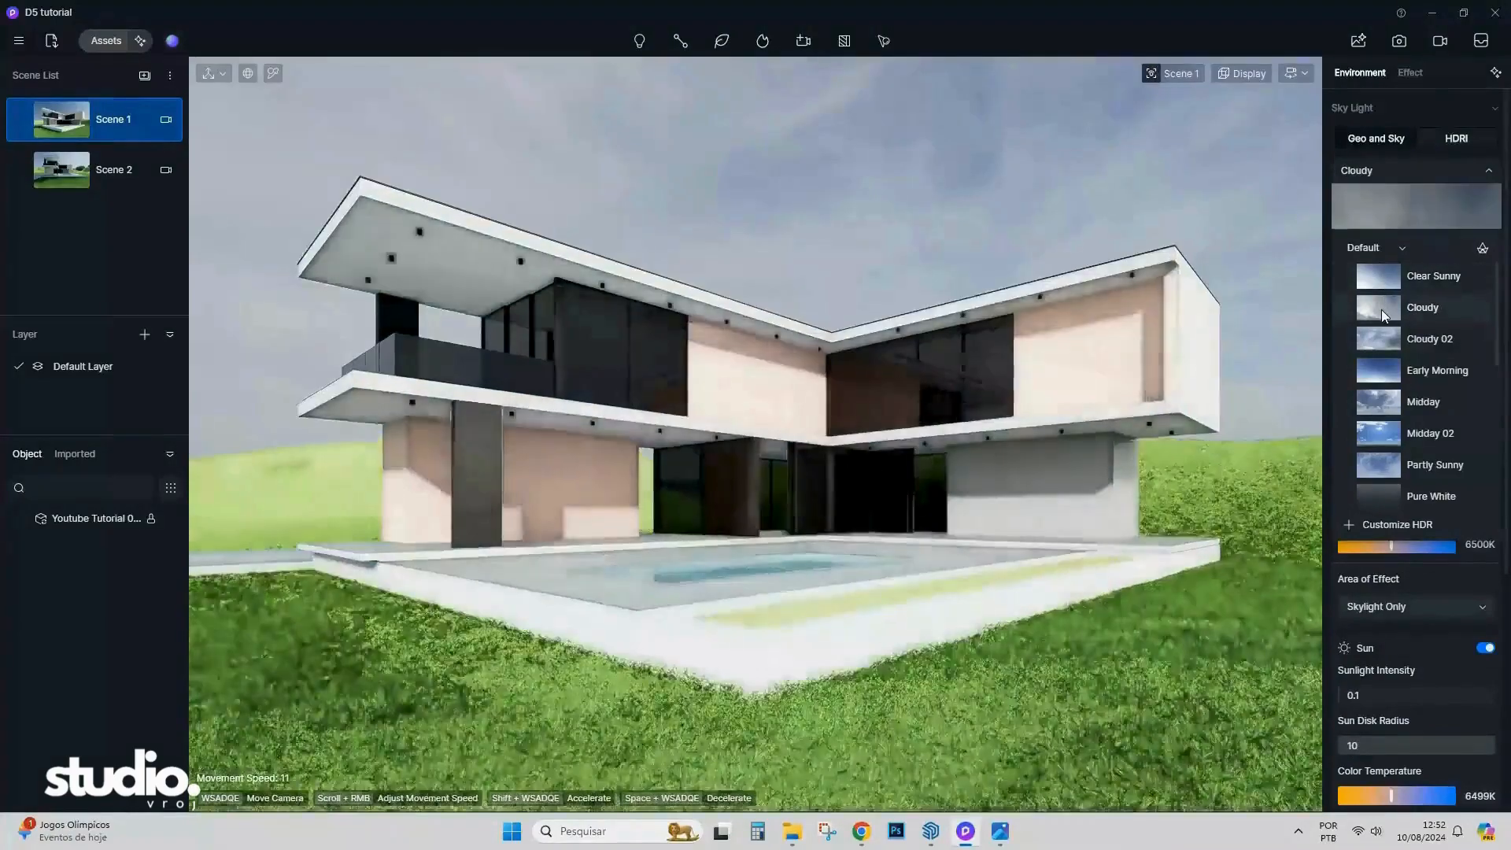
pyautogui.click(1380, 340)
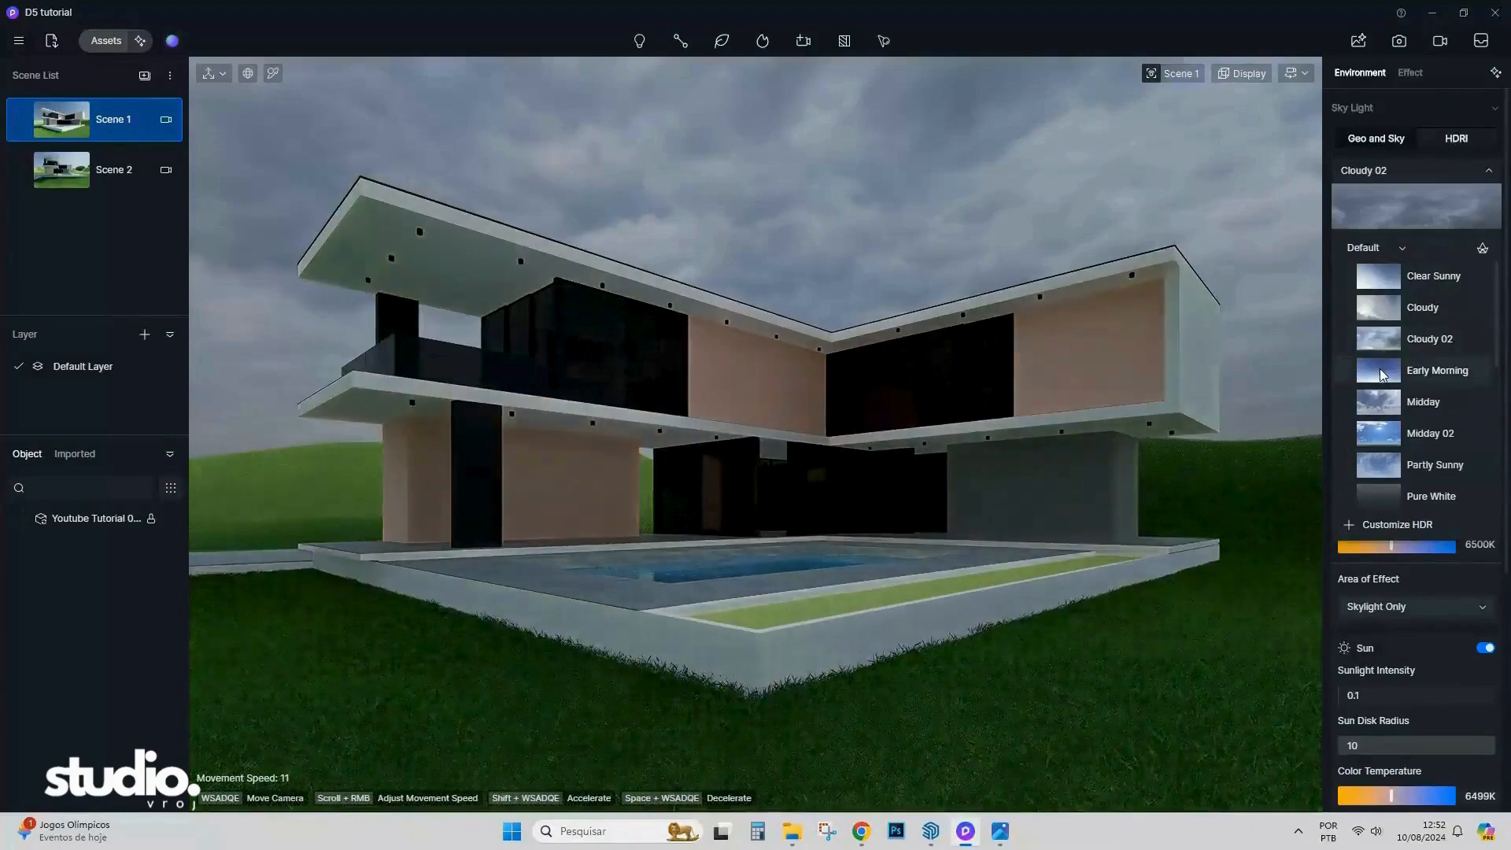
pyautogui.click(1385, 275)
pyautogui.click(1408, 170)
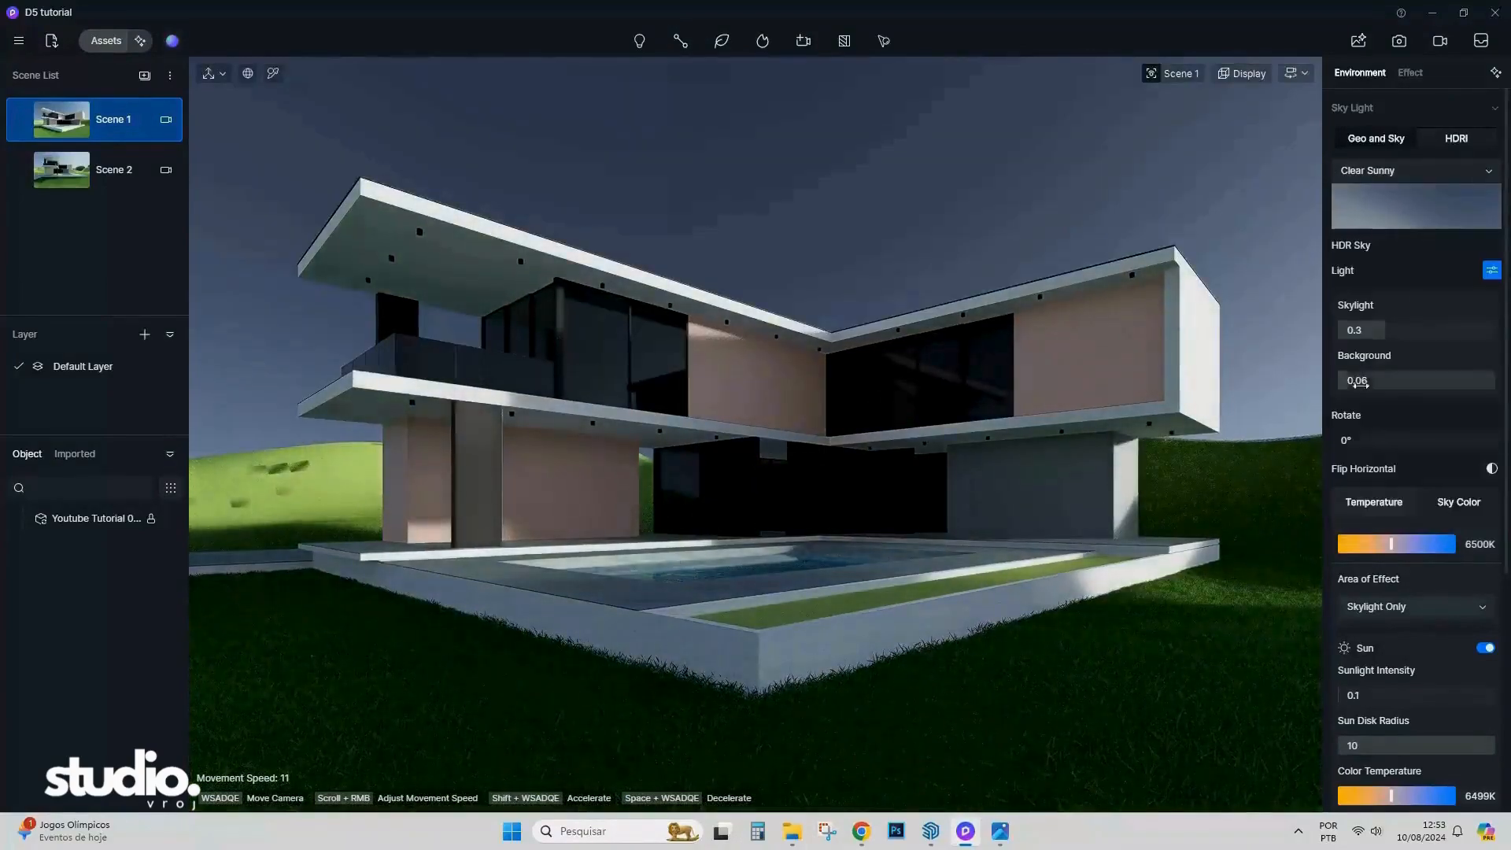
# Set the HDRI sky's skylight to 0.79, background to 0.17 and rotation to 41.7°.
pyautogui.moveTo(1370, 332); pyautogui.dragTo(1462, 331)
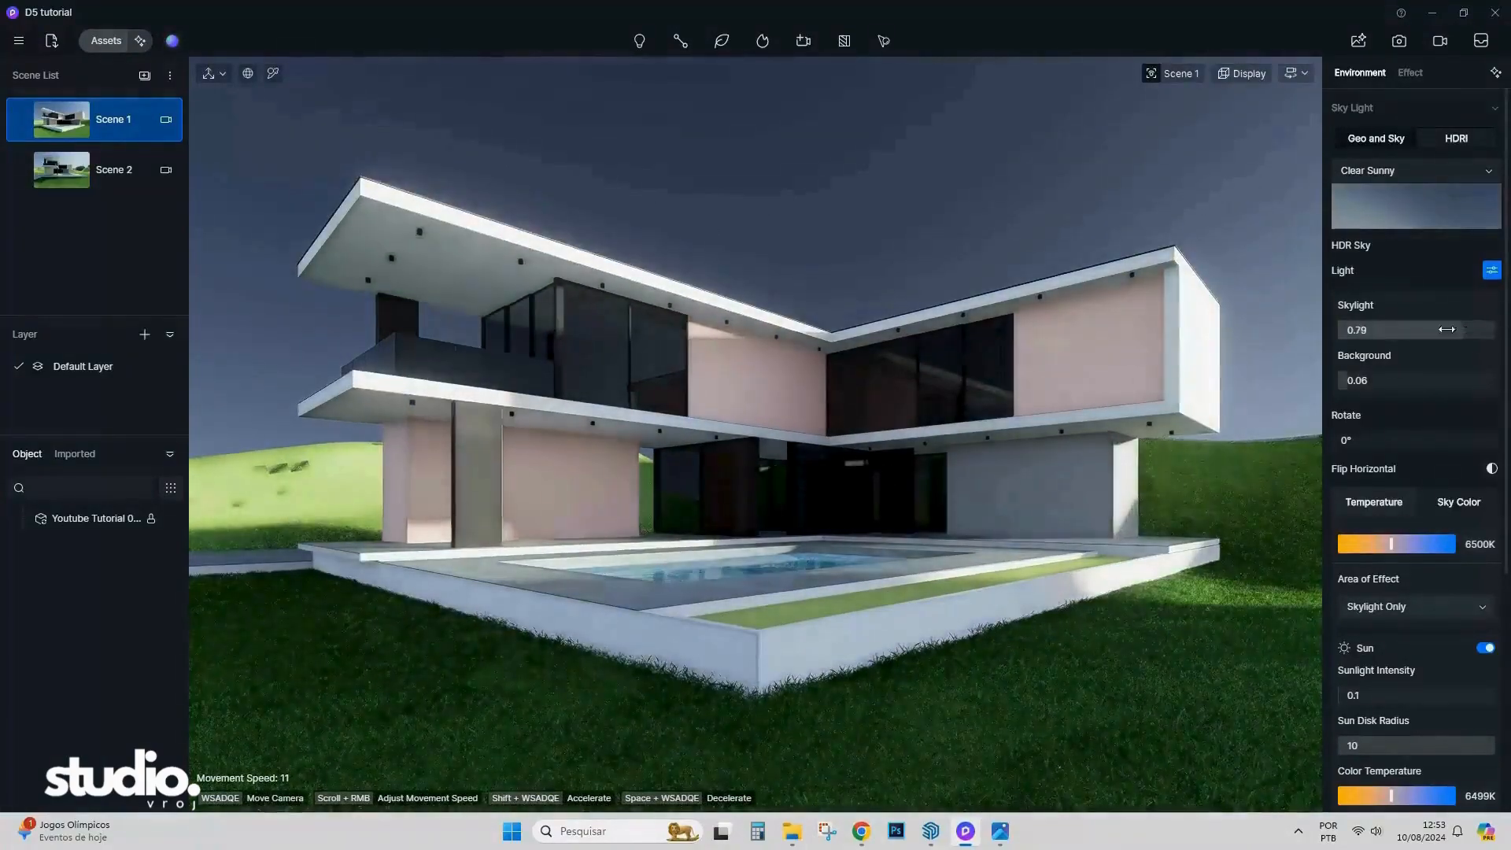
pyautogui.moveTo(1347, 381); pyautogui.dragTo(1366, 382)
pyautogui.moveTo(1351, 441); pyautogui.dragTo(1505, 441)
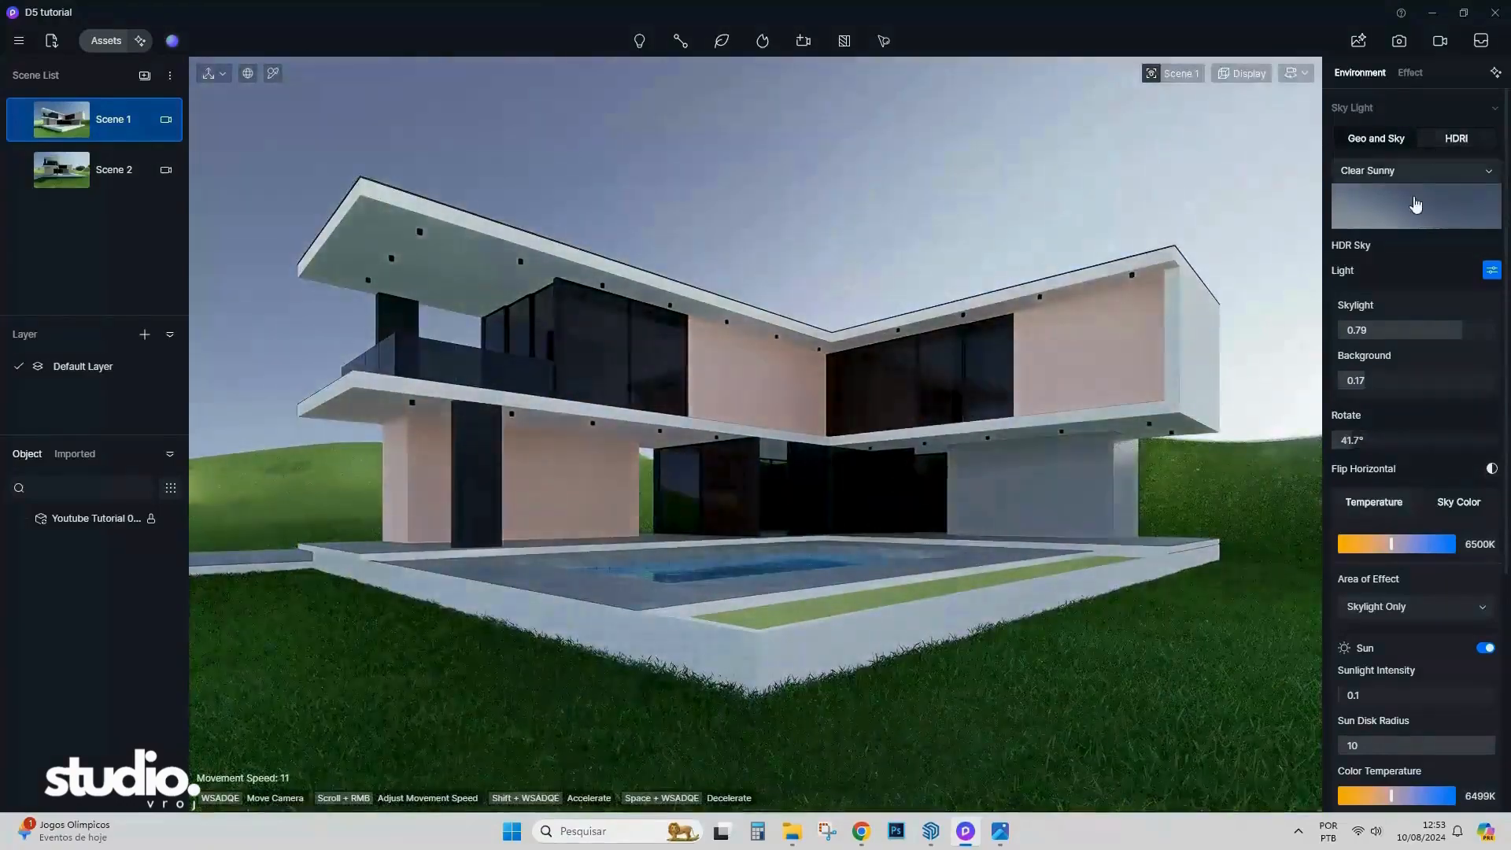
# Switch the HDRI sky to the custom dreifaltigkeitsberg_8k map, with skylight 0.21, background 0.06 and rotation 0°.
pyautogui.click(1430, 187)
pyautogui.click(1381, 270)
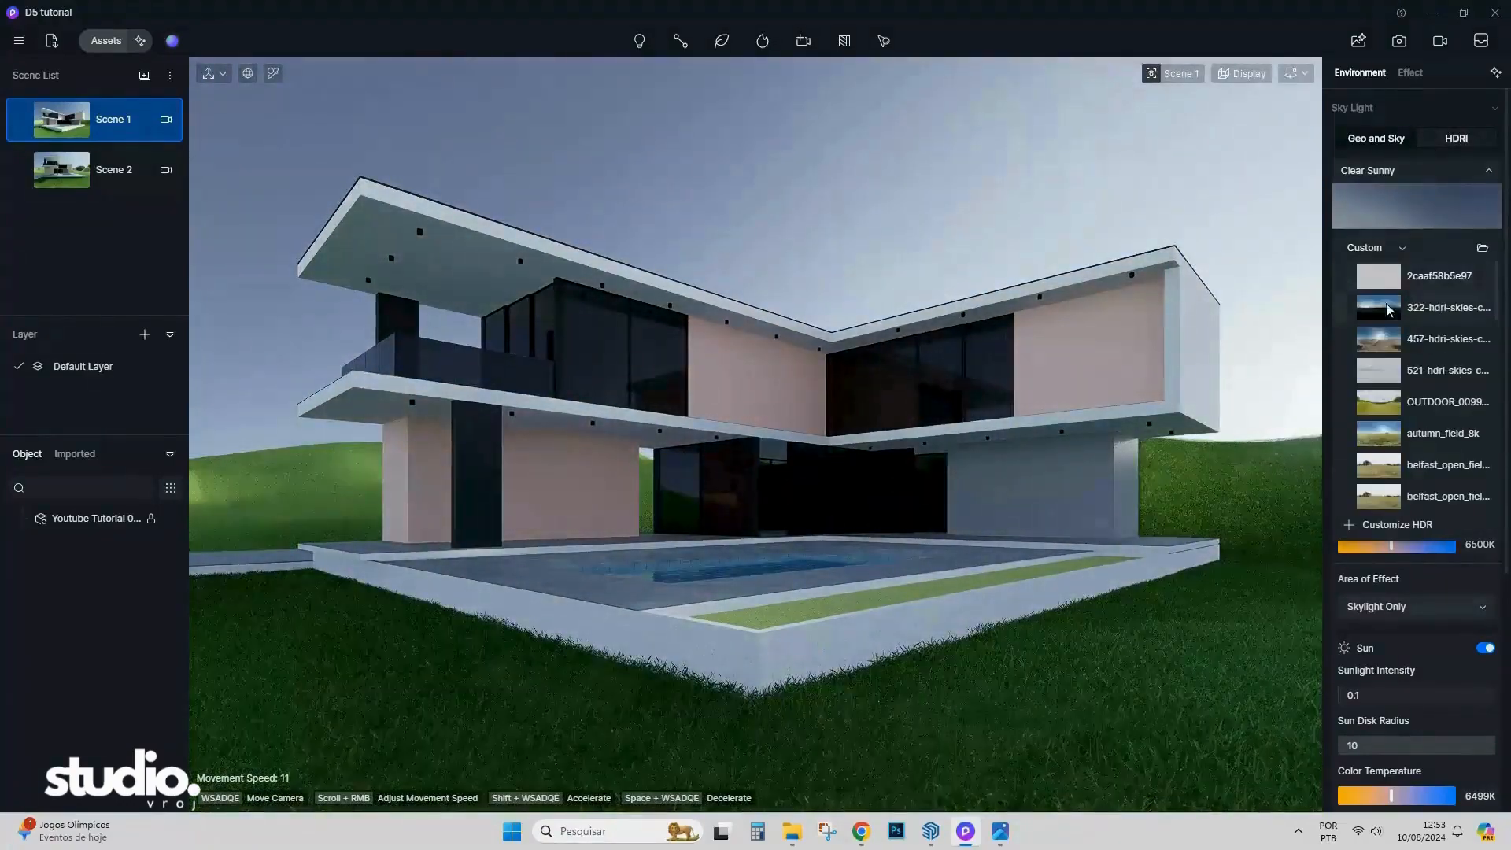
pyautogui.scroll(-3, 1402, 411)
pyautogui.click(1418, 451)
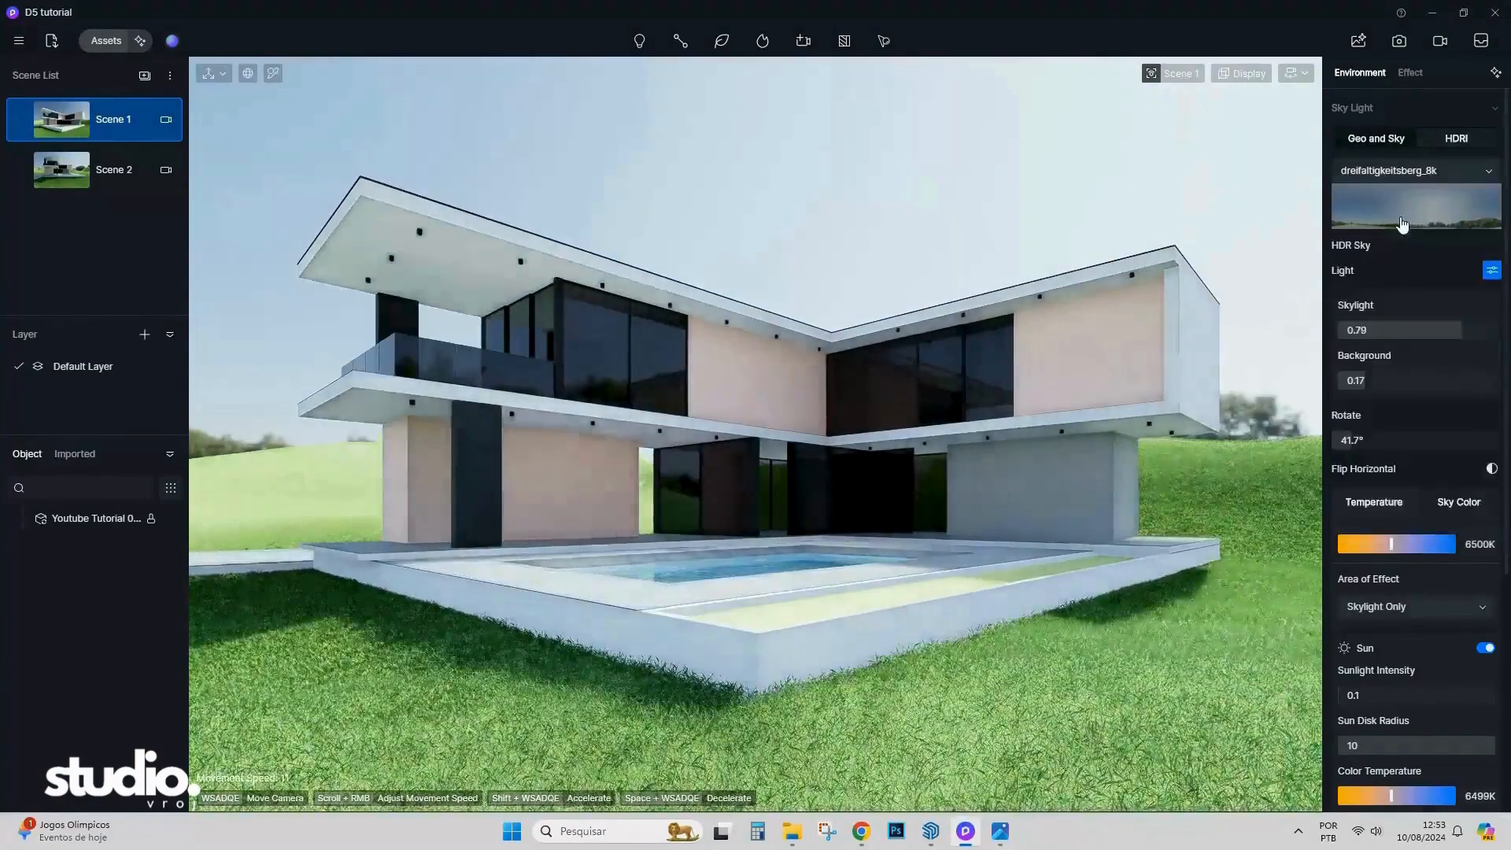
pyautogui.moveTo(1363, 441); pyautogui.dragTo(1327, 446)
pyautogui.moveTo(1458, 329); pyautogui.dragTo(1345, 380)
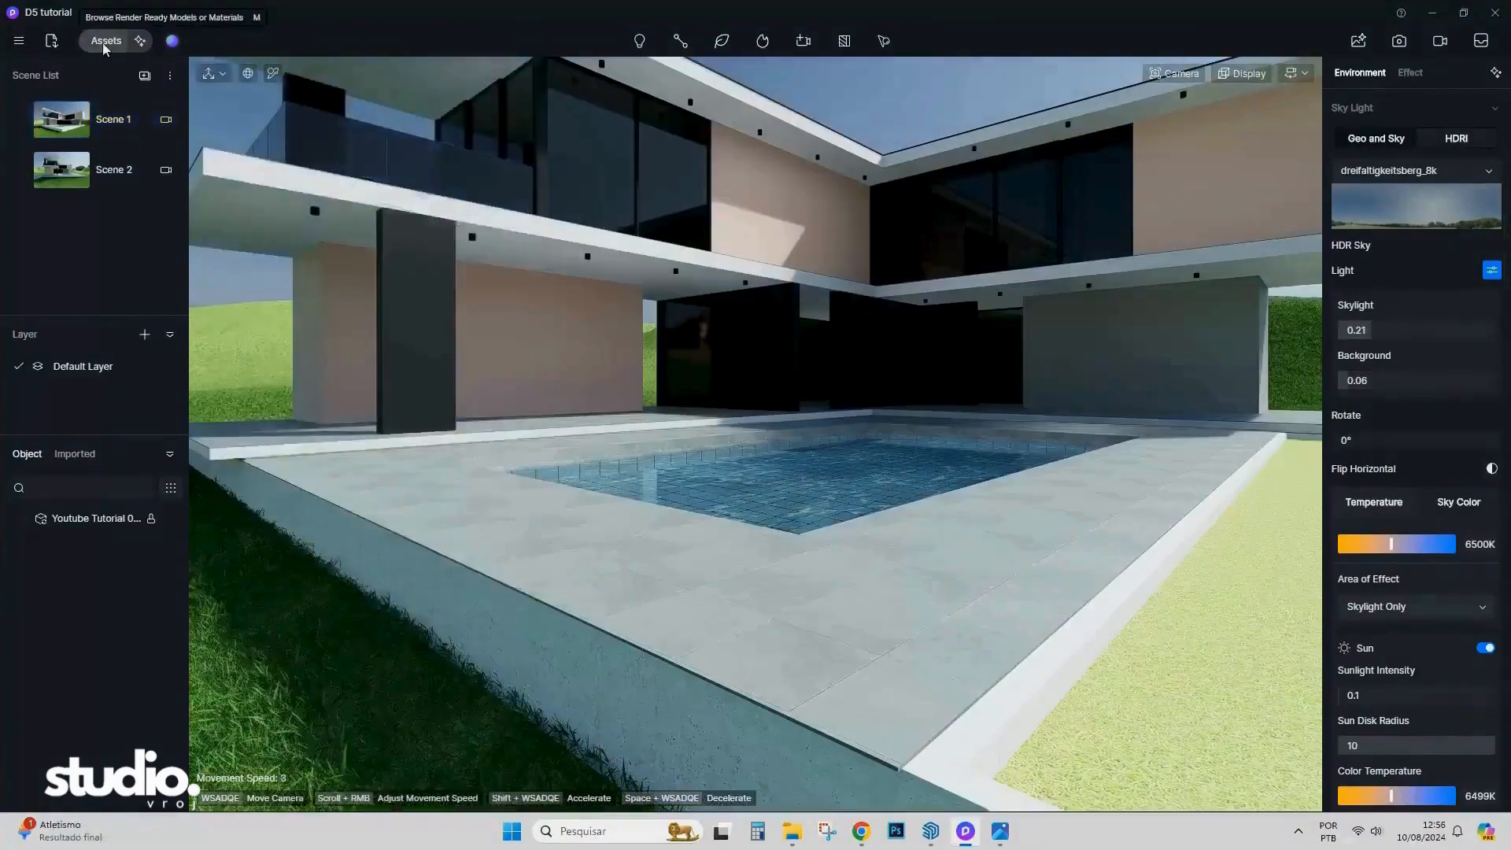
# Replace the pool deck's slate with the Beige travertine material from the online Ceramic Tile category.
pyautogui.click(103, 43)
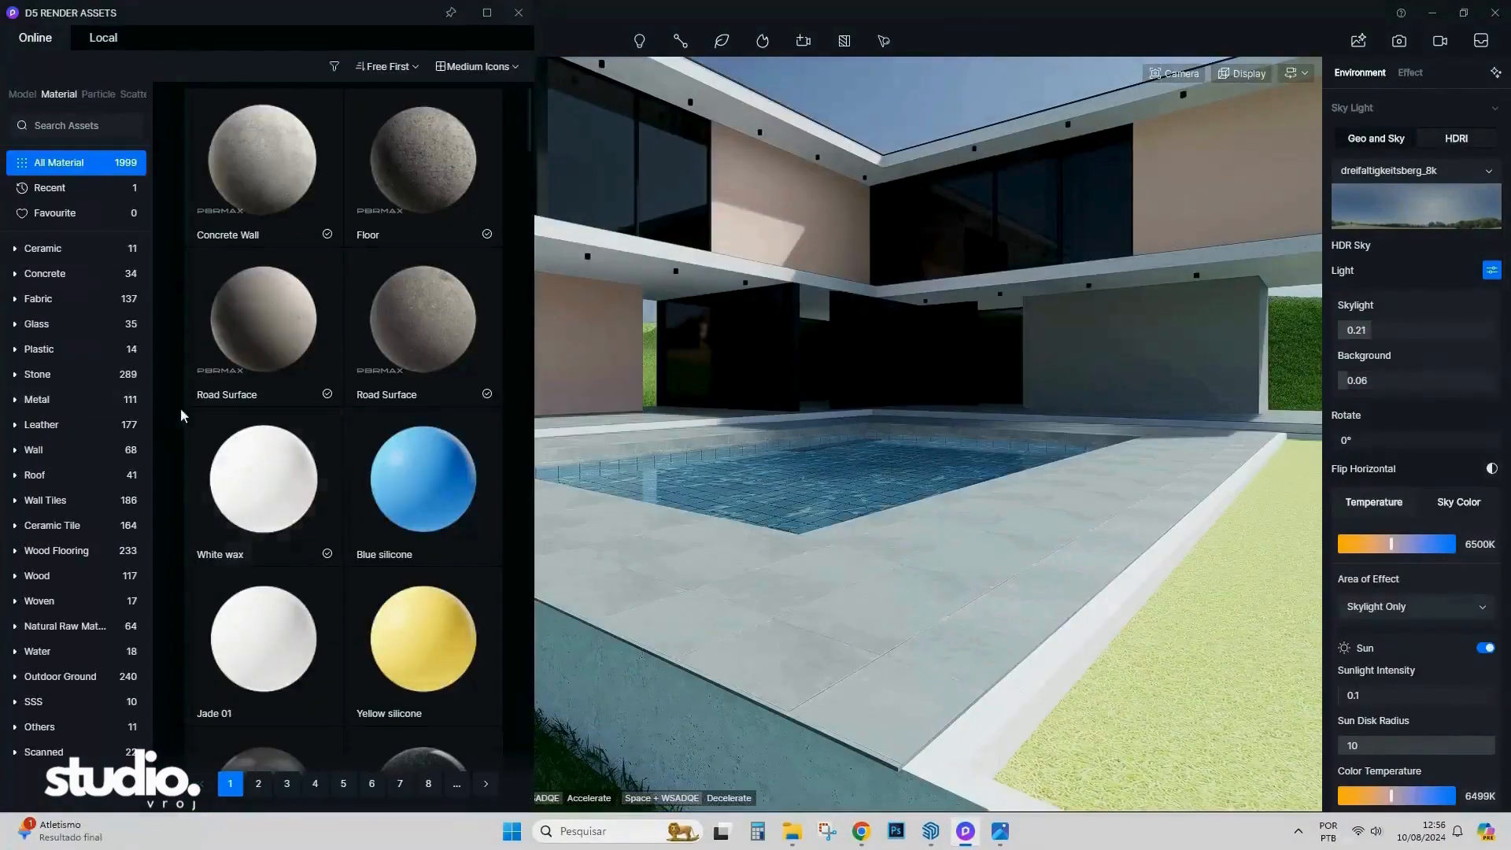
pyautogui.click(841, 574)
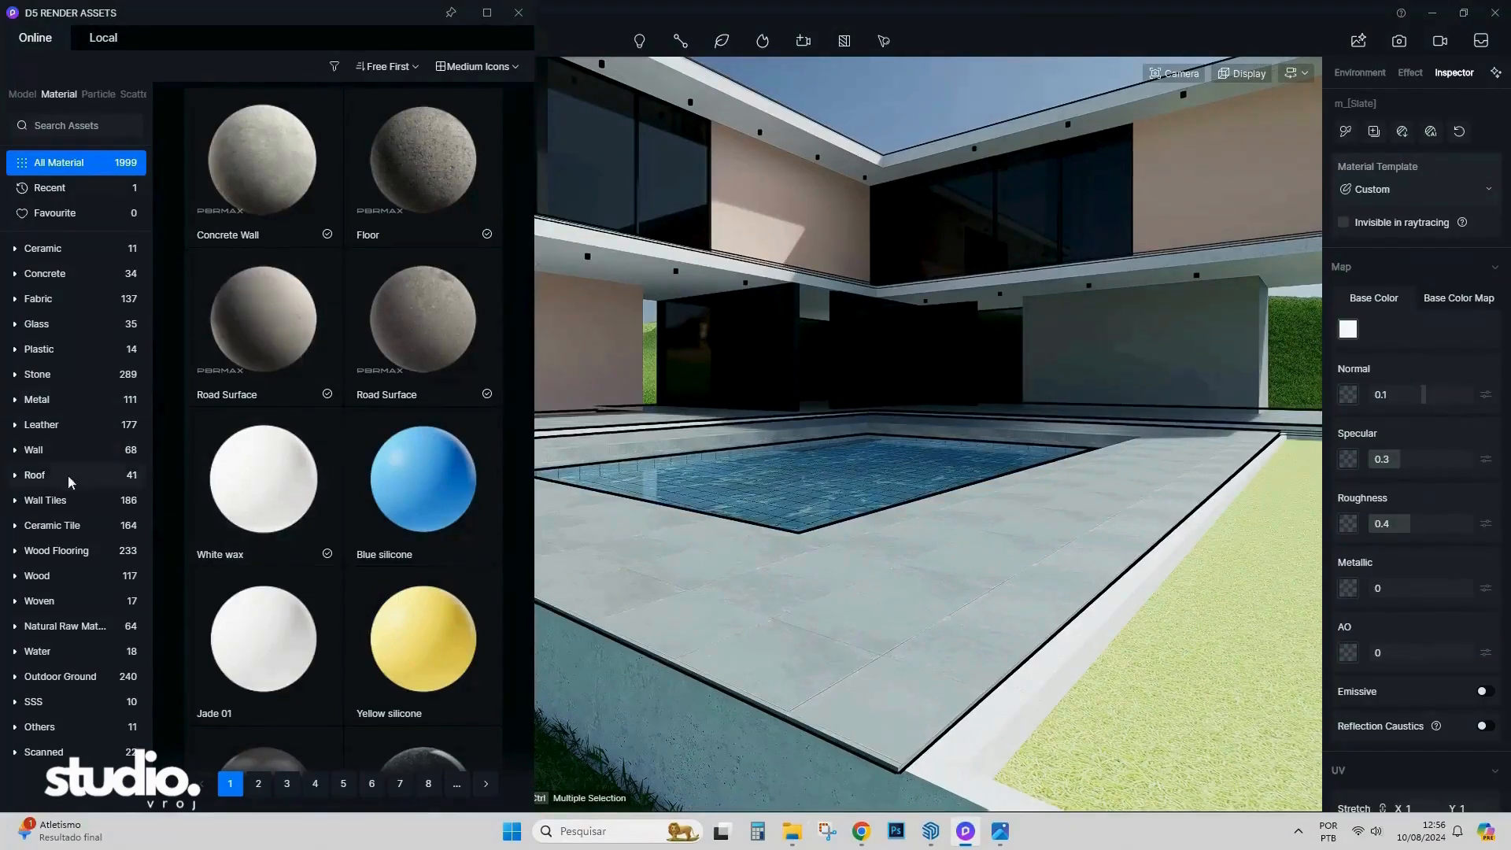
pyautogui.click(60, 274)
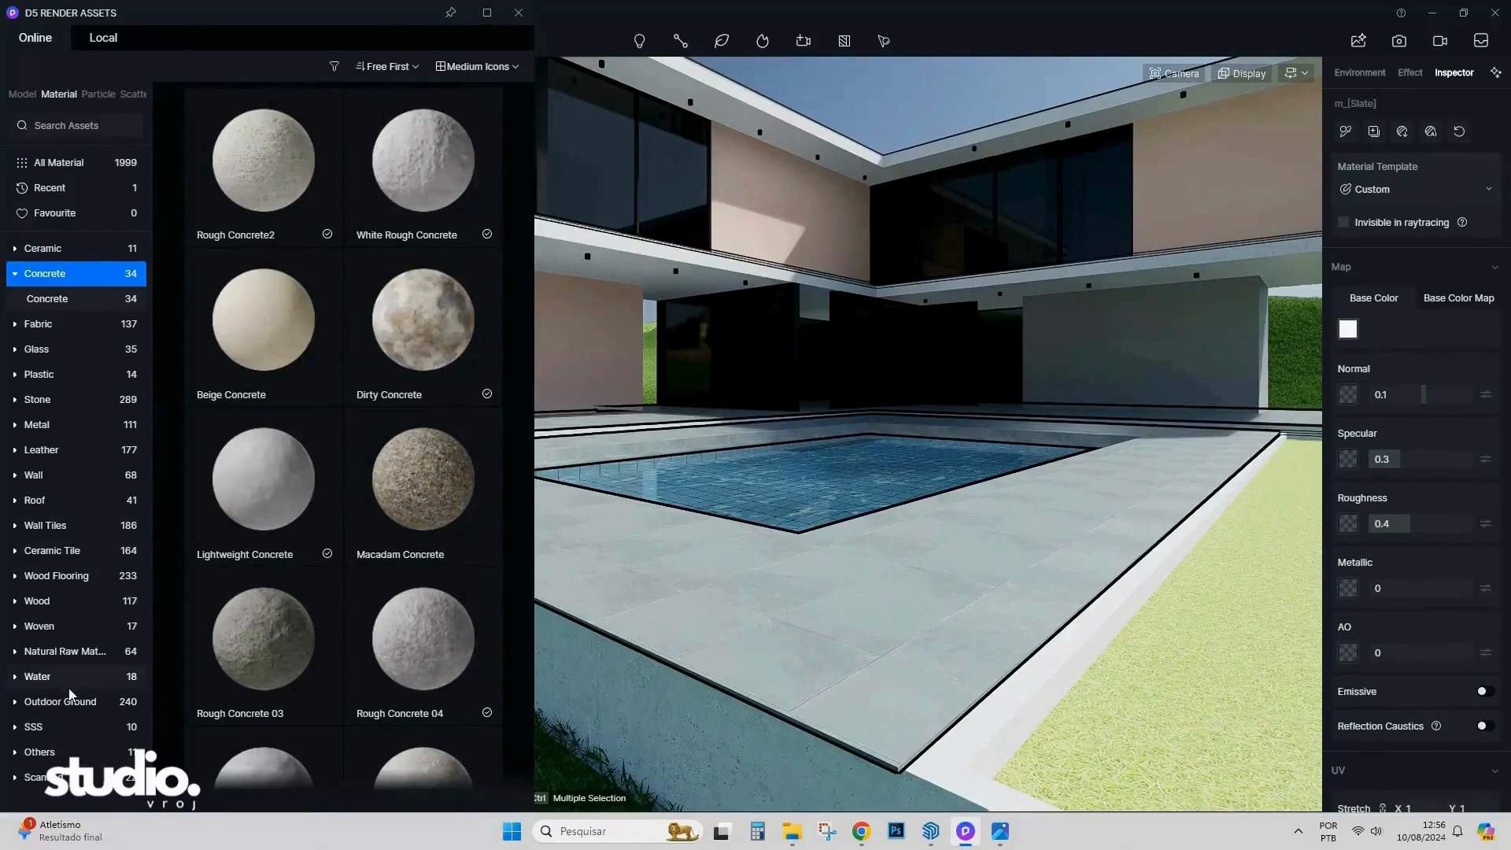
pyautogui.click(78, 549)
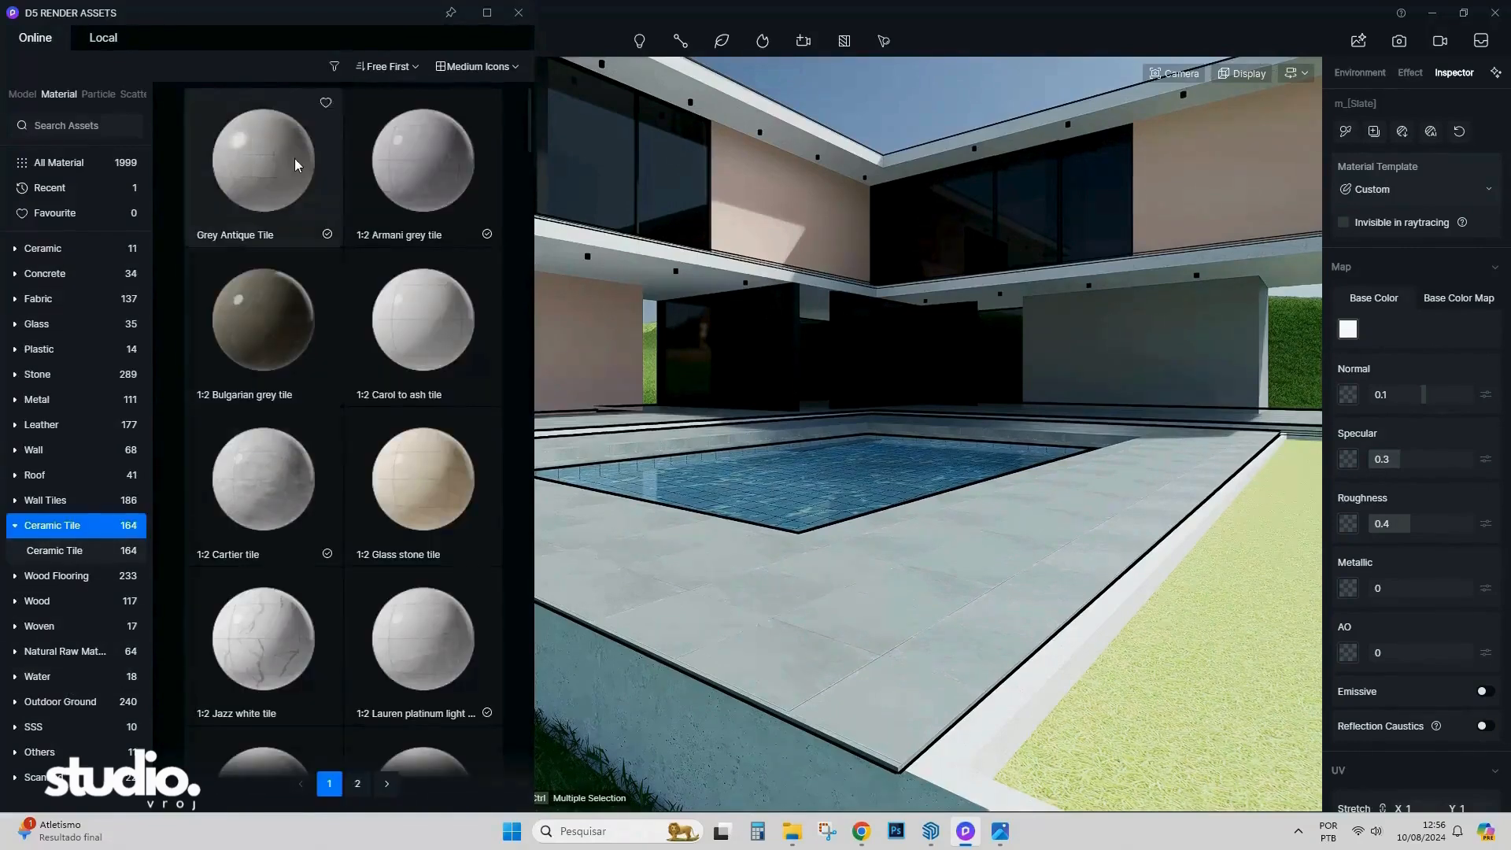
pyautogui.scroll(-6, 342, 438)
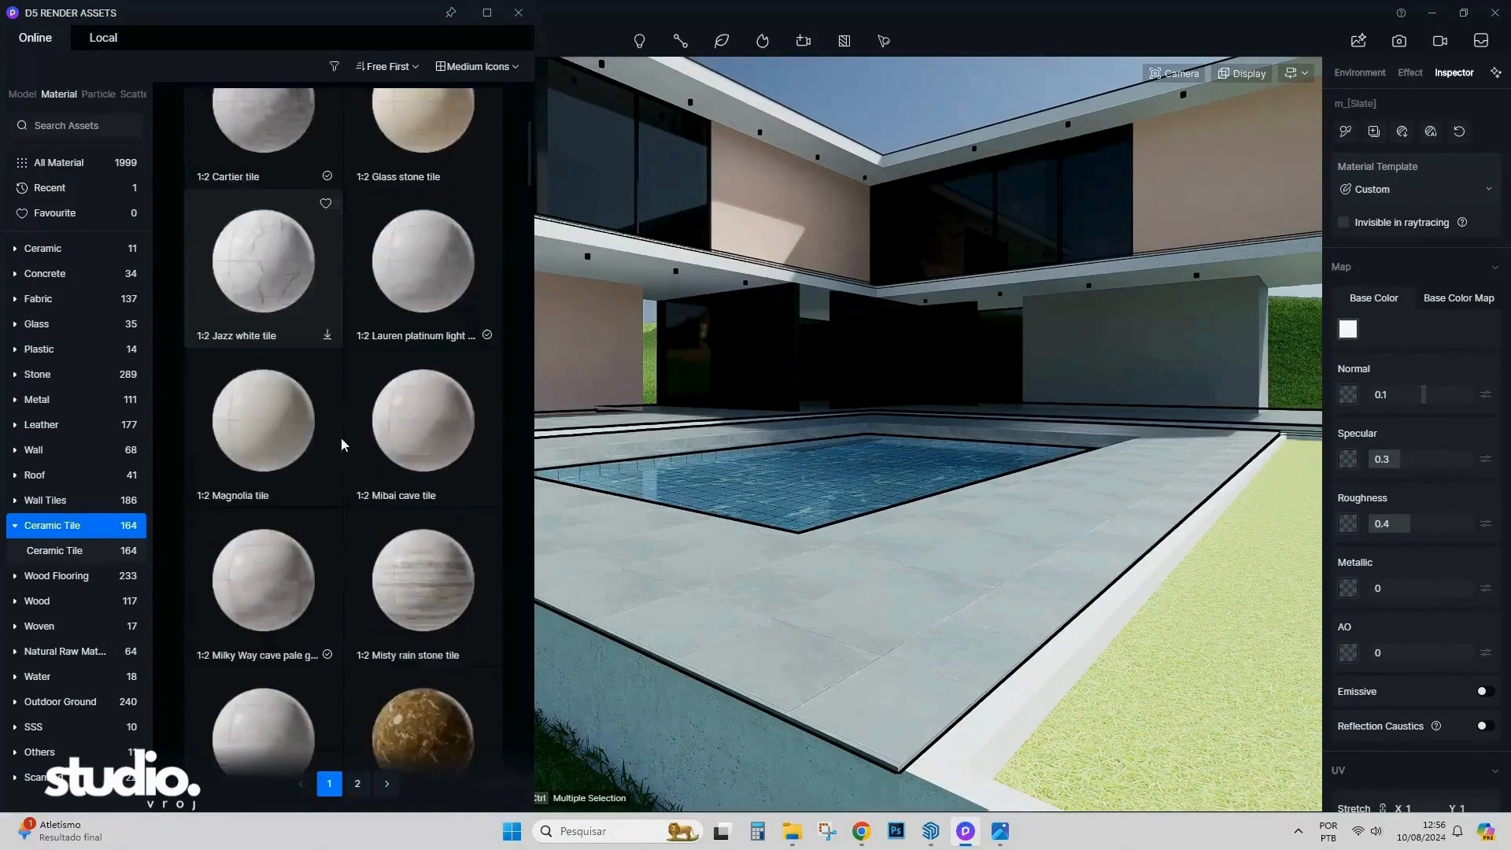
pyautogui.moveTo(265, 510); pyautogui.dragTo(818, 606)
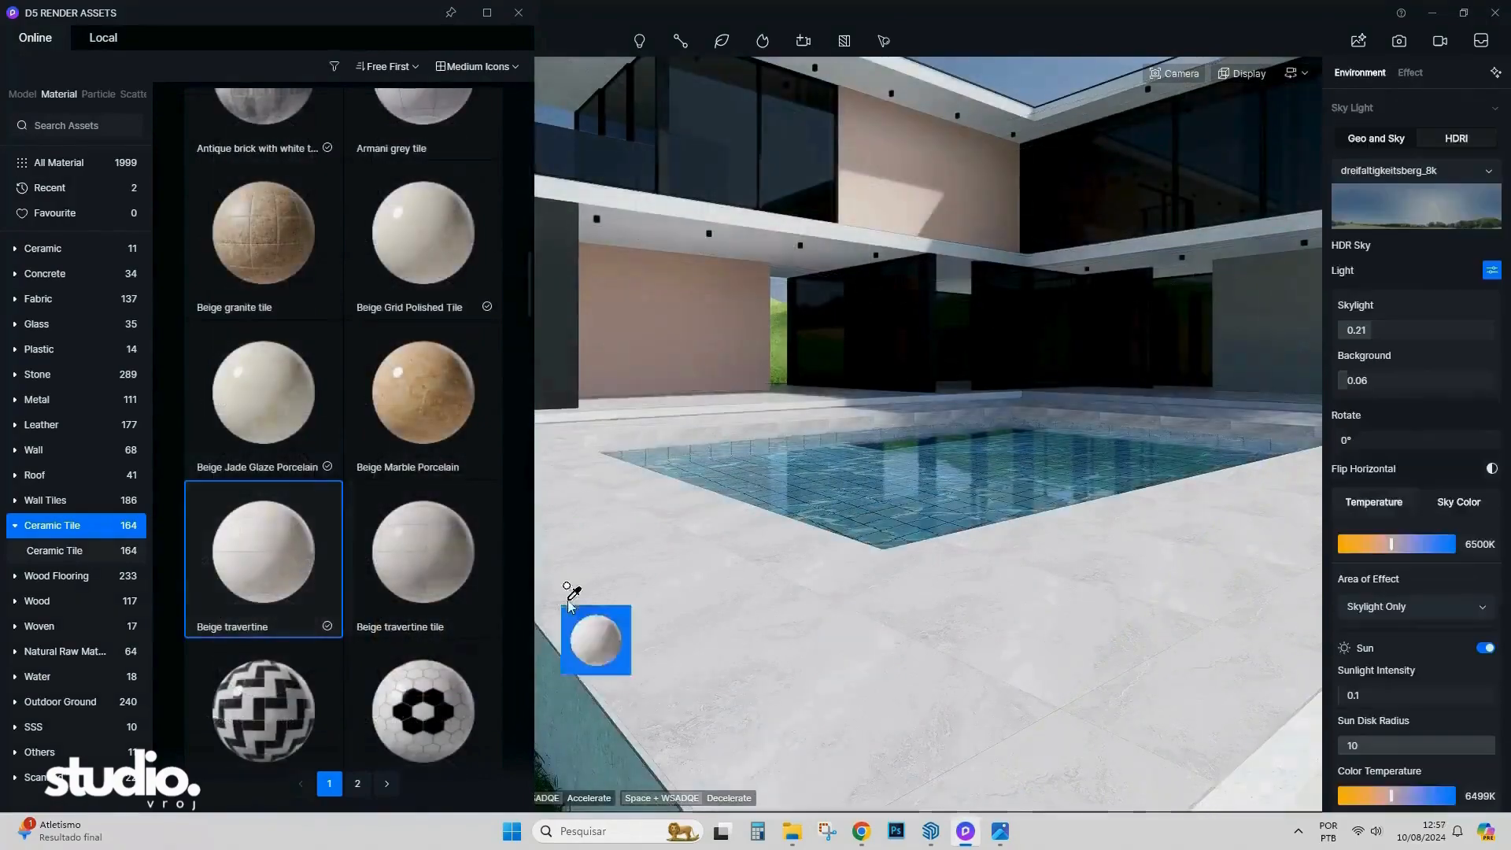
pyautogui.moveTo(573, 590); pyautogui.dragTo(673, 586)
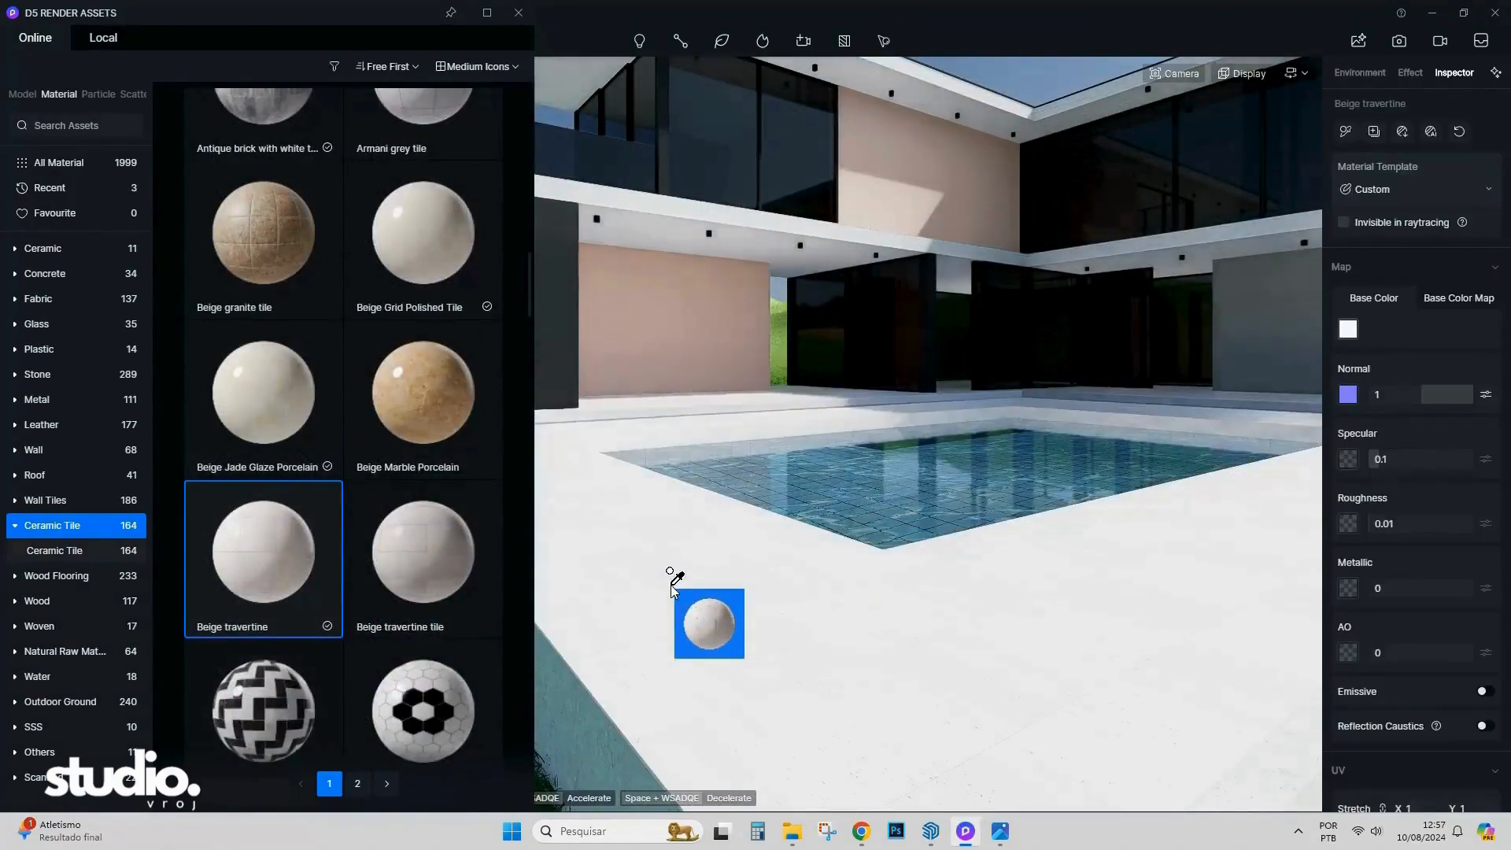
pyautogui.moveTo(671, 587); pyautogui.dragTo(842, 530, button='right')
pyautogui.press('a')
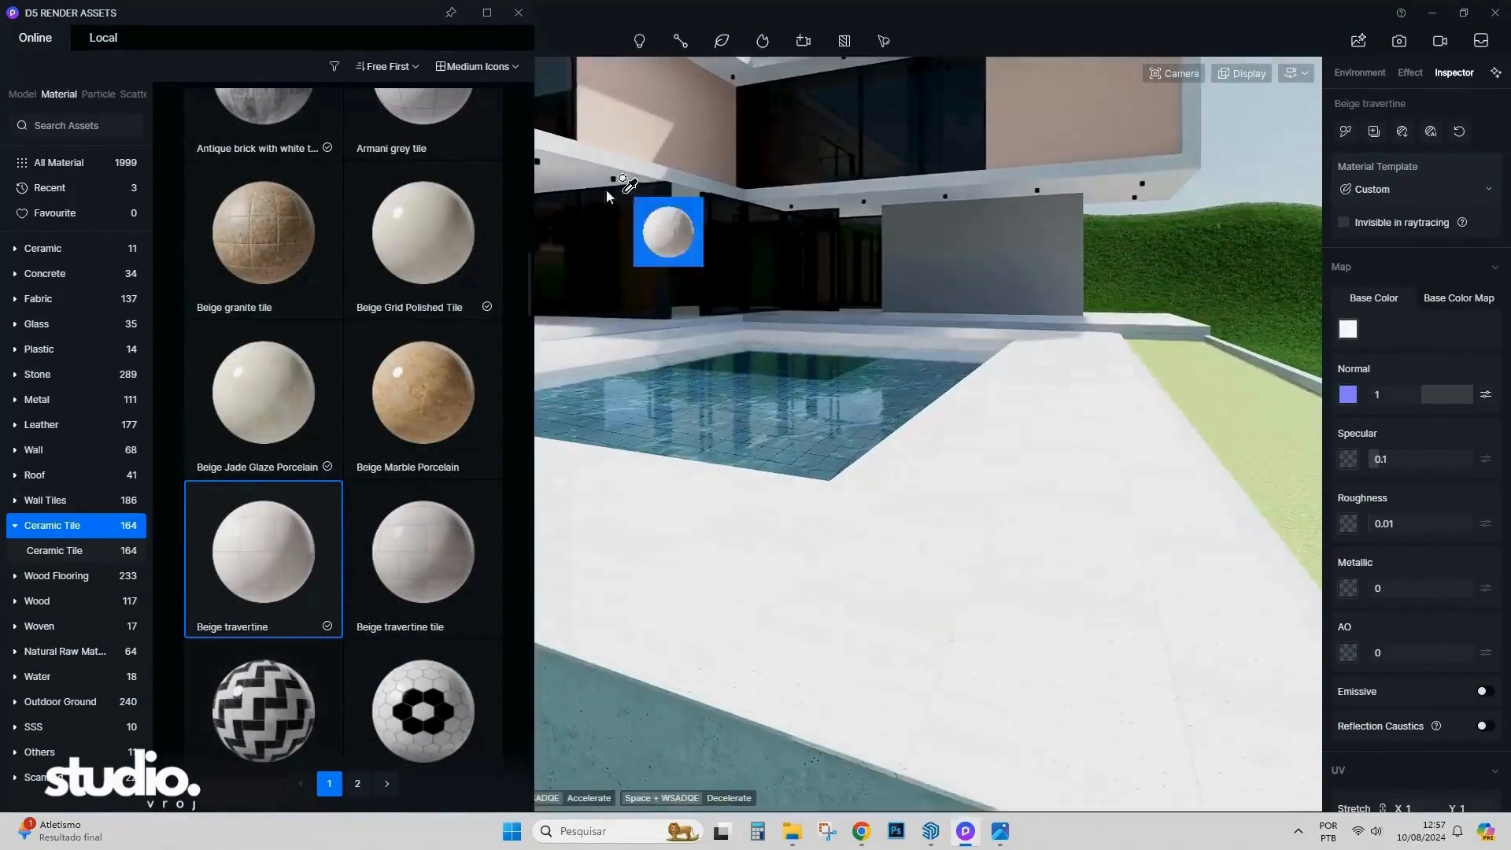
pyautogui.click(518, 13)
pyautogui.click(63, 118)
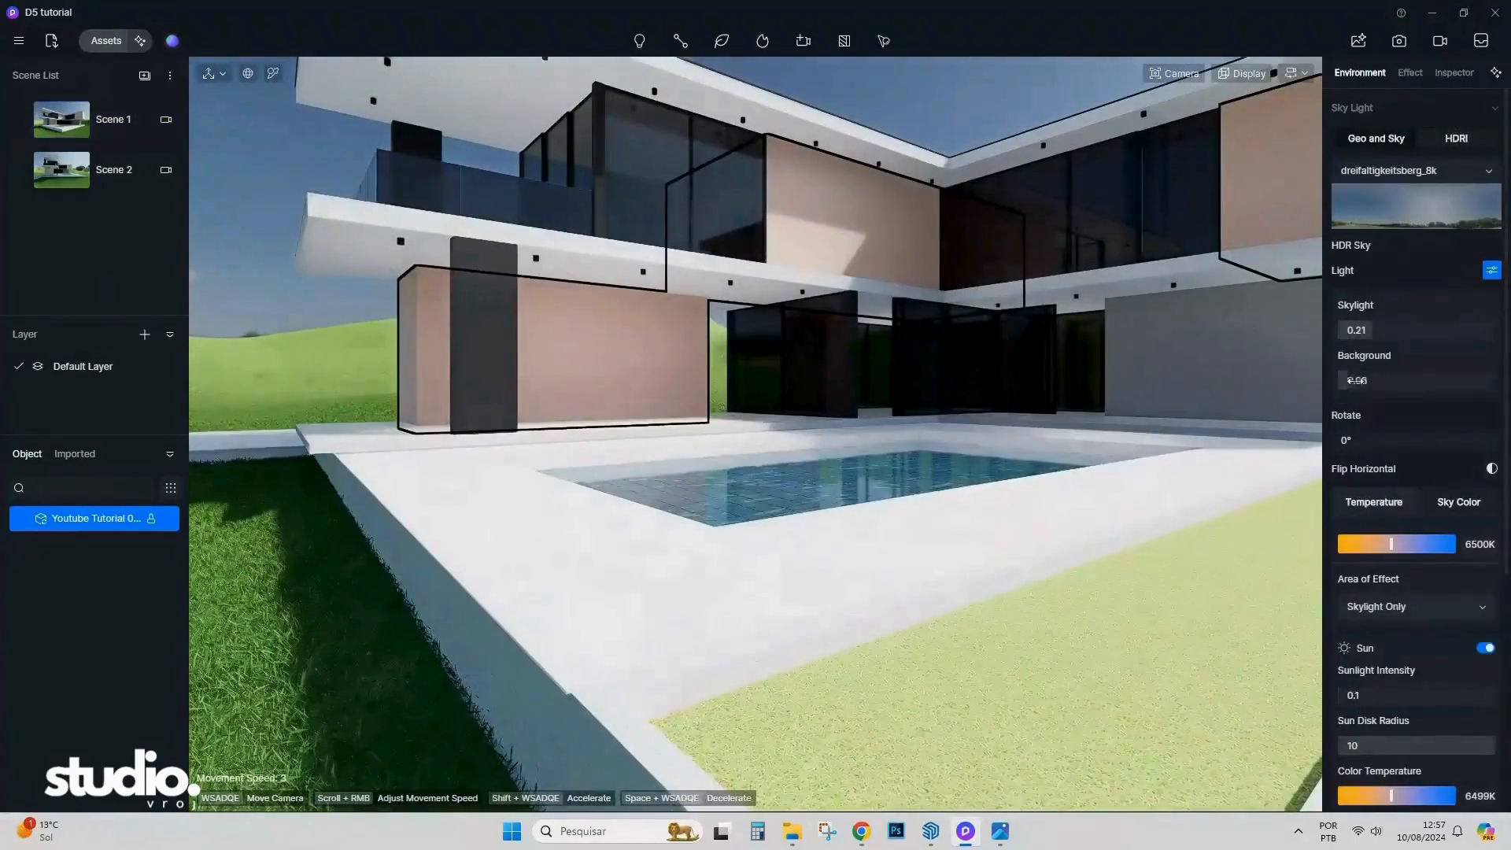
# Reduce the HDRI skylight to 0.04.
pyautogui.moveTo(1355, 331); pyautogui.dragTo(1343, 330)
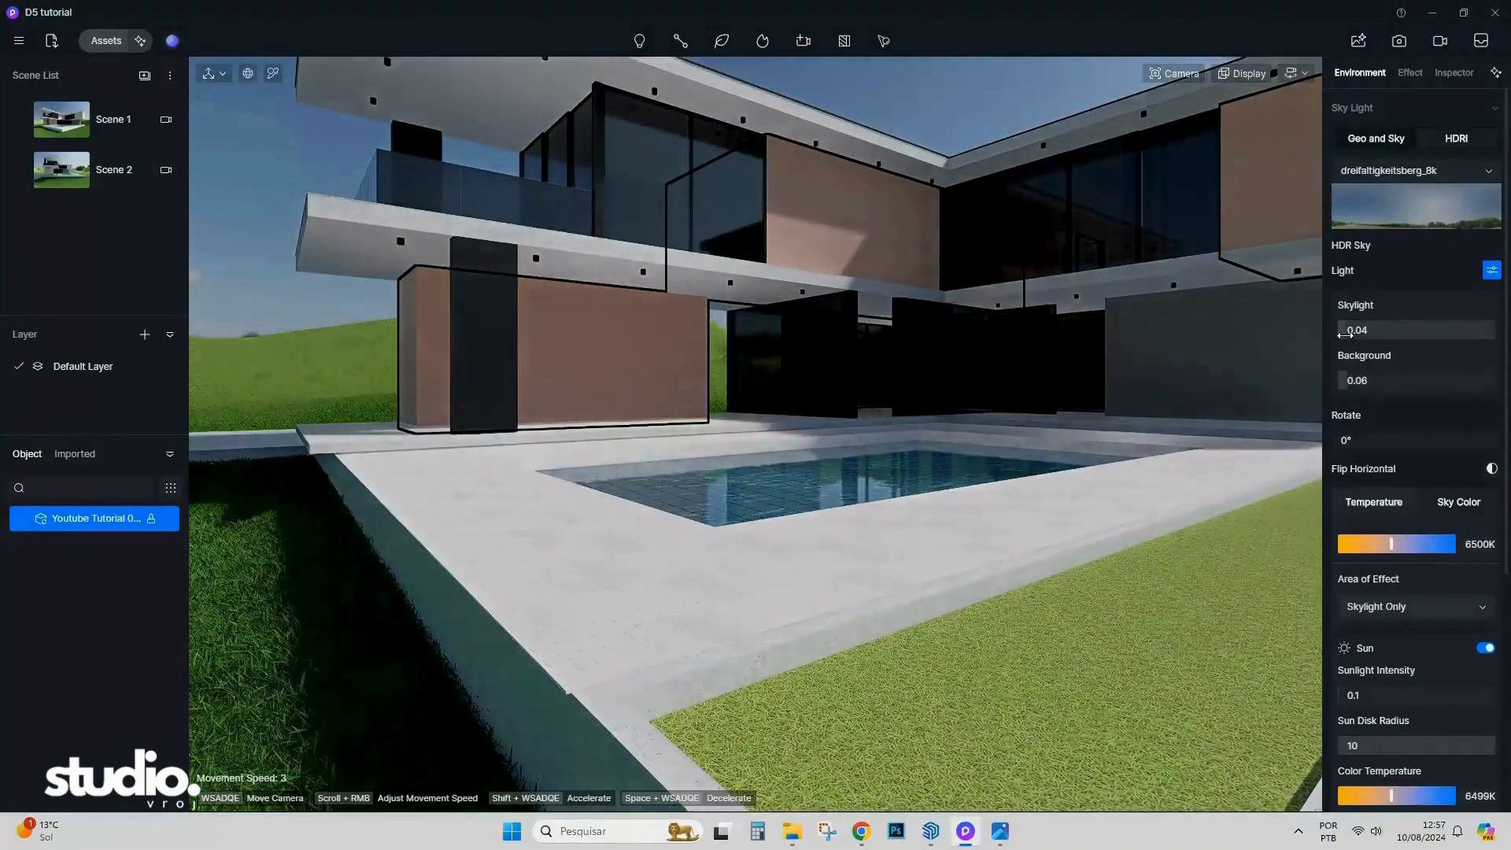
pyautogui.moveTo(590, 535); pyautogui.dragTo(775, 536, button='right')
pyautogui.press('w')
pyautogui.press('a')
pyautogui.press('Escape')
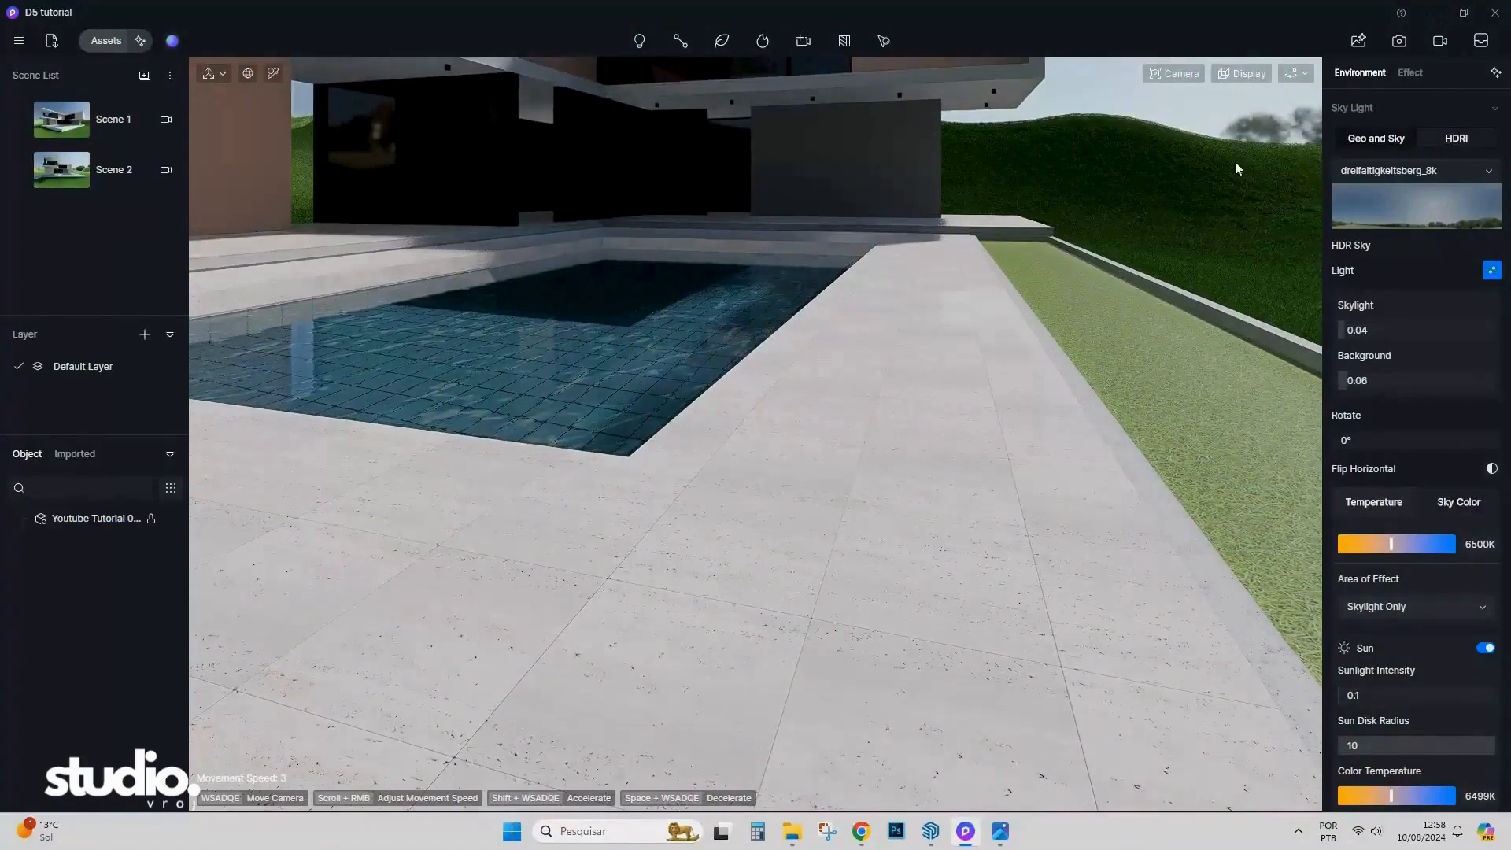
# Set the roughness of the pool deck's Beige travertine to 0.2 and show its base color map.
pyautogui.click(931, 466)
pyautogui.press('q')
pyautogui.moveTo(1046, 458); pyautogui.dragTo(986, 434, button='right')
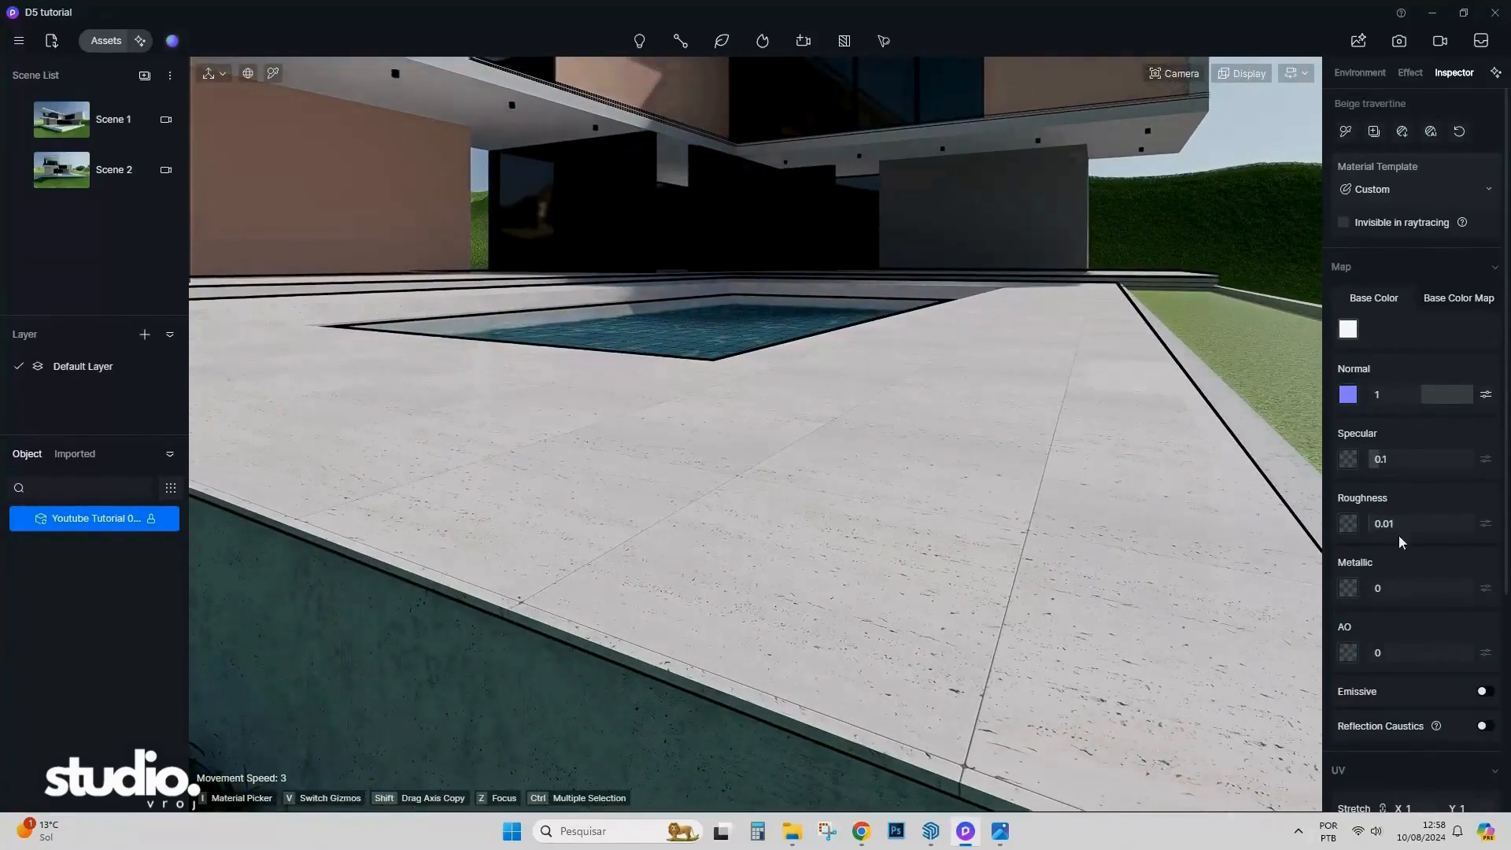
pyautogui.click(1454, 304)
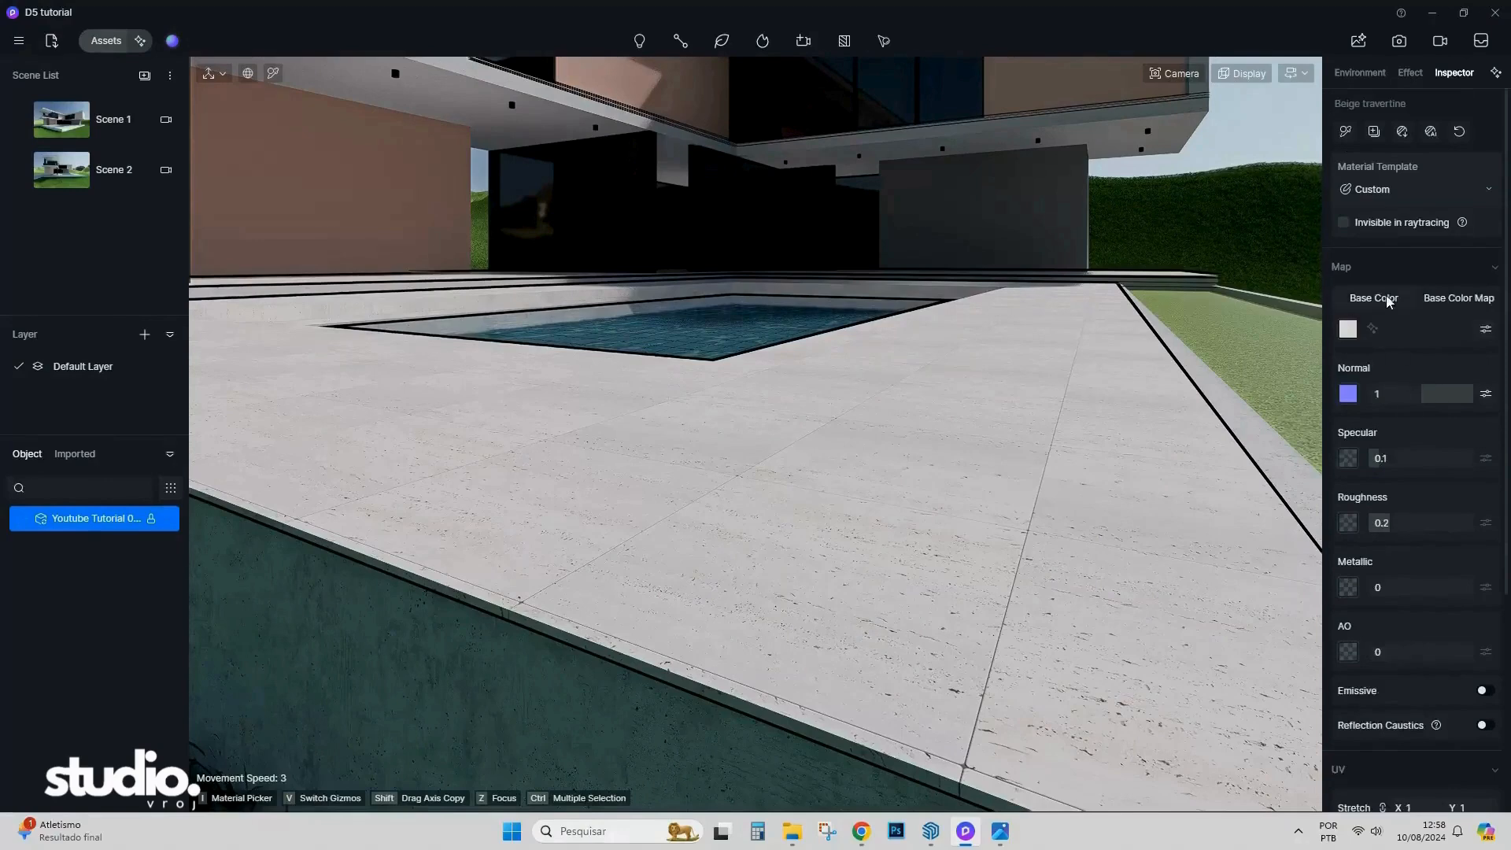
# Try a UV stretch of 2 on the travertine, and settle on 0.5 in X and Y.
pyautogui.scroll(-3, 1444, 598)
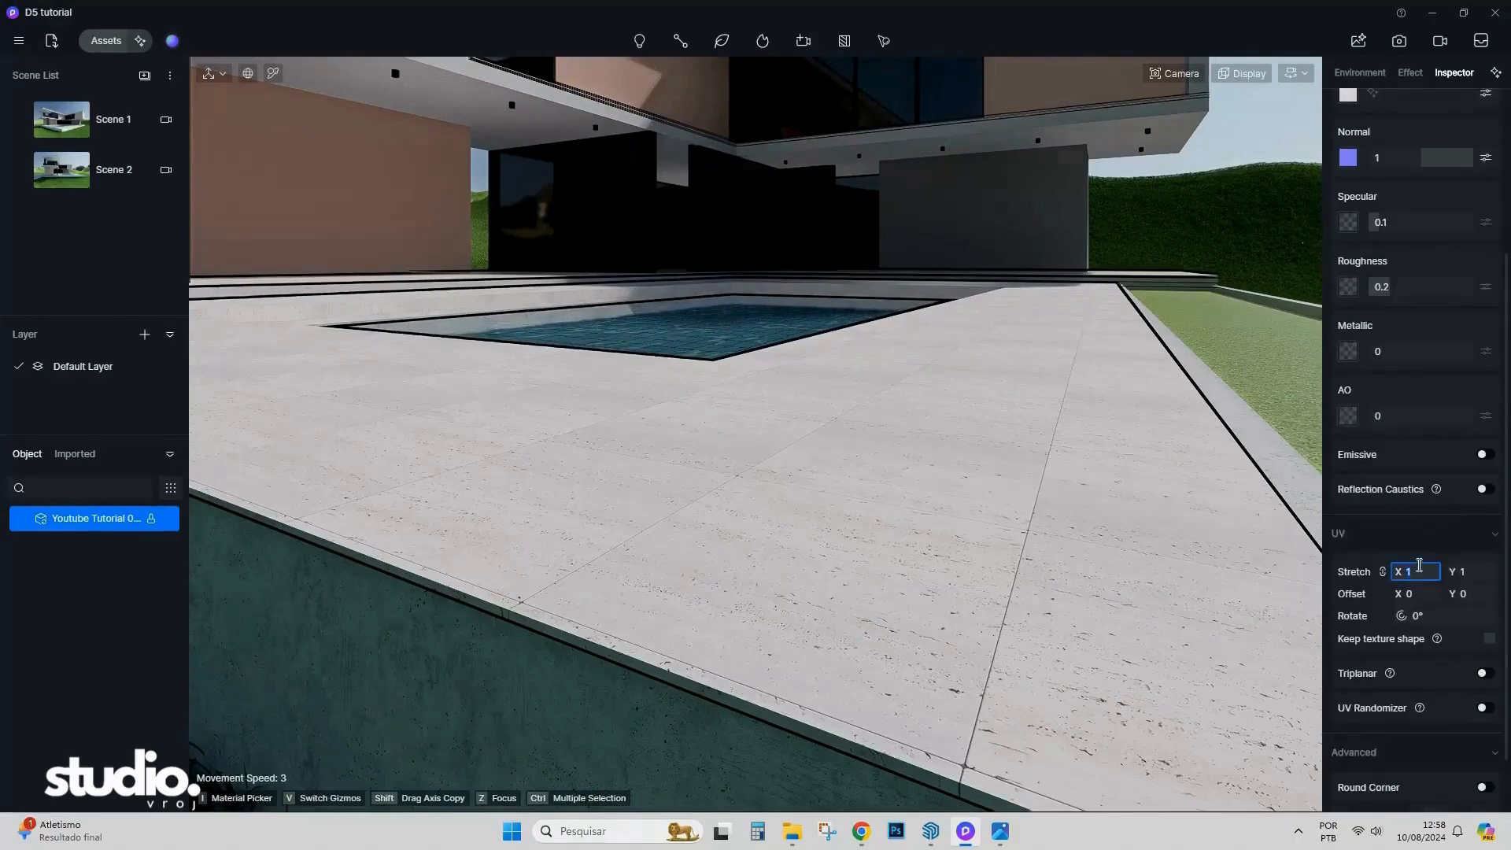
pyautogui.write('2')
pyautogui.press('Return')
pyautogui.write('0.5')
pyautogui.press('Return')
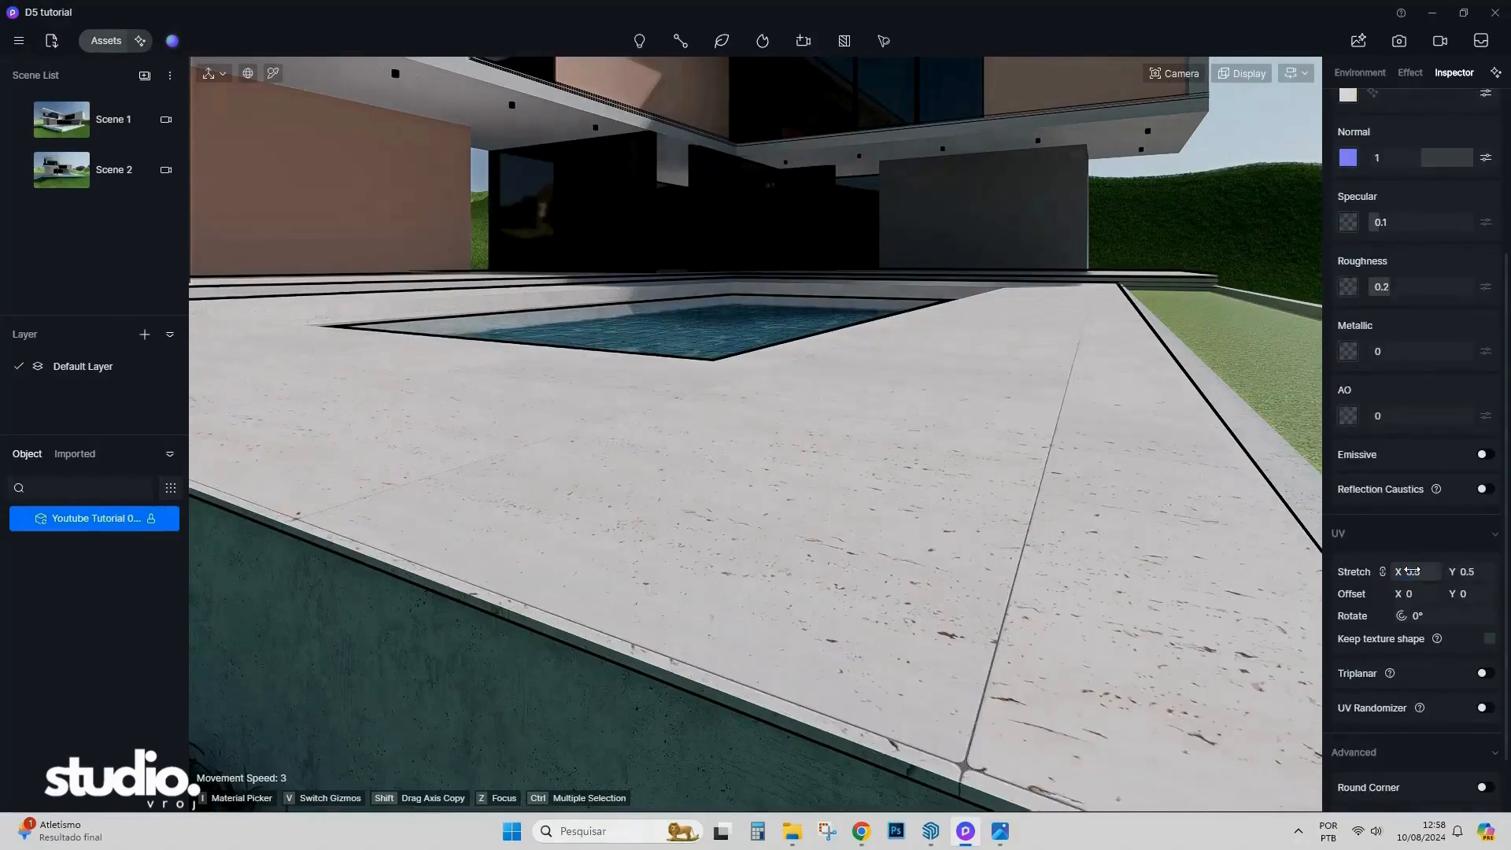
# Shift the travertine's UV offset to X 0.04 and Y 0.14 to line up the tile joints around the pool.
pyautogui.moveTo(1040, 532); pyautogui.dragTo(826, 602, button='right')
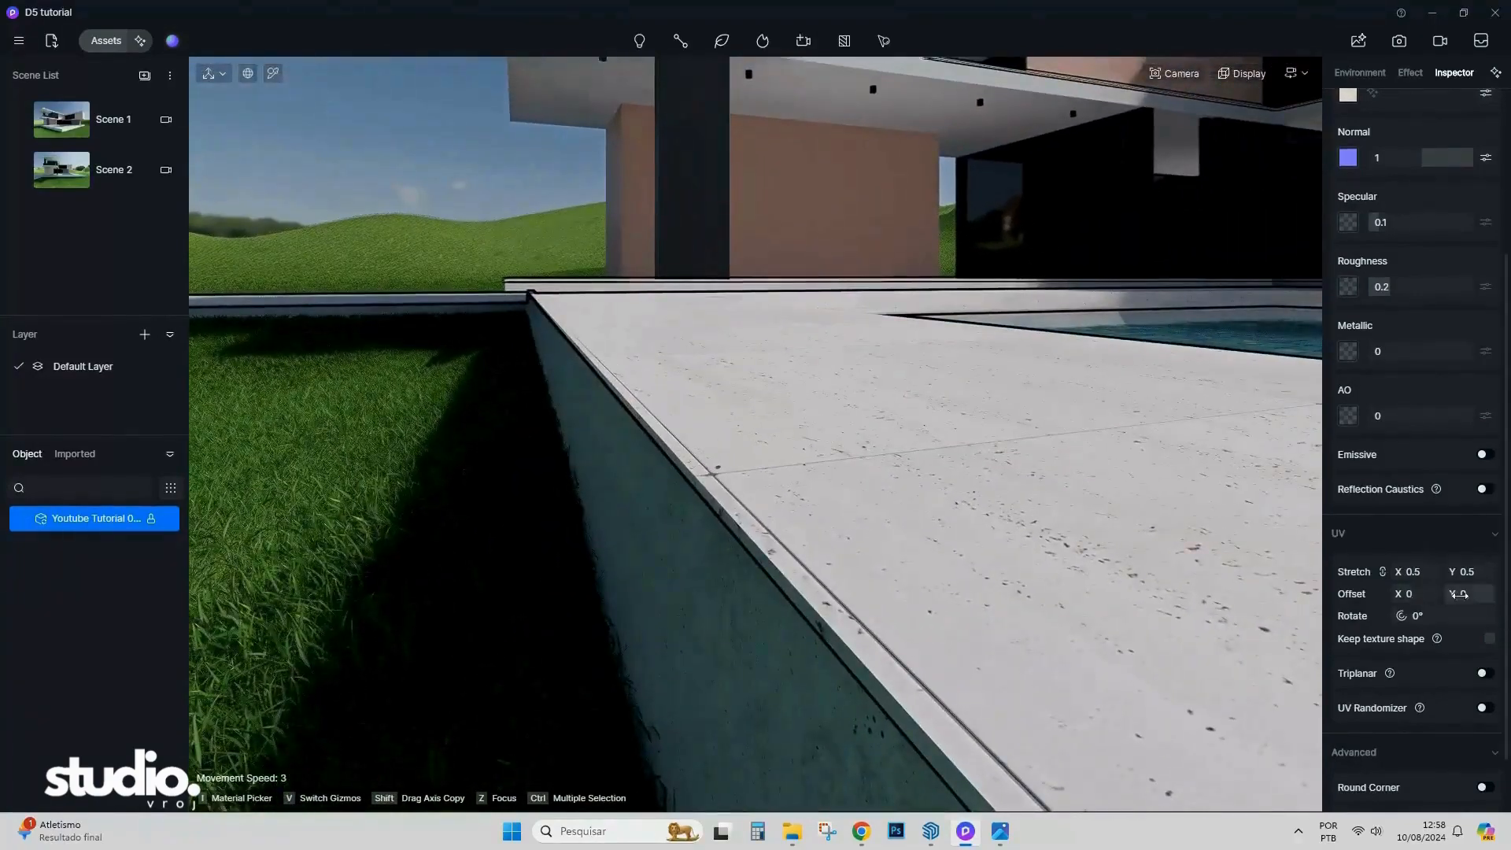
pyautogui.moveTo(1418, 596); pyautogui.dragTo(1426, 595)
pyautogui.moveTo(782, 638); pyautogui.dragTo(1041, 643, button='right')
pyautogui.press('w')
pyautogui.press('a')
pyautogui.press('a')
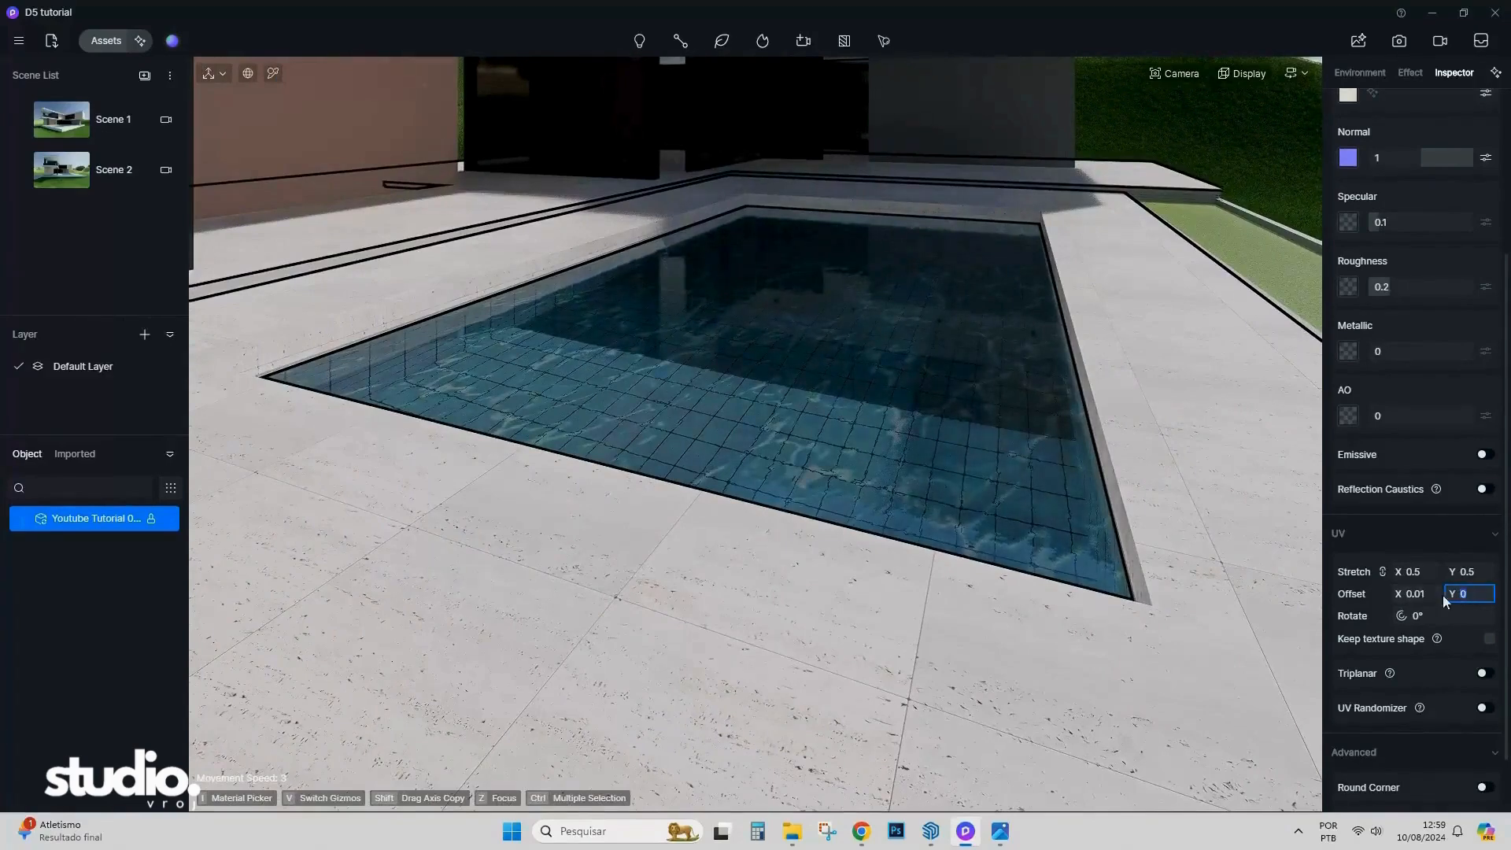
pyautogui.moveTo(1448, 594); pyautogui.dragTo(1449, 599)
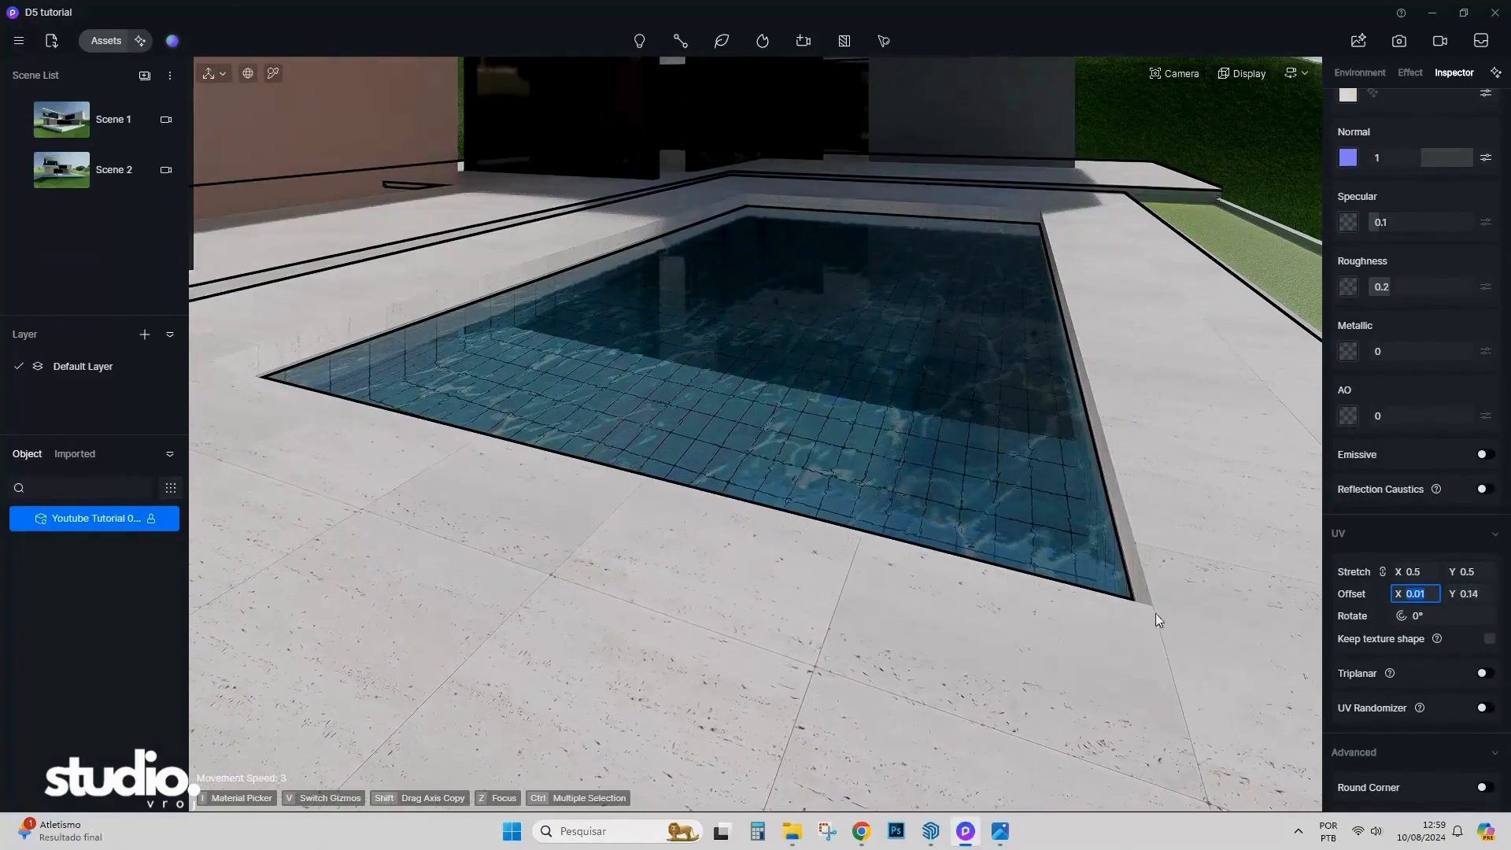
pyautogui.moveTo(1155, 612); pyautogui.dragTo(832, 636, button='right')
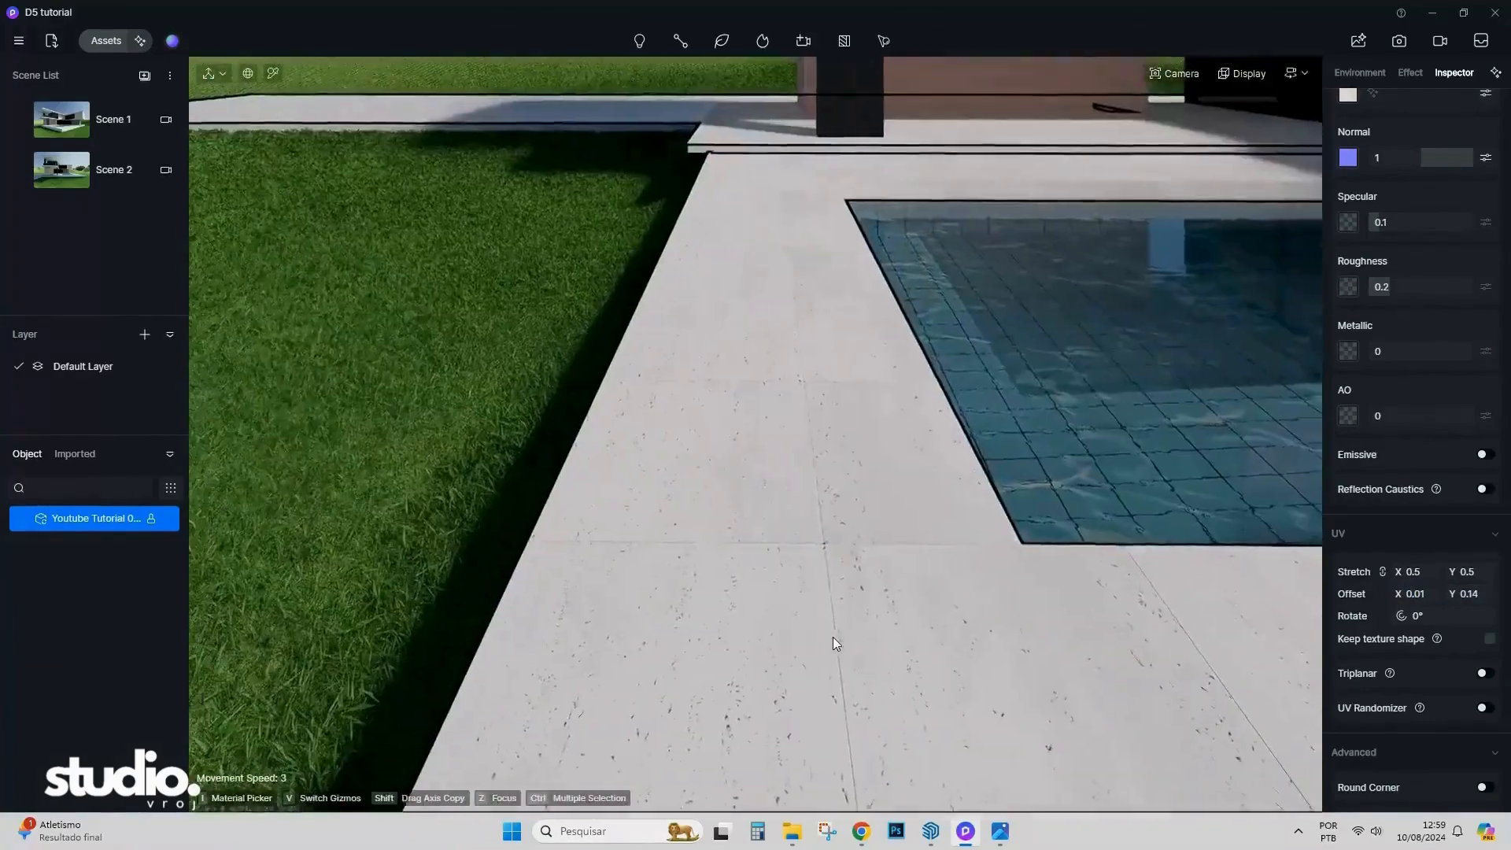
pyautogui.moveTo(1416, 593); pyautogui.dragTo(1415, 594)
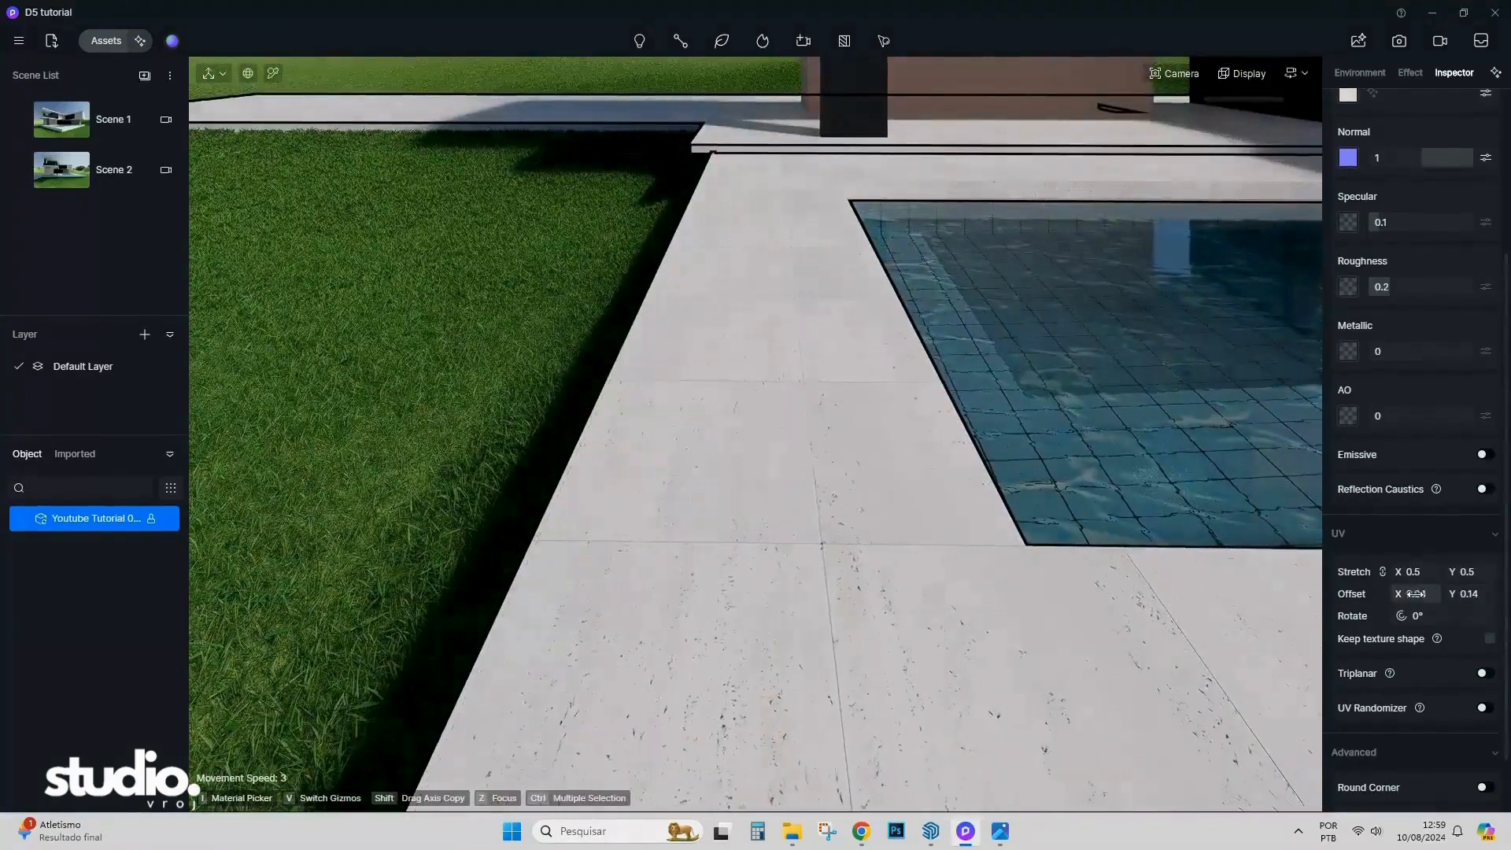
# Set the Round Corner radius of the planter wall's material to 2.
pyautogui.moveTo(772, 595); pyautogui.dragTo(991, 452, button='right')
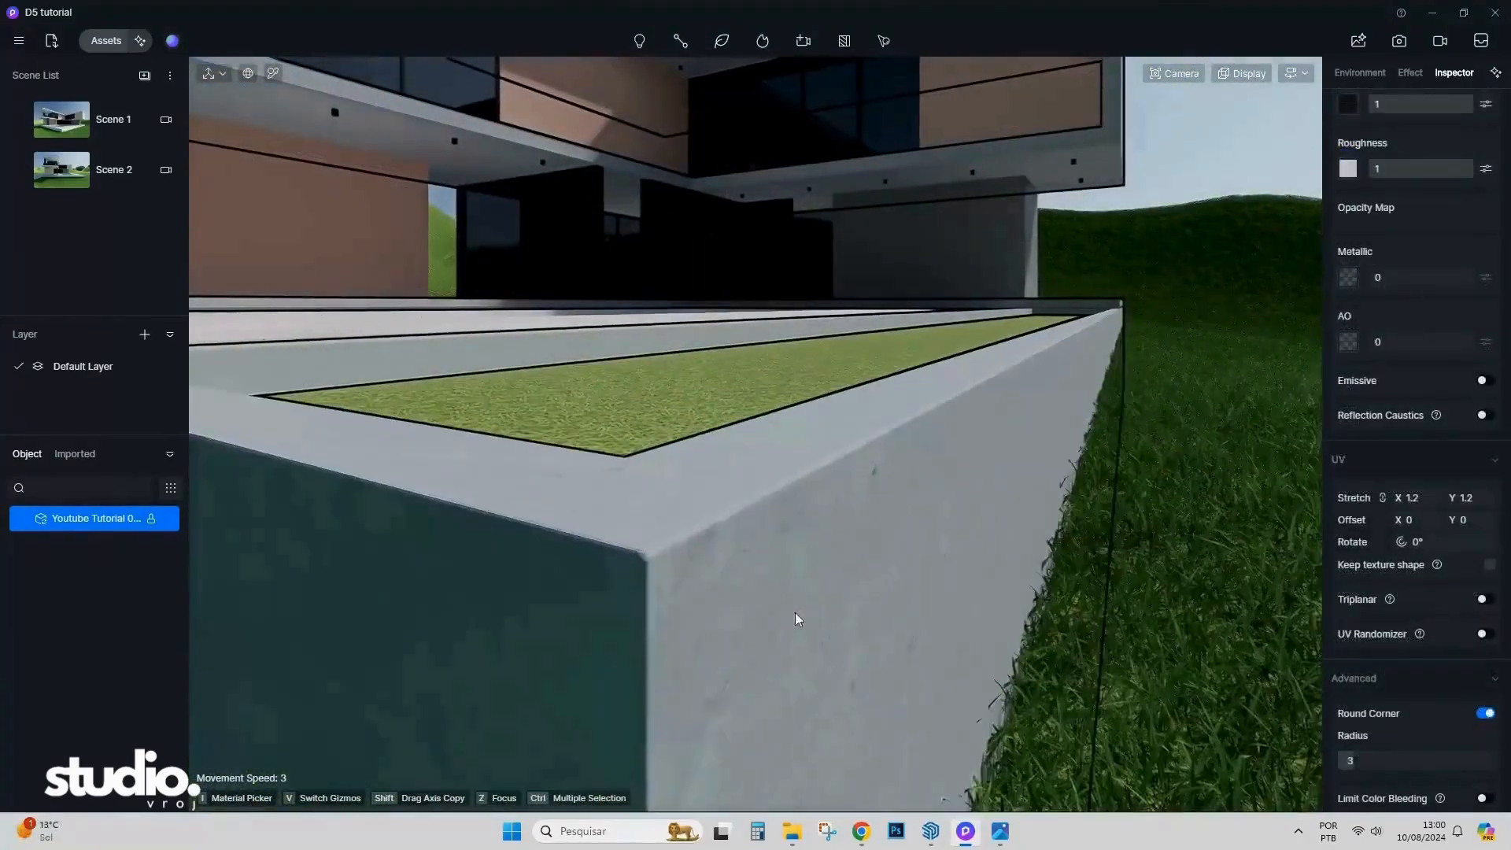
pyautogui.press('Return')
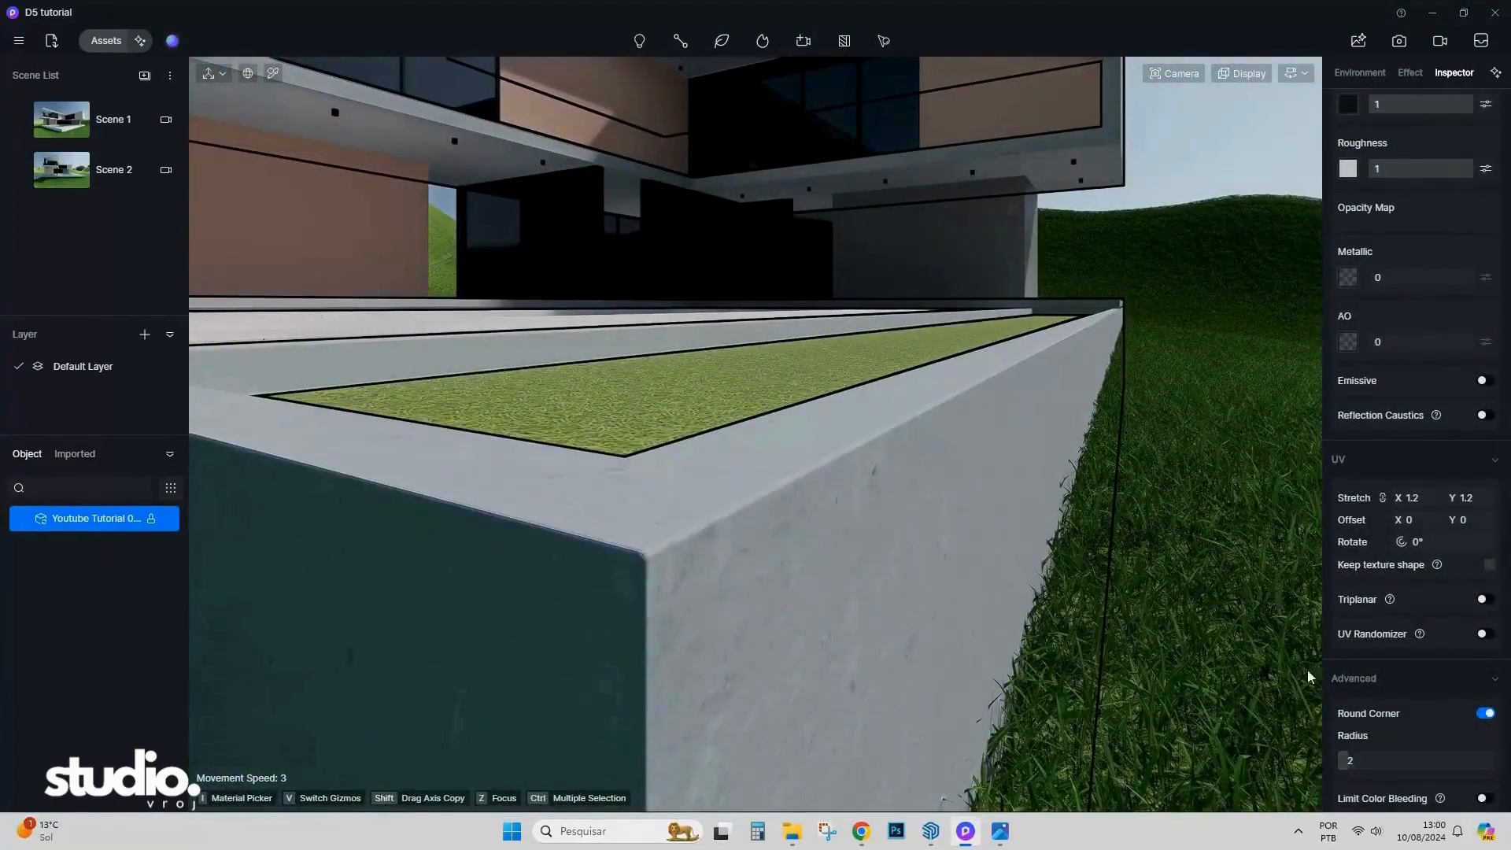
pyautogui.click(1352, 757)
pyautogui.click(1193, 174)
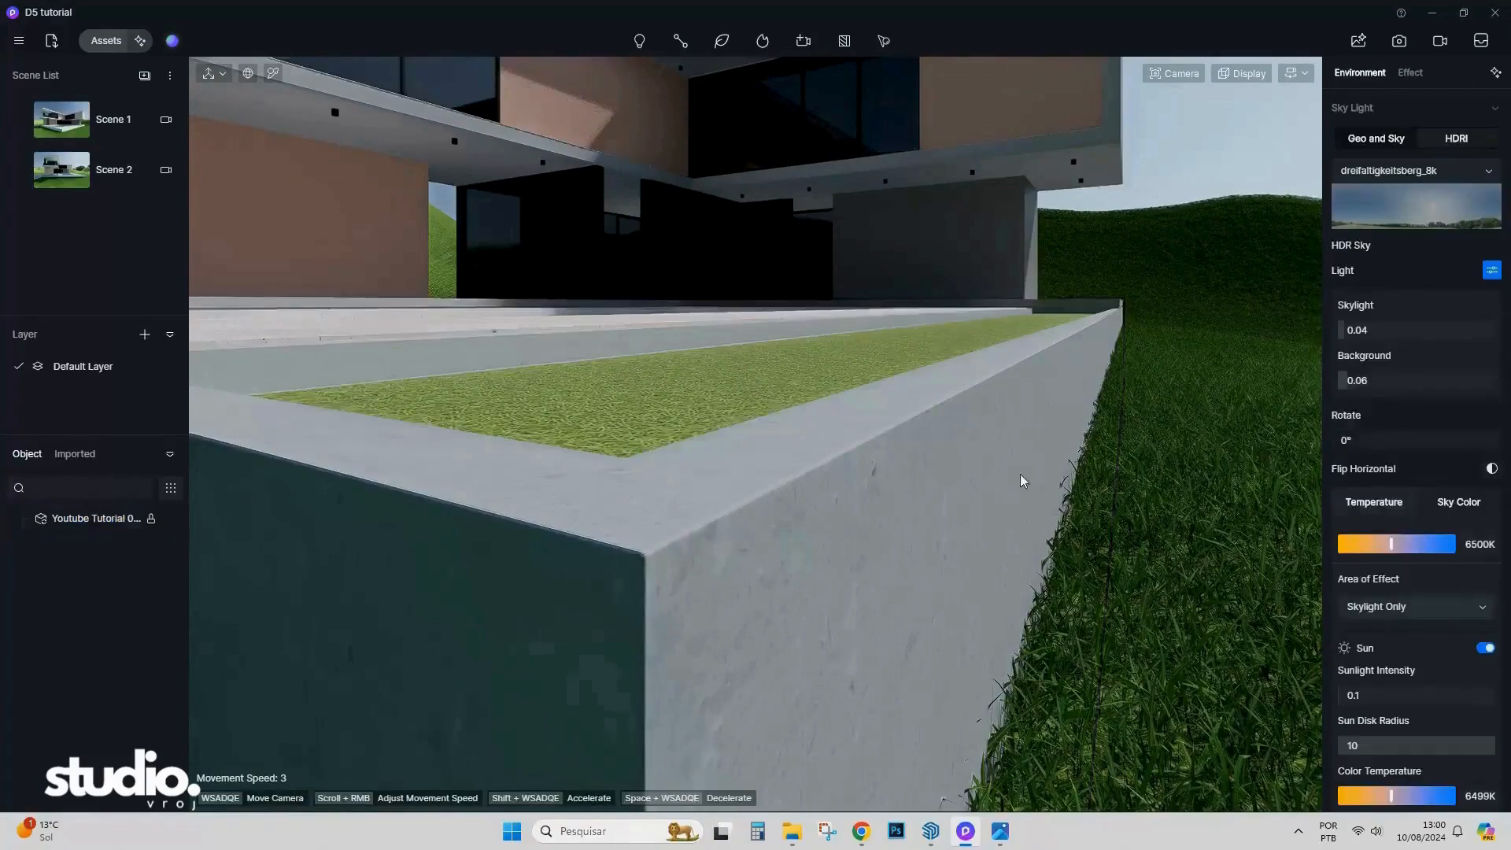
# Select the long planting strip beside the pool deck and search the material assets for grass.
pyautogui.moveTo(1020, 474); pyautogui.dragTo(943, 441, button='right')
pyautogui.press('s')
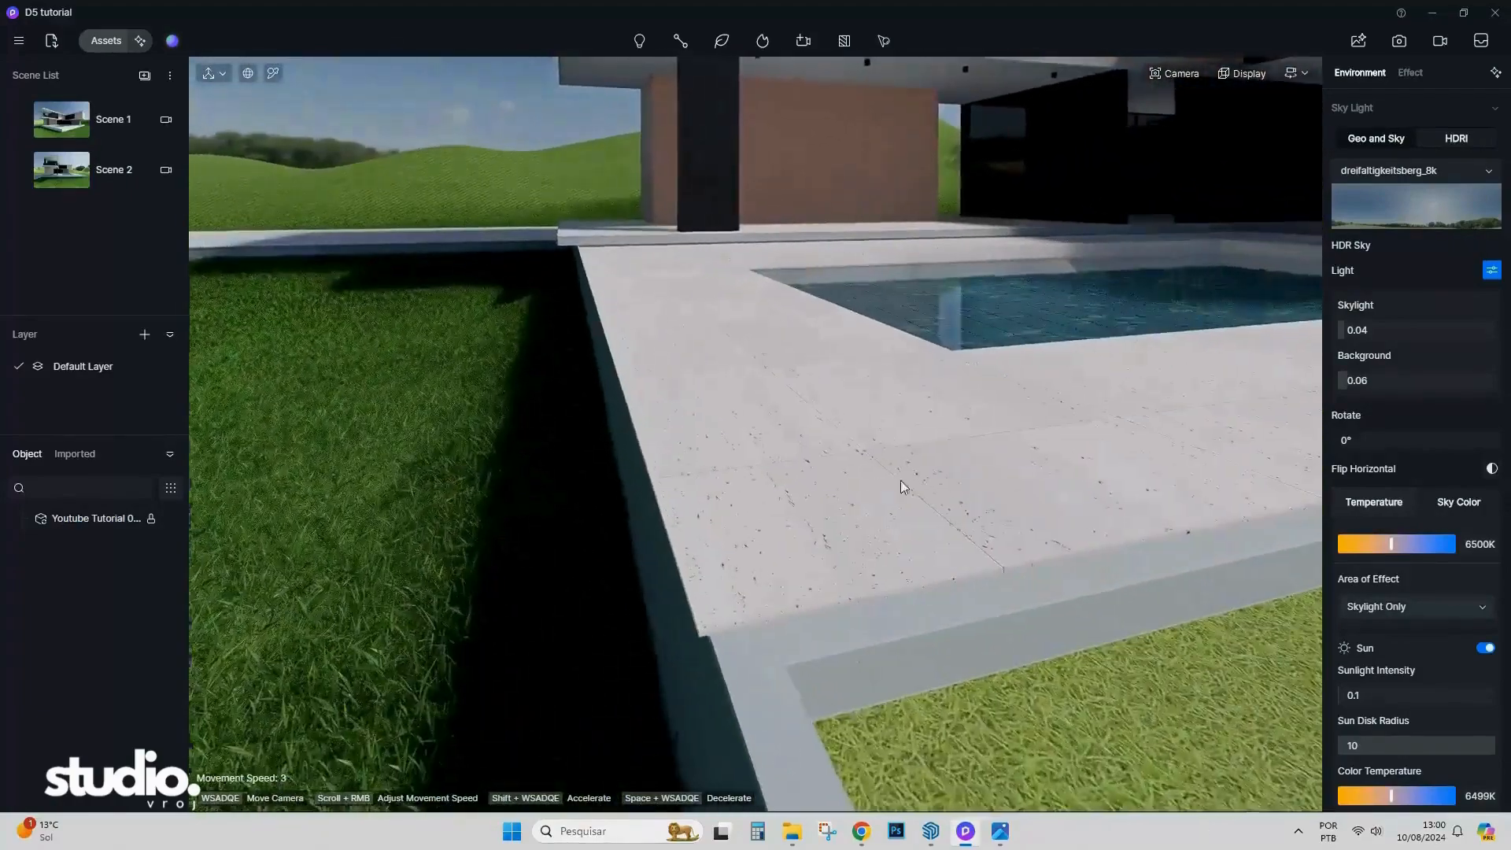
pyautogui.moveTo(900, 480); pyautogui.dragTo(946, 435, button='right')
pyautogui.press('s')
pyautogui.click(885, 565)
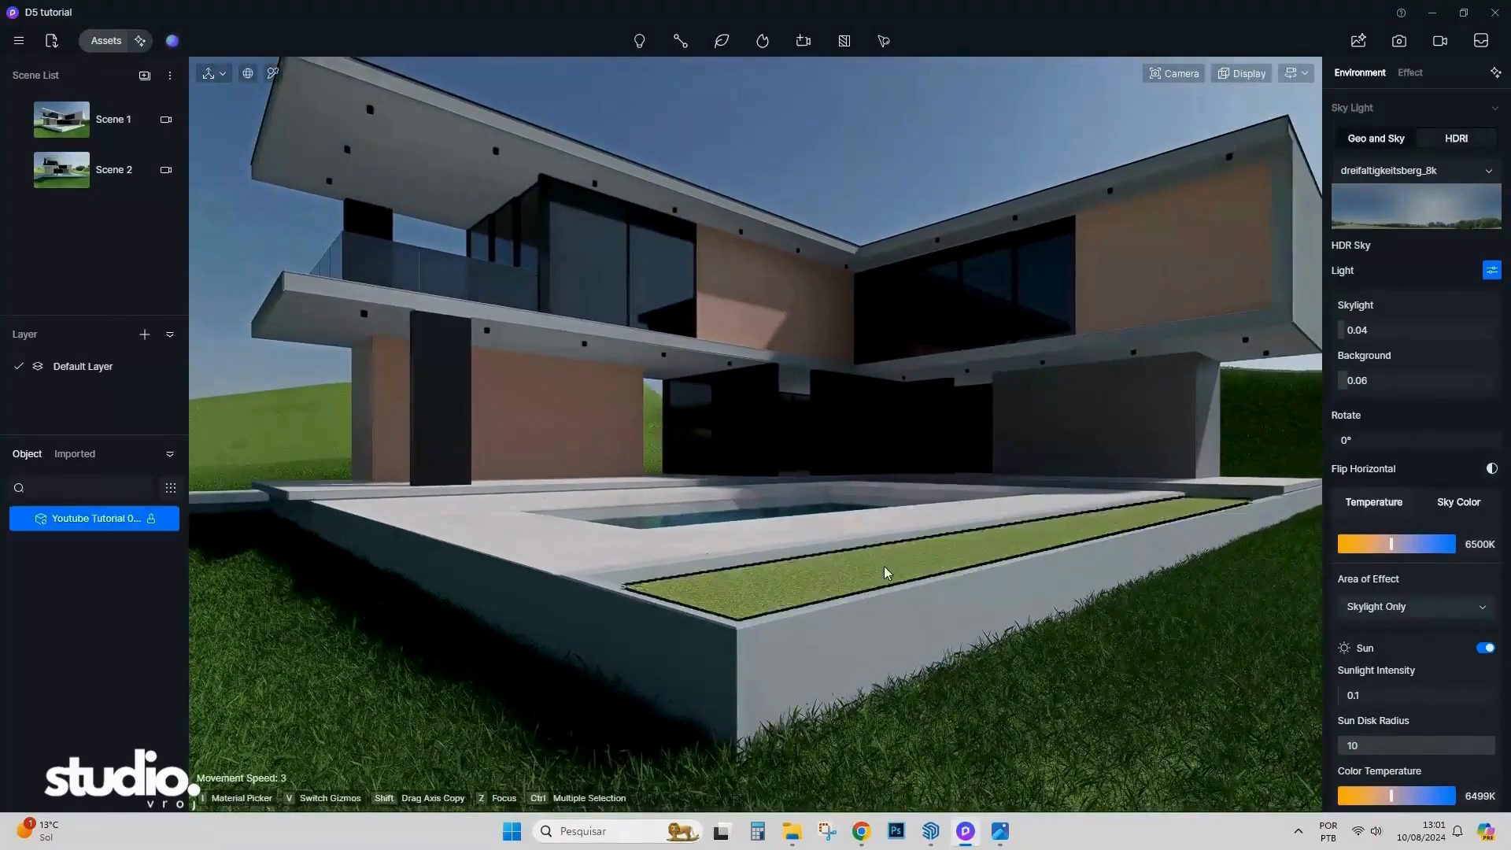
pyautogui.click(110, 41)
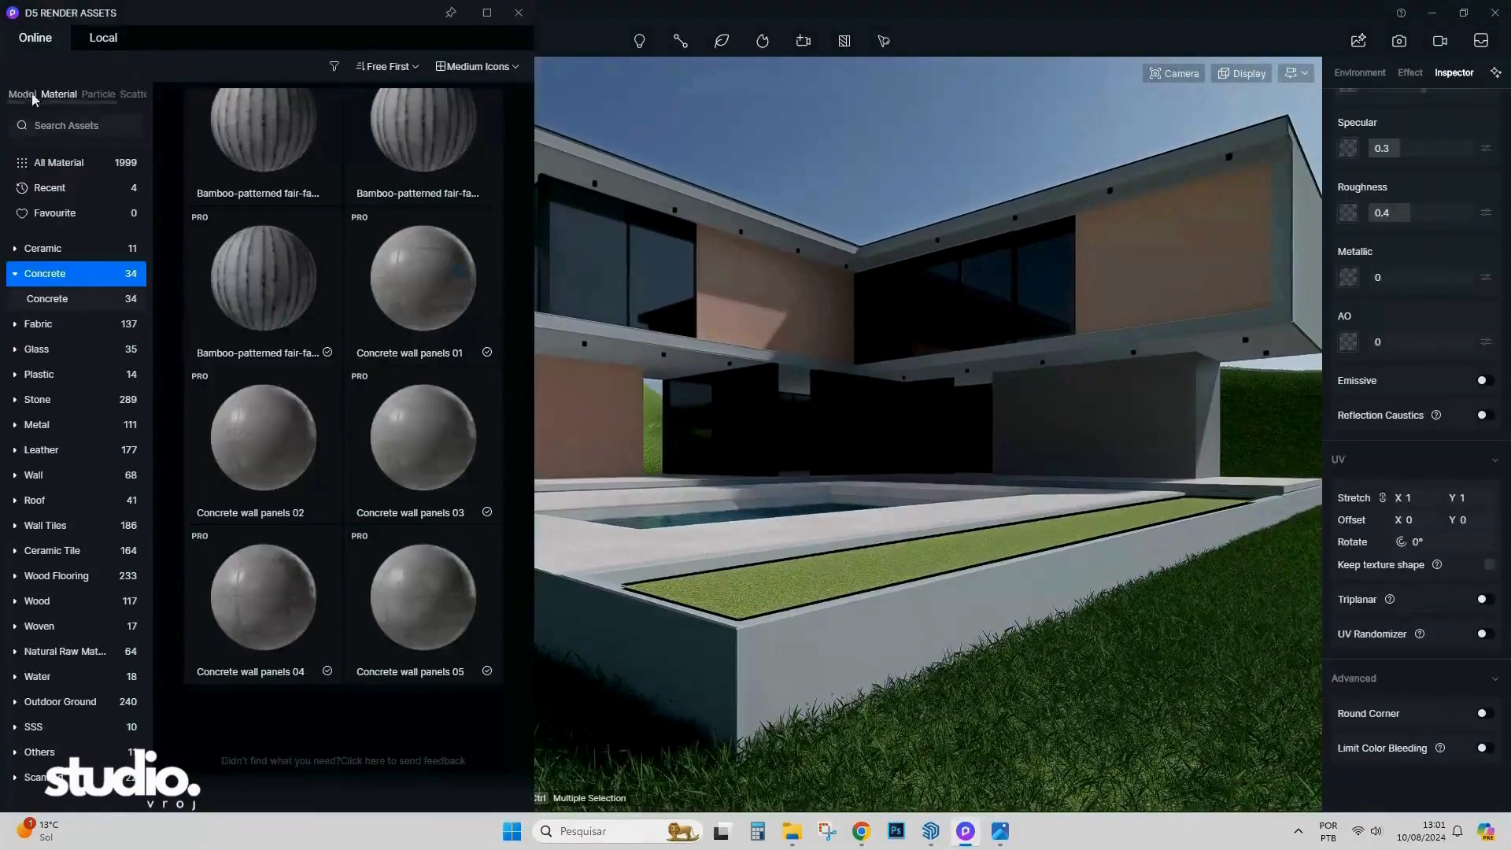
pyautogui.click(58, 128)
pyautogui.write('grass')
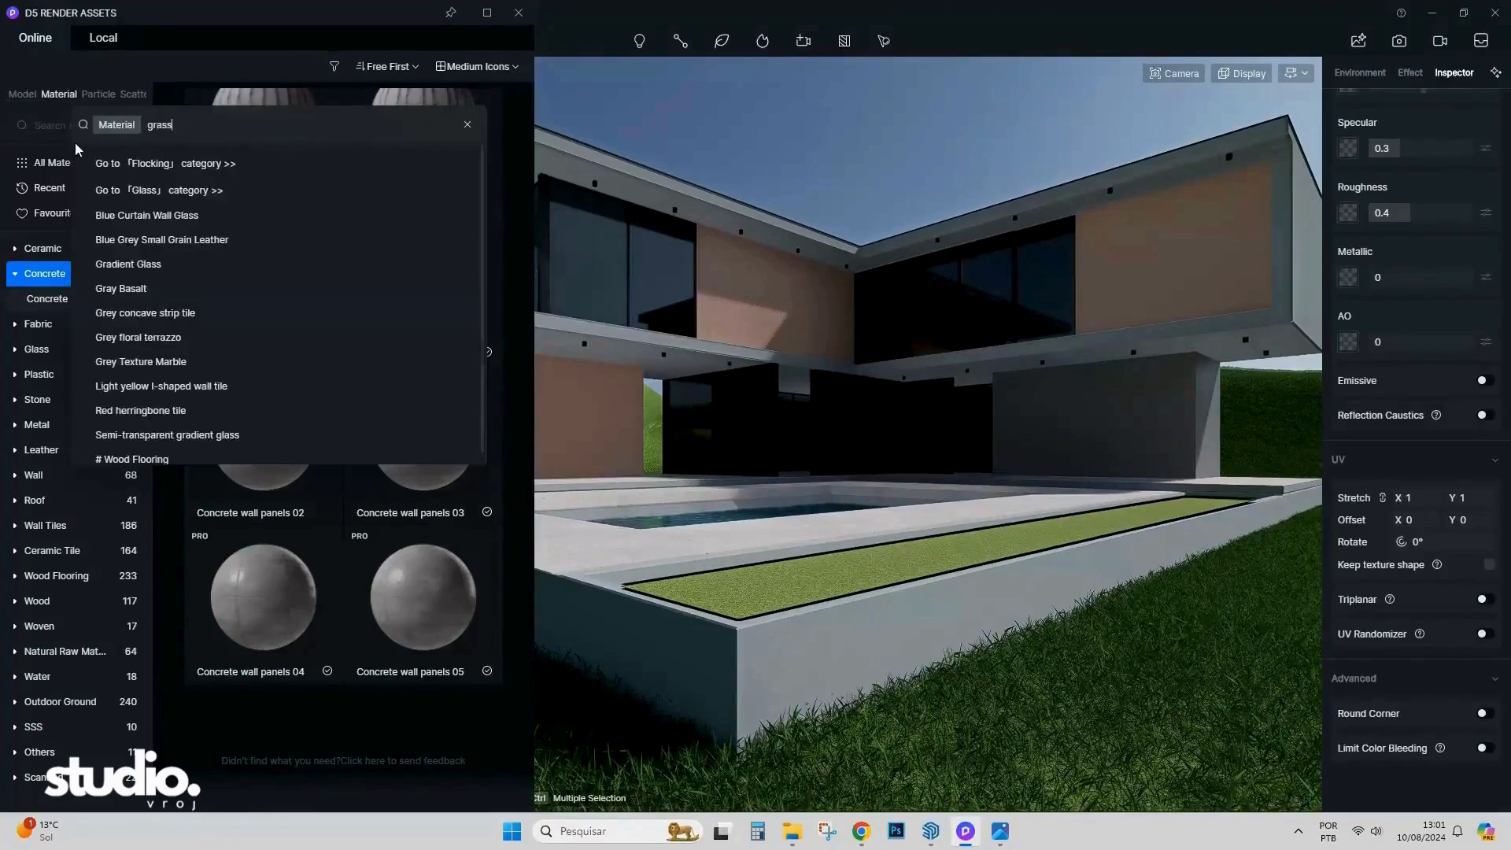
pyautogui.click(172, 164)
# Apply Basic Grass Material to the planting strip and close the asset library.
pyautogui.moveTo(291, 203); pyautogui.dragTo(866, 588)
pyautogui.click(866, 576)
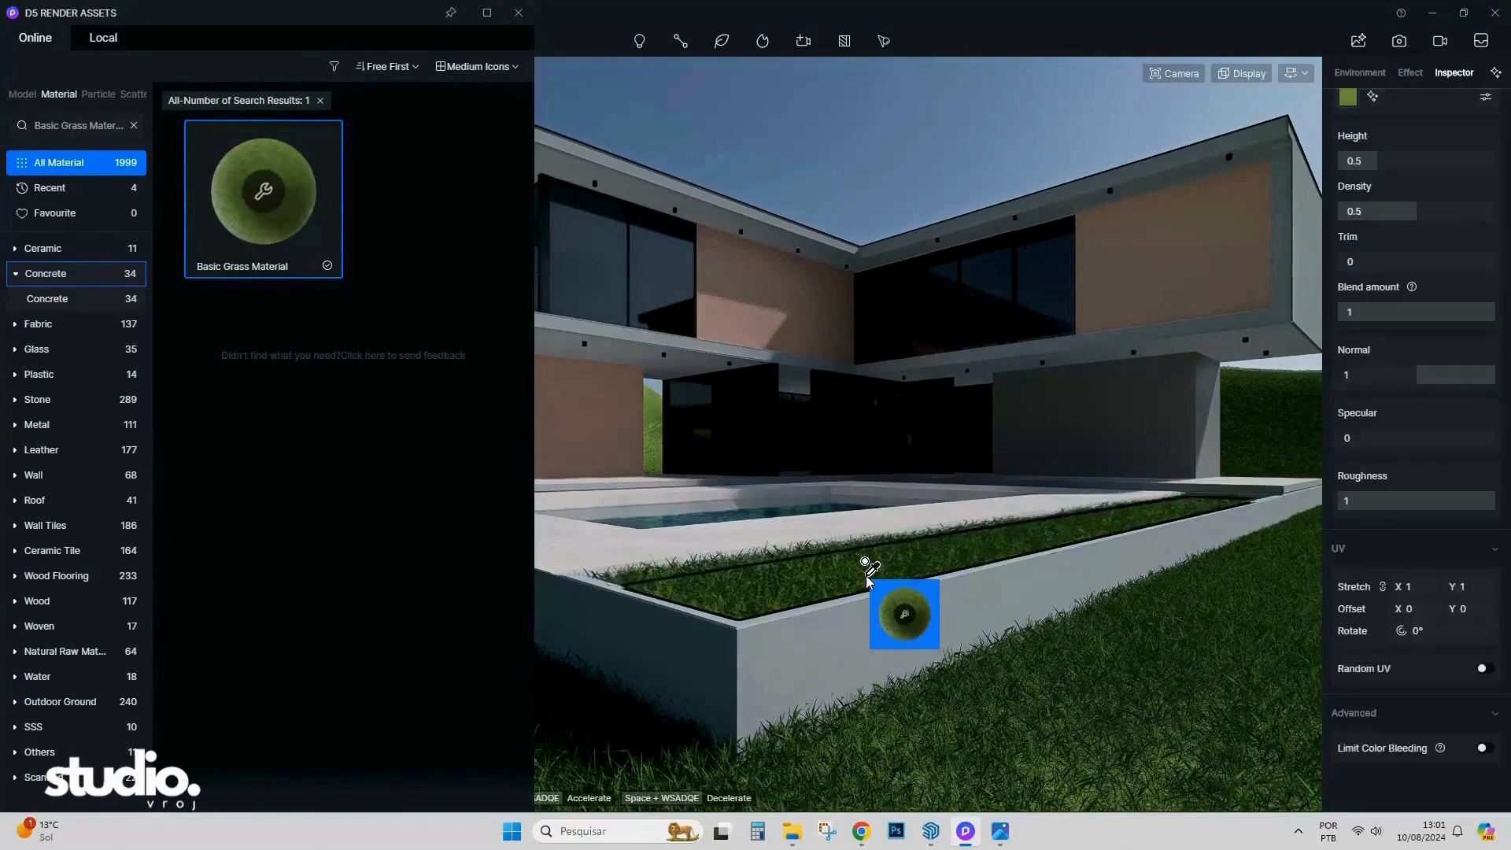
pyautogui.moveTo(866, 575)
pyautogui.mouseDown(button='middle')
pyautogui.moveTo(875, 553)
pyautogui.moveTo(1011, 577)
pyautogui.moveTo(876, 548)
pyautogui.mouseUp(button='middle')
pyautogui.click(519, 12)
pyautogui.press('Escape')
# Compare grass presets on the planting strip, keep the fourth preset, and inspect the lawn up close.
pyautogui.click(898, 561)
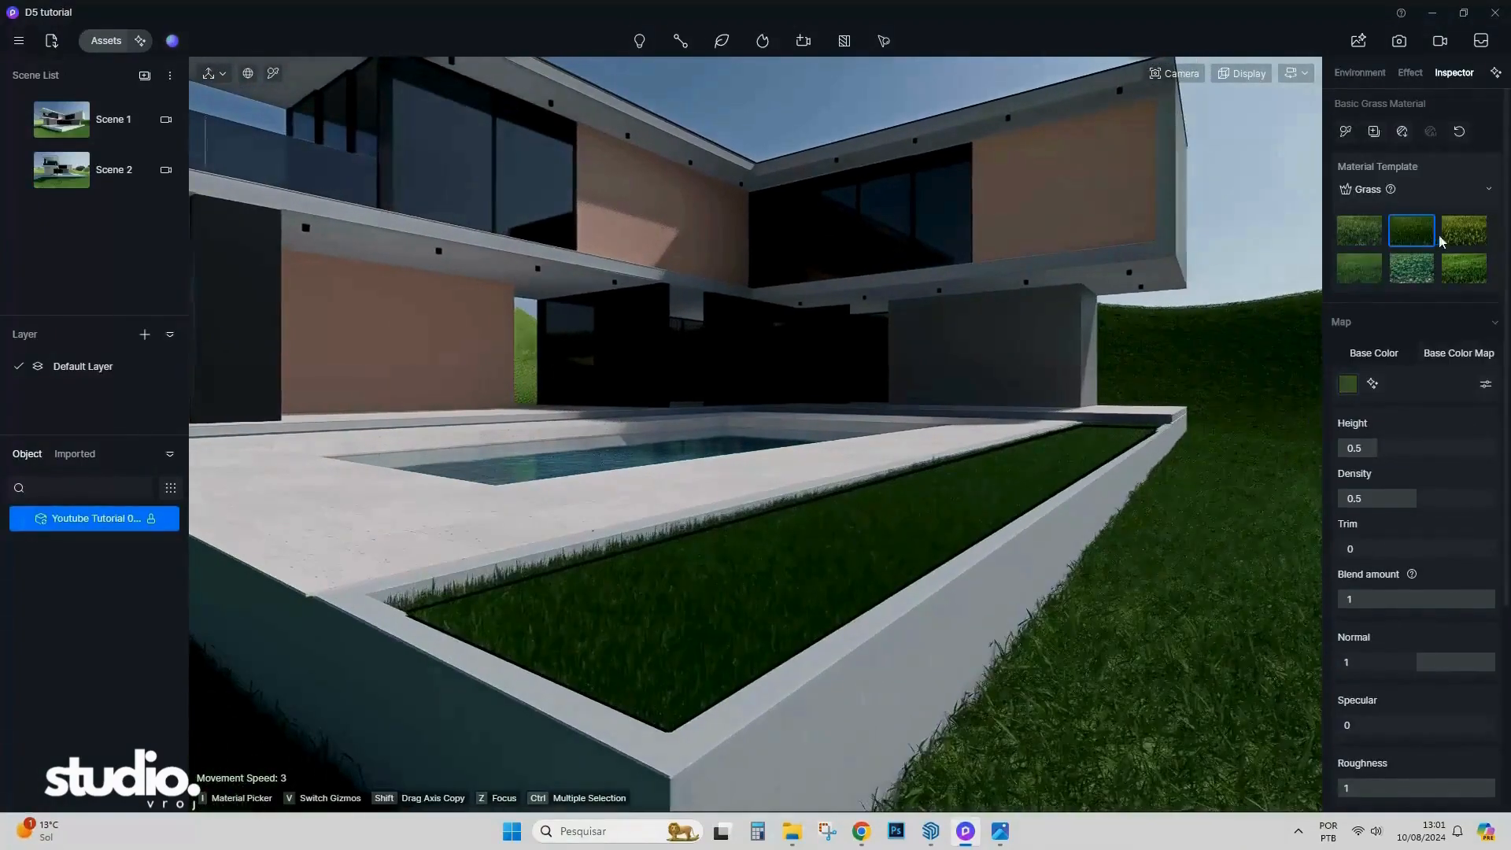
pyautogui.click(1459, 240)
pyautogui.click(1373, 279)
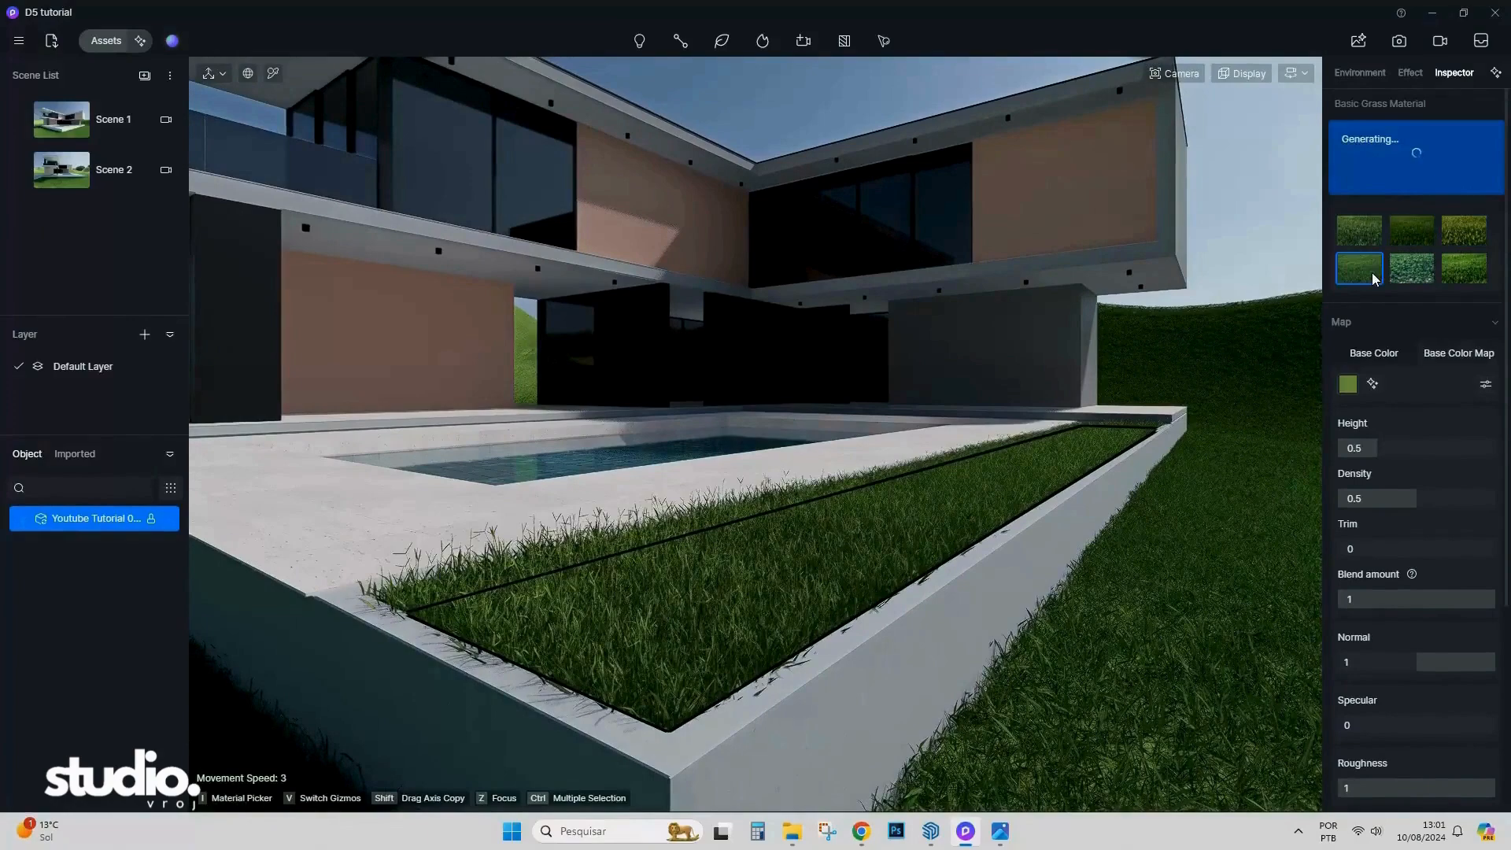
pyautogui.moveTo(882, 534); pyautogui.dragTo(870, 505, button='middle')
pyautogui.scroll(-1, 870, 506)
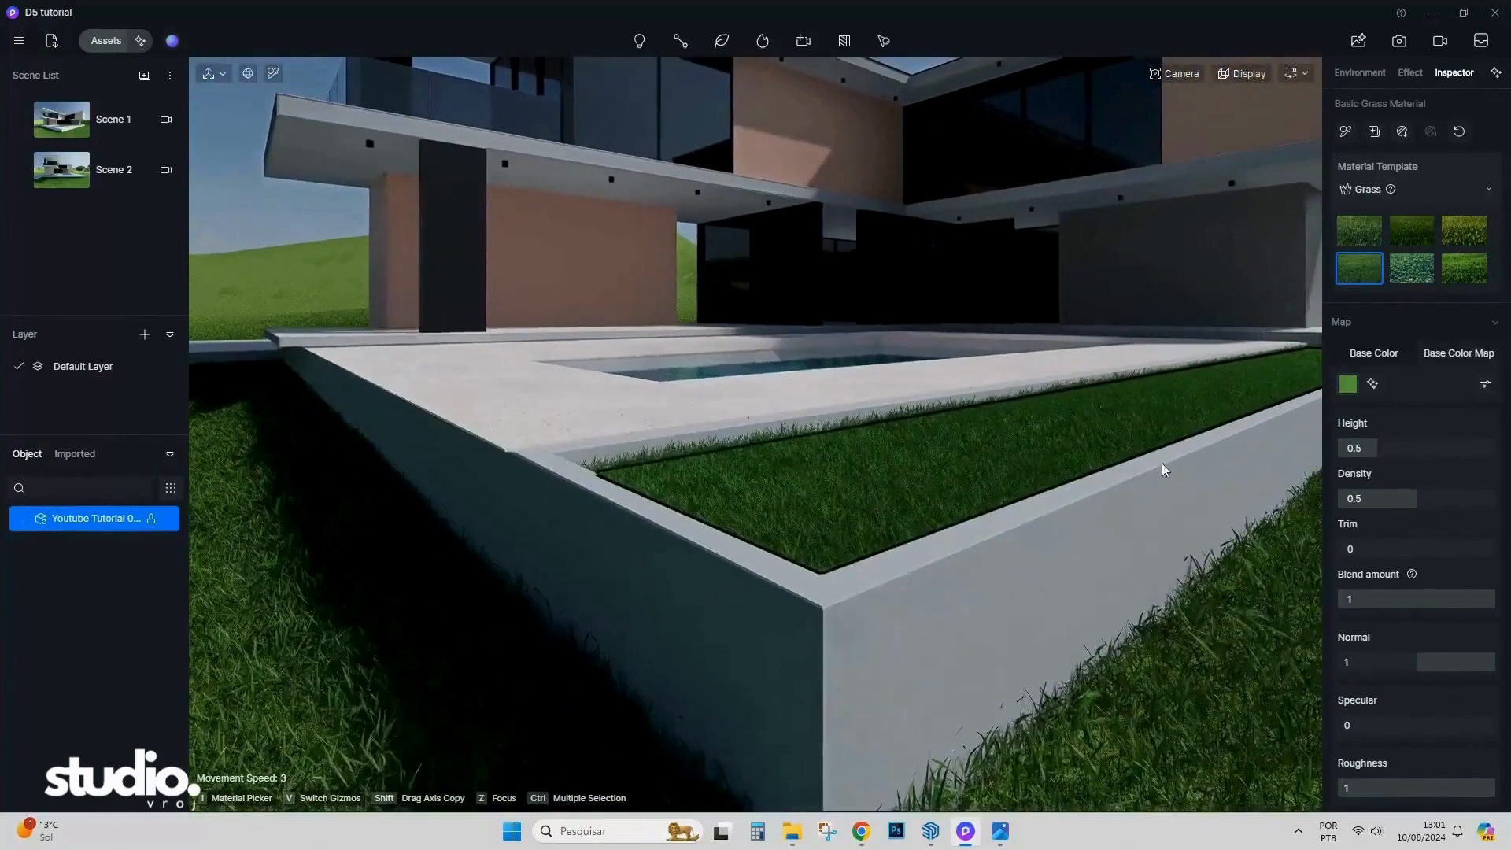
pyautogui.moveTo(1162, 462); pyautogui.dragTo(848, 517, button='middle')
pyautogui.moveTo(848, 518); pyautogui.dragTo(993, 475, button='right')
pyautogui.moveTo(993, 475); pyautogui.dragTo(991, 401, button='middle')
pyautogui.click(1131, 288)
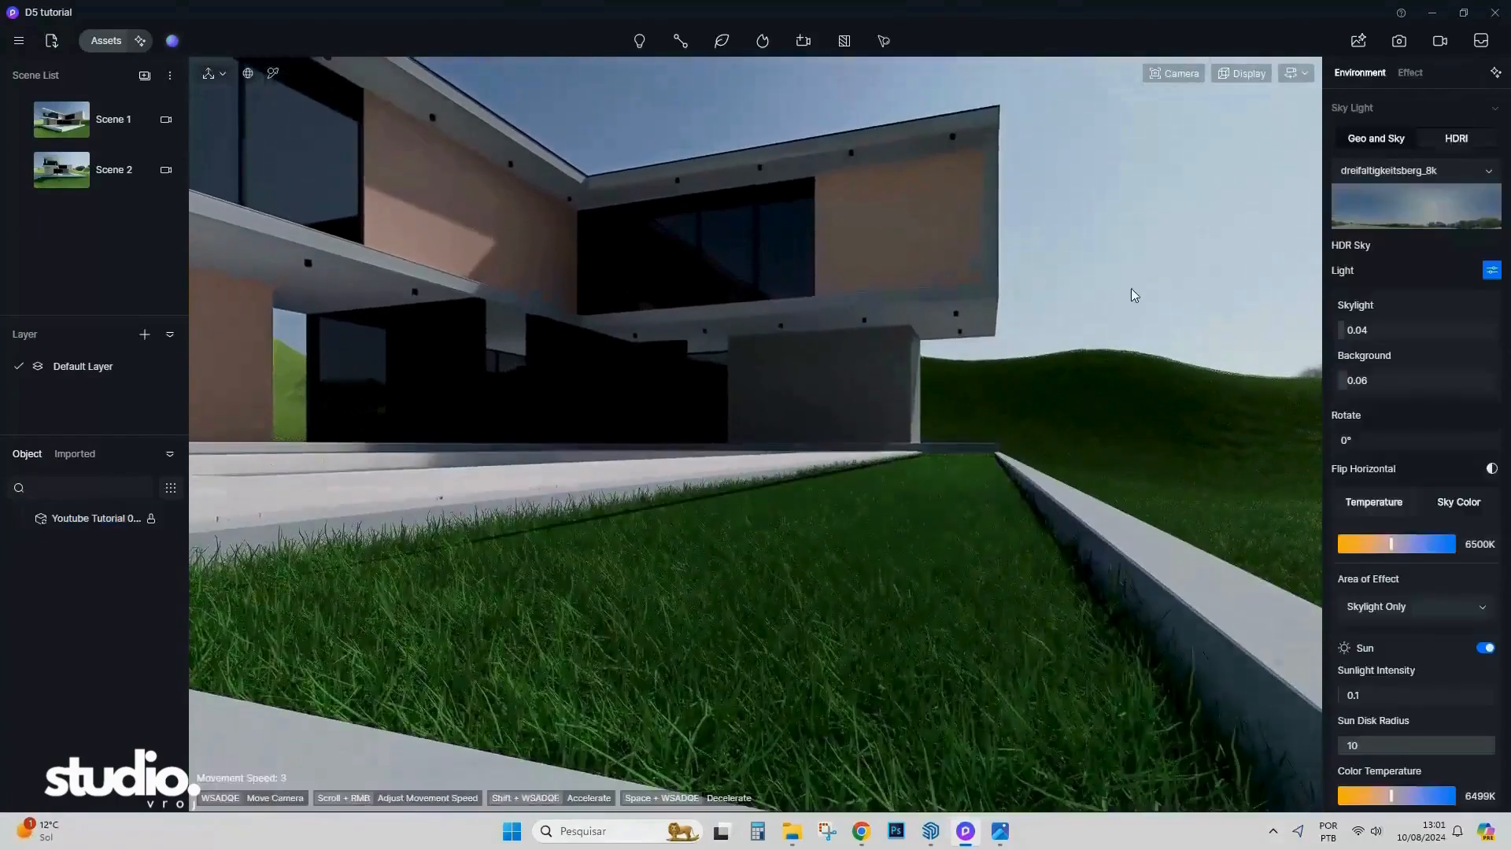
# Select the terrain lawn around the house and apply the fourth Grass preset to it.
pyautogui.moveTo(1131, 288); pyautogui.dragTo(894, 385, button='right')
pyautogui.scroll(-5, 894, 385)
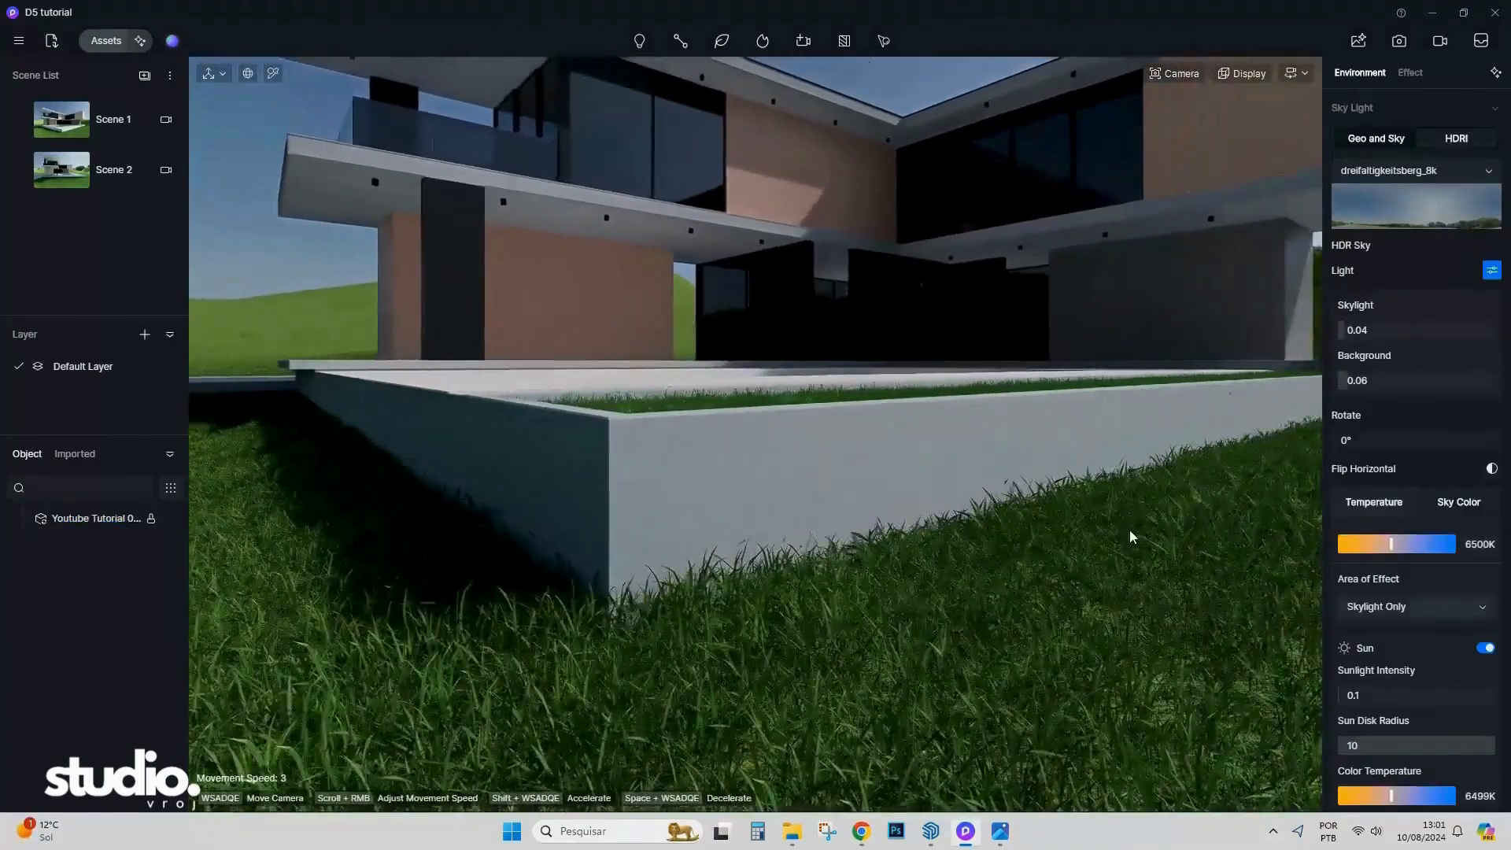
pyautogui.click(1130, 536)
pyautogui.click(1364, 272)
pyautogui.scroll(-5, 847, 571)
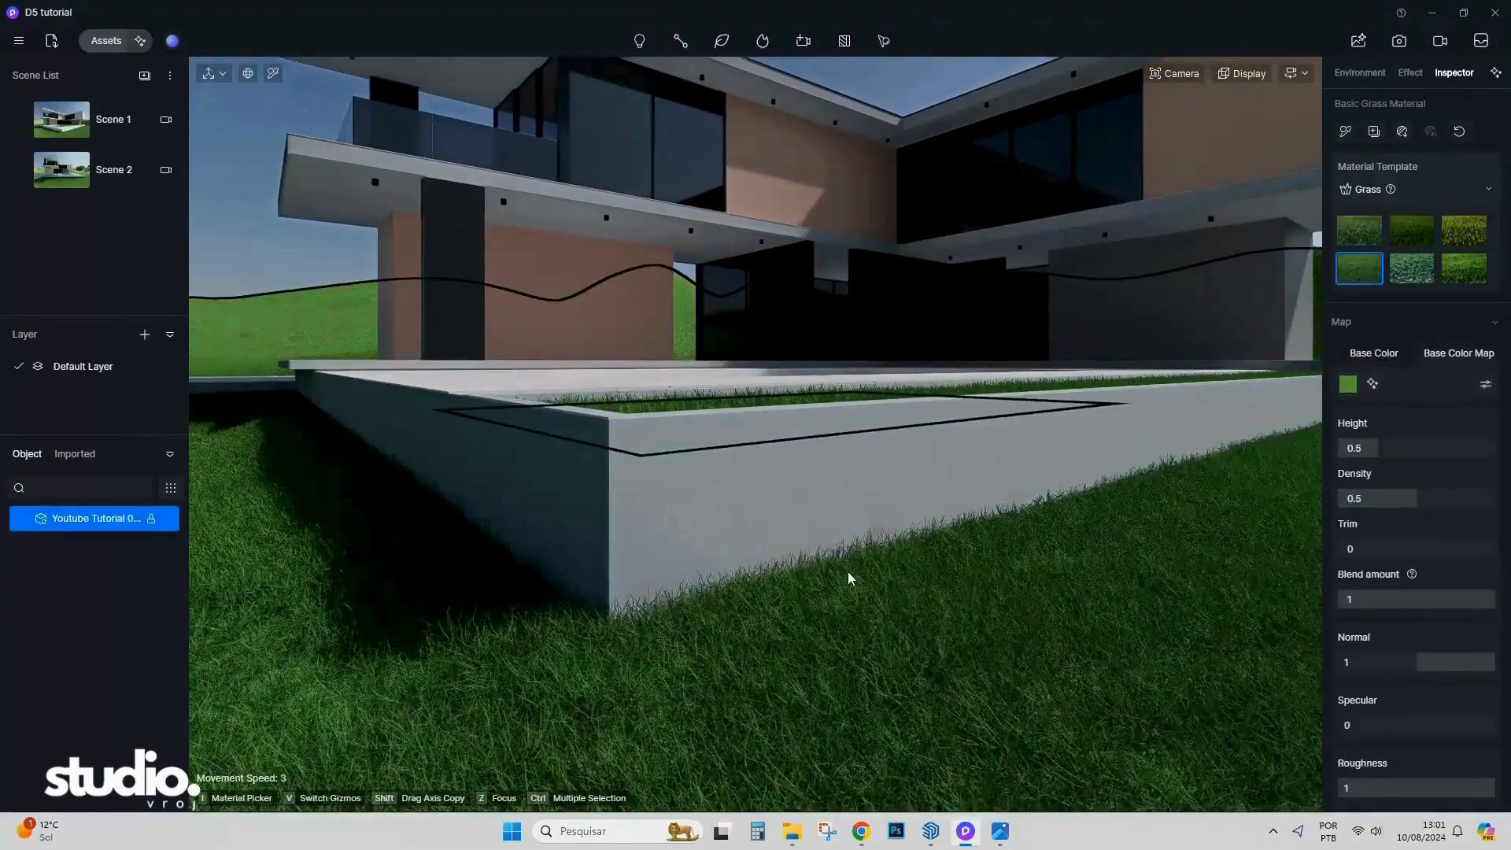
pyautogui.click(1281, 239)
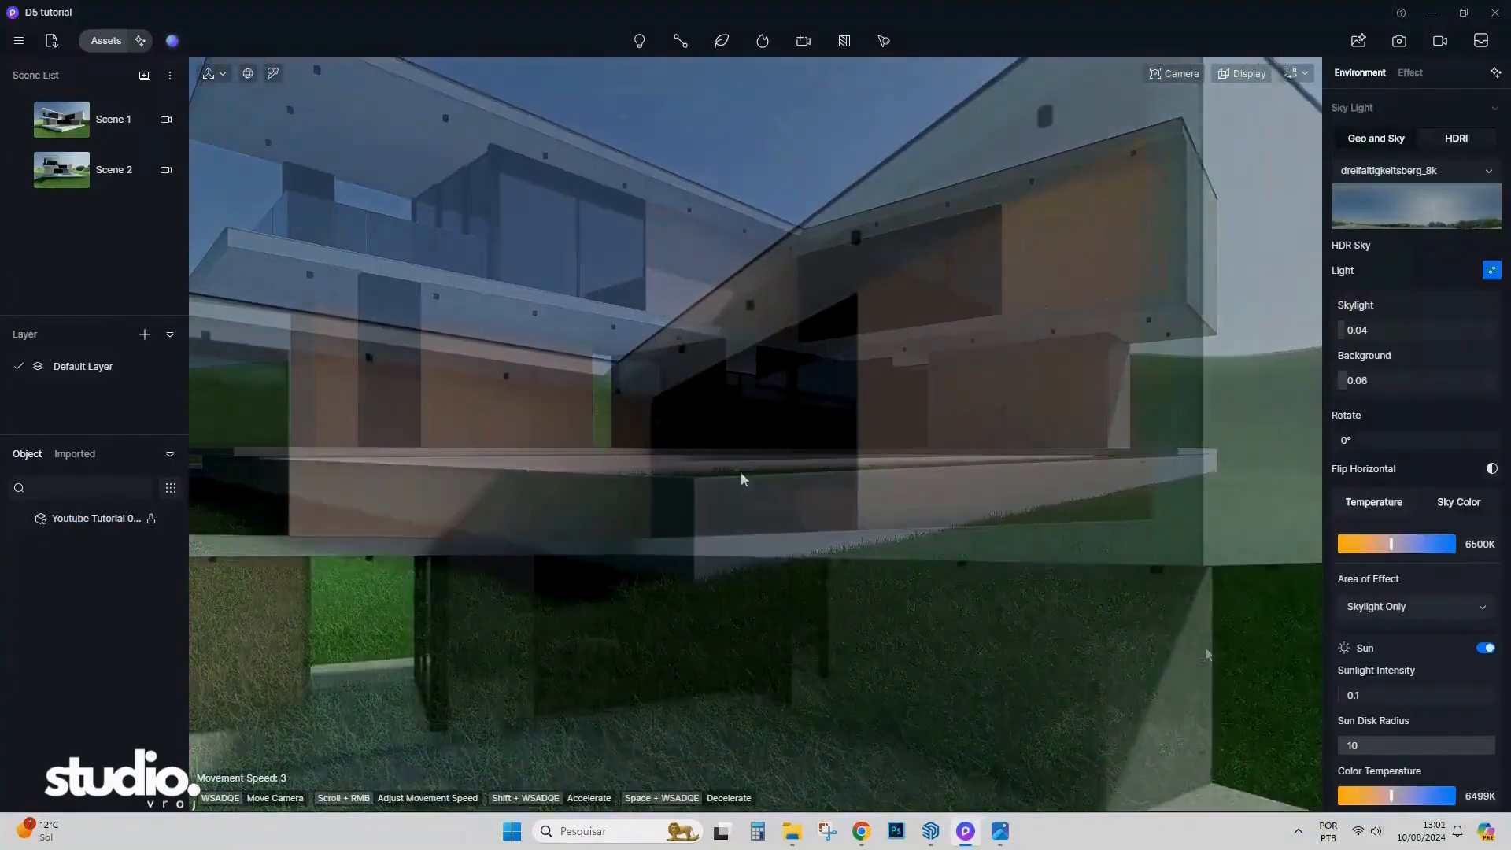
# Select the beige upper-floor facade panel, clear the material search, and show the Wood category in the asset library.
pyautogui.click(1042, 387)
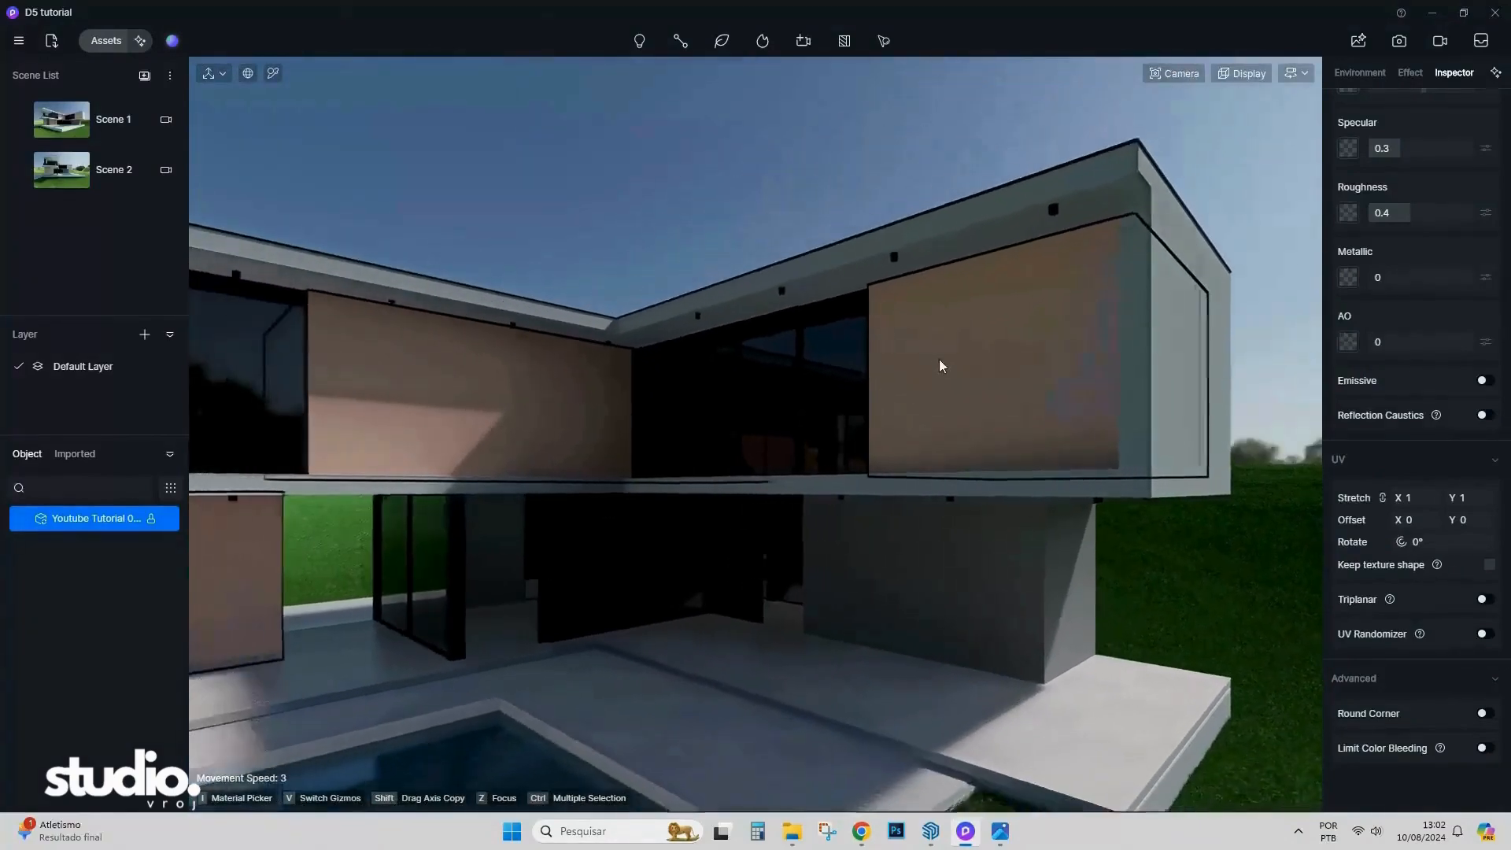
pyautogui.click(108, 41)
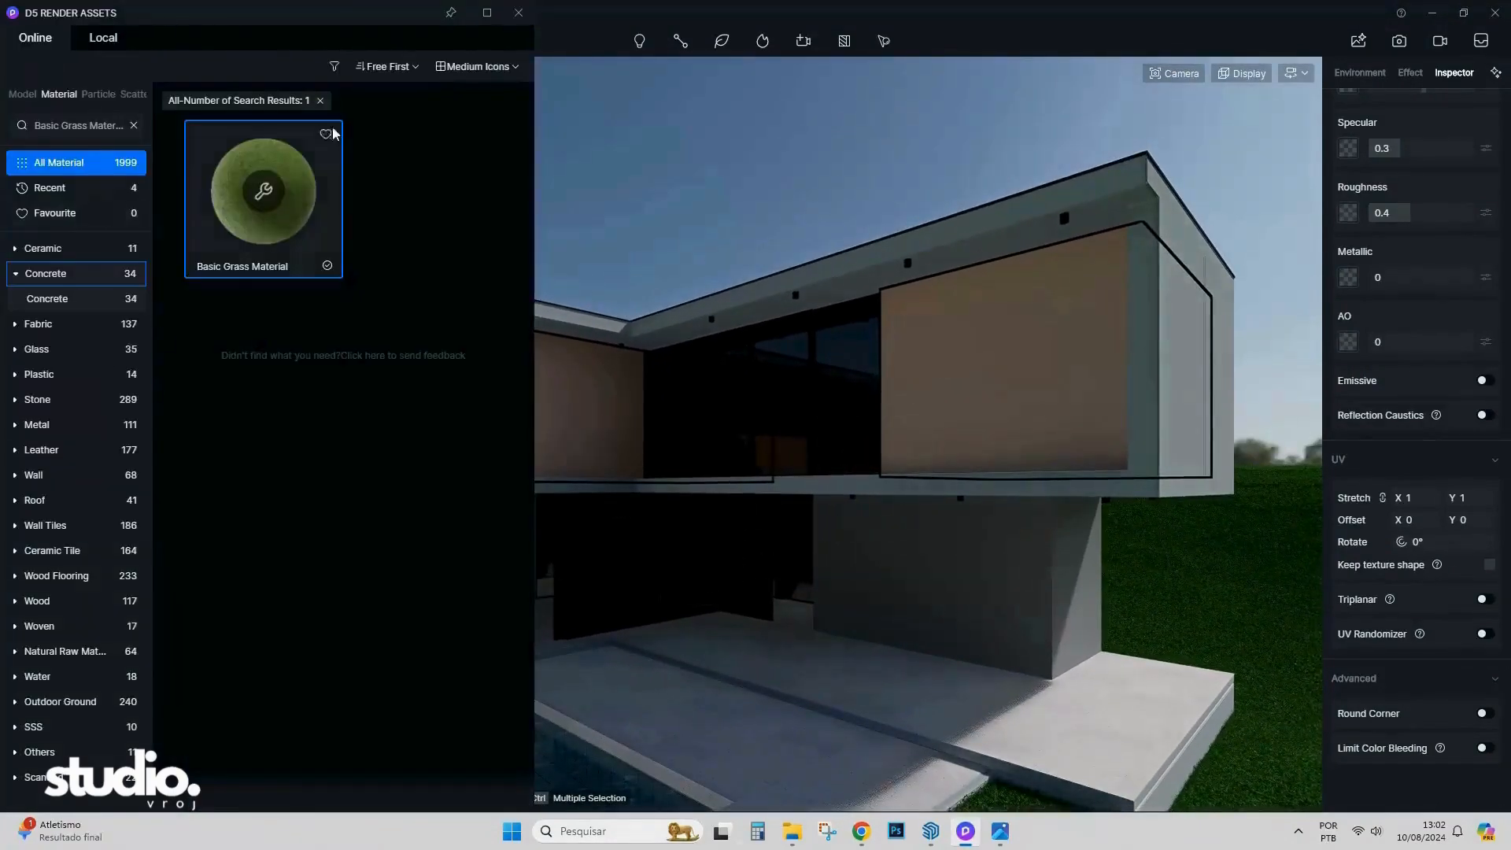
pyautogui.click(134, 125)
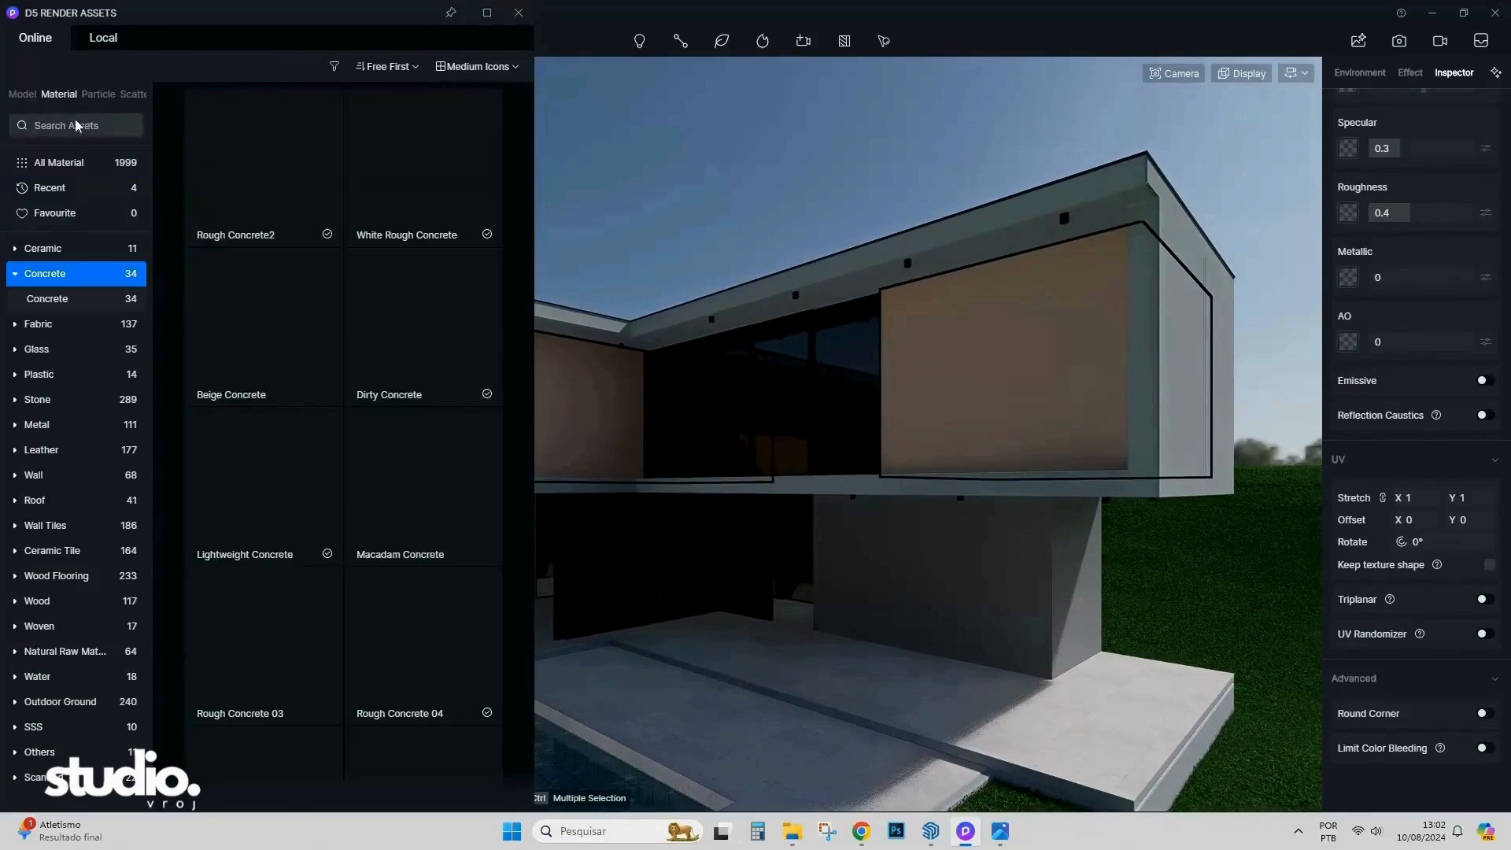
pyautogui.click(39, 601)
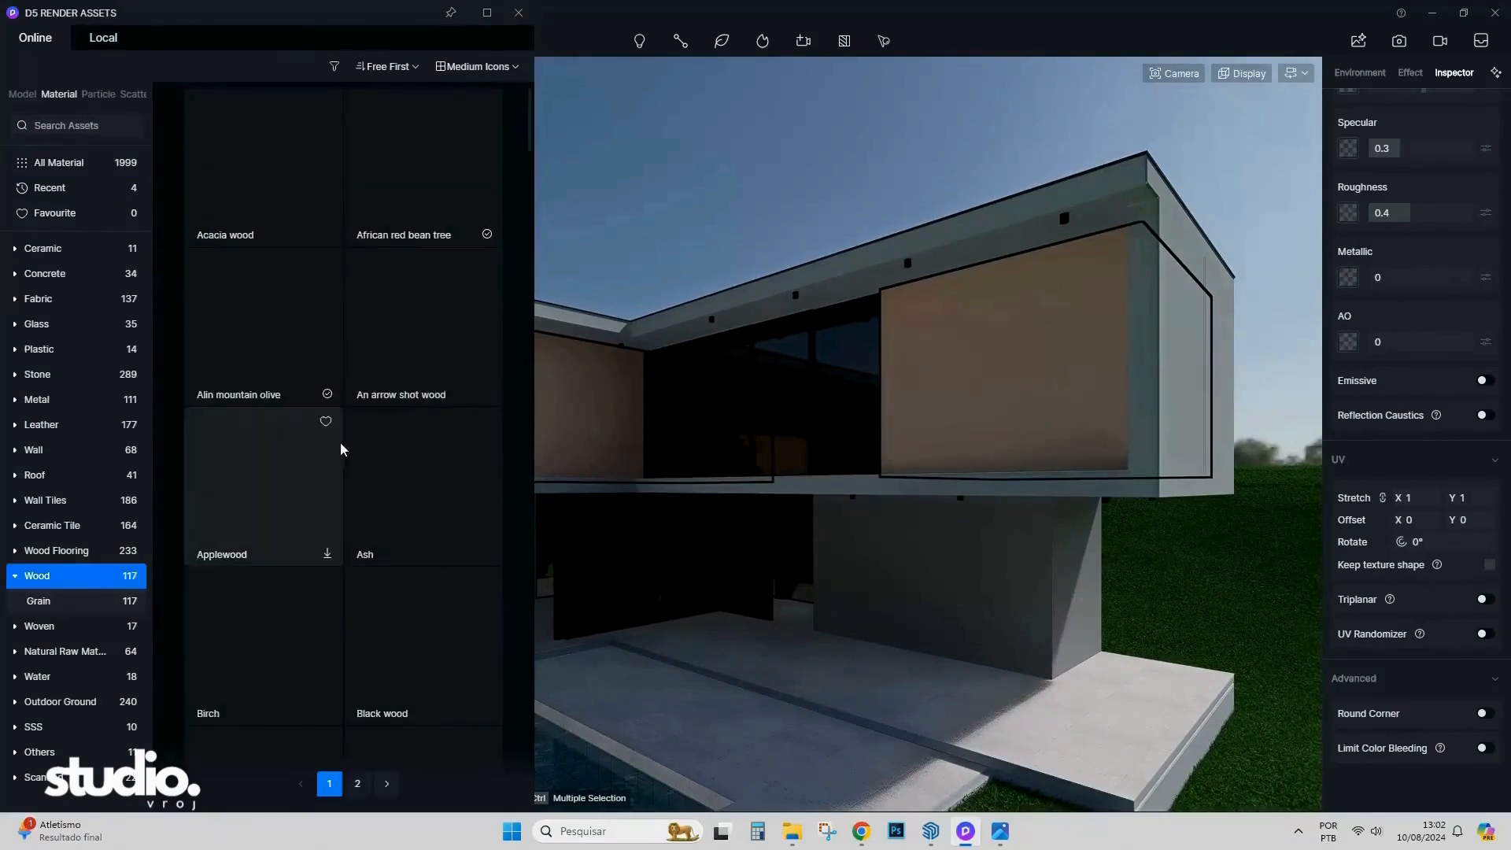
pyautogui.moveTo(1048, 336)
pyautogui.mouseDown(button='right')
pyautogui.moveTo(754, 339)
pyautogui.moveTo(1068, 343)
pyautogui.moveTo(1031, 340)
pyautogui.mouseUp(button='right')
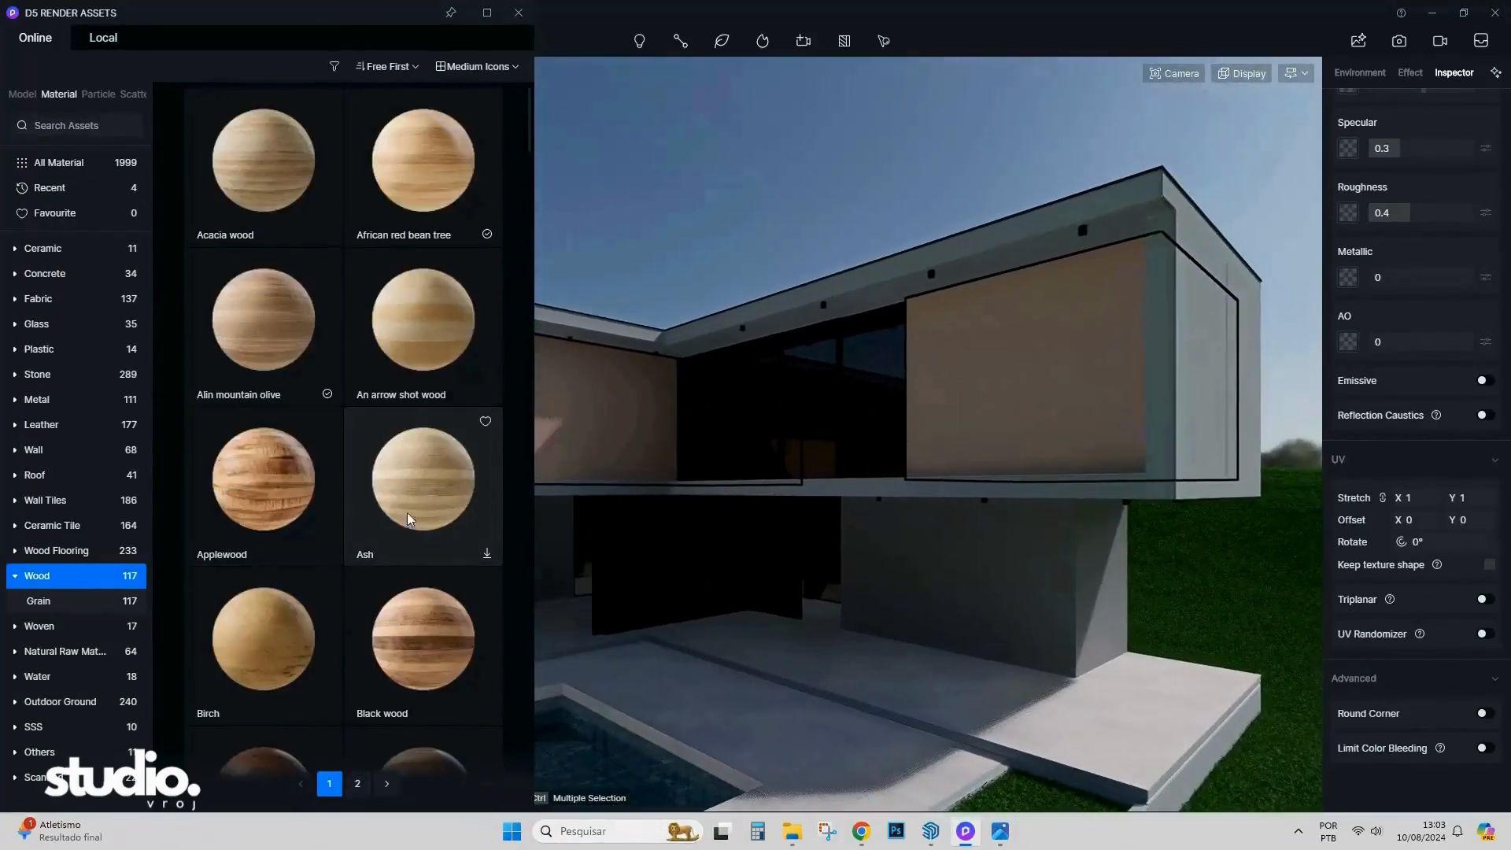
# Apply the Carbon black wood material to the upper-floor facade panel.
pyautogui.scroll(-4, 408, 511)
pyautogui.moveTo(526, 182); pyautogui.dragTo(527, 192)
pyautogui.moveTo(431, 346); pyautogui.dragTo(1247, 442)
pyautogui.moveTo(1248, 443); pyautogui.dragTo(1118, 421, button='right')
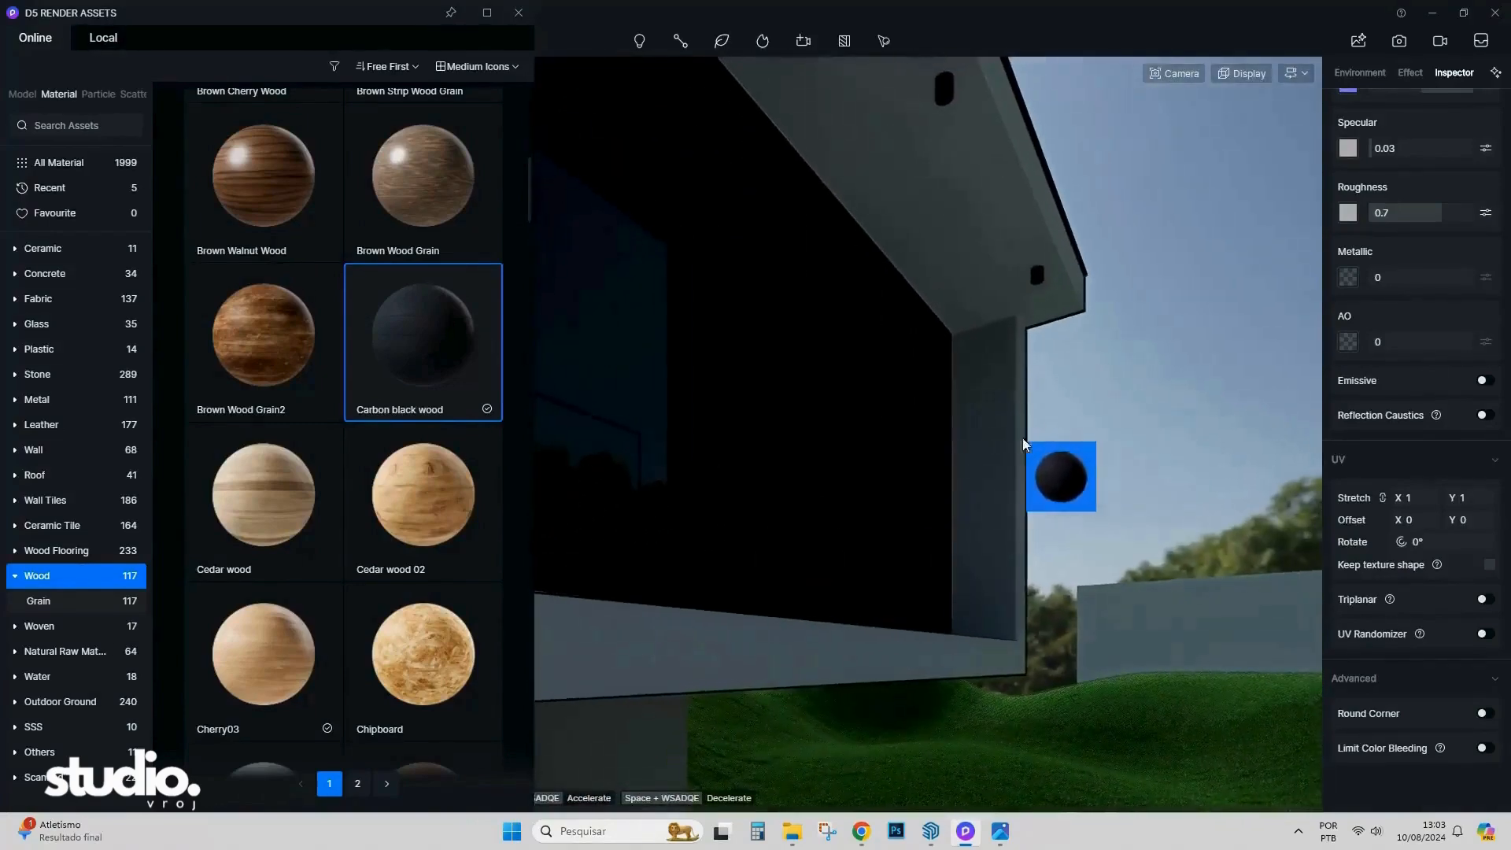
# Rotate the HDR sky to 188.3° and check how the sunlight falls on the black wood panel.
pyautogui.click(1378, 77)
pyautogui.moveTo(1473, 437); pyautogui.dragTo(1421, 433)
pyautogui.scroll(5, 823, 422)
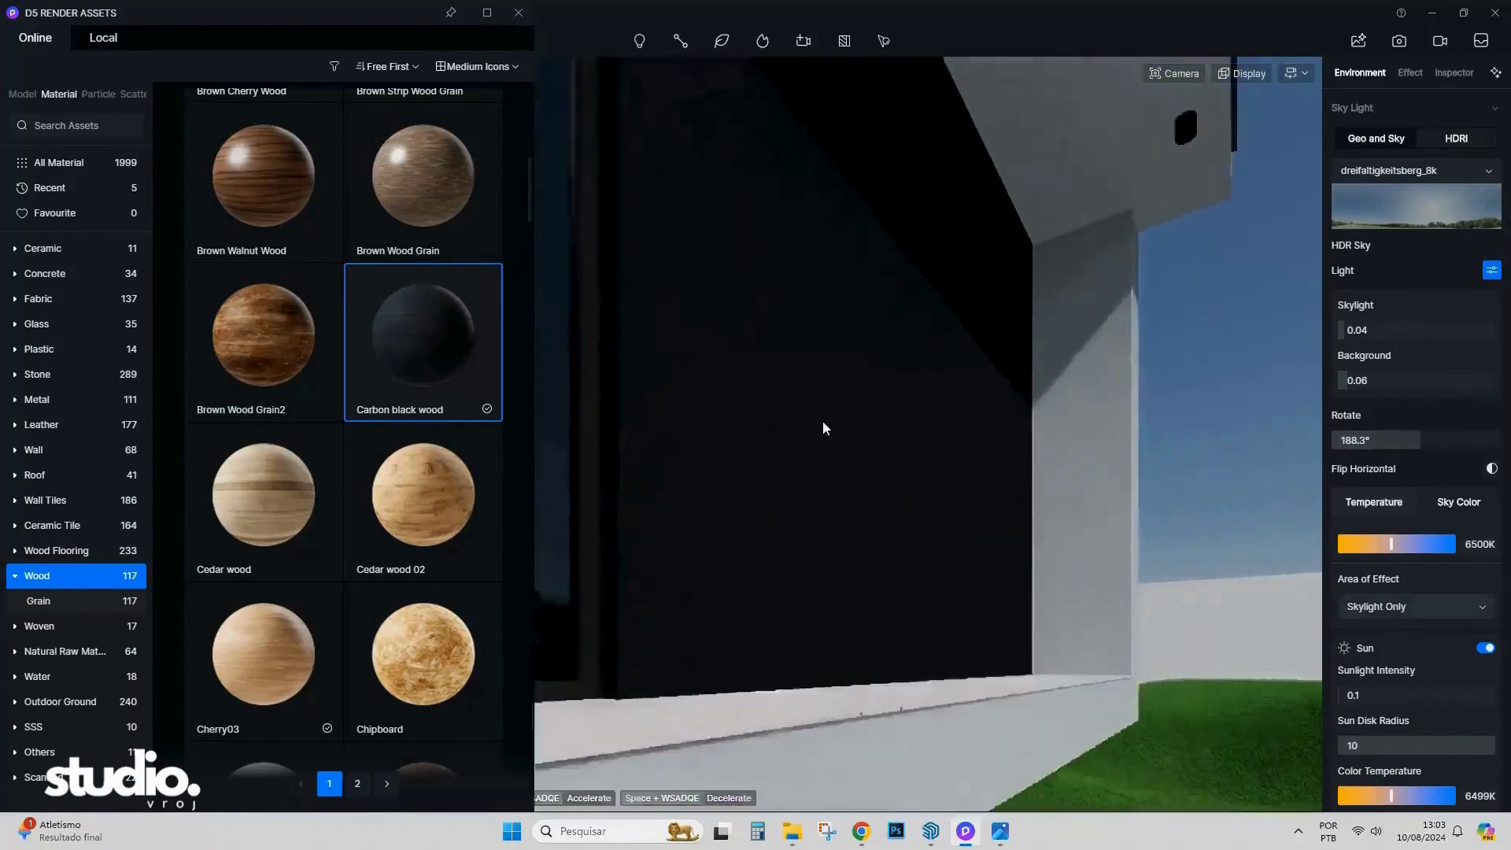
pyautogui.moveTo(823, 422); pyautogui.dragTo(584, 450, button='right')
pyautogui.scroll(-4, 583, 450)
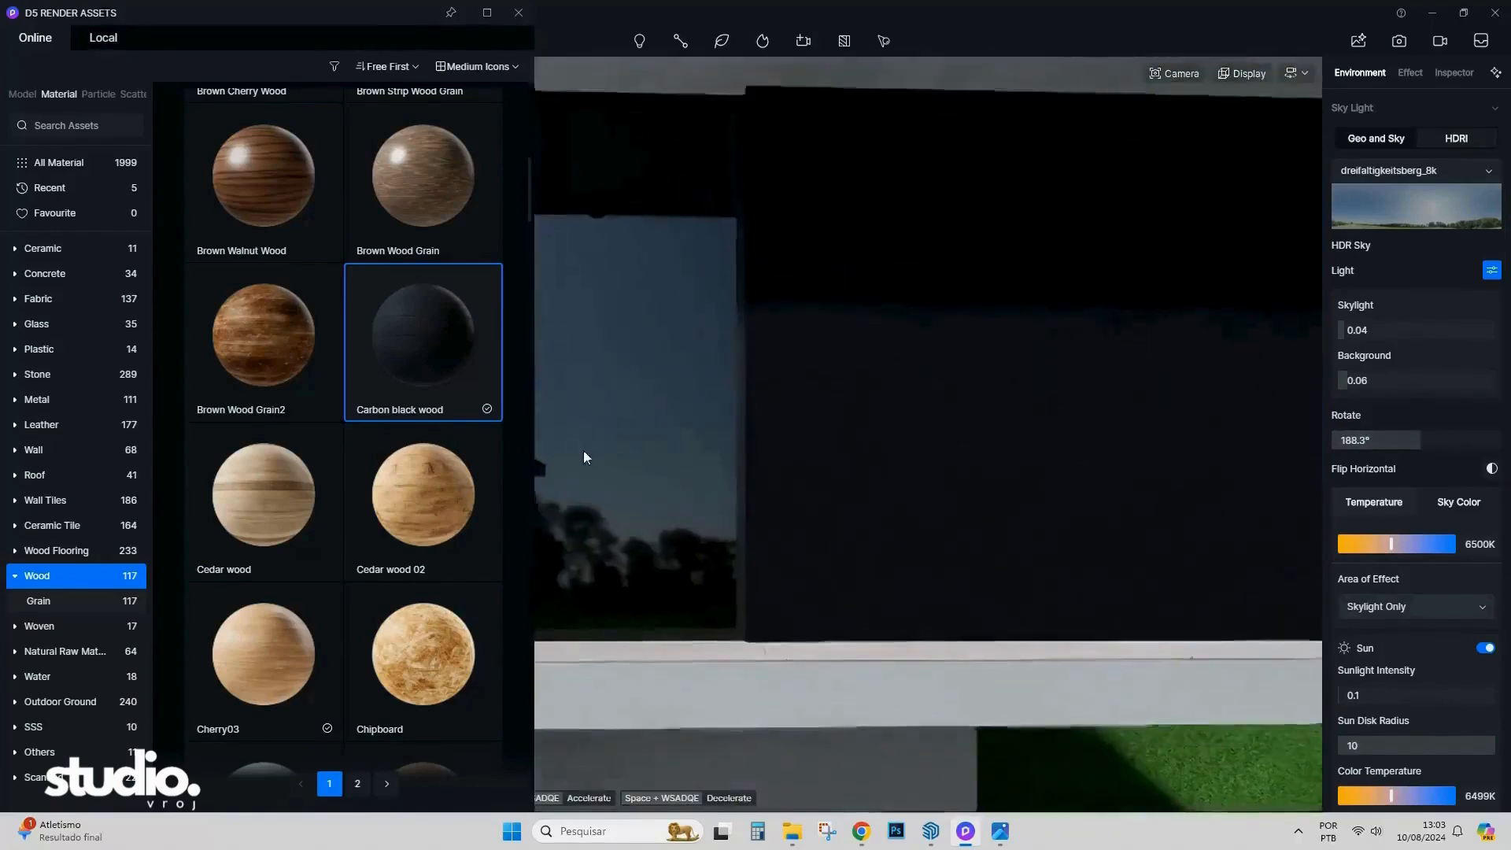
pyautogui.scroll(-5, 843, 421)
pyautogui.moveTo(843, 422); pyautogui.dragTo(889, 477, button='right')
# Set the camera exposure to 0.04 and inspect the black wood panel up close.
pyautogui.moveTo(1173, 74)
pyautogui.moveTo(1172, 144); pyautogui.dragTo(1177, 144)
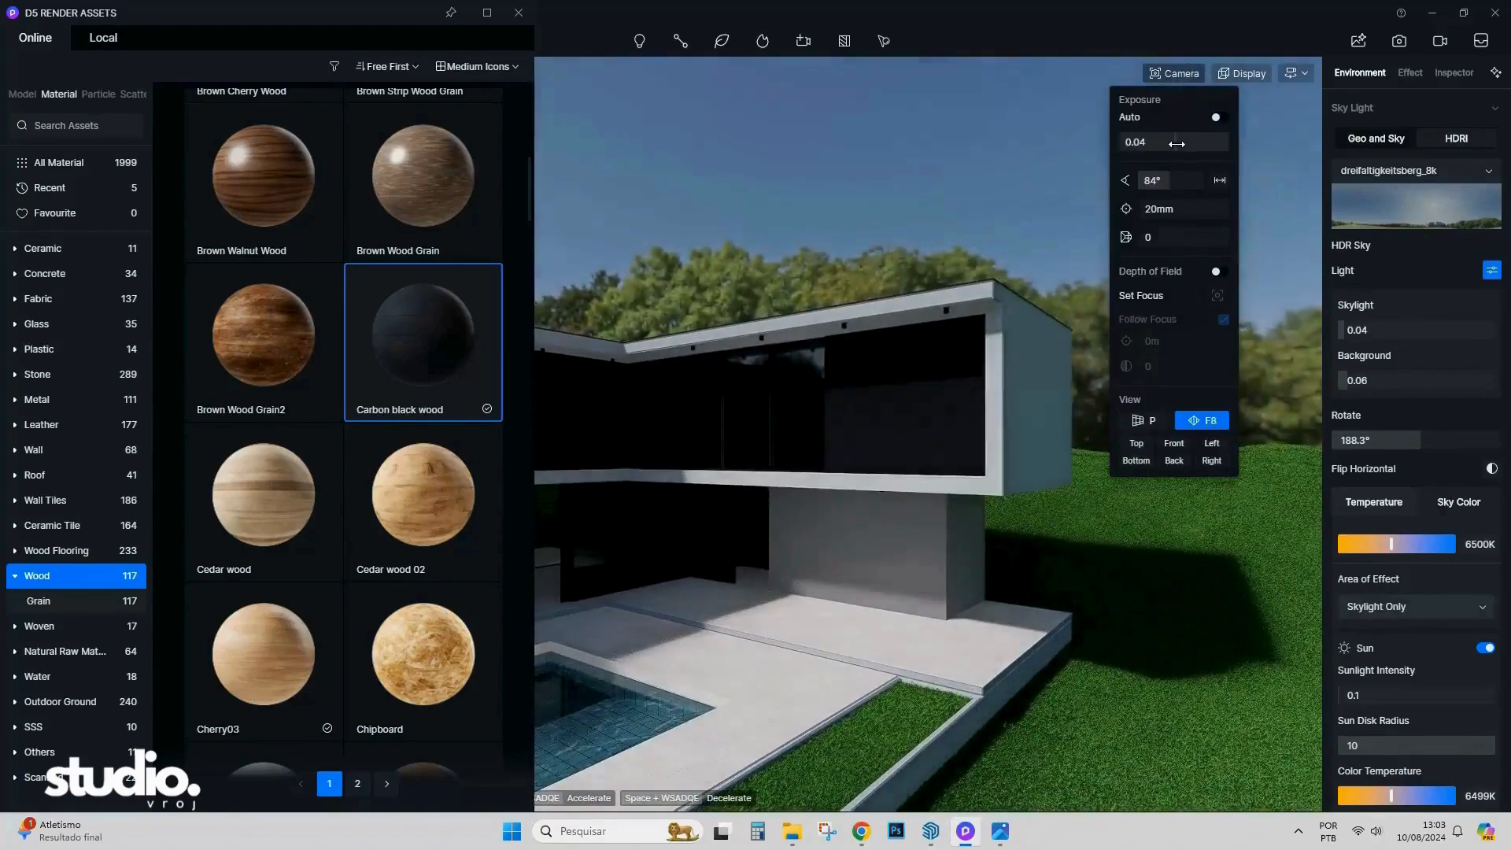
pyautogui.moveTo(993, 272); pyautogui.dragTo(1025, 246, button='right')
pyautogui.scroll(6, 1000, 309)
pyautogui.scroll(-5, 1027, 252)
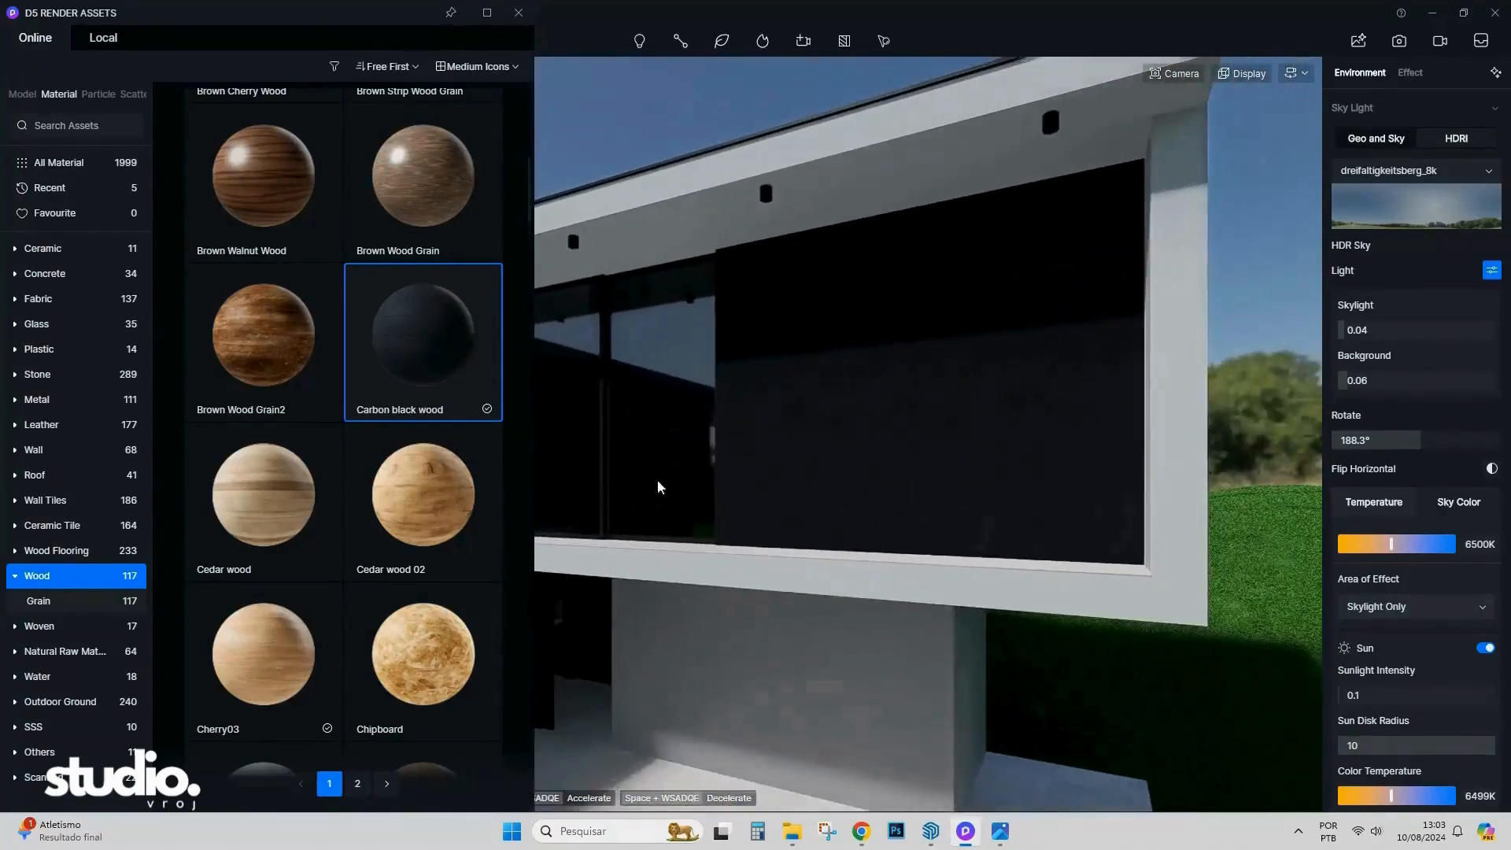
# Find the Dark wall plate wood material and apply it to the upper-floor facade panel.
pyautogui.click(880, 457)
pyautogui.scroll(-10, 411, 526)
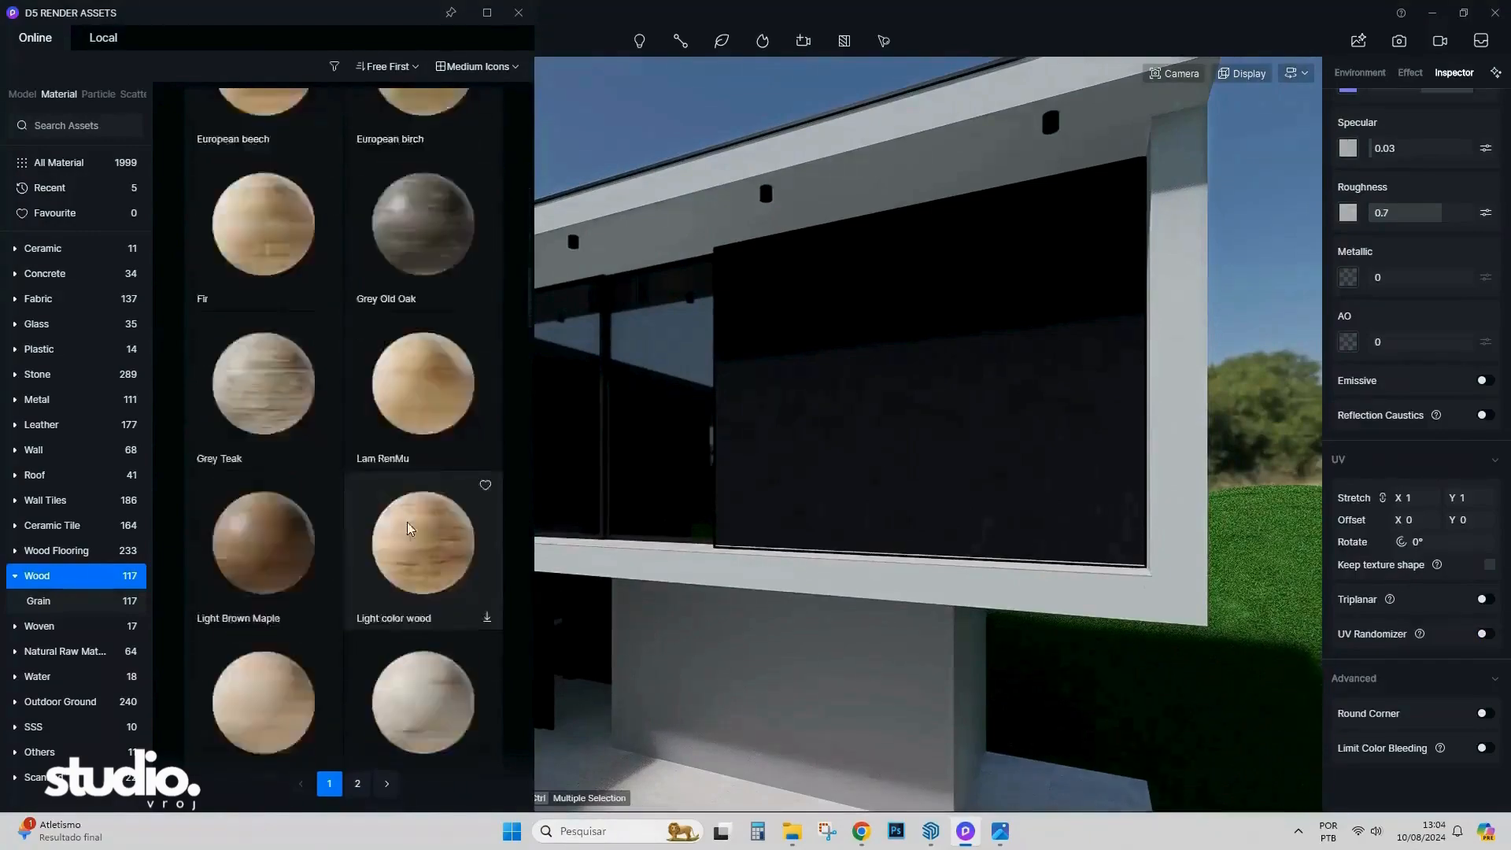
pyautogui.scroll(-10, 412, 525)
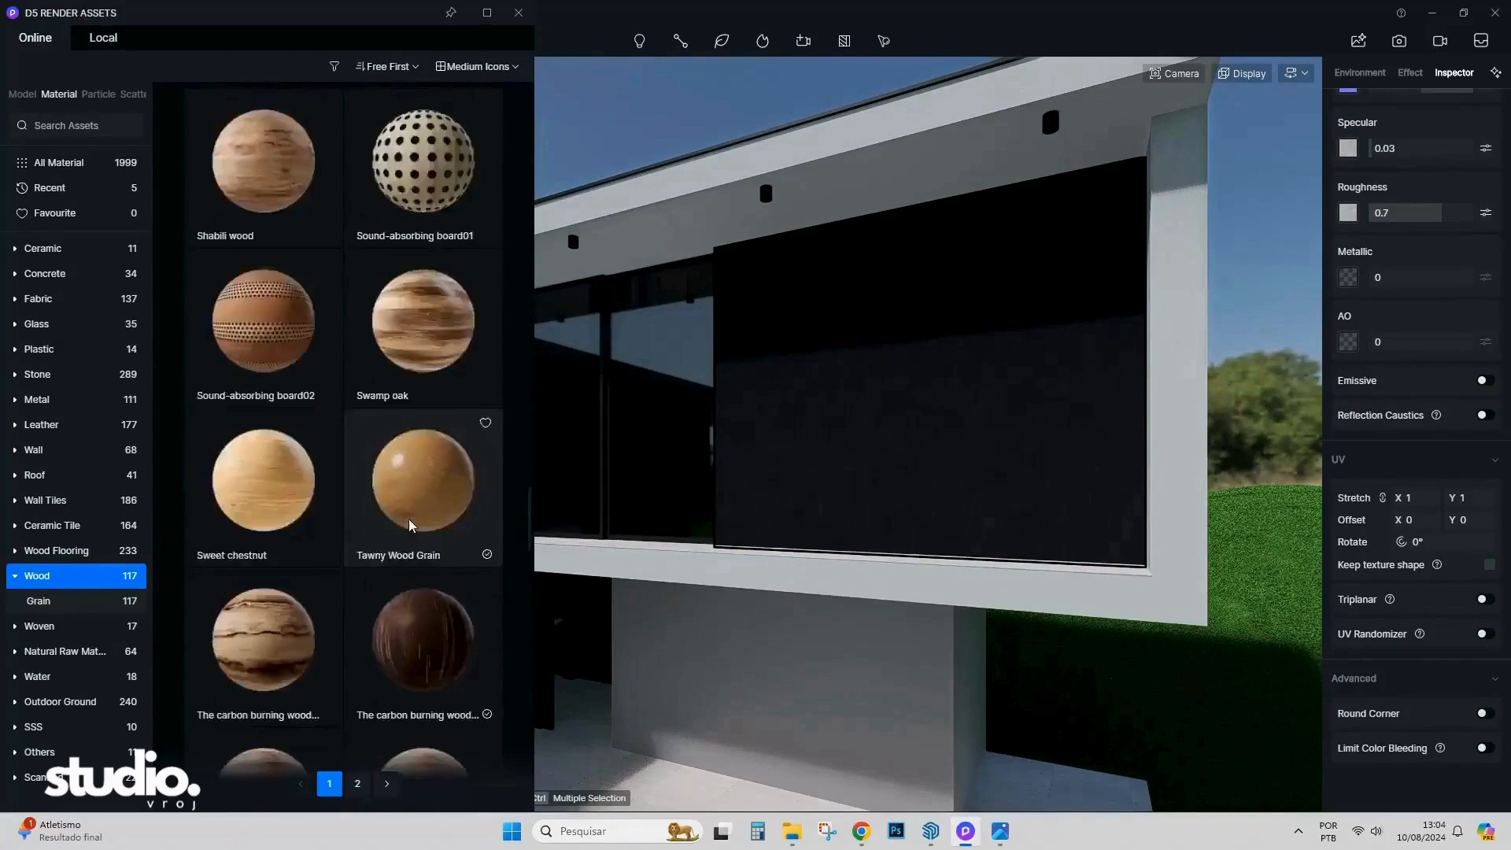
pyautogui.scroll(-10, 412, 526)
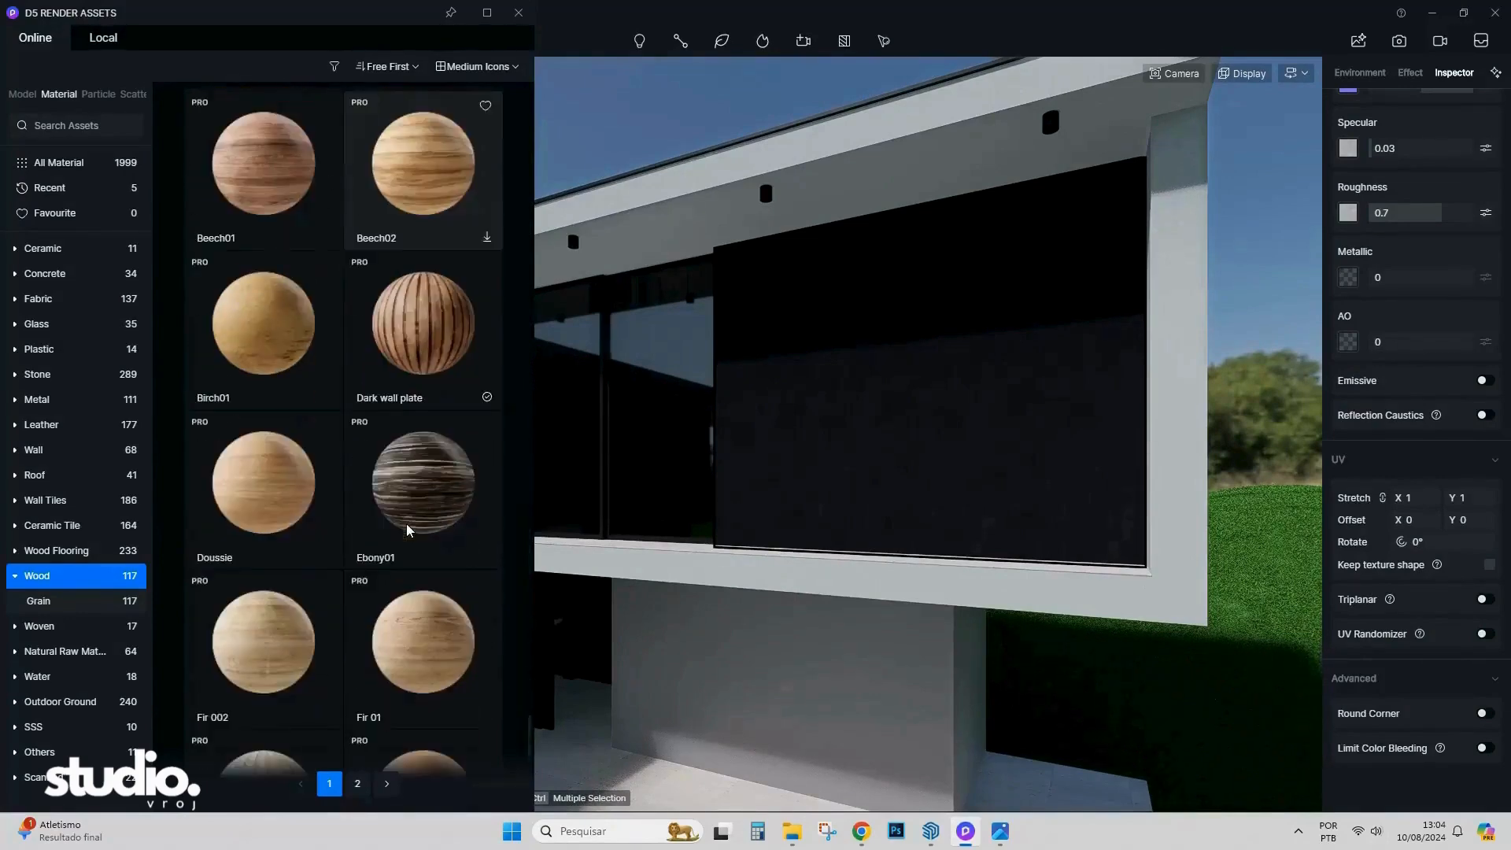
pyautogui.moveTo(423, 395); pyautogui.dragTo(893, 397)
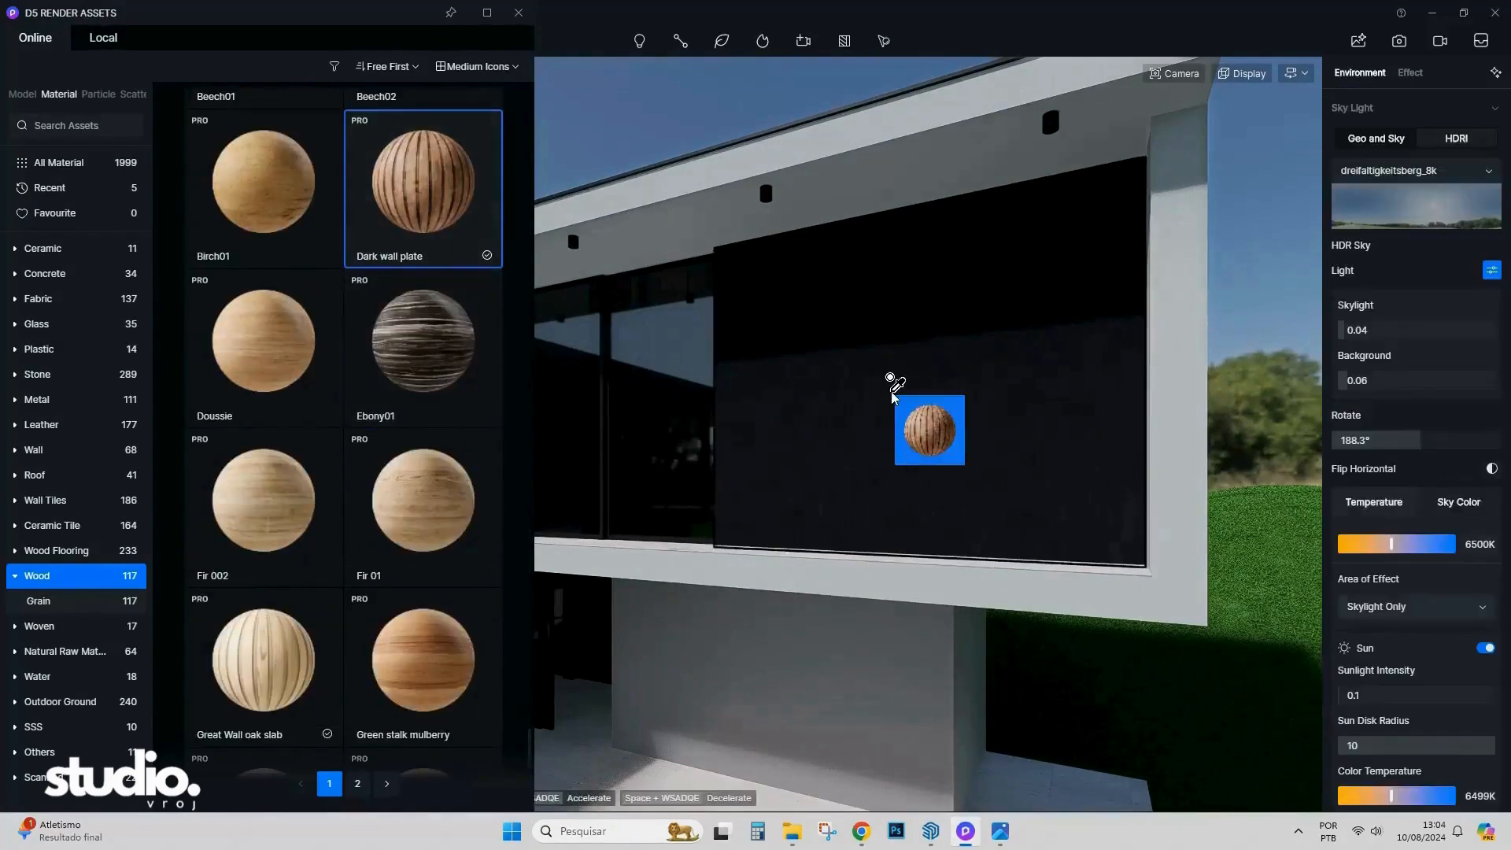
pyautogui.click(892, 398)
pyautogui.scroll(-3, 919, 393)
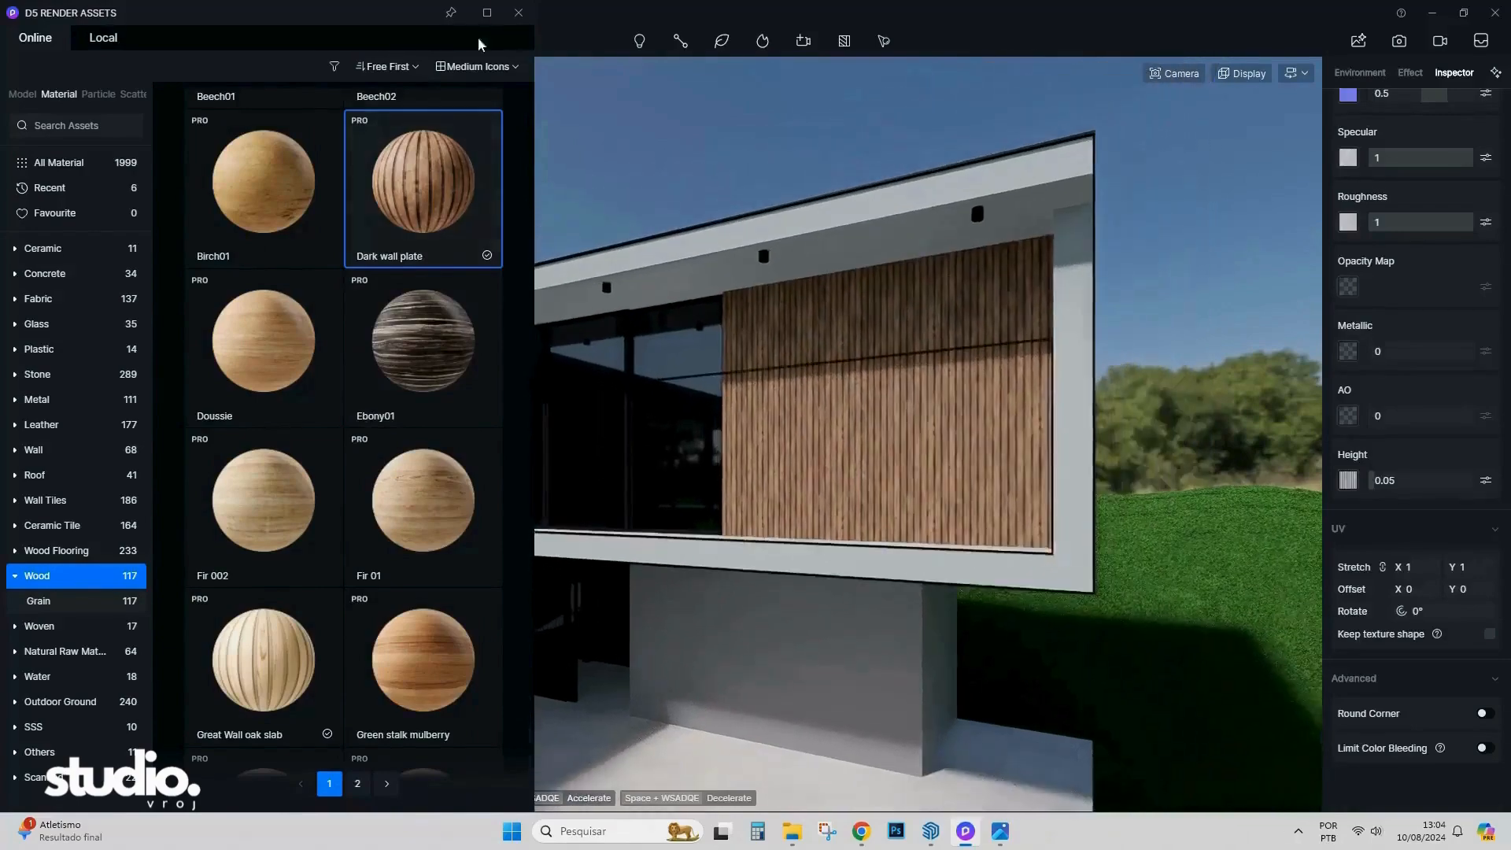
# Apply the Light-colored wall plate material from the second page of wood assets to the facade panel and return to Scene 1.
pyautogui.scroll(-3, 386, 535)
pyautogui.click(357, 783)
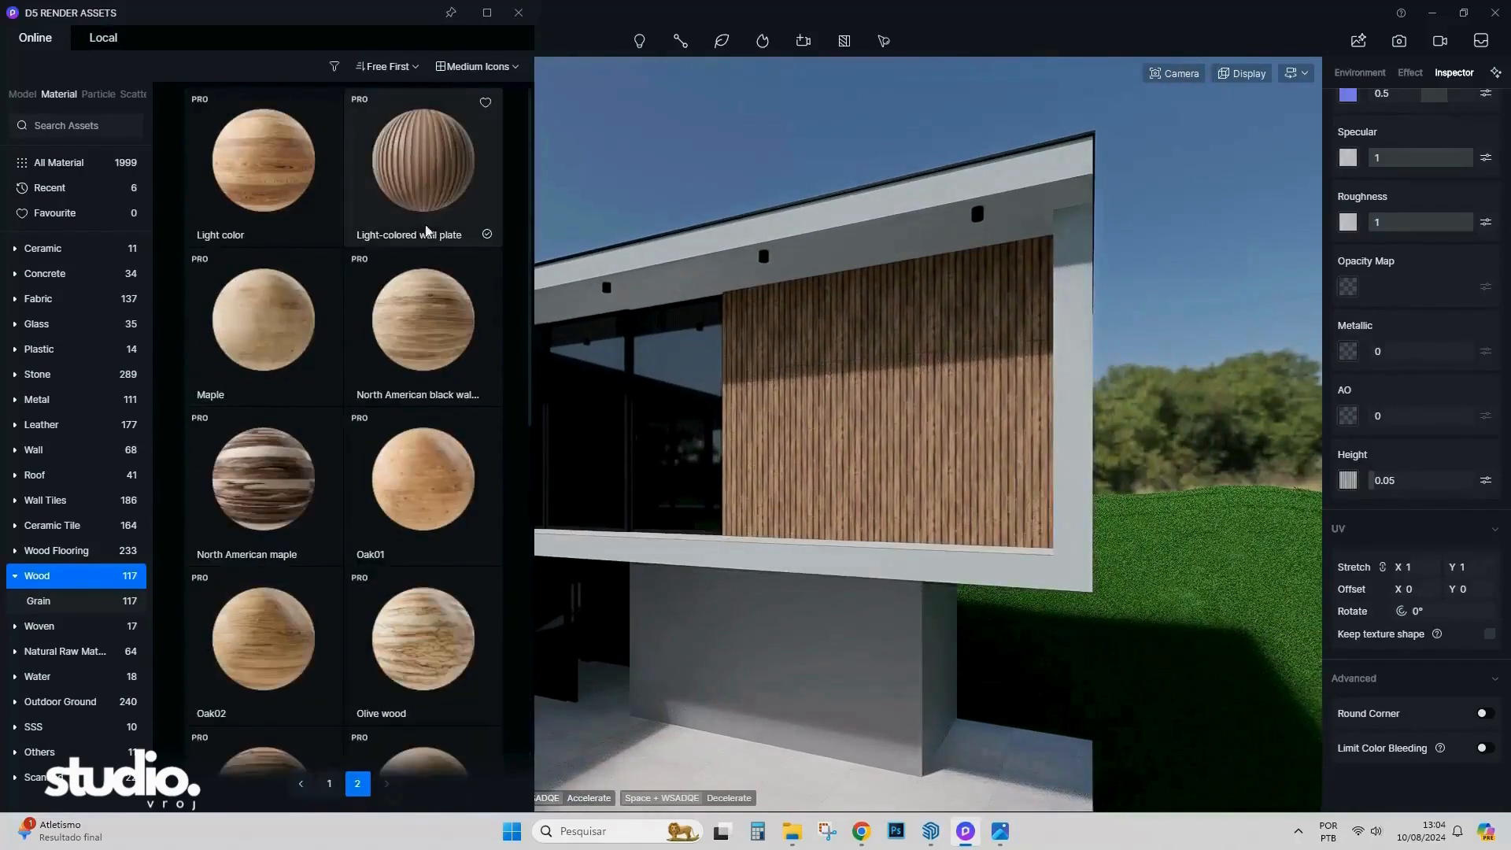
pyautogui.moveTo(442, 187); pyautogui.dragTo(775, 425)
pyautogui.scroll(-3, 327, 435)
pyautogui.scroll(-5, 327, 441)
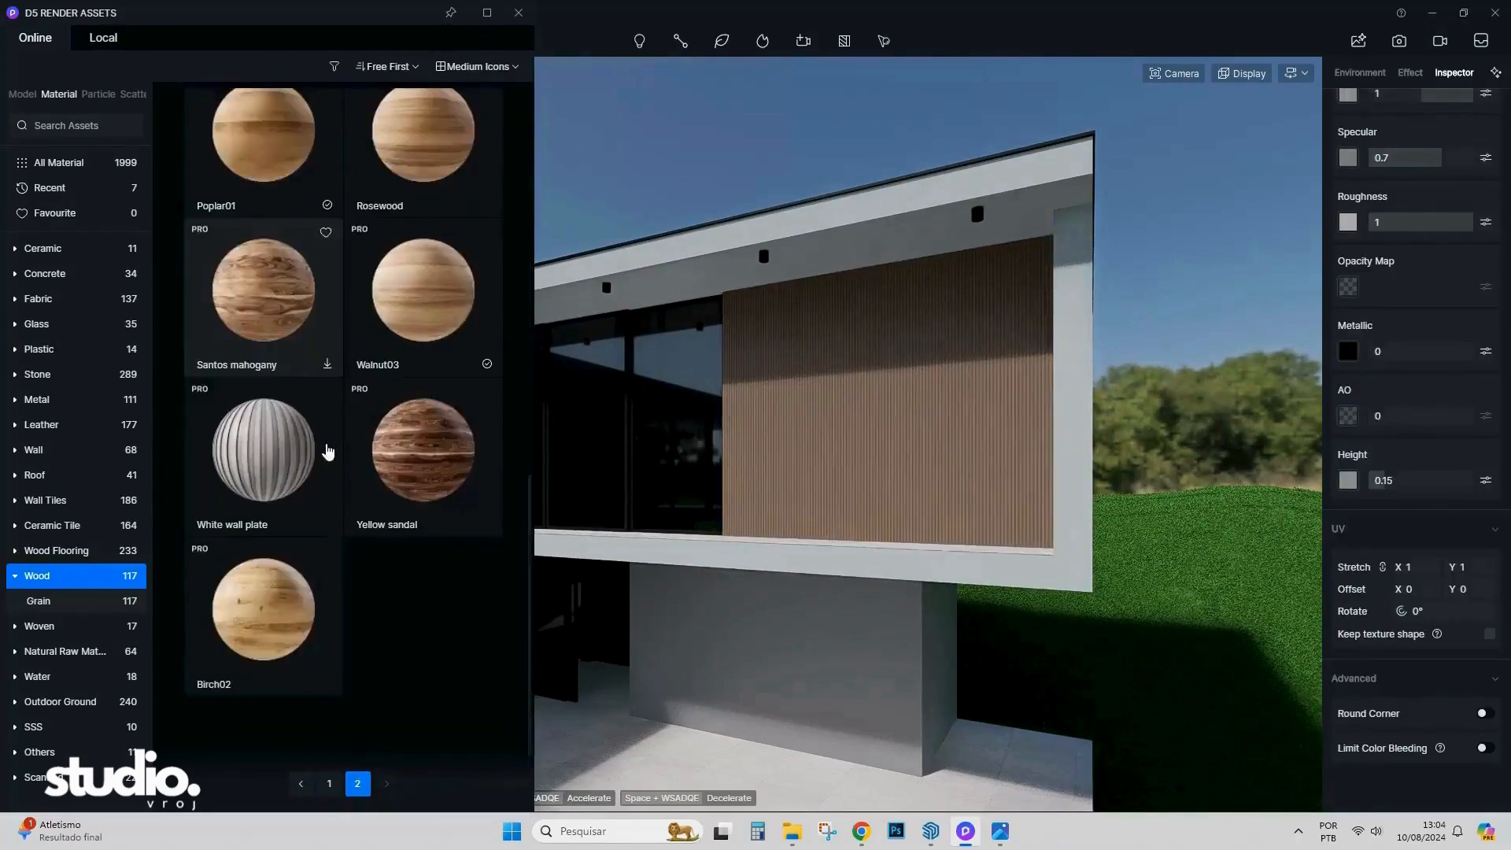
pyautogui.moveTo(270, 438); pyautogui.dragTo(392, 195)
pyautogui.moveTo(78, 124); pyautogui.dragTo(1107, 368)
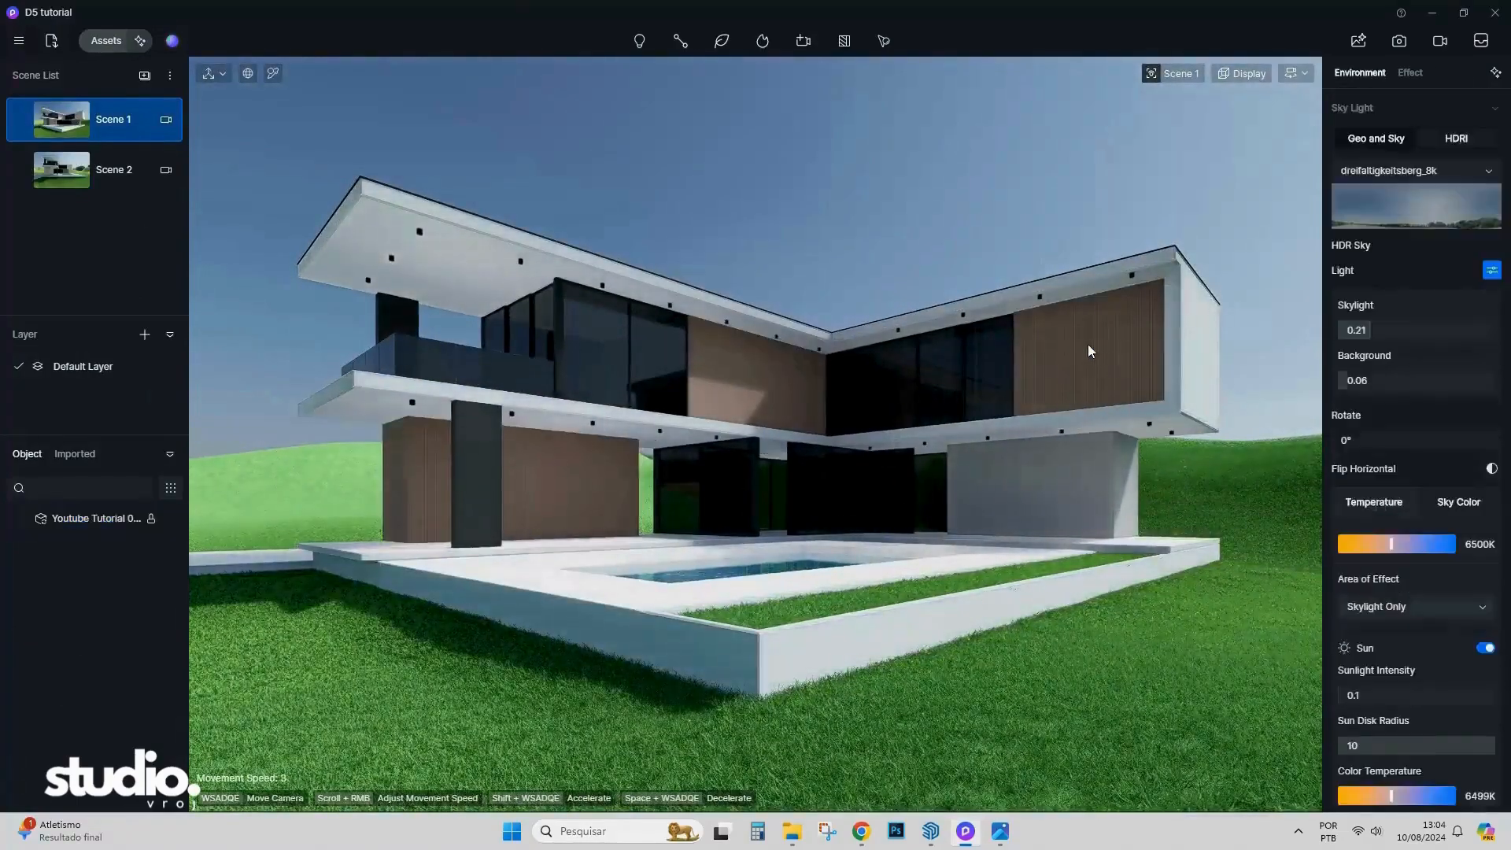
# Adjust the wood cladding's base color map to exposure 26, saturation -67 and brightness -27.
pyautogui.click(1087, 343)
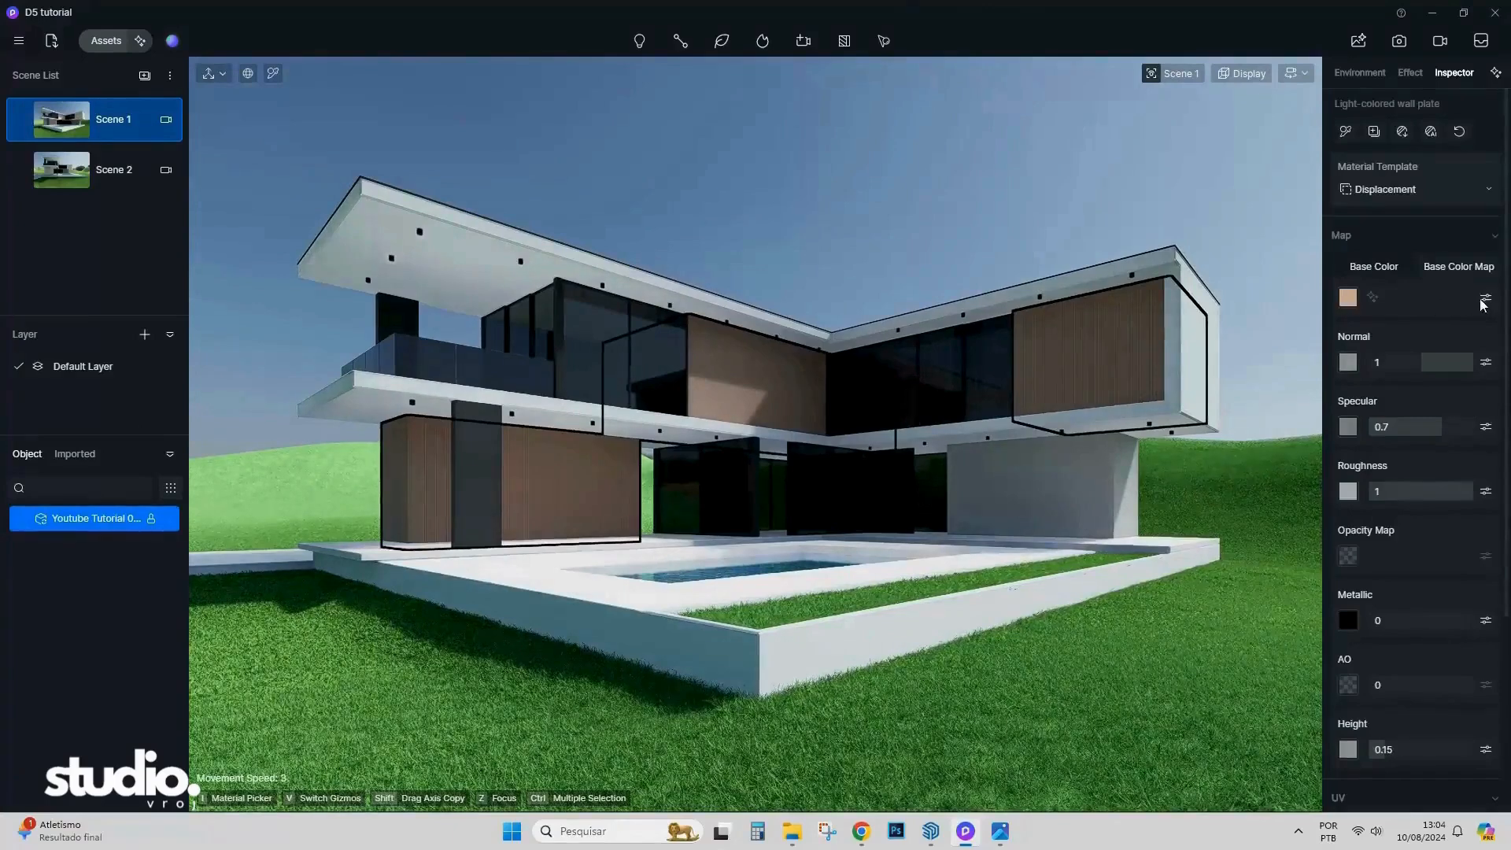
pyautogui.click(1484, 299)
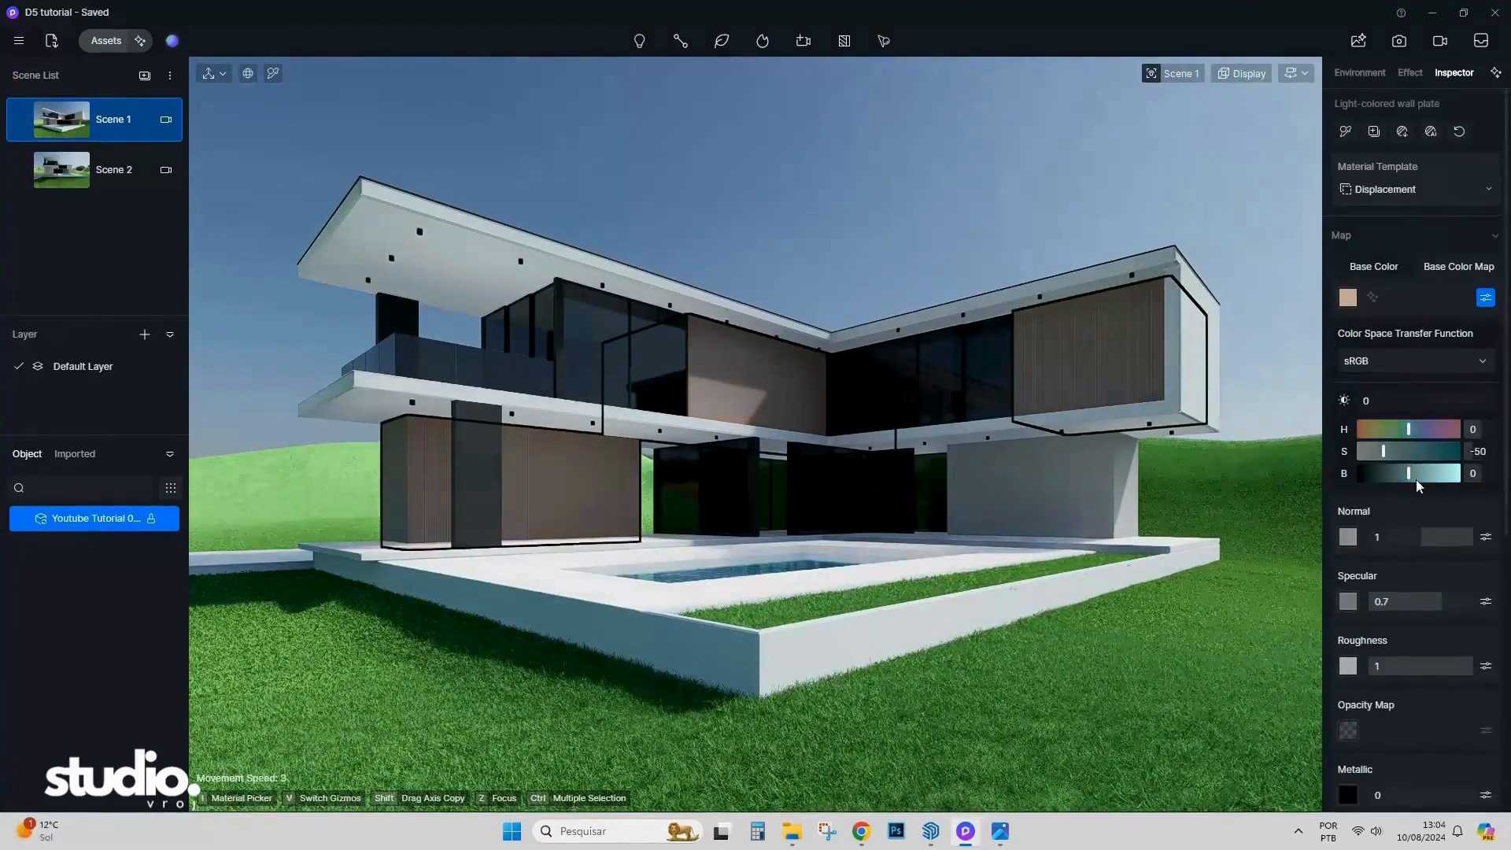
pyautogui.moveTo(1403, 473); pyautogui.dragTo(1398, 473)
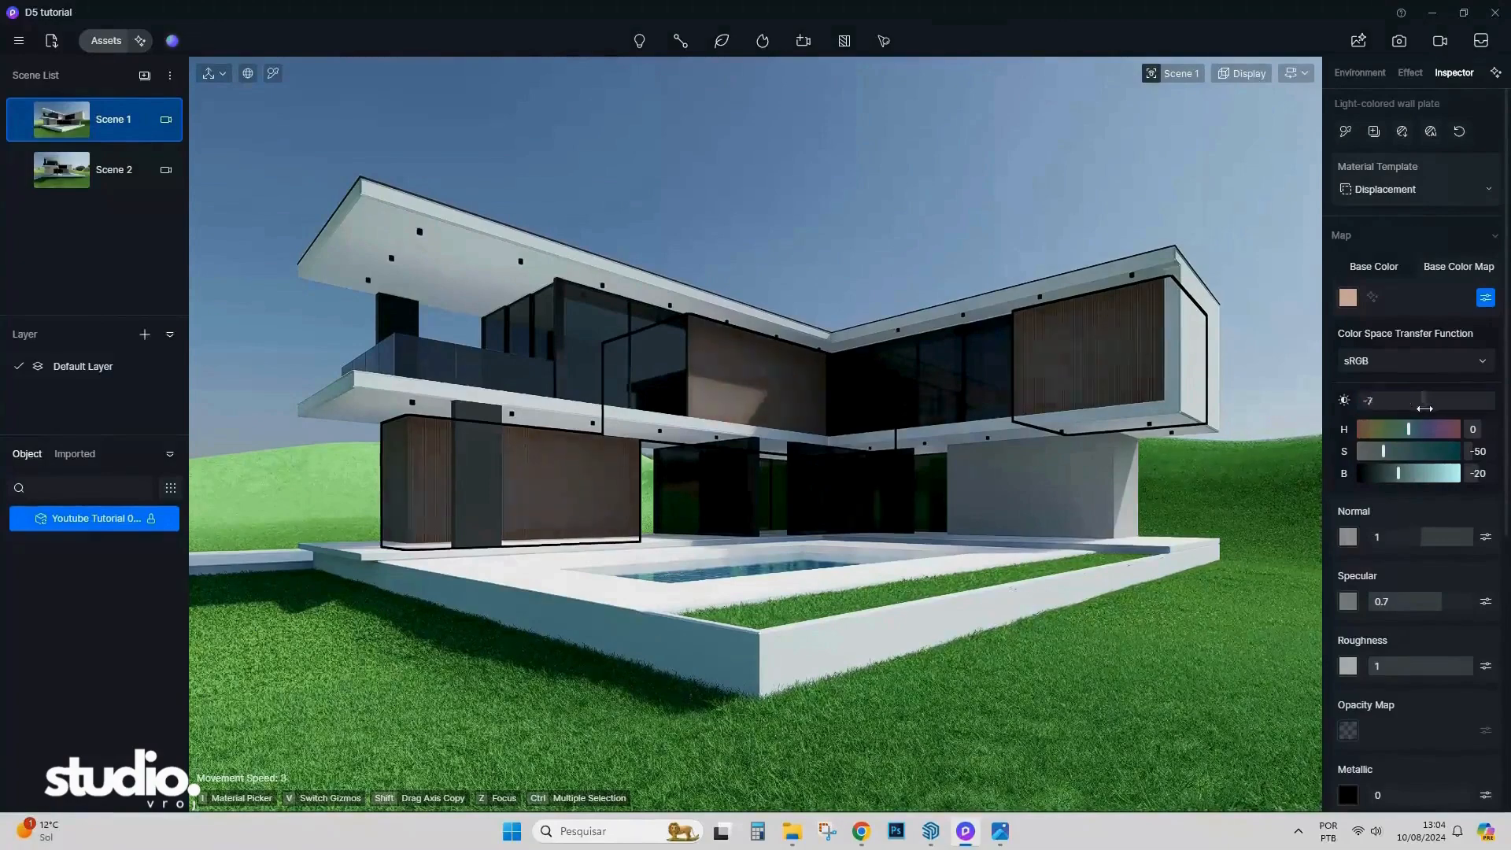
pyautogui.moveTo(1424, 408); pyautogui.dragTo(1459, 409)
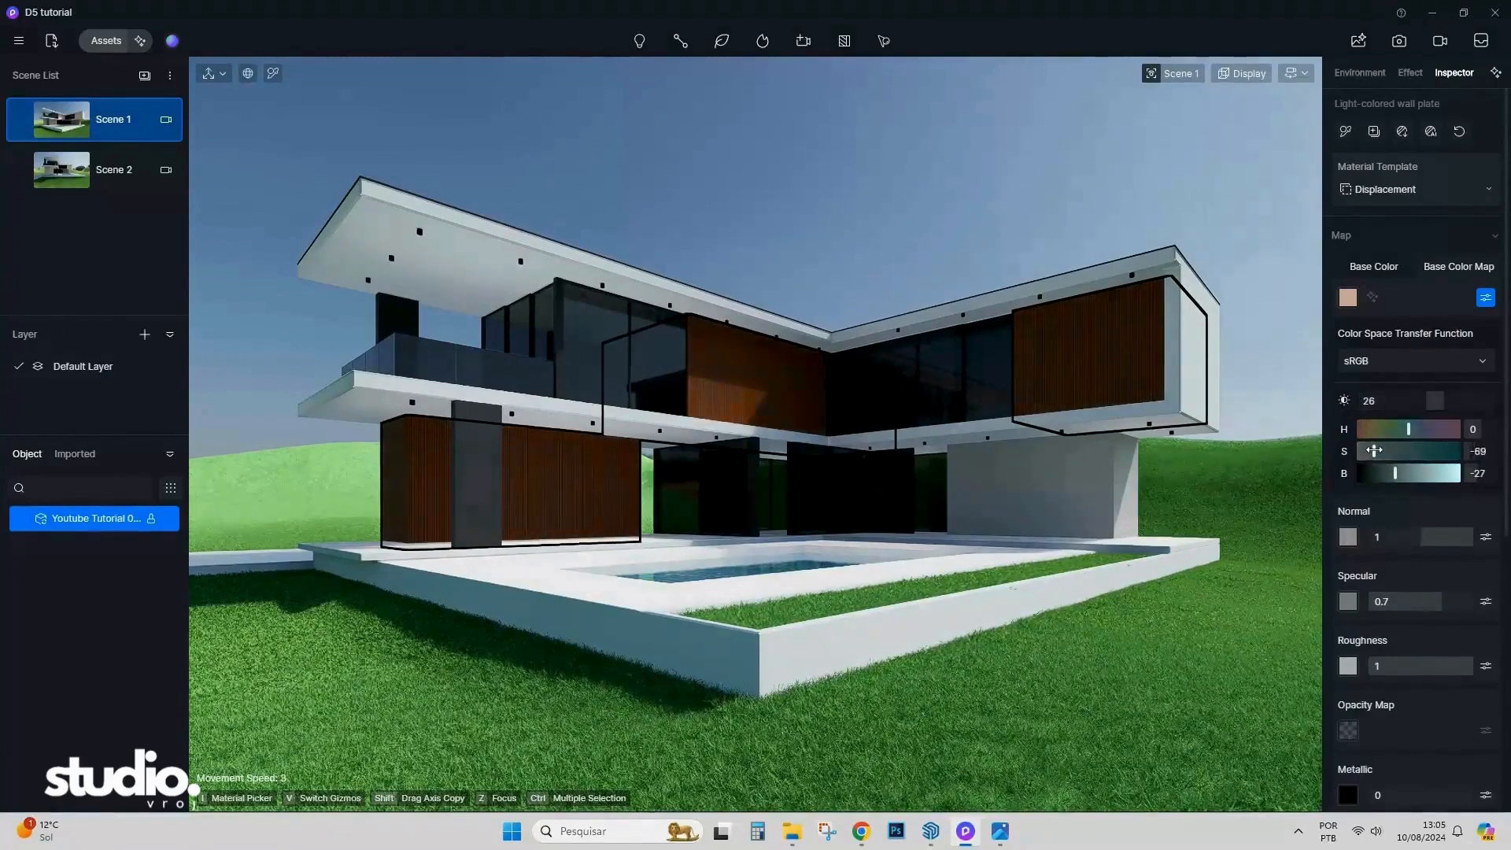
pyautogui.click(1071, 176)
# Warm the upper-floor wood cladding by setting its base color map to hue 14, saturation -37 and brightness -30.
pyautogui.press('w')
pyautogui.moveTo(1054, 417); pyautogui.dragTo(881, 447, button='right')
pyautogui.press('w')
pyautogui.press('s')
pyautogui.press('w')
pyautogui.press('s')
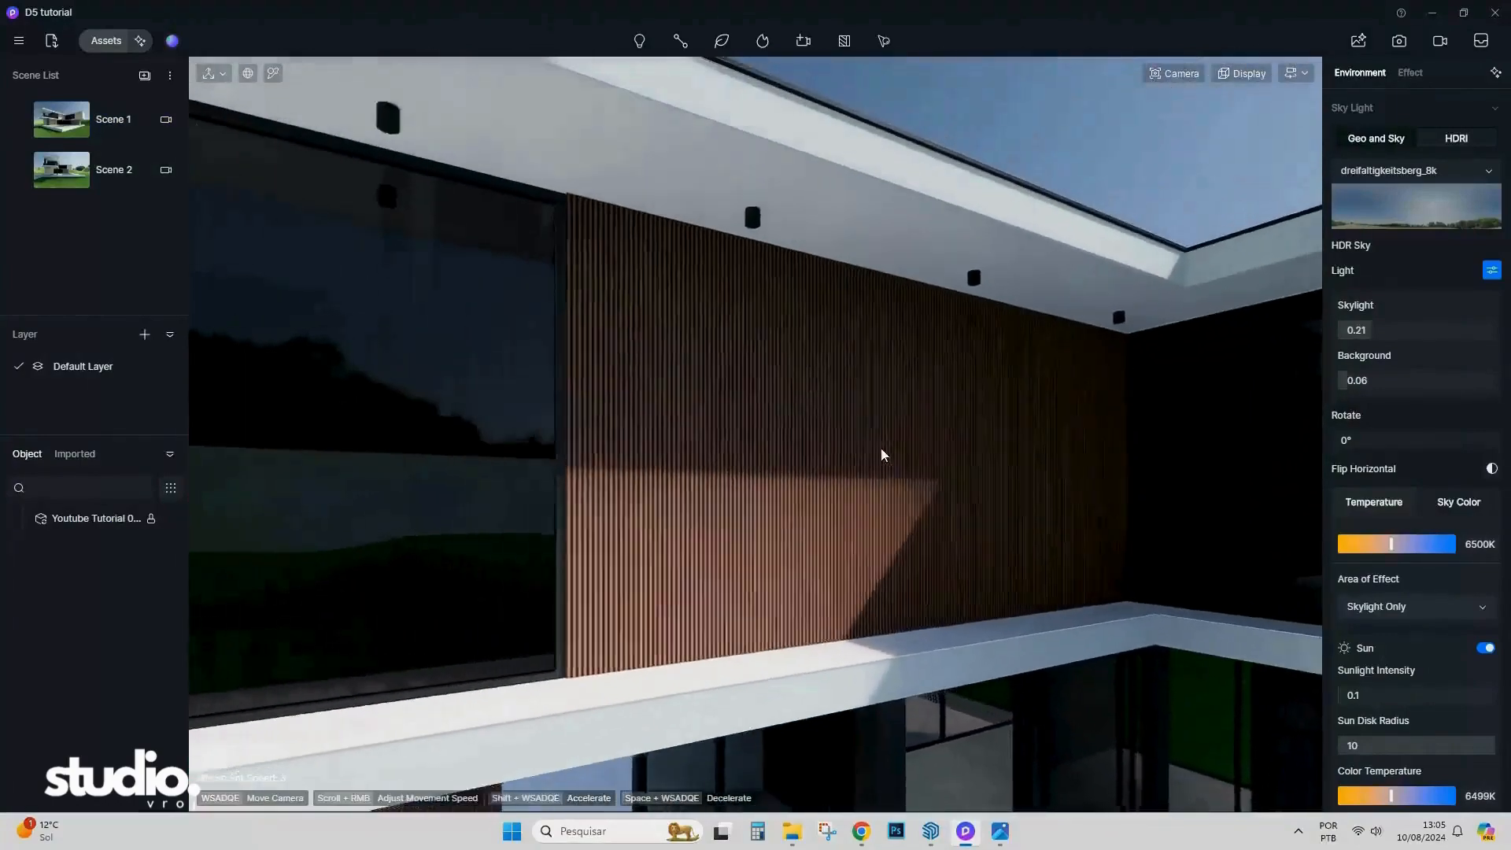
pyautogui.click(861, 475)
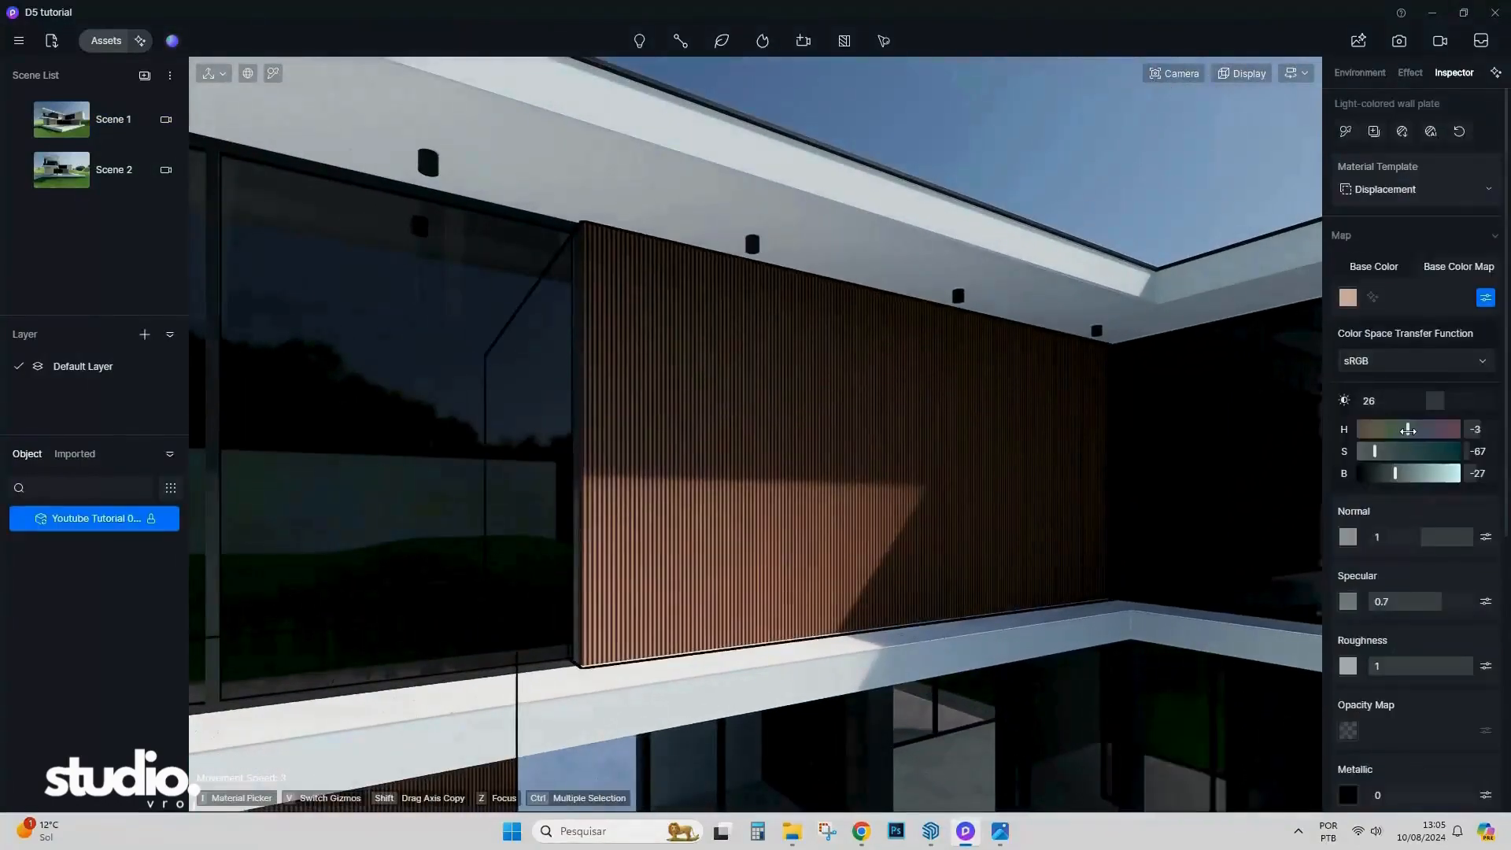
pyautogui.moveTo(1359, 429); pyautogui.dragTo(1409, 428)
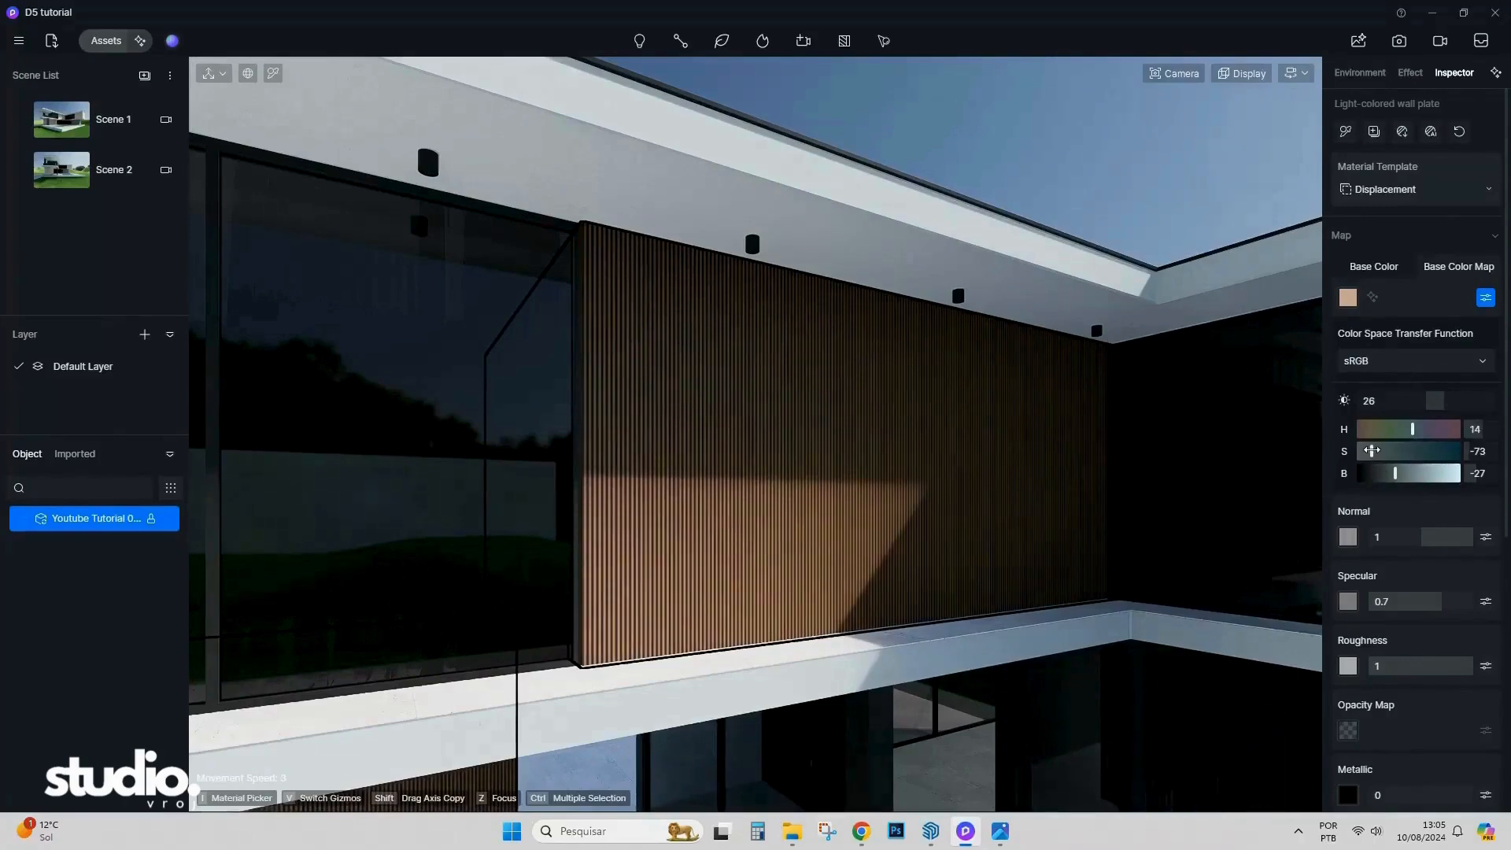
pyautogui.moveTo(1371, 450); pyautogui.dragTo(1416, 450)
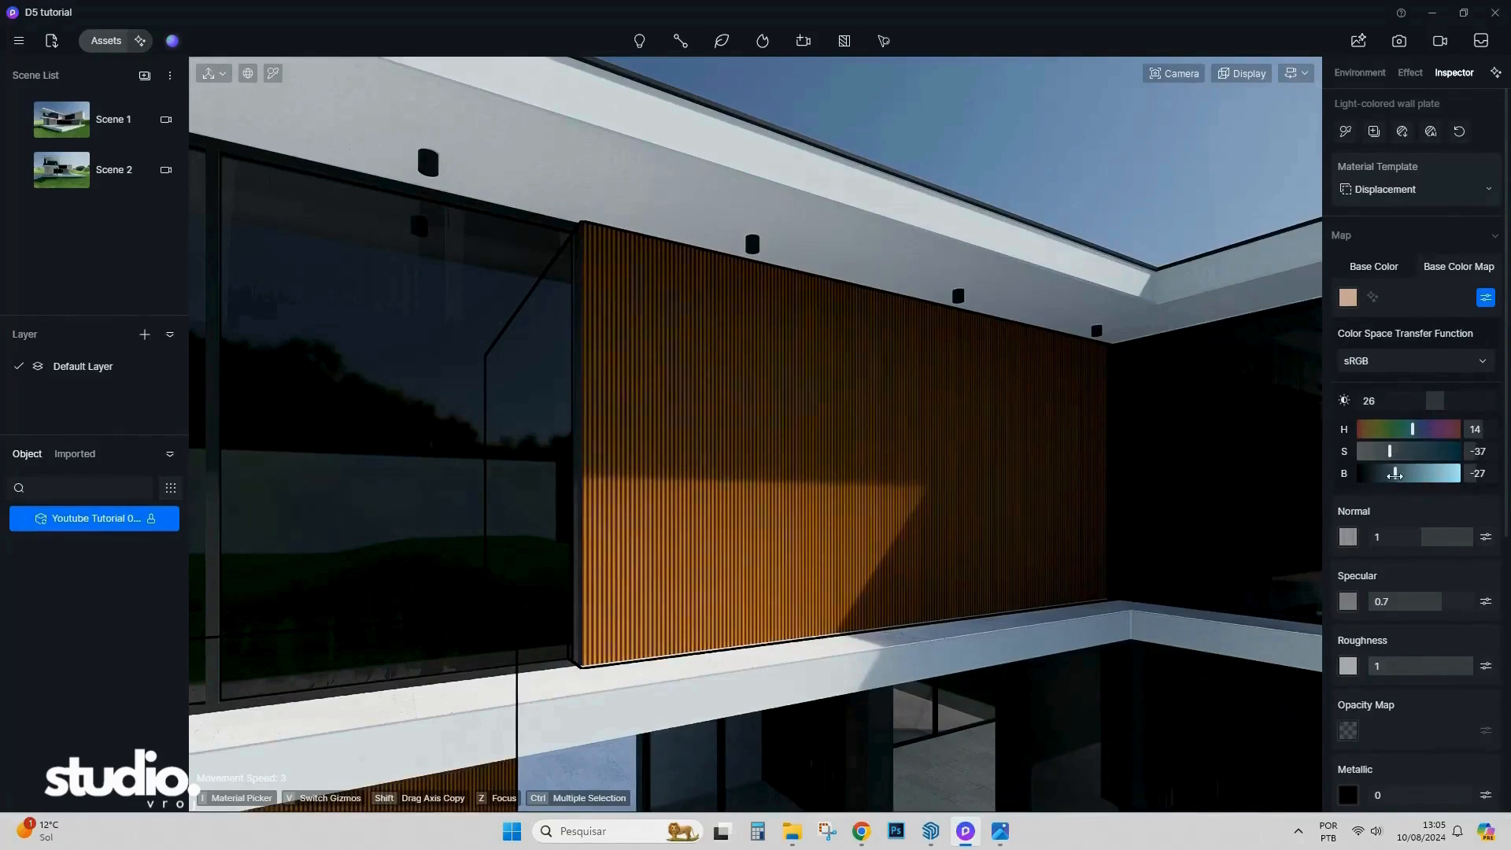
pyautogui.moveTo(1395, 473); pyautogui.dragTo(1392, 473)
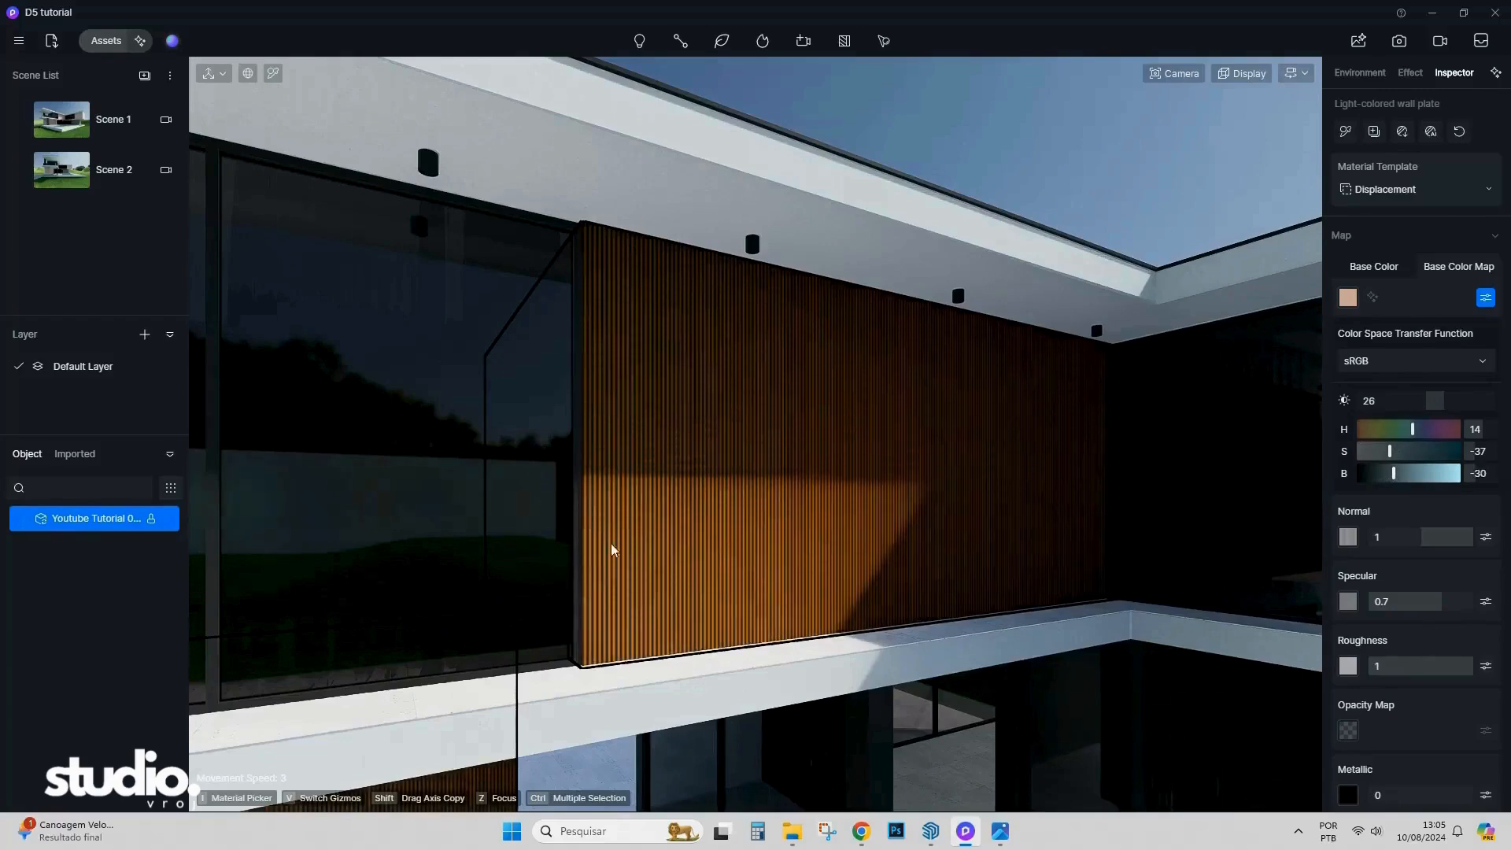
# Set the wood cladding material's UV Stretch to 0.5 in X and Y.
pyautogui.click(725, 547)
pyautogui.click(729, 544)
pyautogui.scroll(-2, 730, 543)
pyautogui.scroll(-6, 1436, 608)
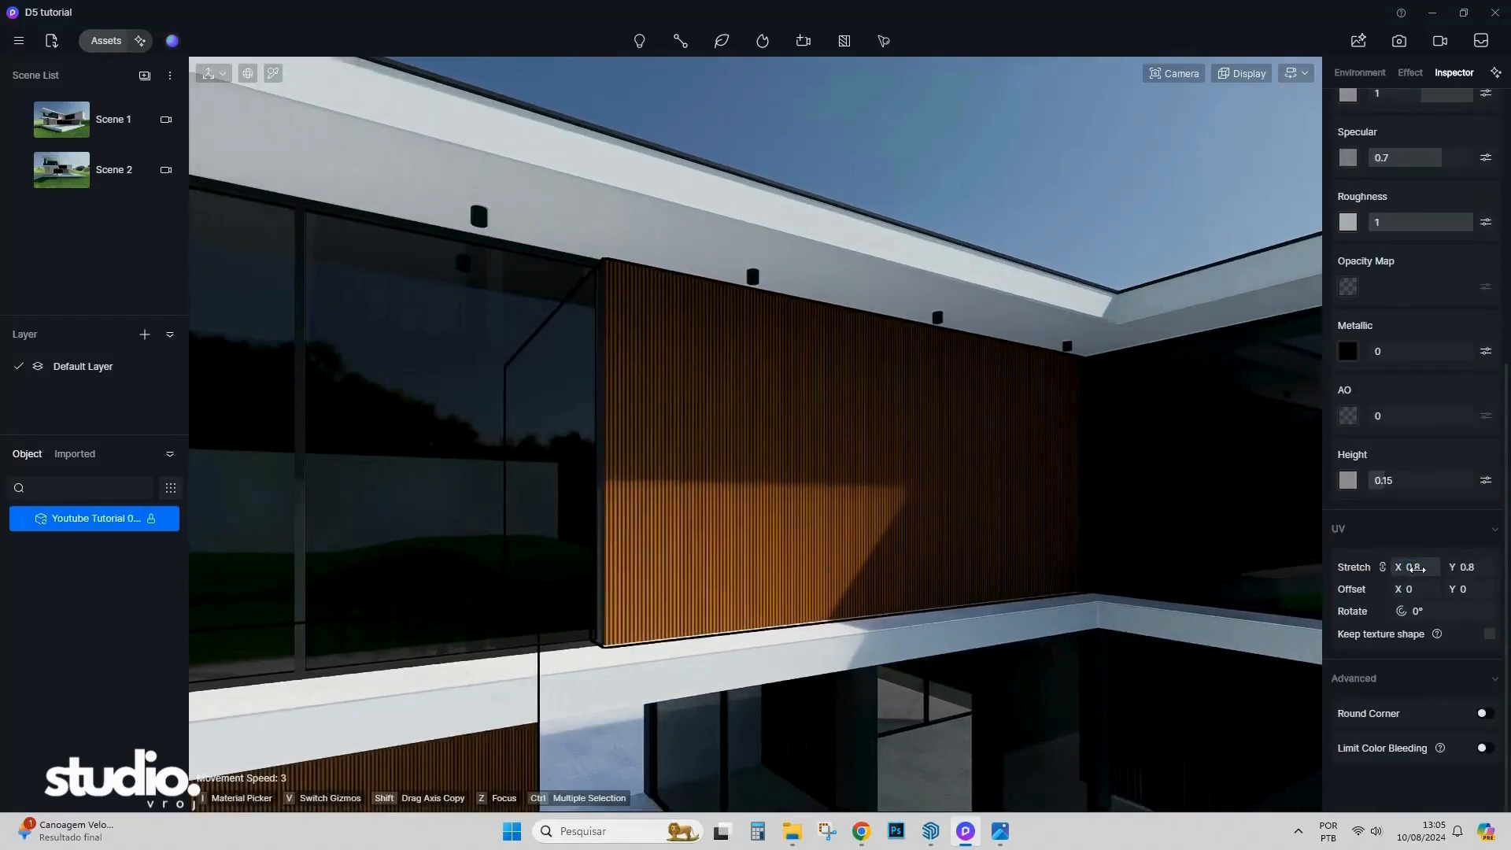
pyautogui.scroll(-3, 843, 480)
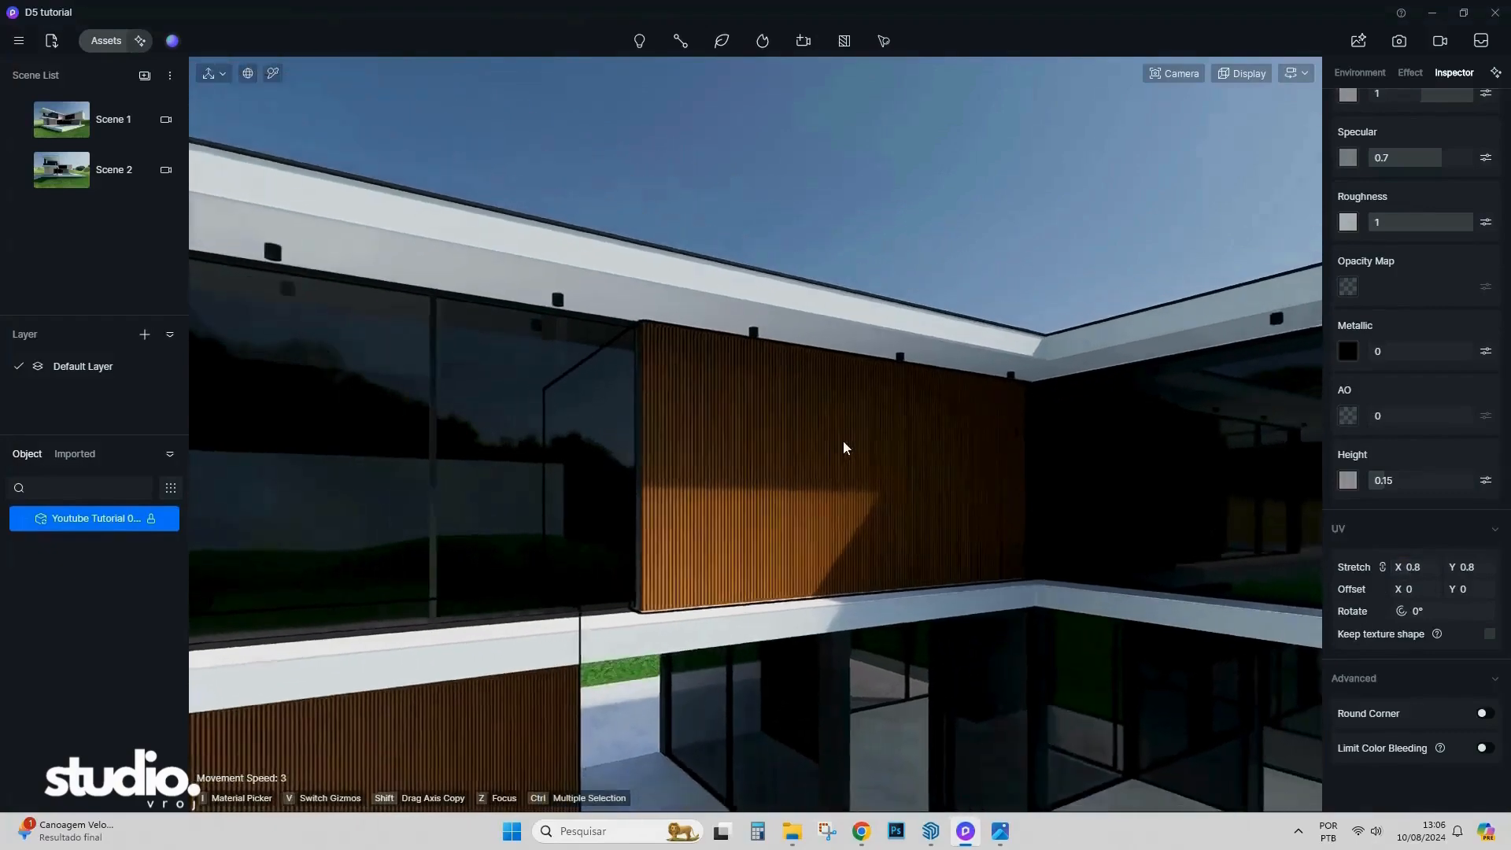
pyautogui.click(1414, 566)
pyautogui.write('0.5')
pyautogui.press('Return')
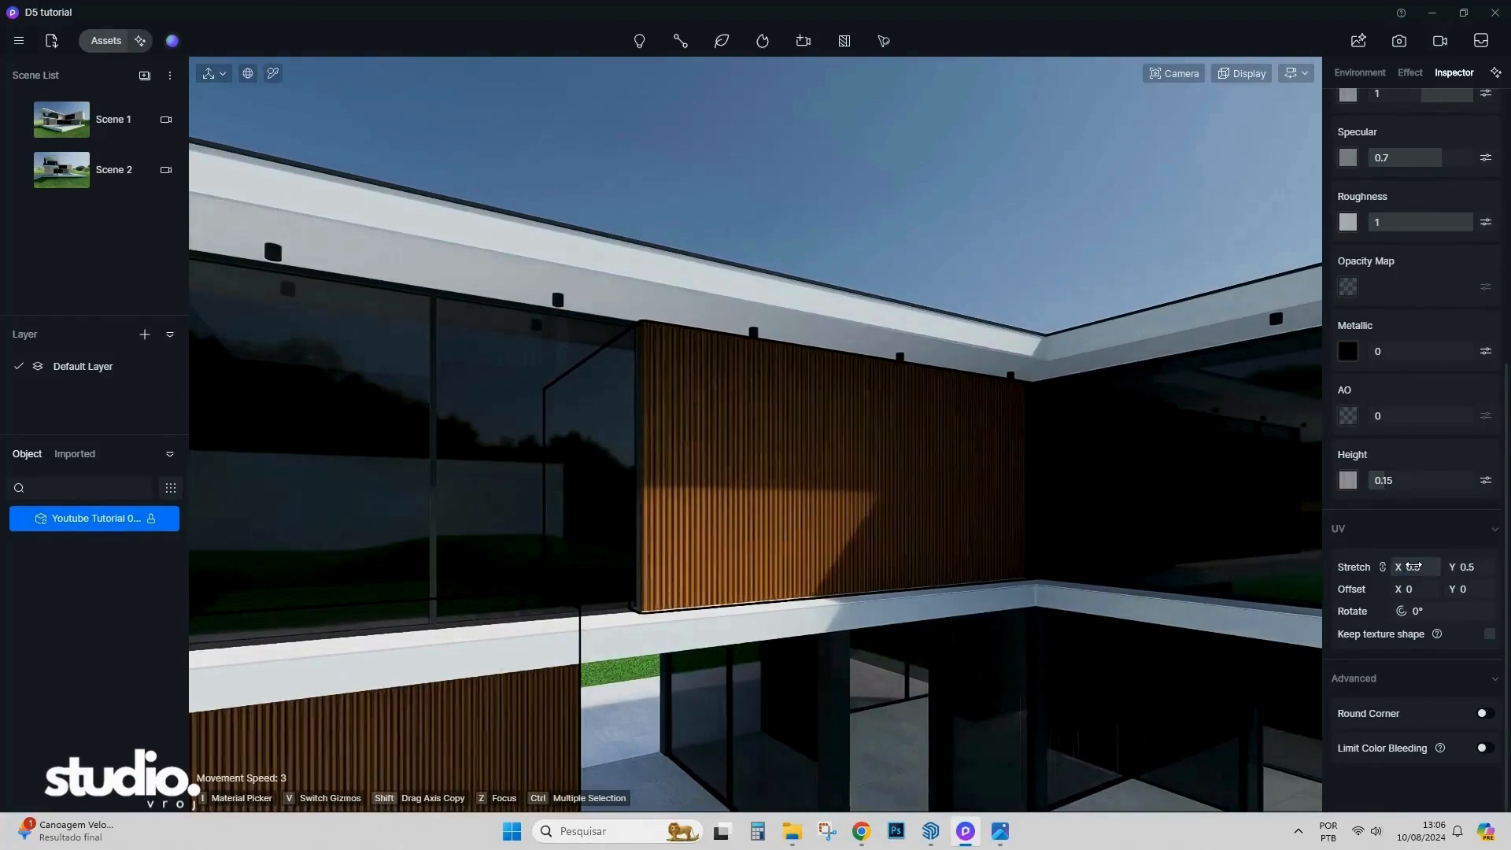
# Darken the White Smooth Concrete material on the house slabs by setting its base color map brightness to -8.
pyautogui.click(69, 122)
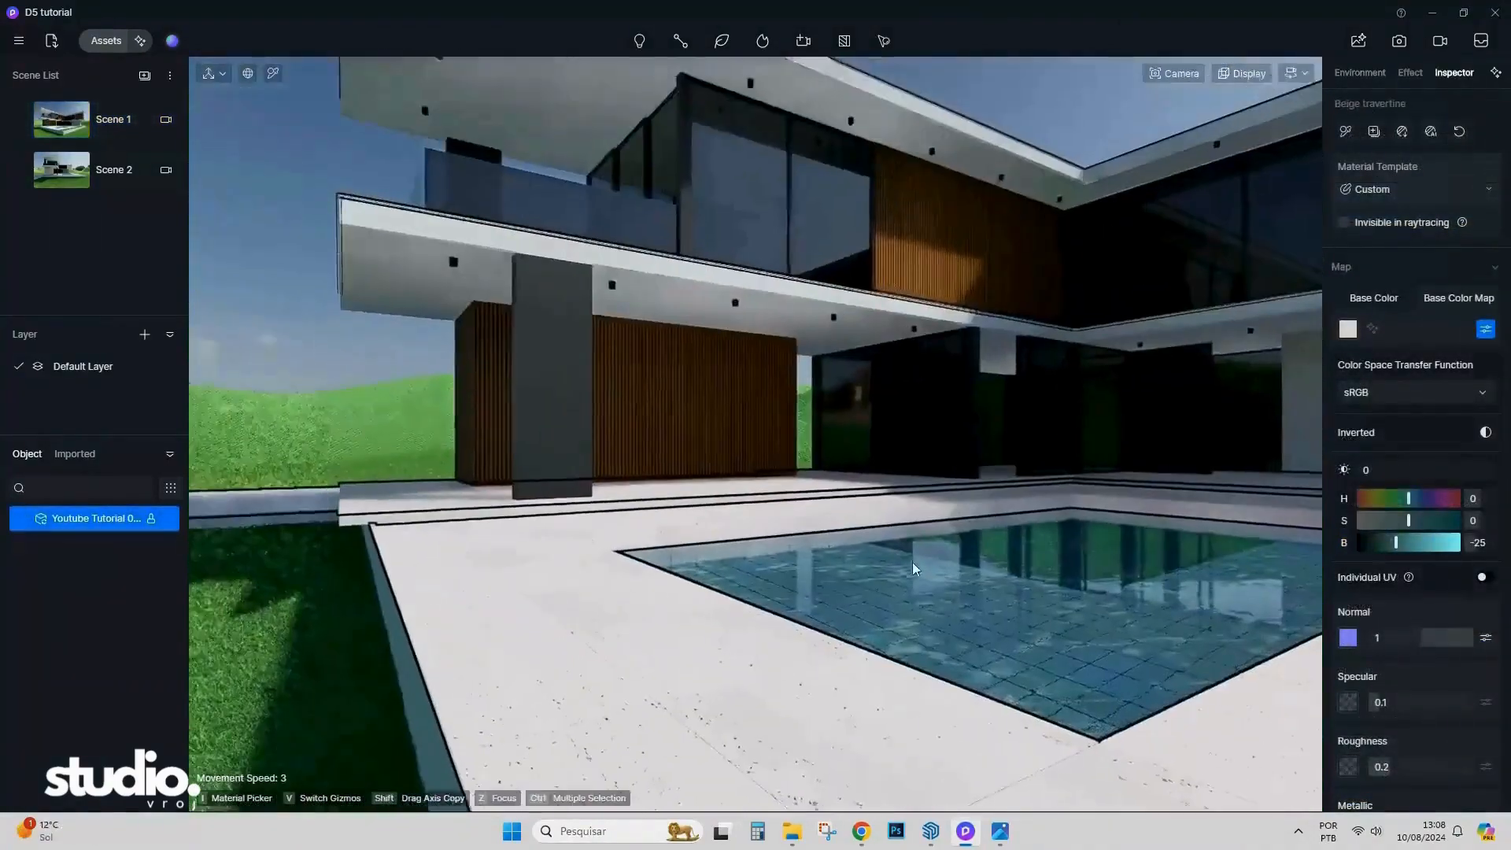
pyautogui.moveTo(912, 562); pyautogui.dragTo(971, 460, button='right')
pyautogui.press('w')
pyautogui.click(768, 348)
pyautogui.moveTo(768, 349); pyautogui.dragTo(765, 426, button='right')
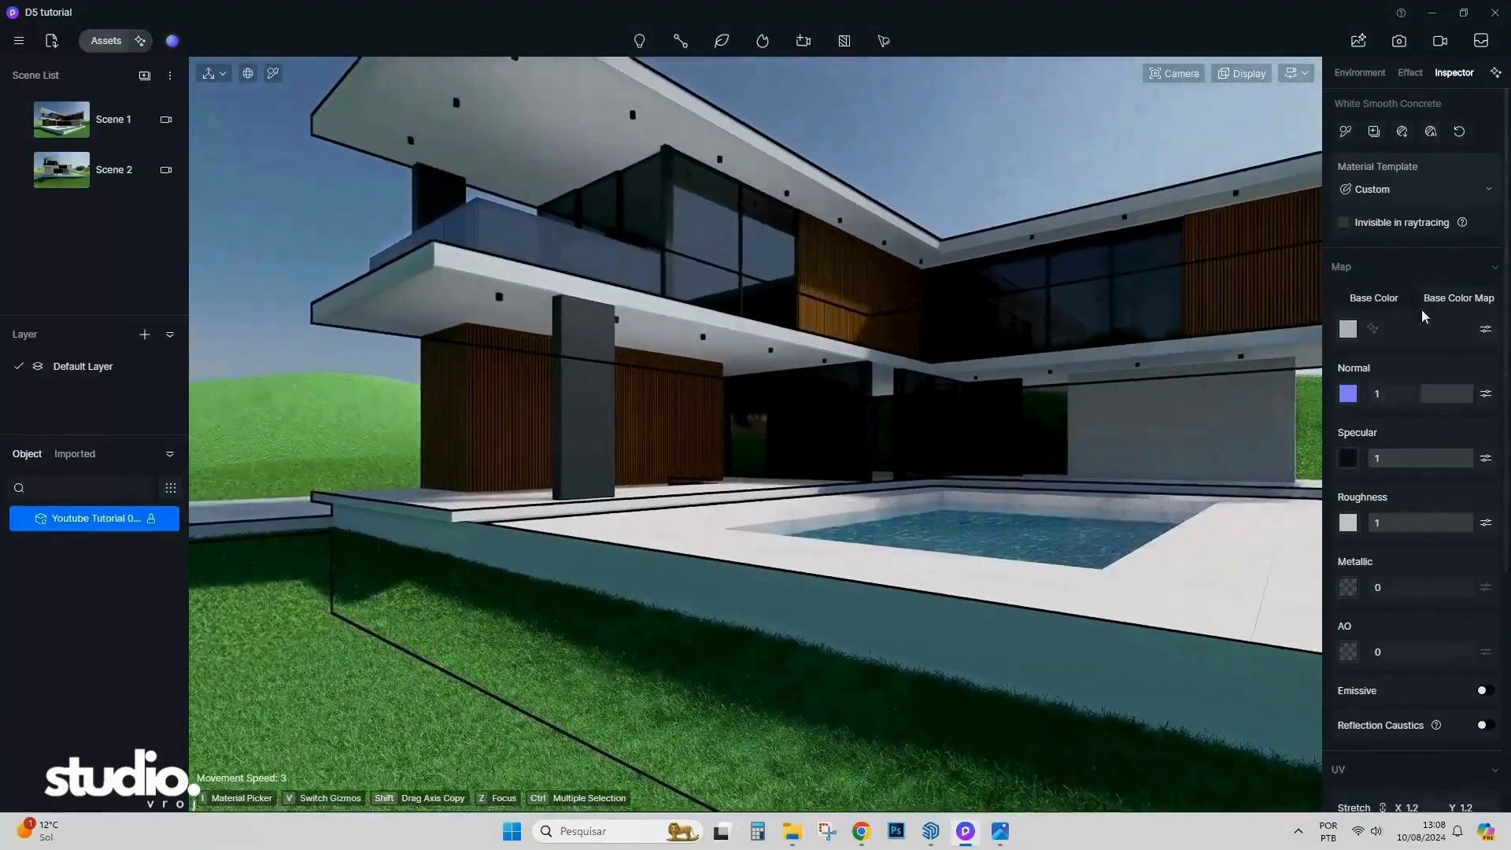
pyautogui.click(1485, 328)
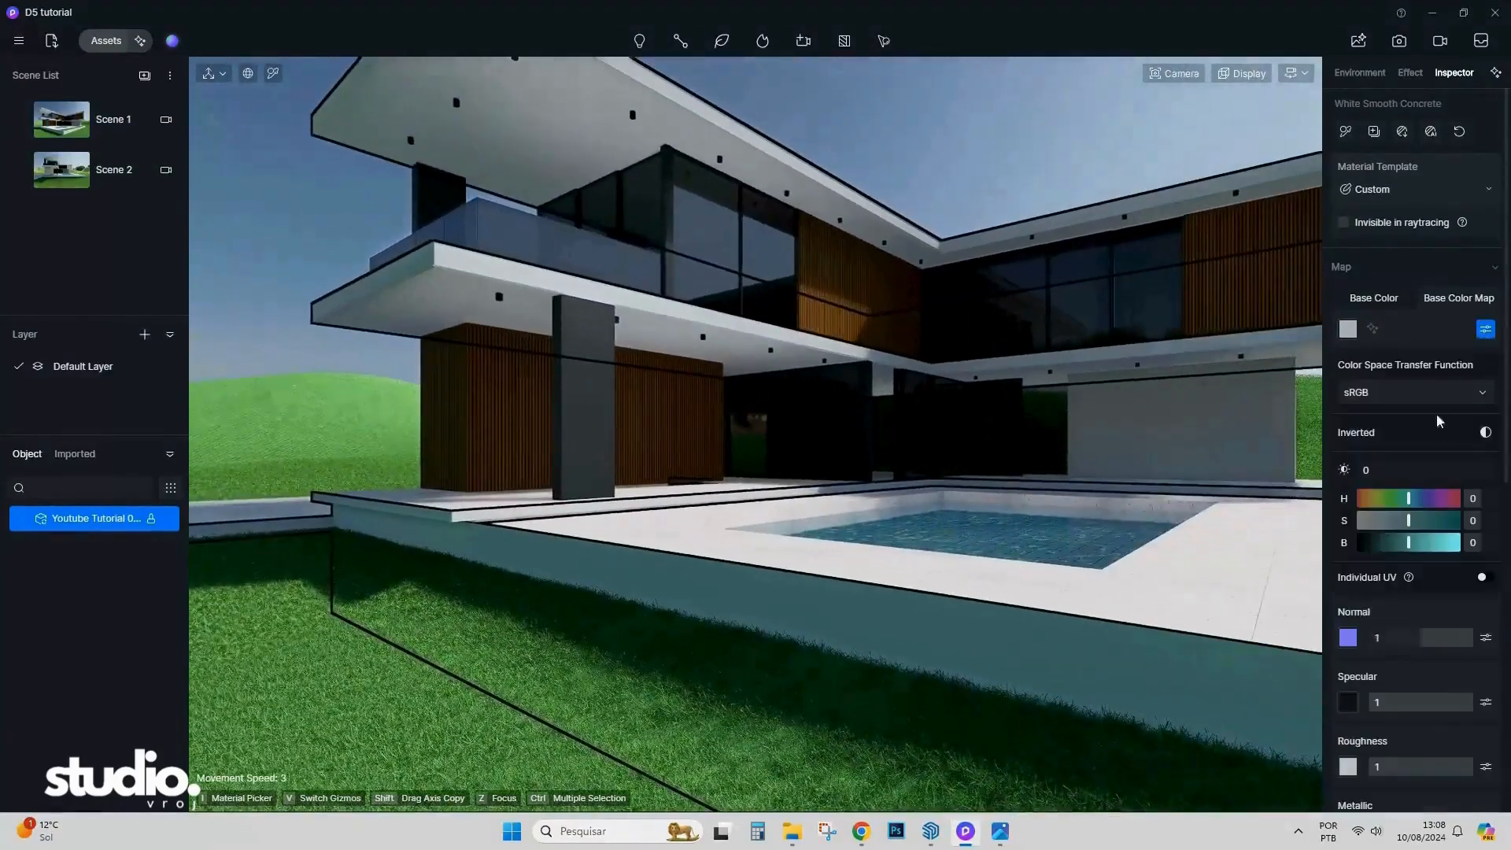
pyautogui.moveTo(1409, 543)
pyautogui.mouseDown()
pyautogui.moveTo(1383, 541)
pyautogui.moveTo(1404, 543)
pyautogui.mouseUp()
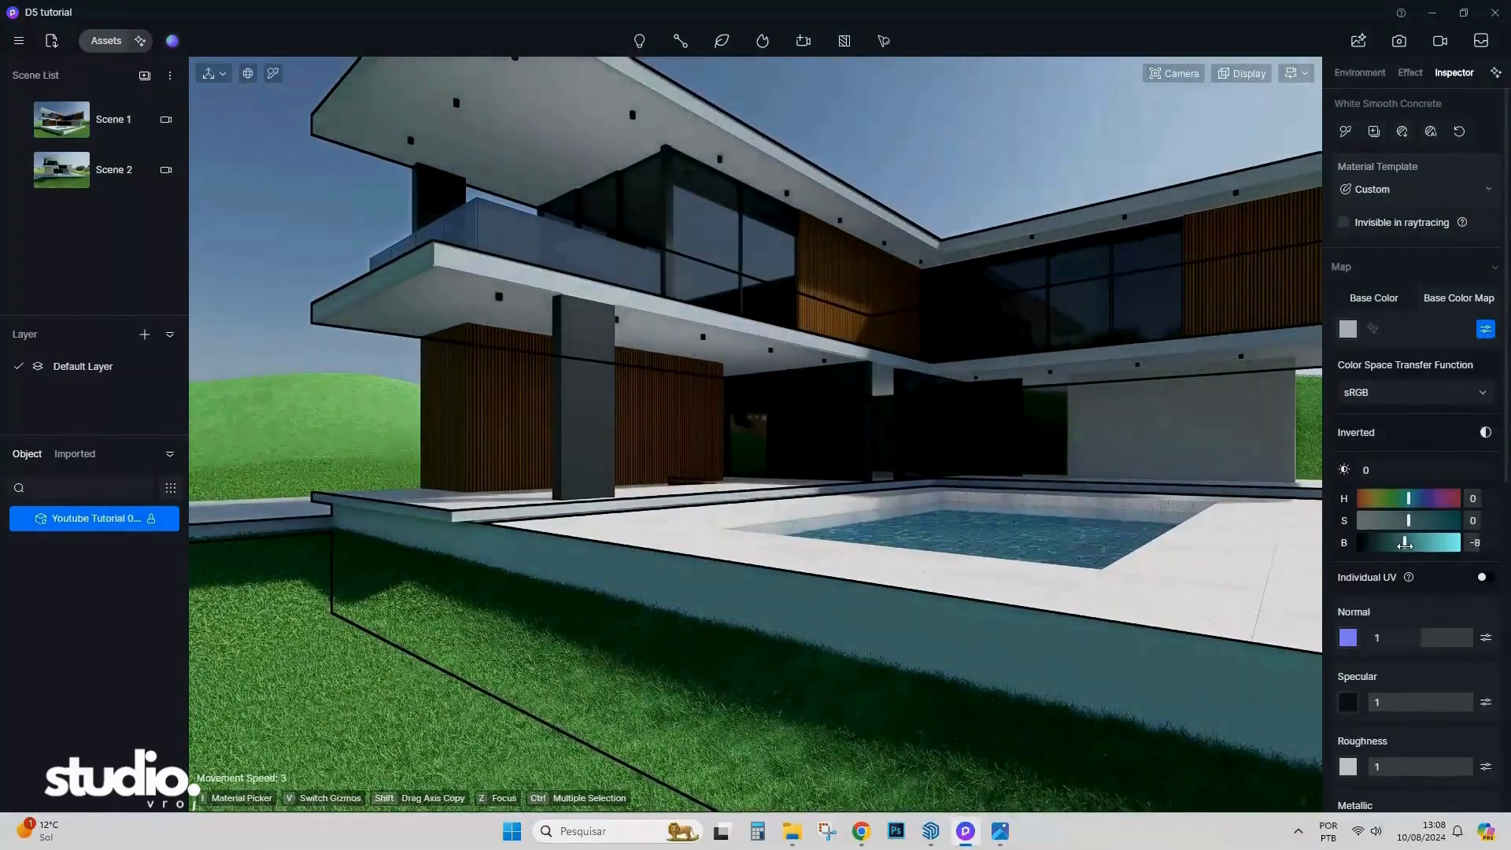
# Select the plain ground-floor wall beneath the far upper volume and open the Wall Paint materials in the asset library.
pyautogui.moveTo(1130, 542); pyautogui.dragTo(1173, 595, button='right')
pyautogui.press('e')
pyautogui.press('d')
pyautogui.click(1126, 309)
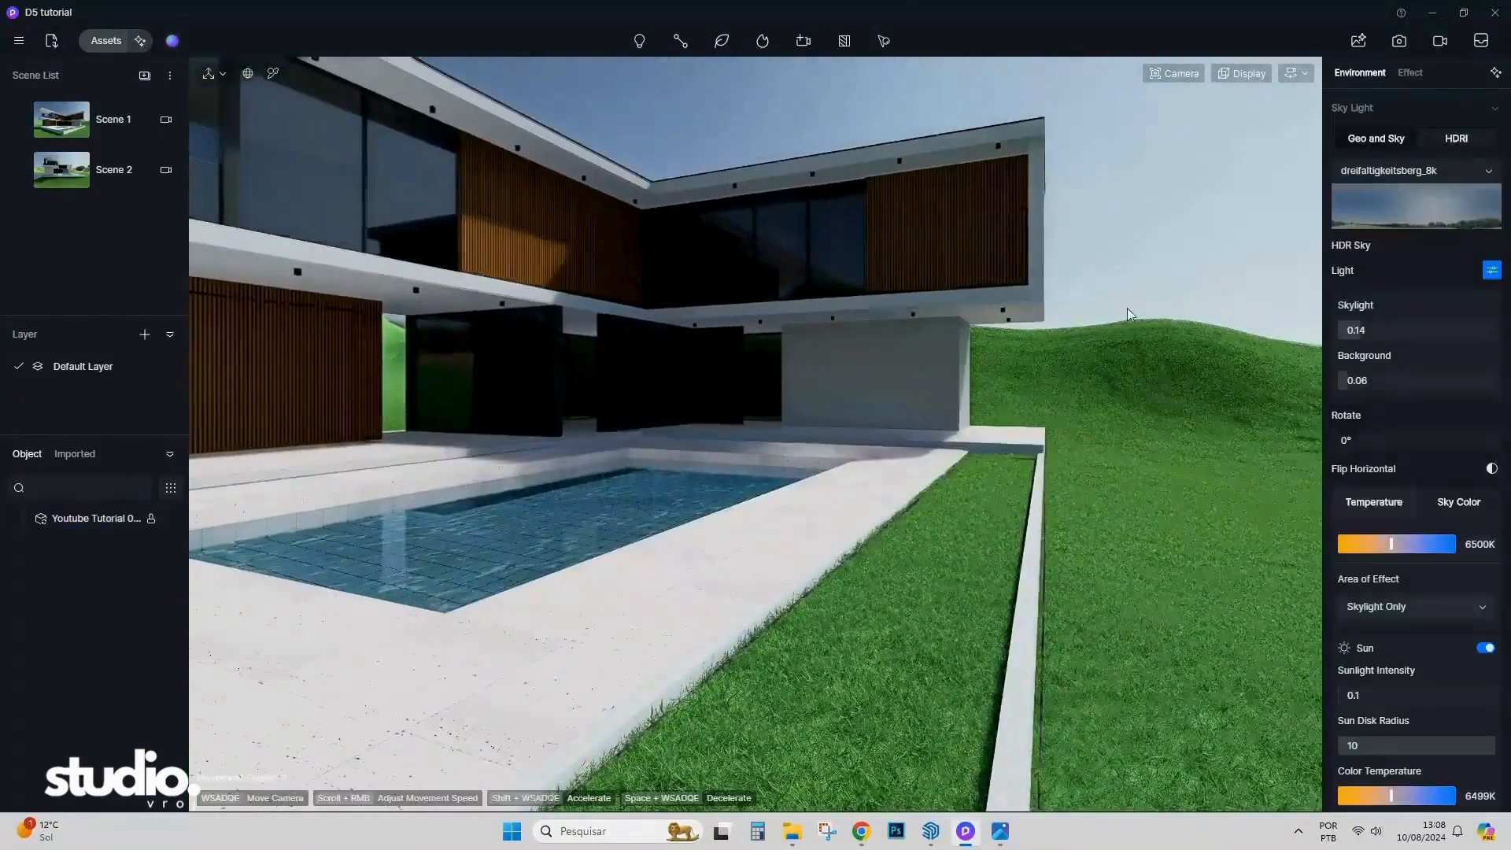
pyautogui.moveTo(1127, 309); pyautogui.dragTo(918, 404, button='right')
pyautogui.press('w')
pyautogui.press('d')
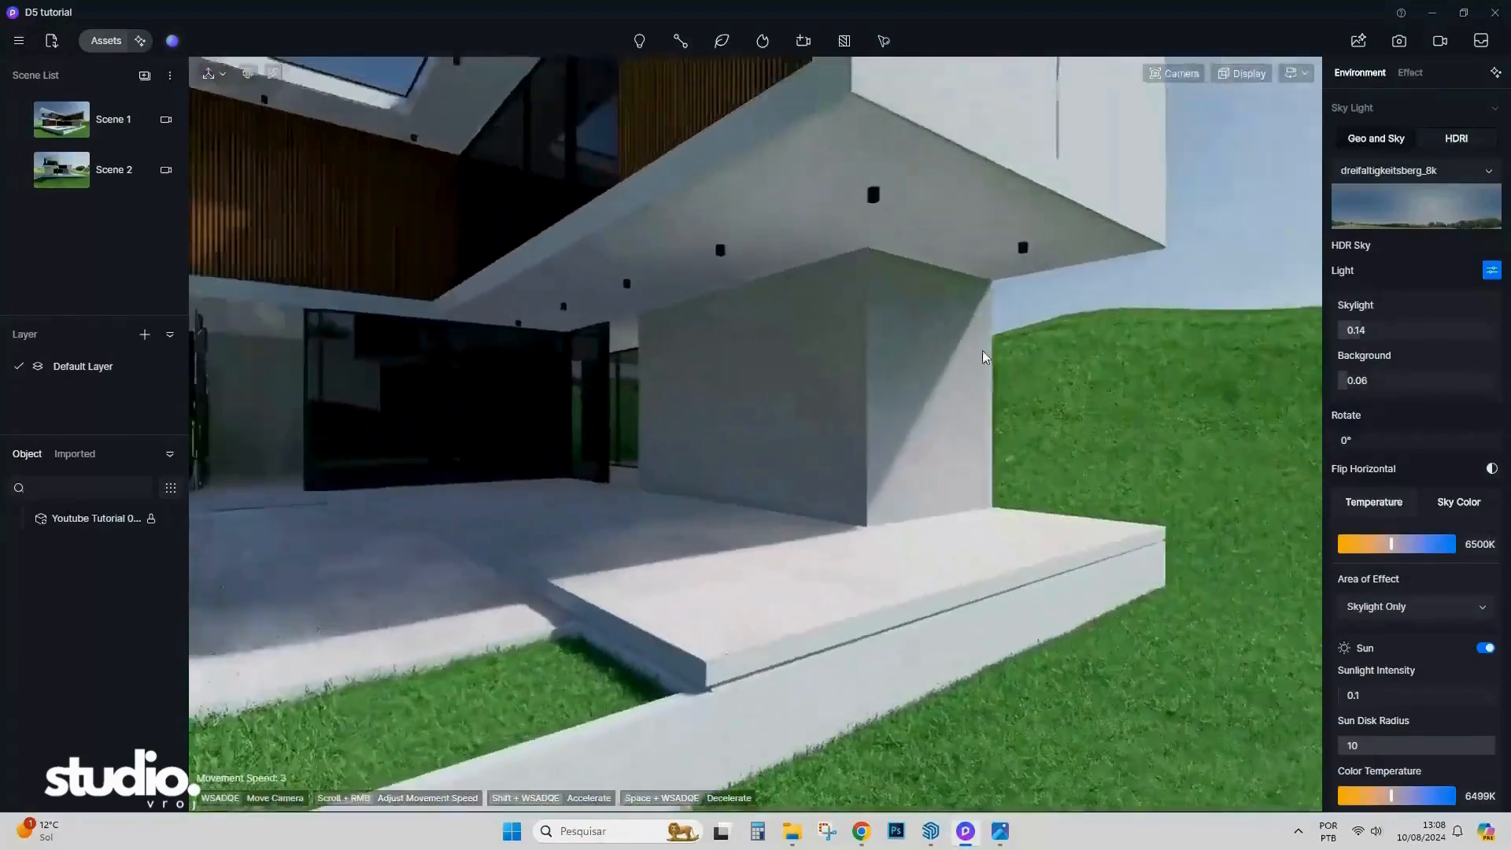
pyautogui.click(918, 405)
pyautogui.click(106, 40)
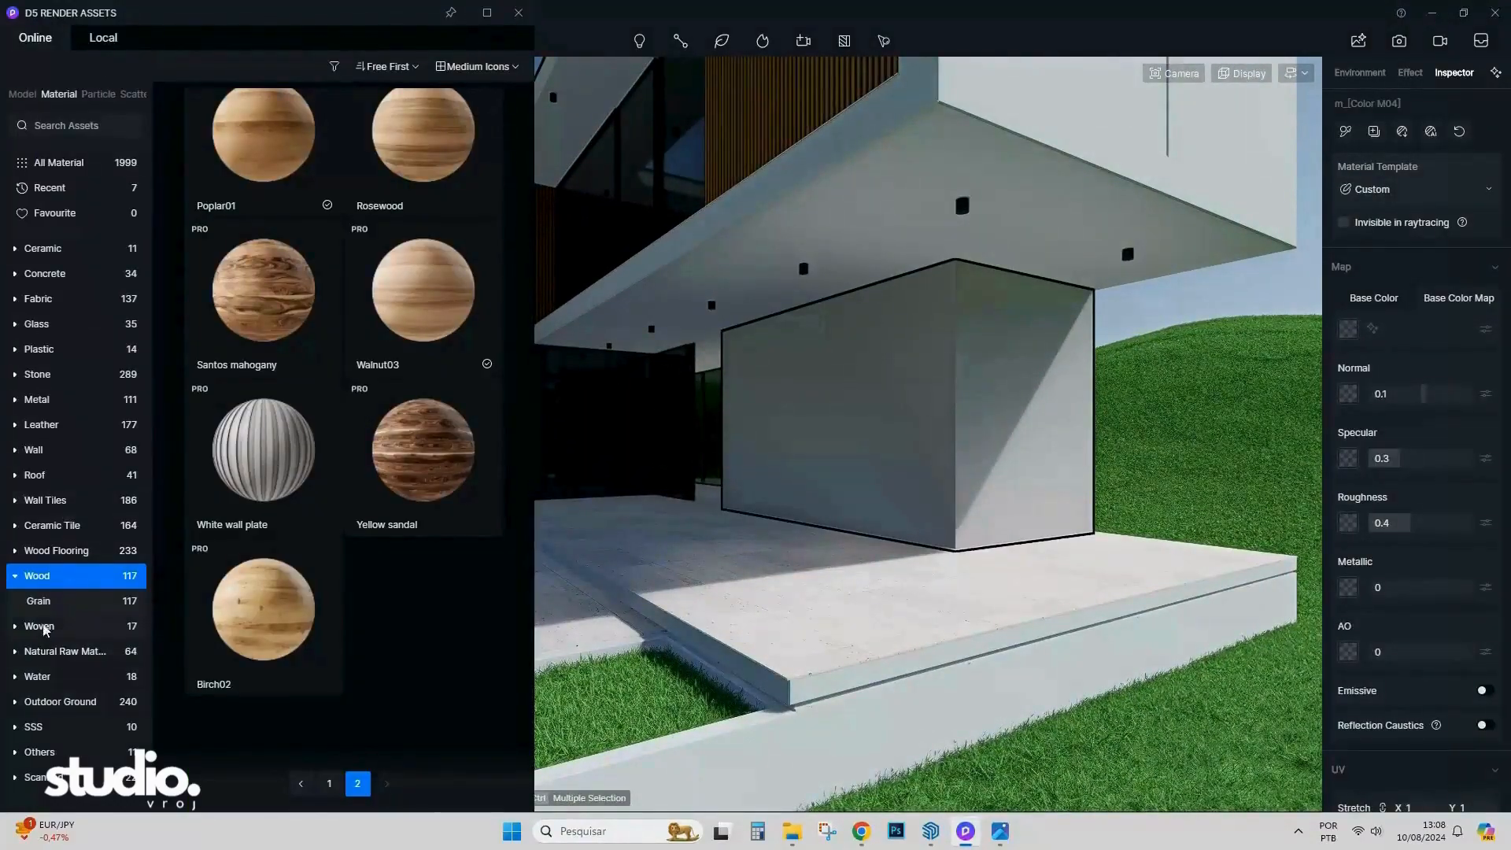
pyautogui.click(15, 452)
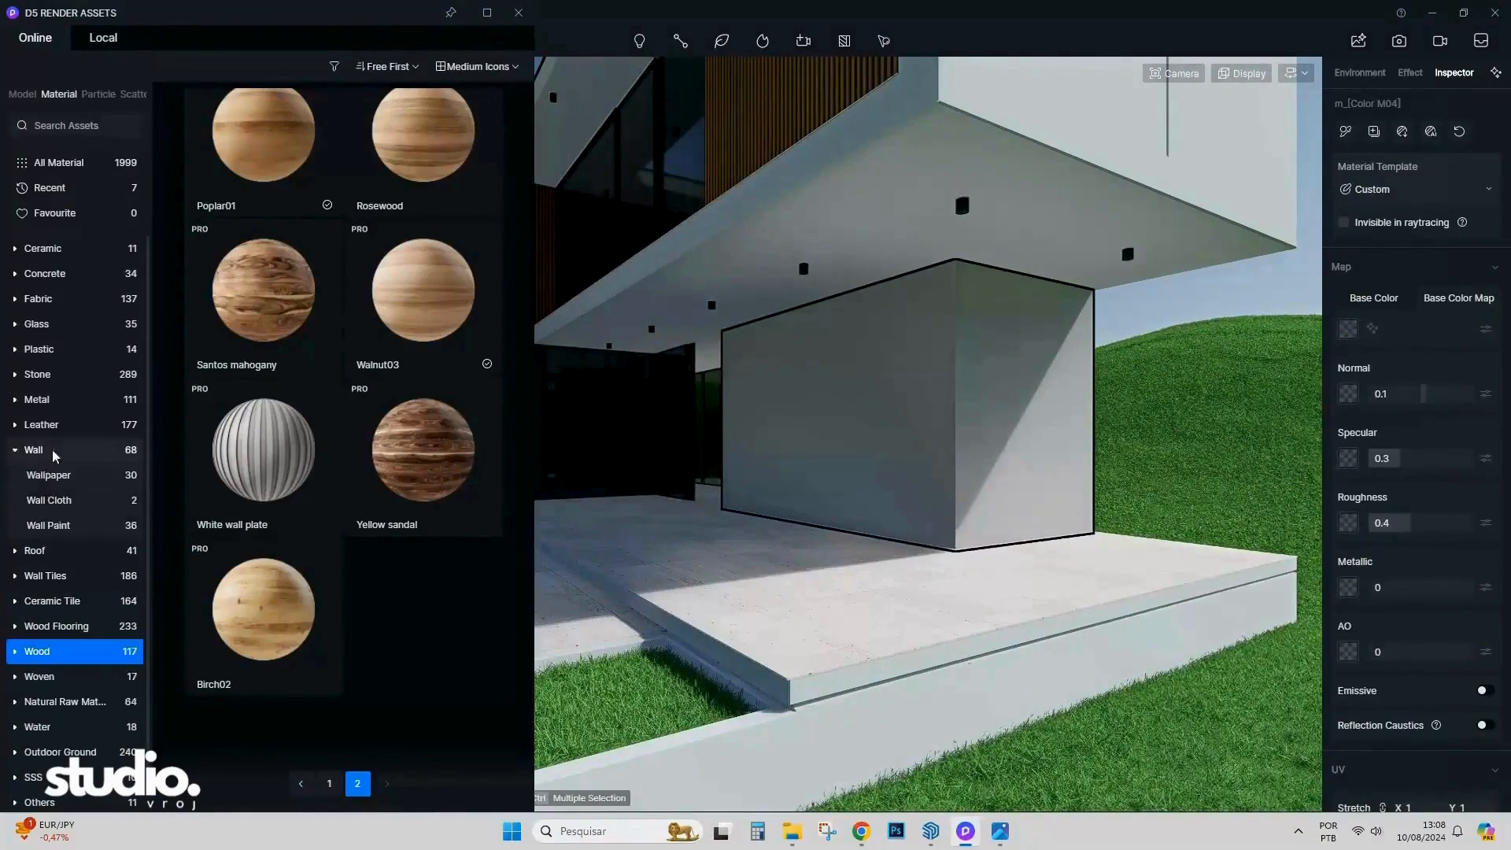
pyautogui.click(56, 527)
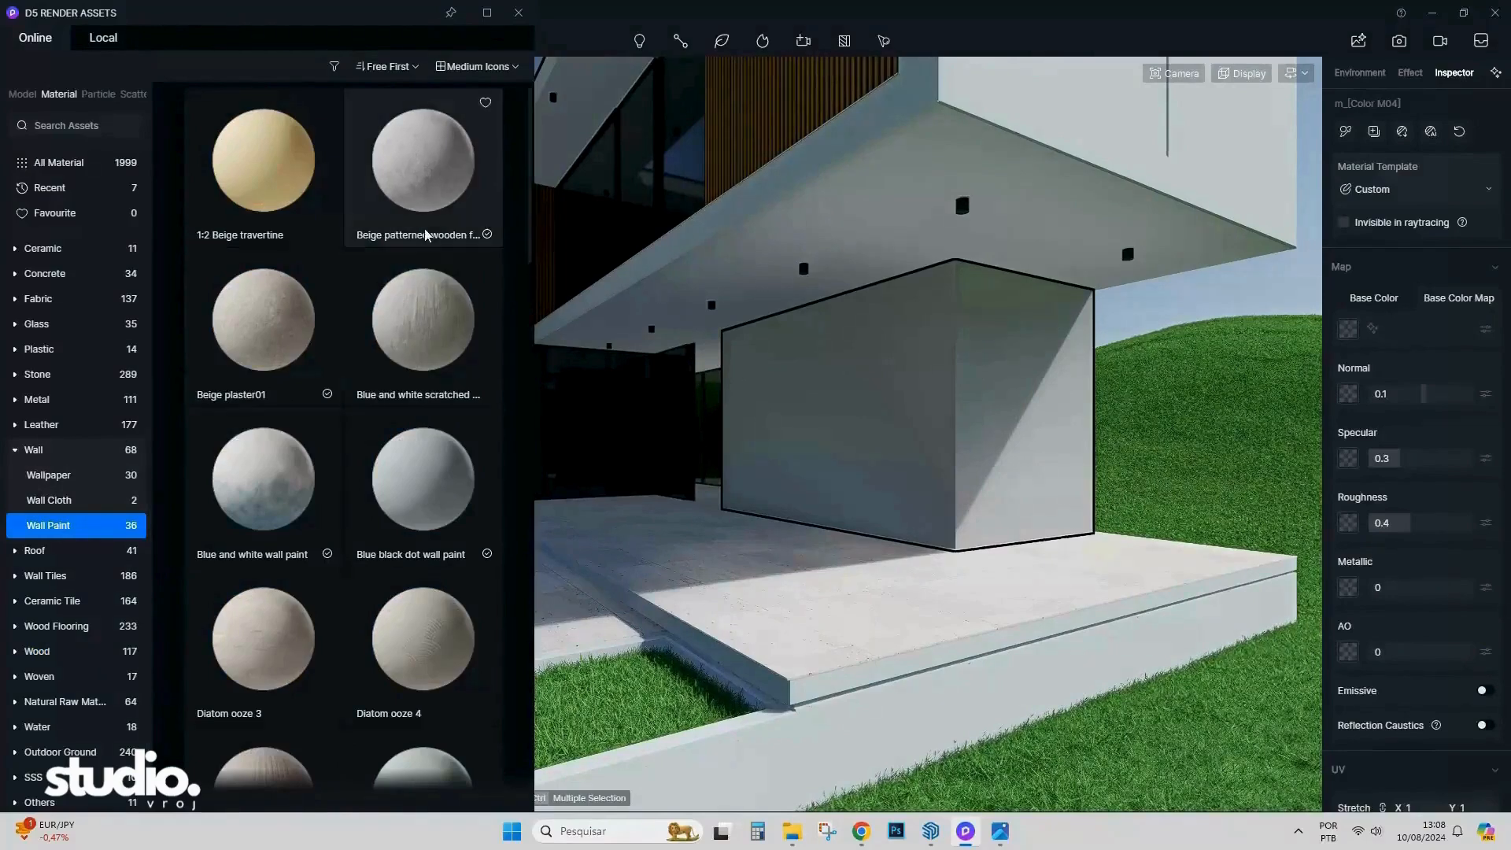
# Try the Beige patterned wooden floor material on the selected ground-floor wall.
pyautogui.click(431, 183)
pyautogui.moveTo(527, 254); pyautogui.dragTo(922, 431)
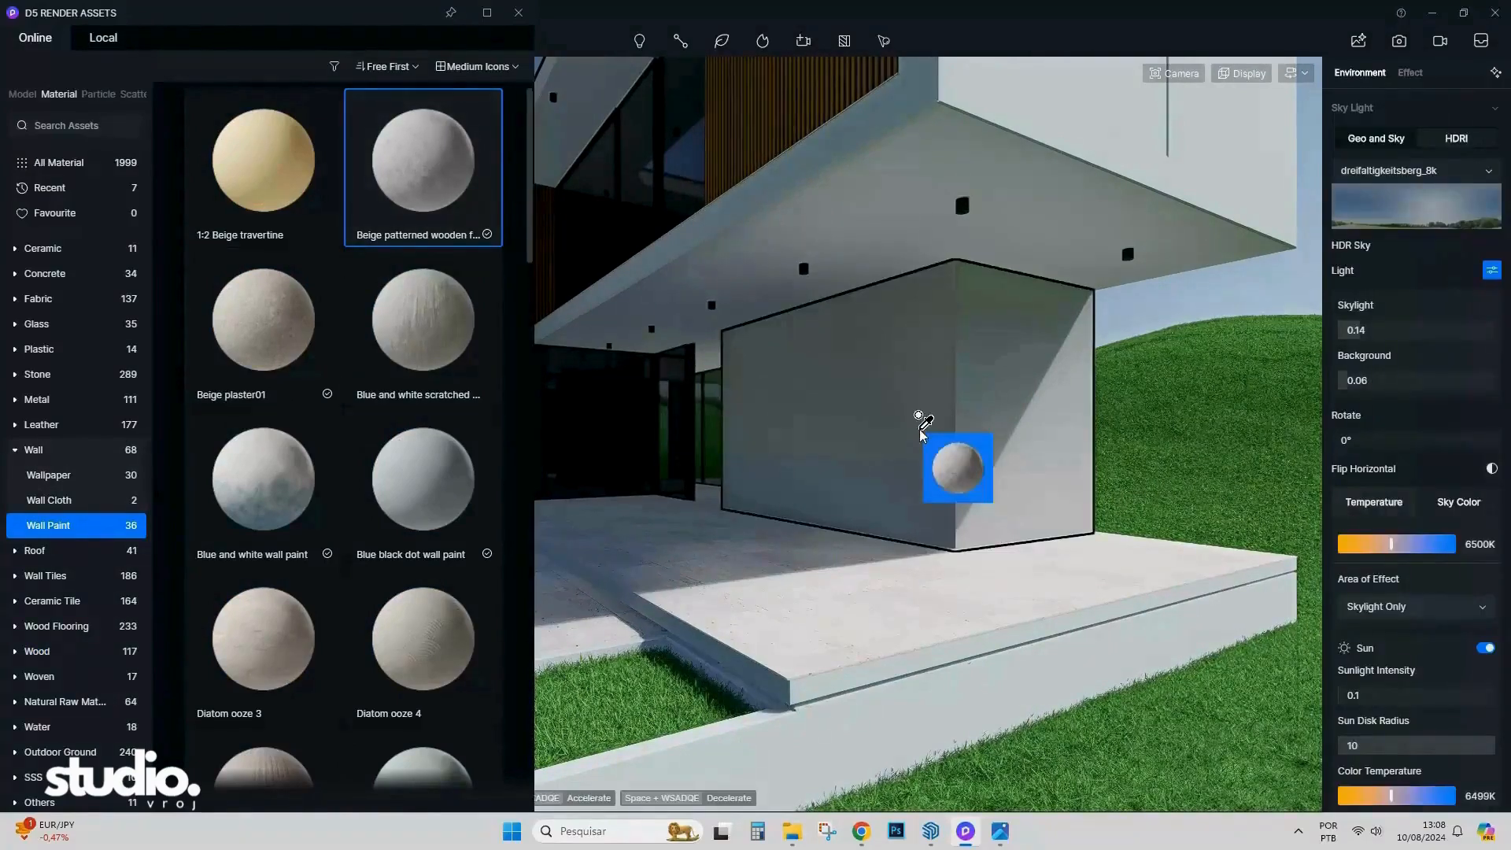
pyautogui.click(922, 432)
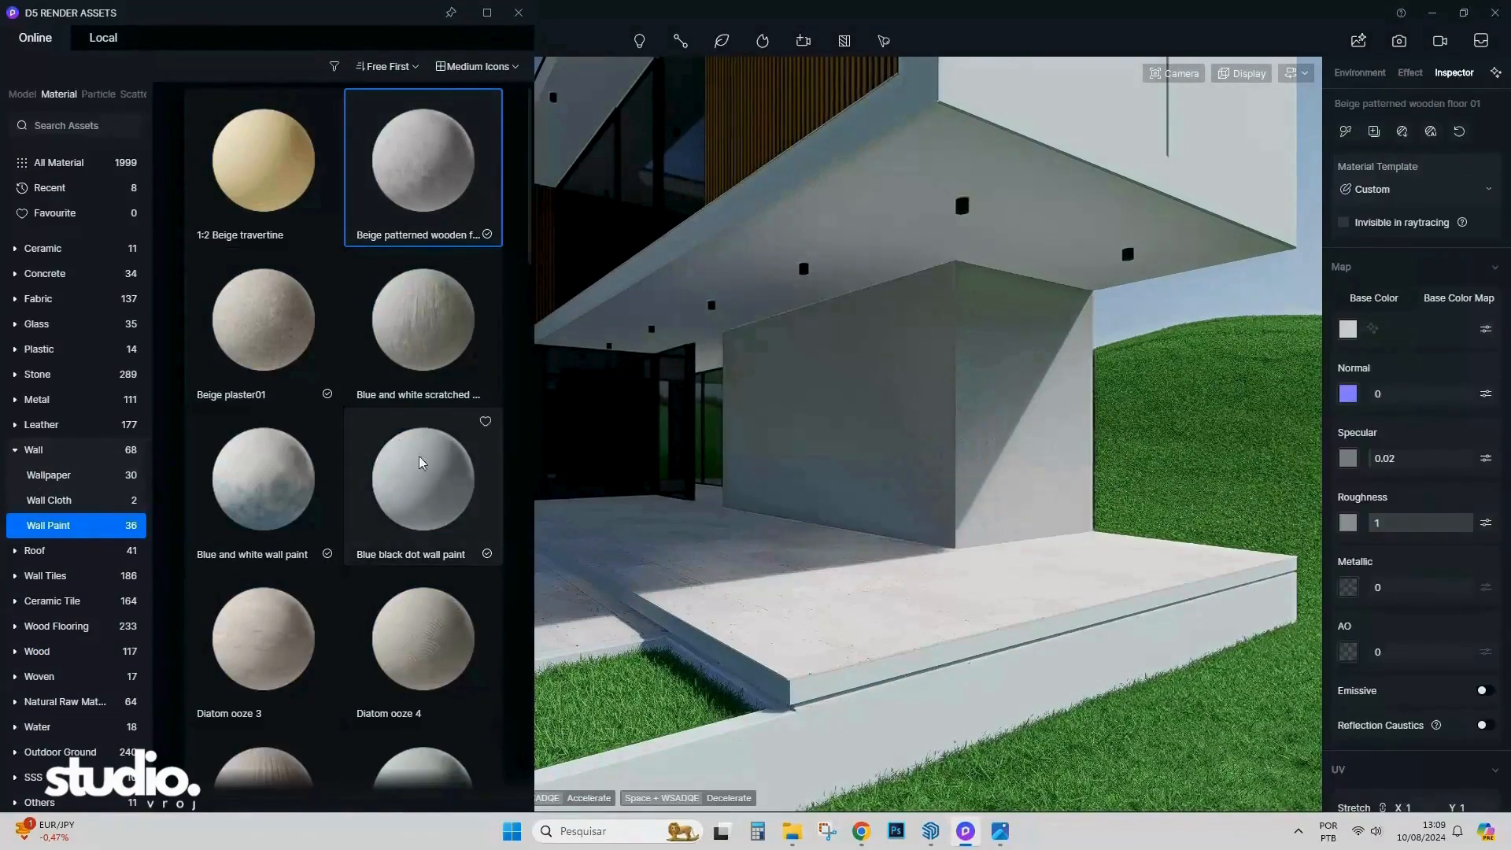
# Apply the Grey concave convex wall paint material to the ground-floor wall and close the asset library.
pyautogui.scroll(-5, 407, 479)
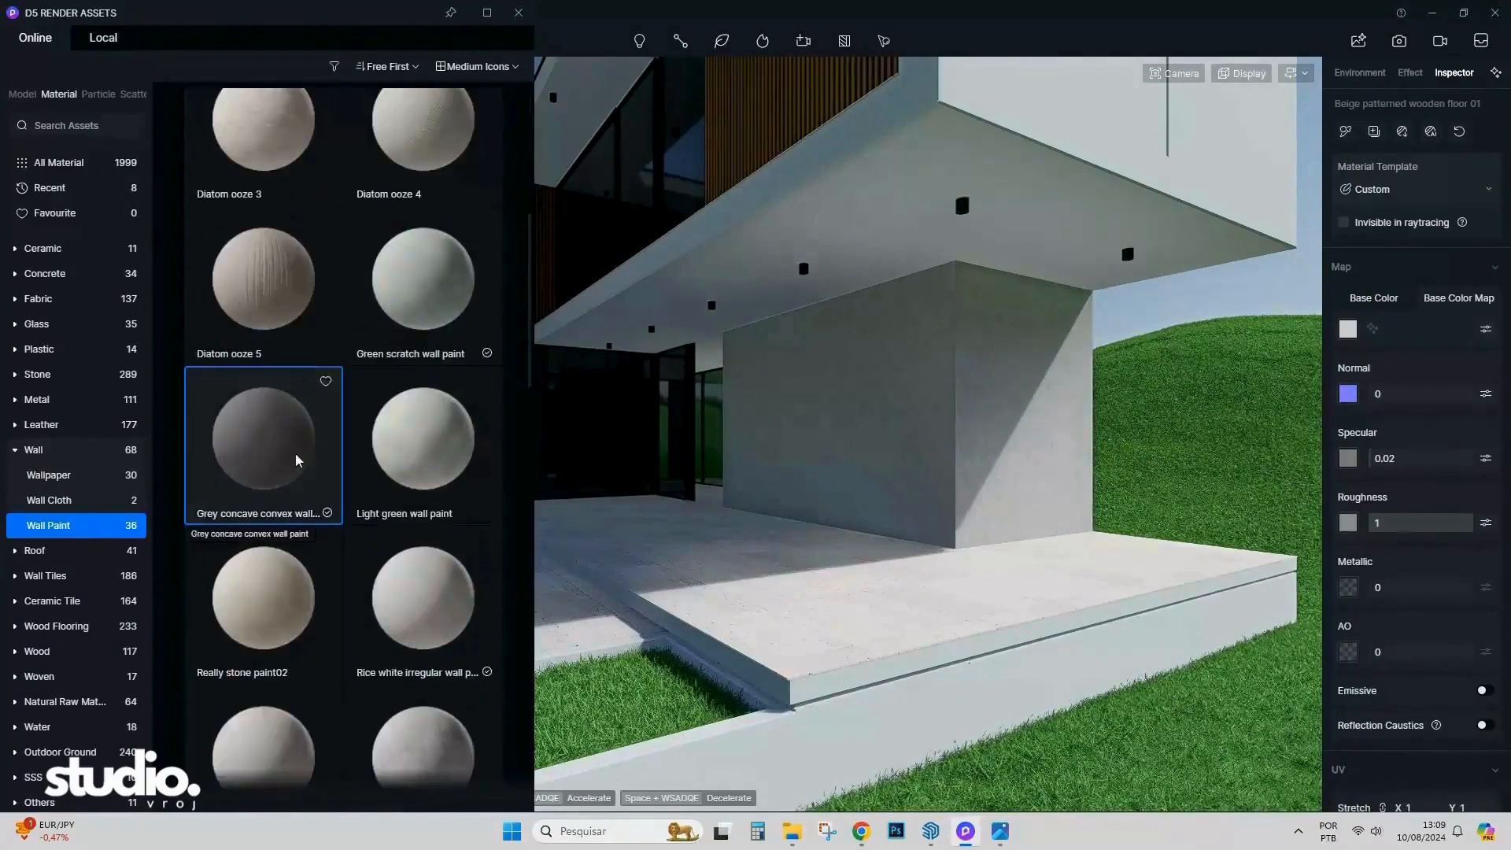
pyautogui.moveTo(264, 440); pyautogui.dragTo(982, 450)
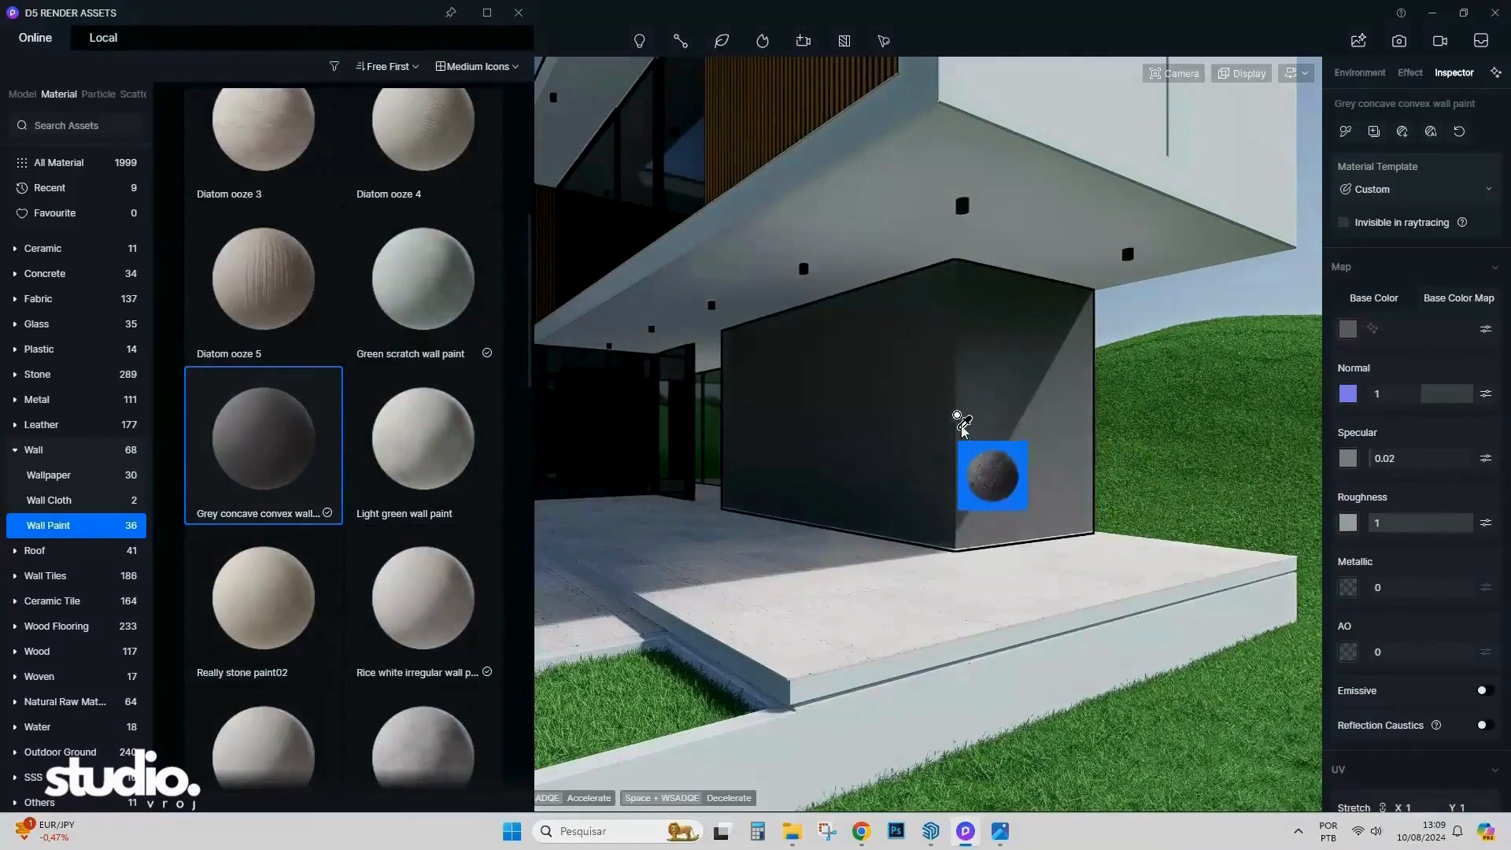
pyautogui.click(518, 13)
# Examine the grey wall paint's surface texture and scale up close, and leave material placement.
pyautogui.scroll(5, 968, 476)
pyautogui.moveTo(1031, 503); pyautogui.dragTo(1248, 499, button='right')
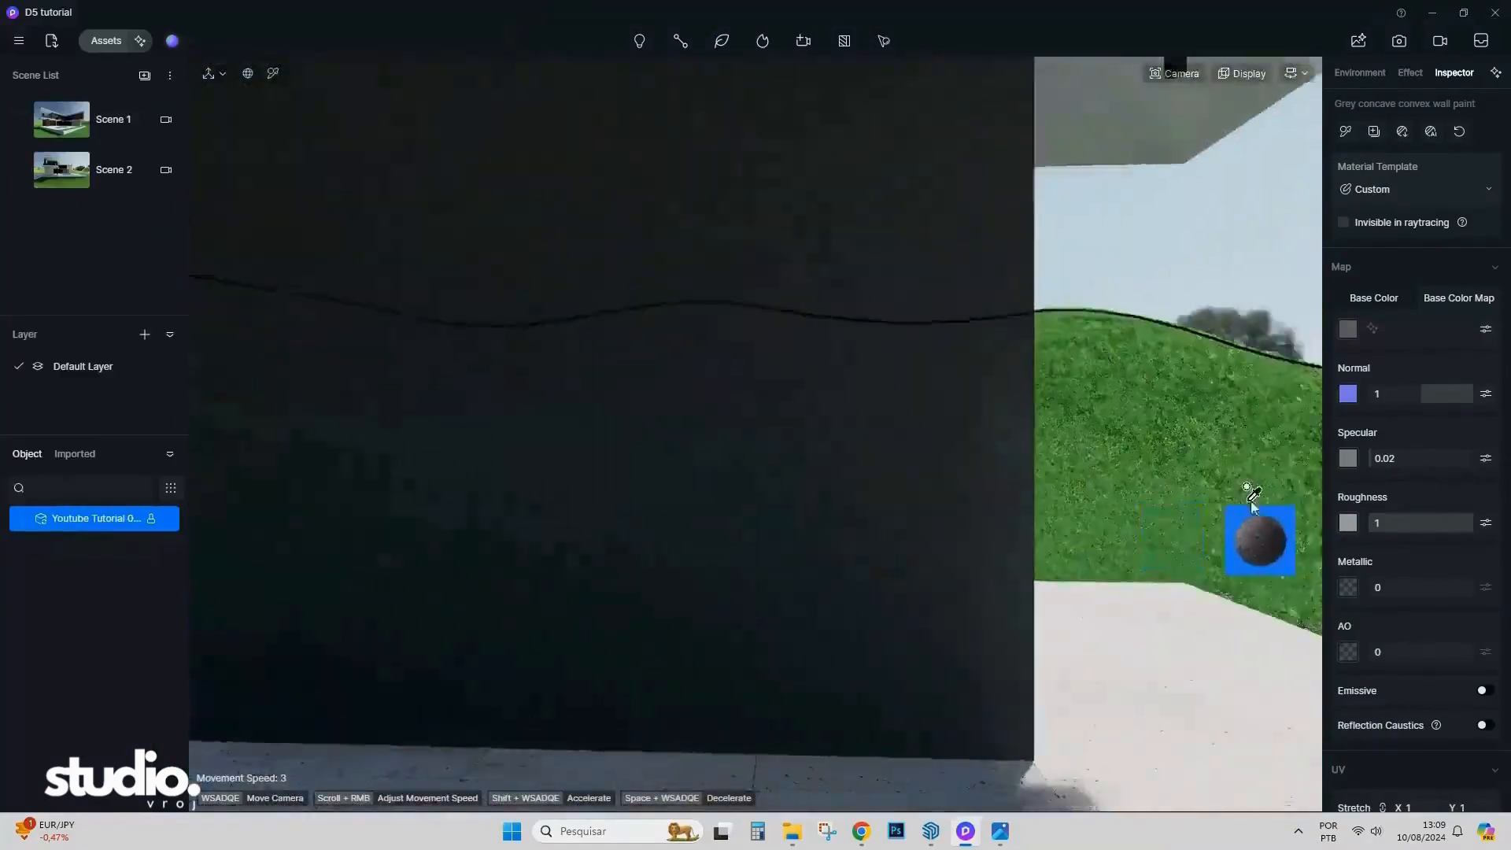
pyautogui.moveTo(1248, 499); pyautogui.dragTo(867, 505, button='middle')
pyautogui.moveTo(867, 505); pyautogui.dragTo(744, 514, button='right')
pyautogui.scroll(6, 686, 504)
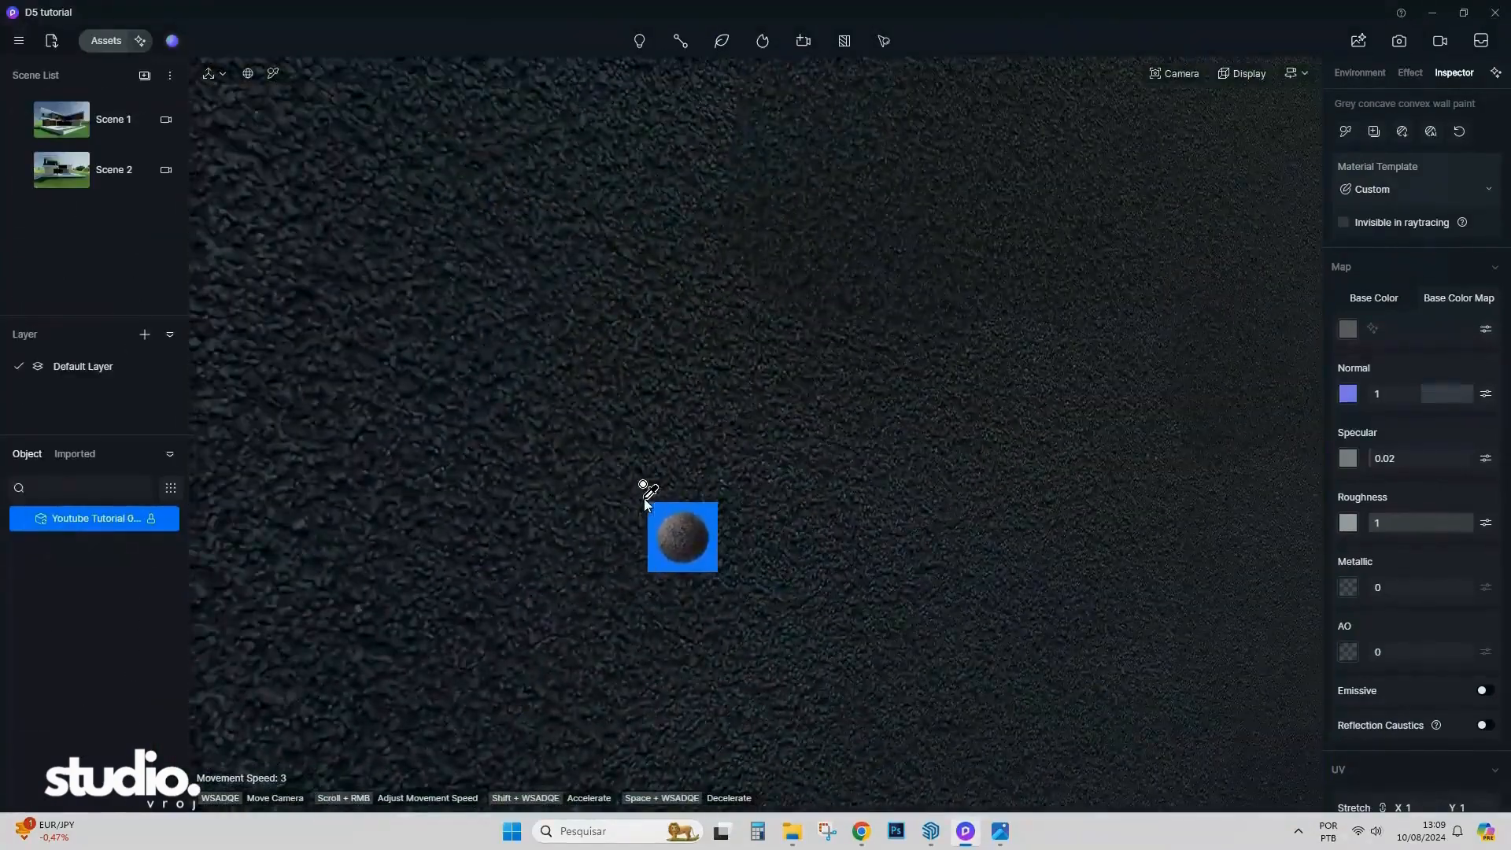
pyautogui.moveTo(645, 500); pyautogui.dragTo(505, 495, button='right')
pyautogui.scroll(-5, 475, 535)
pyautogui.scroll(-5, 811, 531)
pyautogui.press('Escape')
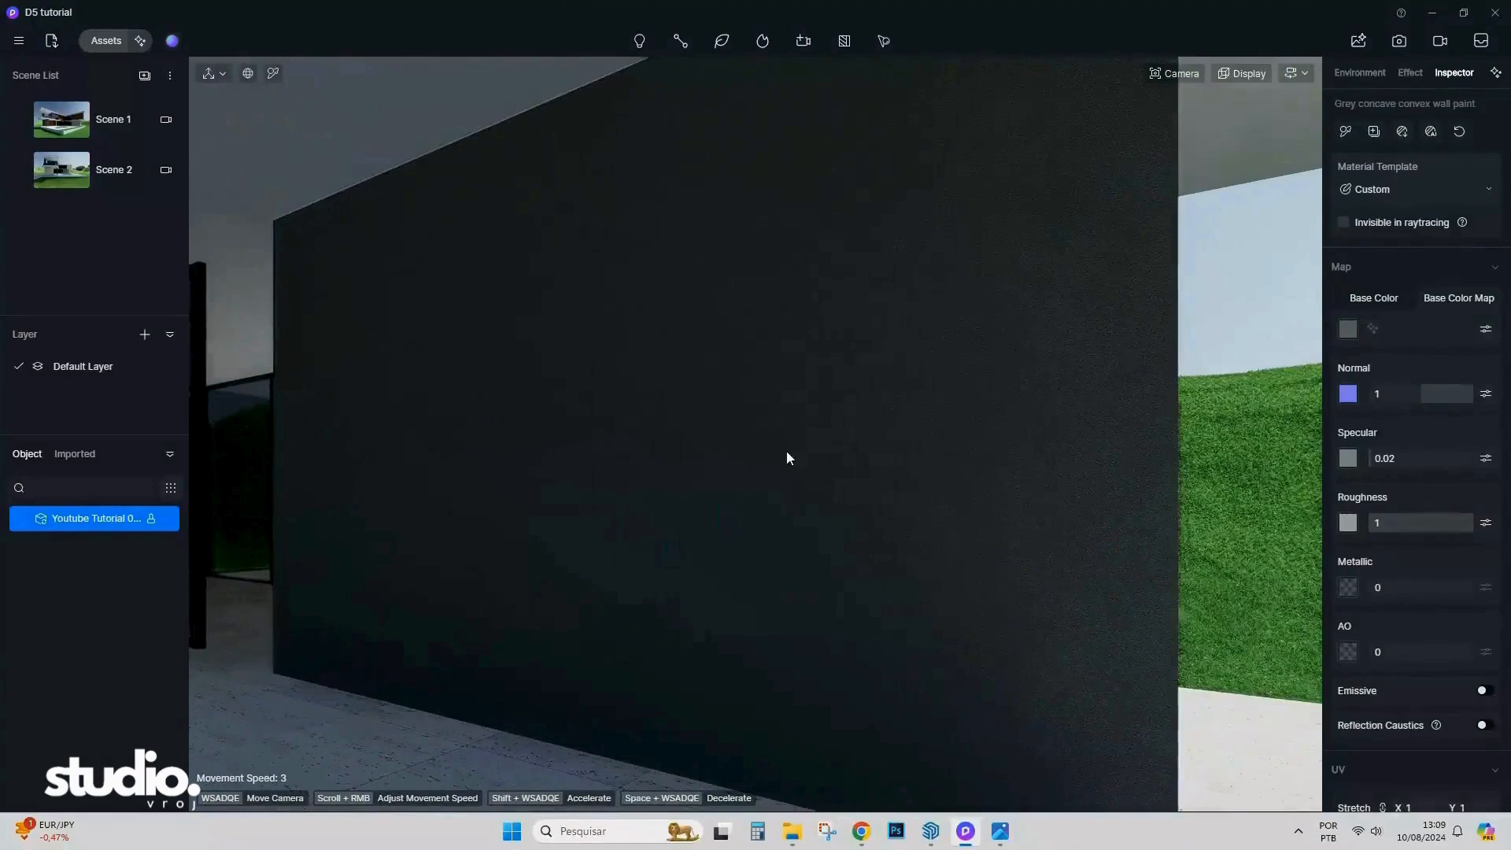
pyautogui.press('Escape')
# Set the grey wall paint's UV Stretch to 0.8 in X and Y and return to Scene 1.
pyautogui.click(872, 437)
pyautogui.scroll(-5, 1416, 572)
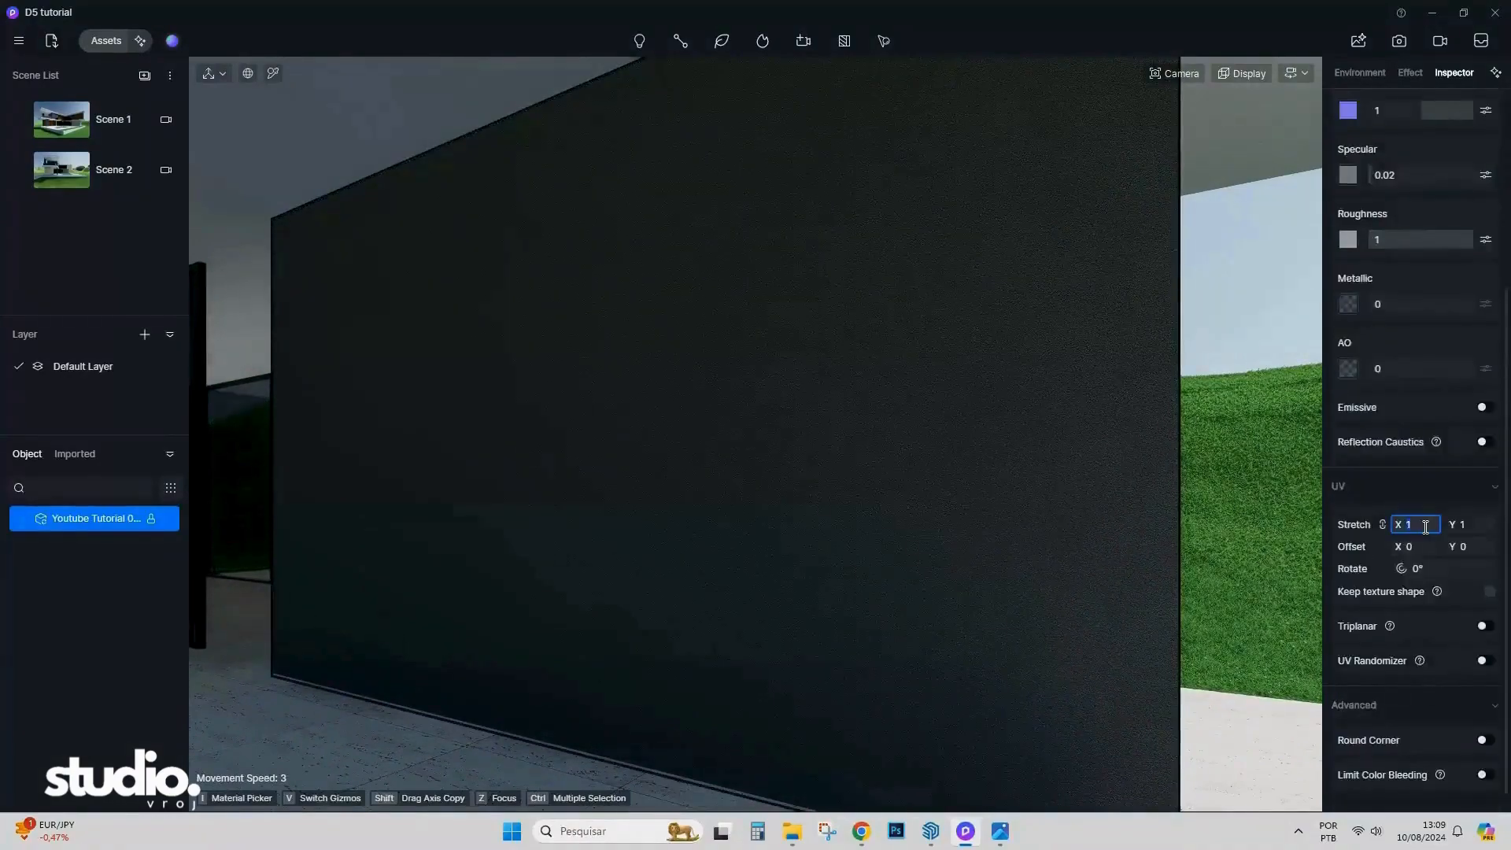
pyautogui.click(56, 119)
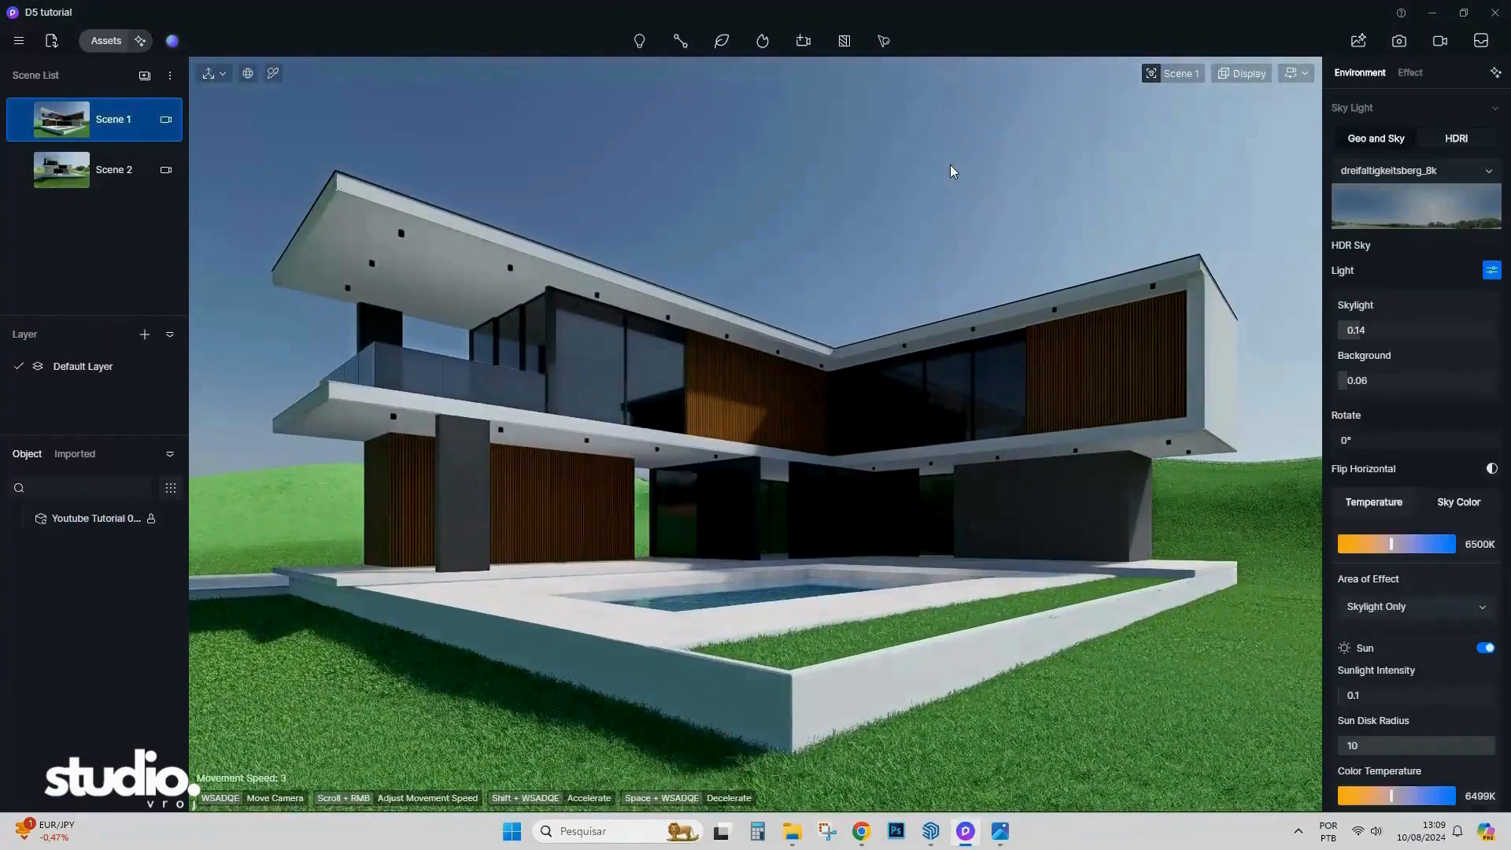
# Select the dark column and window frame material and inspect the column up close.
pyautogui.click(465, 513)
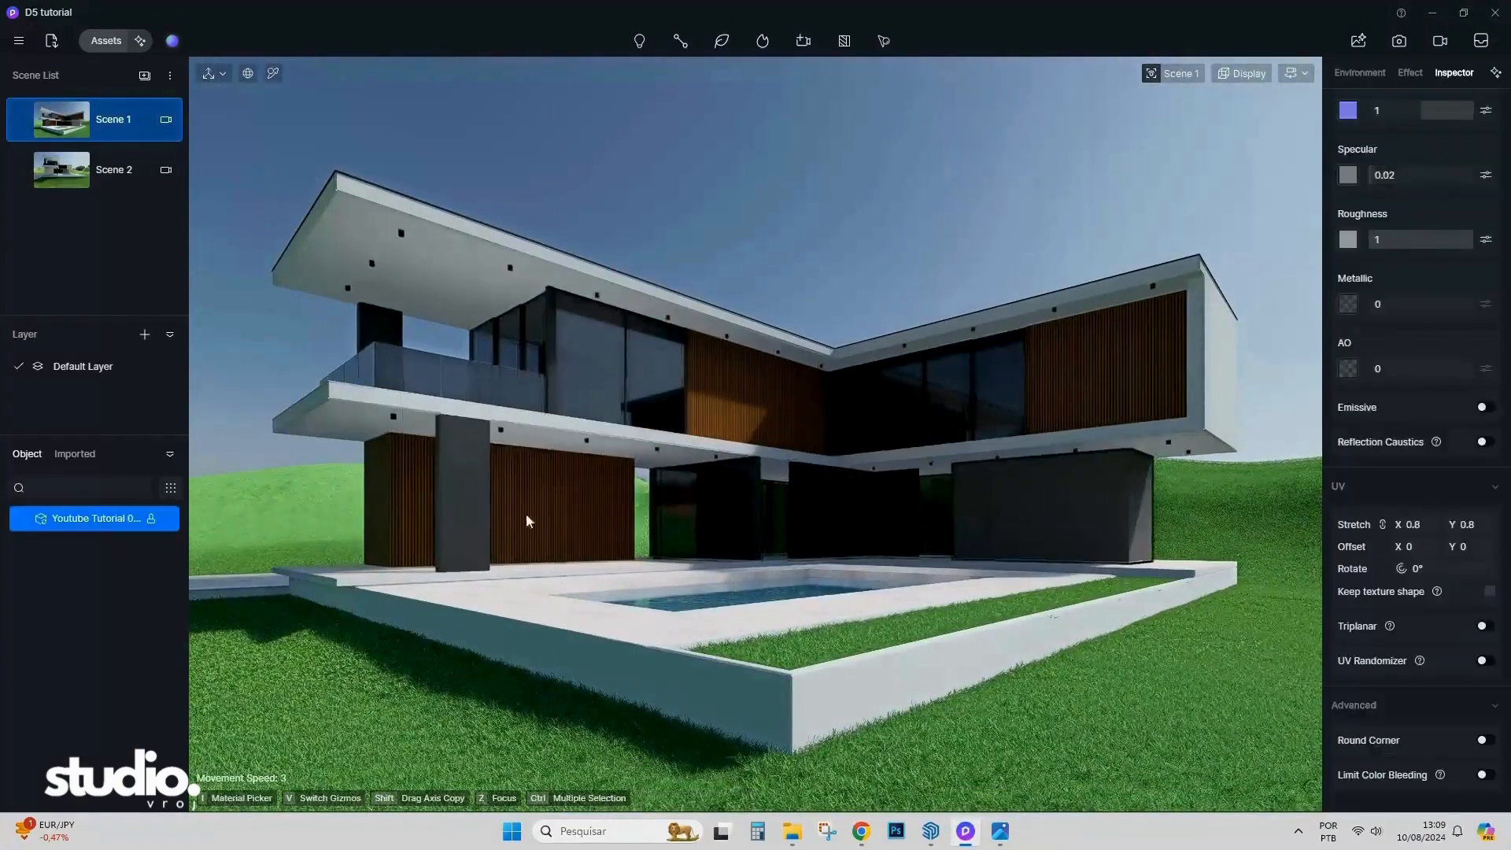
pyautogui.click(470, 506)
pyautogui.press('w')
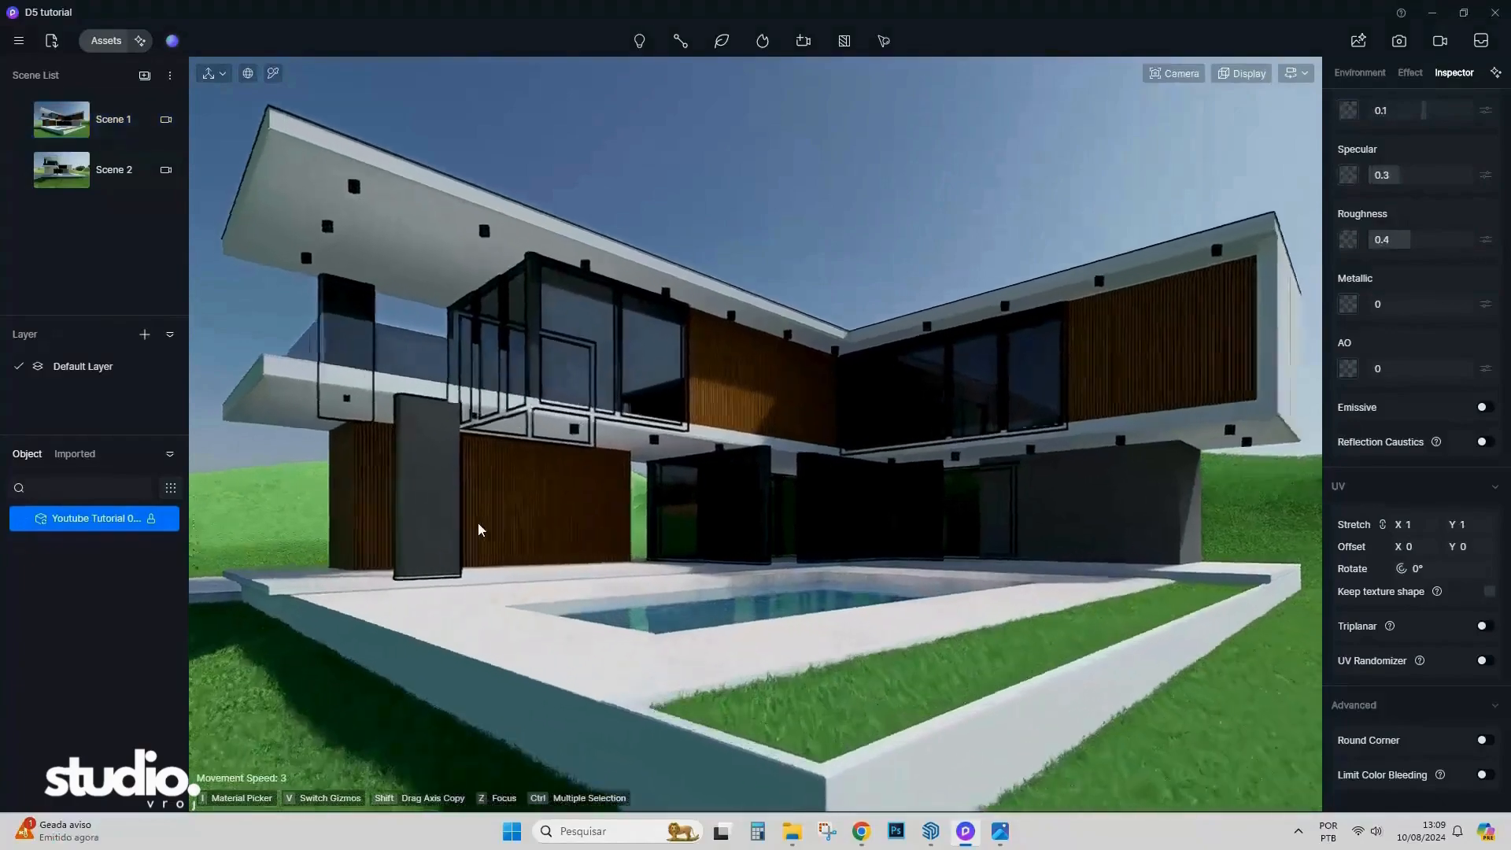
pyautogui.moveTo(478, 522); pyautogui.dragTo(574, 407, button='right')
# Pick the flat roof material, set its base color to H 0, S 0, V 28, and return to Scene 1.
pyautogui.press('i')
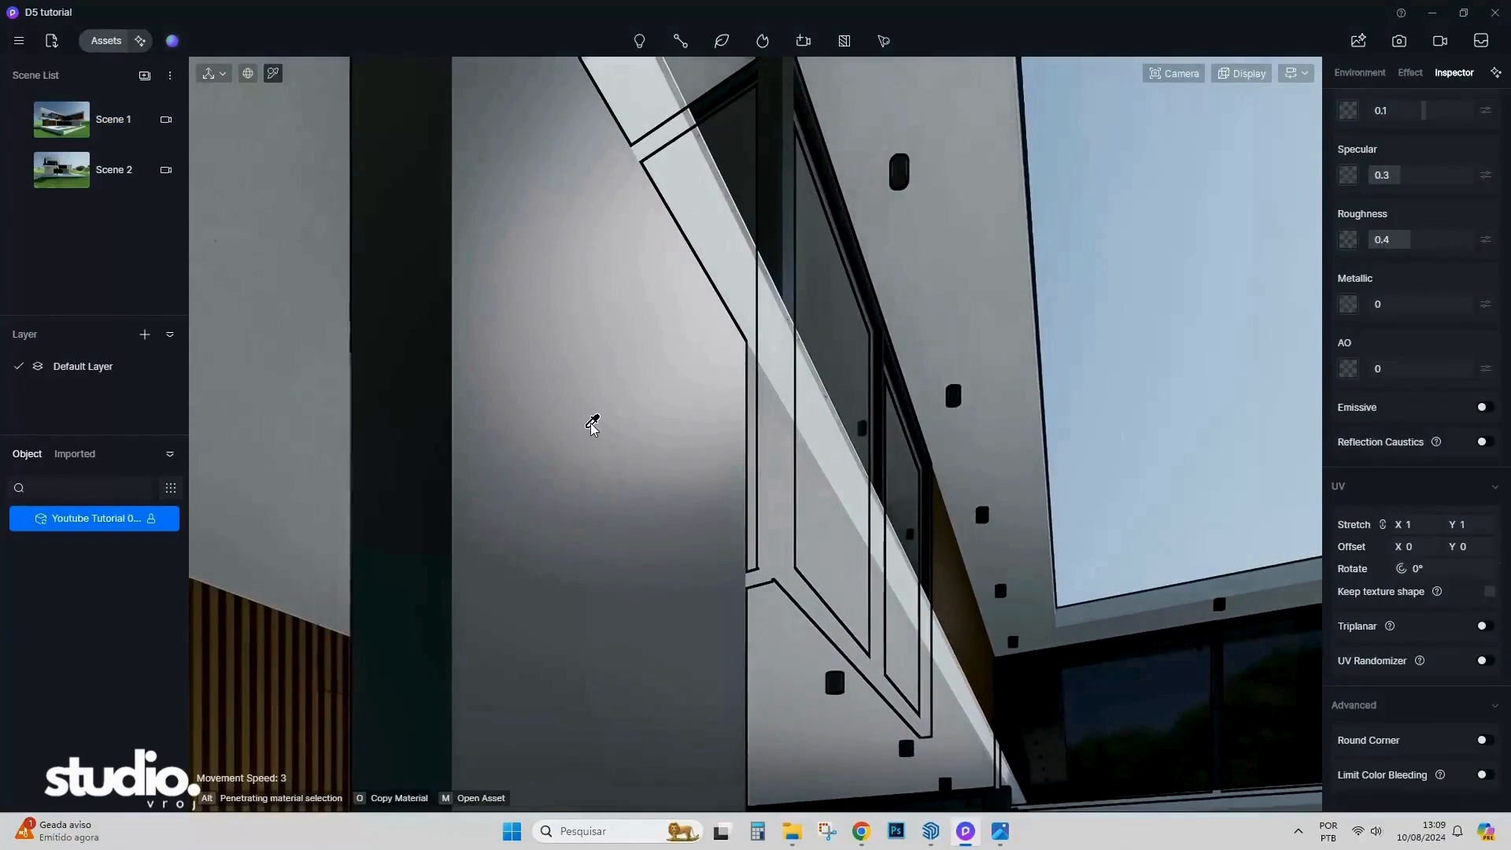
pyautogui.moveTo(677, 395); pyautogui.dragTo(708, 587, button='right')
pyautogui.press('s')
pyautogui.press('e')
pyautogui.press('s')
pyautogui.press('w')
pyautogui.press('e')
pyautogui.press('q')
pyautogui.press('s')
pyautogui.press('e')
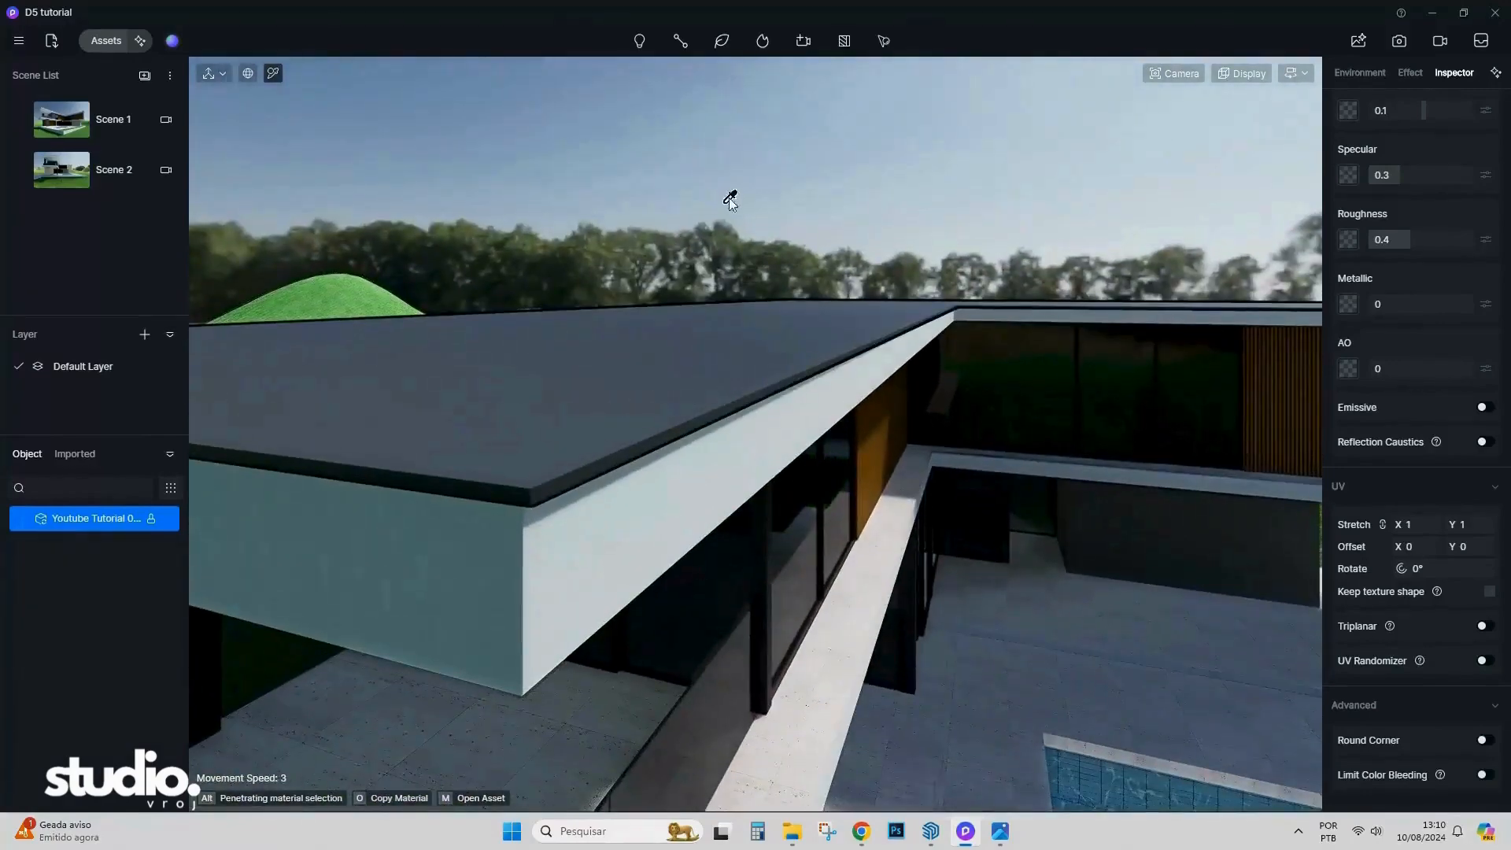
pyautogui.scroll(4, 1383, 348)
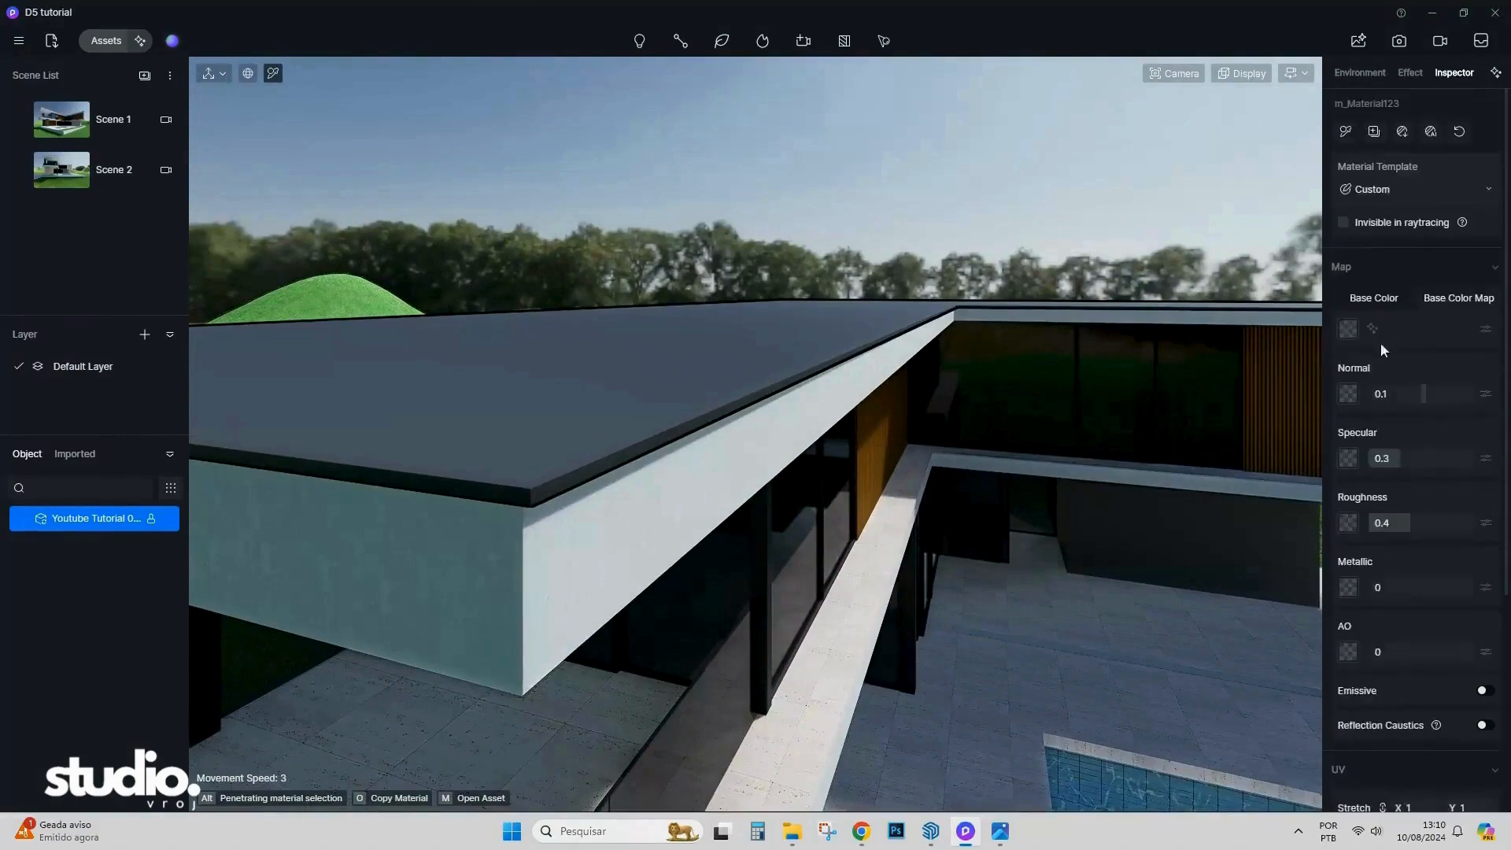
pyautogui.click(1348, 328)
pyautogui.moveTo(1338, 411); pyautogui.dragTo(1320, 432)
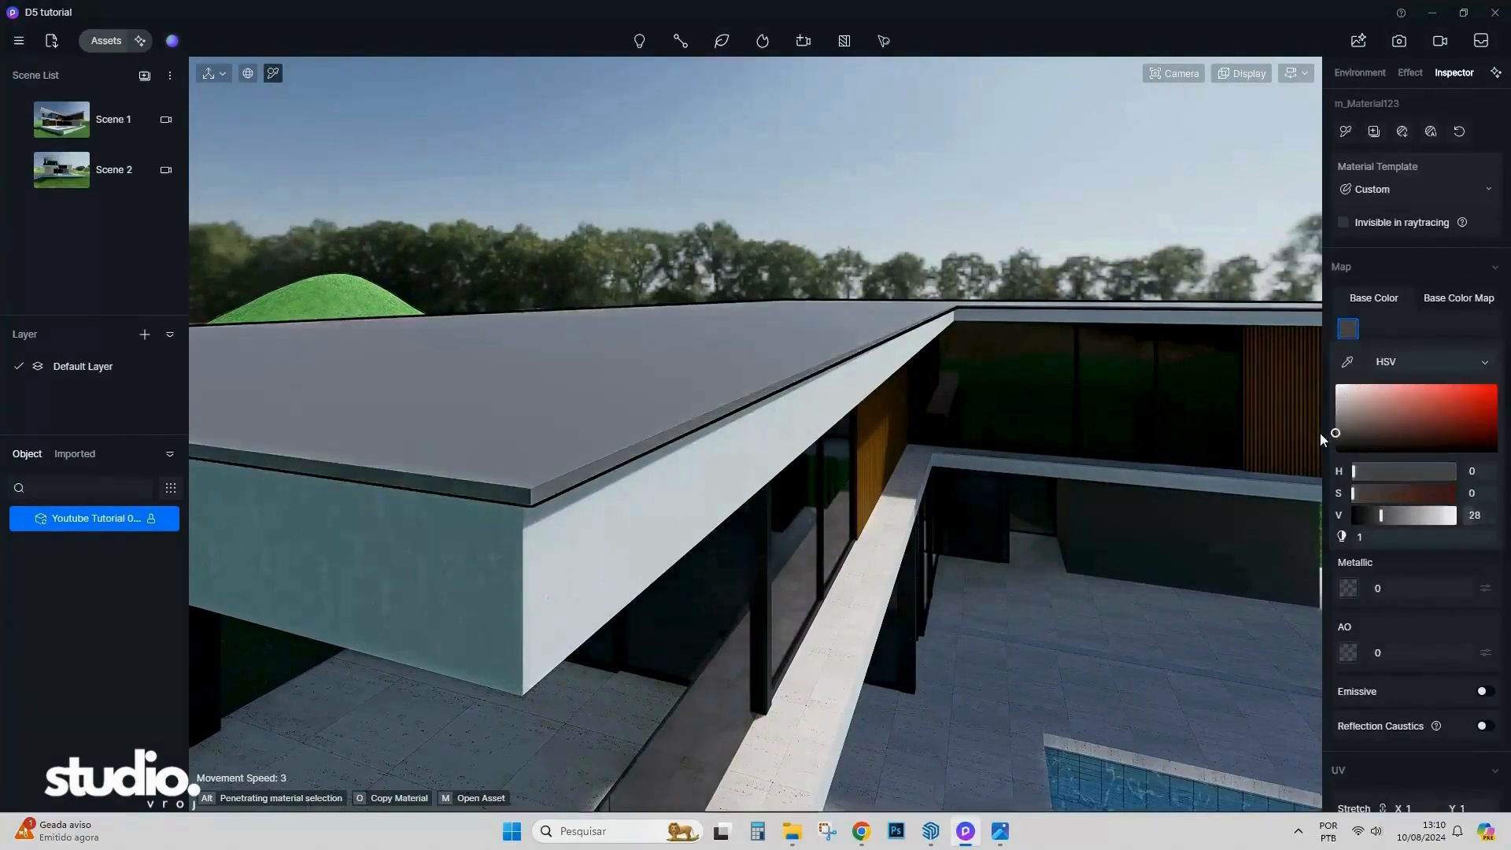
pyautogui.click(74, 128)
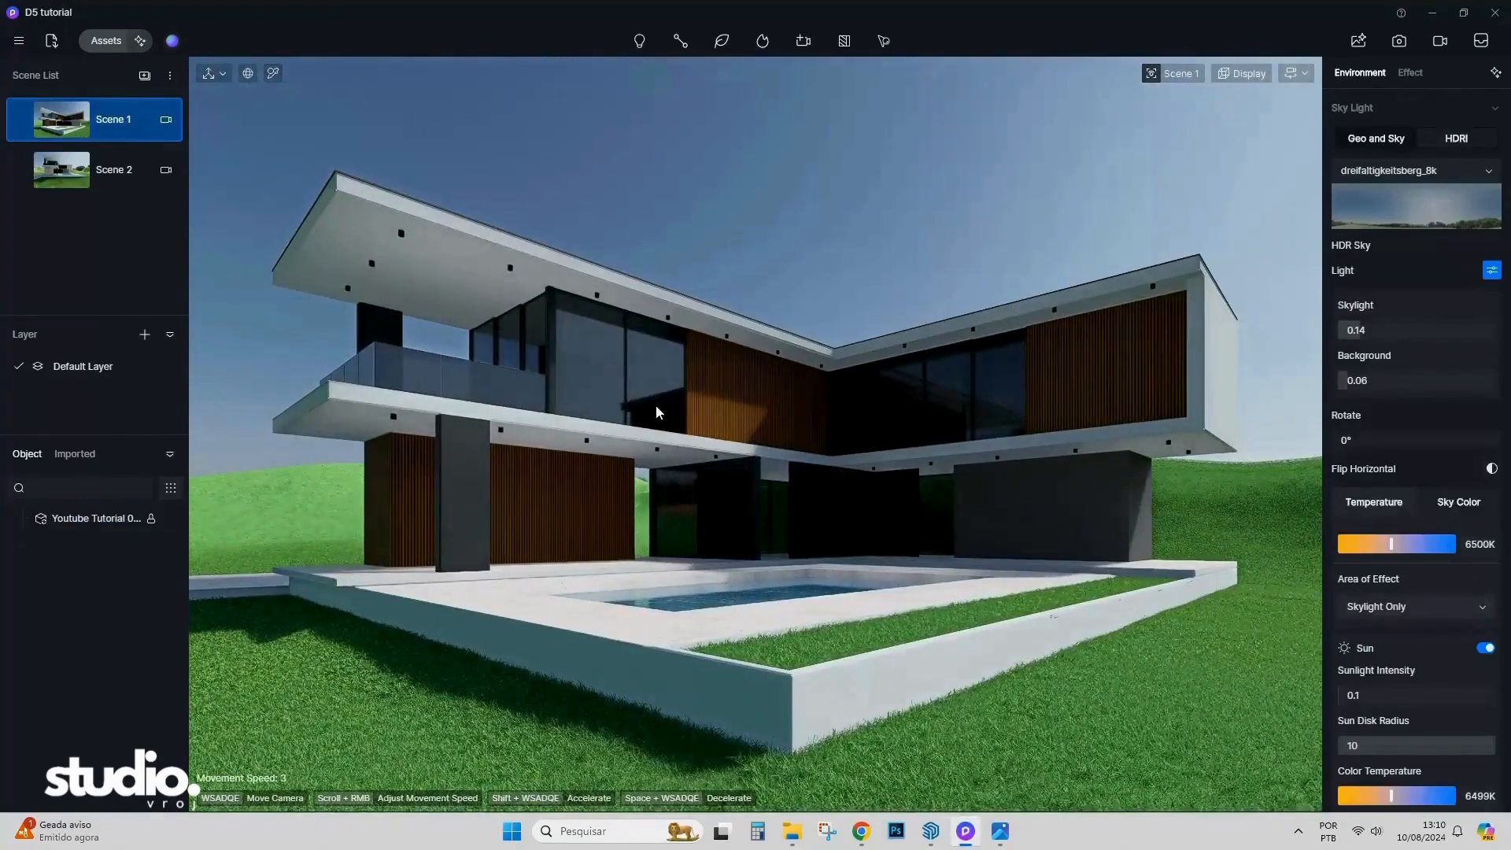
# Select the upper-floor window glass material and inspect the glazing up close.
pyautogui.click(595, 351)
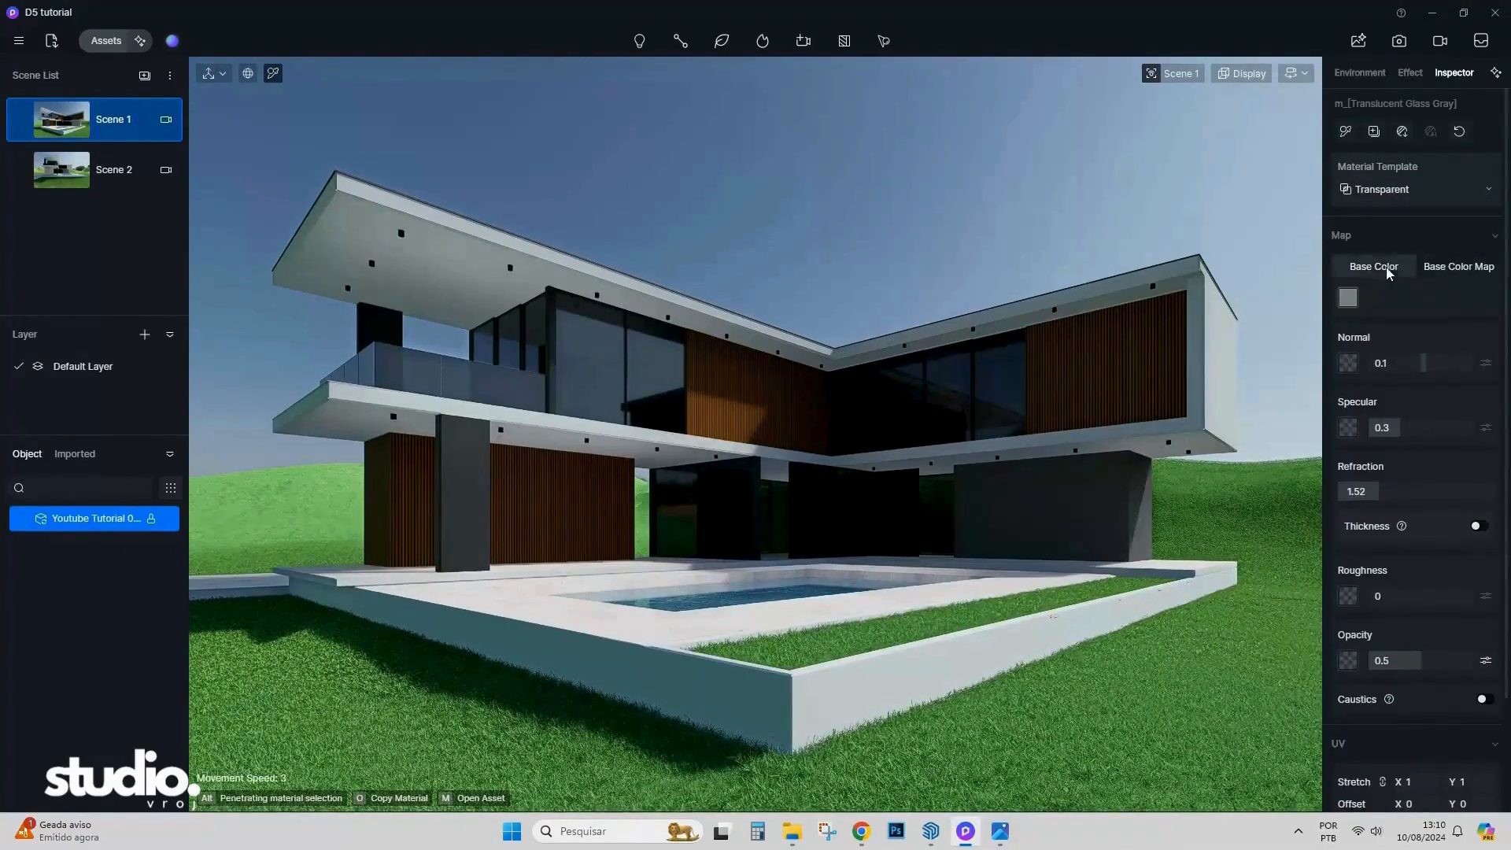
pyautogui.scroll(5, 594, 358)
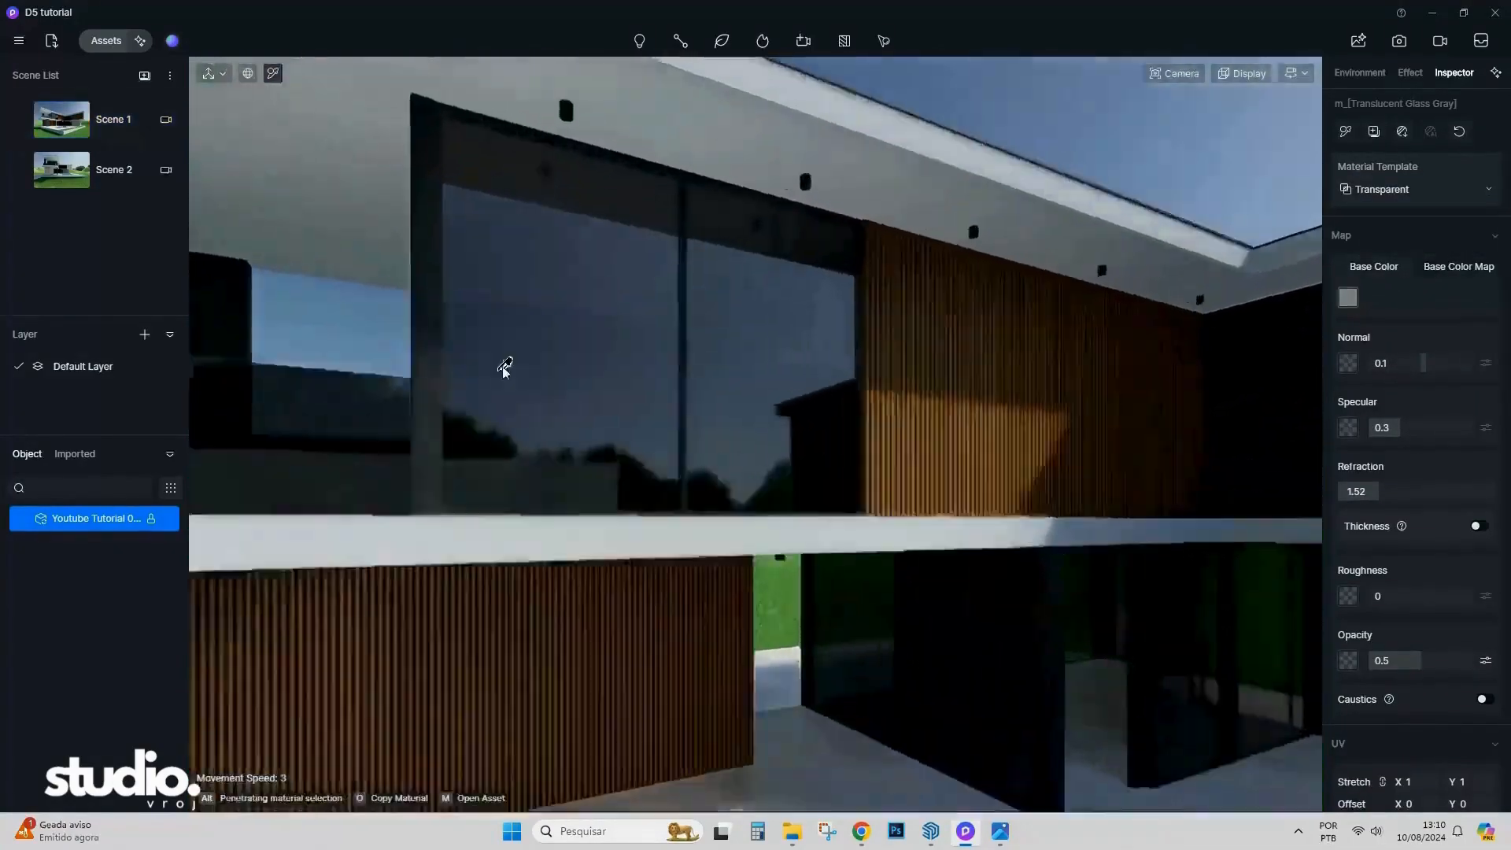
pyautogui.scroll(4, 505, 368)
# Try lightening the base color of the soffit spotlight's material to V 45, and undo the change.
pyautogui.moveTo(448, 412); pyautogui.dragTo(745, 193, button='right')
pyautogui.scroll(-3, 696, 374)
pyautogui.scroll(-3, 712, 513)
pyautogui.scroll(-3, 747, 481)
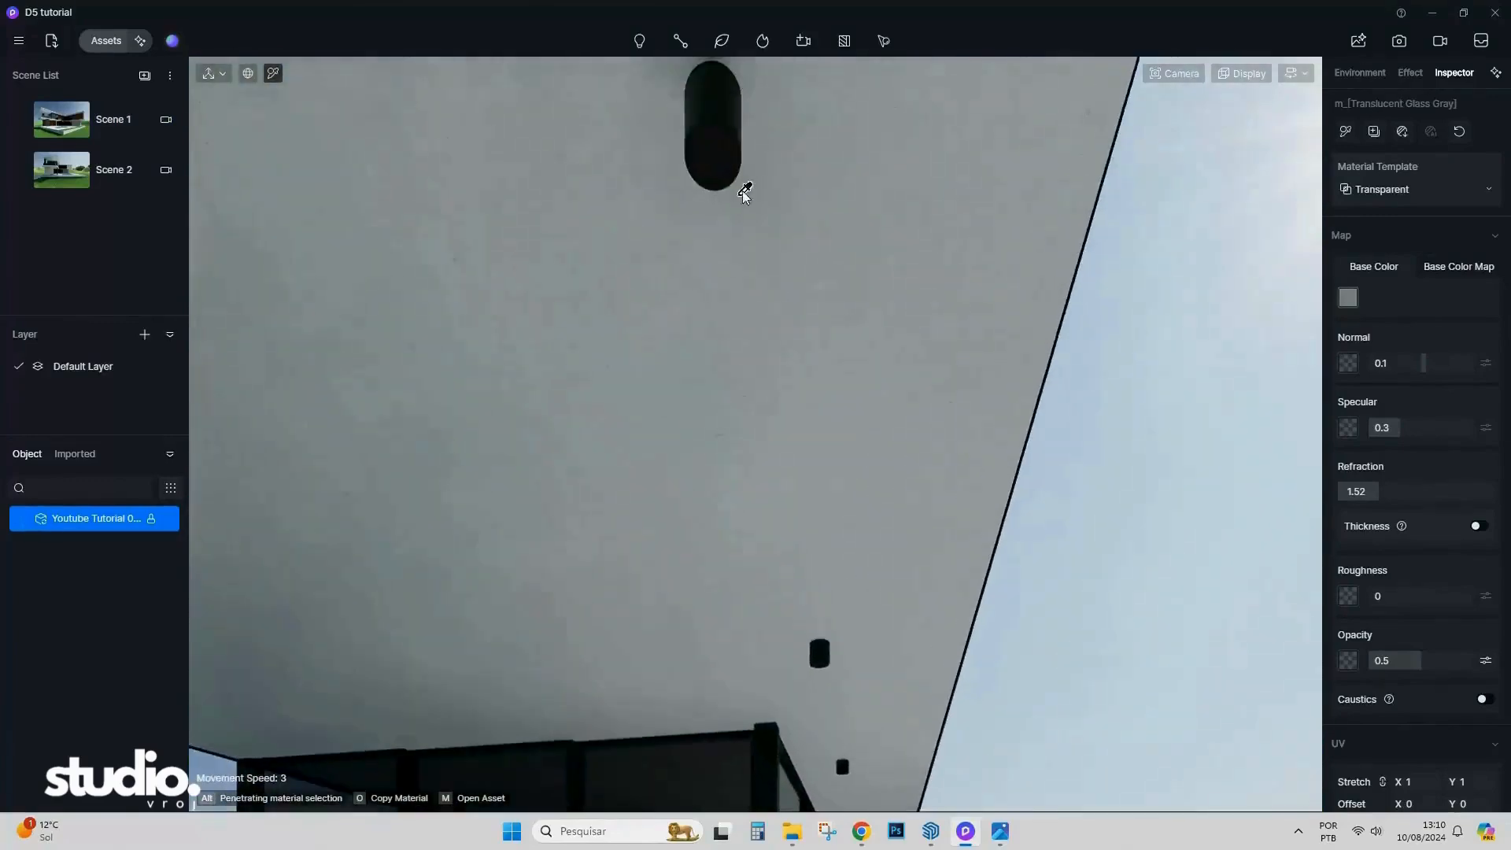
pyautogui.click(719, 157)
pyautogui.click(1348, 329)
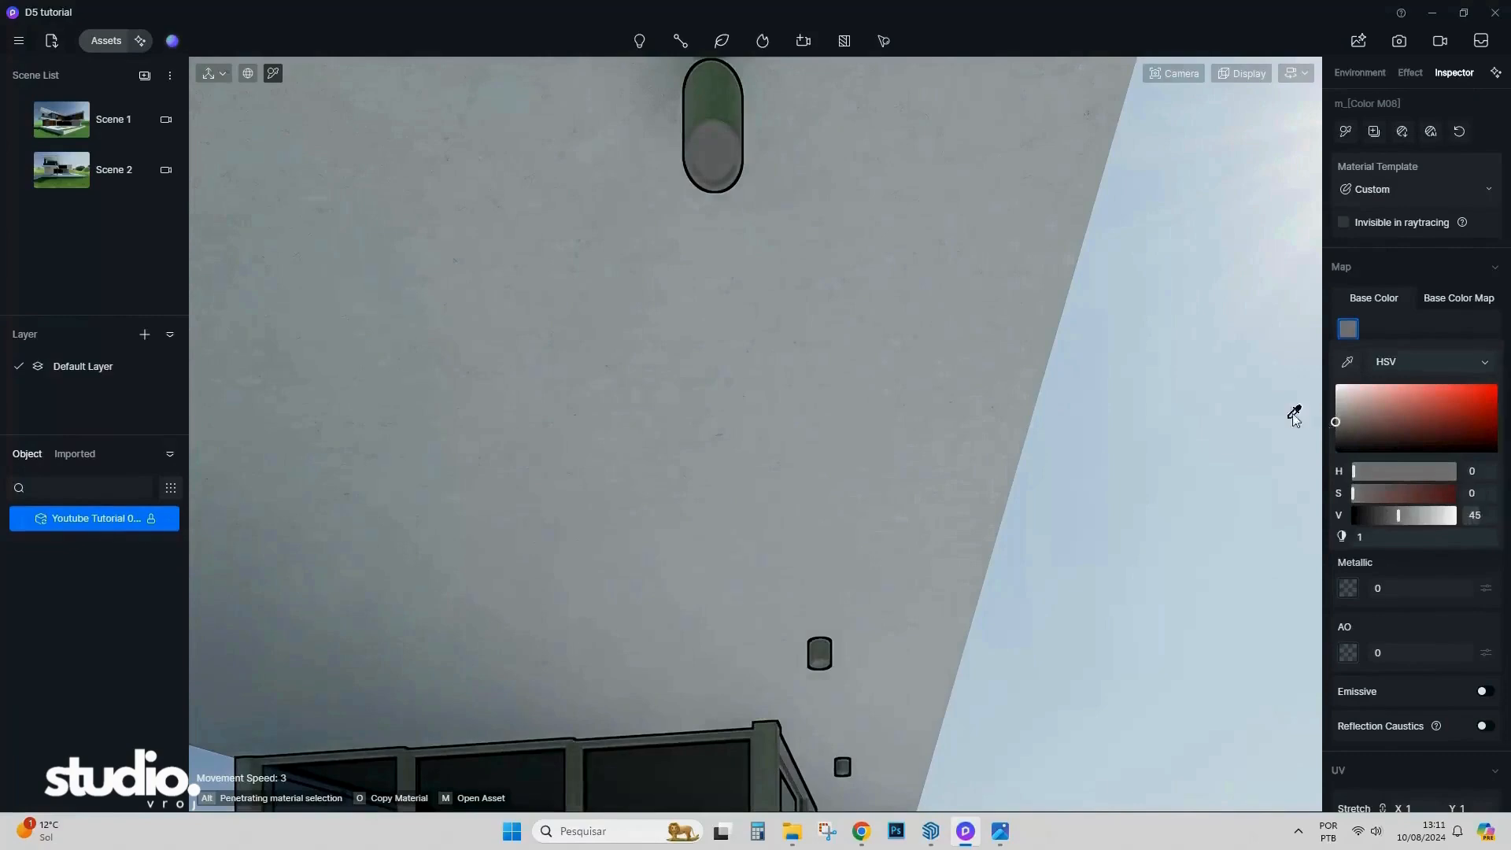
pyautogui.hotkey('ctrl', 'z')
pyautogui.press('Escape')
# Examine the cylindrical spotlight and its neighbours on the underside of the roof overhang.
pyautogui.click(702, 122)
pyautogui.click(712, 119)
pyautogui.click(718, 116)
pyautogui.scroll(-3, 820, 290)
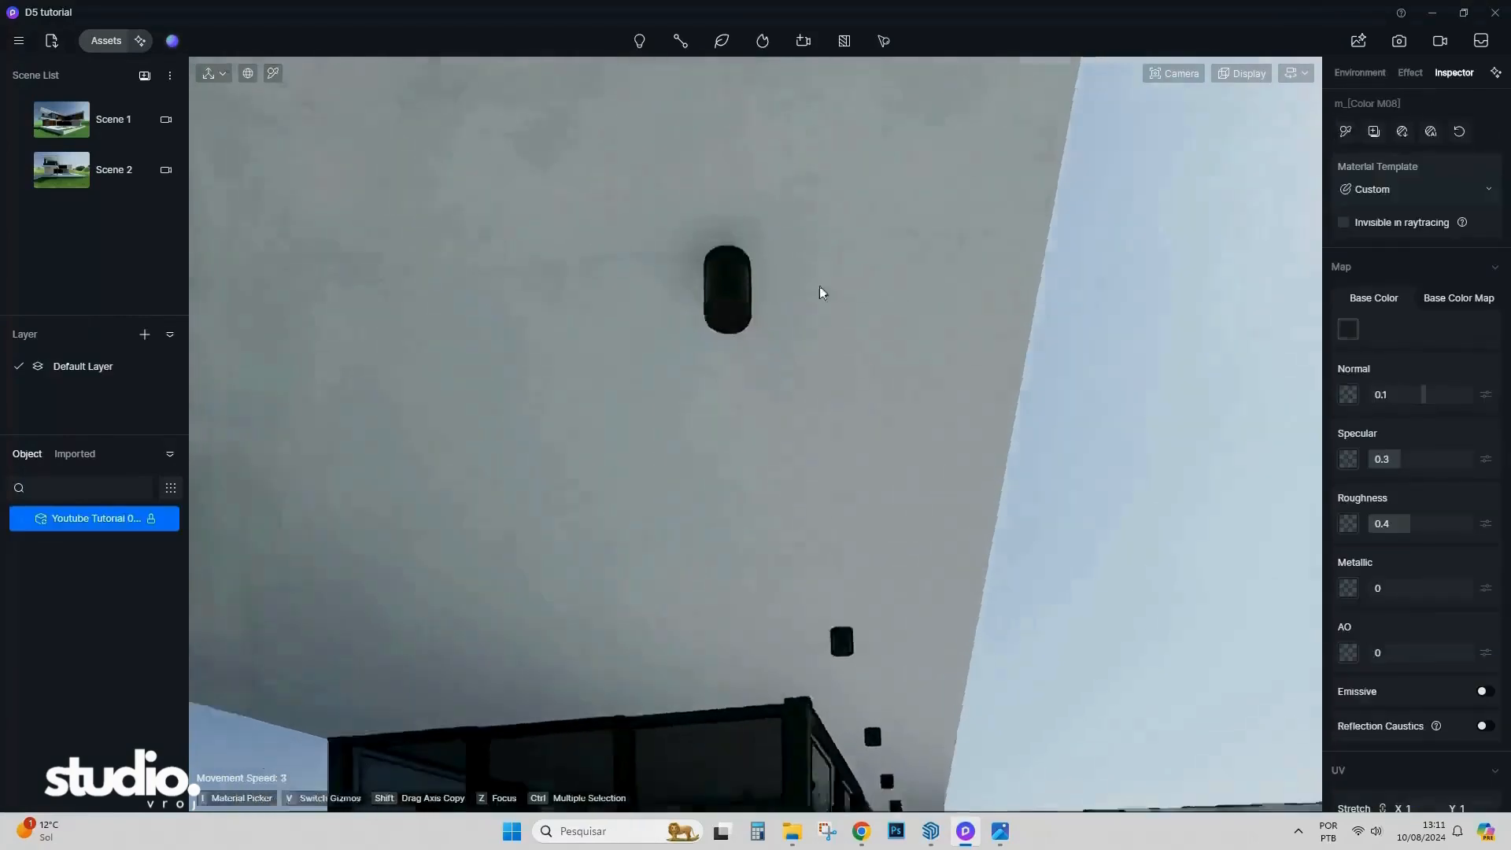
pyautogui.scroll(-4, 819, 292)
pyautogui.moveTo(819, 292); pyautogui.dragTo(727, 315, button='right')
pyautogui.scroll(3, 725, 311)
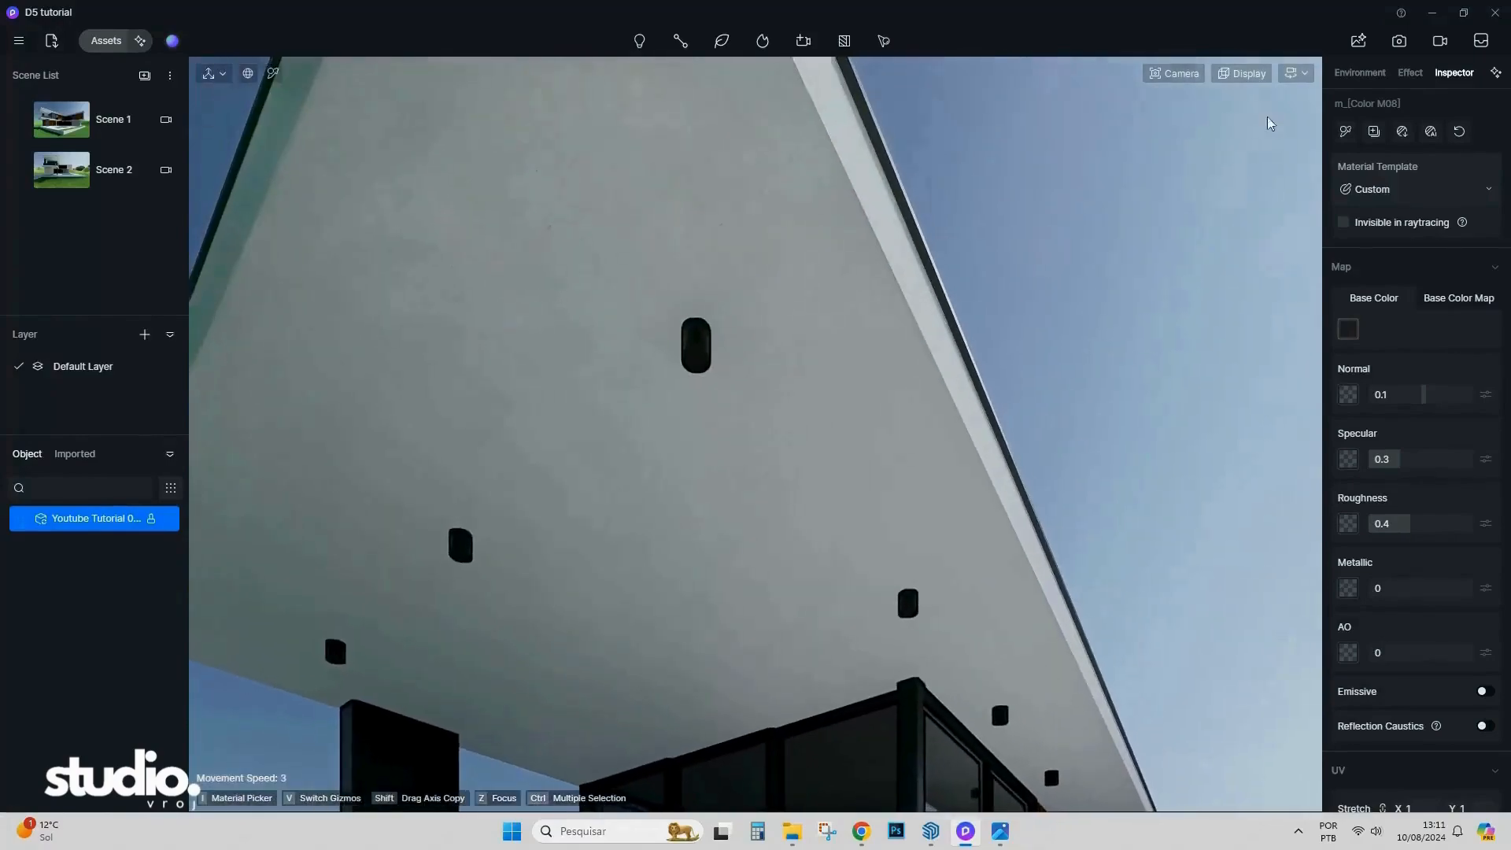
pyautogui.click(1183, 70)
pyautogui.click(1143, 418)
pyautogui.moveTo(830, 470)
pyautogui.mouseDown(button='right')
pyautogui.moveTo(819, 477)
pyautogui.moveTo(1013, 669)
pyautogui.moveTo(839, 535)
pyautogui.moveTo(825, 469)
pyautogui.mouseUp(button='right')
# Switch to SketchUp and open the soffit spotlight under the roof overhang for editing.
pyautogui.click(931, 831)
pyautogui.scroll(6, 613, 248)
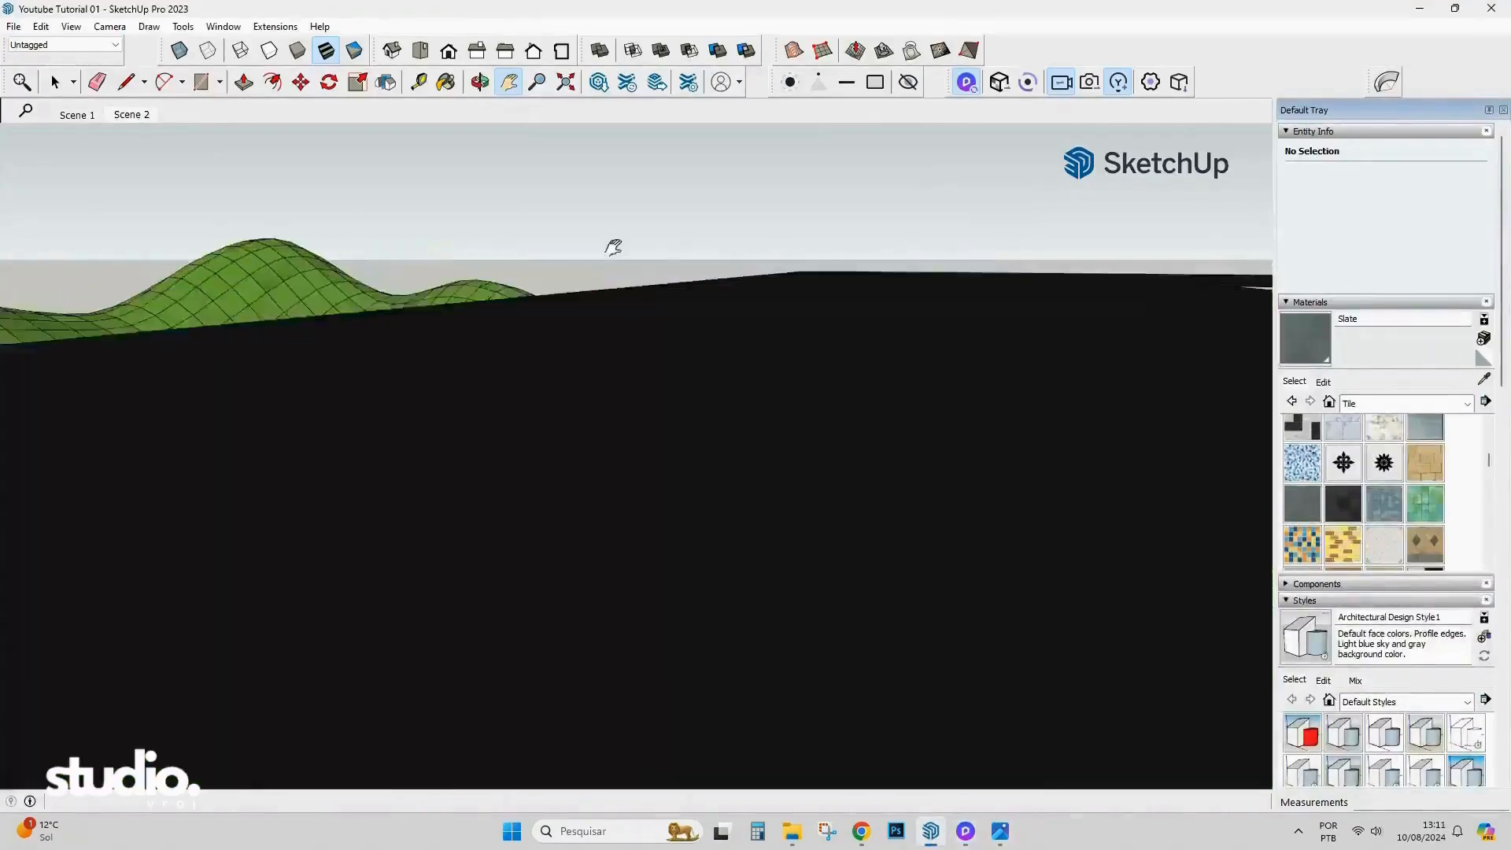
pyautogui.scroll(-5, 613, 247)
pyautogui.moveTo(613, 247)
pyautogui.keyDown('shift'); pyautogui.mouseDown(button='middle')
pyautogui.moveTo(681, 347)
pyautogui.moveTo(654, 241)
pyautogui.moveTo(611, 180)
pyautogui.mouseUp(button='middle'); pyautogui.keyUp('shift')
pyautogui.scroll(3, 654, 250)
pyautogui.click(653, 249)
pyautogui.scroll(3, 654, 250)
pyautogui.scroll(2, 613, 253)
pyautogui.doubleClick(613, 253)
pyautogui.click(633, 293)
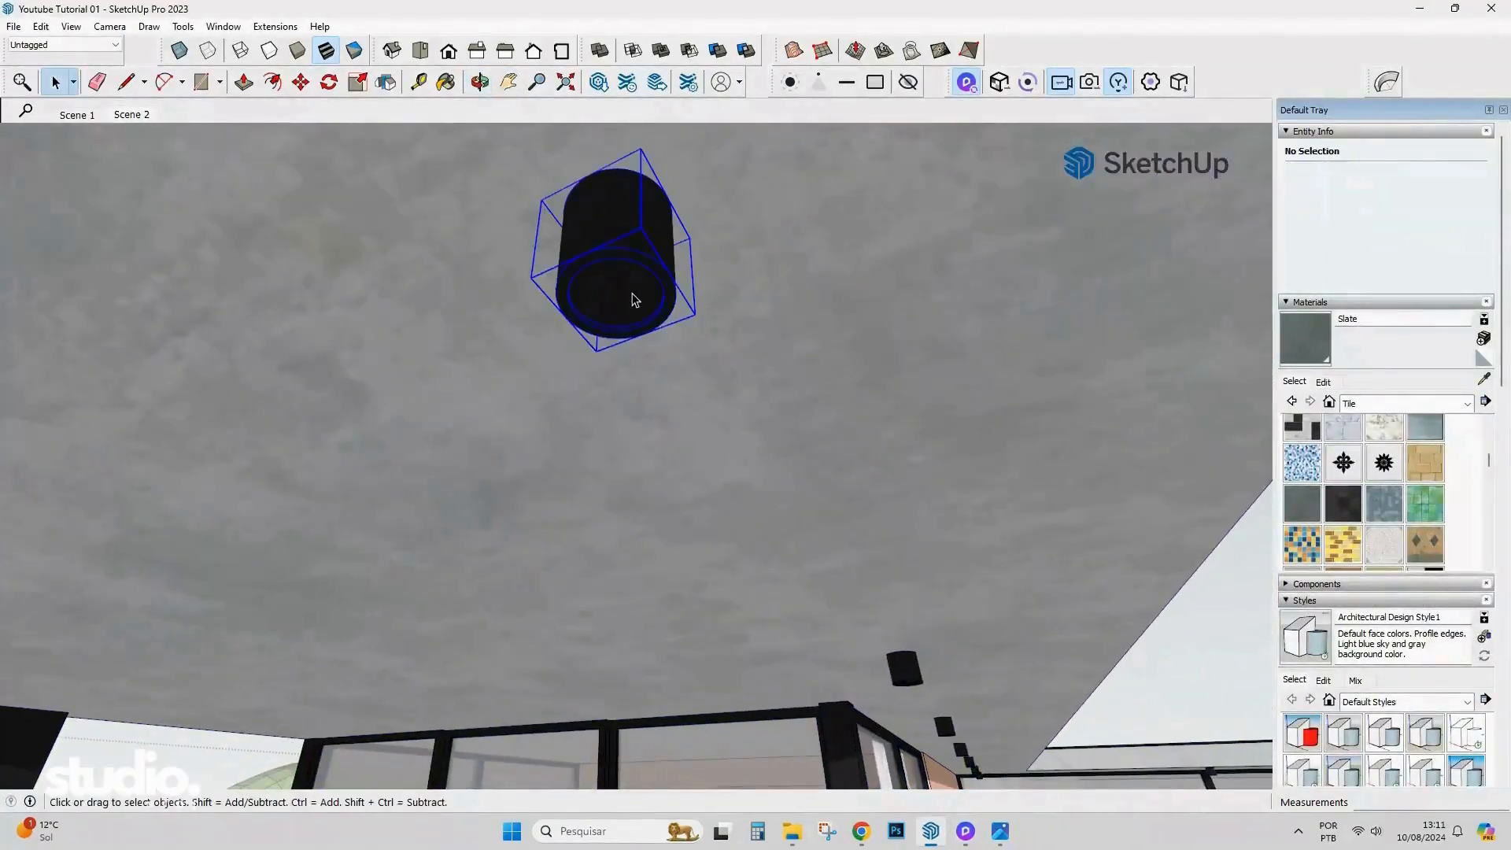
# Paint the spotlight's circular bottom face with yellow Color E05 and synchronize the model to D5 Render.
pyautogui.doubleClick(613, 295)
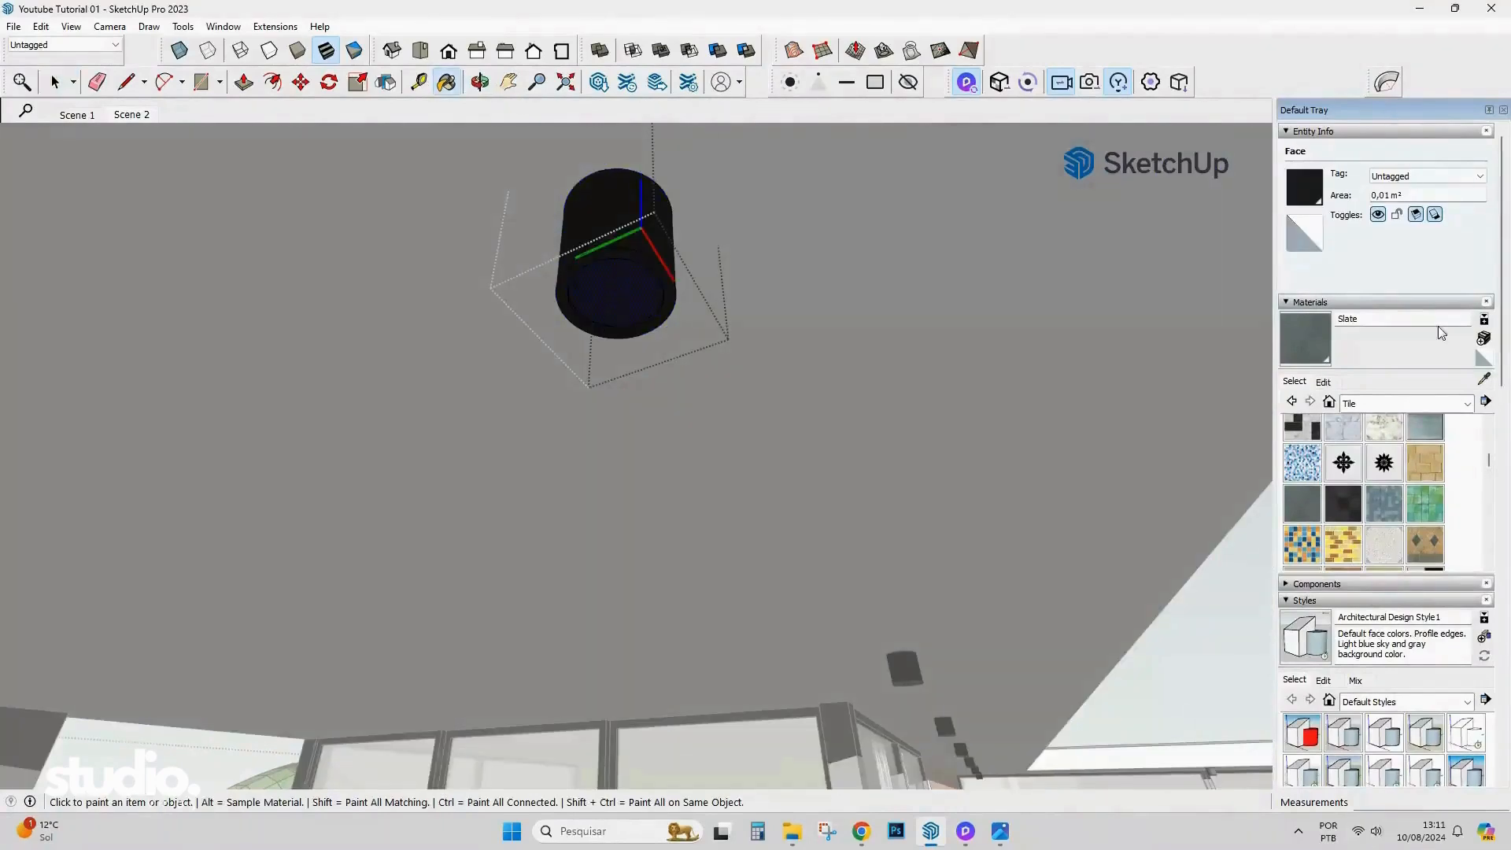
pyautogui.click(1430, 400)
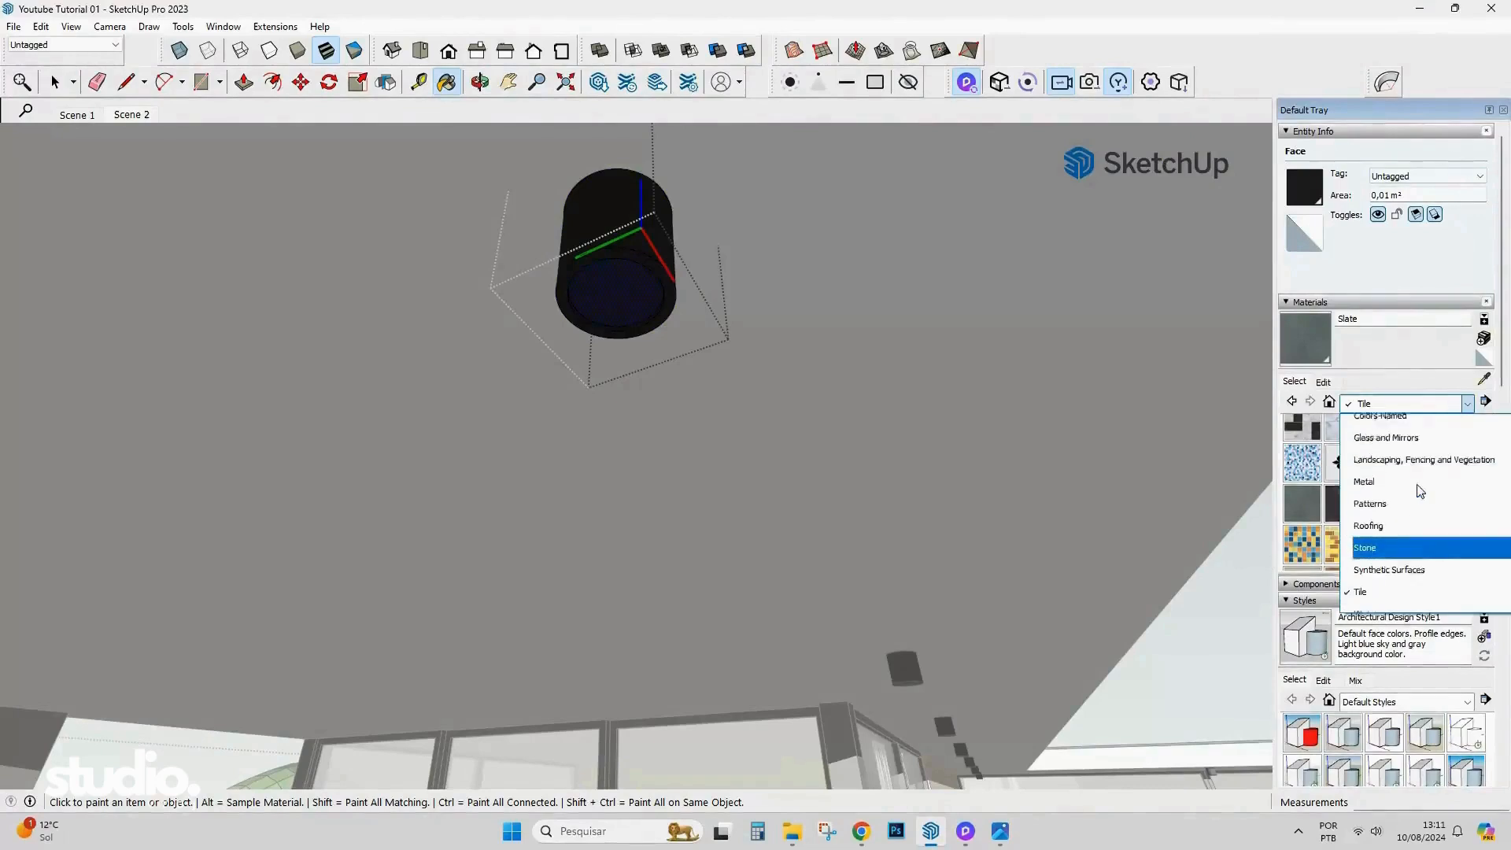
pyautogui.click(1366, 557)
pyautogui.scroll(-3, 1318, 476)
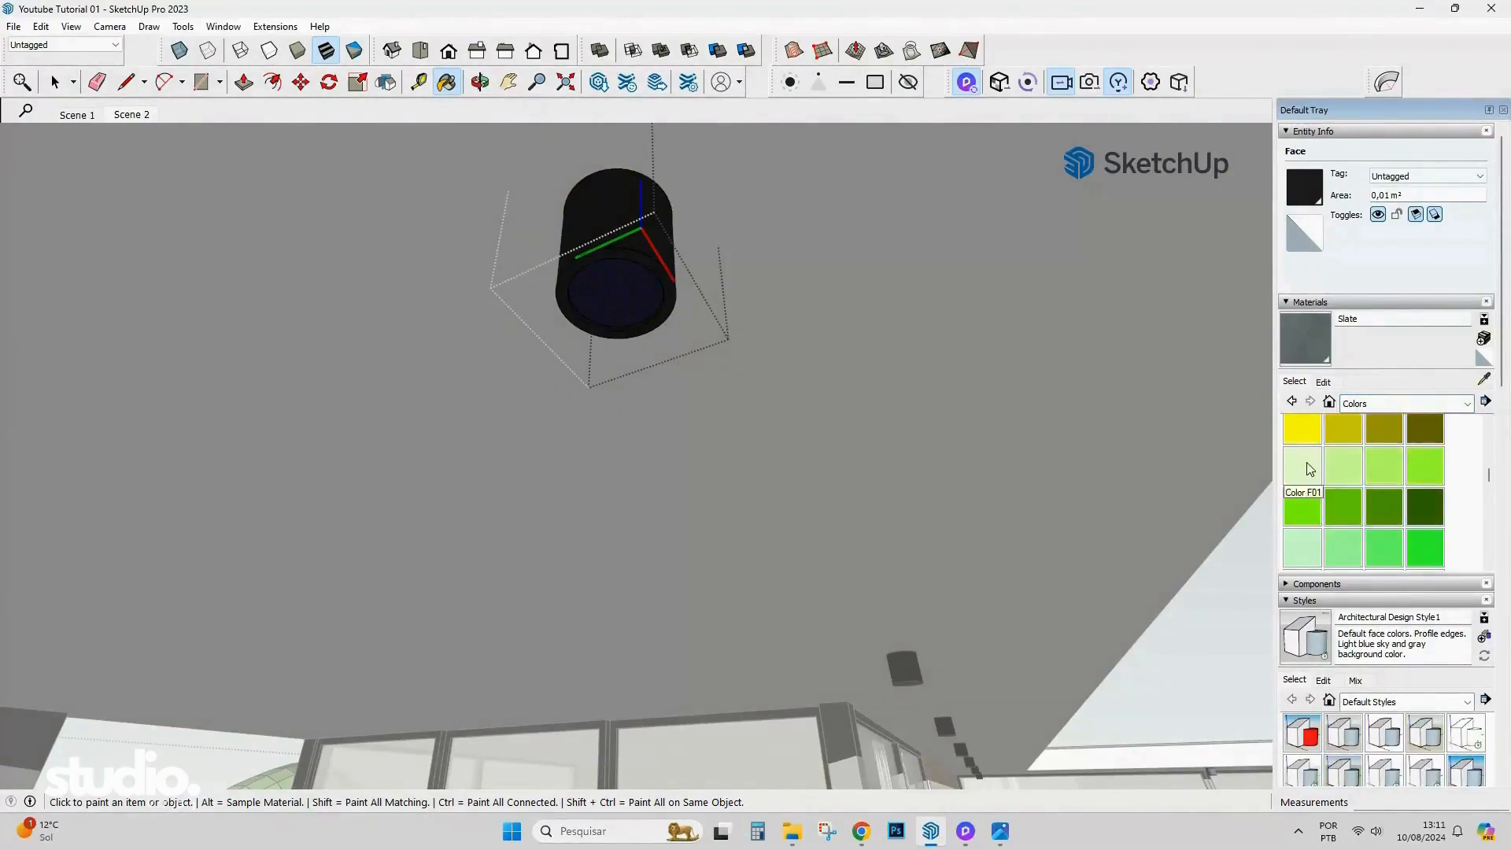
pyautogui.scroll(2, 1311, 480)
pyautogui.press('space')
pyautogui.press('Escape')
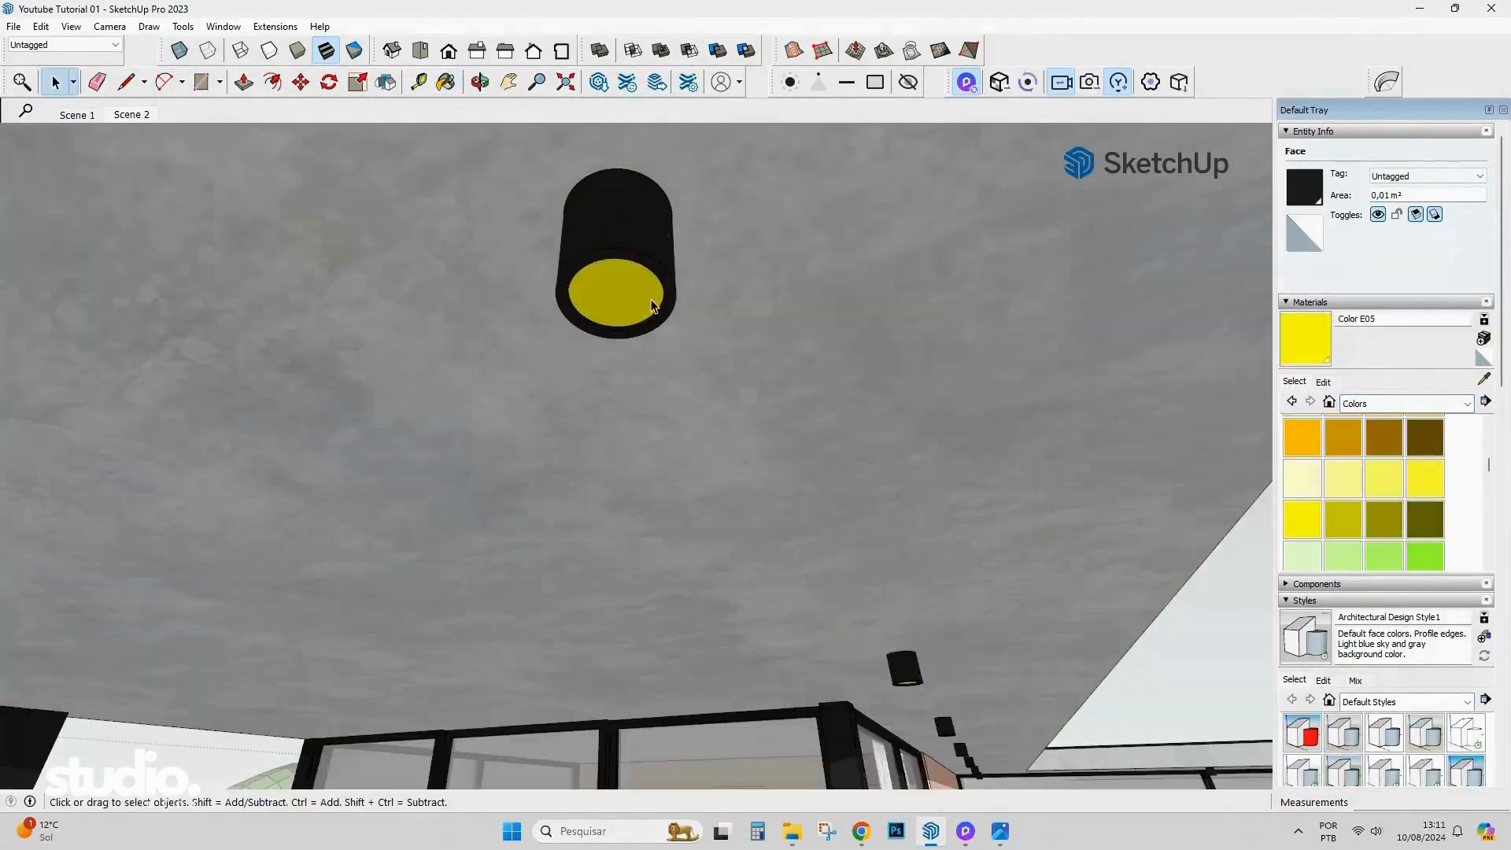
pyautogui.click(1026, 84)
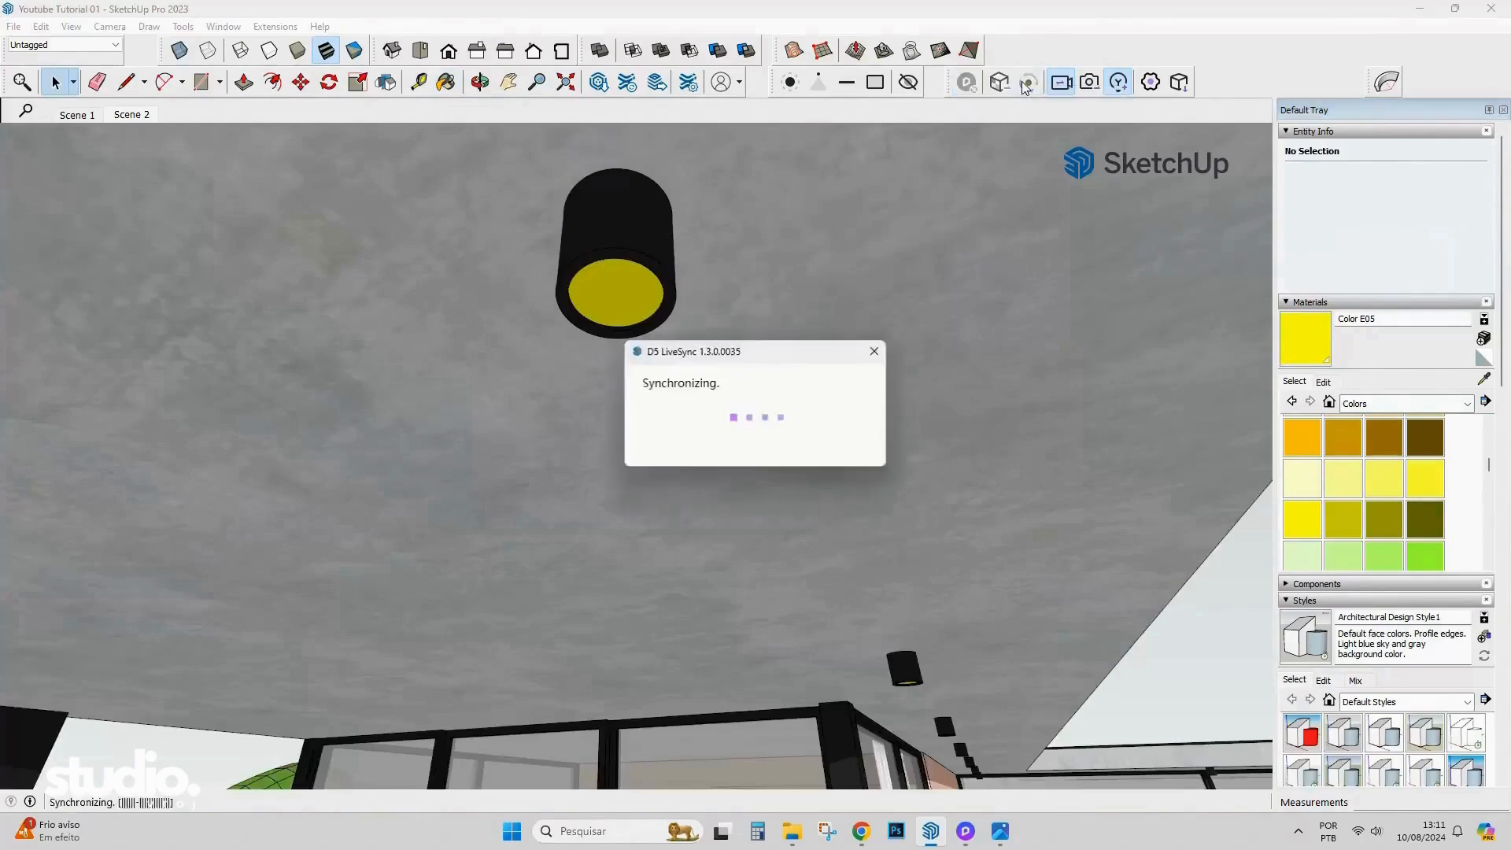
# Switch to D5 Render, enable Emissive on the spotlights' yellow lens material, and return to Scene 1.
pyautogui.click(965, 827)
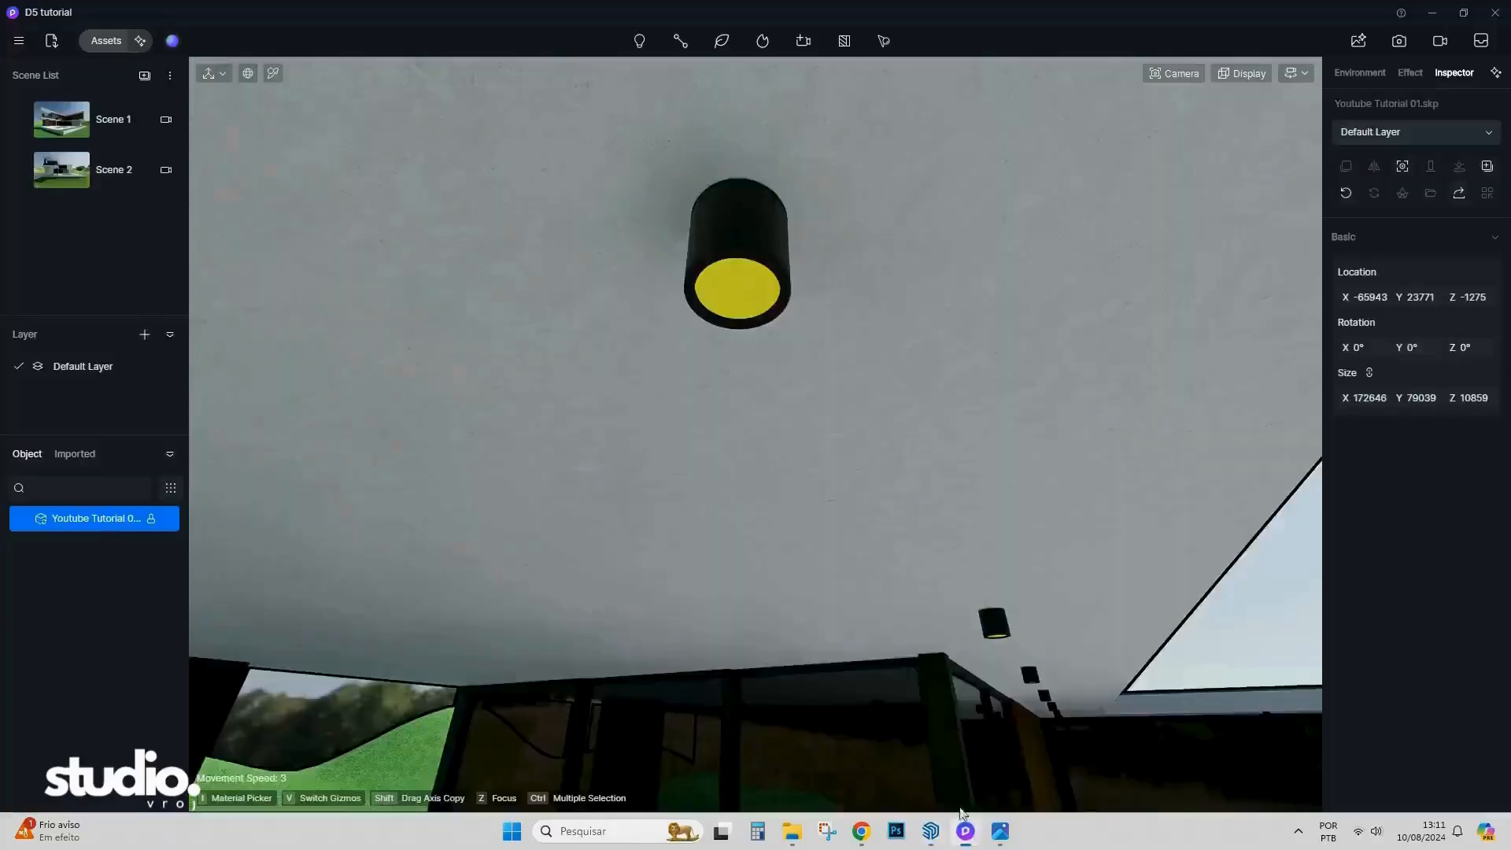
pyautogui.moveTo(739, 340)
pyautogui.mouseDown(button='right')
pyautogui.moveTo(860, 526)
pyautogui.moveTo(735, 360)
pyautogui.moveTo(734, 331)
pyautogui.mouseUp(button='right')
pyautogui.click(734, 330)
pyautogui.scroll(-3, 1426, 621)
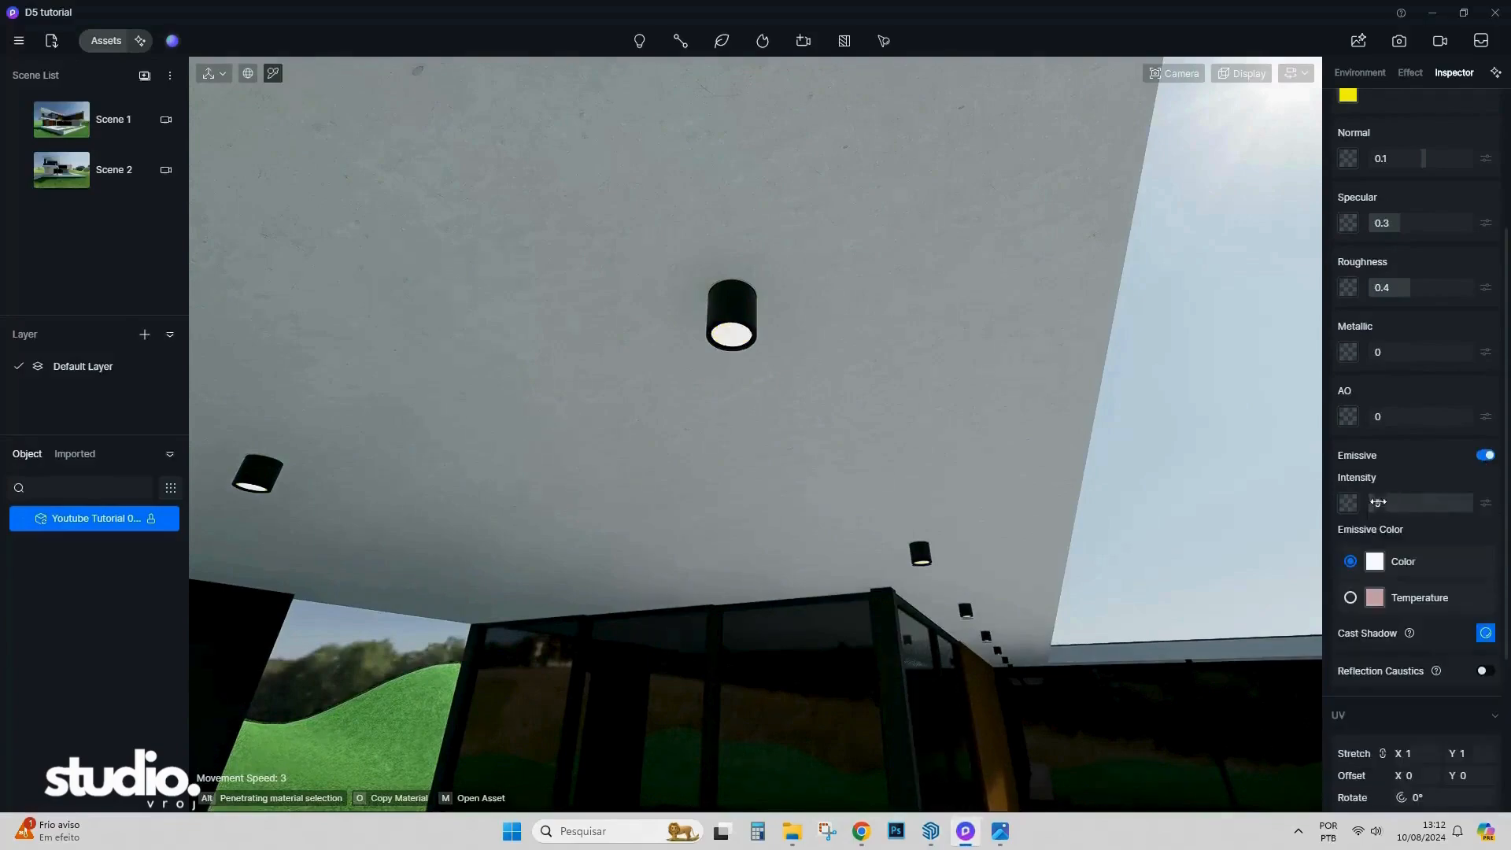
pyautogui.click(57, 132)
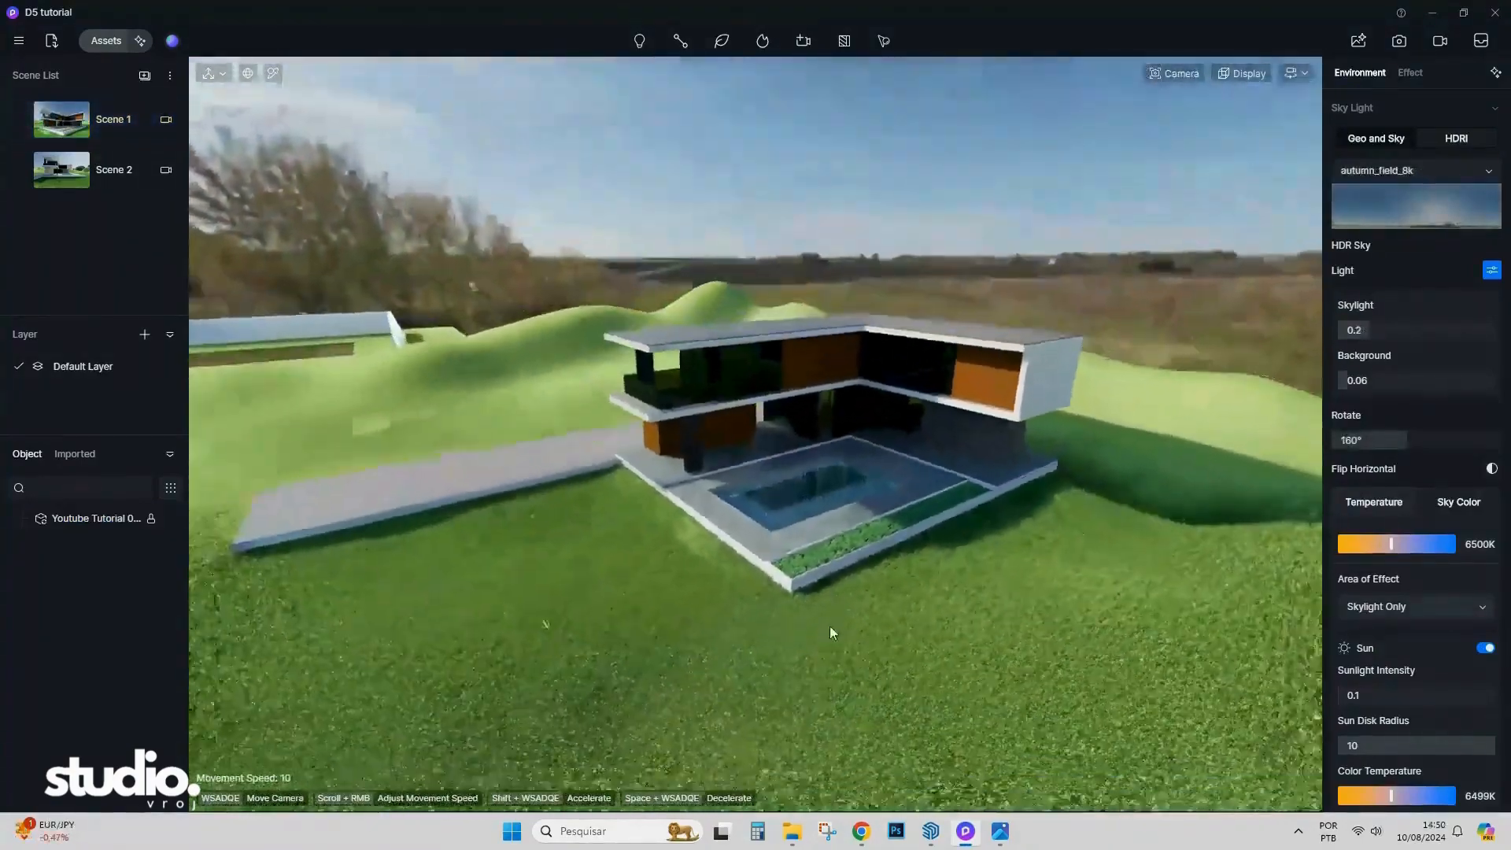
# Switch to SketchUp and open the green terrain group around the house for editing.
pyautogui.press('s')
pyautogui.moveTo(829, 625); pyautogui.dragTo(938, 668, button='right')
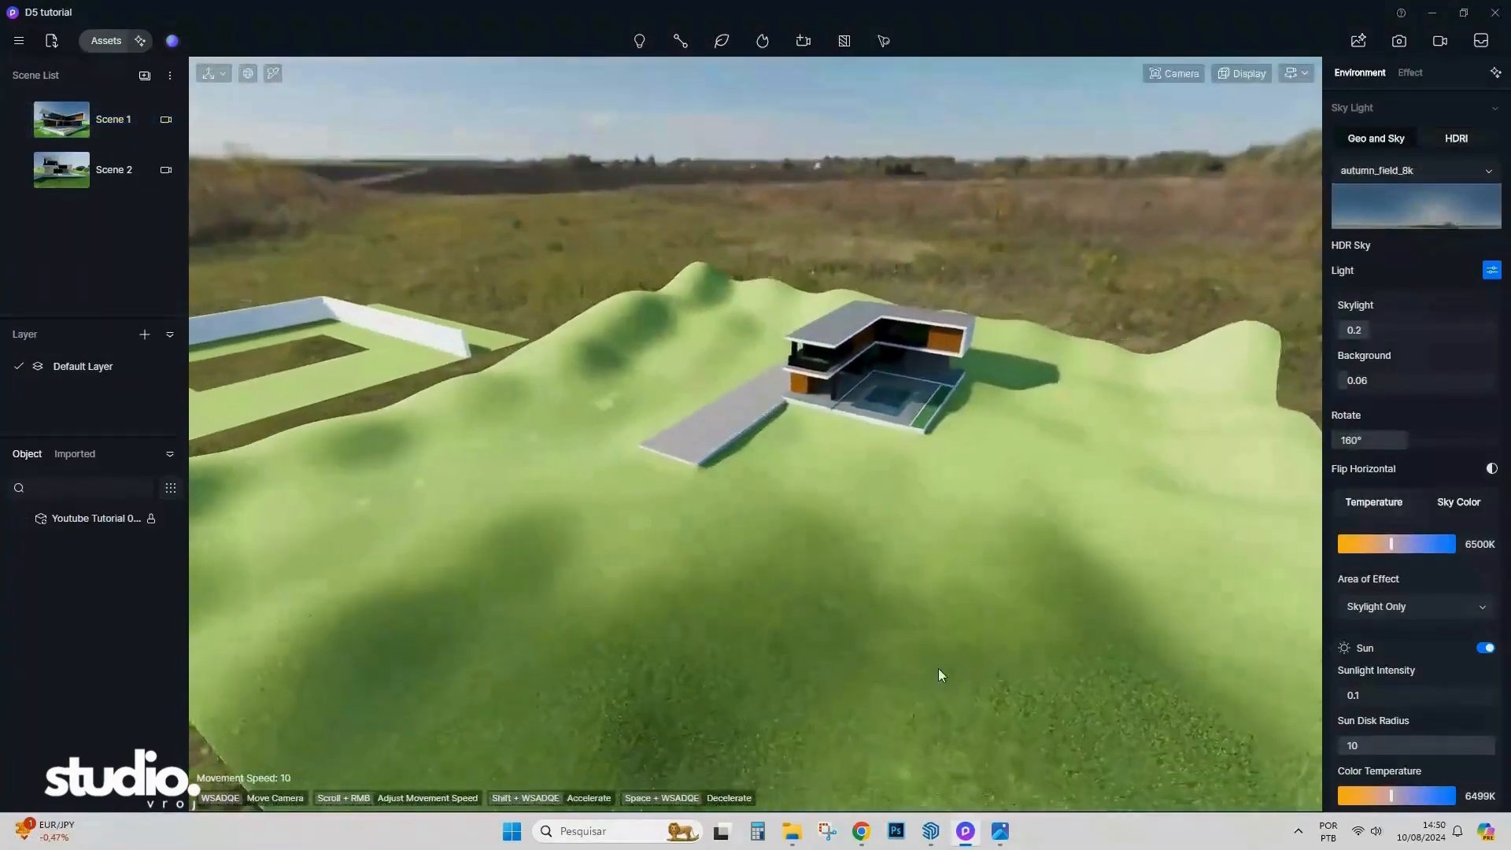
pyautogui.click(803, 621)
pyautogui.click(931, 831)
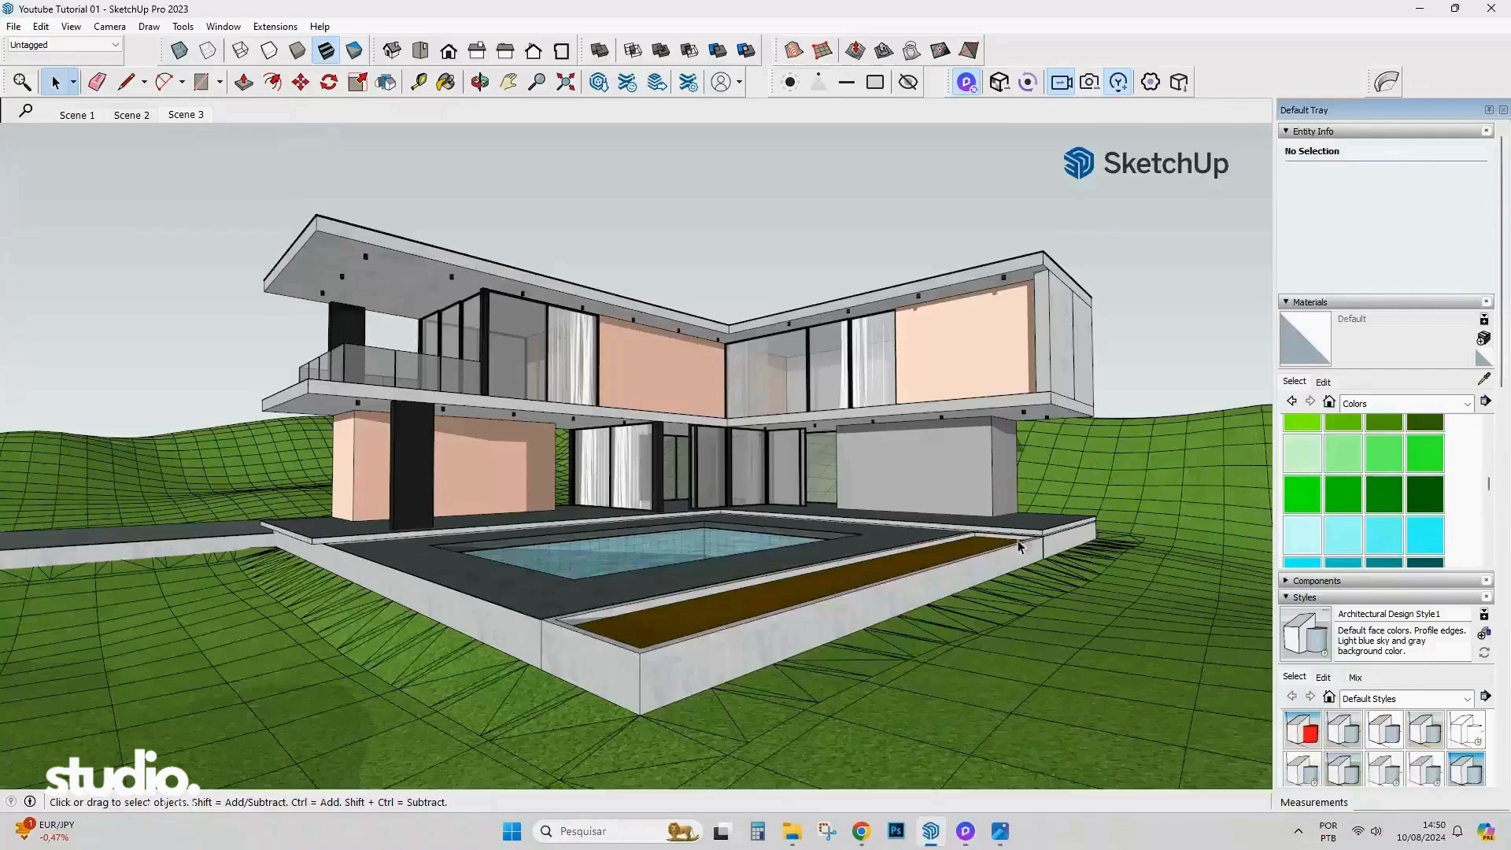
pyautogui.moveTo(924, 450)
pyautogui.mouseDown(button='middle')
pyautogui.moveTo(938, 501)
pyautogui.moveTo(887, 621)
pyautogui.moveTo(731, 583)
pyautogui.mouseUp(button='middle')
pyautogui.scroll(-6, 938, 502)
pyautogui.scroll(-4, 938, 502)
pyautogui.click(873, 616)
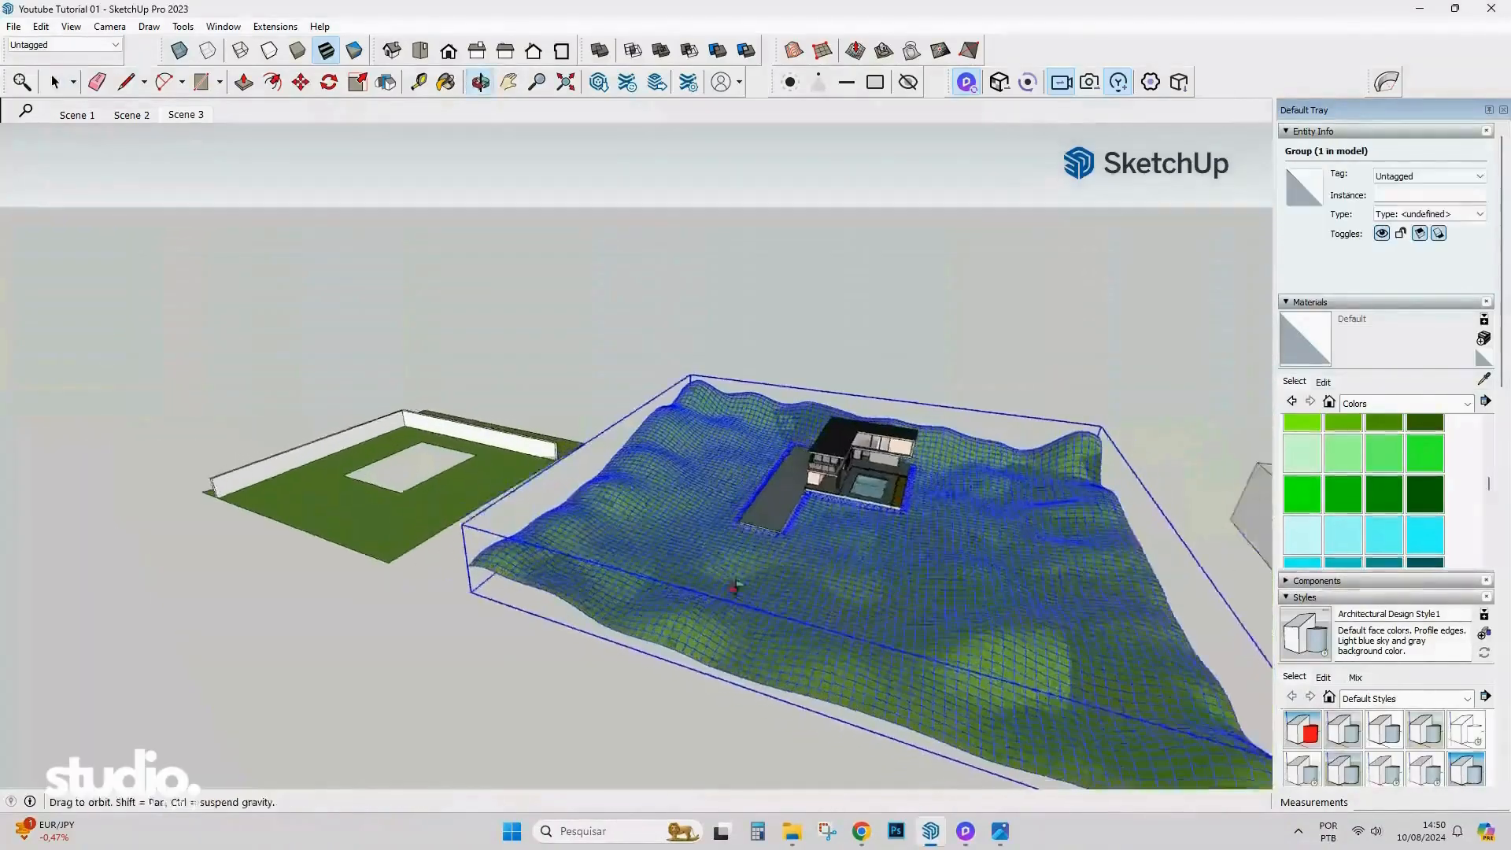
pyautogui.scroll(2, 732, 583)
pyautogui.doubleClick(714, 525)
pyautogui.click(715, 526)
# Paint the outer terrain strip on the driveway side of the house with Color G08.
pyautogui.moveTo(714, 526); pyautogui.dragTo(747, 602, button='middle')
pyautogui.scroll(-2, 458, 377)
pyautogui.moveTo(471, 202); pyautogui.dragTo(508, 242, button='middle')
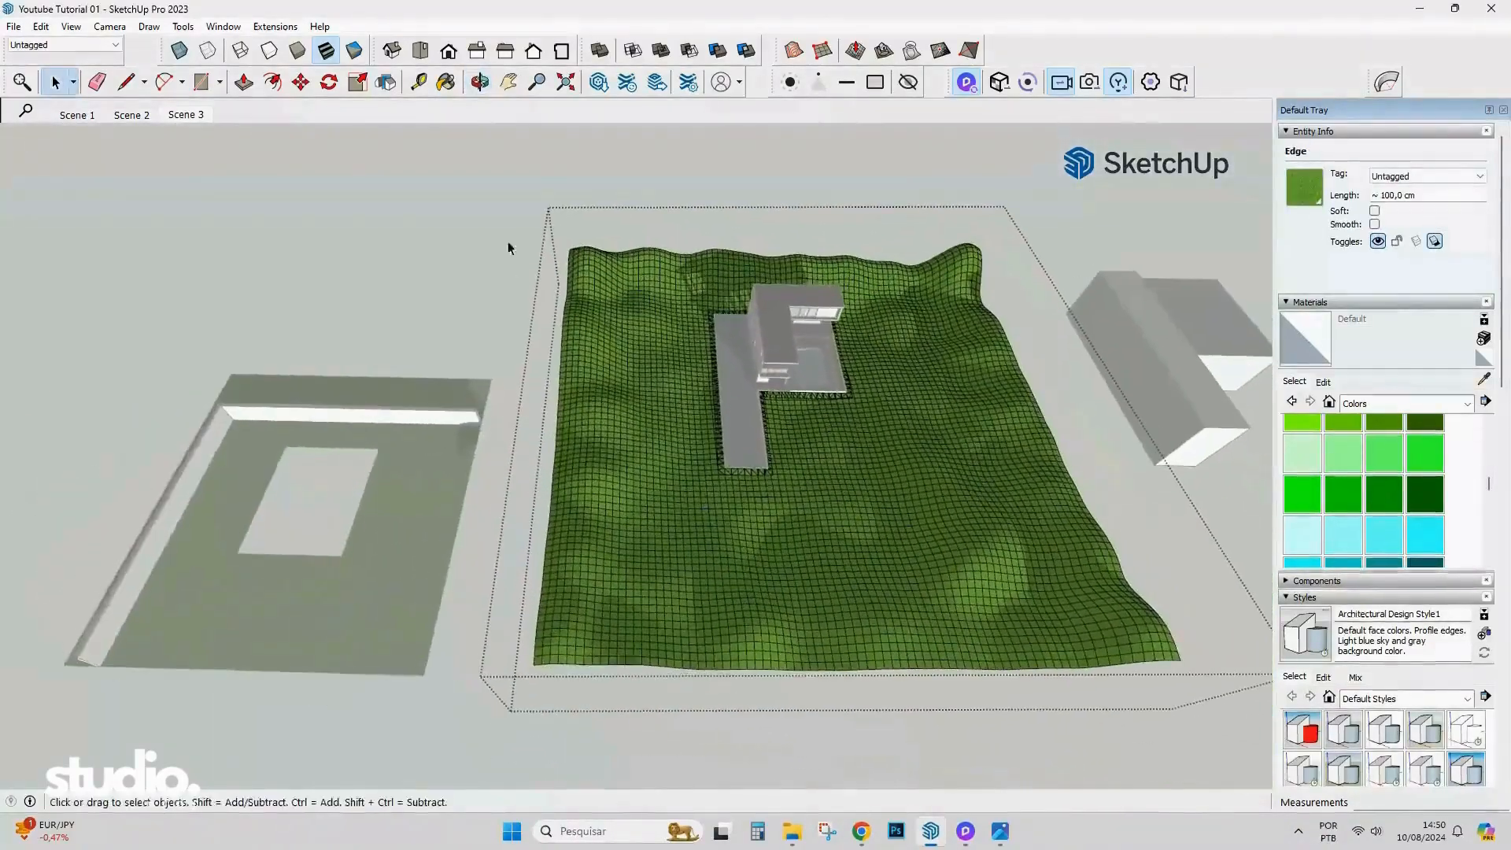
pyautogui.moveTo(697, 716); pyautogui.dragTo(705, 723)
pyautogui.press('b')
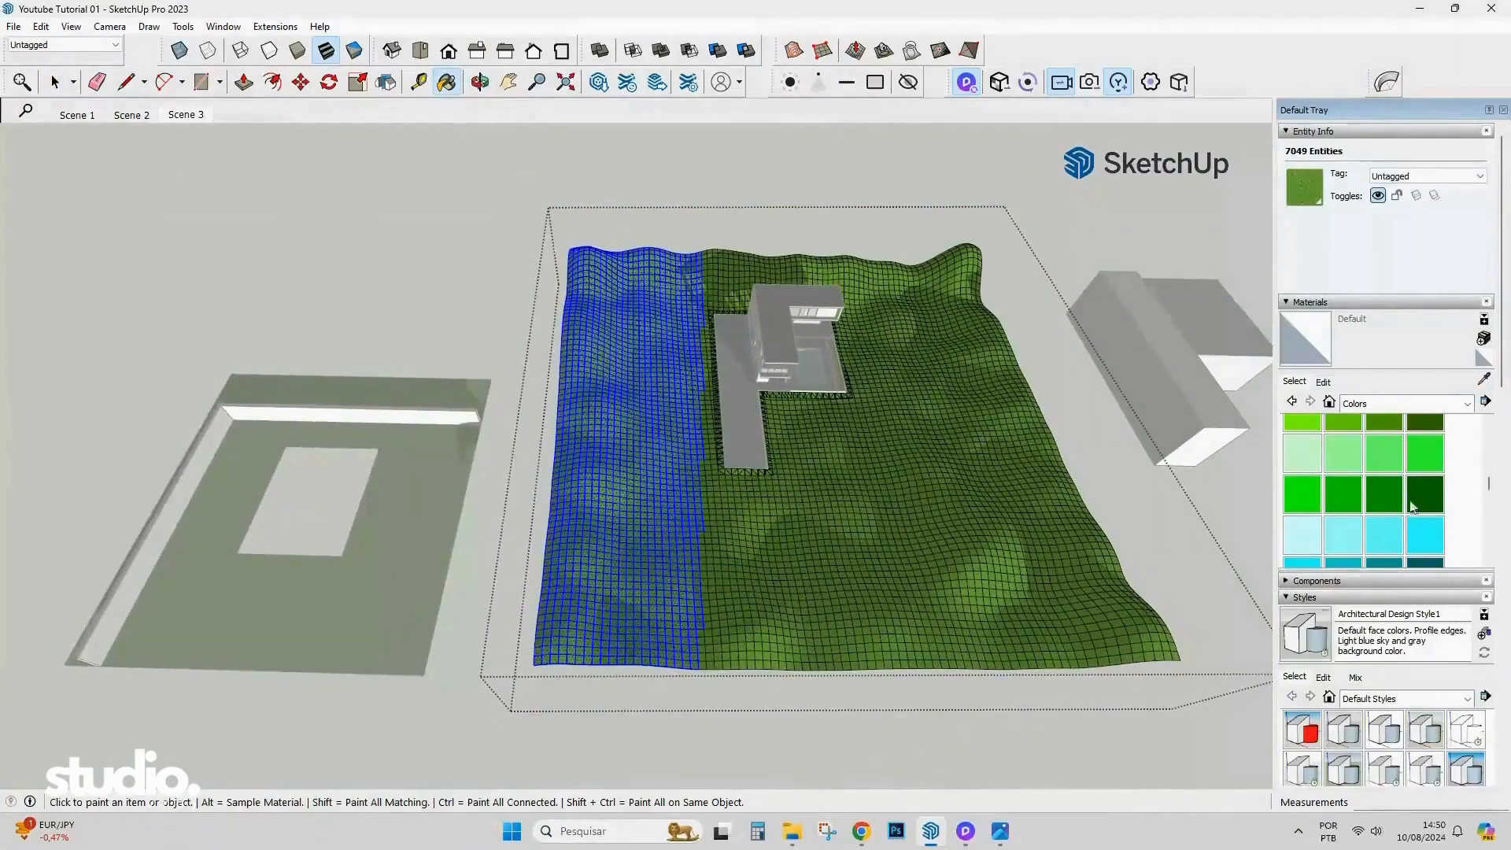
pyautogui.click(652, 475)
pyautogui.moveTo(687, 296); pyautogui.dragTo(625, 172, button='middle')
pyautogui.press('space')
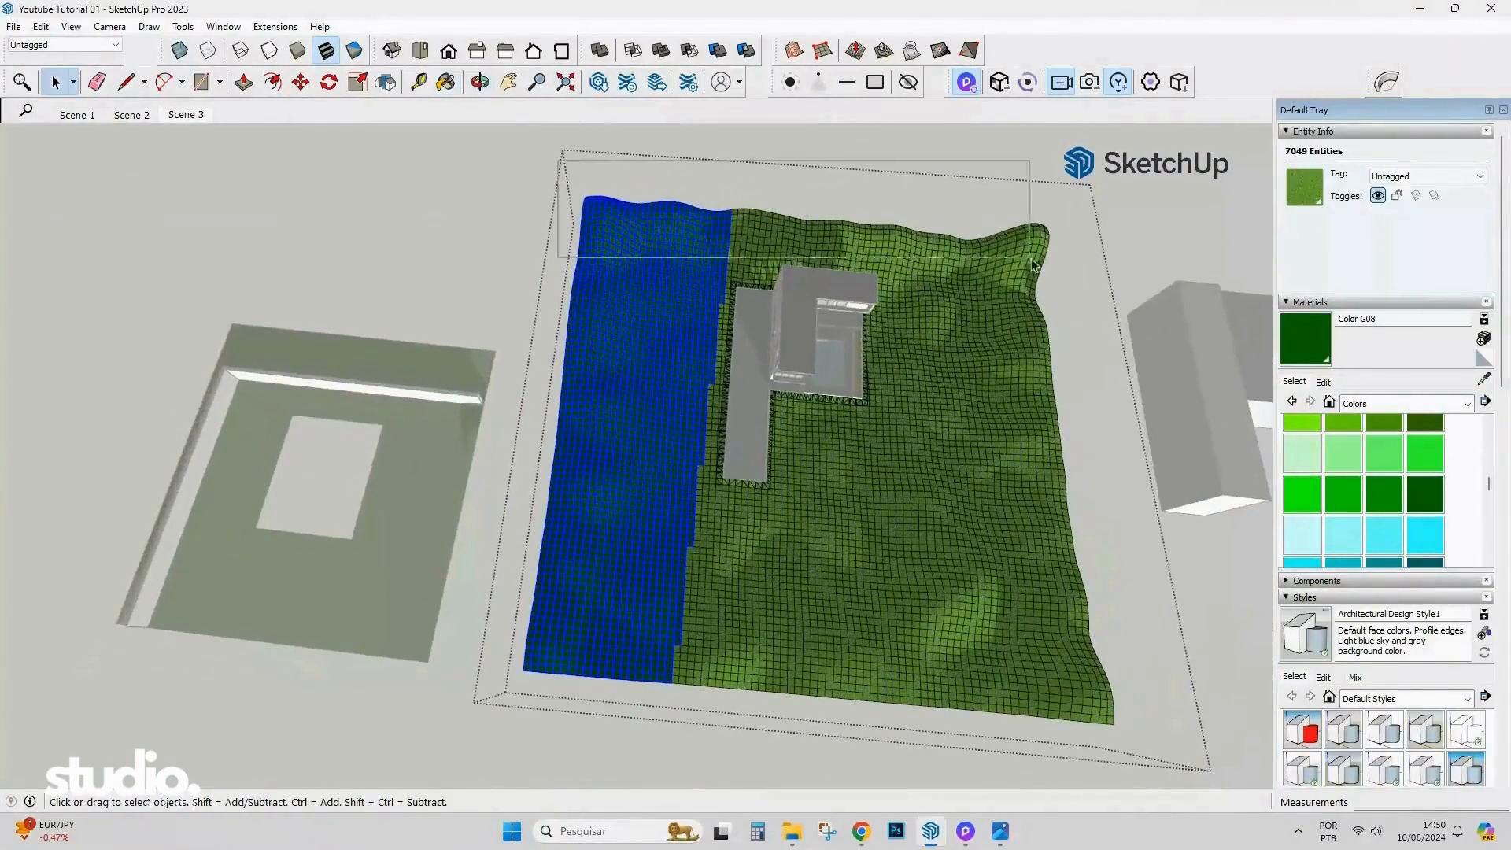
# Paint the terrain strips behind the house and opposite the driveway with Color G08 as well.
pyautogui.moveTo(1030, 258); pyautogui.dragTo(1033, 261)
pyautogui.moveTo(1034, 261); pyautogui.dragTo(1008, 296, button='middle')
pyautogui.scroll(-3, 624, 310)
pyautogui.moveTo(624, 310); pyautogui.dragTo(583, 246, button='middle')
pyautogui.scroll(2, 583, 246)
pyautogui.moveTo(312, 185); pyautogui.dragTo(953, 311)
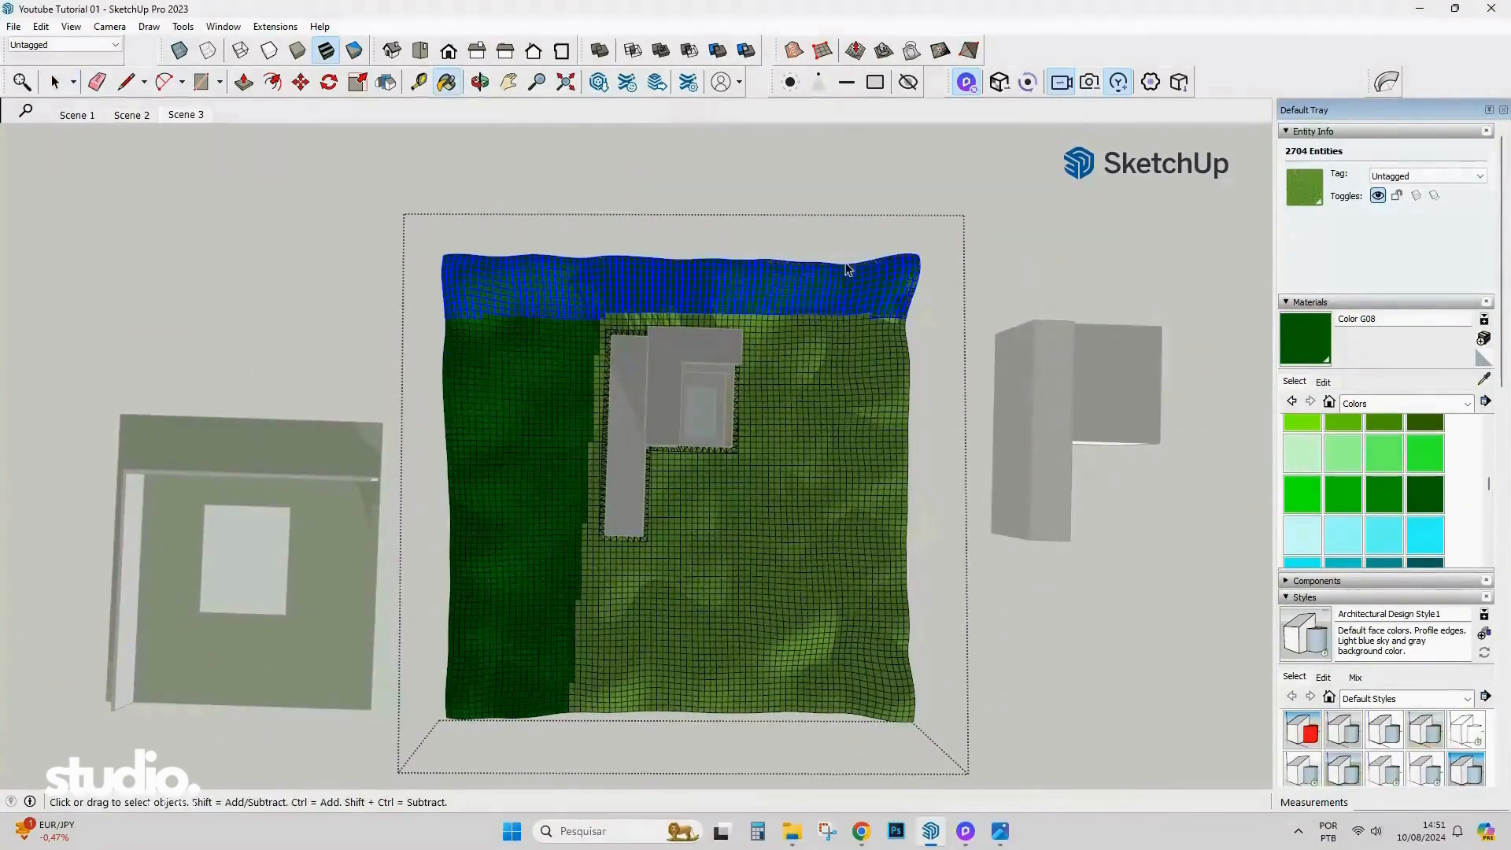
pyautogui.press('b')
pyautogui.click(853, 554)
pyautogui.press('space')
pyautogui.click(1003, 571)
# Select the terrain's boundary edges behind the house and move them outward to extend the terrain.
pyautogui.moveTo(1003, 570)
pyautogui.mouseDown(button='middle')
pyautogui.moveTo(826, 425)
pyautogui.moveTo(753, 341)
pyautogui.moveTo(665, 300)
pyautogui.mouseUp(button='middle')
pyautogui.press('space')
pyautogui.moveTo(769, 303); pyautogui.dragTo(831, 440)
pyautogui.doubleClick(773, 428)
pyautogui.moveTo(839, 499); pyautogui.dragTo(719, 334, button='middle')
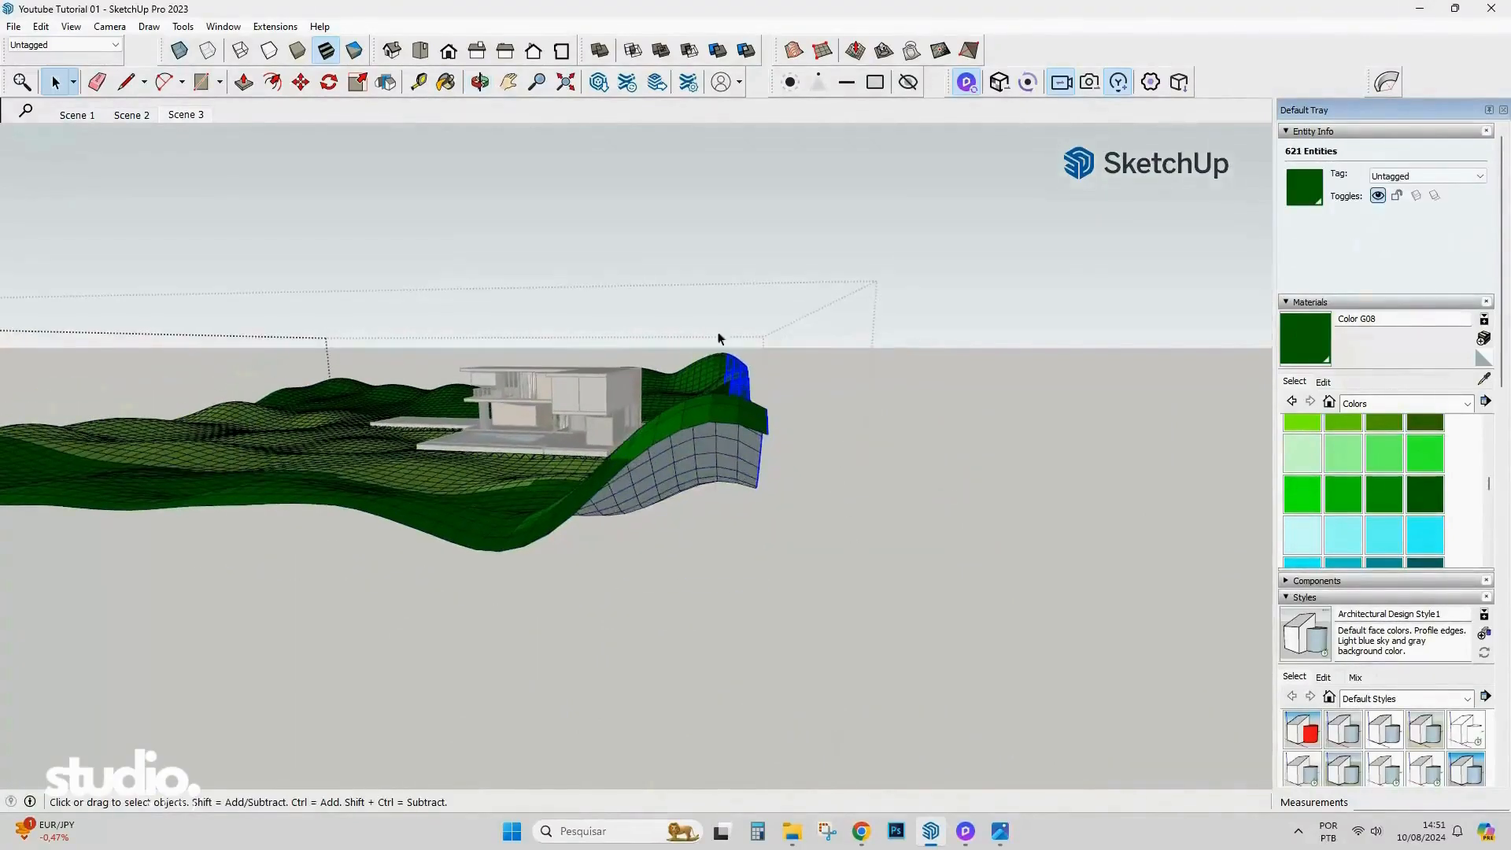
pyautogui.press('m')
pyautogui.click(810, 348)
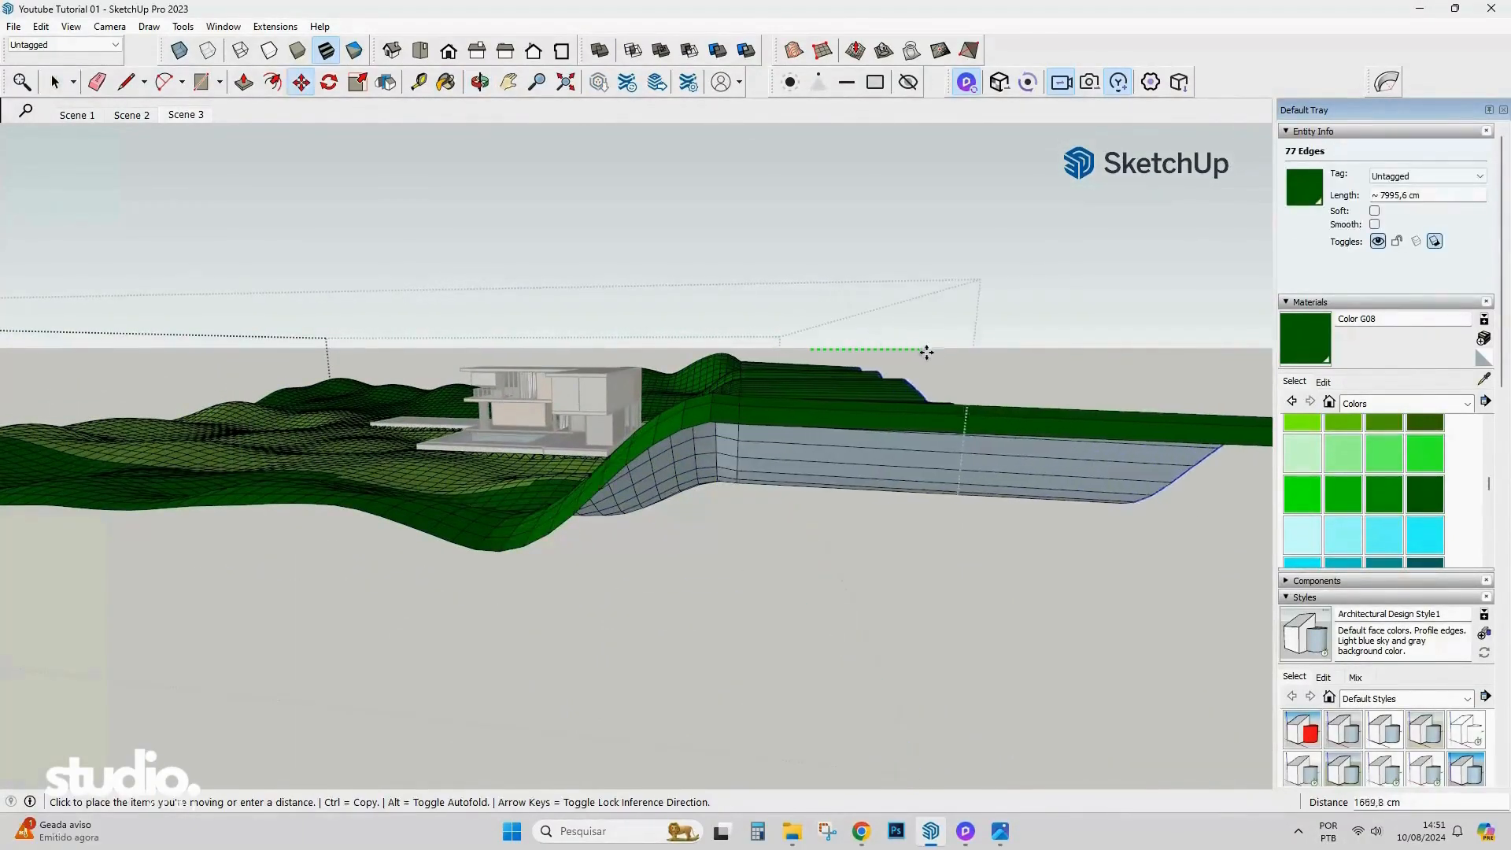
pyautogui.moveTo(979, 354); pyautogui.dragTo(931, 374, button='middle')
pyautogui.press('space')
pyautogui.click(988, 257)
pyautogui.scroll(6, 975, 390)
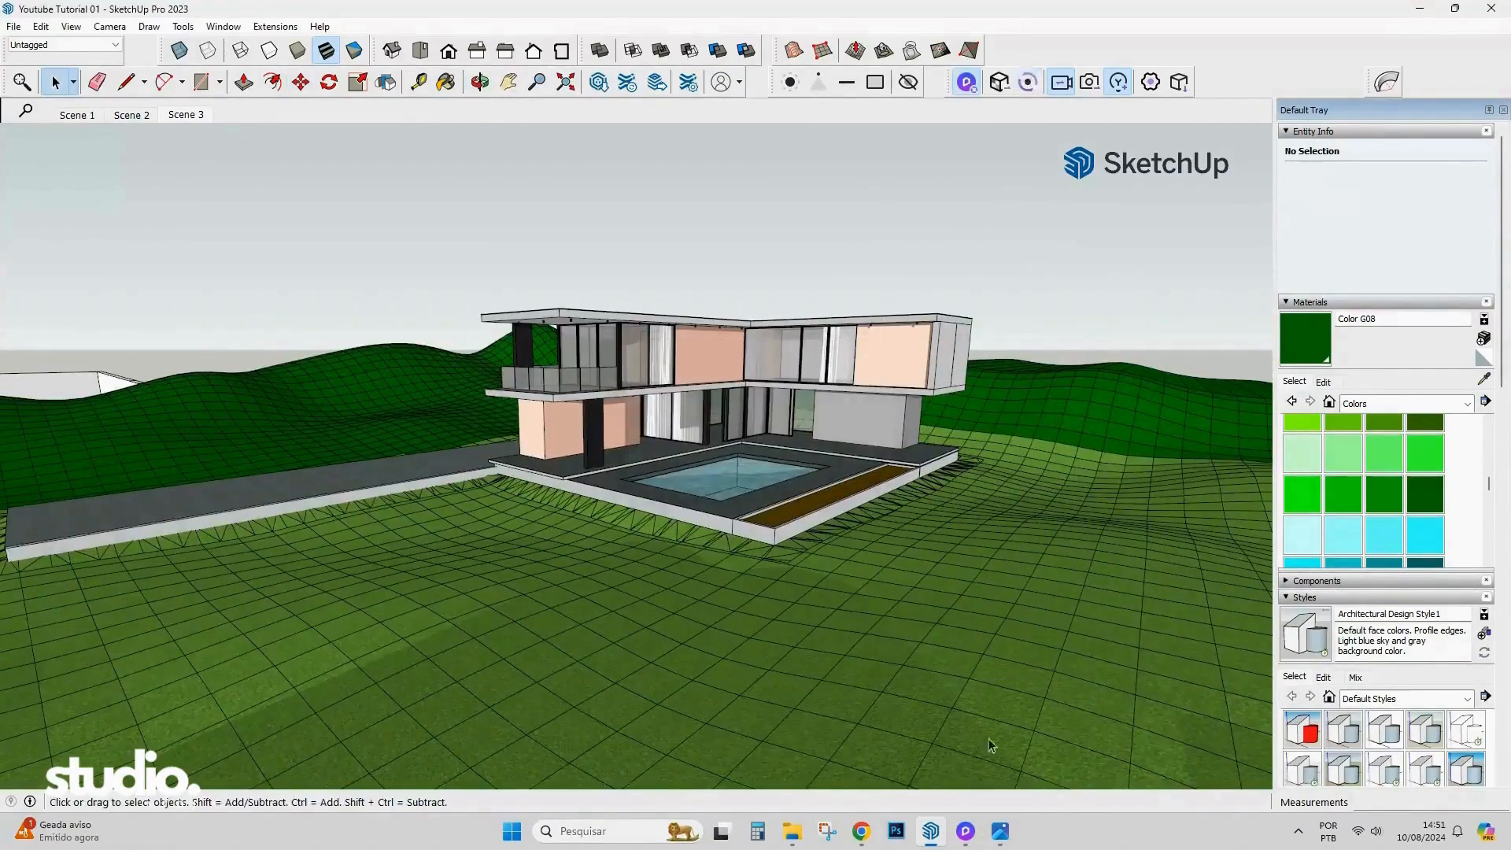
# Switch to D5 Render and scatter the Aerial Broadleaf Forest landscape over the terrain's outer material area.
pyautogui.click(966, 832)
pyautogui.moveTo(743, 459); pyautogui.dragTo(785, 530, button='right')
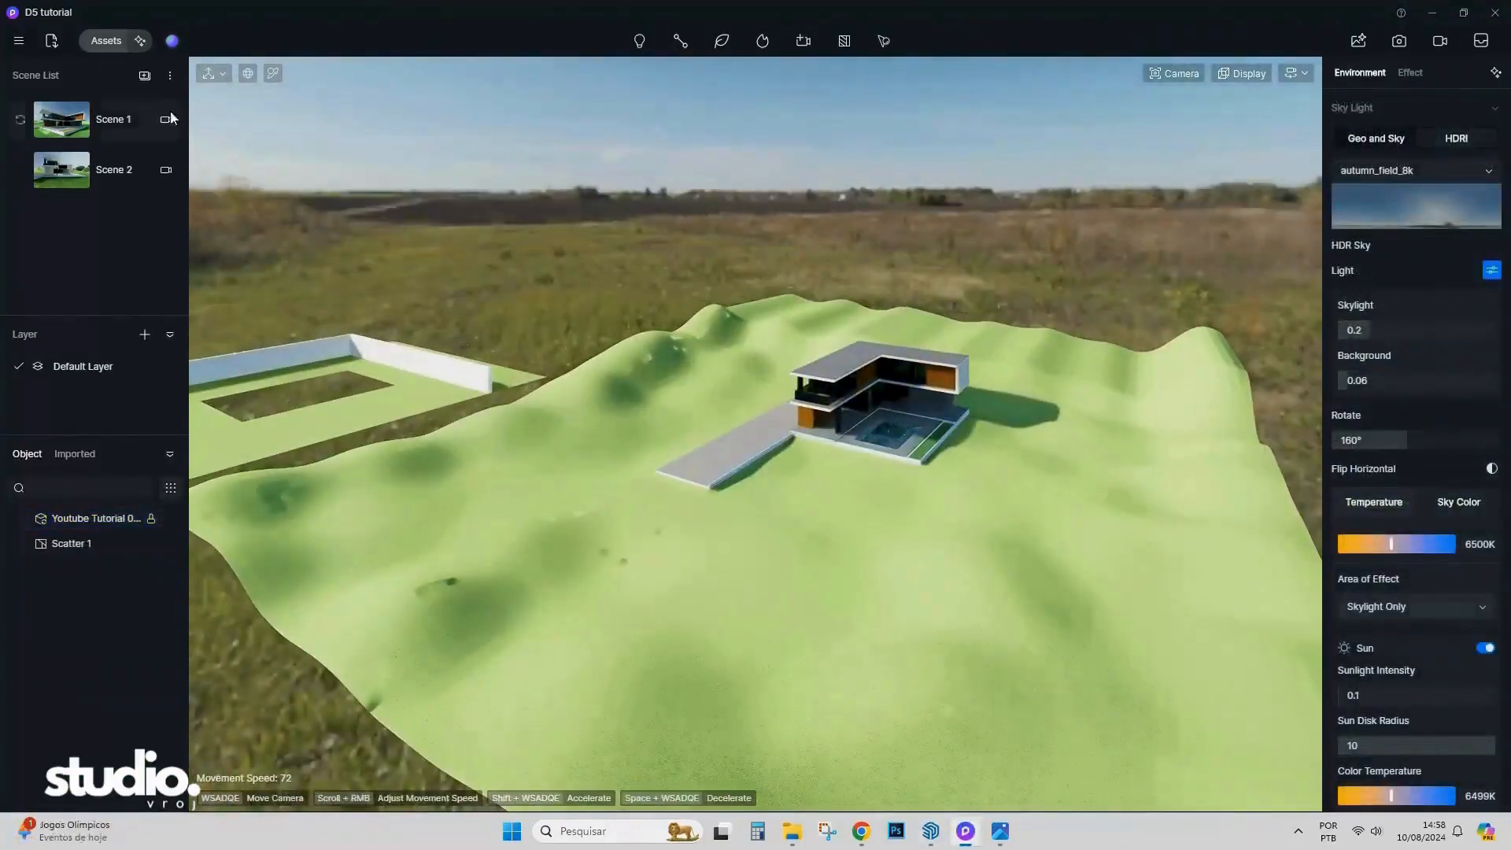
pyautogui.click(107, 40)
pyautogui.click(100, 94)
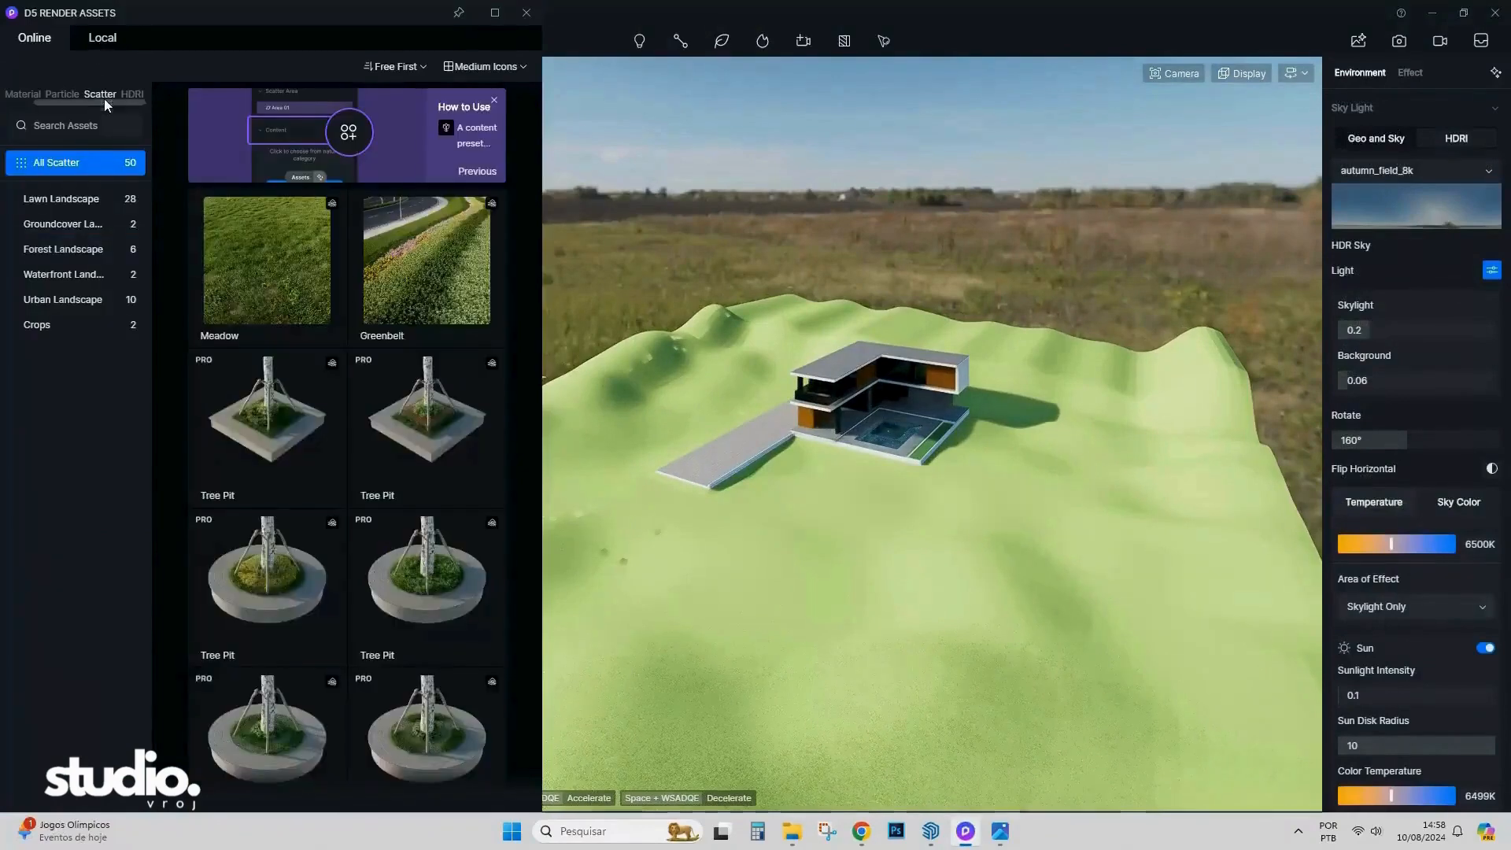
pyautogui.click(82, 257)
pyautogui.click(273, 510)
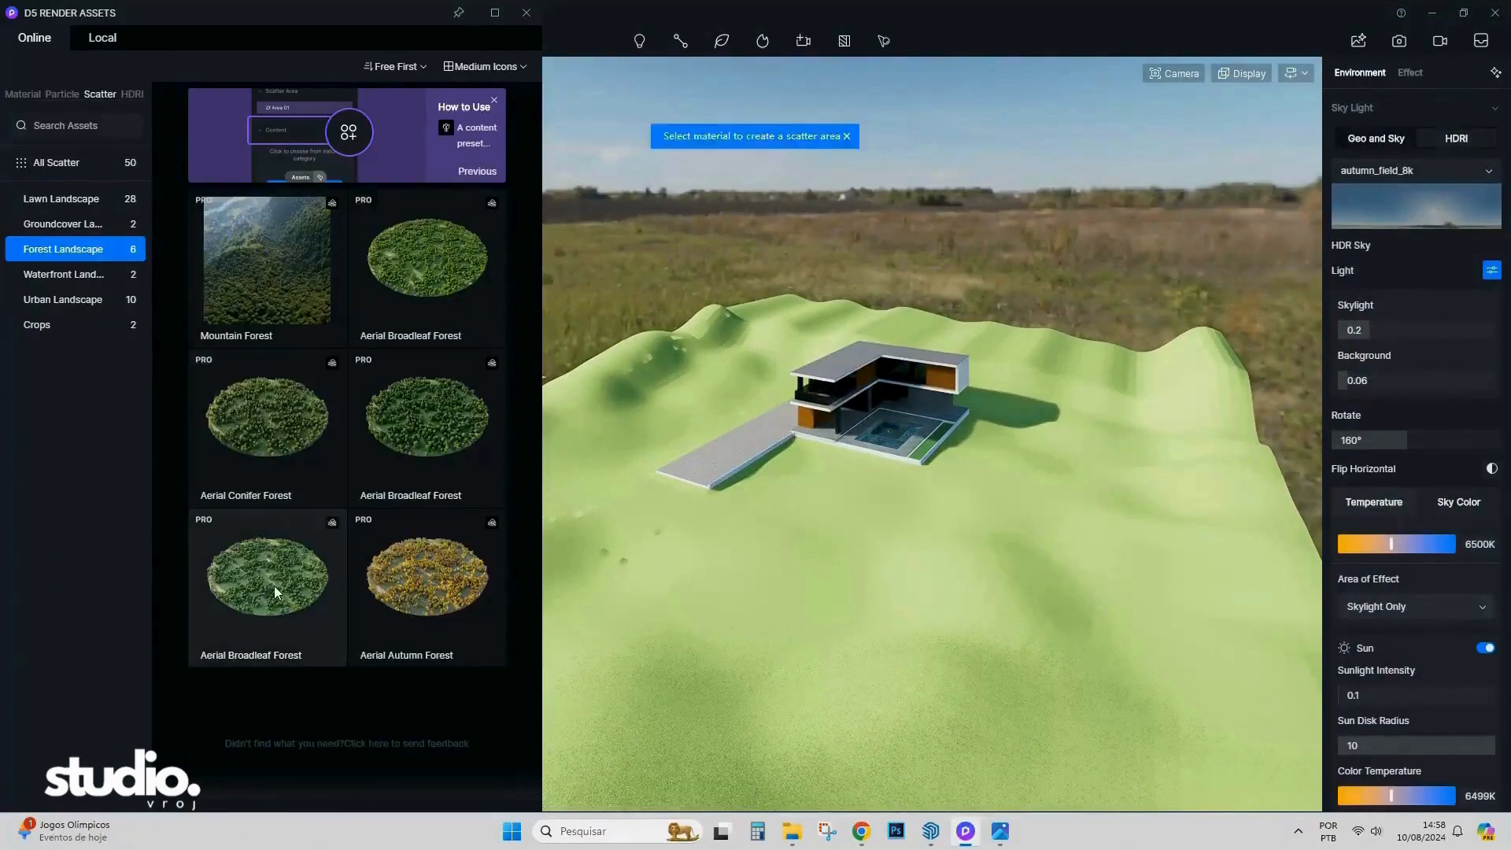
pyautogui.click(798, 137)
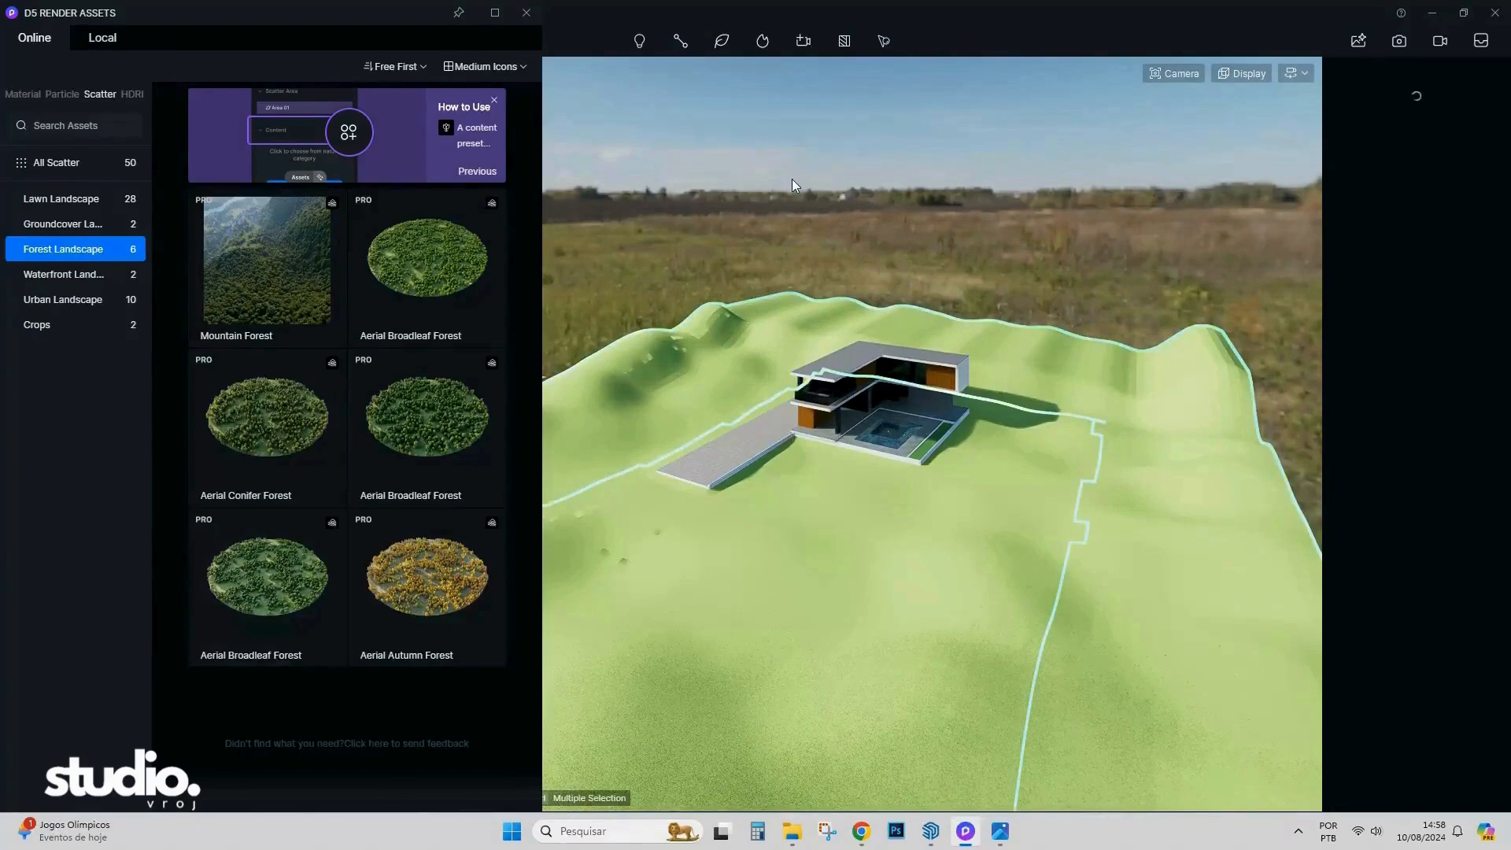
pyautogui.click(526, 13)
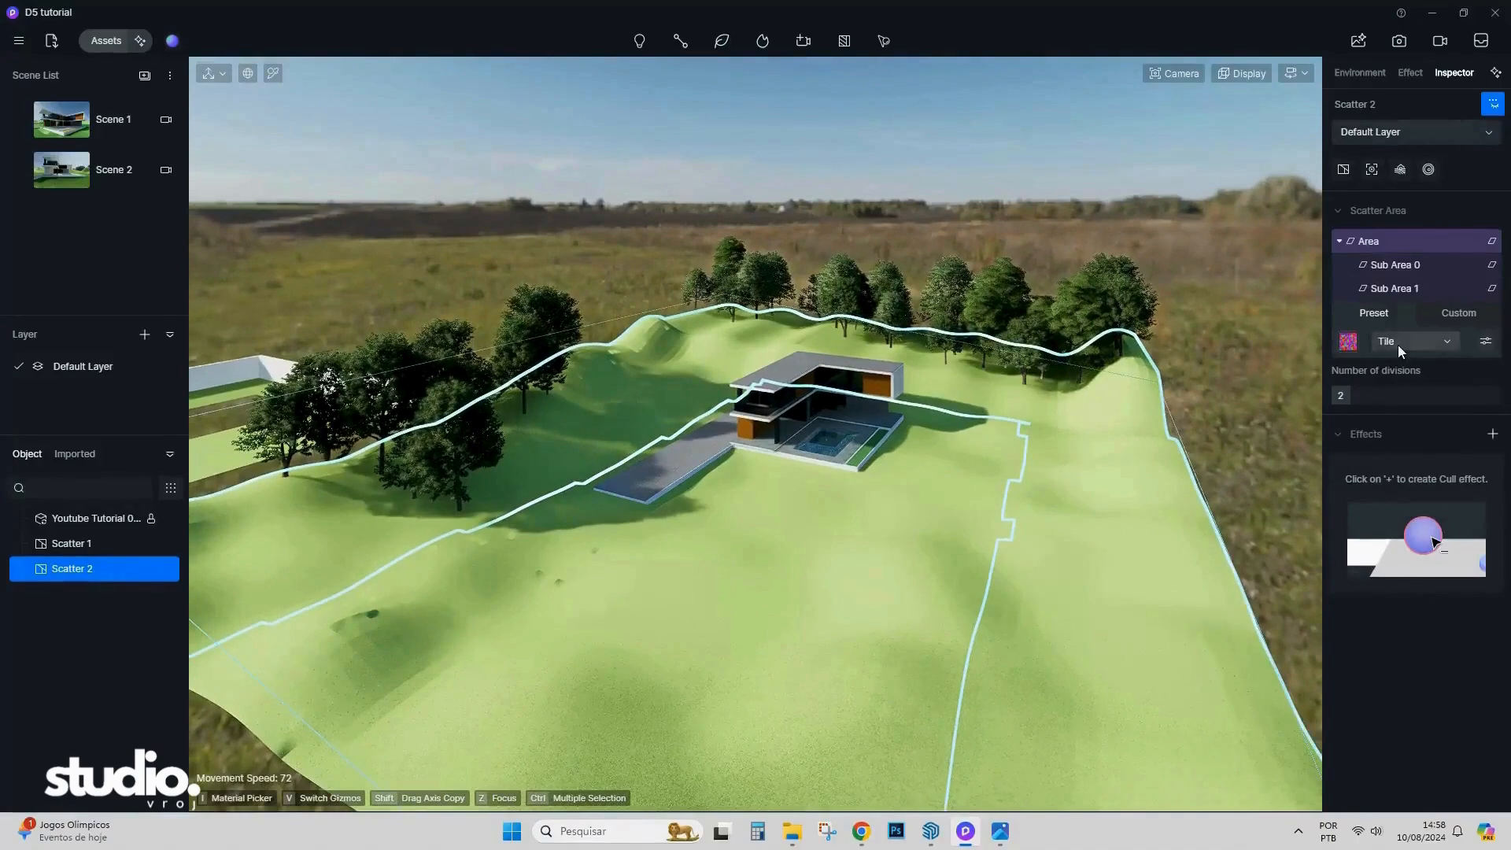
# Set the forest scatter's preset mapping to Fit and view the trees from Scene 1.
pyautogui.click(1397, 345)
pyautogui.click(1400, 371)
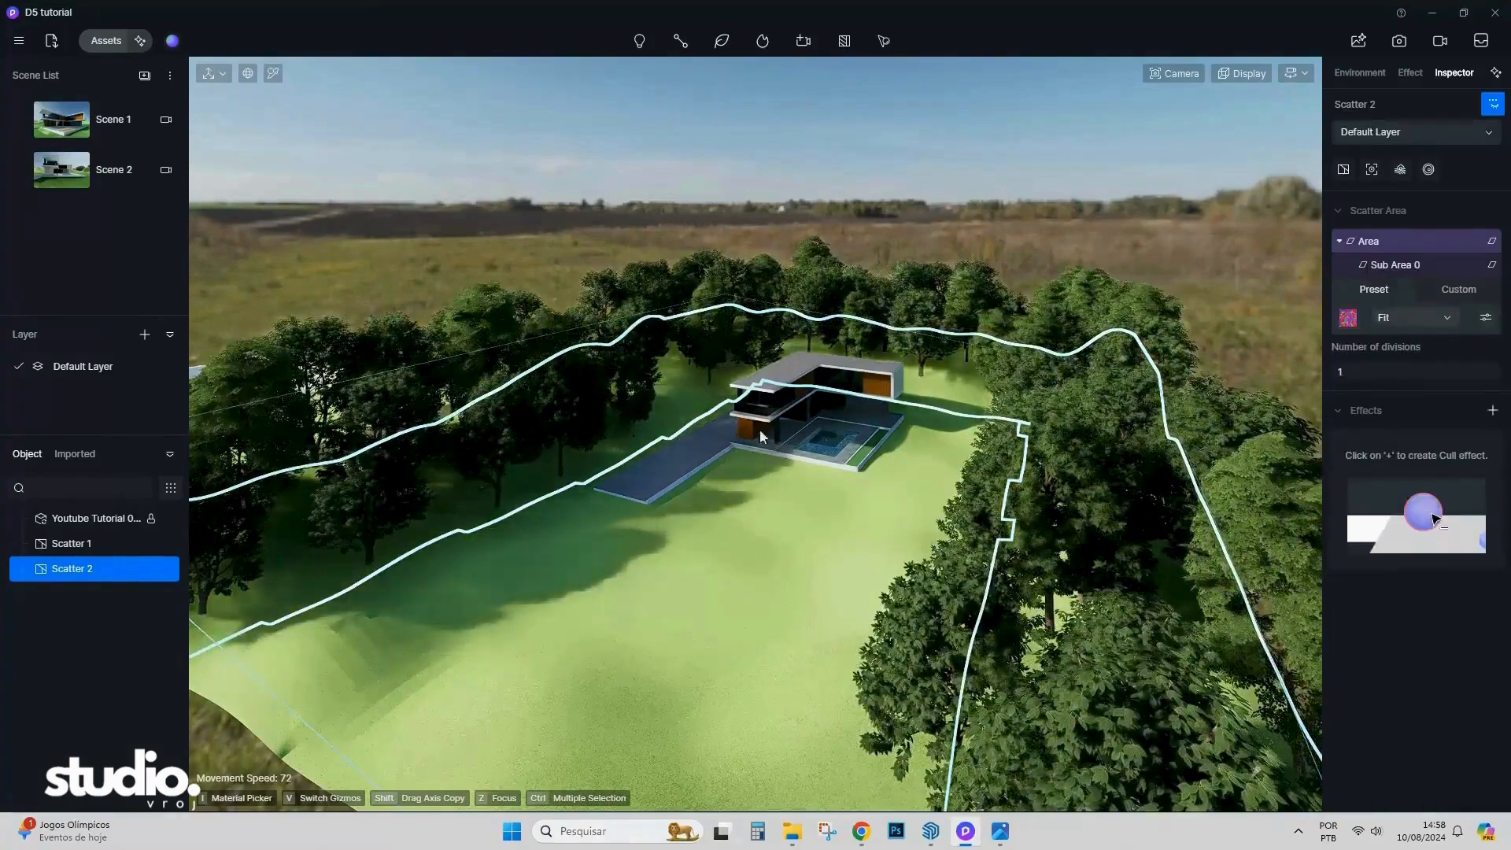
pyautogui.click(63, 126)
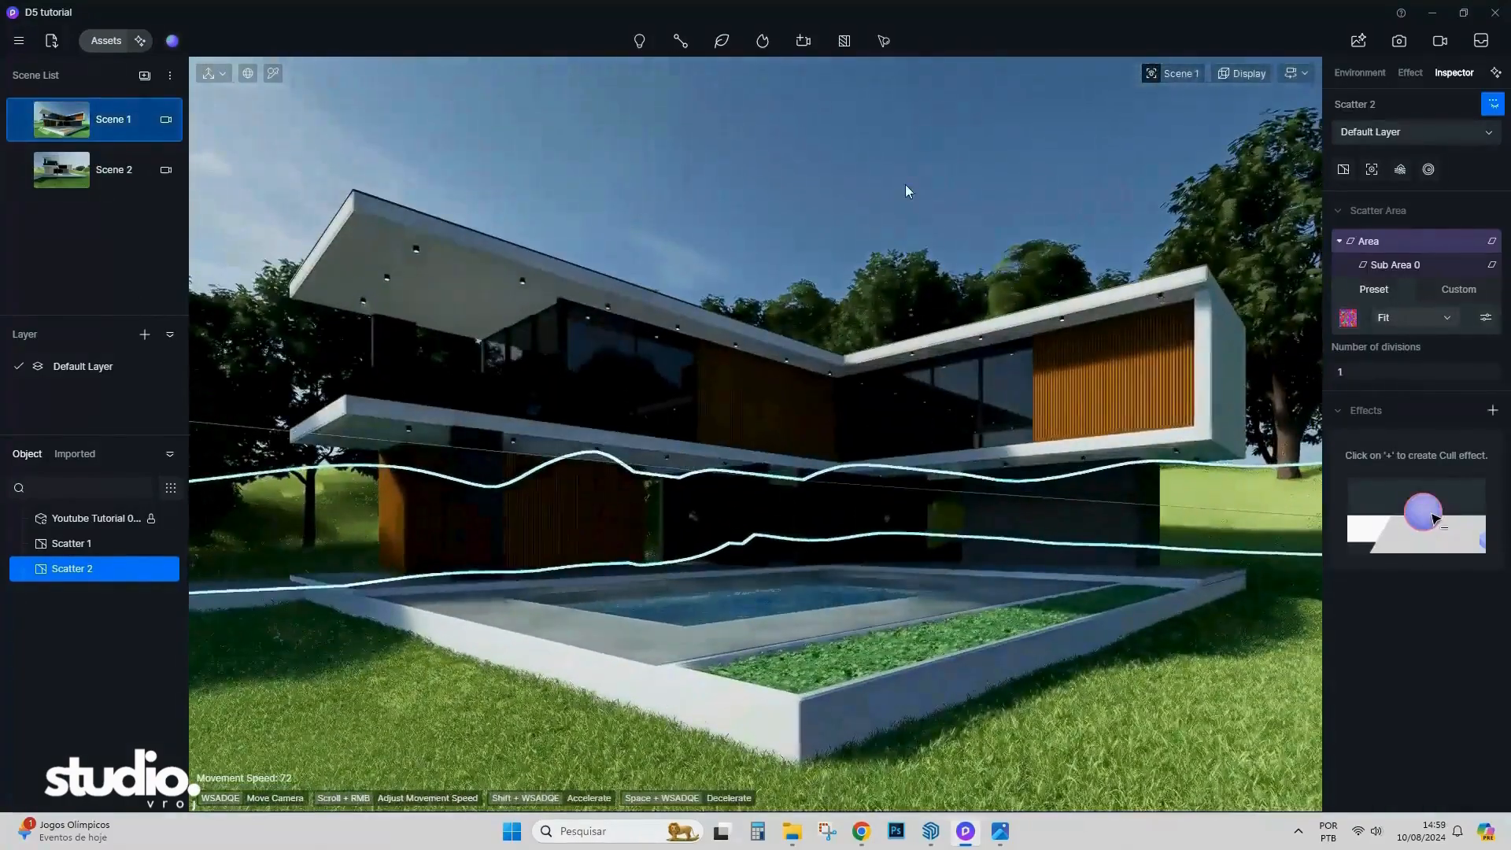
# Examine the house and the forest behind it from higher and more distant viewpoints.
pyautogui.moveTo(886, 201); pyautogui.dragTo(881, 310, button='right')
pyautogui.press('s')
pyautogui.press('w')
pyautogui.press('w')
pyautogui.click(1295, 74)
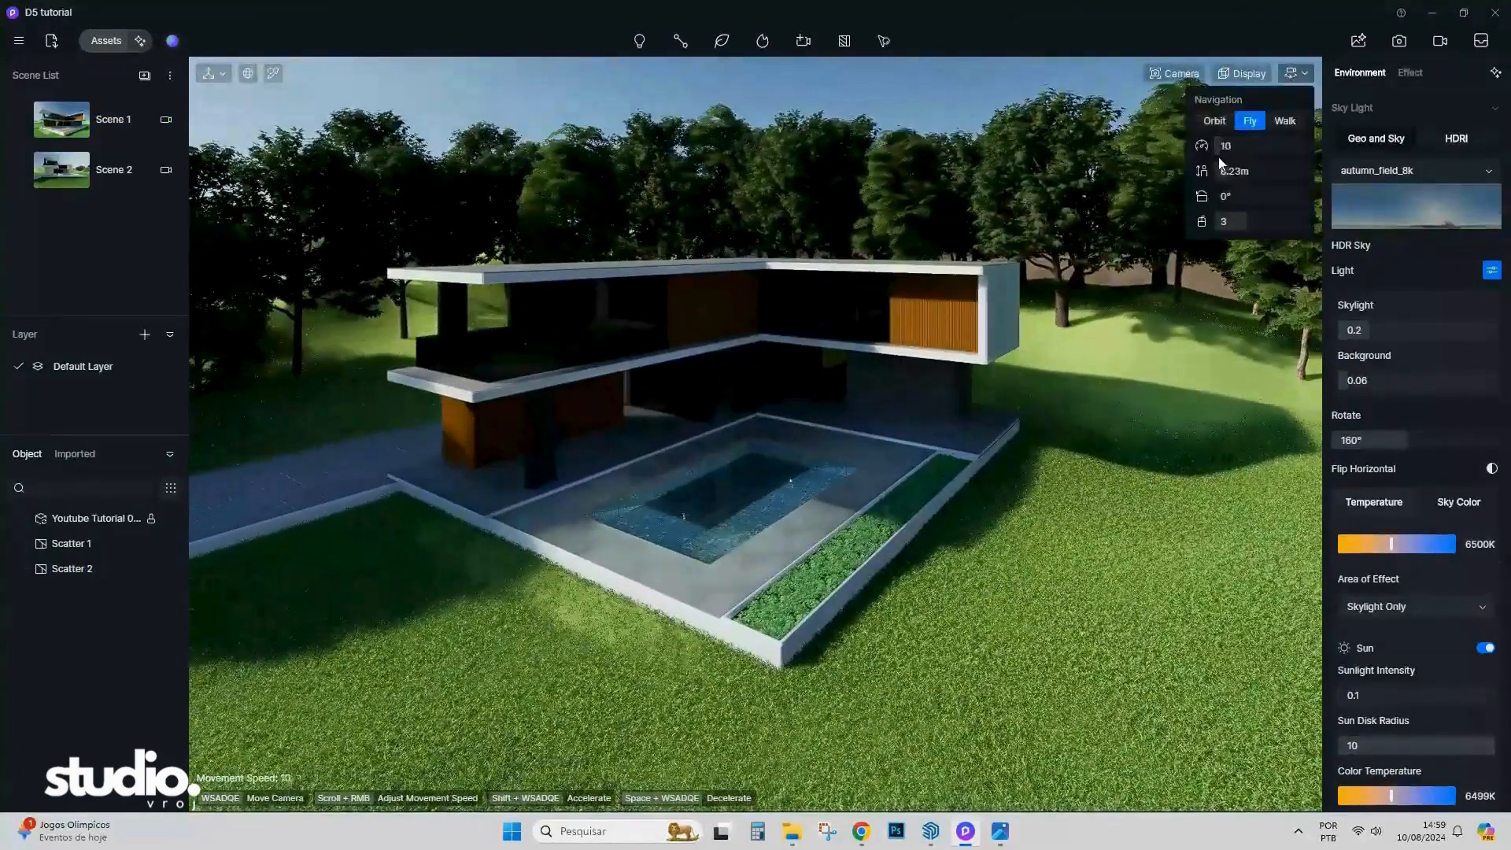
pyautogui.moveTo(1078, 268); pyautogui.dragTo(993, 264, button='right')
pyautogui.scroll(-7, 943, 268)
pyautogui.press('w')
pyautogui.scroll(5, 991, 263)
pyautogui.press('w')
pyautogui.press('s')
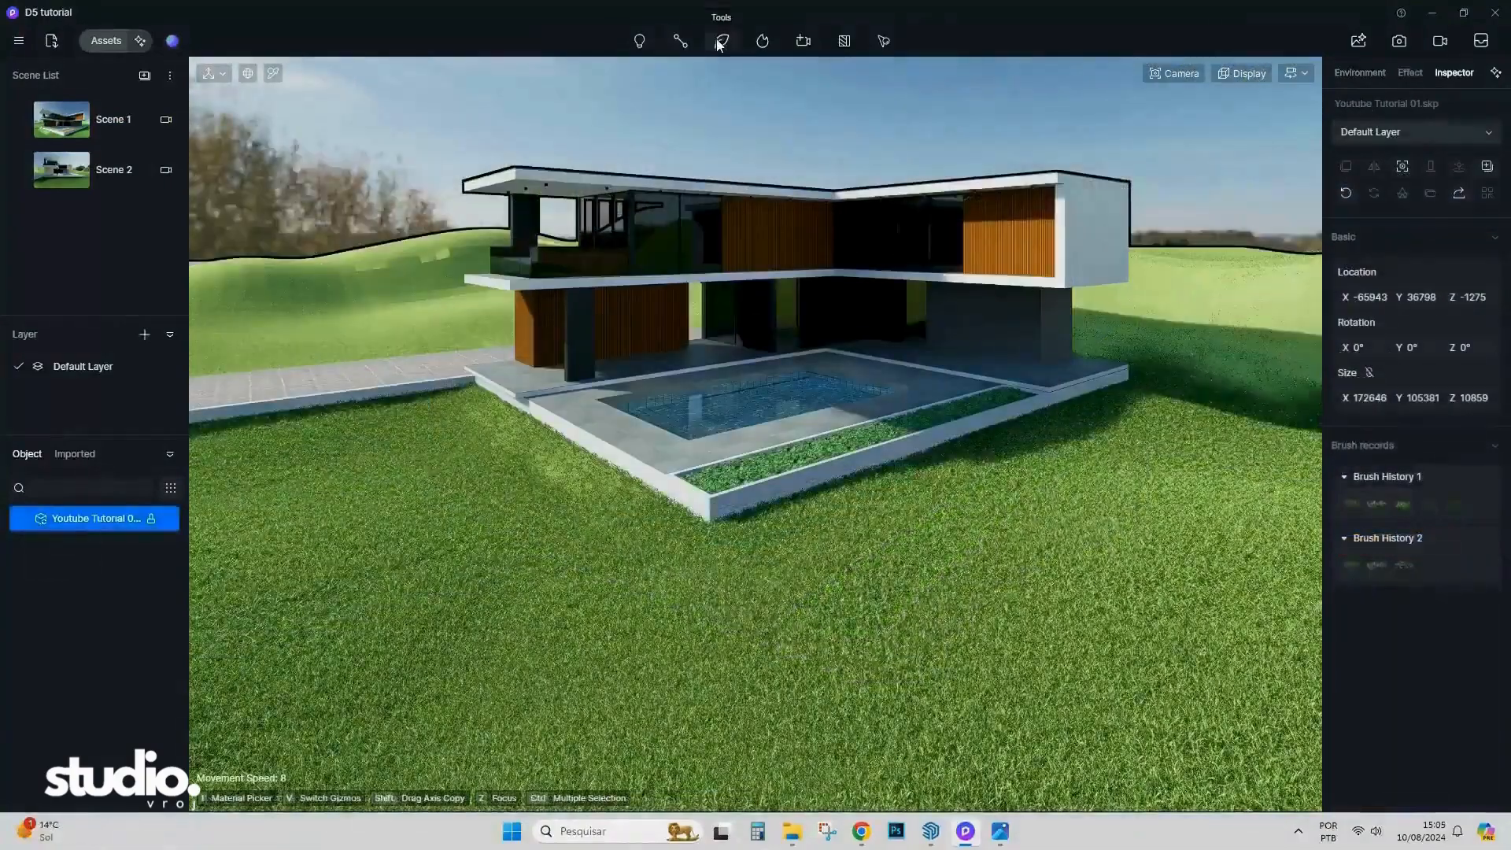
# Brush the three preselected nature plants over the hillside beside the house, opposite the driveway.
pyautogui.click(720, 40)
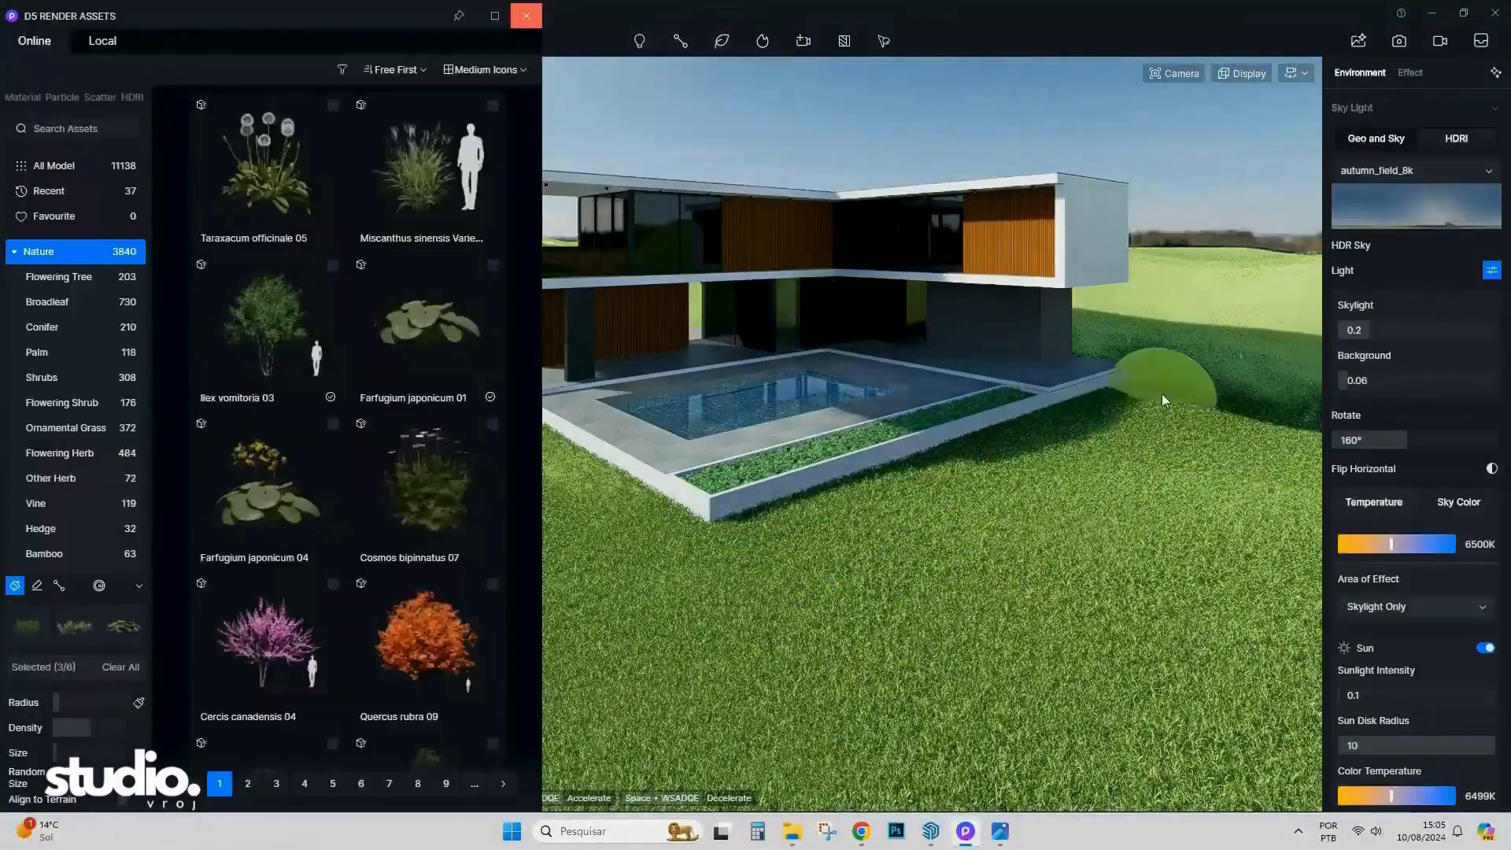
pyautogui.press('d')
pyautogui.press('w')
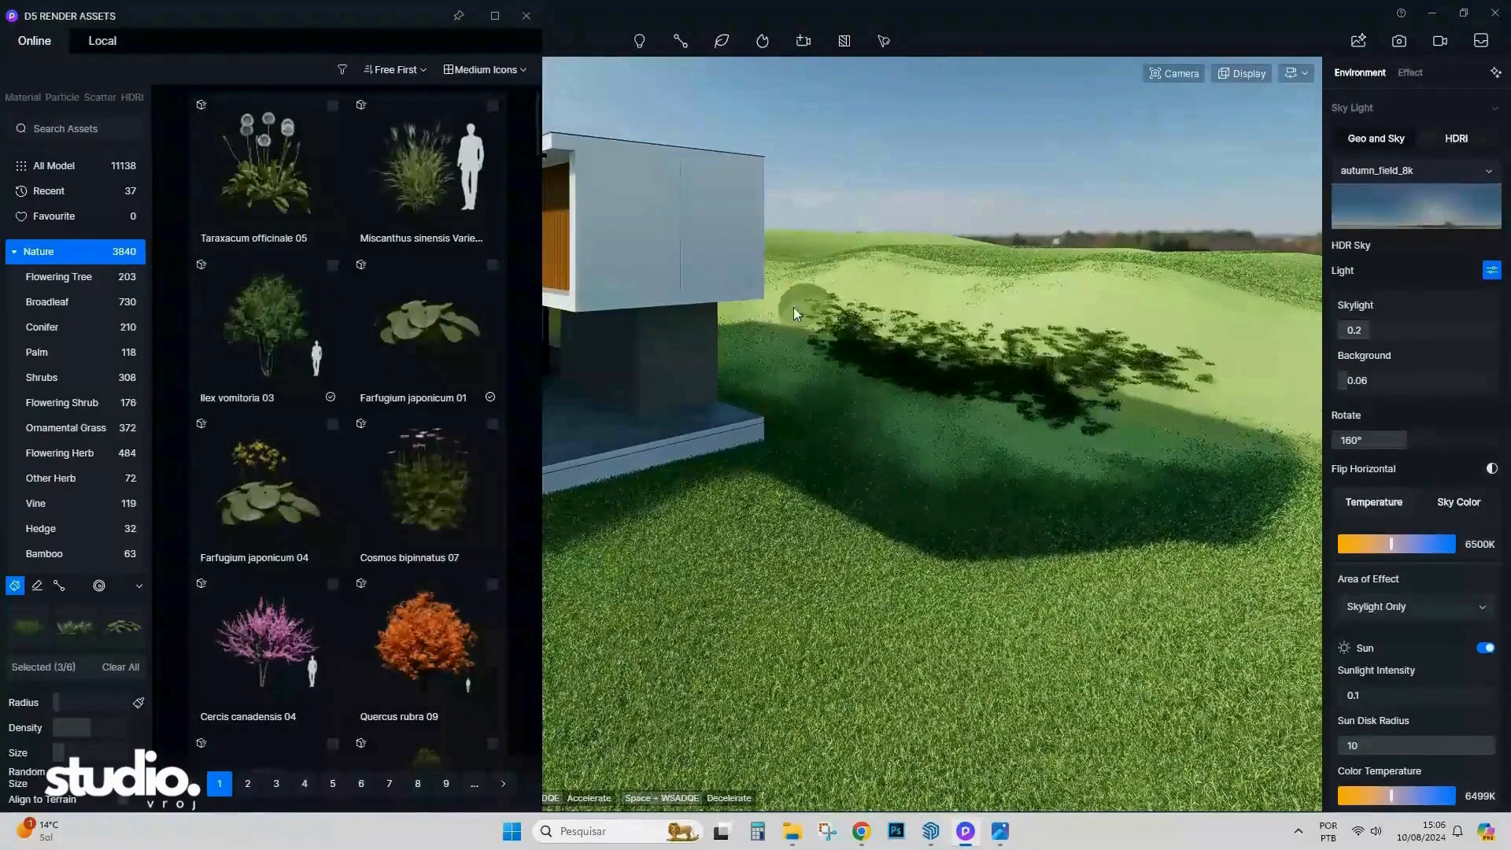
pyautogui.moveTo(794, 313); pyautogui.dragTo(778, 370)
pyautogui.moveTo(830, 414); pyautogui.dragTo(861, 415)
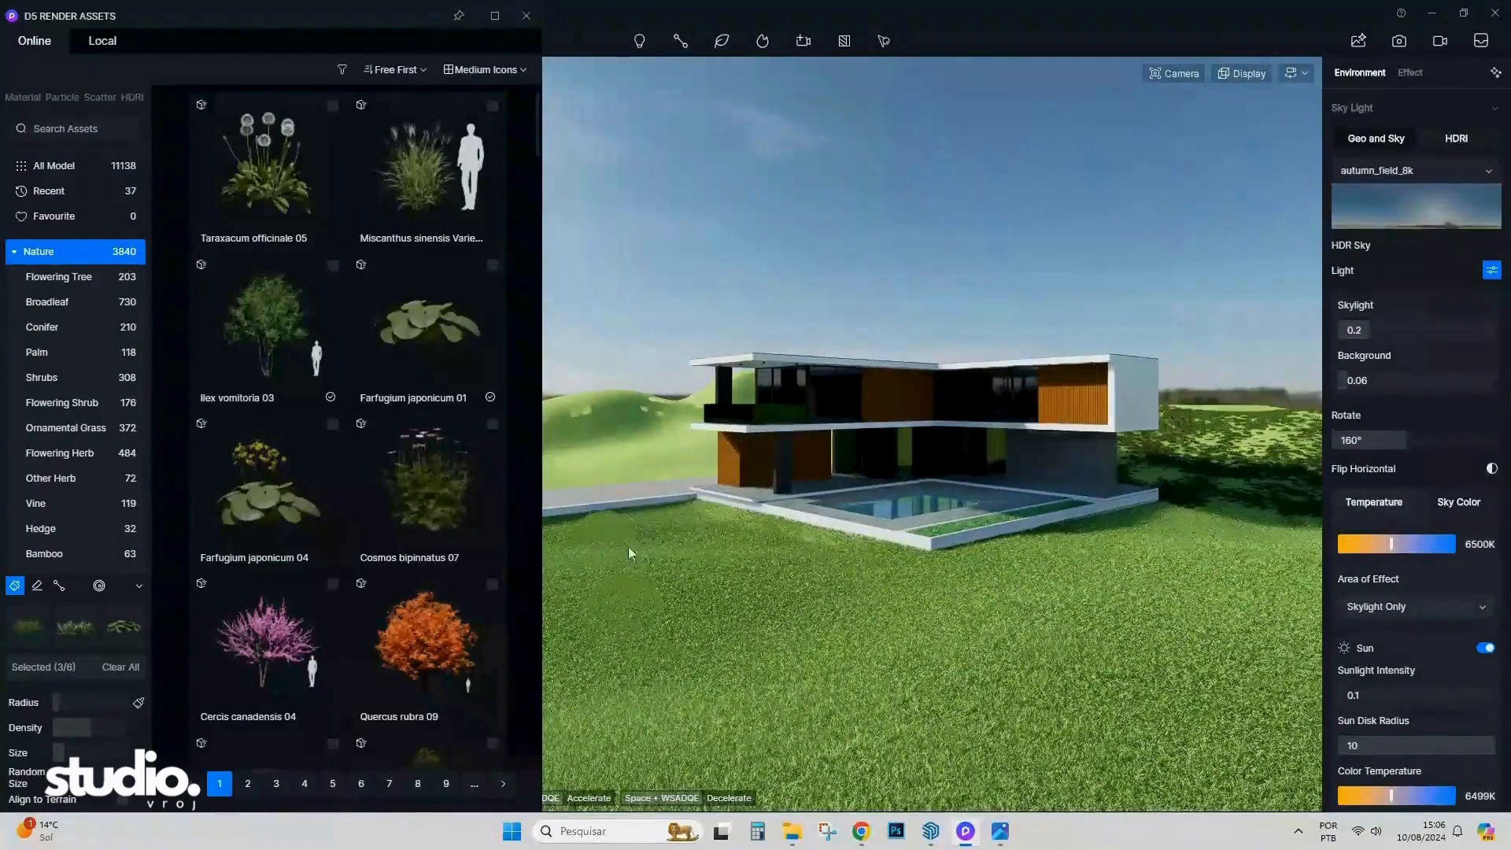
# Add the Grass09 Cluster and Typha latifolia 04 ornamental grasses to the plants selected for brushing.
pyautogui.click(63, 428)
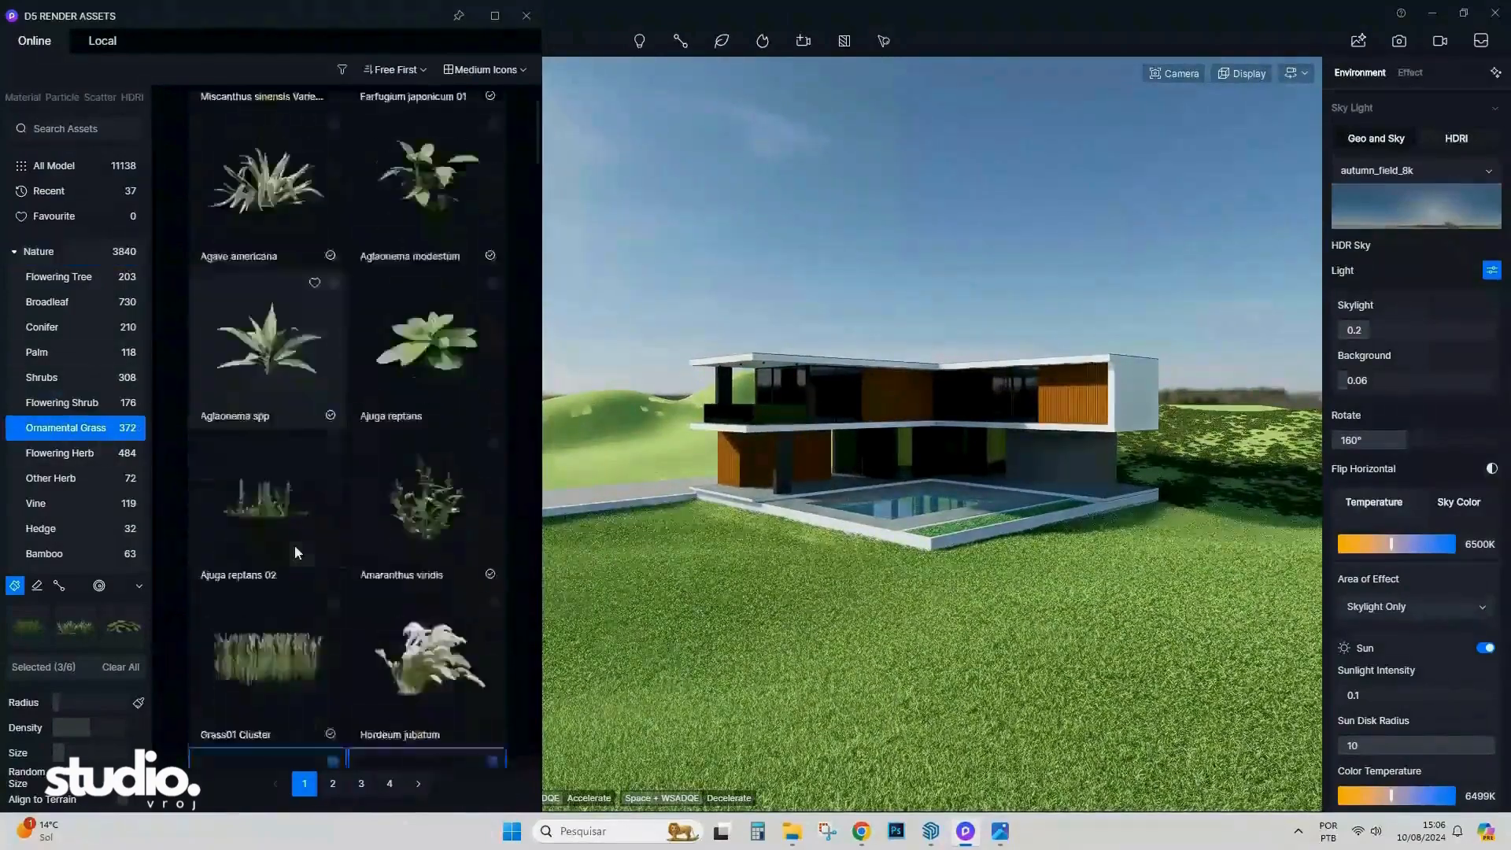
pyautogui.scroll(-5, 286, 549)
pyautogui.click(323, 369)
pyautogui.scroll(-2, 348, 441)
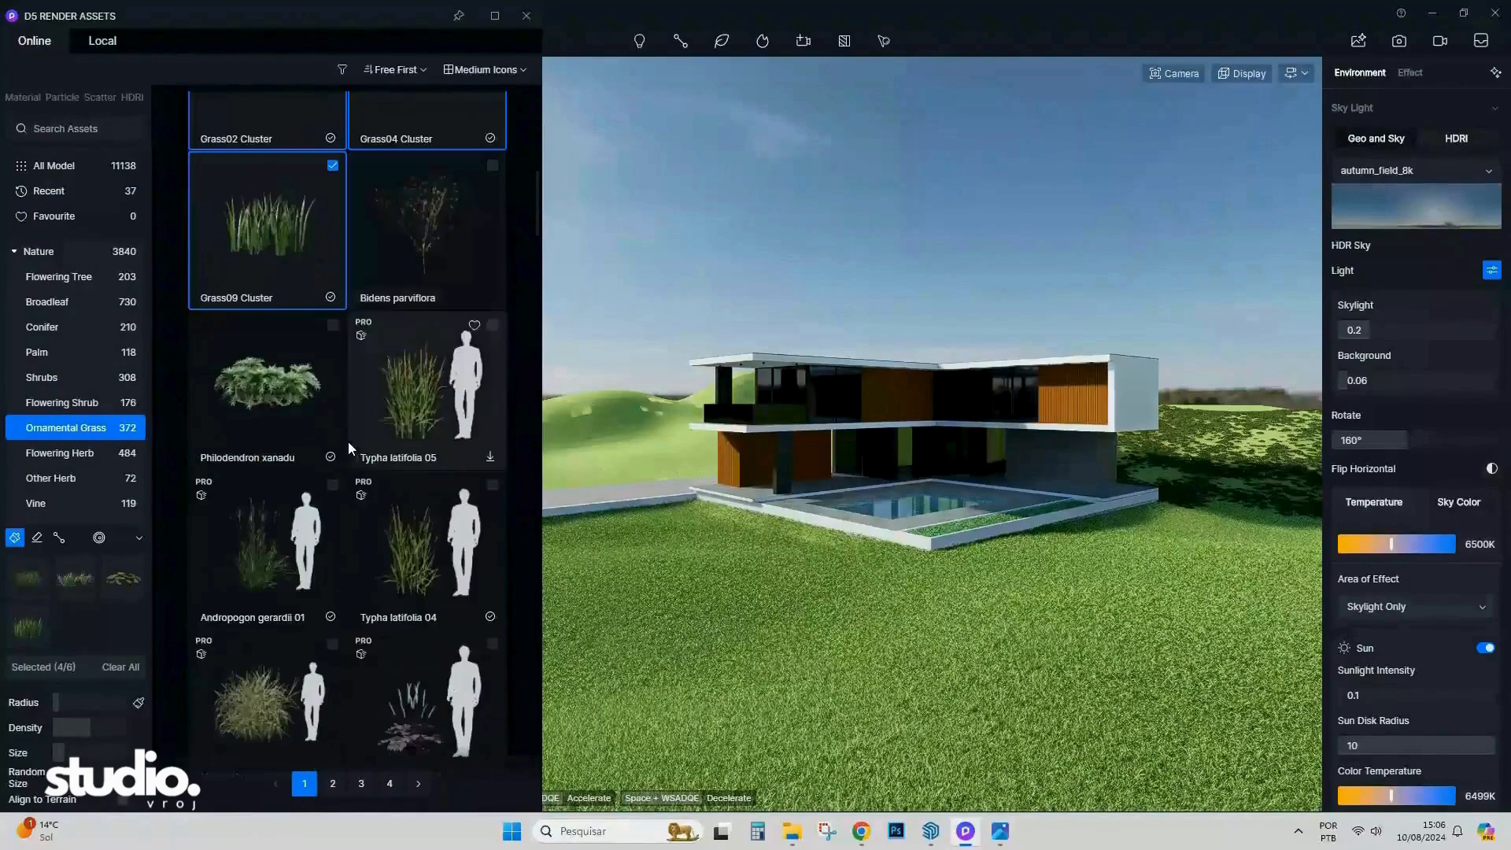
pyautogui.click(421, 533)
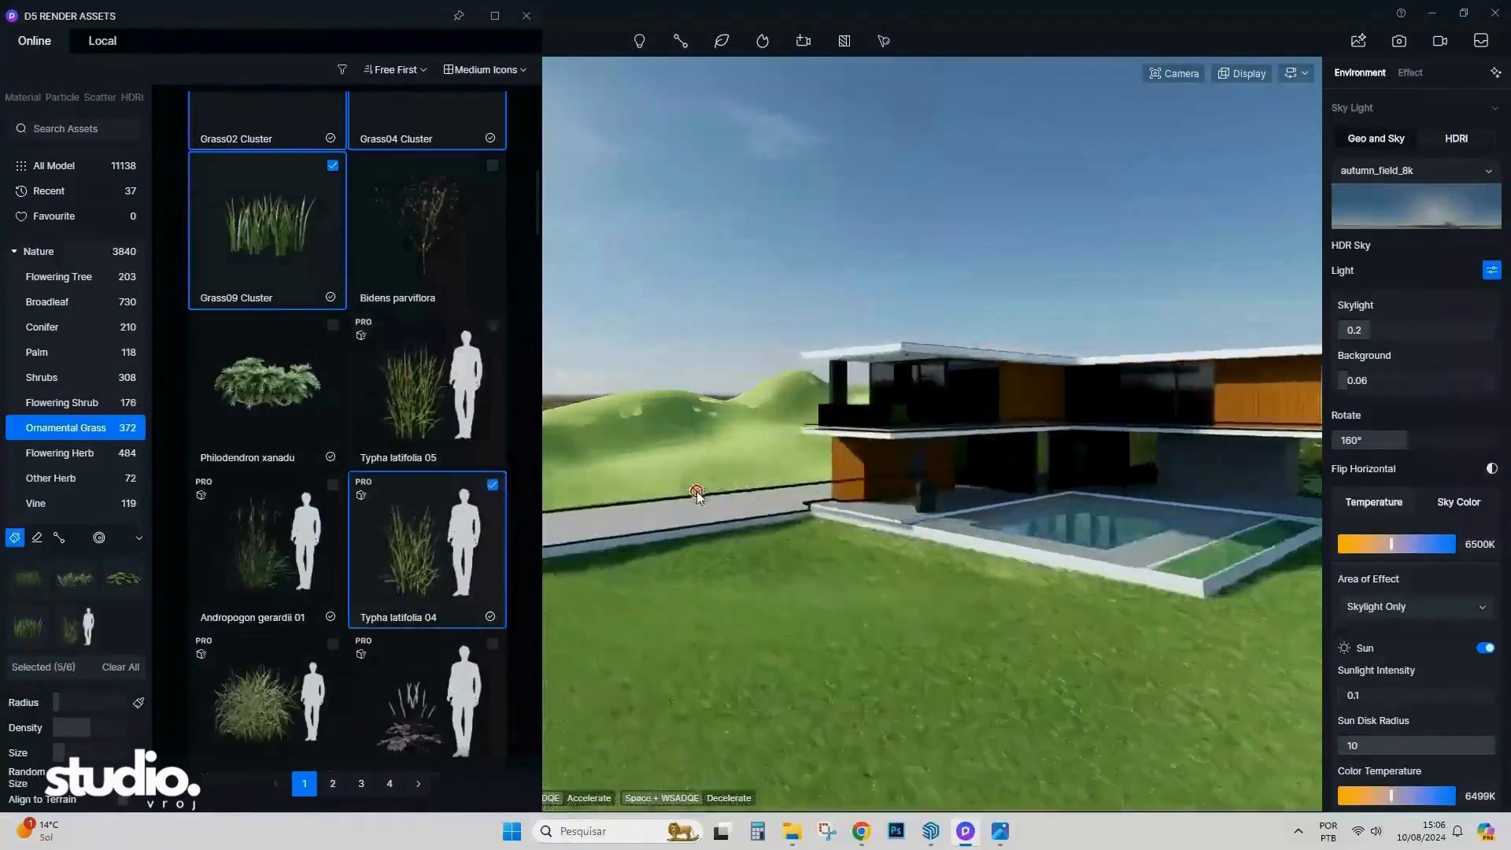
# Brush the five selected plants over the hillside beside the driveway, on the side away from the house.
pyautogui.press('a')
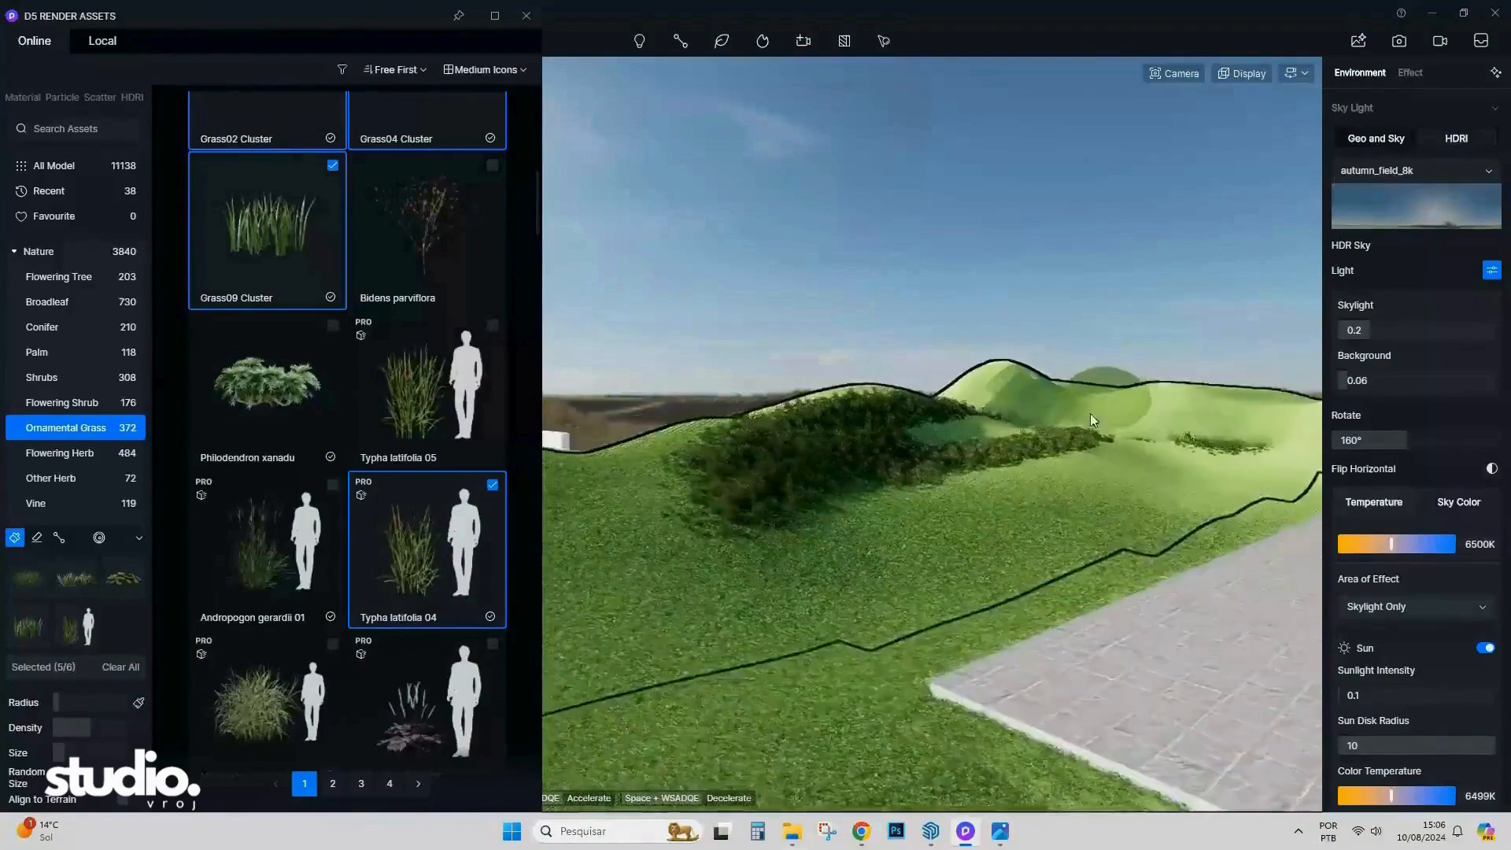
pyautogui.press('s')
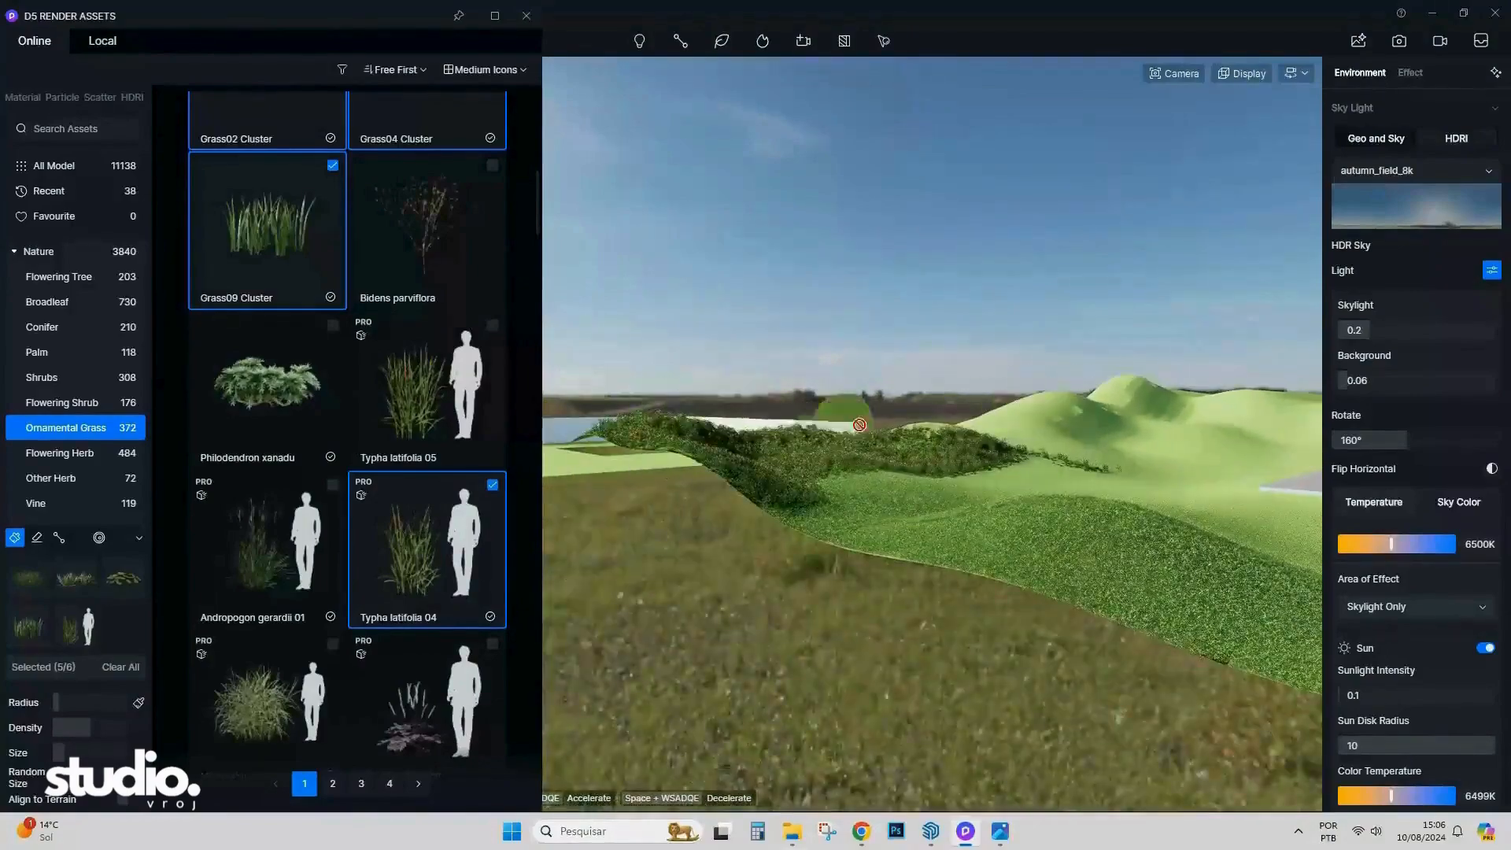
pyautogui.click(1006, 462)
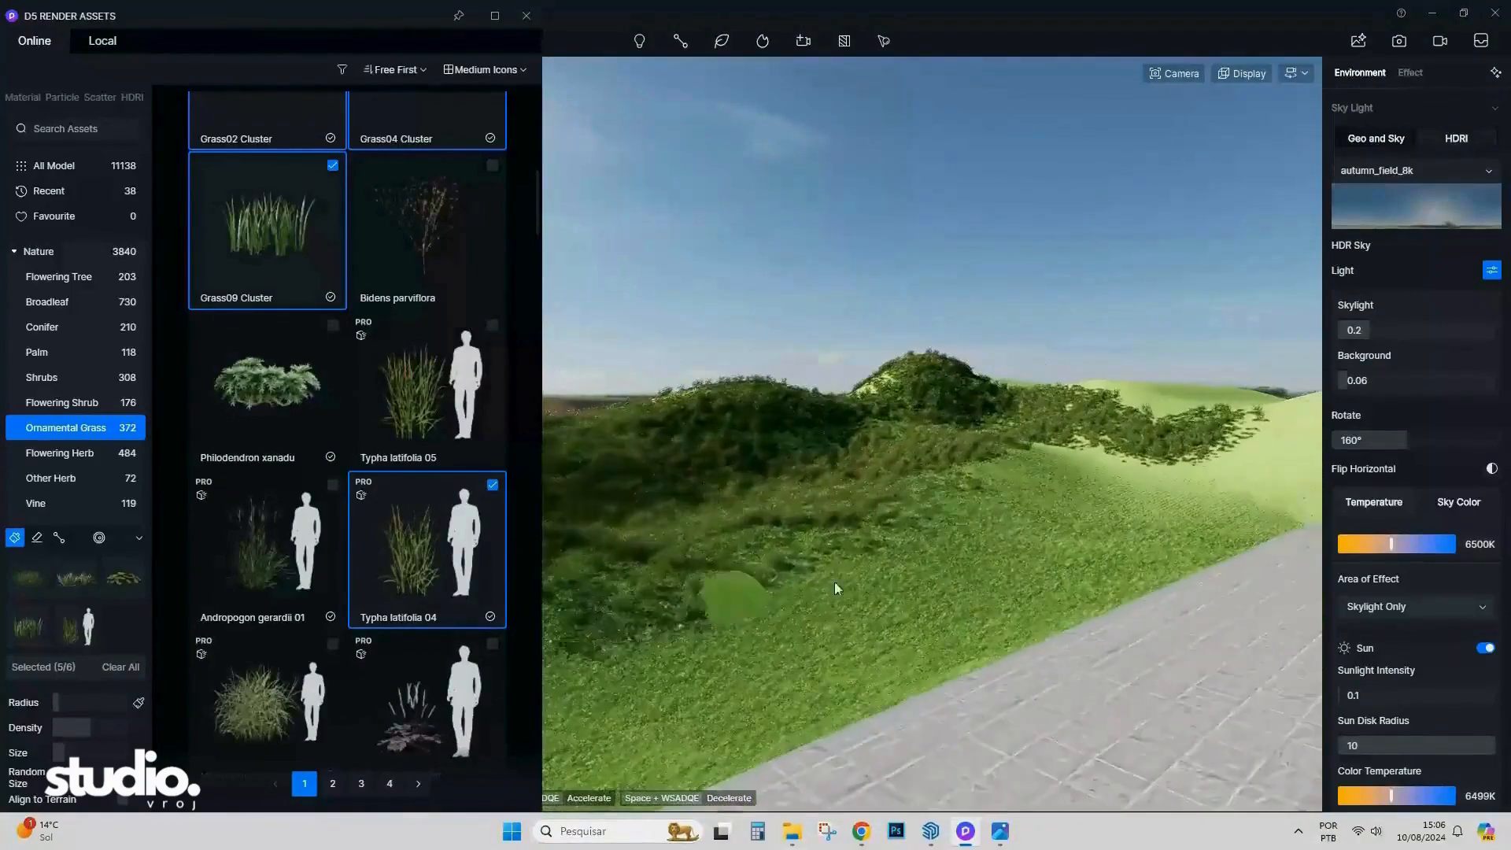
pyautogui.press('w')
pyautogui.moveTo(1014, 445); pyautogui.dragTo(878, 616, button='right')
pyautogui.press('e')
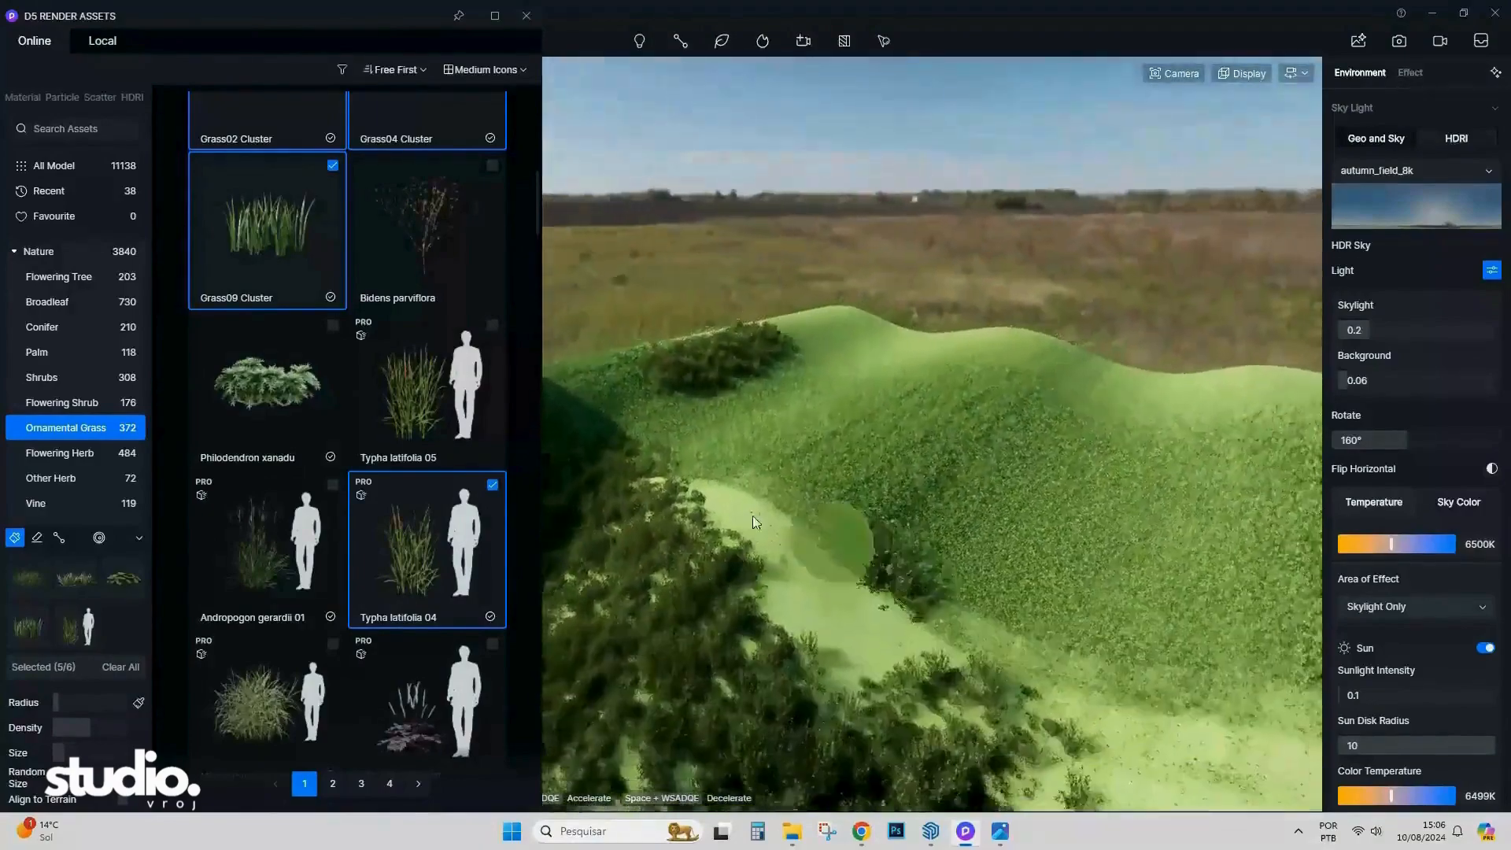
# Paint the selected plants over the remaining hills beyond the driveway with a larger brush radius.
pyautogui.moveTo(805, 355); pyautogui.dragTo(1002, 329)
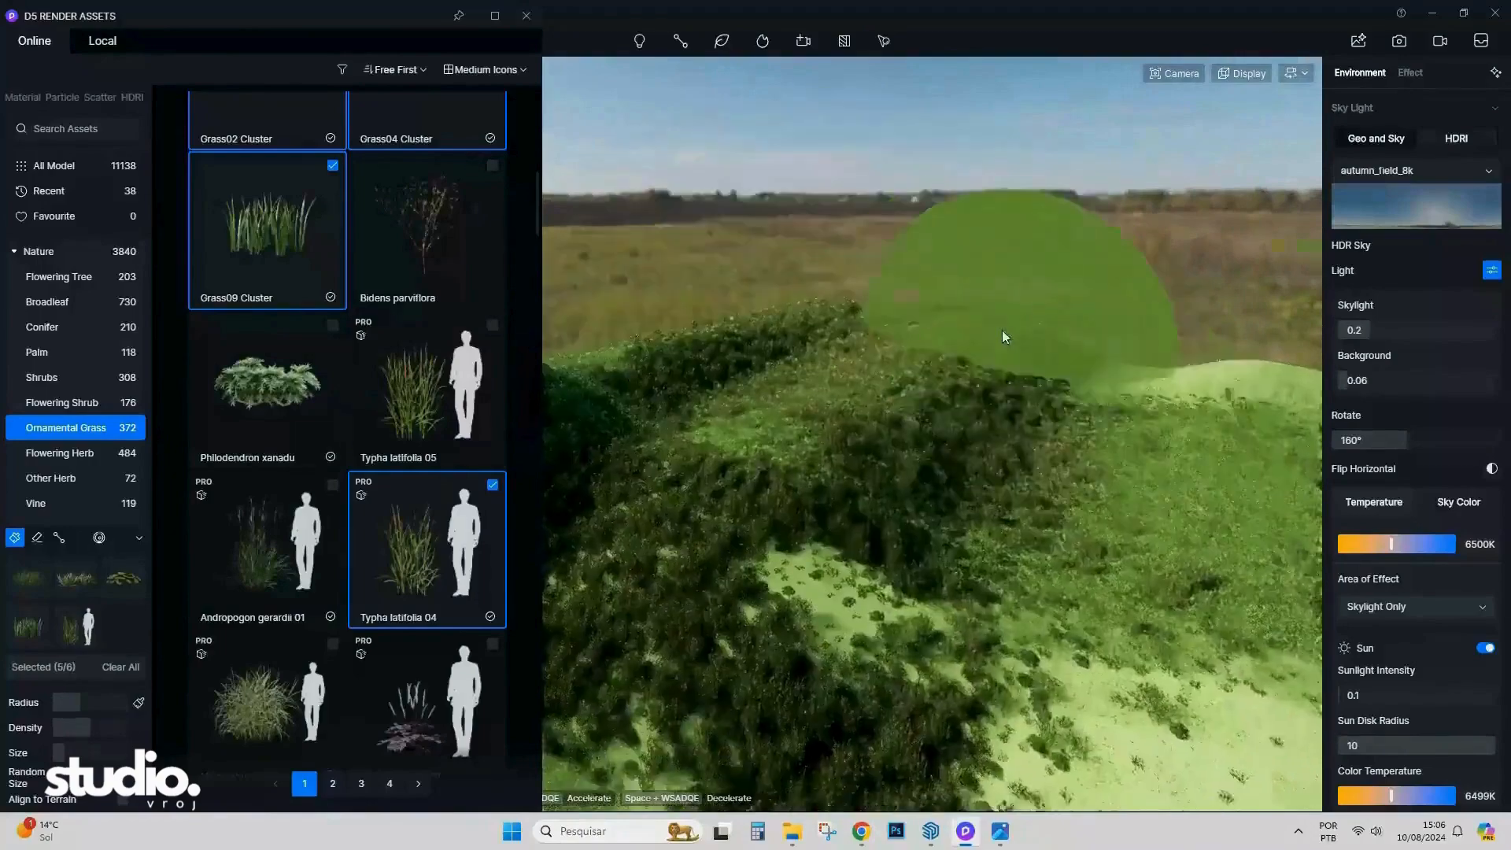
pyautogui.moveTo(1003, 329)
pyautogui.mouseDown(button='right')
pyautogui.moveTo(941, 418)
pyautogui.moveTo(951, 472)
pyautogui.moveTo(719, 434)
pyautogui.moveTo(706, 500)
pyautogui.moveTo(1005, 432)
pyautogui.mouseUp(button='right')
pyautogui.moveTo(1006, 433); pyautogui.dragTo(894, 540)
pyautogui.moveTo(894, 540); pyautogui.dragTo(573, 413, button='right')
pyautogui.moveTo(574, 413)
pyautogui.mouseDown()
pyautogui.moveTo(790, 499)
pyautogui.moveTo(1094, 504)
pyautogui.mouseUp()
pyautogui.scroll(3, 999, 554)
pyautogui.moveTo(998, 554); pyautogui.dragTo(946, 617)
pyautogui.scroll(3, 947, 617)
pyautogui.moveTo(947, 617); pyautogui.dragTo(850, 606, button='right')
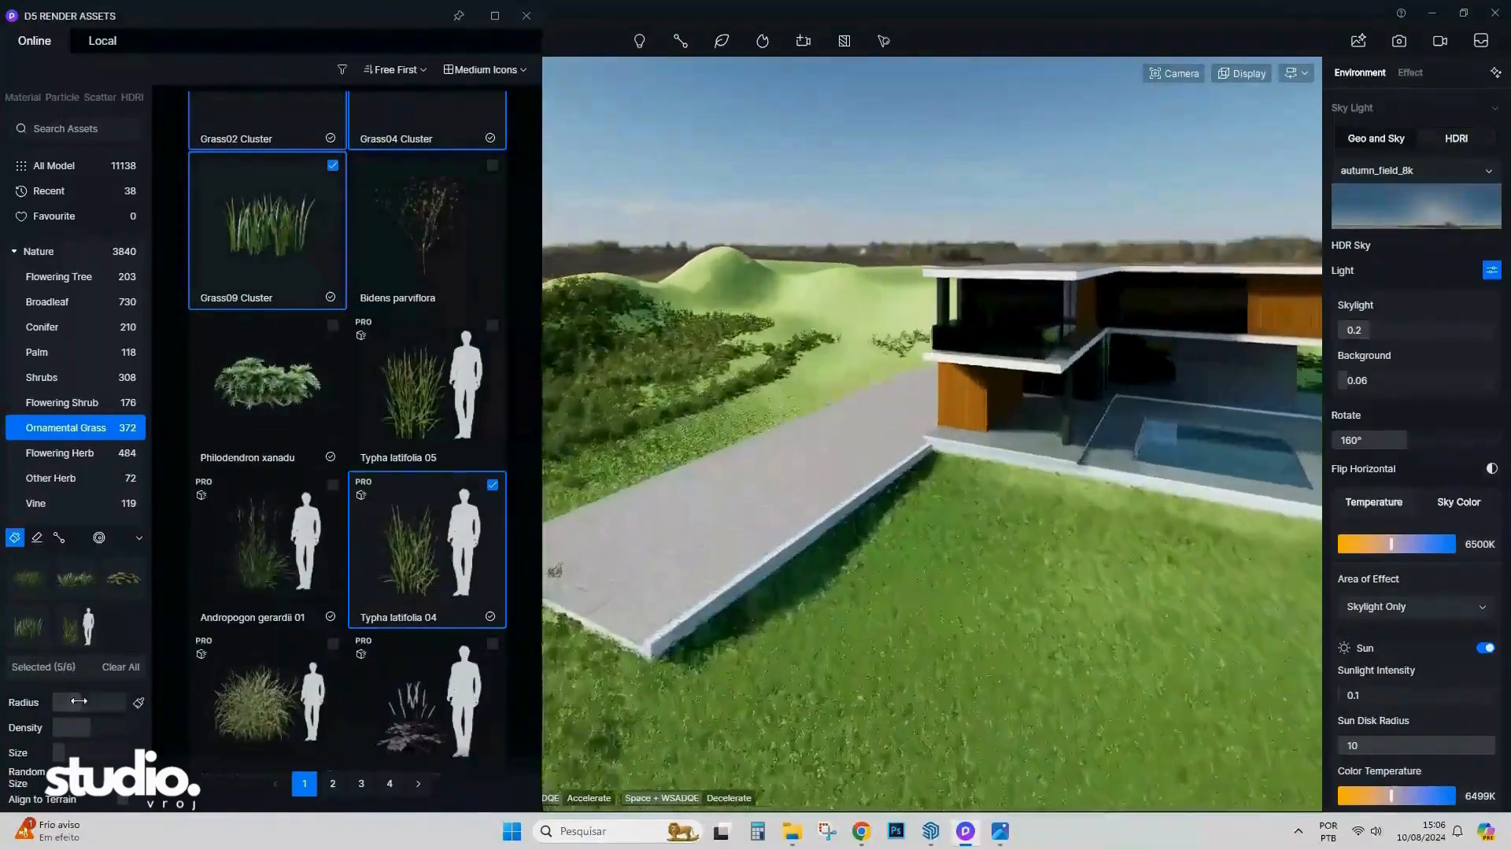
# Reduce the brush radius and paint the selected plants around the front edge of the driveway.
pyautogui.moveTo(79, 702); pyautogui.dragTo(60, 702)
pyautogui.moveTo(944, 614); pyautogui.dragTo(862, 661, button='right')
pyautogui.moveTo(861, 661); pyautogui.dragTo(740, 588)
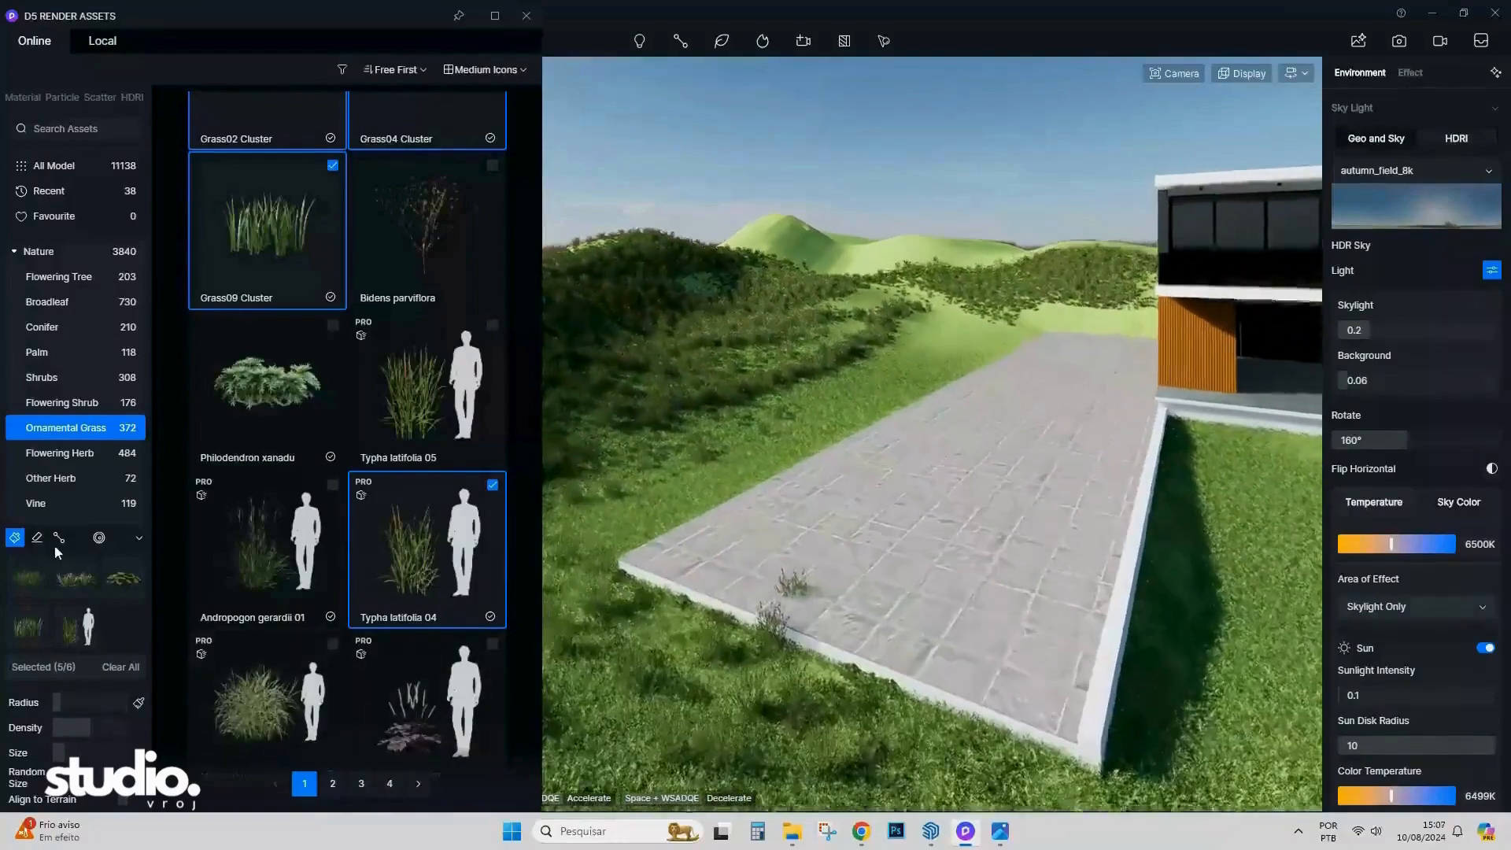
# Erase the stray plants from the driveway paving and close the asset library.
pyautogui.click(36, 538)
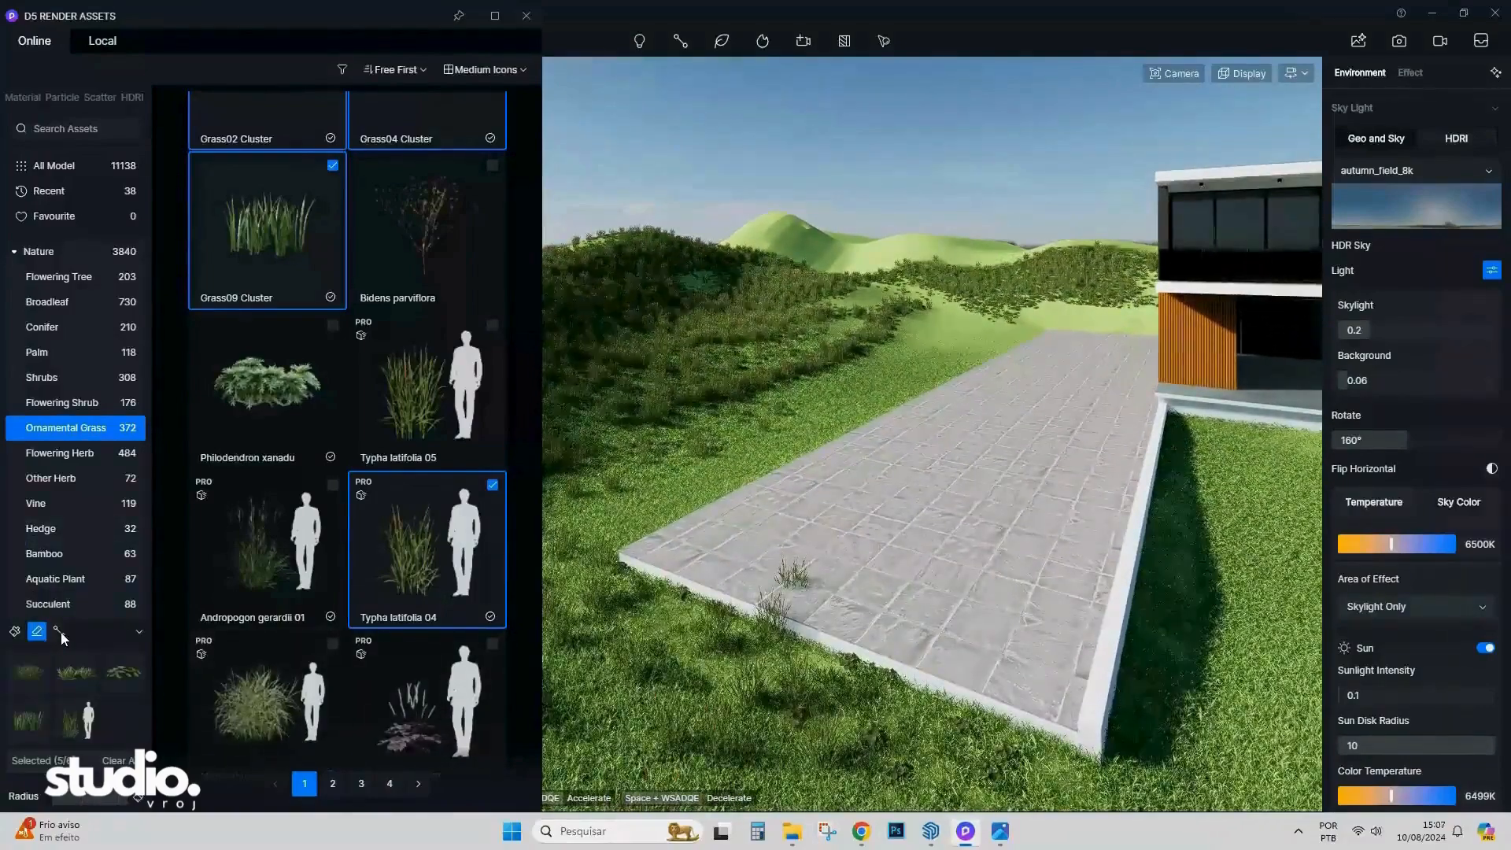
pyautogui.click(14, 631)
pyautogui.press('Escape')
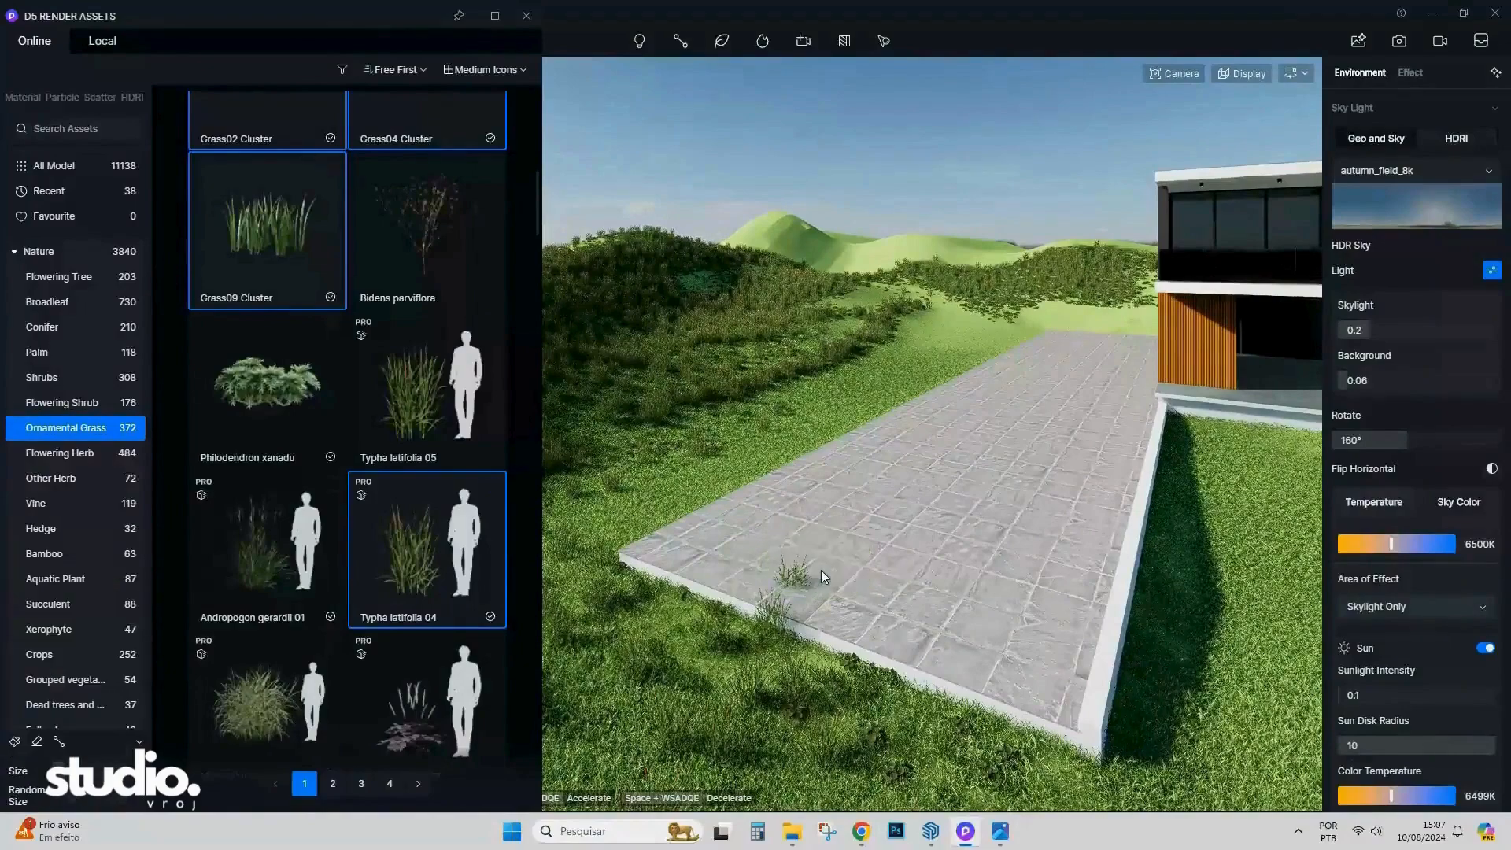
pyautogui.click(784, 574)
pyautogui.click(1456, 602)
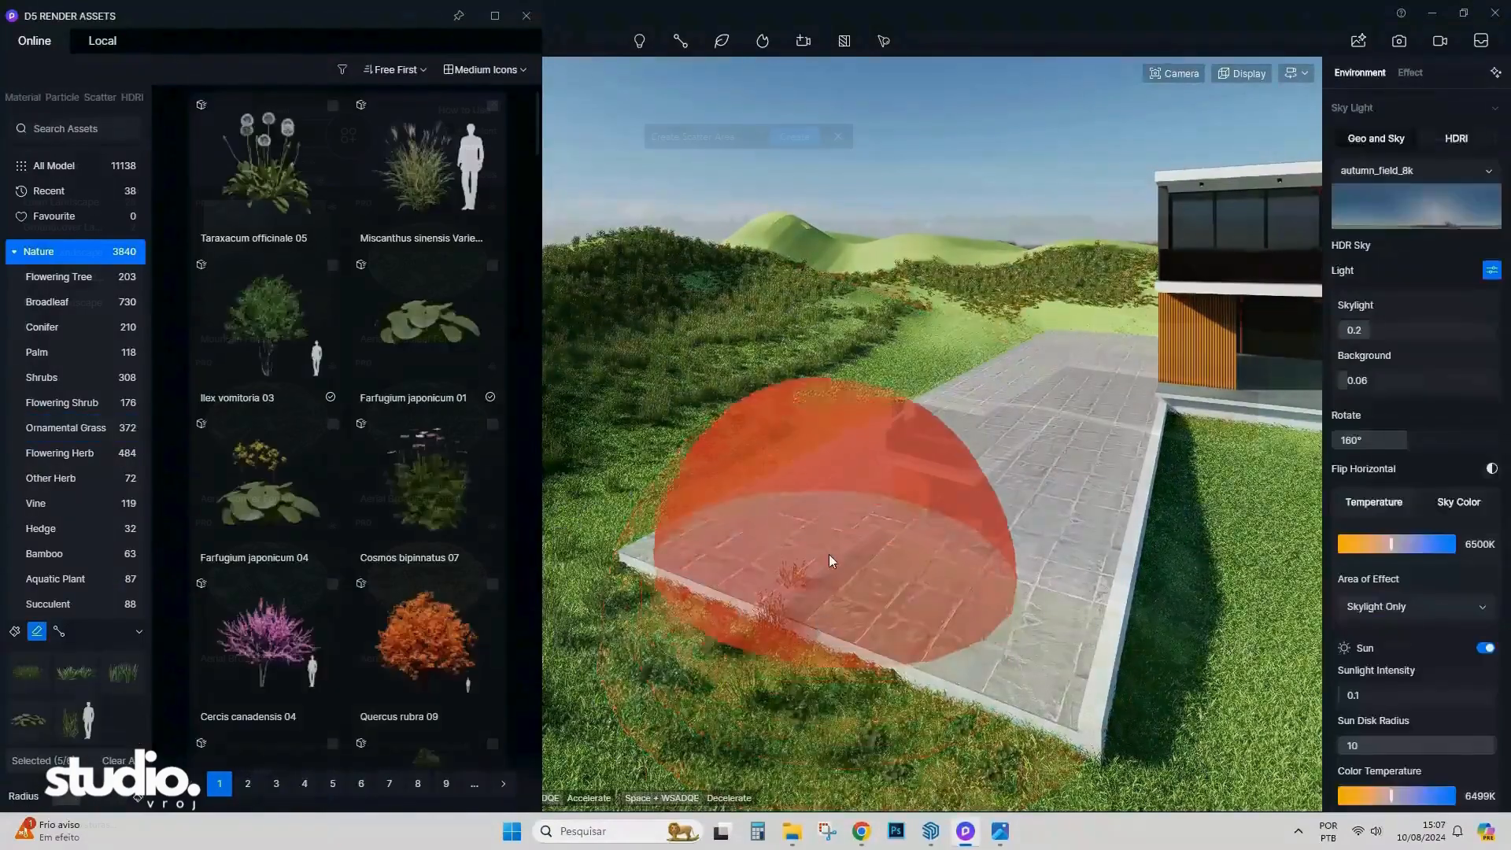
pyautogui.click(524, 17)
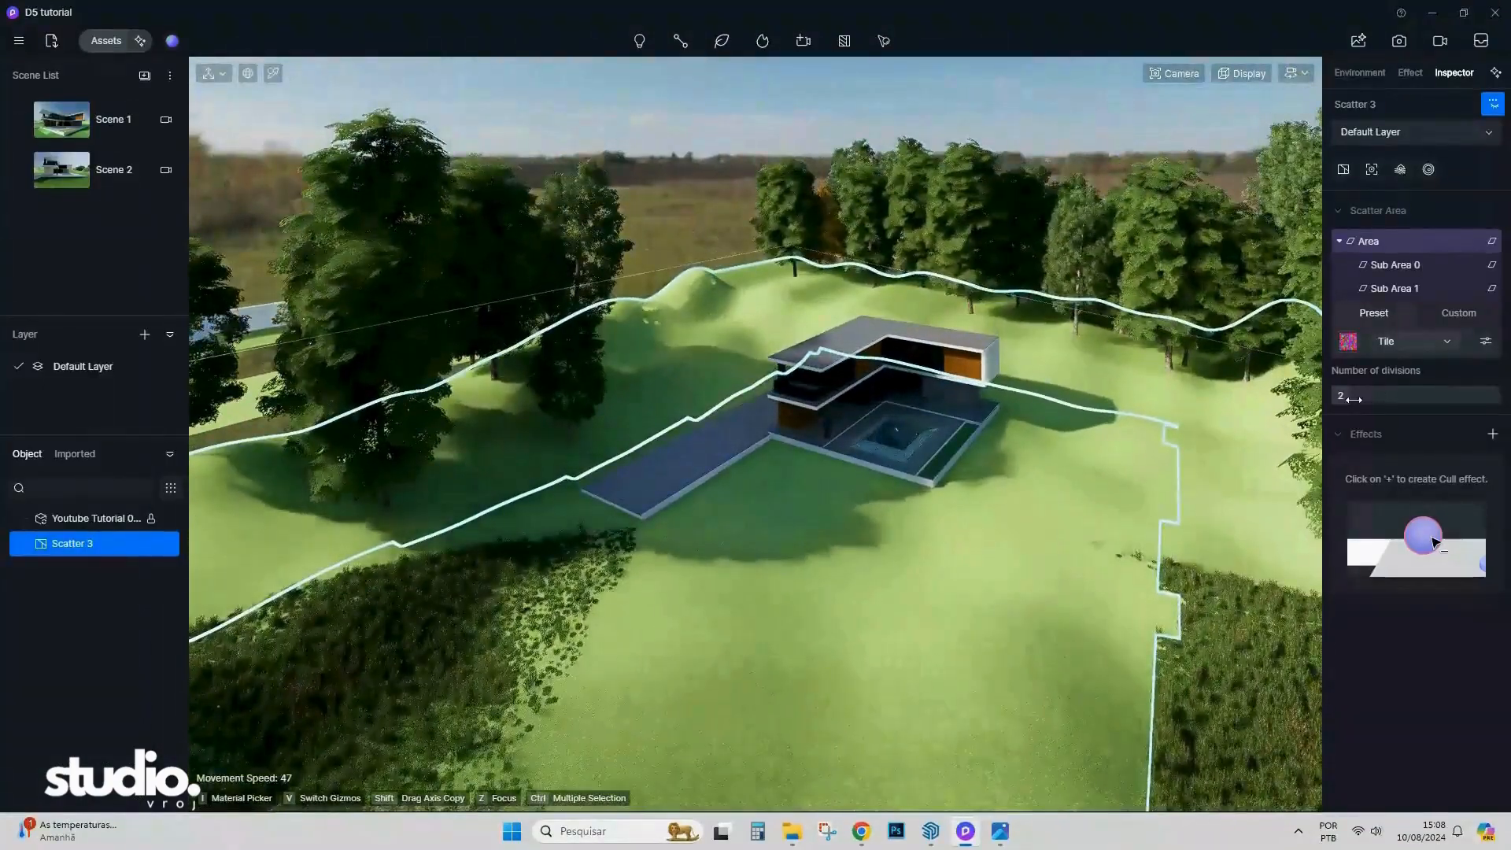
# Set the forest scatter area's number of divisions to 1 and the skylight to 0.47 in Scene 1.
pyautogui.moveTo(1354, 400); pyautogui.dragTo(1339, 400)
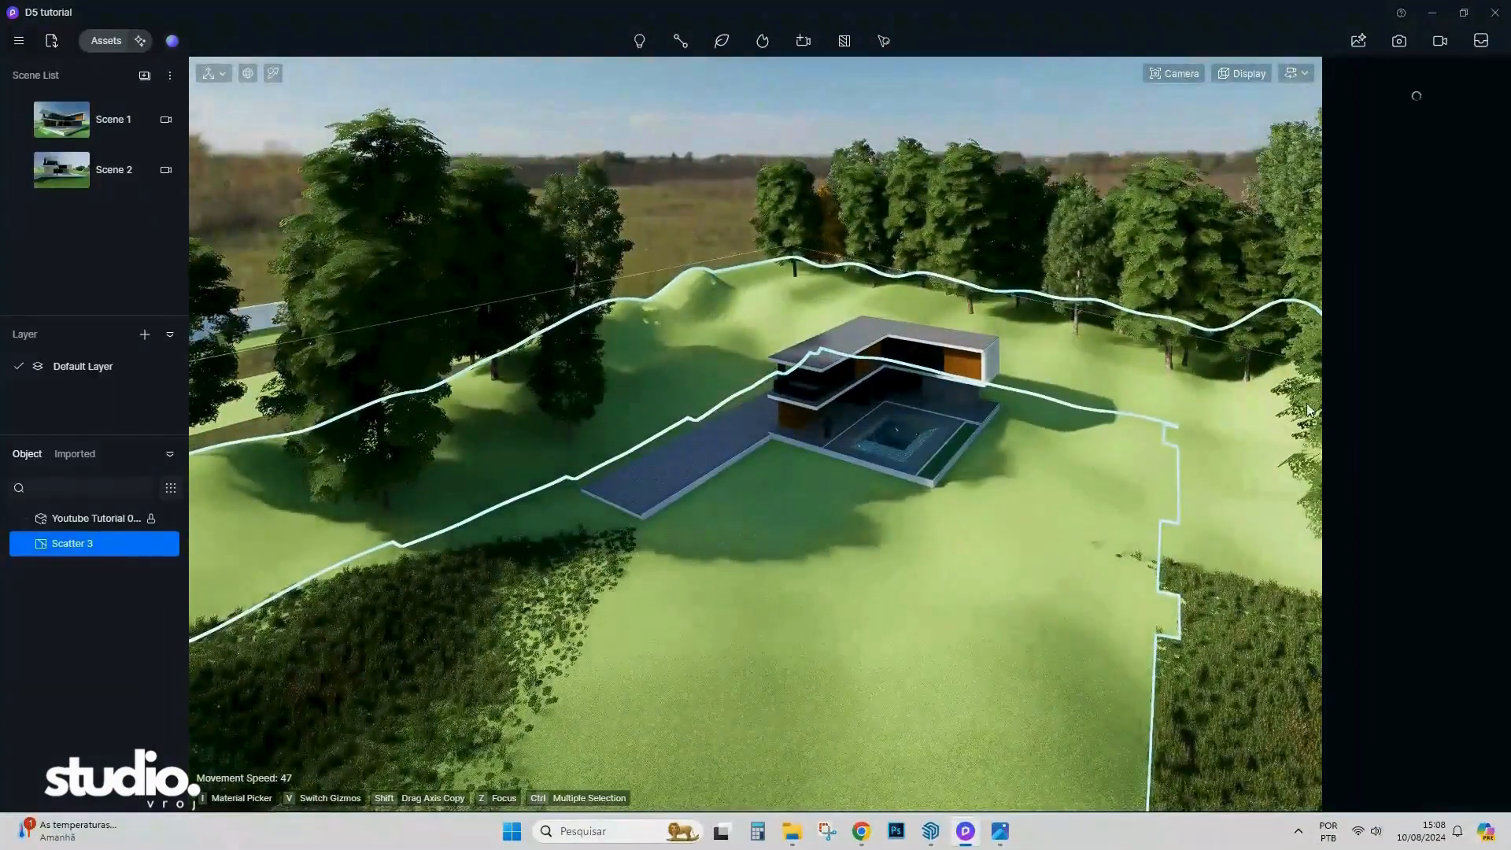
pyautogui.moveTo(587, 413); pyautogui.dragTo(657, 405, button='middle')
pyautogui.click(79, 119)
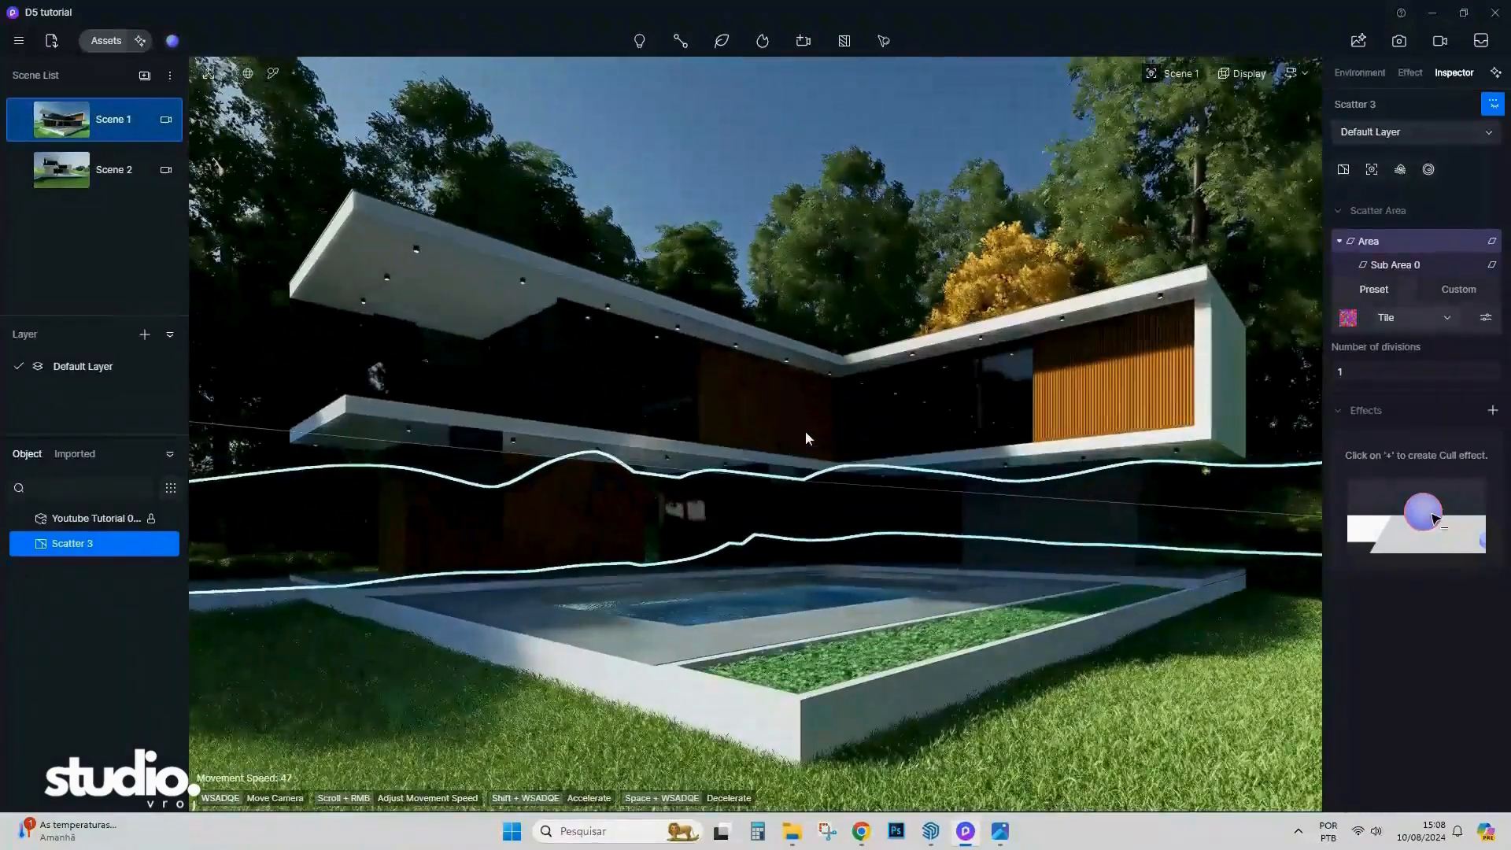
pyautogui.click(768, 154)
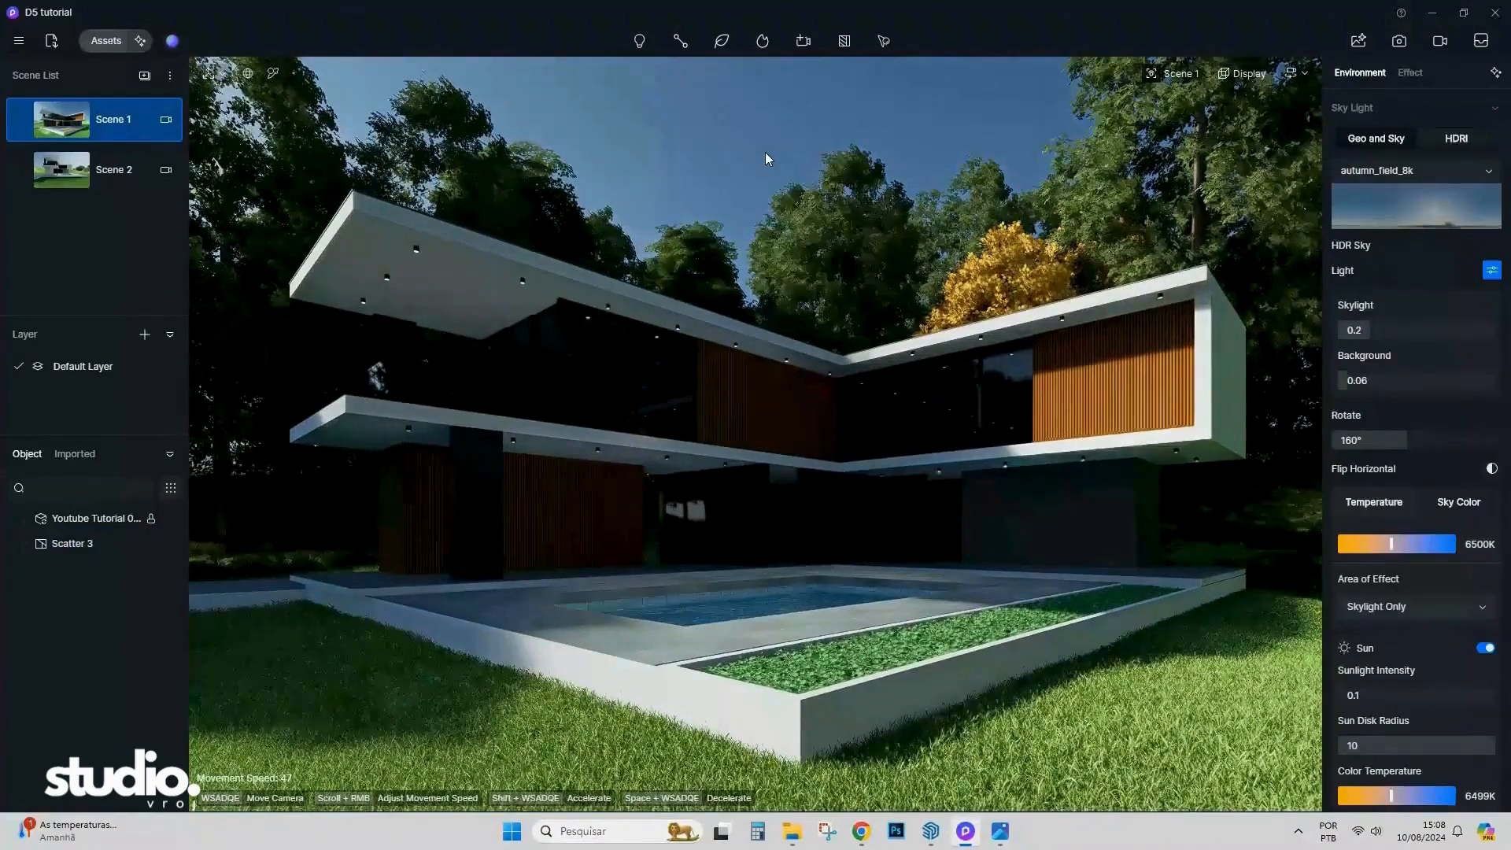
pyautogui.moveTo(1383, 331); pyautogui.dragTo(1420, 329)
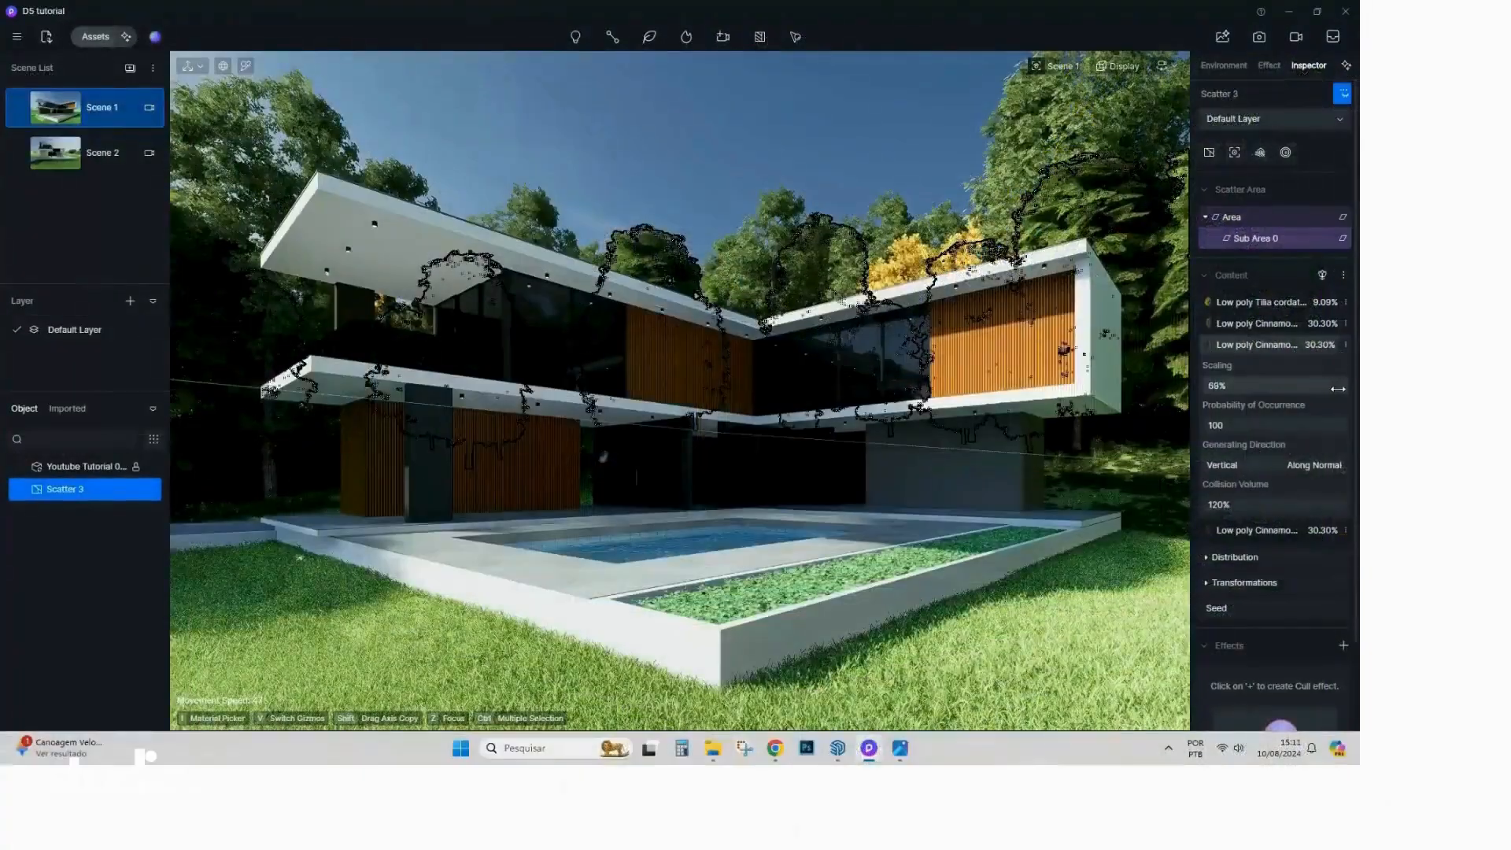
# Adjust the second Cinnamomum's scaling in the forest scatter, and set the first Cinnamomum's scaling to 72% and probability of occurrence to 95.77.
pyautogui.moveTo(1338, 389); pyautogui.dragTo(1335, 393)
pyautogui.click(1256, 323)
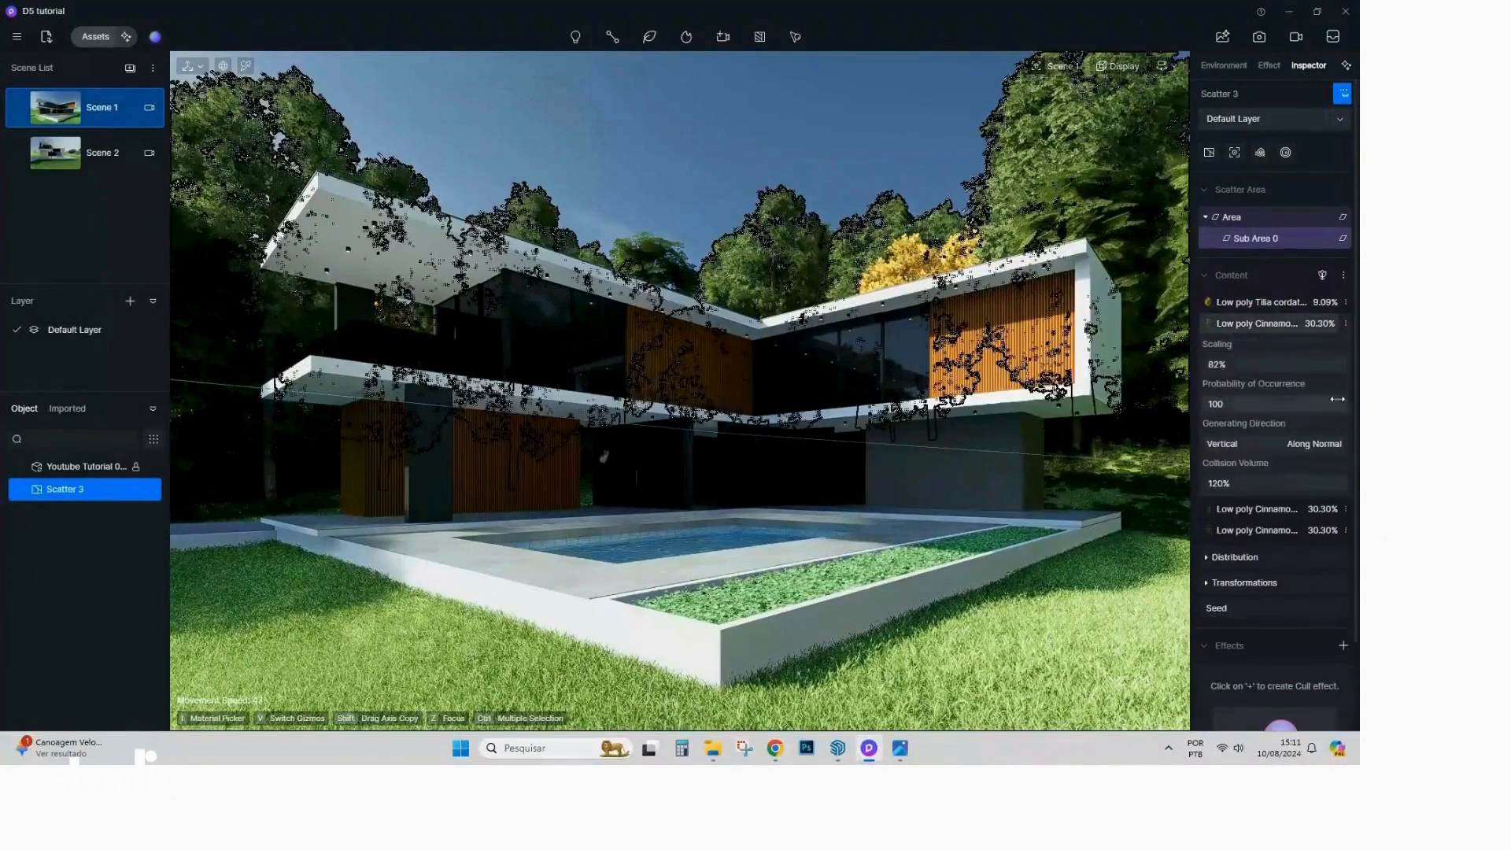
pyautogui.moveTo(1288, 355); pyautogui.dragTo(1289, 362)
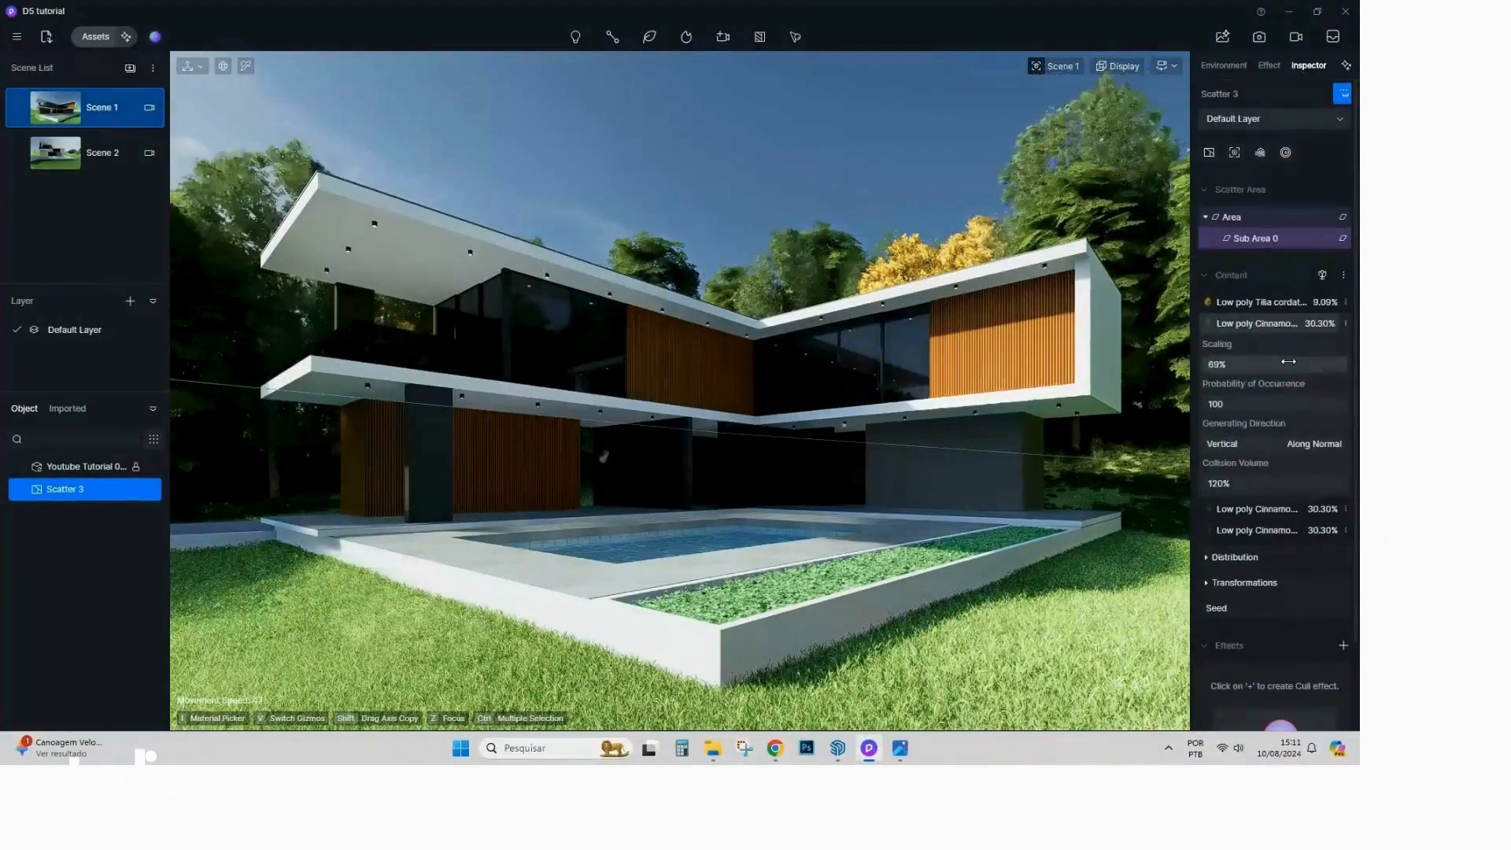
pyautogui.moveTo(1319, 401); pyautogui.dragTo(1247, 411)
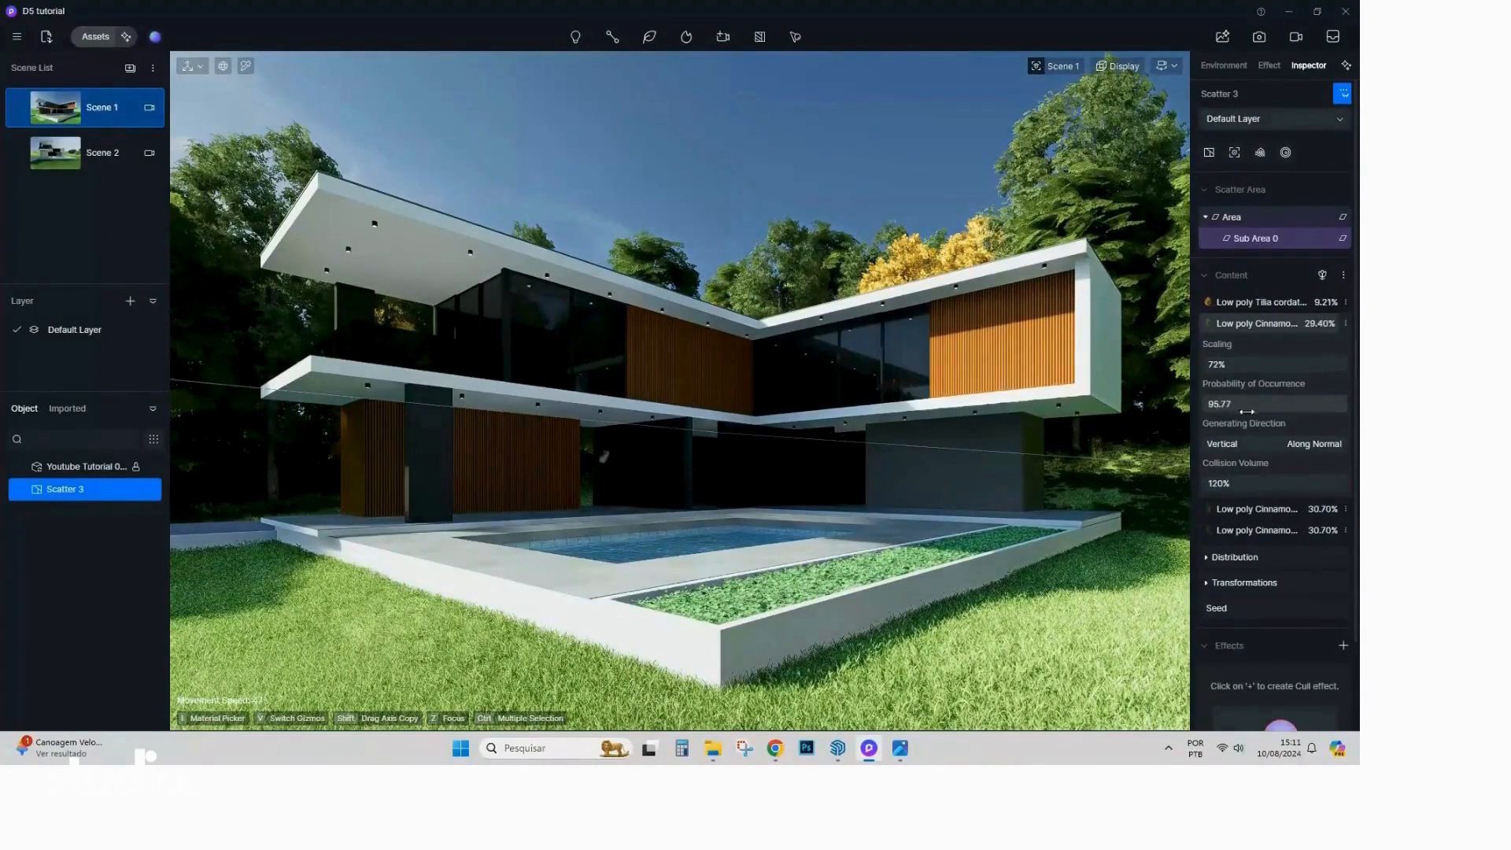
# Set the second Cinnamomum's collision volume to 55.5% and its scaling to 62% in the forest scatter.
pyautogui.click(858, 259)
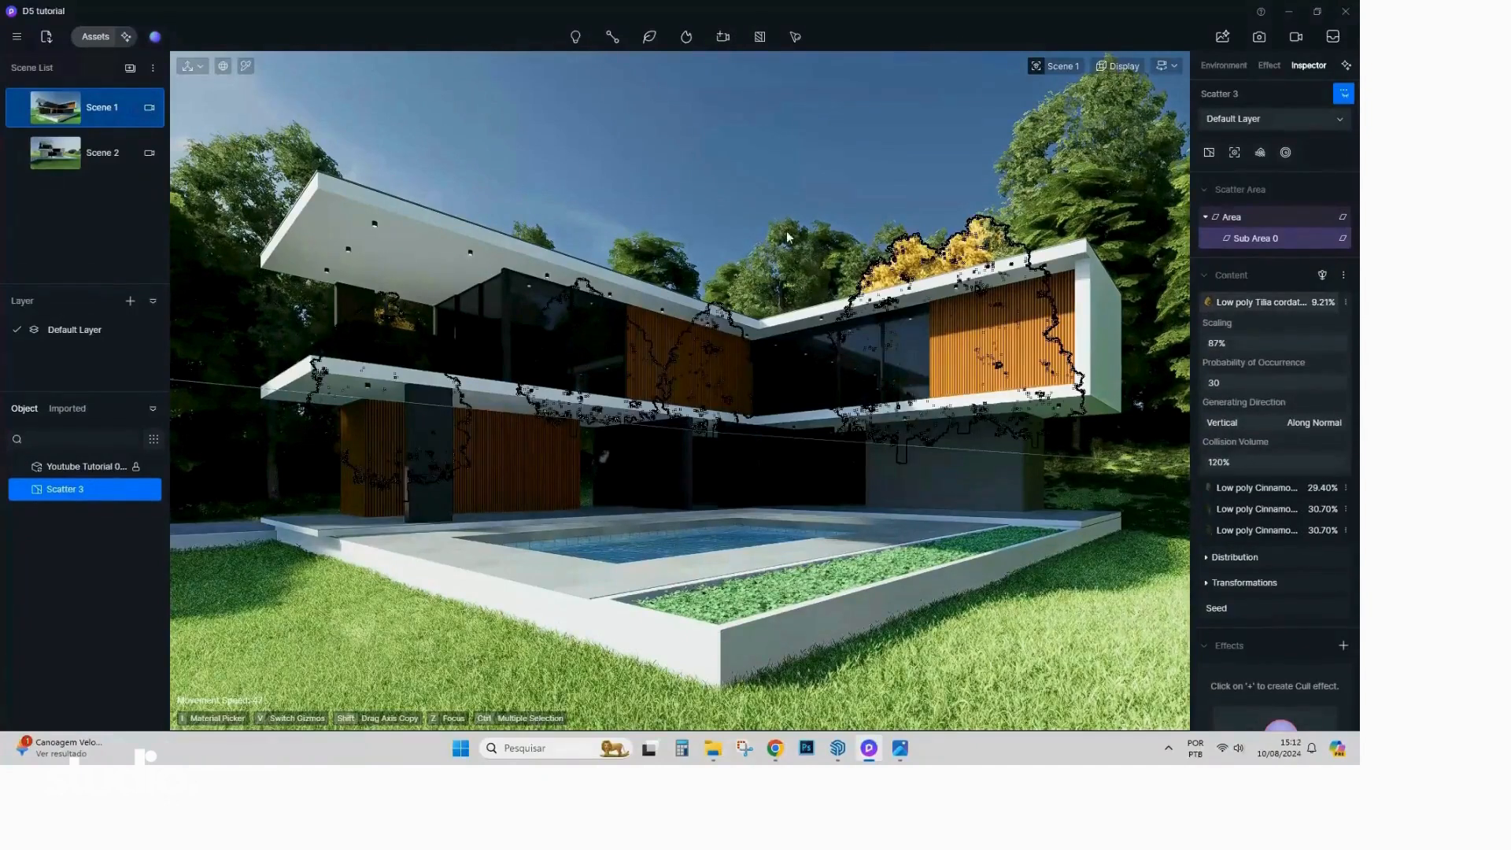
pyautogui.moveTo(1322, 504); pyautogui.dragTo(1316, 503)
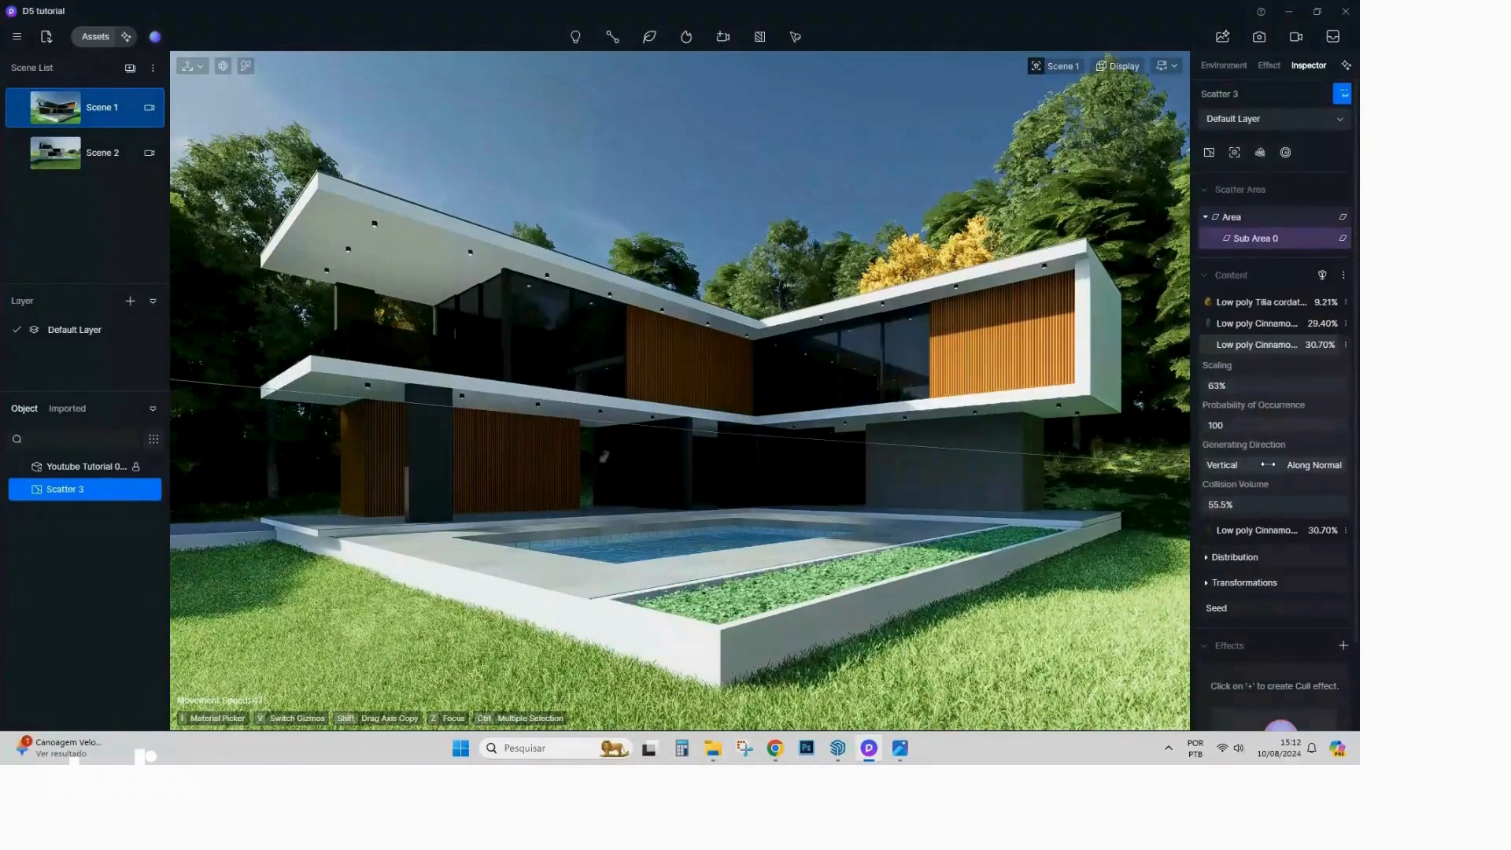
pyautogui.moveTo(1231, 381); pyautogui.dragTo(1237, 386)
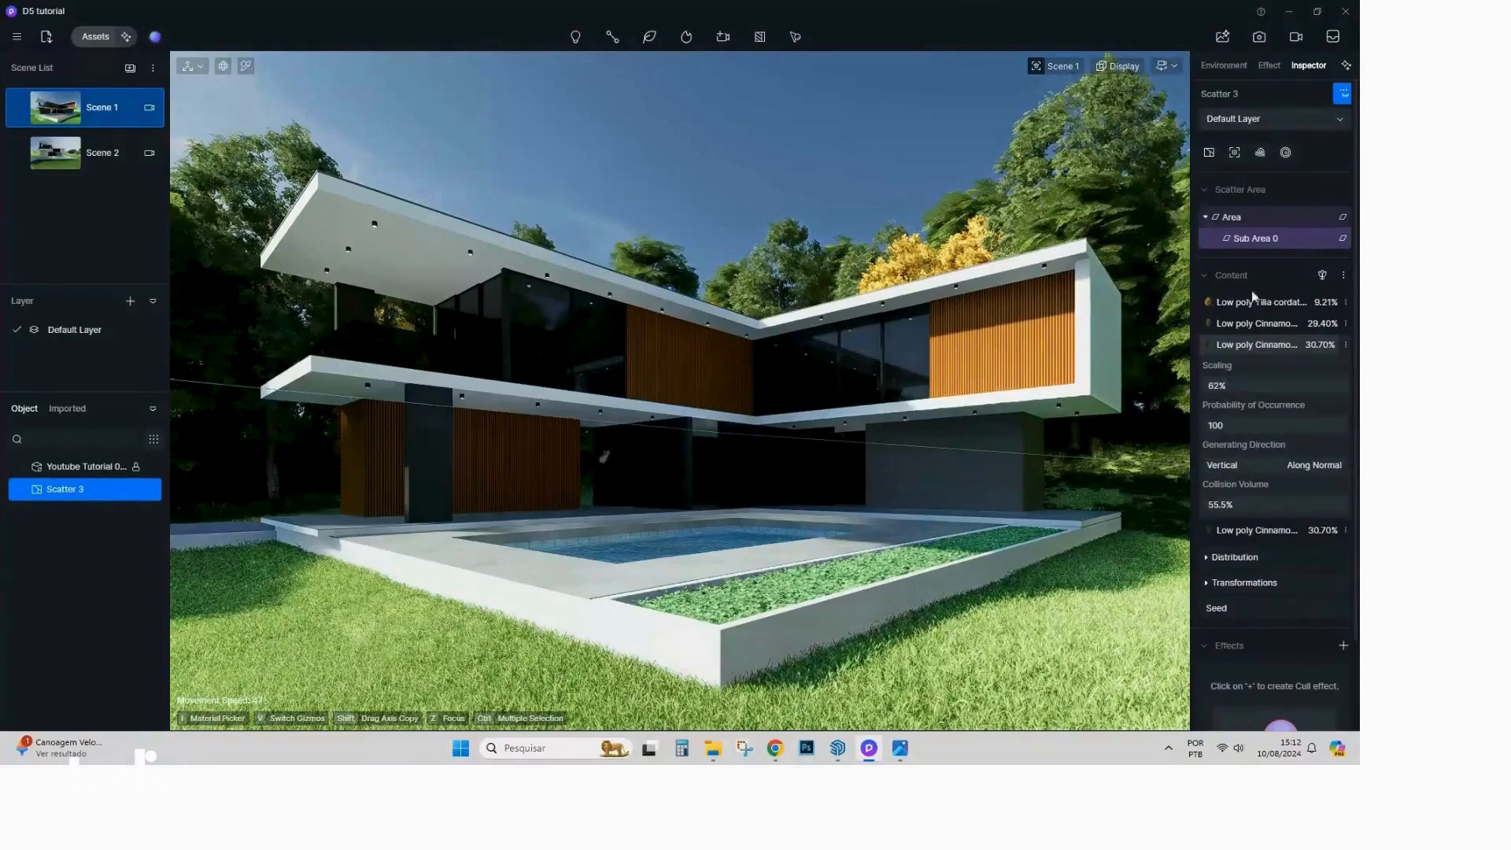
pyautogui.click(1257, 344)
# Set the first Cinnamomum's collision volume to 75.3%, probability of occurrence to 103.12 and scaling to 66%.
pyautogui.click(1256, 324)
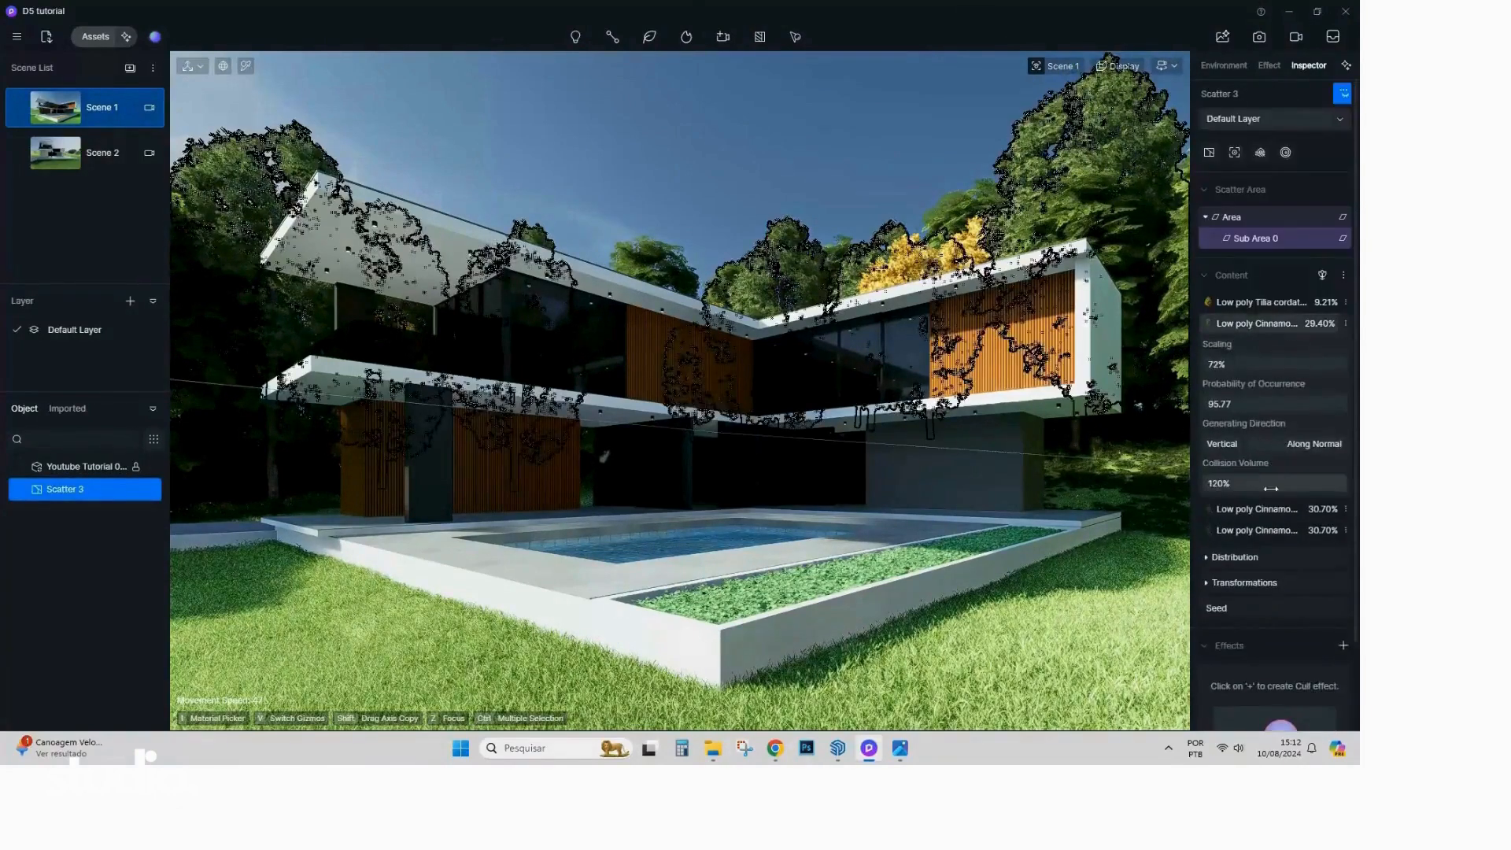
pyautogui.moveTo(1334, 481); pyautogui.dragTo(1296, 481)
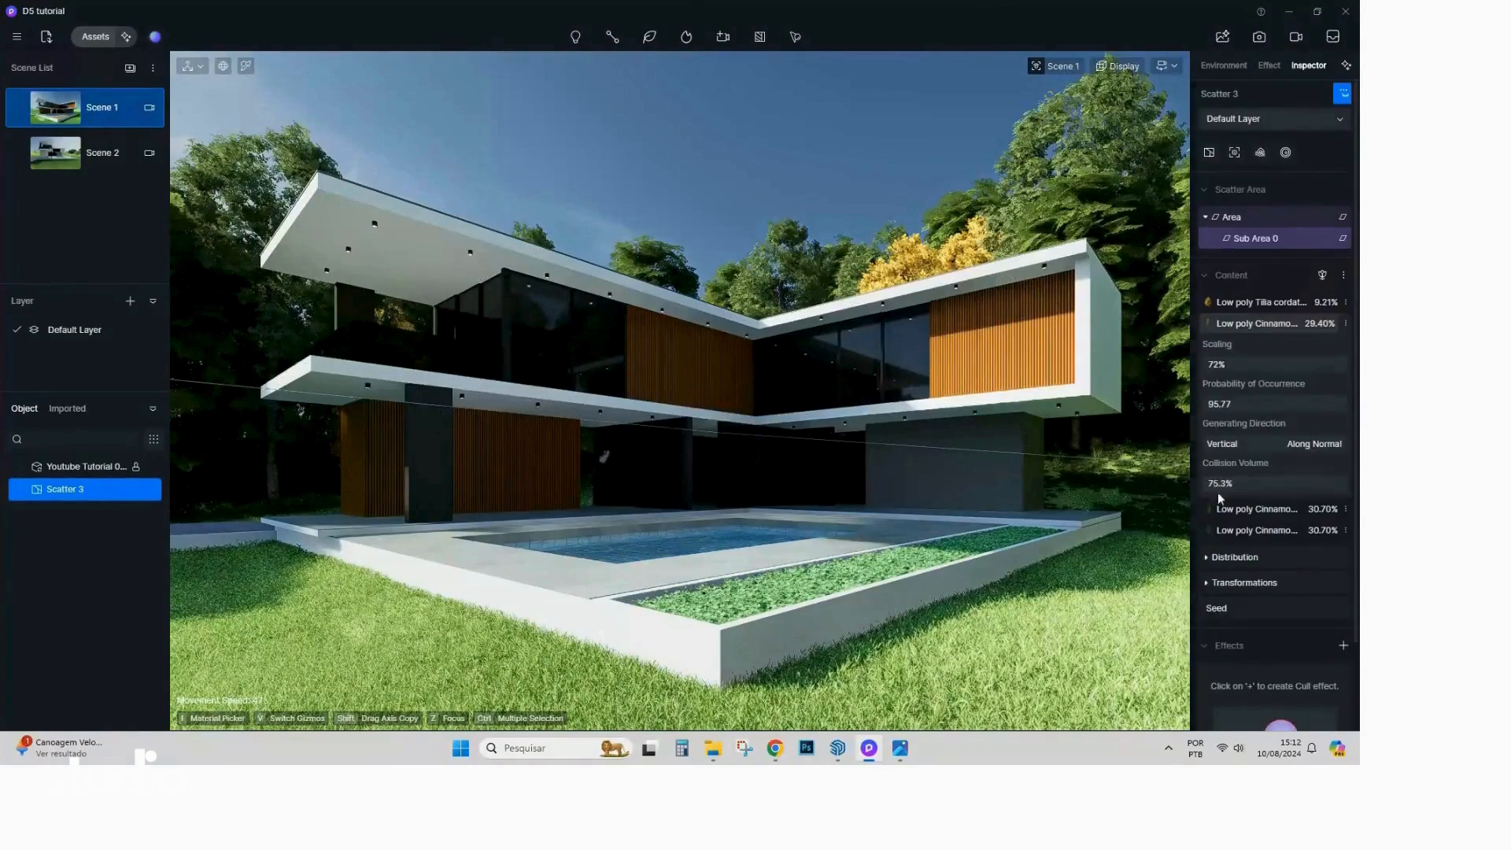
pyautogui.moveTo(1334, 402); pyautogui.dragTo(1346, 402)
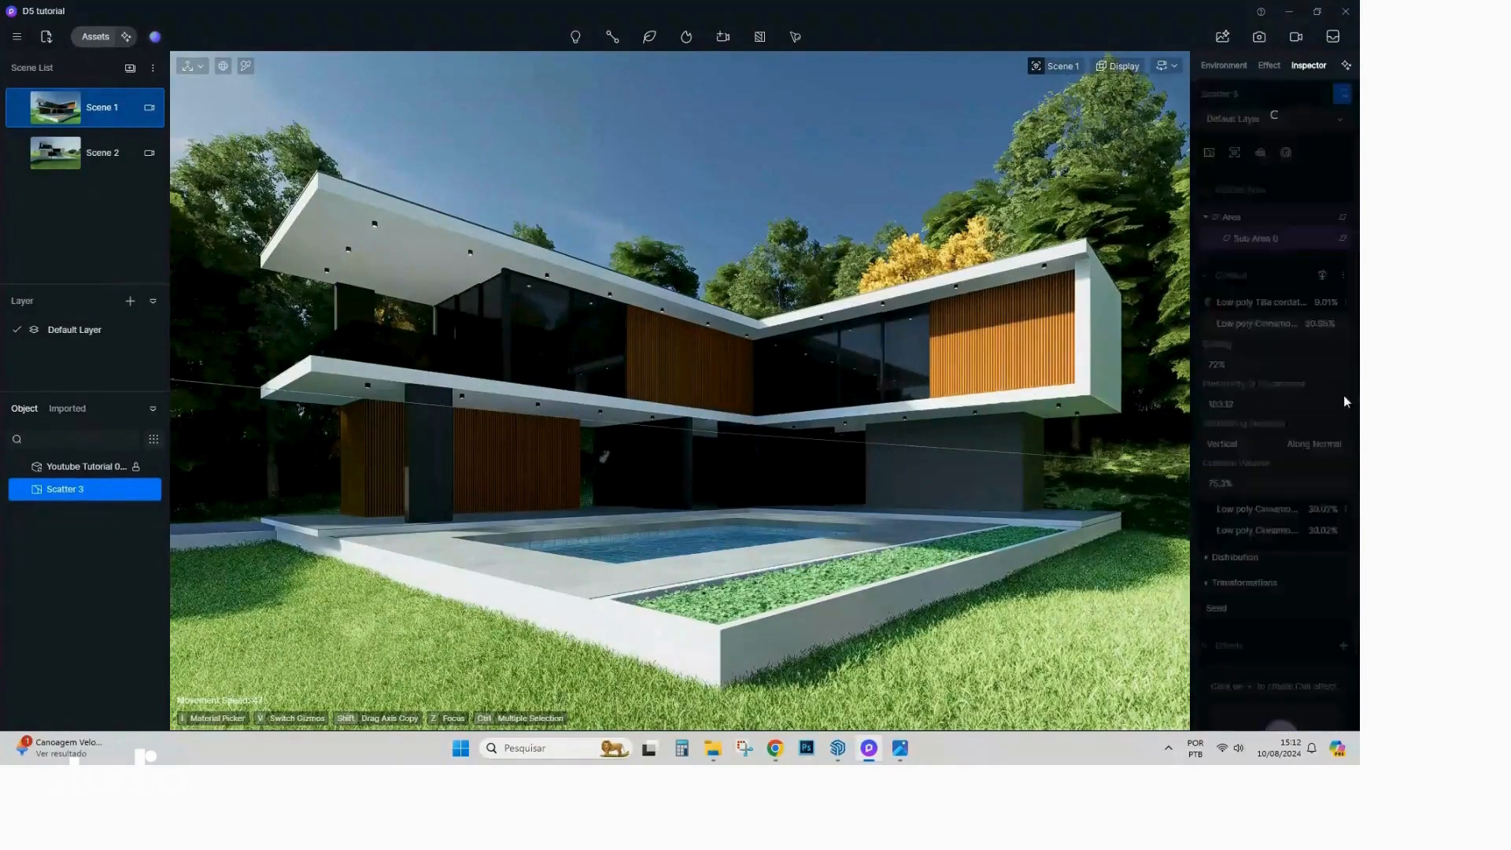
pyautogui.moveTo(1258, 364); pyautogui.dragTo(1241, 365)
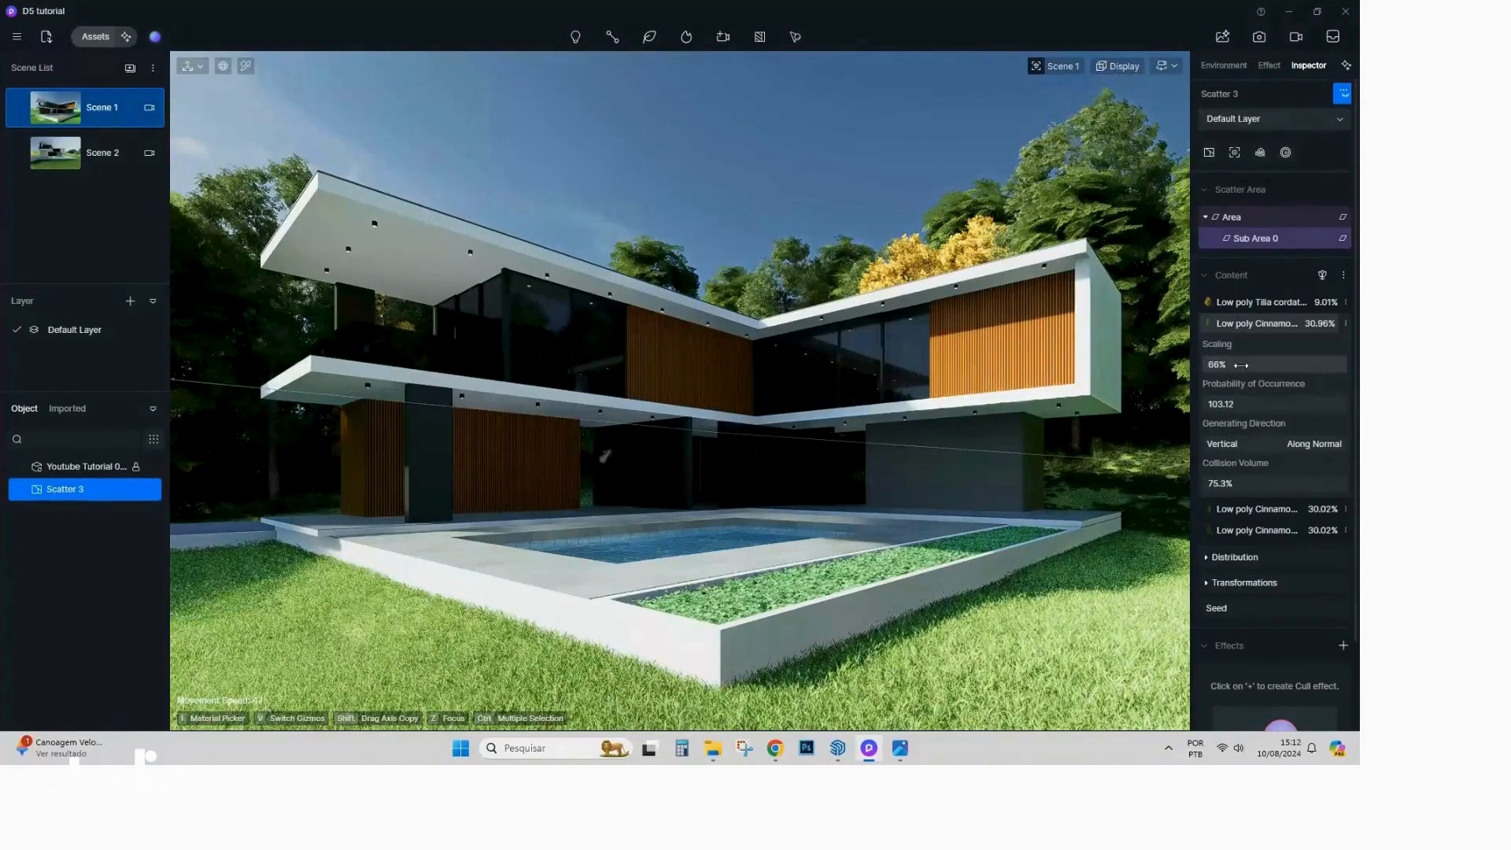
pyautogui.click(861, 130)
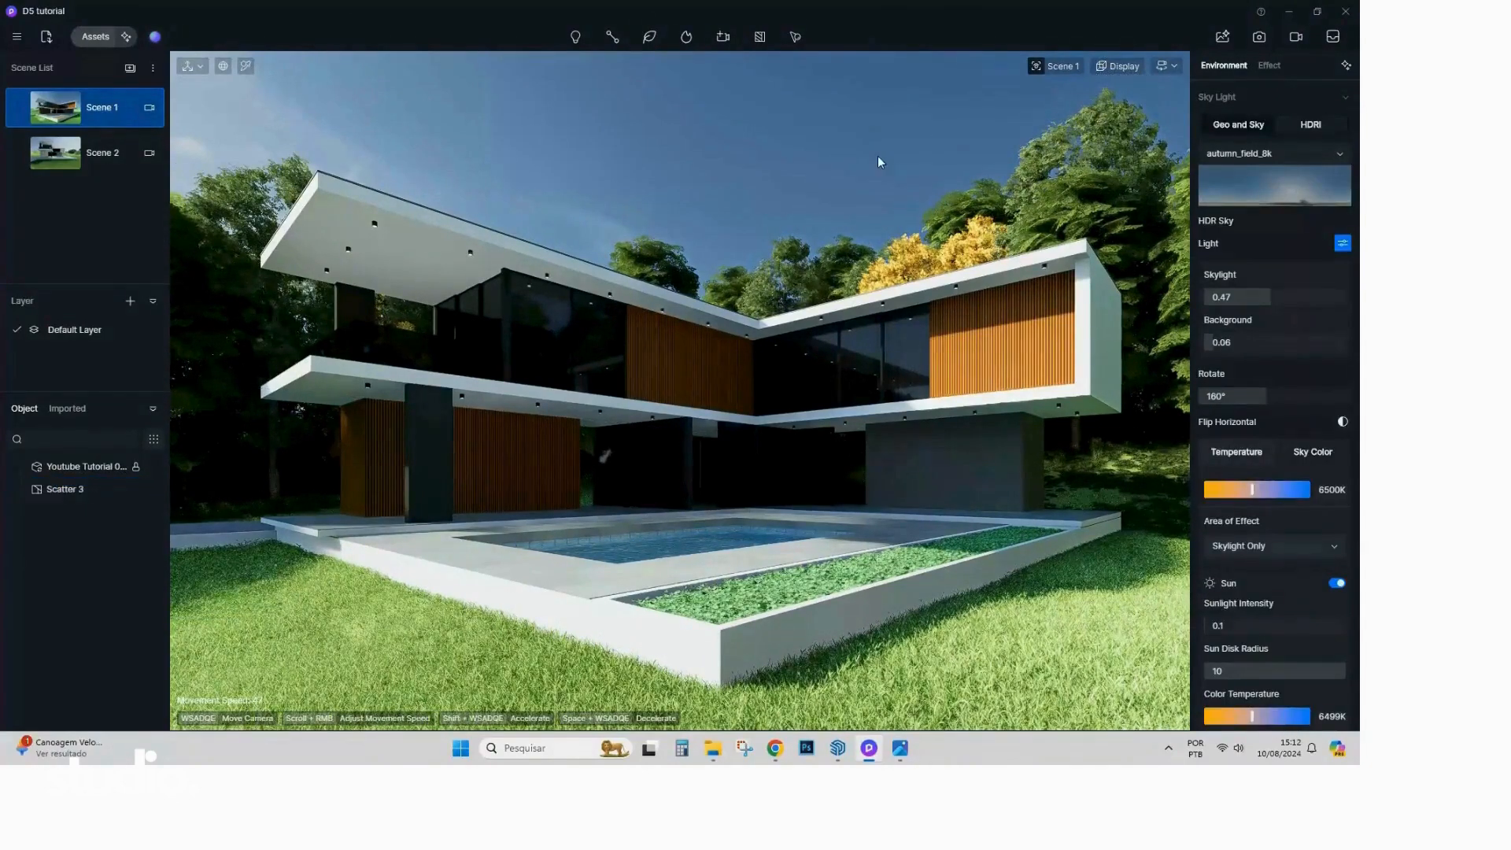
# Save the project and place an Autumn Trees 02 backdrop plane beyond the forest on the driveway side.
pyautogui.hotkey('ctrl', 's')
pyautogui.click(126, 37)
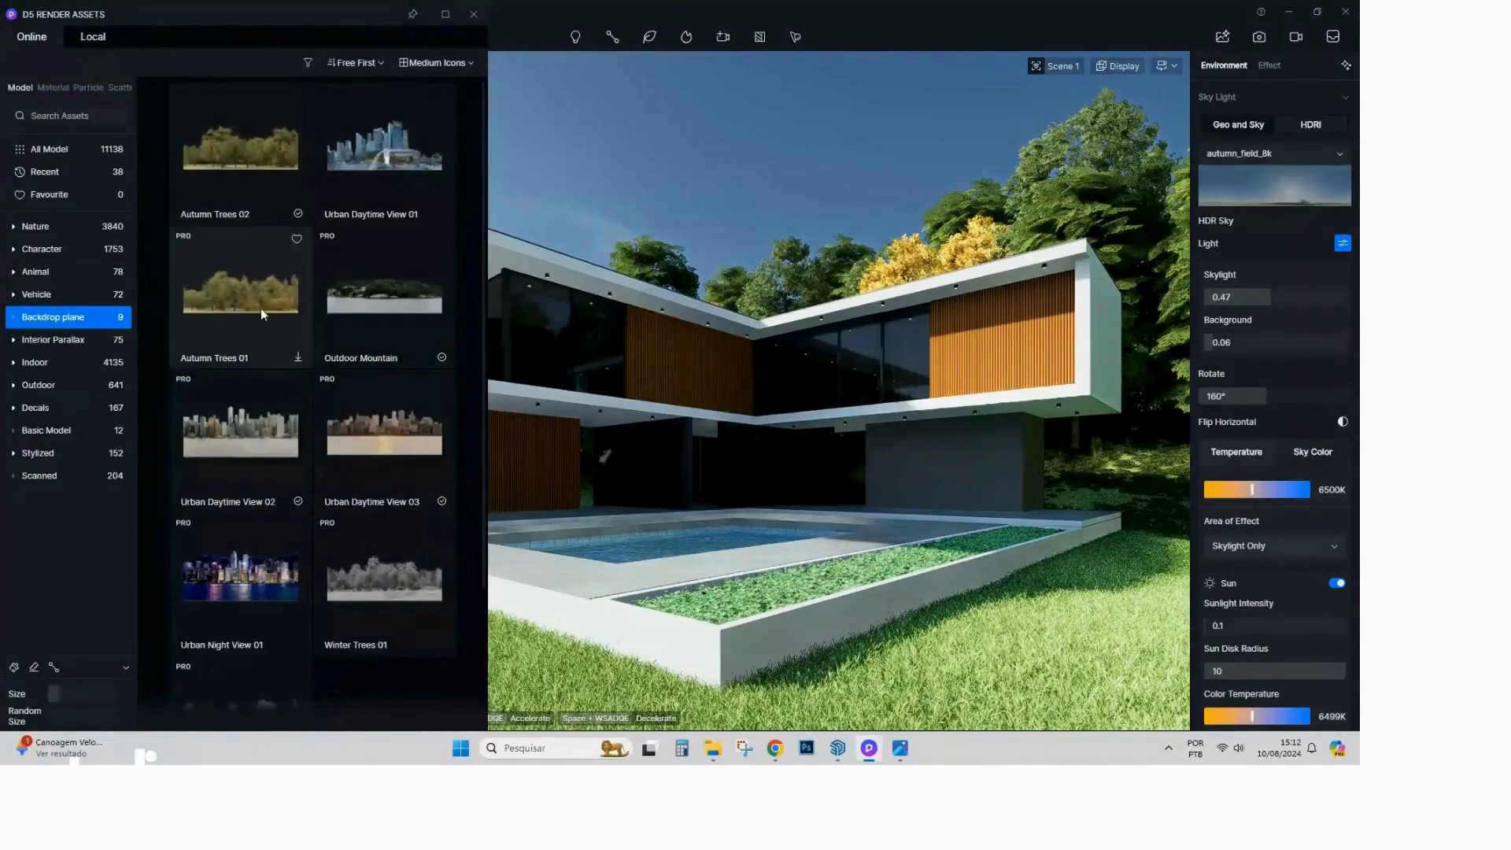
pyautogui.click(267, 161)
pyautogui.moveTo(735, 516); pyautogui.dragTo(579, 513, button='right')
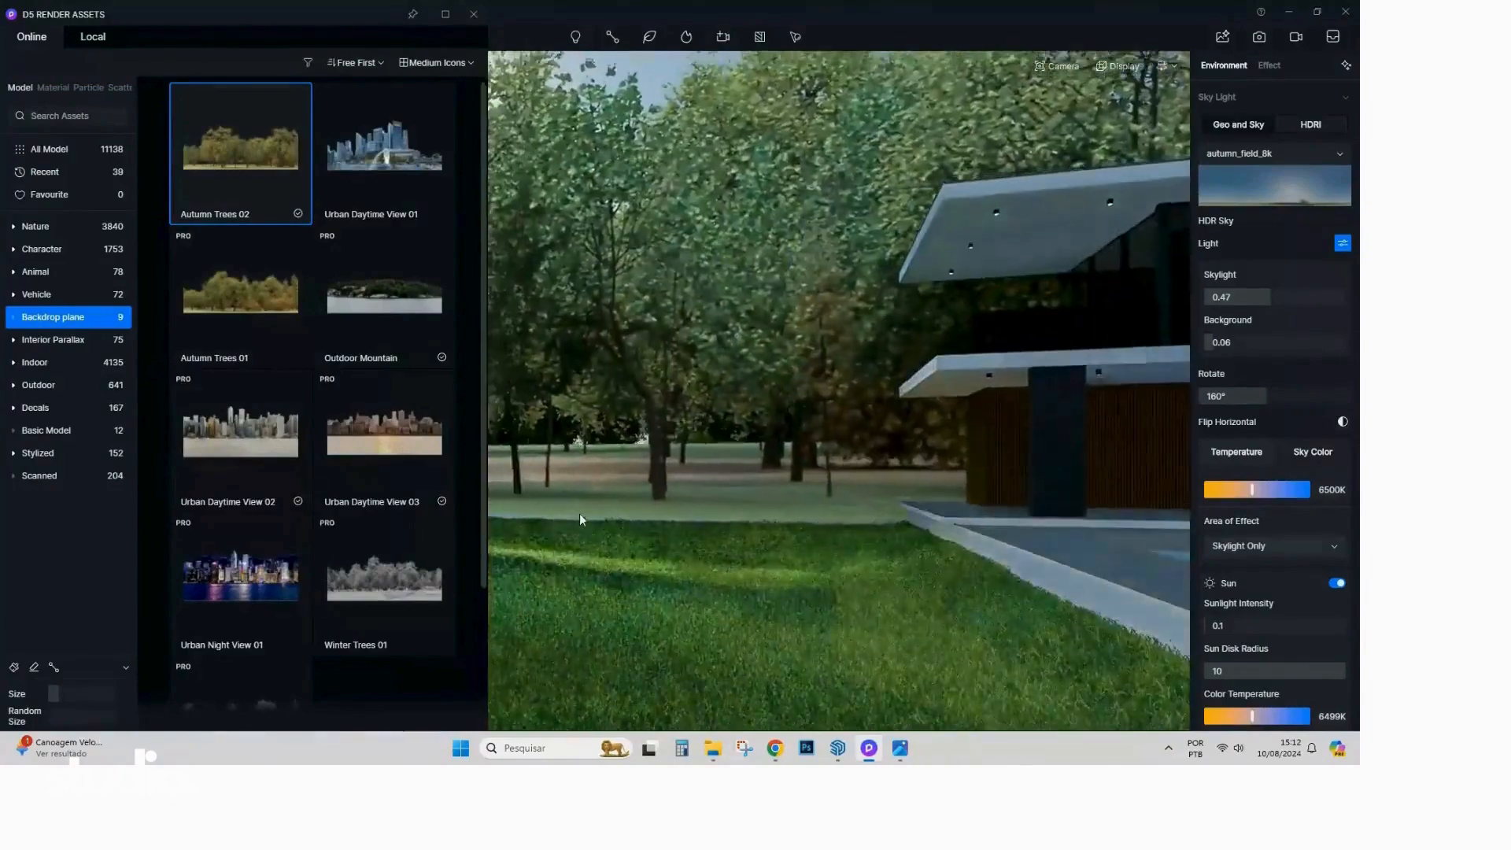
pyautogui.scroll(-8, 682, 532)
pyautogui.moveTo(687, 580); pyautogui.dragTo(927, 541, button='middle')
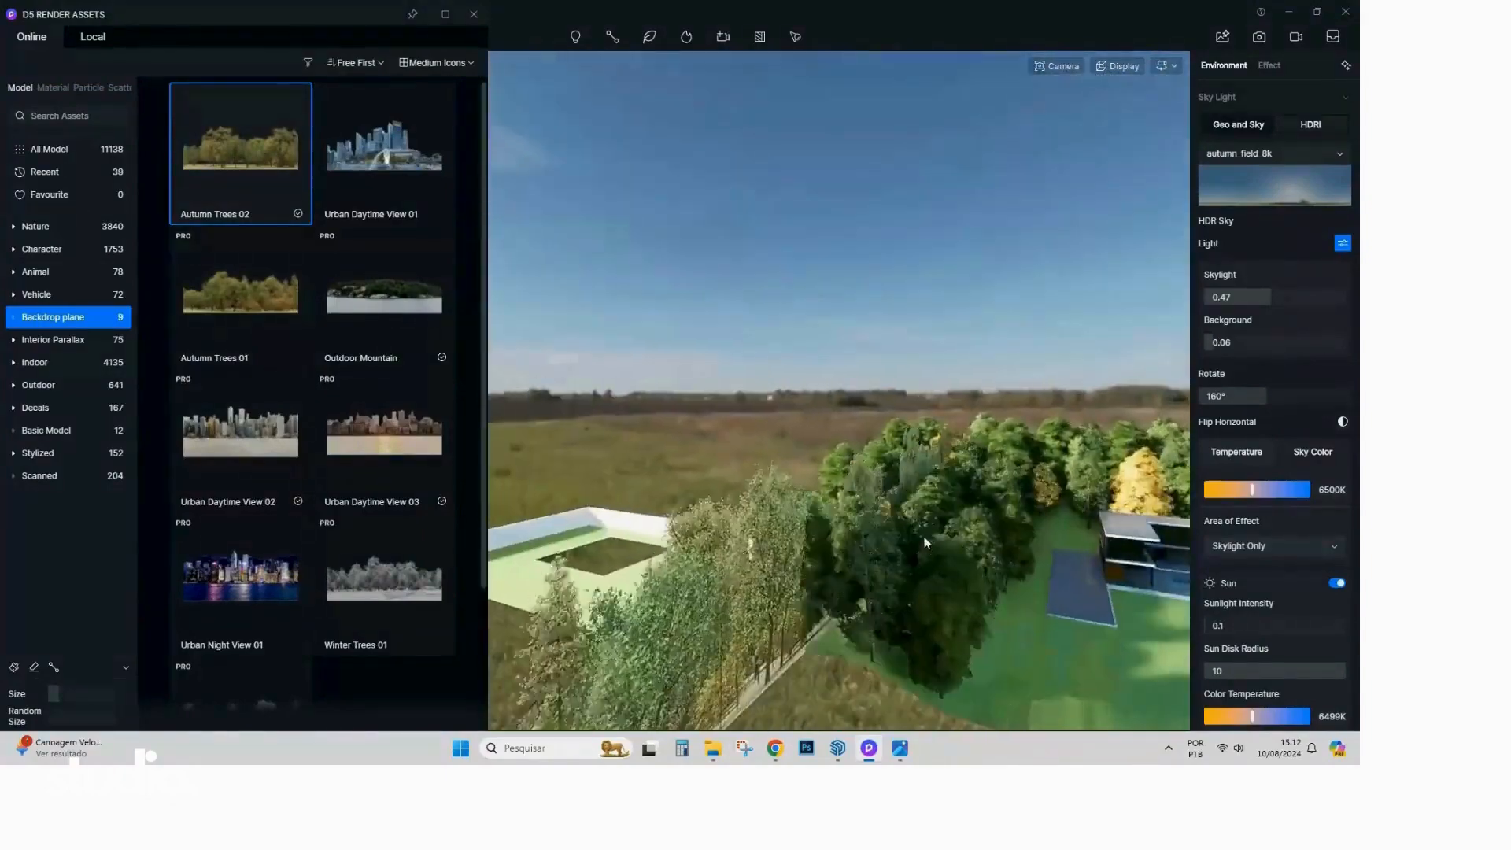
# Position a second Autumn Trees 02 backdrop, rotated 90° about Z, behind the forest at the rear of the house, and view Scene 1.
pyautogui.click(772, 537)
pyautogui.moveTo(743, 587); pyautogui.dragTo(754, 477)
pyautogui.moveTo(762, 470); pyautogui.dragTo(922, 578, button='middle')
pyautogui.moveTo(738, 413); pyautogui.dragTo(904, 376)
pyautogui.moveTo(857, 365); pyautogui.dragTo(834, 337)
pyautogui.click(473, 14)
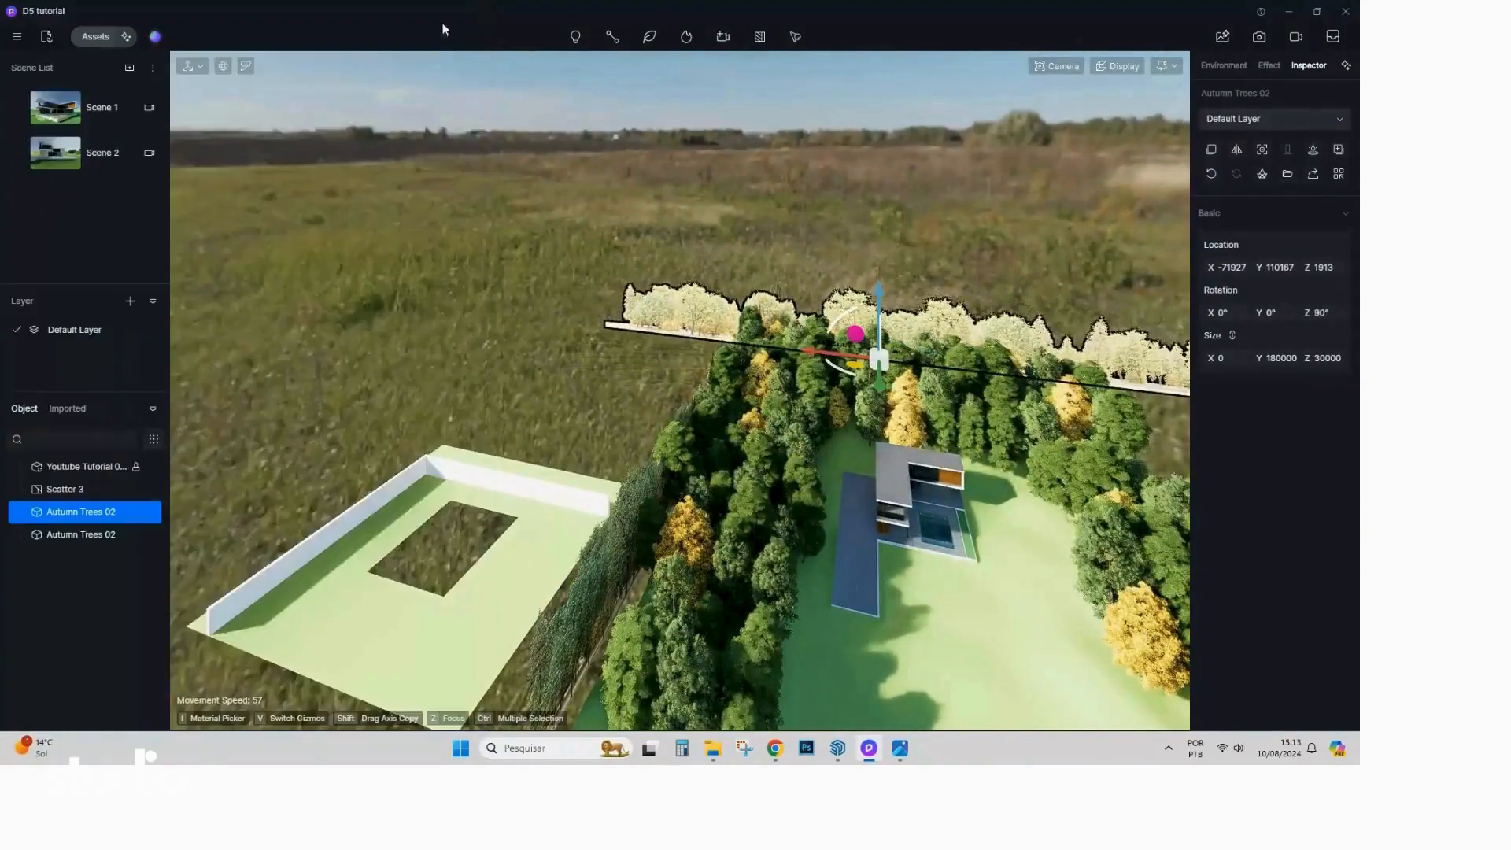
pyautogui.click(94, 107)
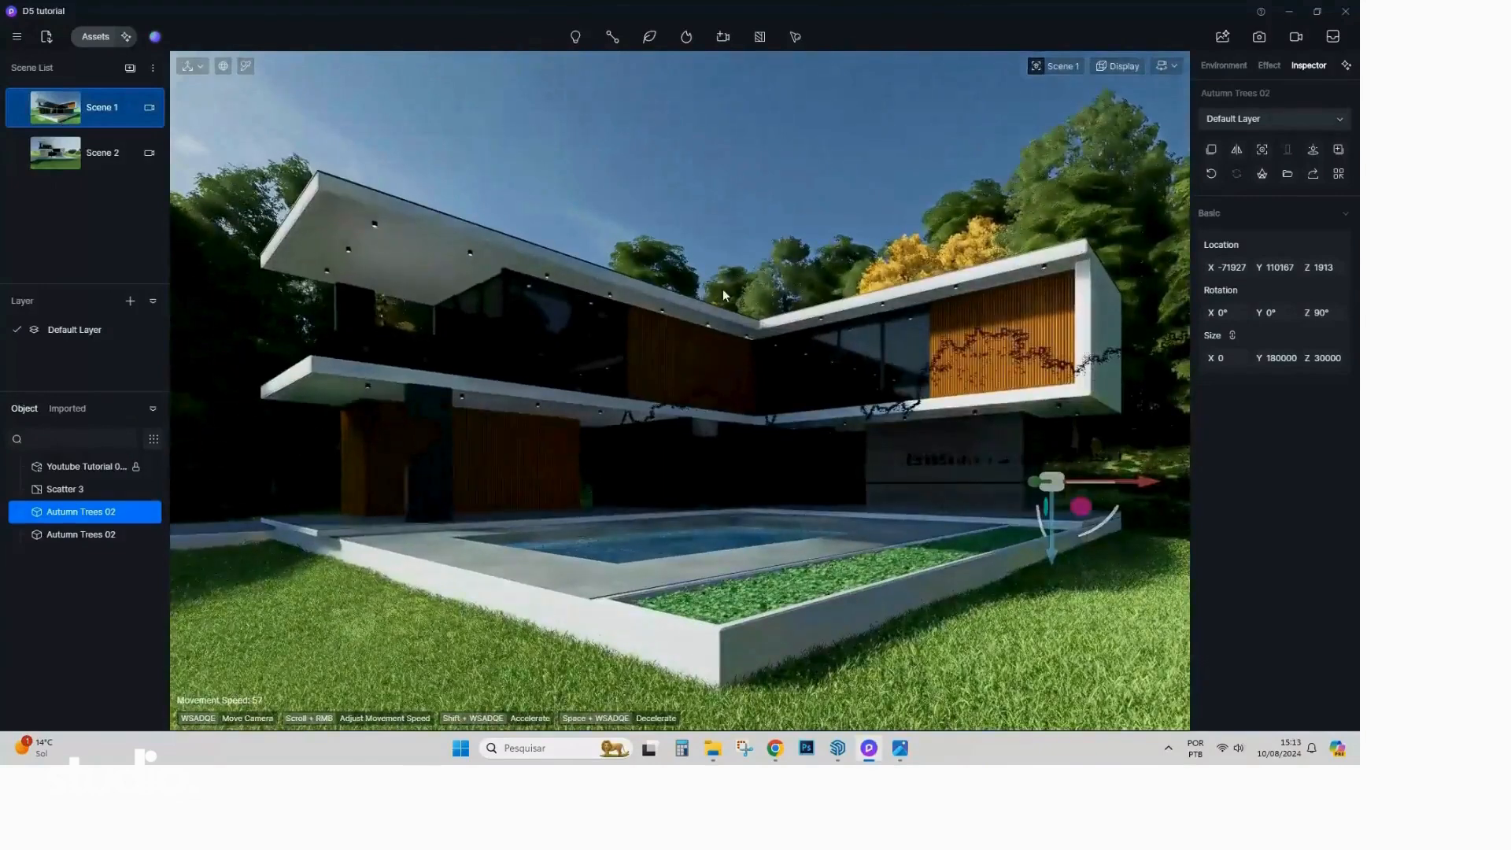
pyautogui.click(760, 167)
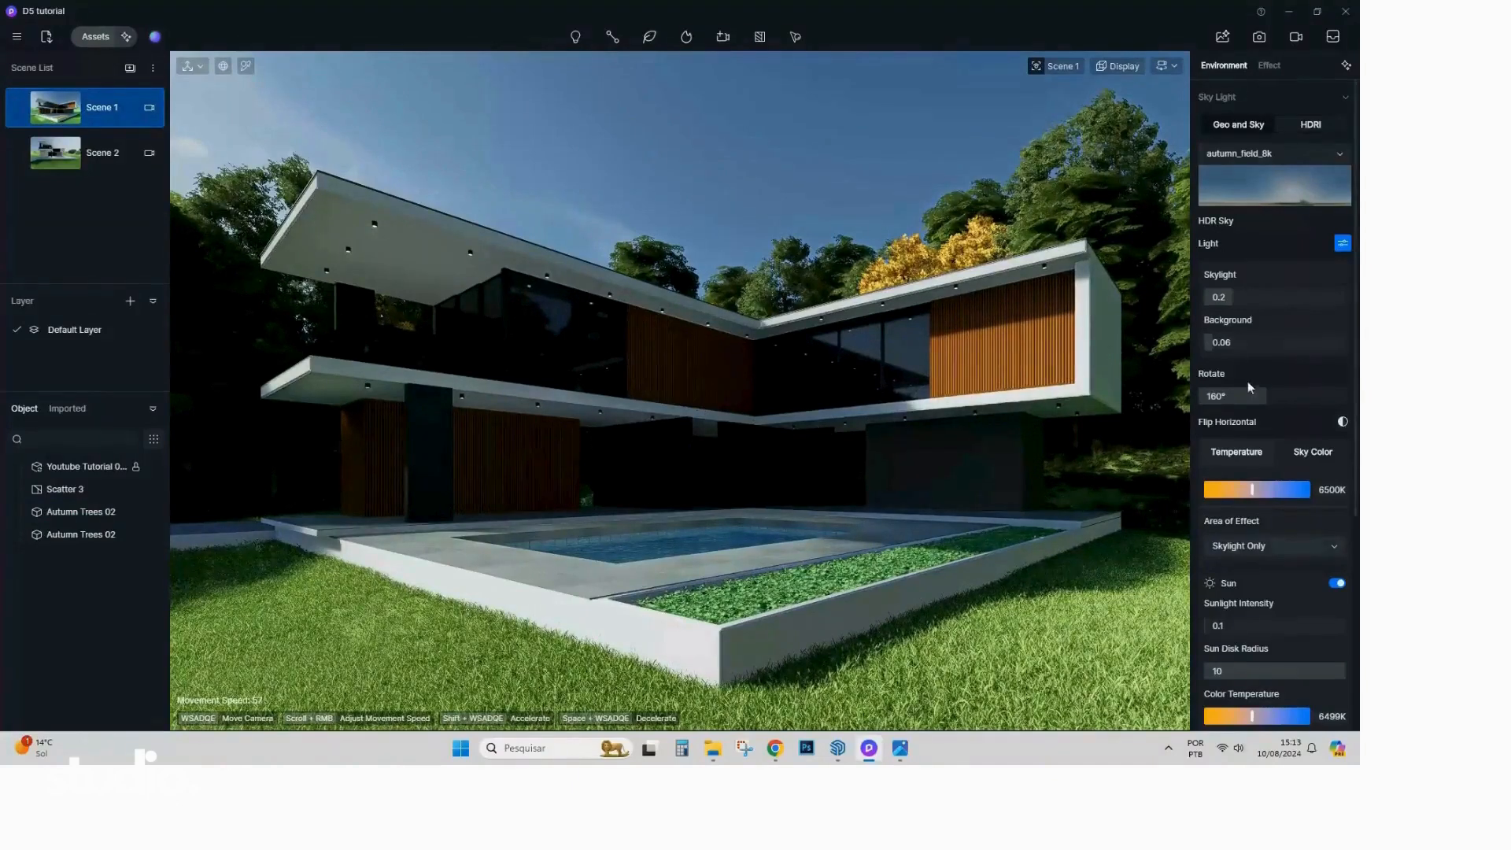
# Rotate the HDR sky to 150° and view Scene 1.
pyautogui.moveTo(1250, 386)
pyautogui.mouseDown()
pyautogui.moveTo(1178, 384)
pyautogui.moveTo(1300, 380)
pyautogui.moveTo(1262, 381)
pyautogui.mouseUp()
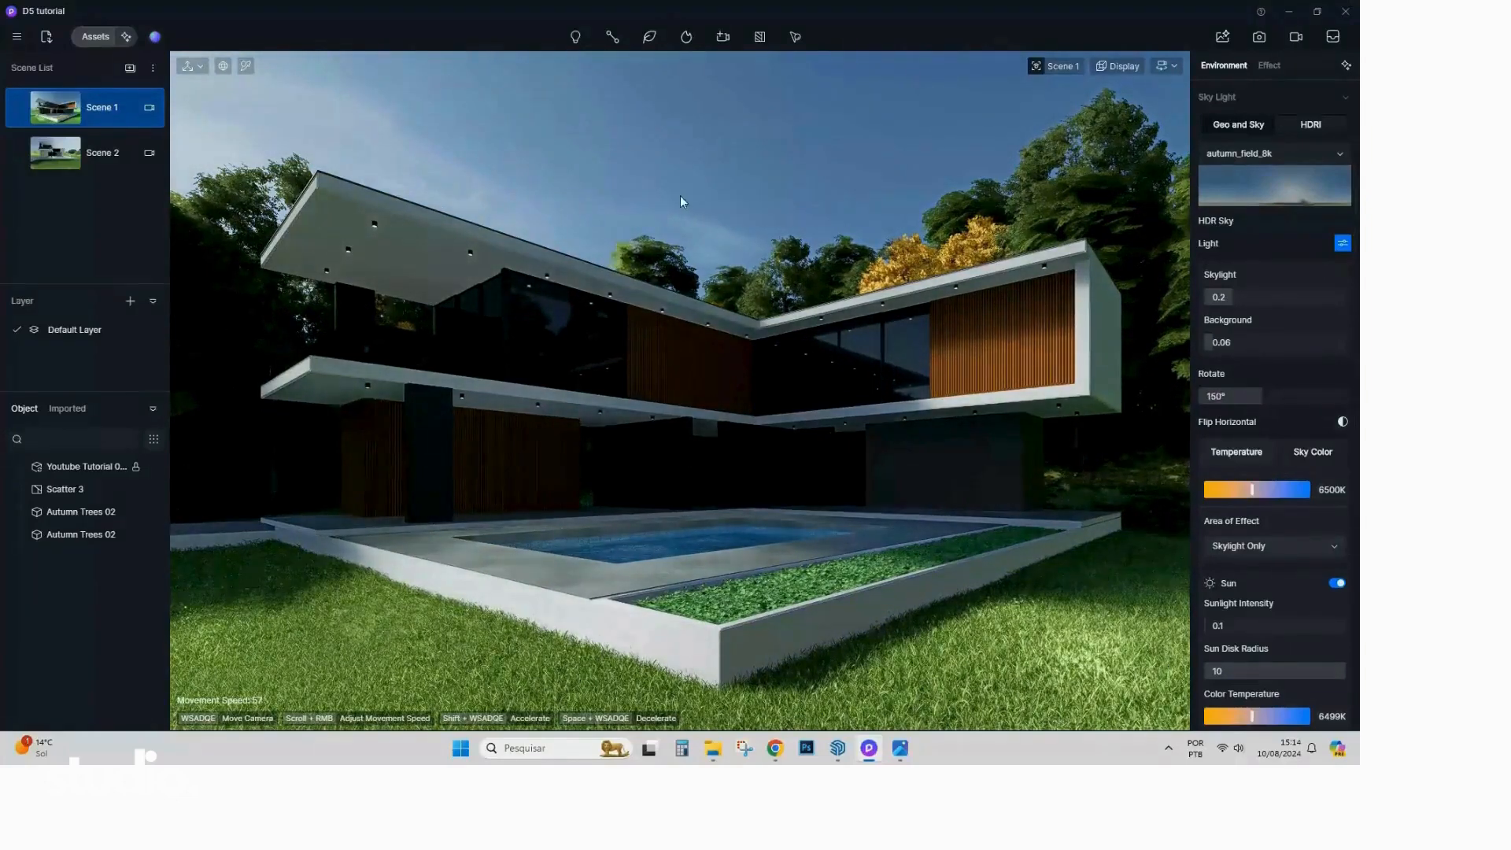
pyautogui.click(59, 122)
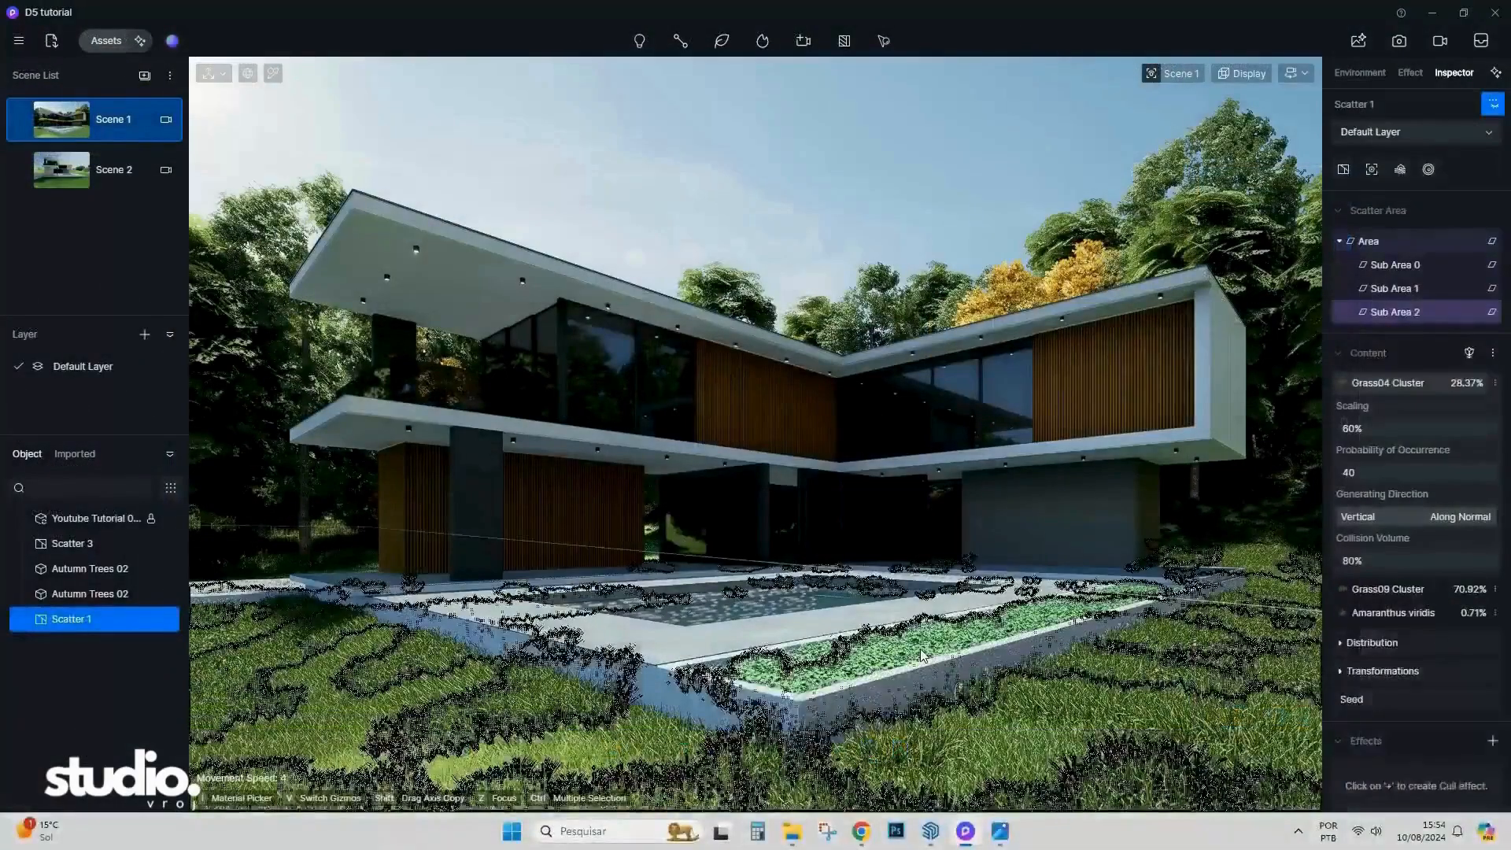
# Darken the base color of the ground-cover material in the poolside planter and save the project.
pyautogui.click(923, 654)
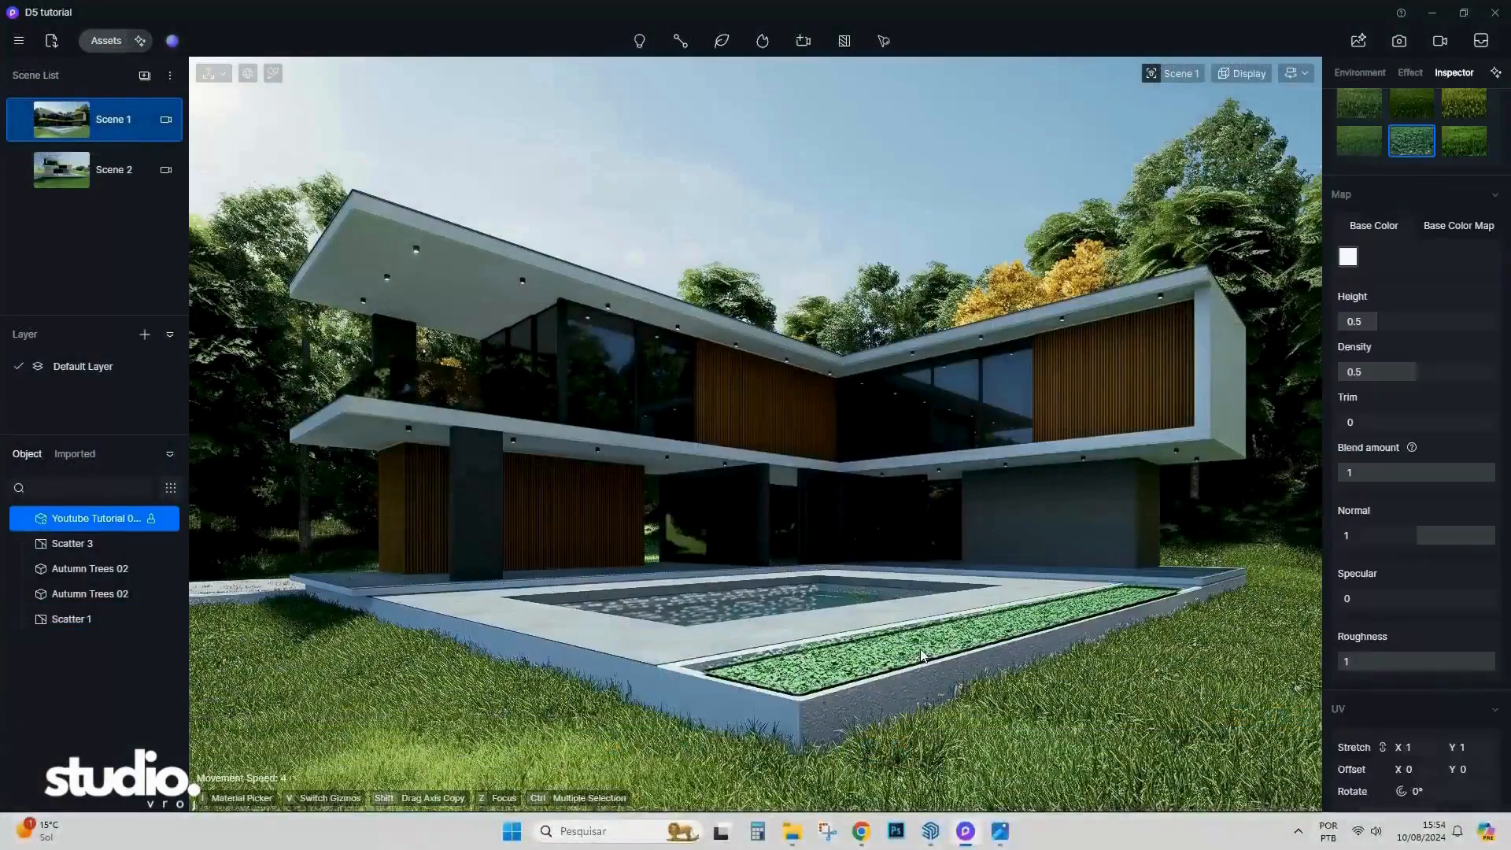
pyautogui.click(1348, 257)
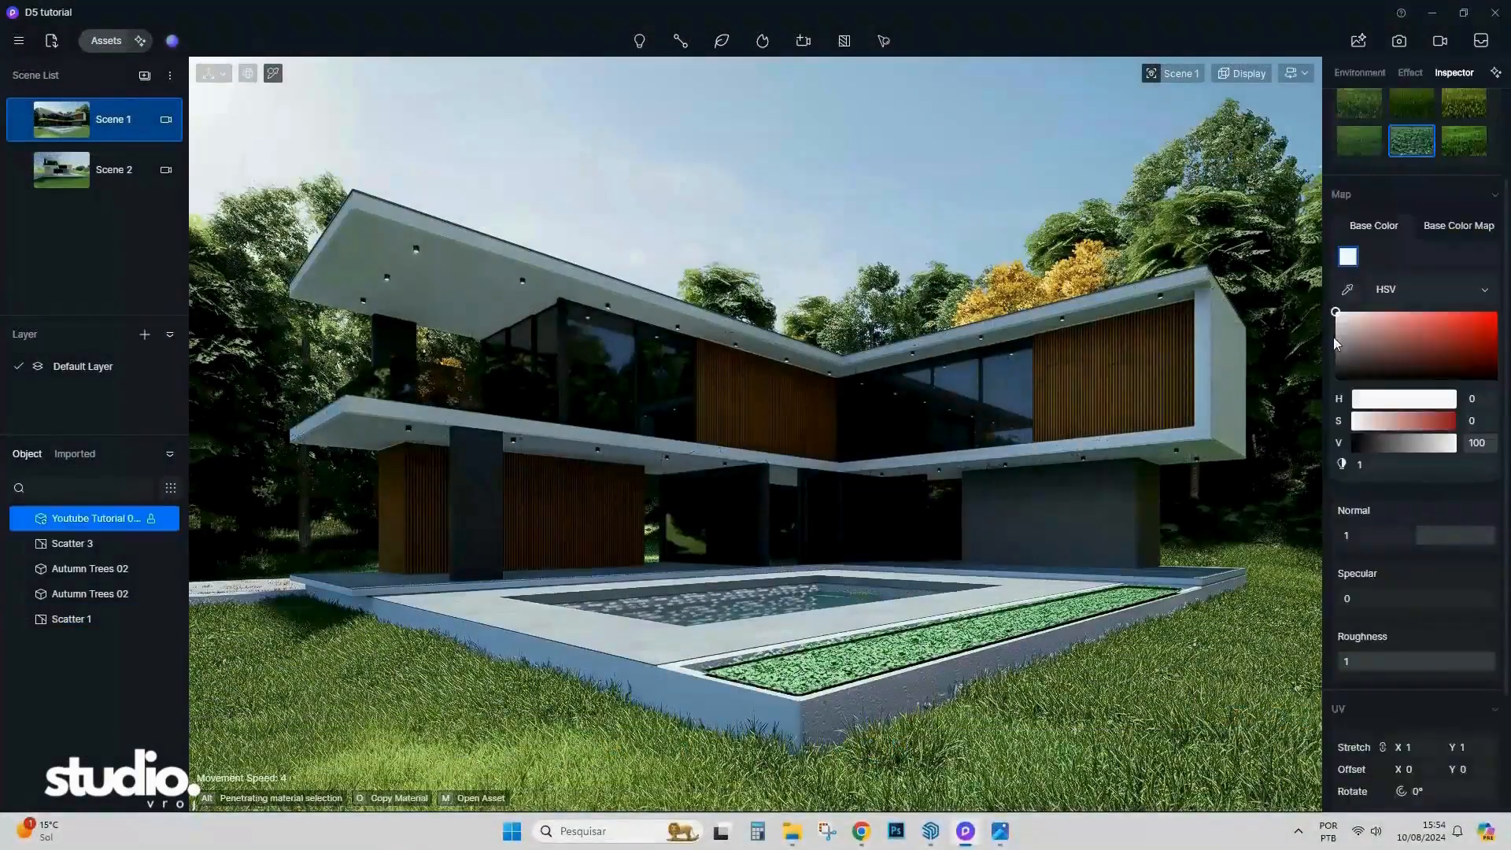
pyautogui.click(1075, 188)
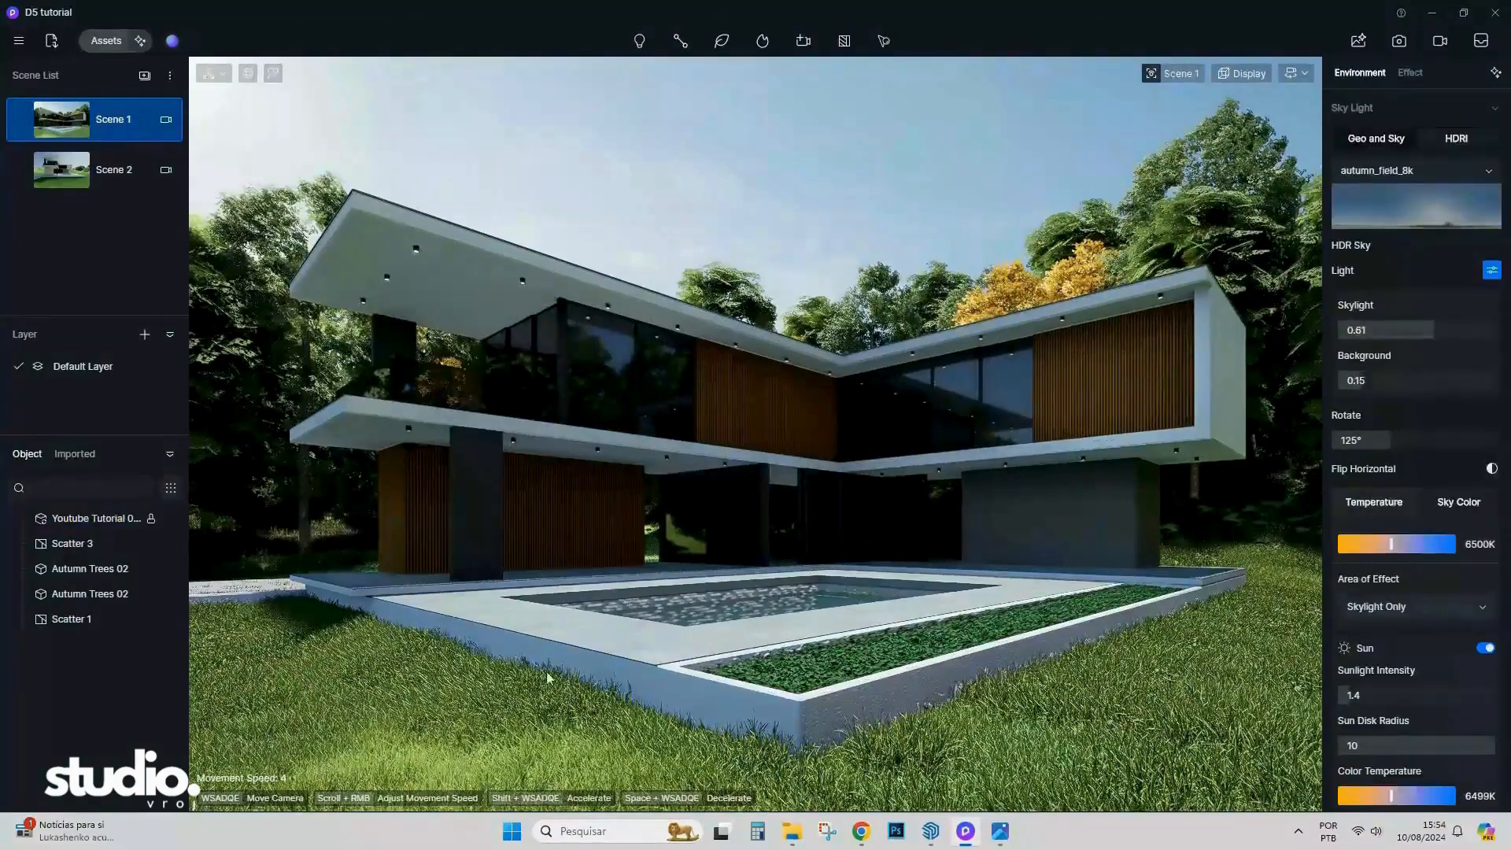
pyautogui.hotkey('ctrl', 's')
# Place a spotlight on the ceiling of the ground-floor overhang, beside a downlight in front of the slatted wood wall.
pyautogui.click(104, 41)
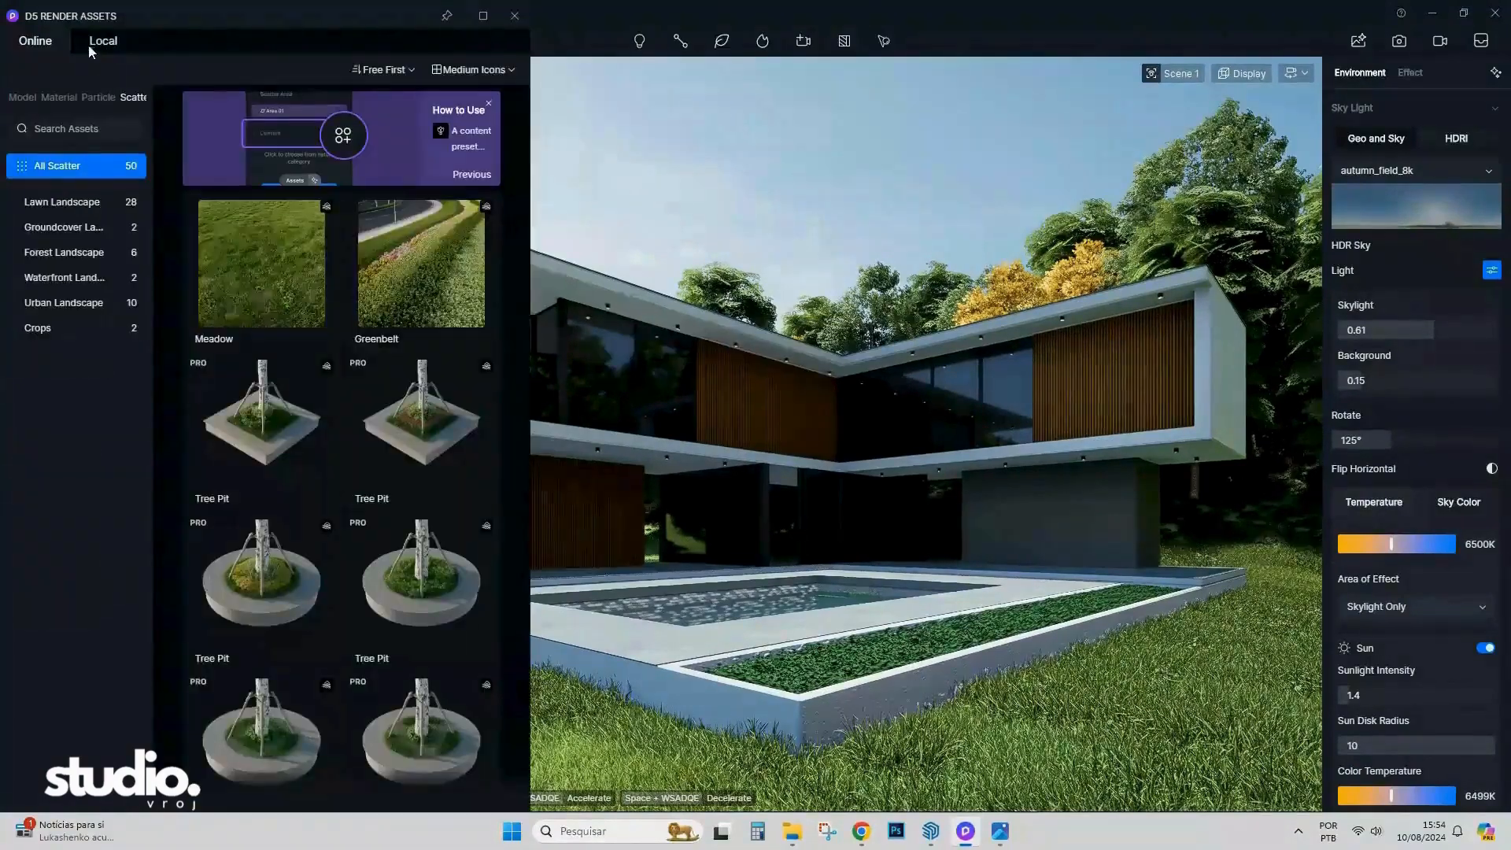
pyautogui.click(508, 19)
pyautogui.moveTo(639, 41)
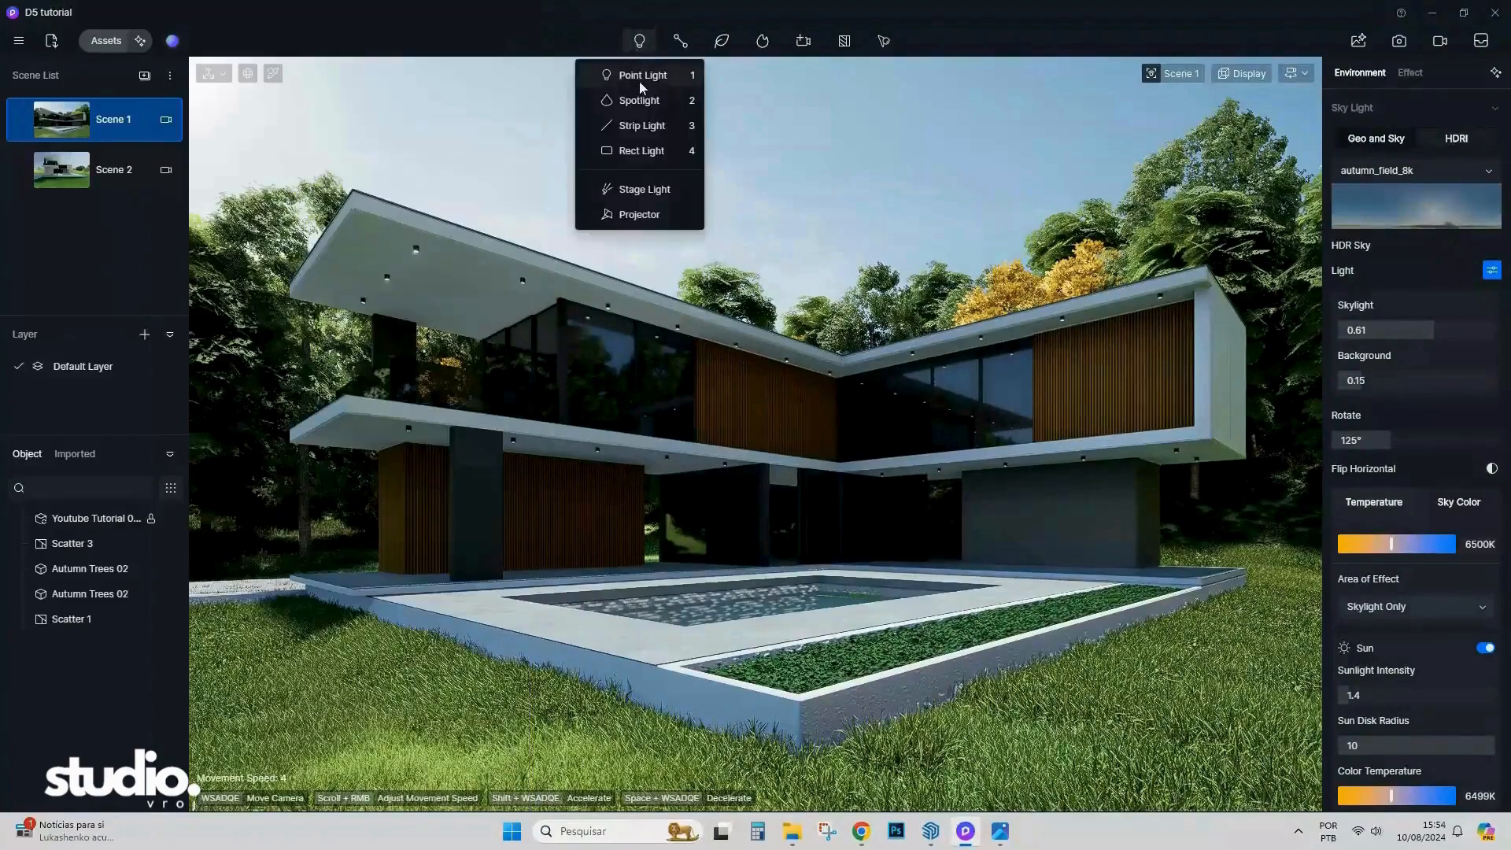
pyautogui.click(636, 101)
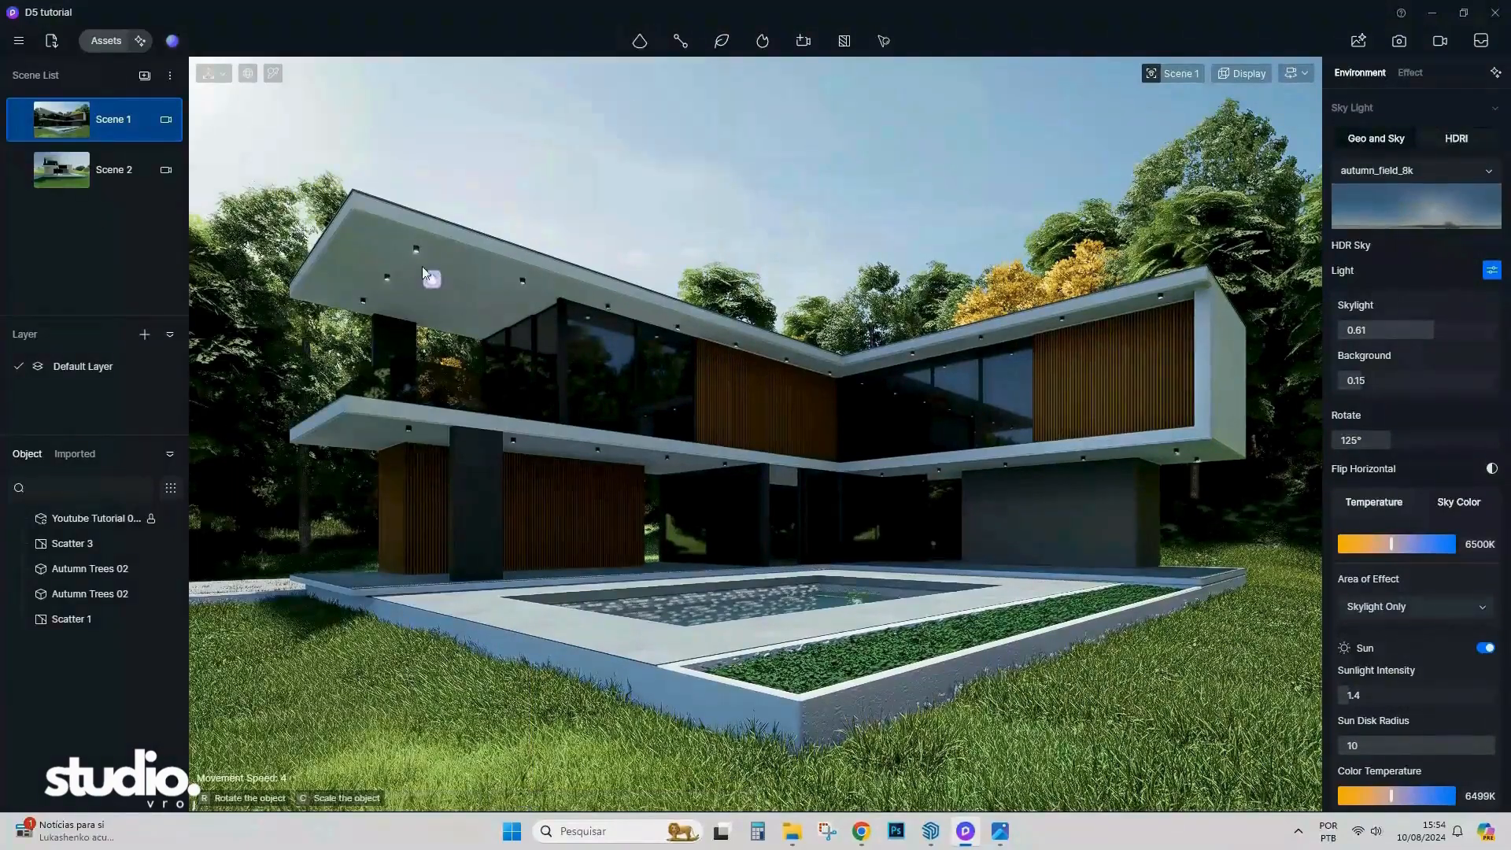
pyautogui.scroll(3, 529, 319)
pyautogui.moveTo(535, 323); pyautogui.dragTo(503, 376, button='right')
pyautogui.scroll(5, 399, 292)
pyautogui.press('w')
pyautogui.press('q')
pyautogui.click(687, 243)
pyautogui.press('s')
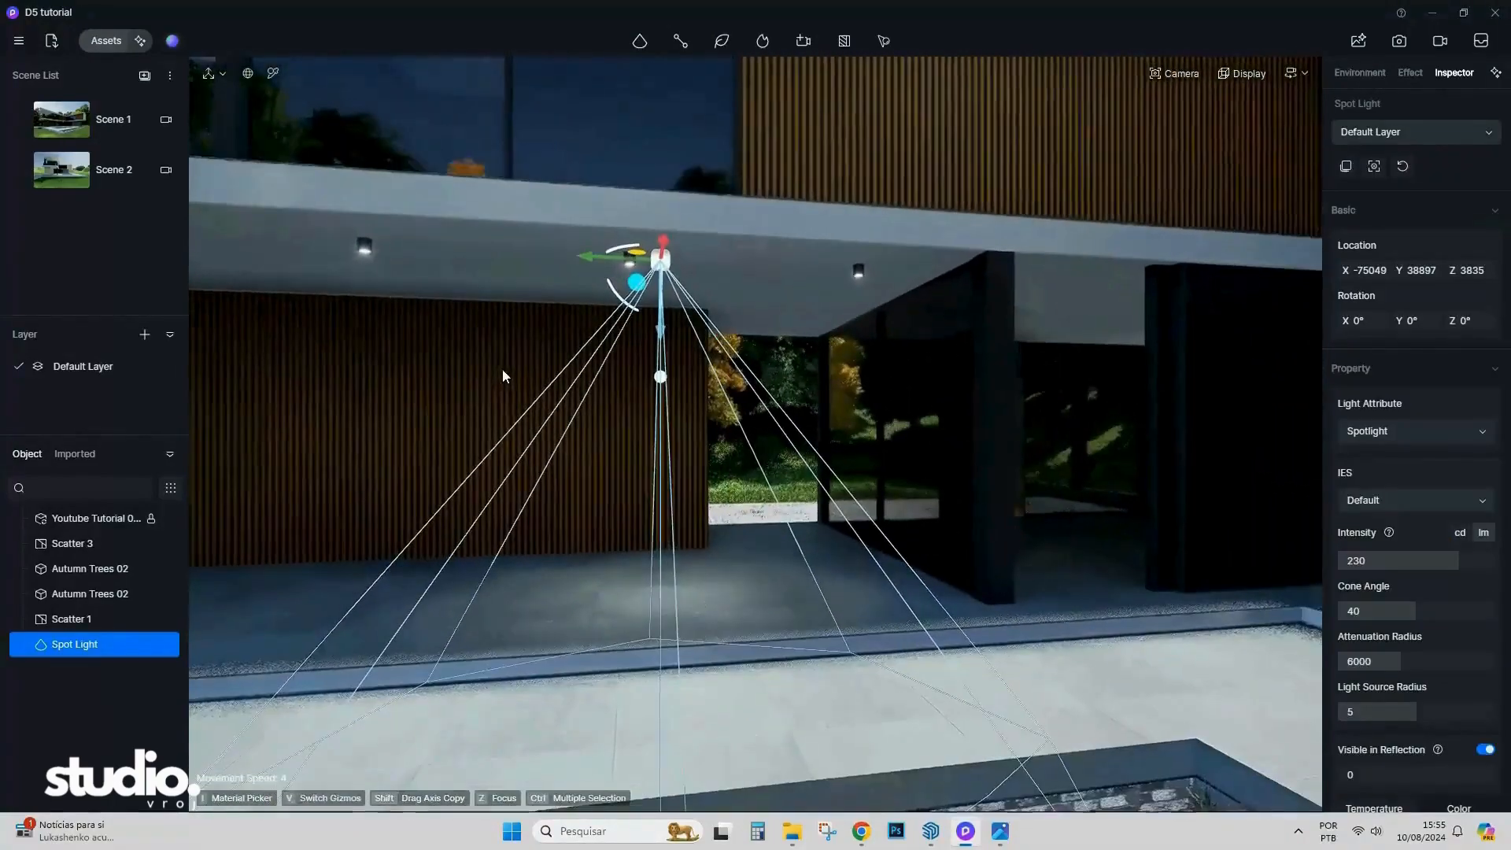
# Set the spotlight's temperature to 5450 and move it along Y to 38610.
pyautogui.scroll(-2, 1422, 579)
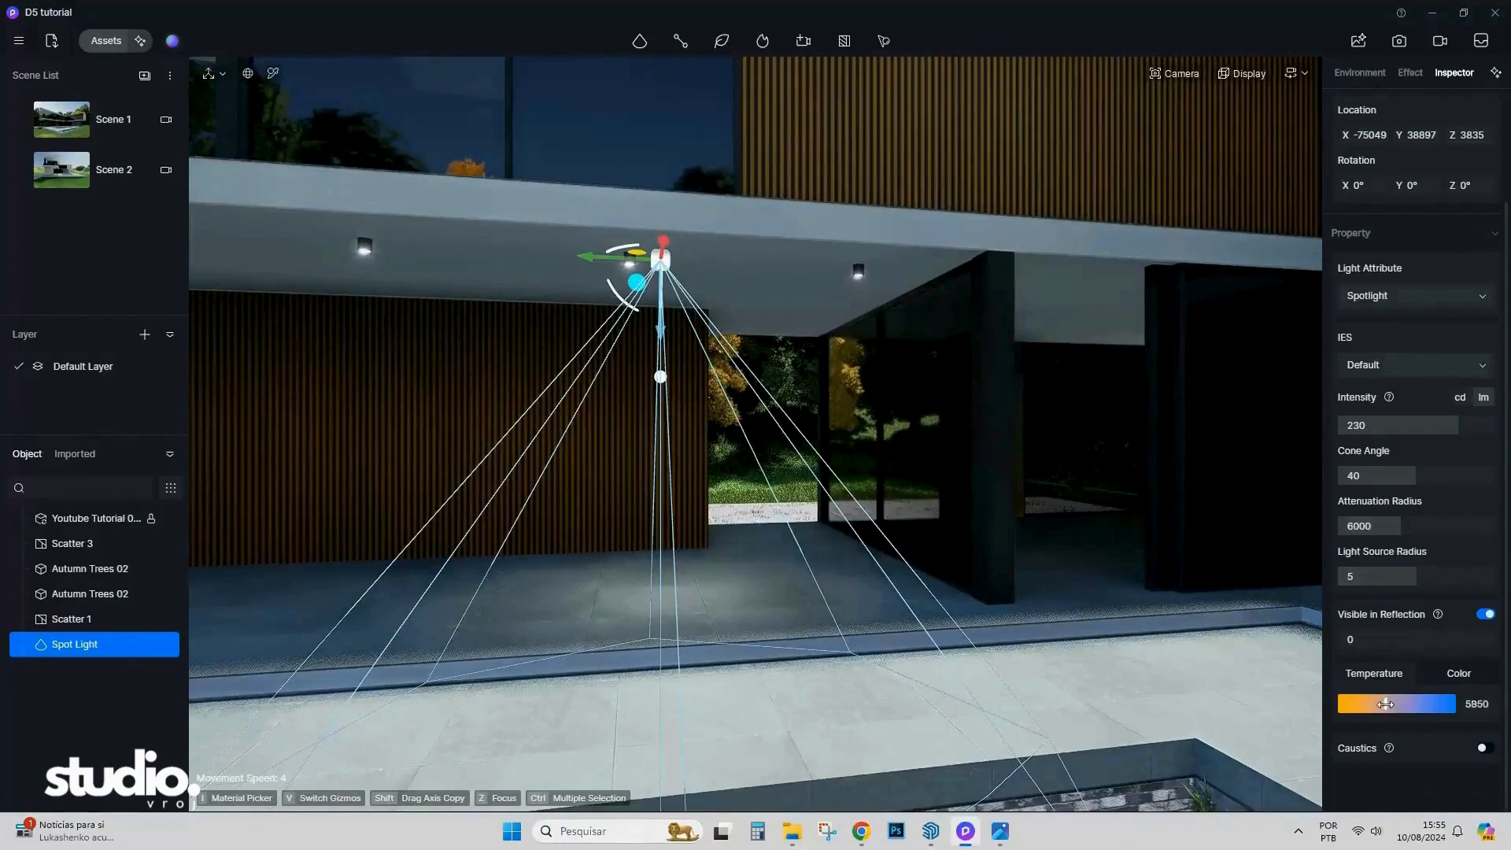
pyautogui.press('w')
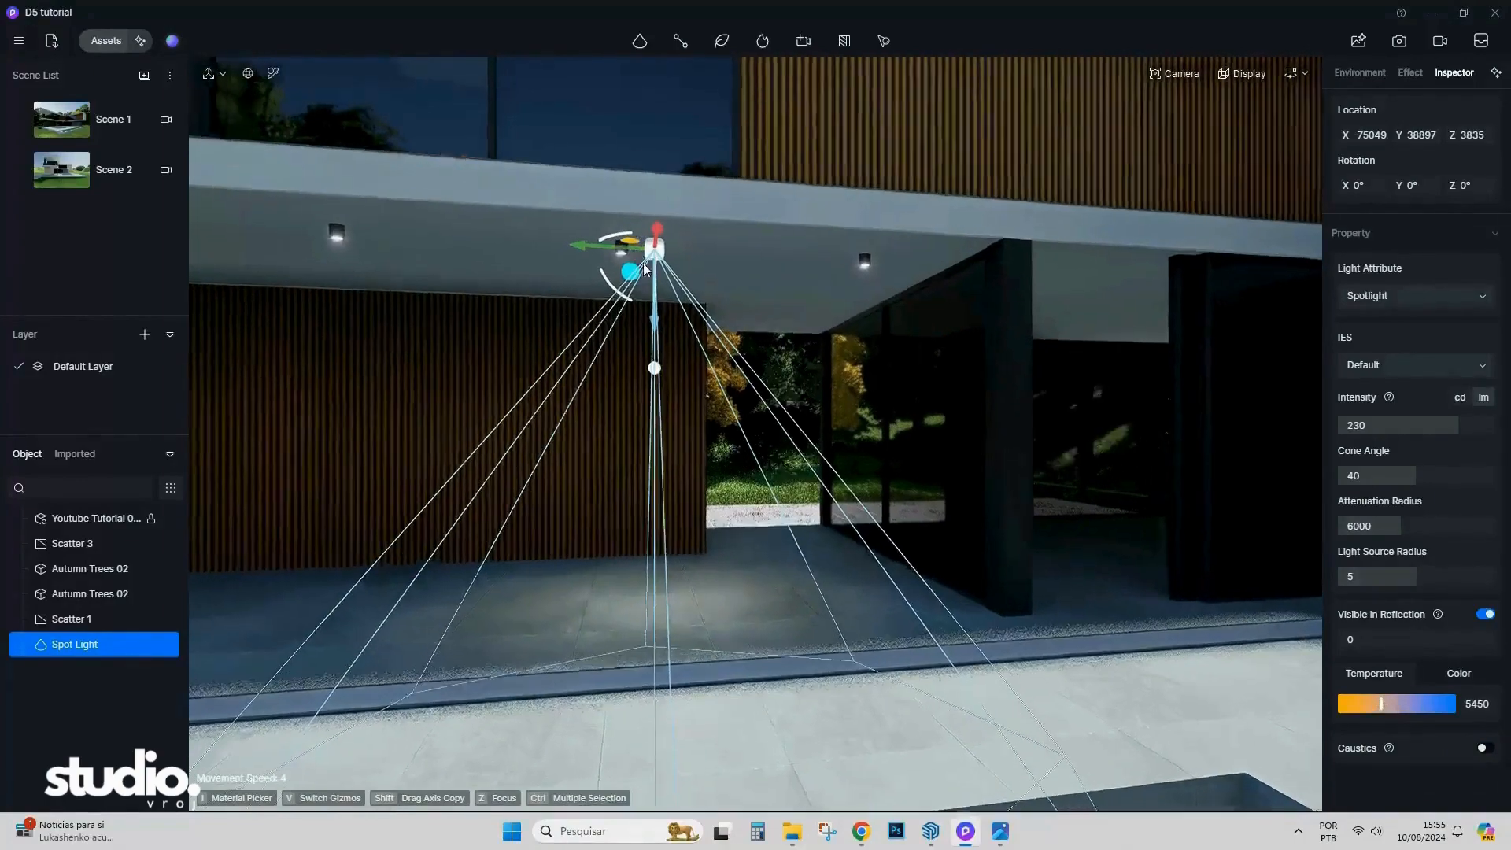
pyautogui.moveTo(645, 323); pyautogui.dragTo(640, 276, button='right')
pyautogui.moveTo(672, 305); pyautogui.dragTo(619, 316)
pyautogui.press('e')
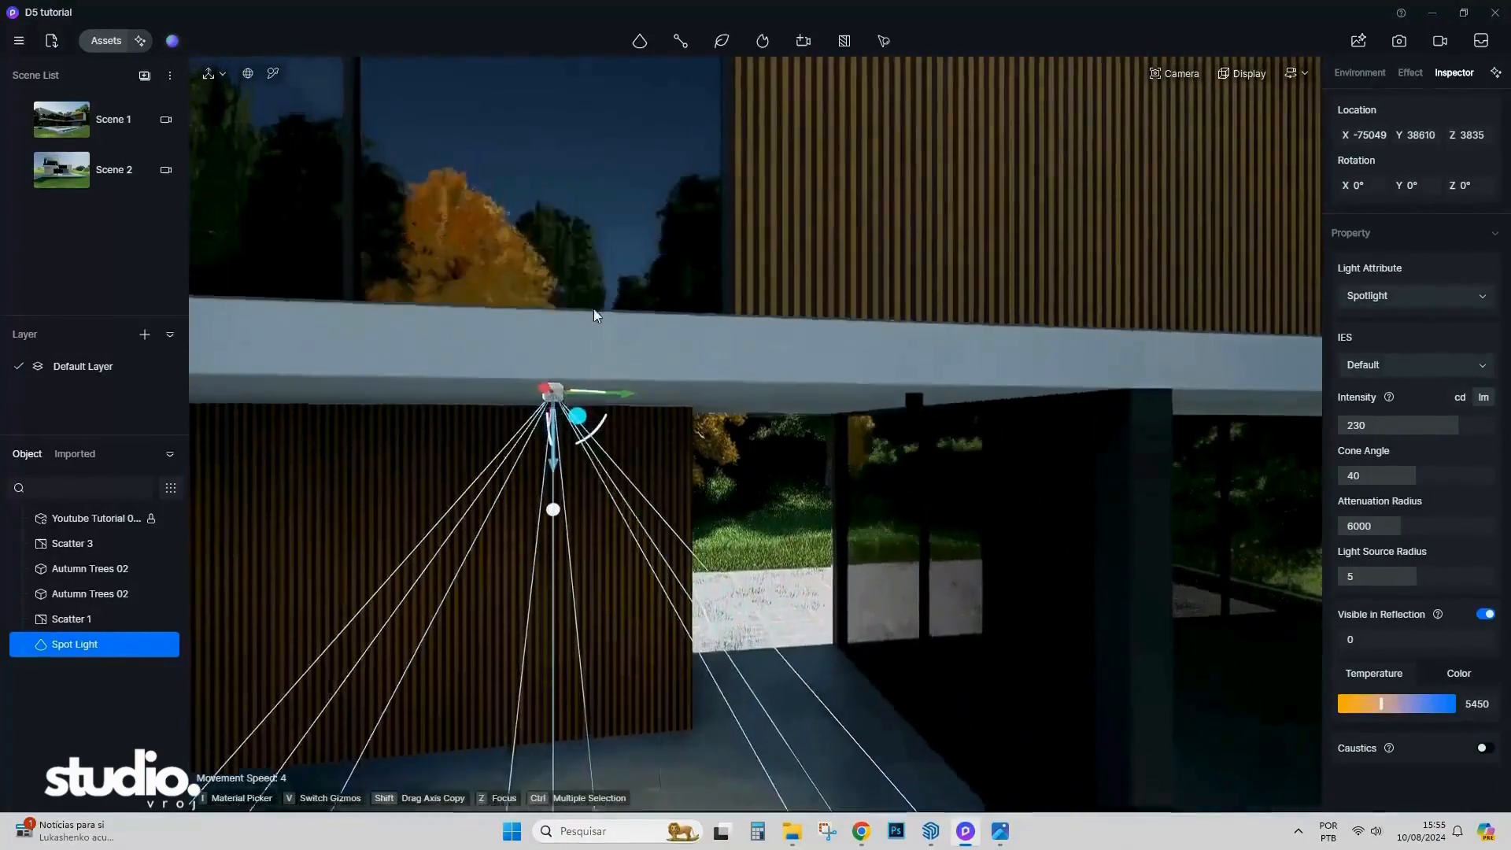
# Centre the spotlight beneath its downlight fixture at X -75186, Y 38630, Z 3711.
pyautogui.press('q')
pyautogui.moveTo(593, 308); pyautogui.dragTo(819, 321, button='right')
pyautogui.press('a')
pyautogui.moveTo(735, 237); pyautogui.dragTo(792, 247)
pyautogui.moveTo(732, 320); pyautogui.dragTo(728, 370)
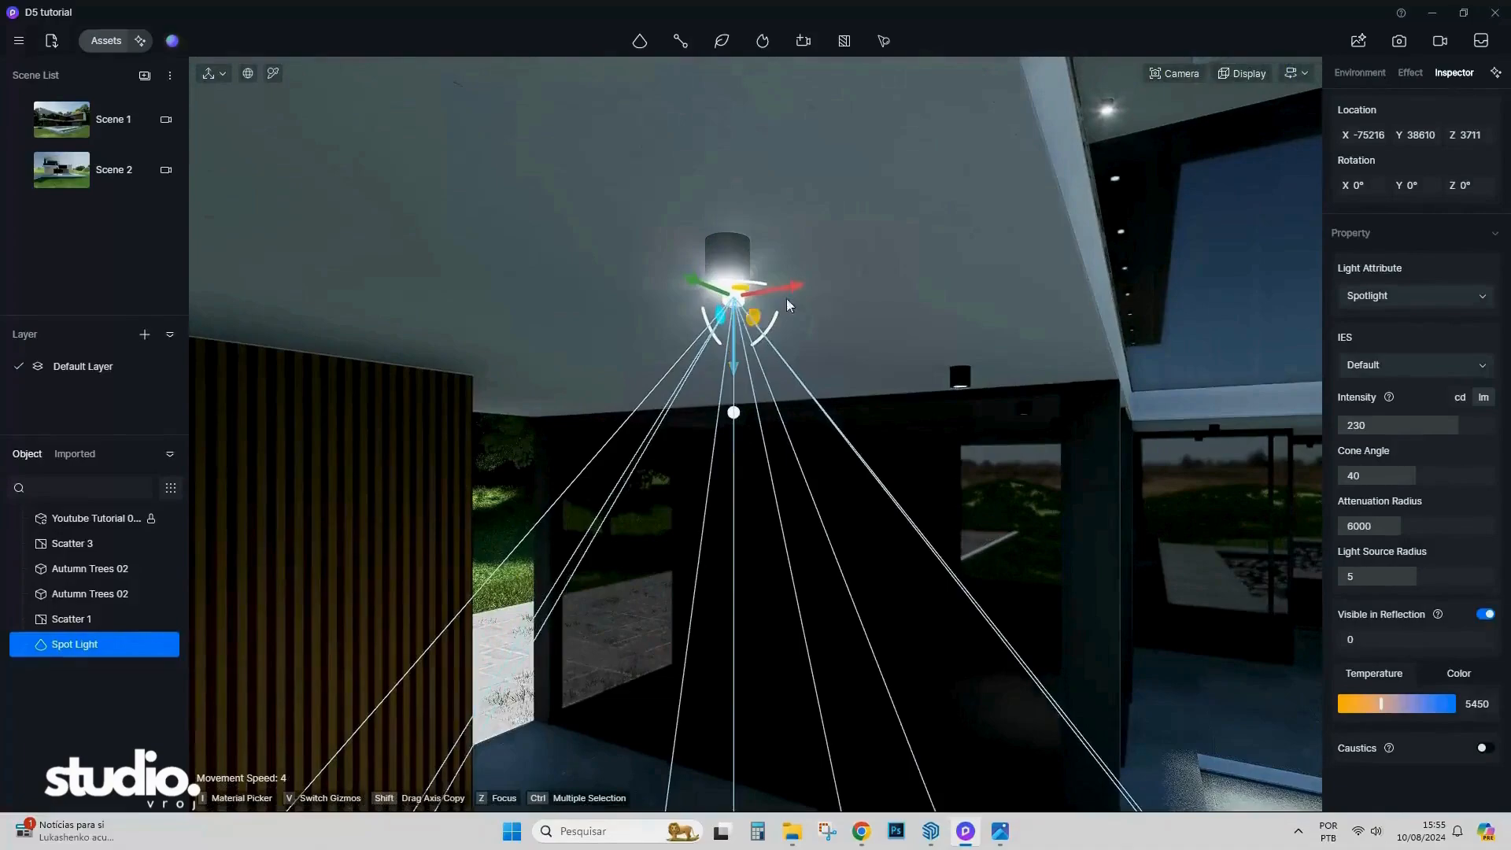
pyautogui.press('d')
pyautogui.moveTo(773, 323); pyautogui.dragTo(474, 187, button='right')
pyautogui.press('w')
pyautogui.moveTo(466, 160); pyautogui.dragTo(478, 162)
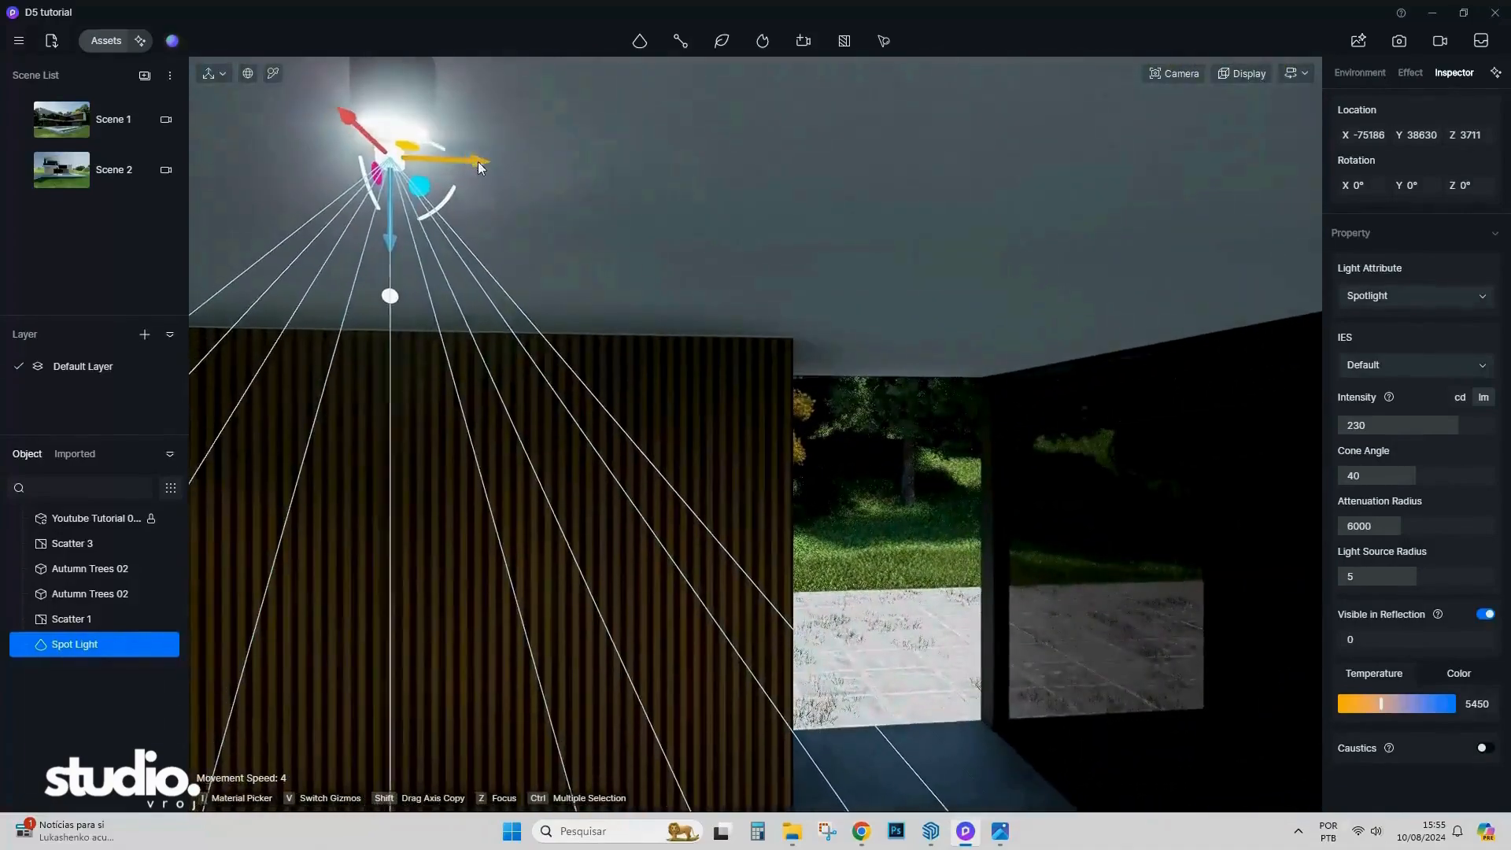
# Copy the spotlight along Y to the neighbouring downlights on either side, at Y 40699 and Y 36572.
pyautogui.press('d')
pyautogui.moveTo(479, 162); pyautogui.dragTo(645, 251, button='right')
pyautogui.press('w')
pyautogui.press('s')
pyautogui.press('d')
pyautogui.keyDown('shift'); pyautogui.moveTo(763, 247); pyautogui.dragTo(1104, 258); pyautogui.keyUp('shift')
pyautogui.keyDown('shift'); pyautogui.moveTo(964, 253); pyautogui.dragTo(276, 273); pyautogui.keyUp('shift')
pyautogui.moveTo(284, 274); pyautogui.dragTo(1102, 276, button='middle')
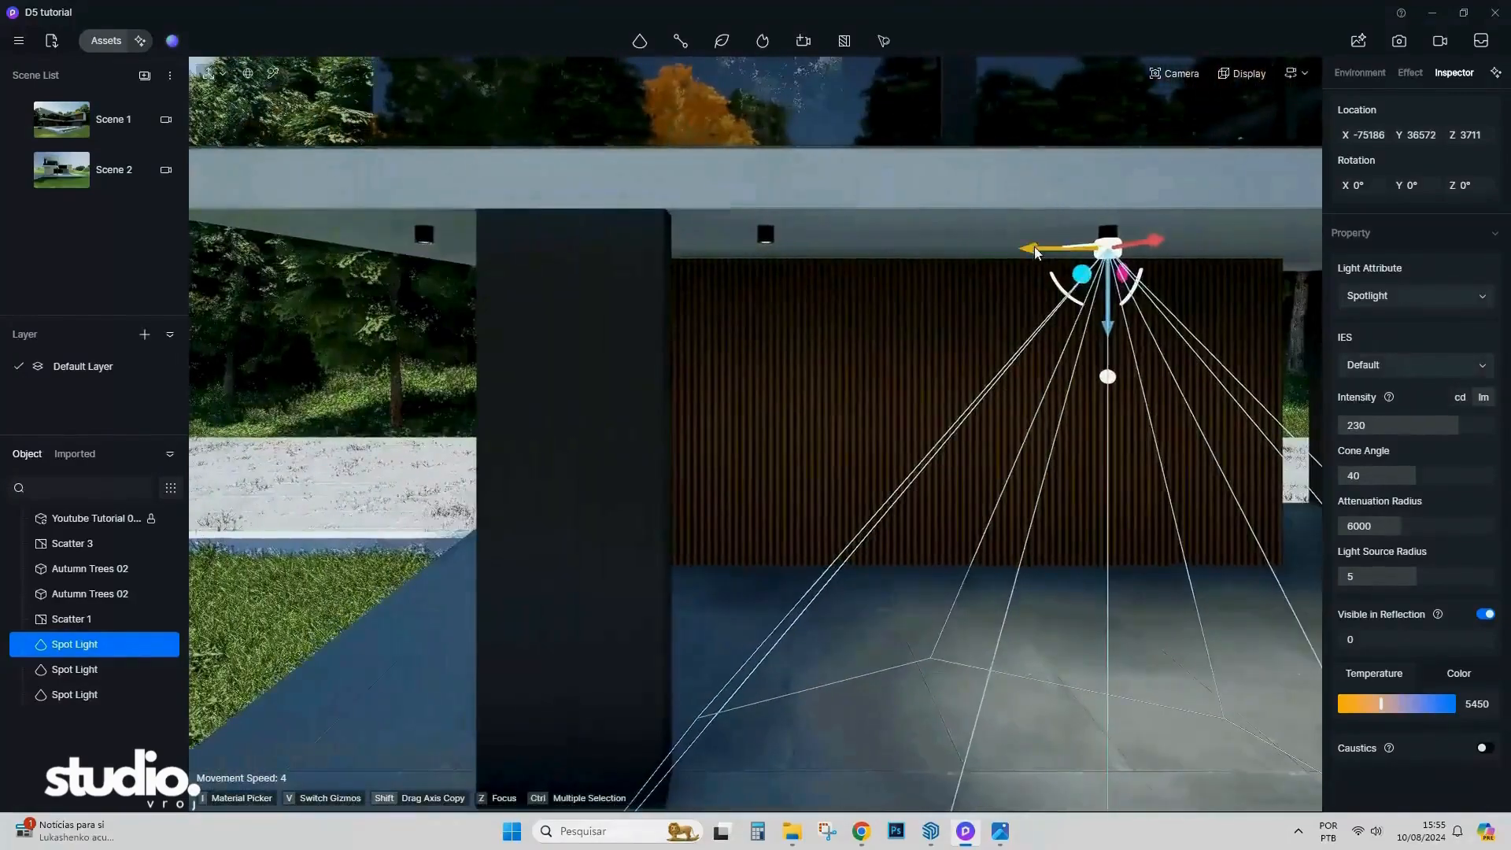
# Copy the spotlight along Y to the last two downlights toward the driveway end, starting with Y 34520.
pyautogui.keyDown('shift'); pyautogui.moveTo(1030, 251); pyautogui.dragTo(687, 259); pyautogui.keyUp('shift')
pyautogui.moveTo(674, 270); pyautogui.dragTo(1174, 272, button='middle')
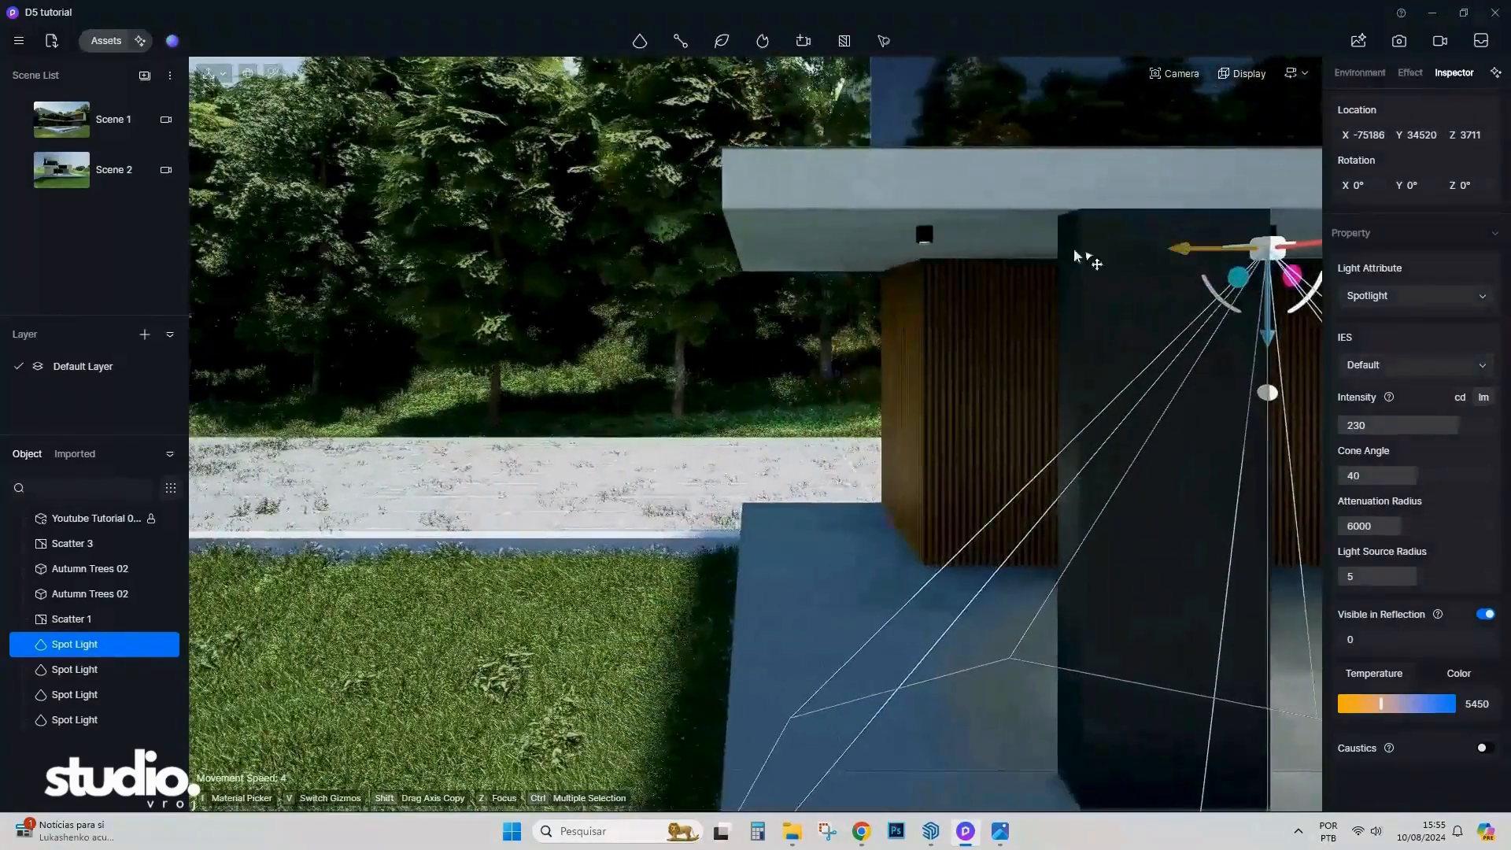
pyautogui.keyDown('shift'); pyautogui.moveTo(1181, 254); pyautogui.dragTo(839, 258); pyautogui.keyUp('shift')
pyautogui.press('a')
pyautogui.moveTo(840, 262); pyautogui.dragTo(1045, 291, button='right')
pyautogui.press('d')
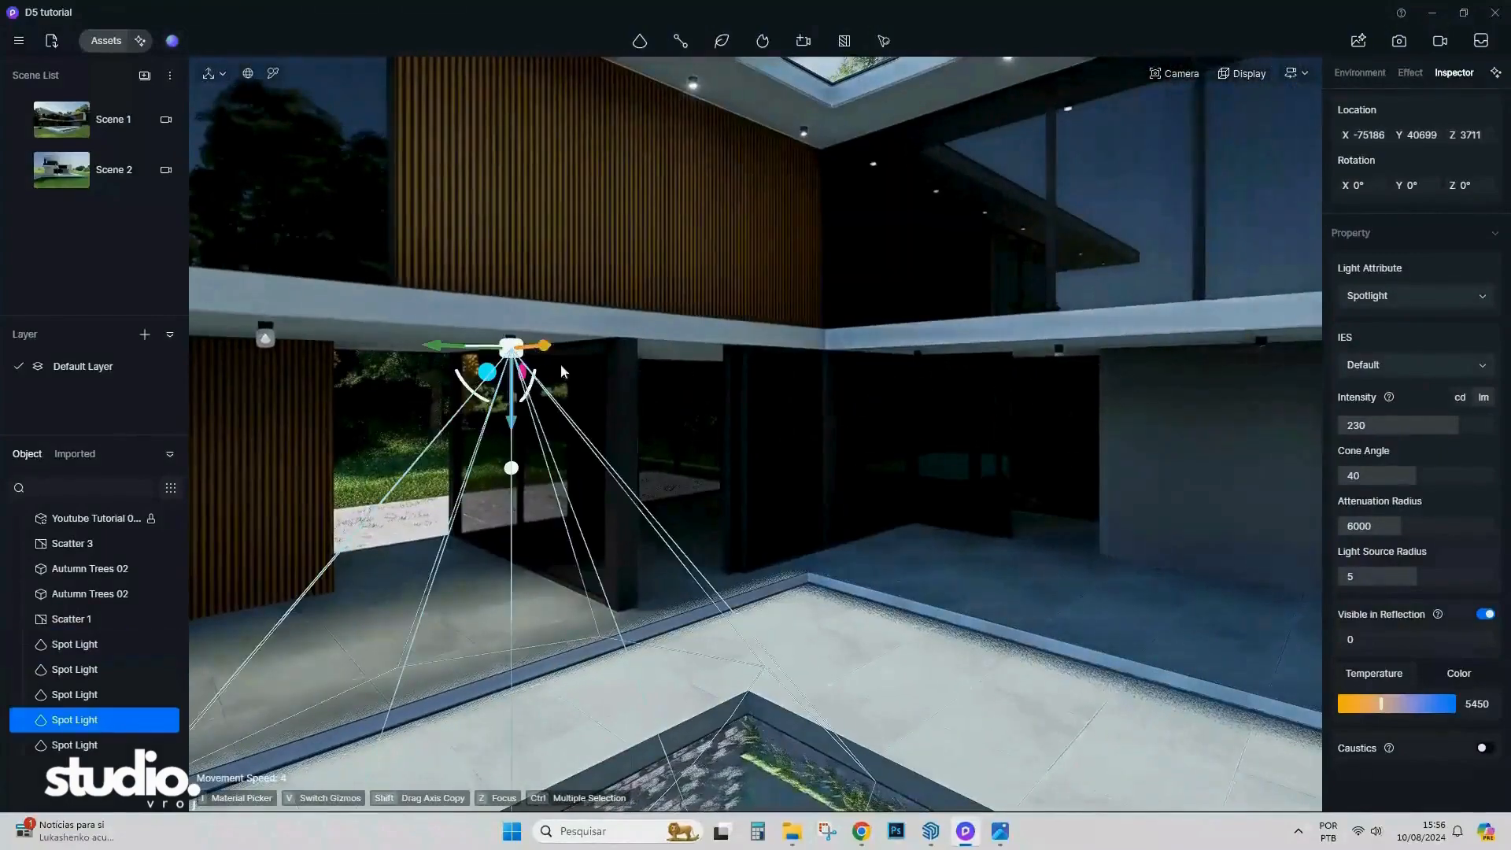
# Copy the Y 40699 spotlight along X to -76766 and move the copy along Y toward the adjoining wing.
pyautogui.moveTo(561, 364); pyautogui.dragTo(761, 366, button='right')
pyautogui.press('s')
pyautogui.keyDown('shift'); pyautogui.moveTo(520, 339); pyautogui.dragTo(765, 344); pyautogui.keyUp('shift')
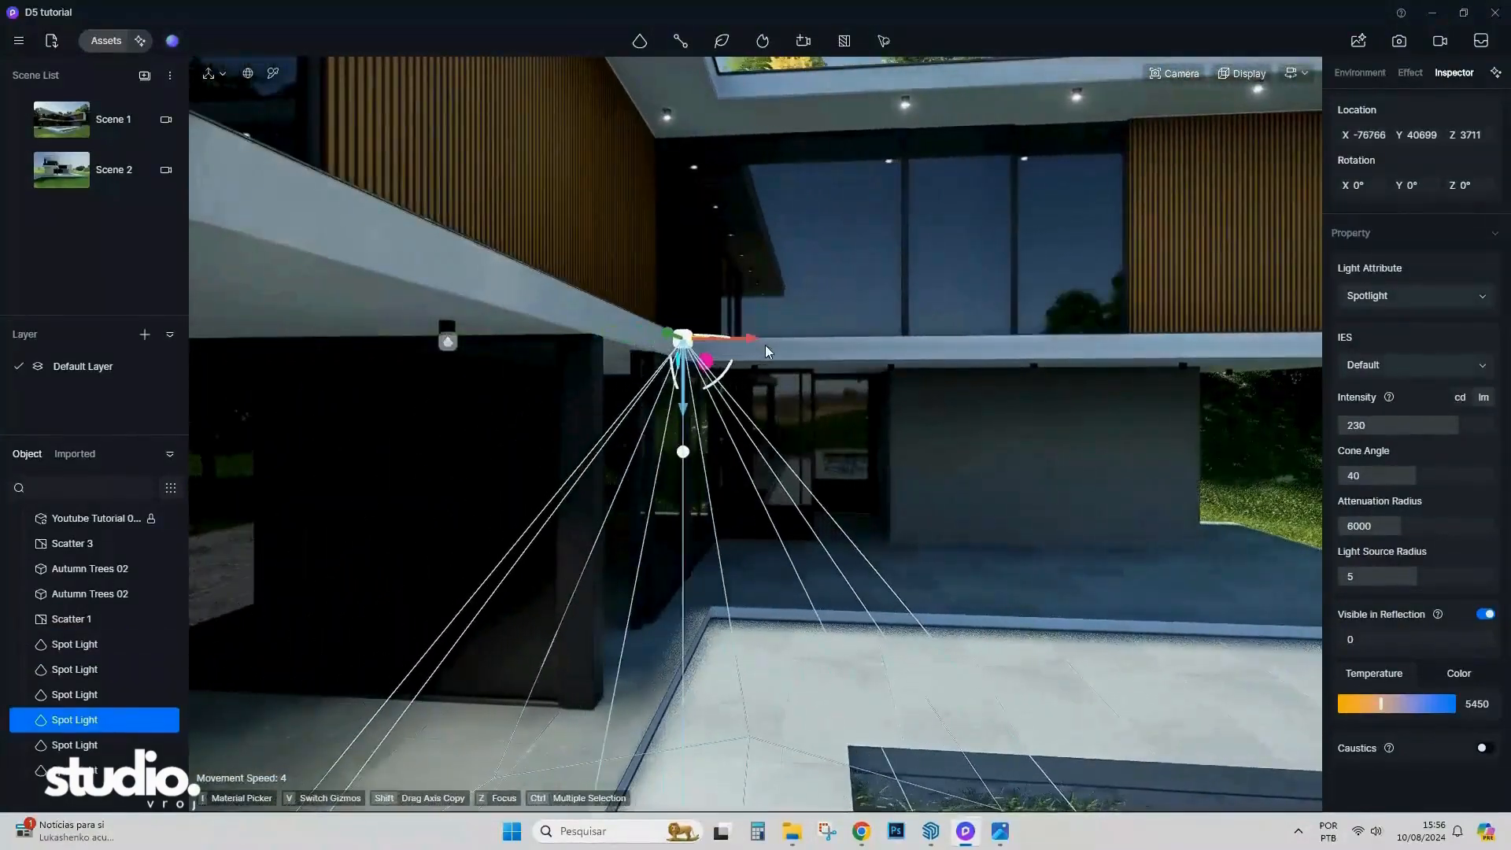
pyautogui.press('d')
pyautogui.moveTo(771, 348); pyautogui.dragTo(406, 353, button='right')
pyautogui.moveTo(492, 344); pyautogui.dragTo(1105, 353)
# Align the copied spotlight beneath the adjoining wing's first downlight at X -76647, Y 46465.
pyautogui.press('w')
pyautogui.moveTo(1105, 362); pyautogui.dragTo(1254, 404, button='right')
pyautogui.moveTo(805, 277); pyautogui.dragTo(766, 278)
pyautogui.press('a')
pyautogui.moveTo(766, 280); pyautogui.dragTo(604, 278, button='right')
pyautogui.press('d')
pyautogui.moveTo(619, 279); pyautogui.dragTo(639, 276)
pyautogui.press('a')
# Copy the spotlight along X beneath the downlights of the adjoining wing, including X -78722 and X -80816.
pyautogui.moveTo(641, 280); pyautogui.dragTo(864, 320, button='right')
pyautogui.press('s')
pyautogui.press('d')
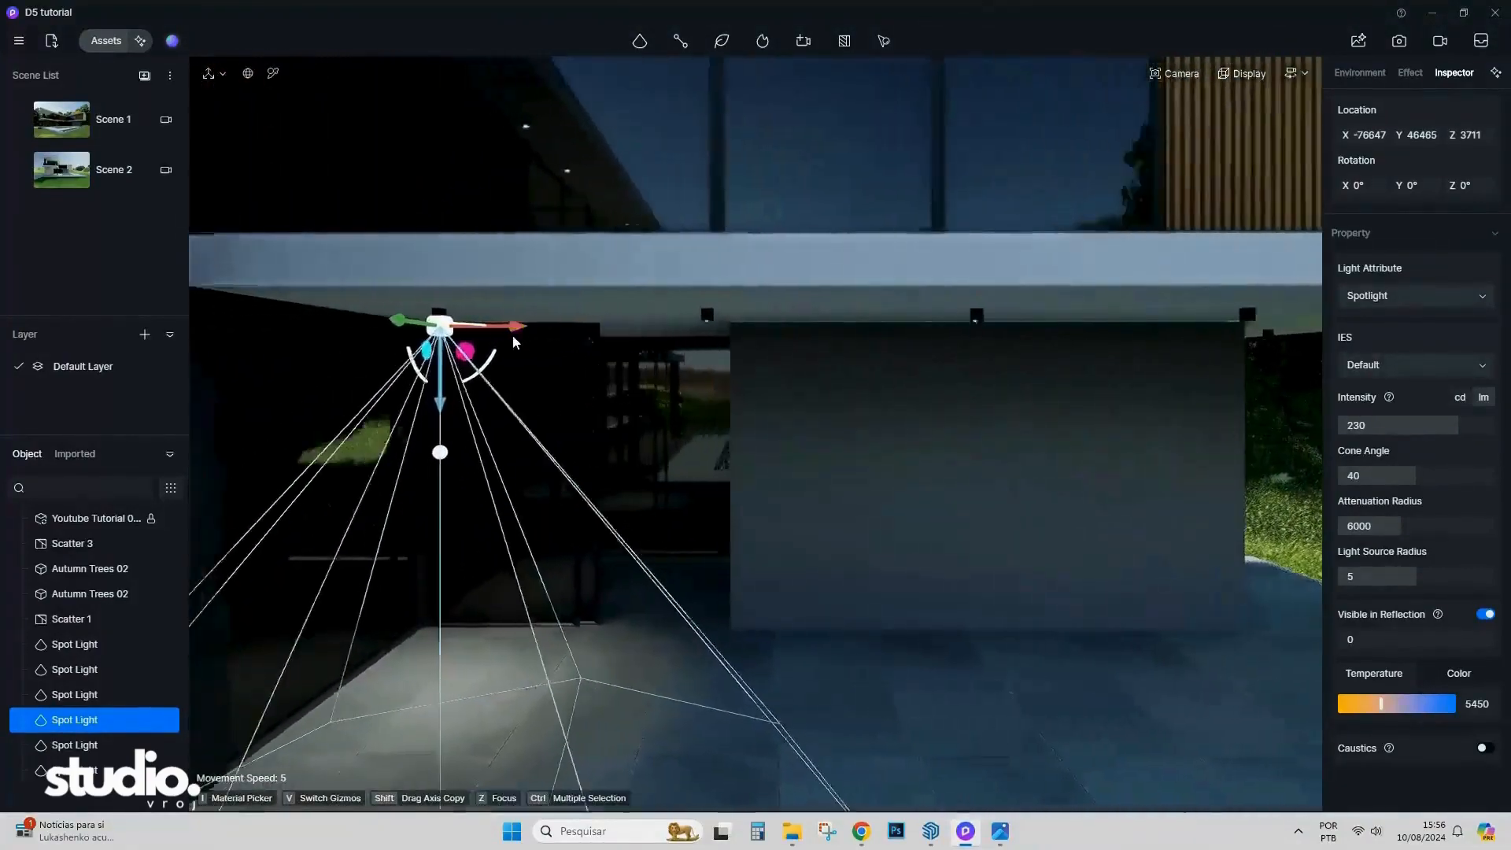
pyautogui.moveTo(513, 337); pyautogui.dragTo(832, 340)
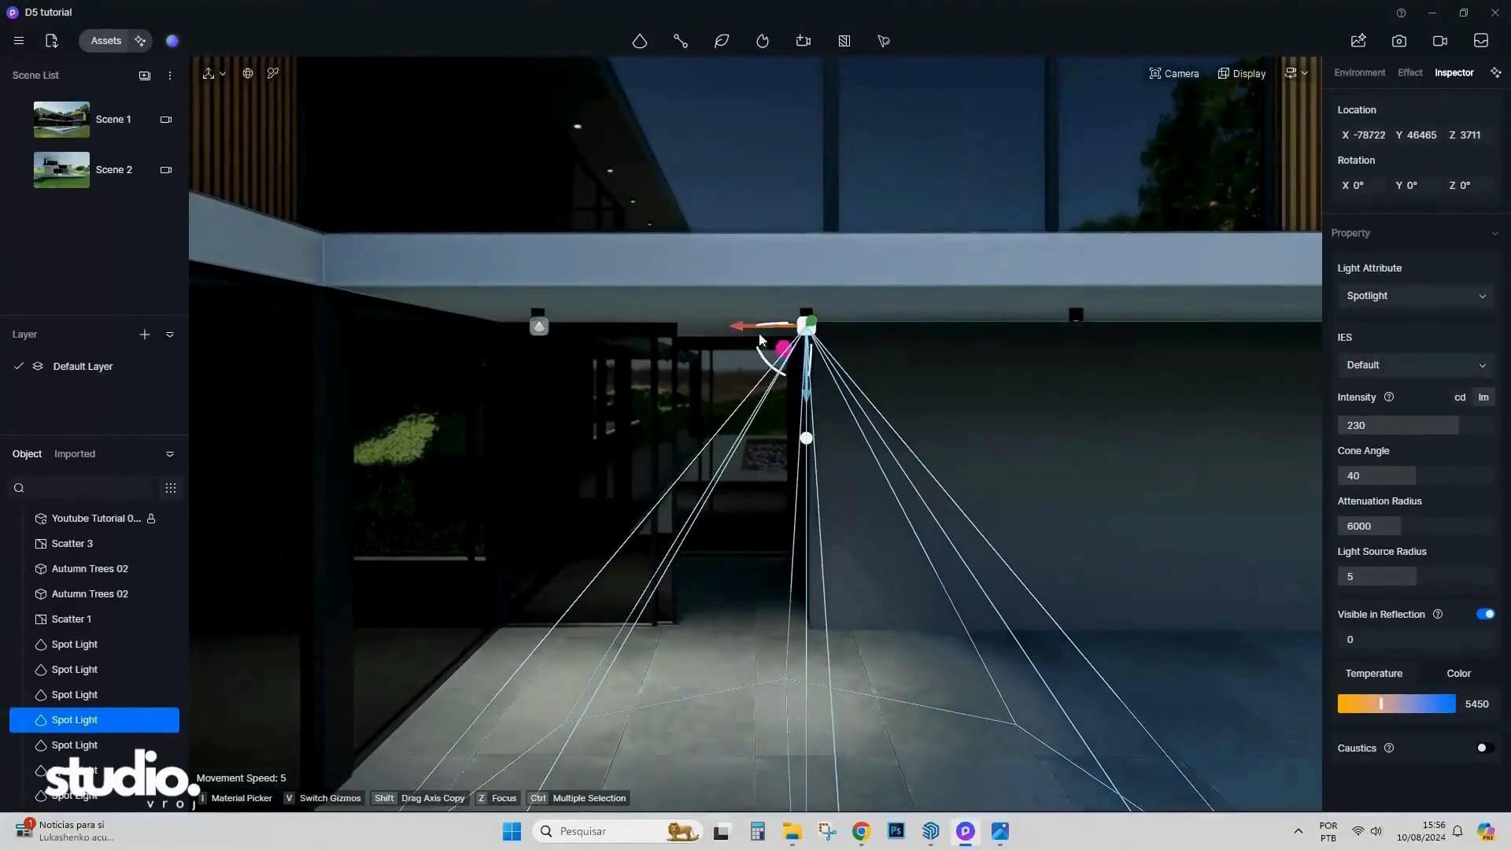
pyautogui.press('d')
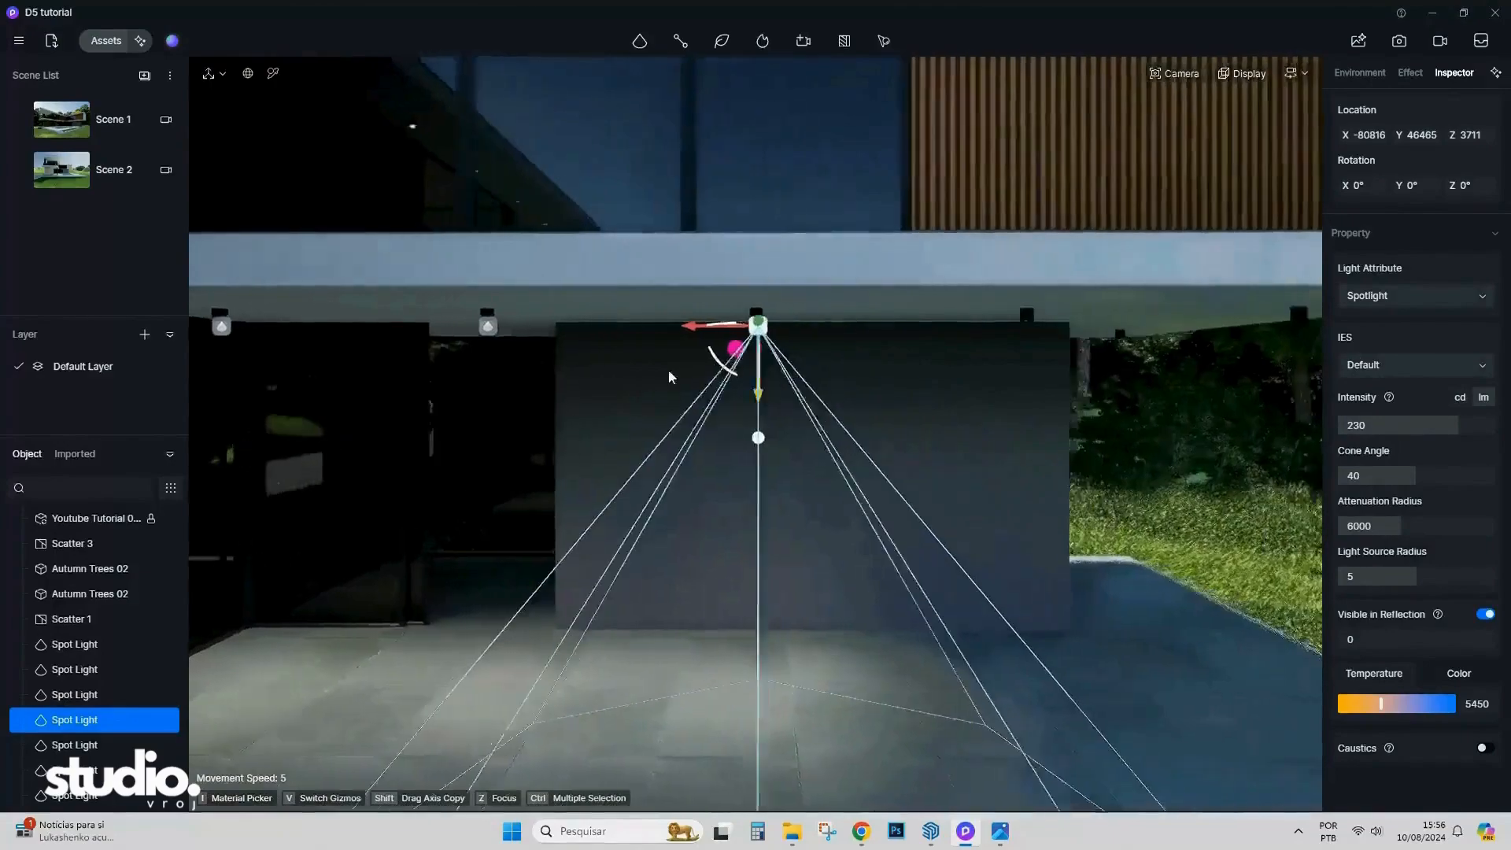
pyautogui.moveTo(508, 329); pyautogui.dragTo(1052, 346)
# Copy the end spotlight along Y to the outer corner downlight at X -84978, Y 48853.
pyautogui.moveTo(1037, 342); pyautogui.dragTo(639, 355, button='right')
pyautogui.press('d')
pyautogui.press('s')
pyautogui.moveTo(747, 224); pyautogui.dragTo(1144, 238)
# Group all the spotlights and compare the scene with the group hidden and shown.
pyautogui.press('a')
pyautogui.moveTo(864, 291); pyautogui.dragTo(1159, 317, button='right')
pyautogui.press('s')
pyautogui.press('w')
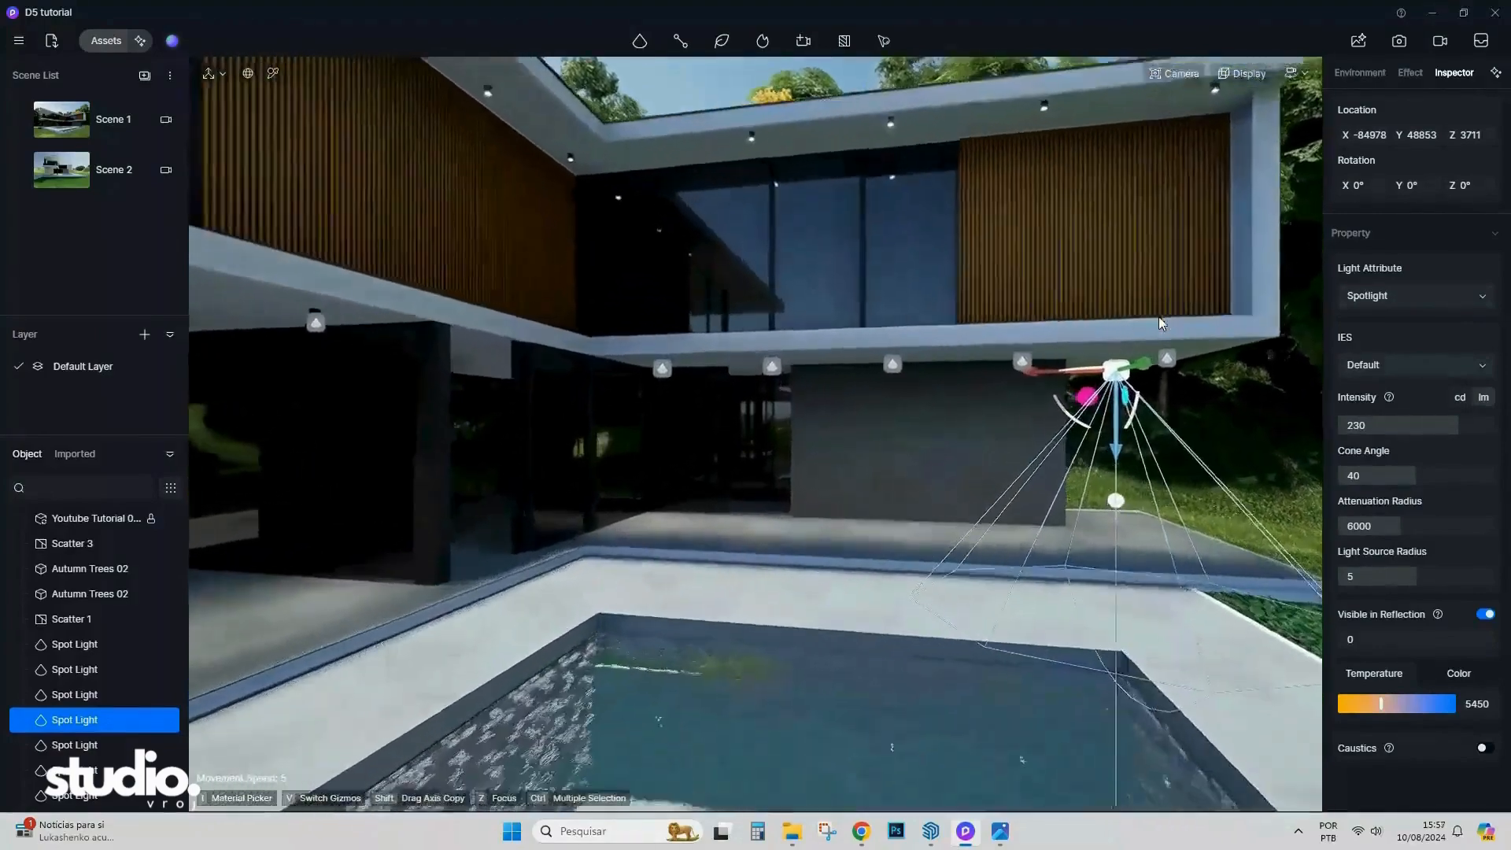
pyautogui.click(66, 649)
pyautogui.scroll(-2, 81, 679)
pyautogui.keyDown('shift'); pyautogui.click(79, 799); pyautogui.keyUp('shift')
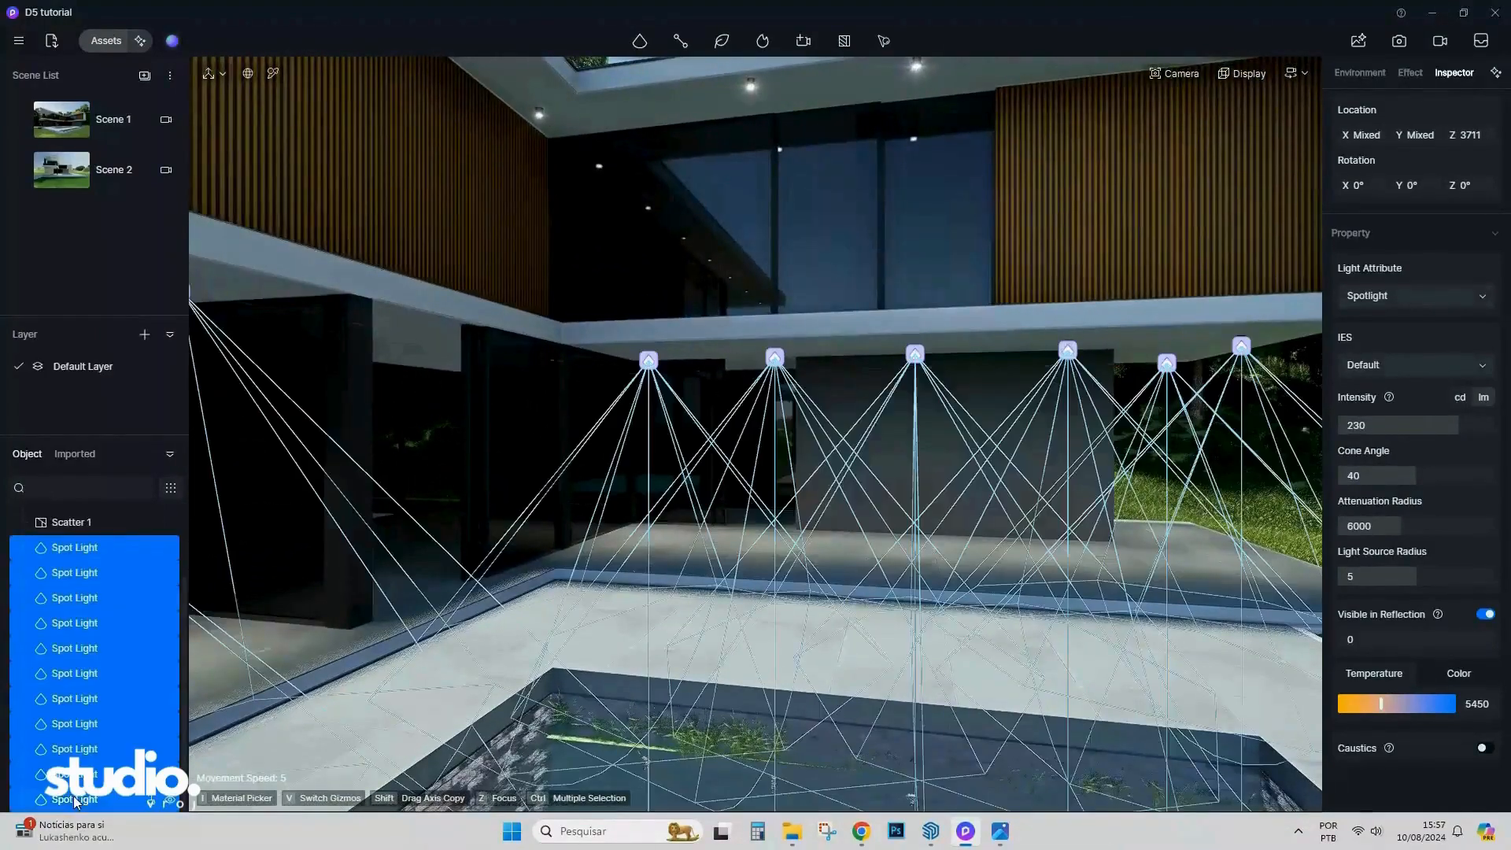
pyautogui.rightClick(106, 556)
pyautogui.click(98, 694)
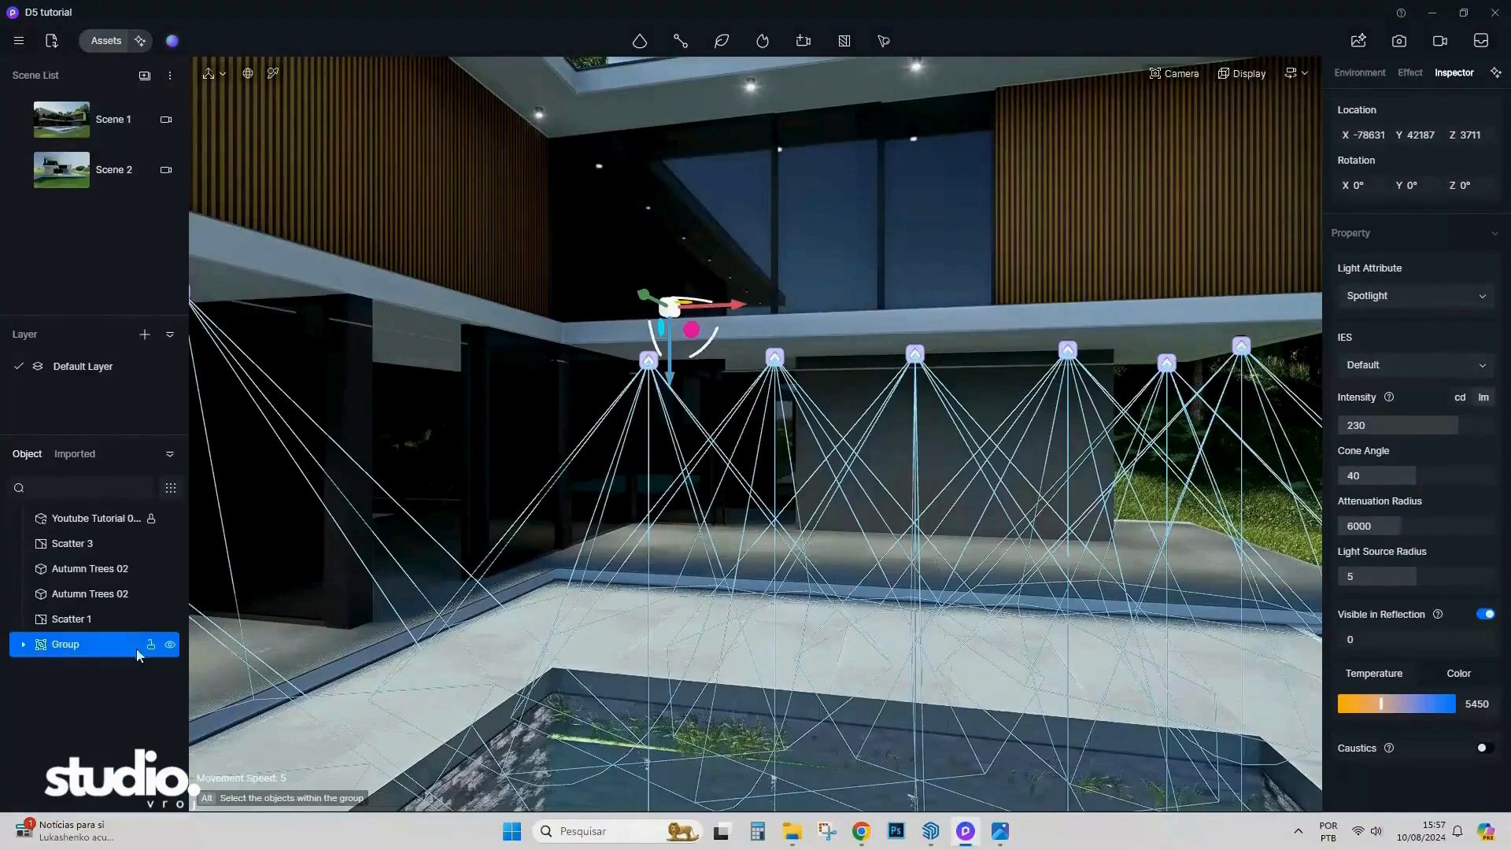
pyautogui.click(170, 645)
pyautogui.click(170, 646)
# Set the spotlight group's cone angle to 30.2 and view Scene 1.
pyautogui.moveTo(441, 634); pyautogui.dragTo(1013, 688, button='right')
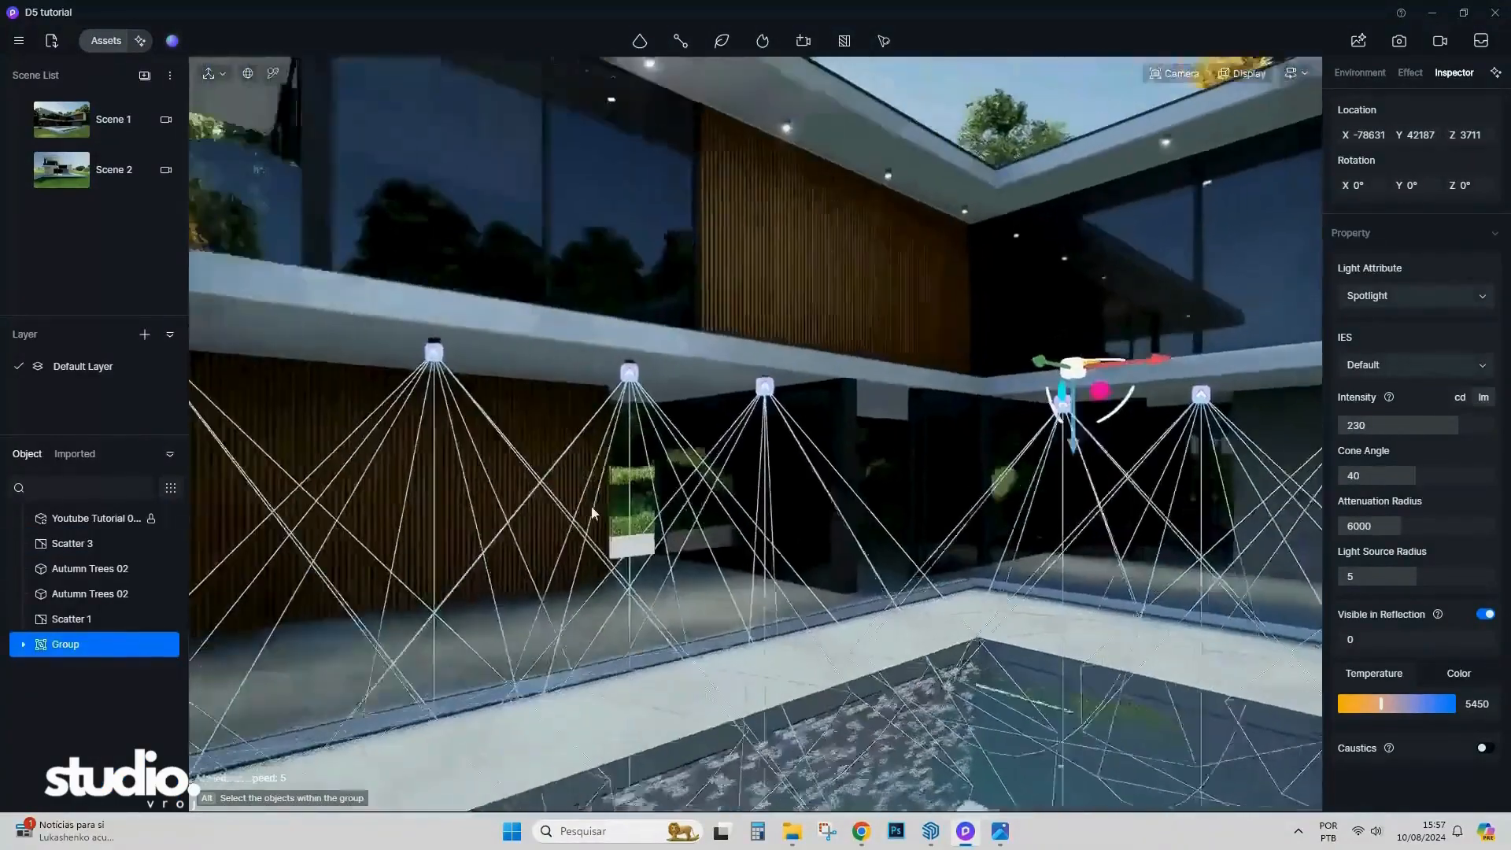
pyautogui.scroll(-5, 1013, 688)
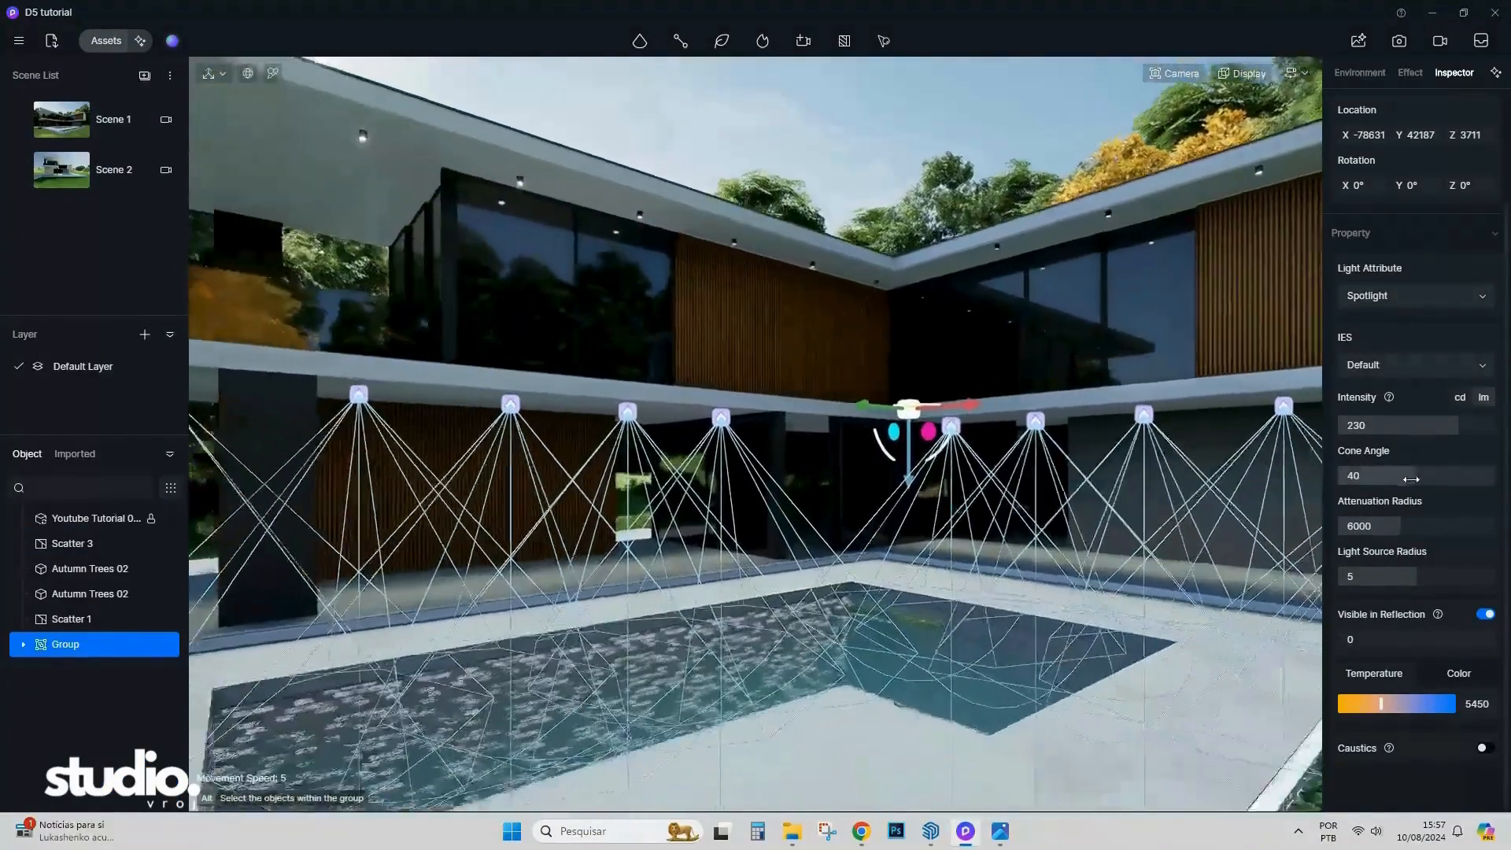
pyautogui.moveTo(1415, 476); pyautogui.dragTo(1396, 482)
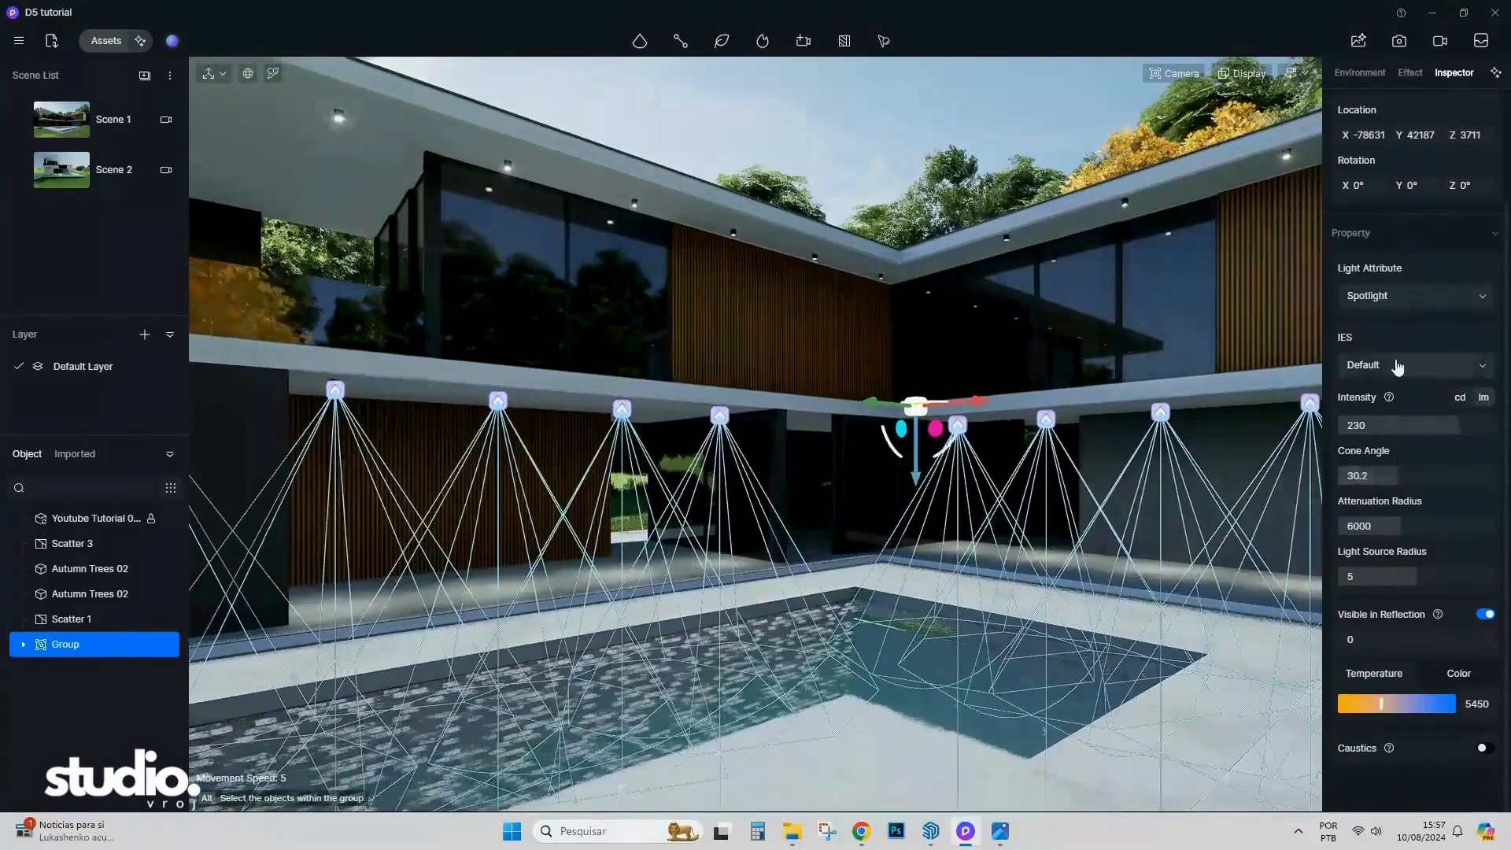
pyautogui.click(110, 119)
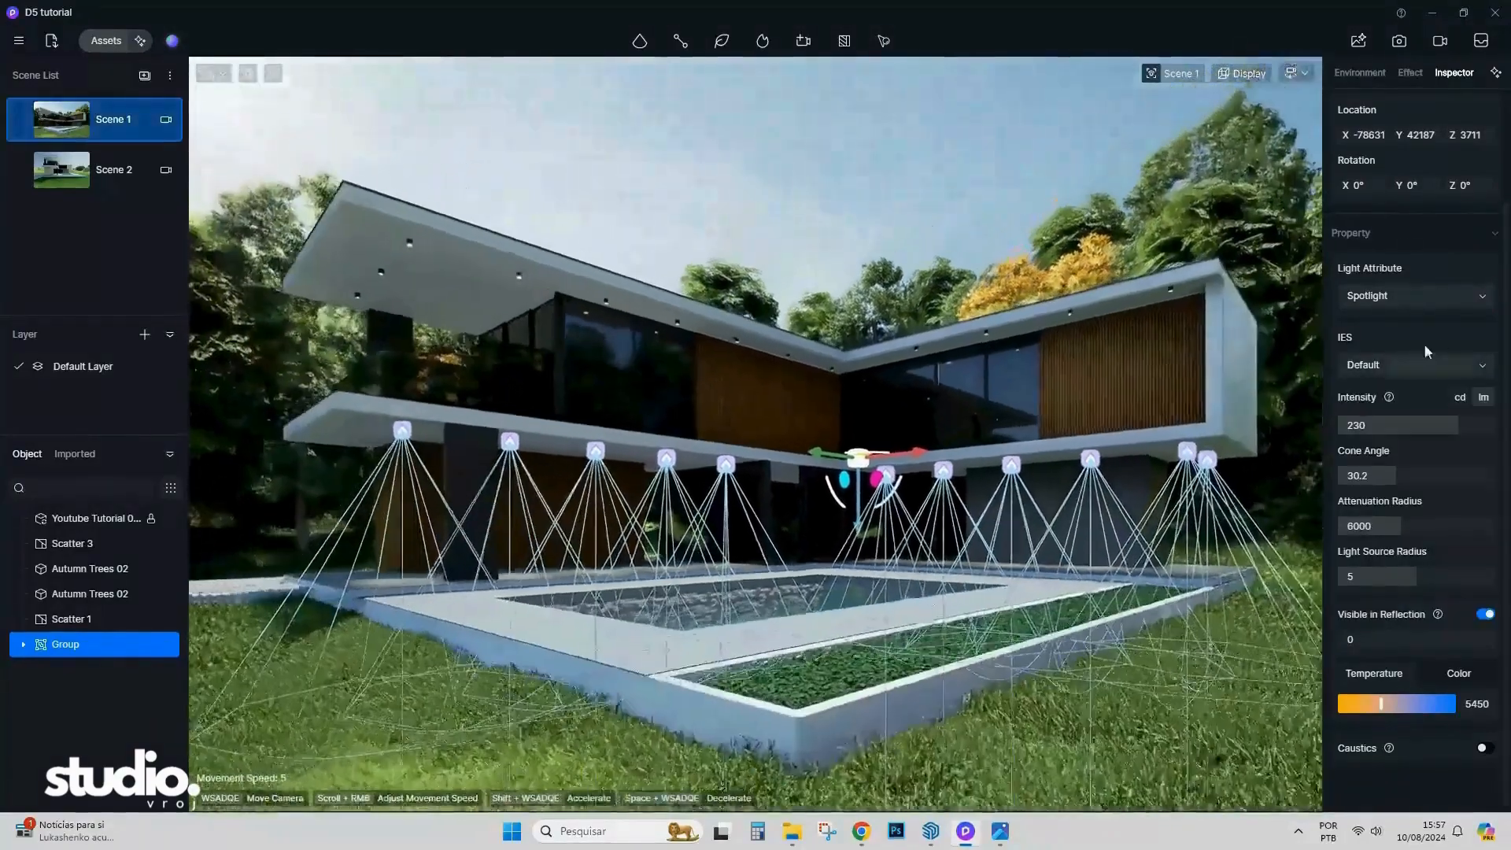
# Try the IES 02, IES 03 and IES 06 profiles on the spotlight group.
pyautogui.click(1416, 365)
pyautogui.click(1411, 453)
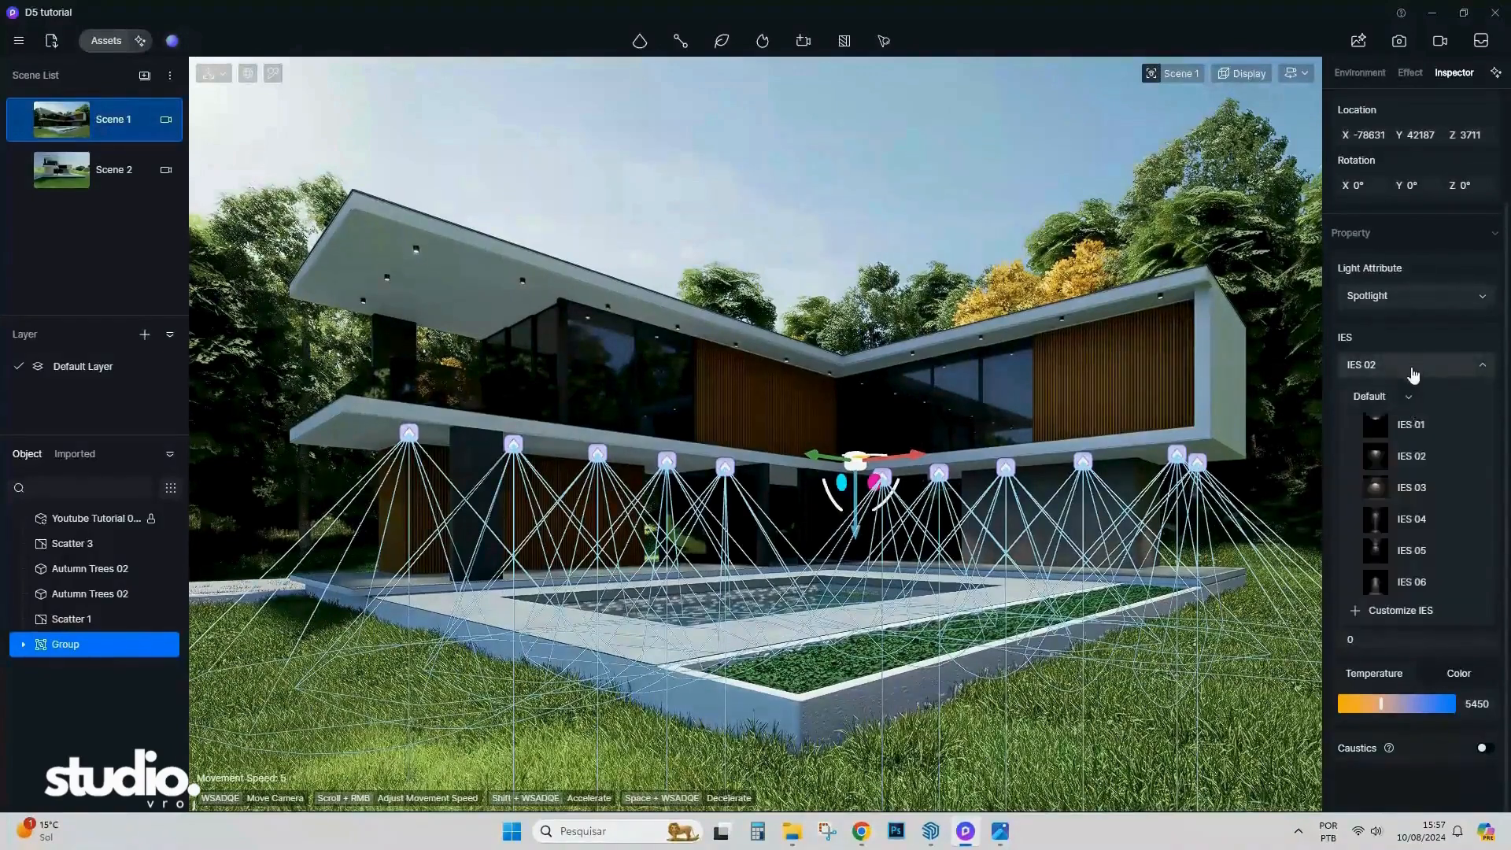
pyautogui.click(1407, 487)
pyautogui.click(1417, 365)
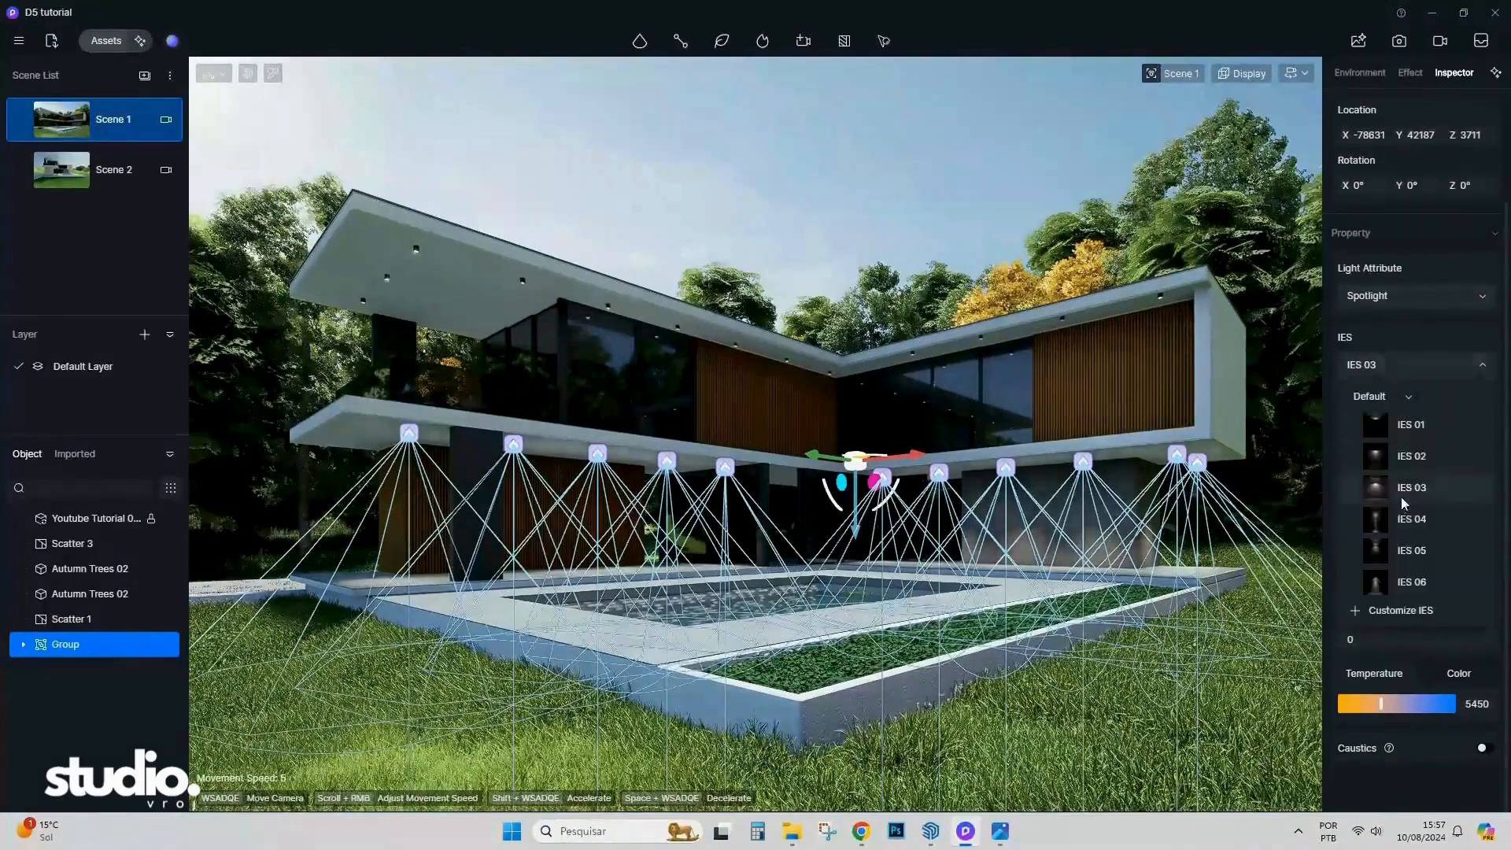
pyautogui.click(1400, 582)
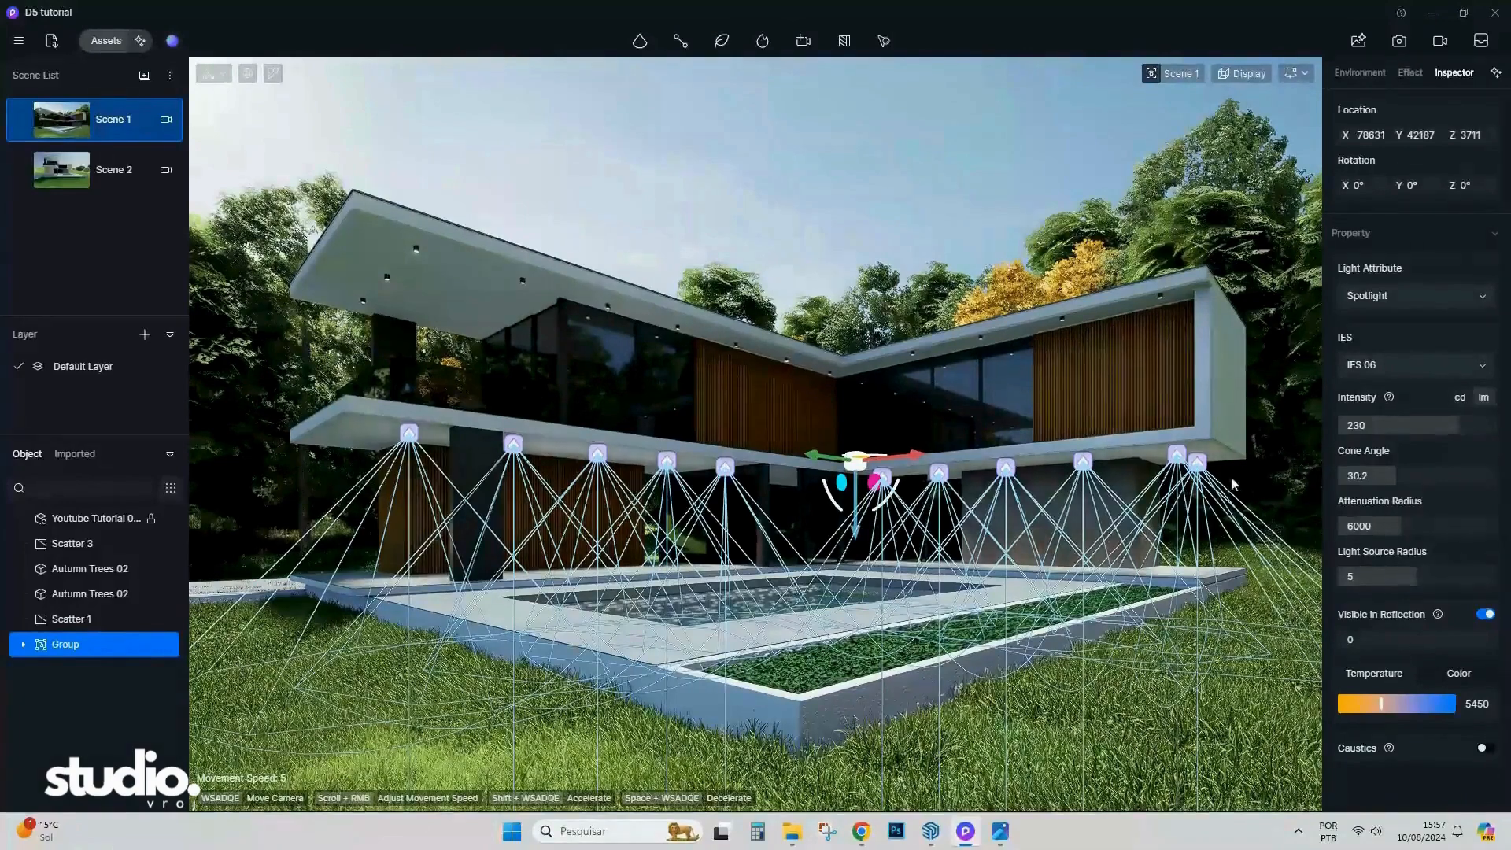
pyautogui.click(1032, 268)
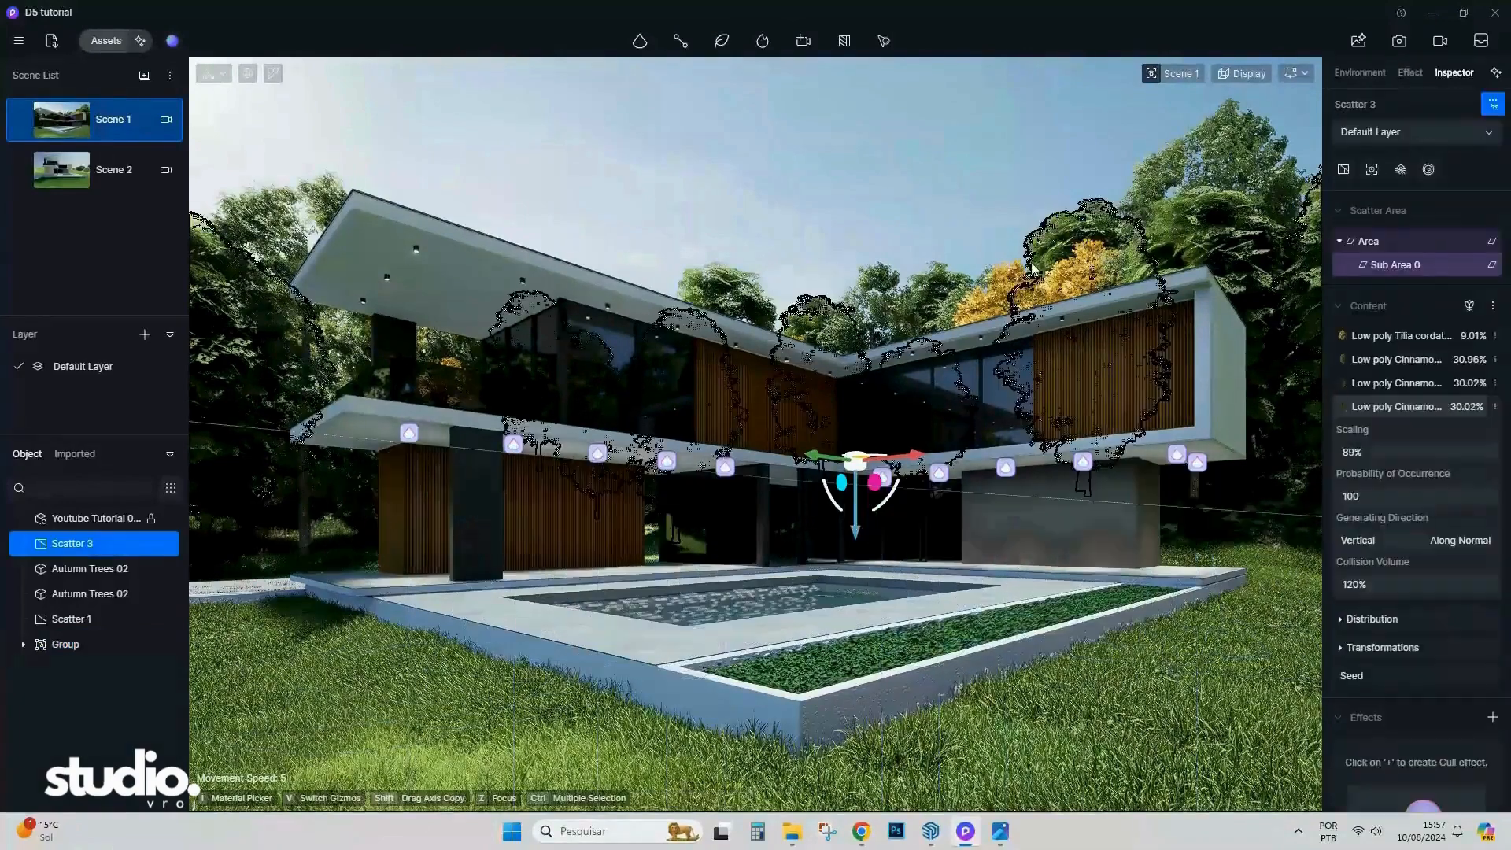
# Assign the IES 02 profile to the spotlight group and deselect it.
pyautogui.click(80, 646)
pyautogui.click(1417, 365)
pyautogui.click(1369, 445)
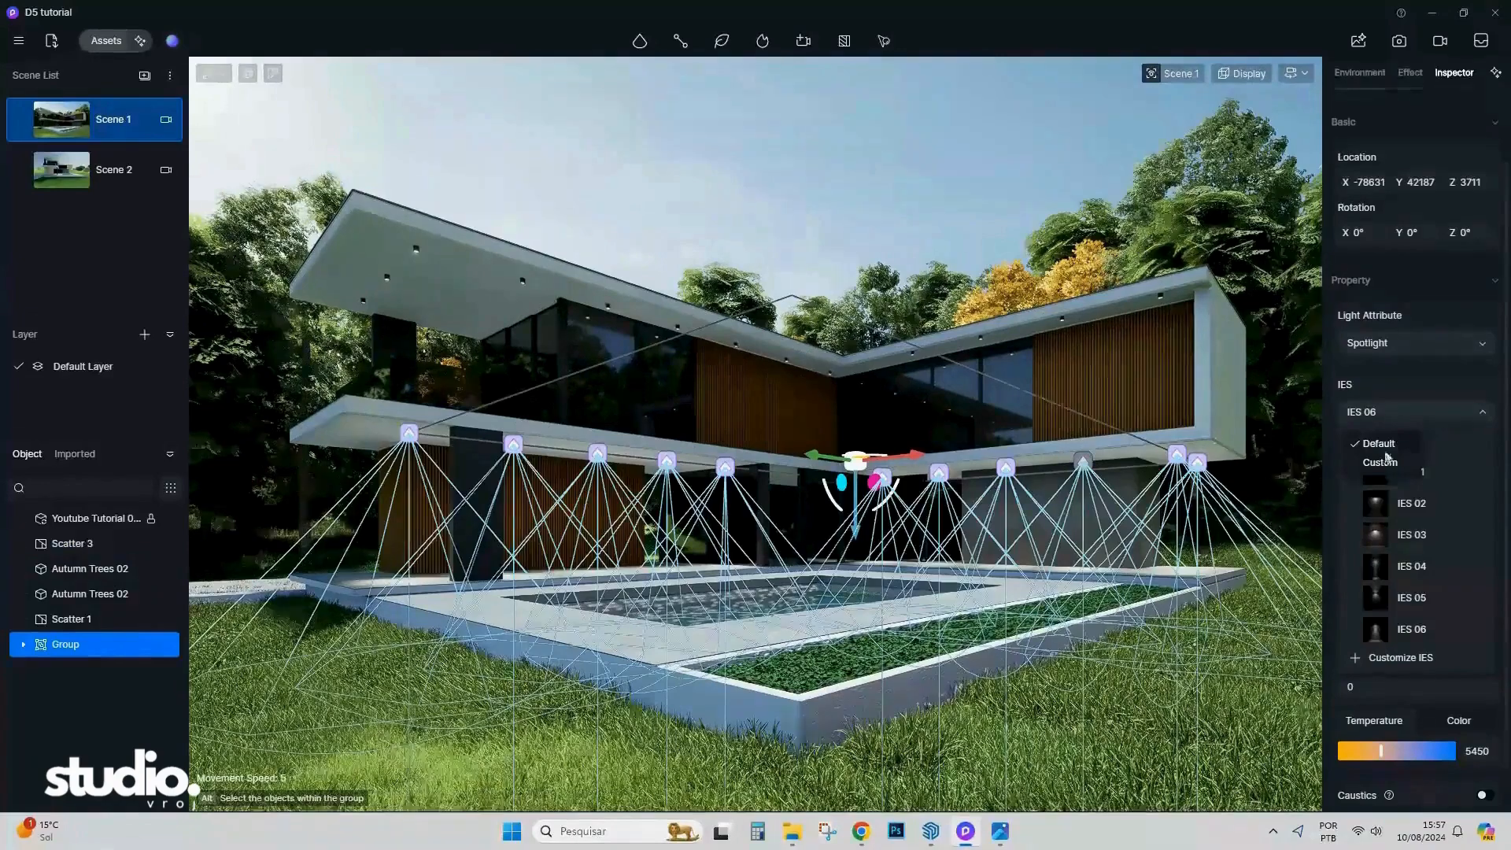
pyautogui.scroll(1, 1437, 523)
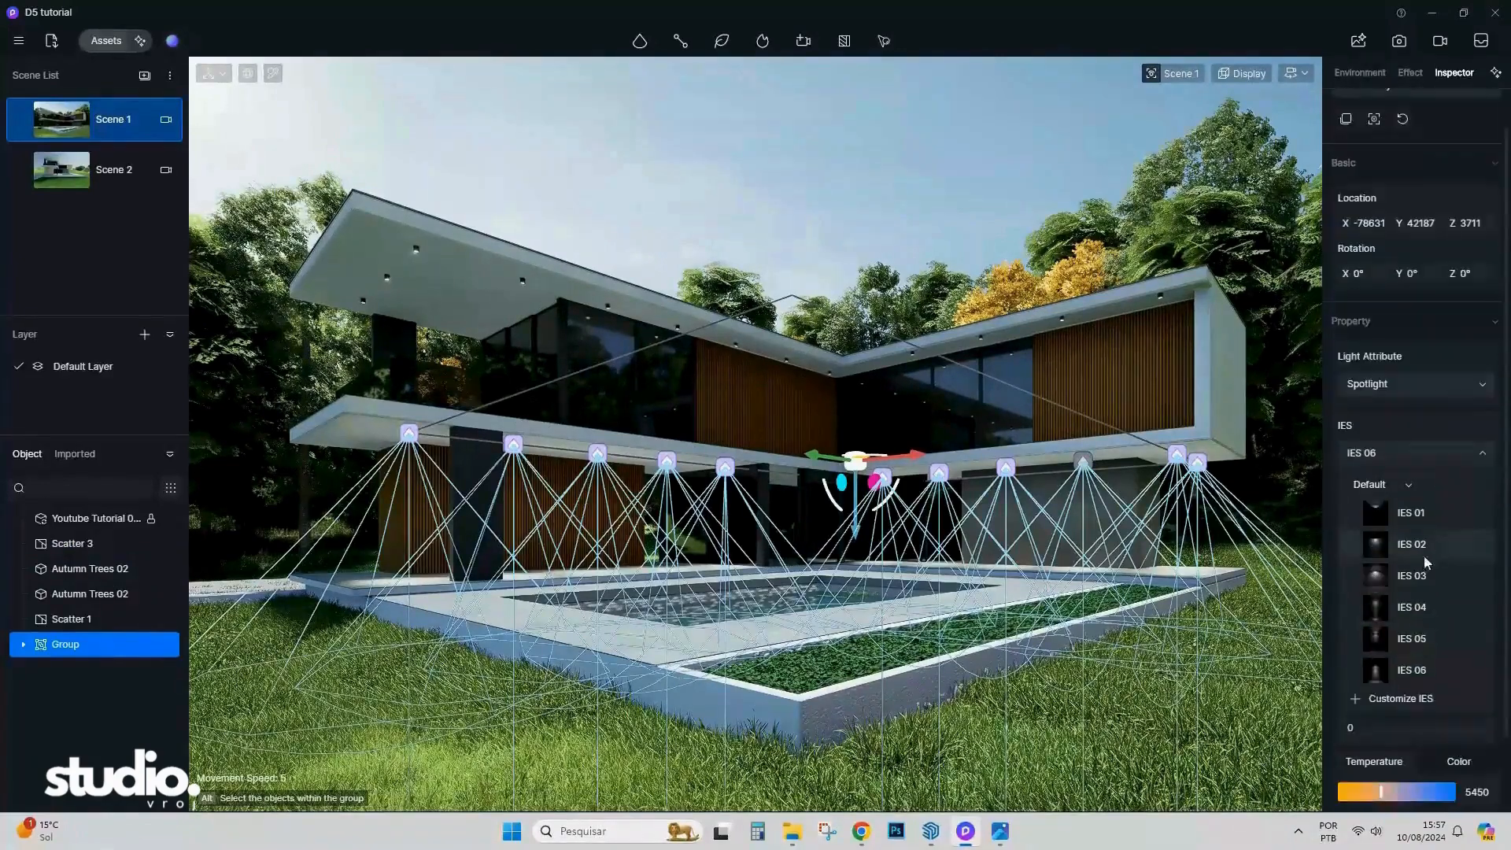
pyautogui.click(1423, 549)
pyautogui.click(1047, 206)
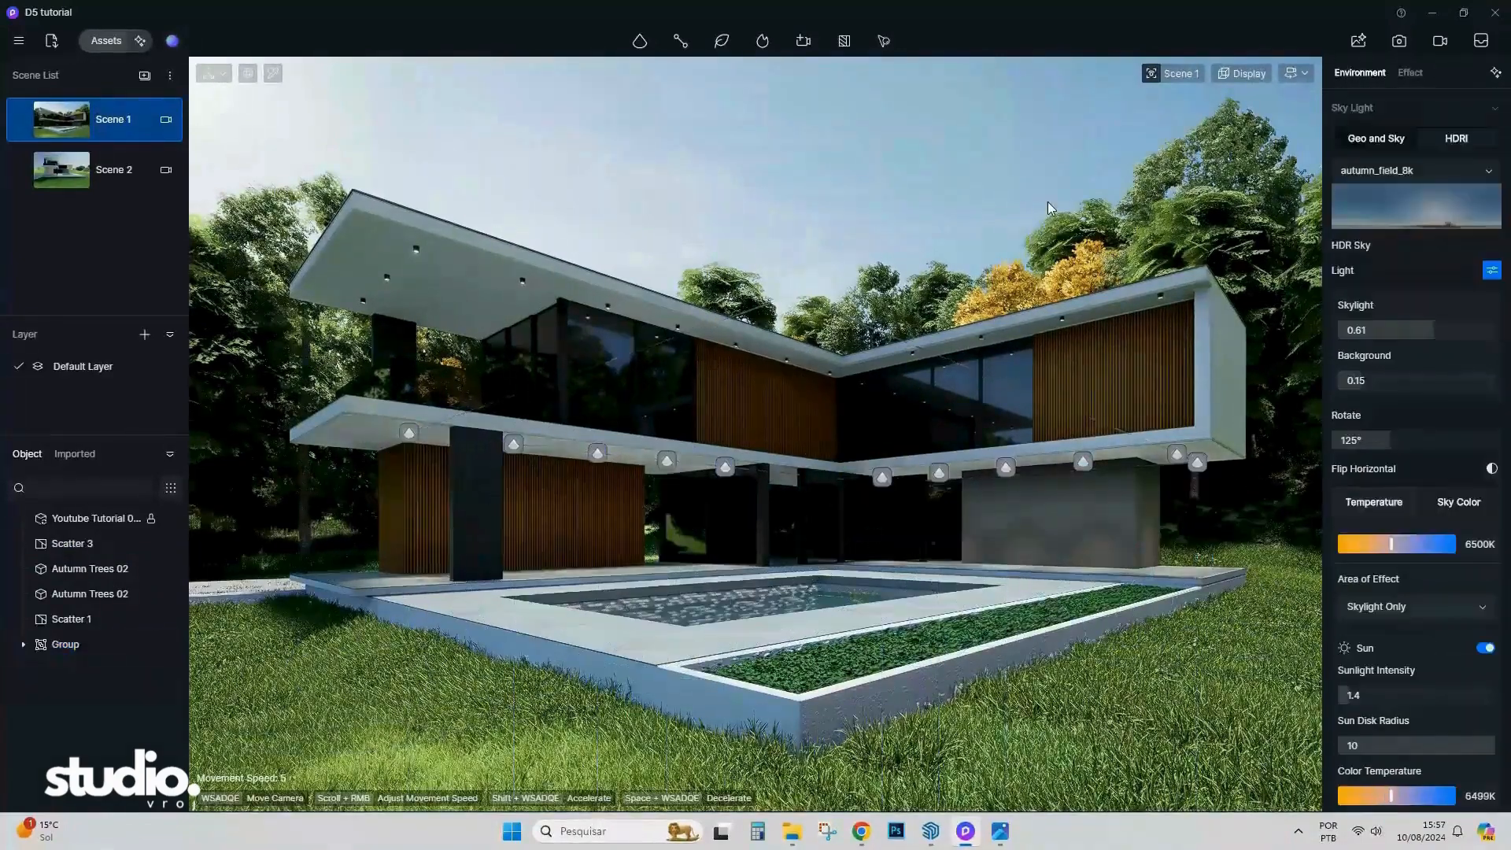
# Narrow the spotlight group's cone angle to 25.1 and deselect the group to check the effect.
pyautogui.click(1197, 463)
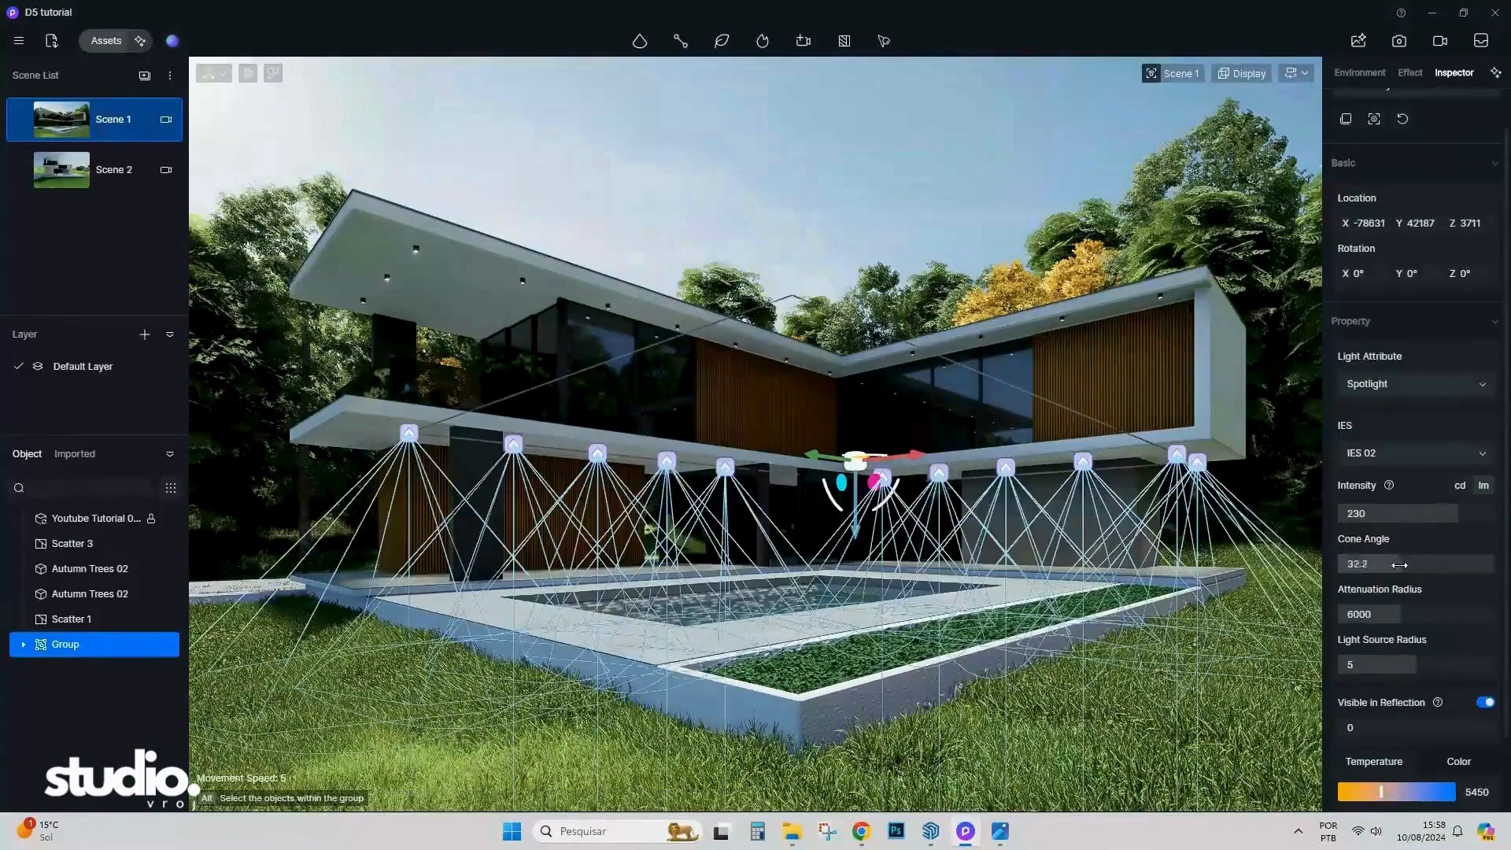
pyautogui.moveTo(1399, 565); pyautogui.dragTo(1385, 564)
pyautogui.click(1019, 243)
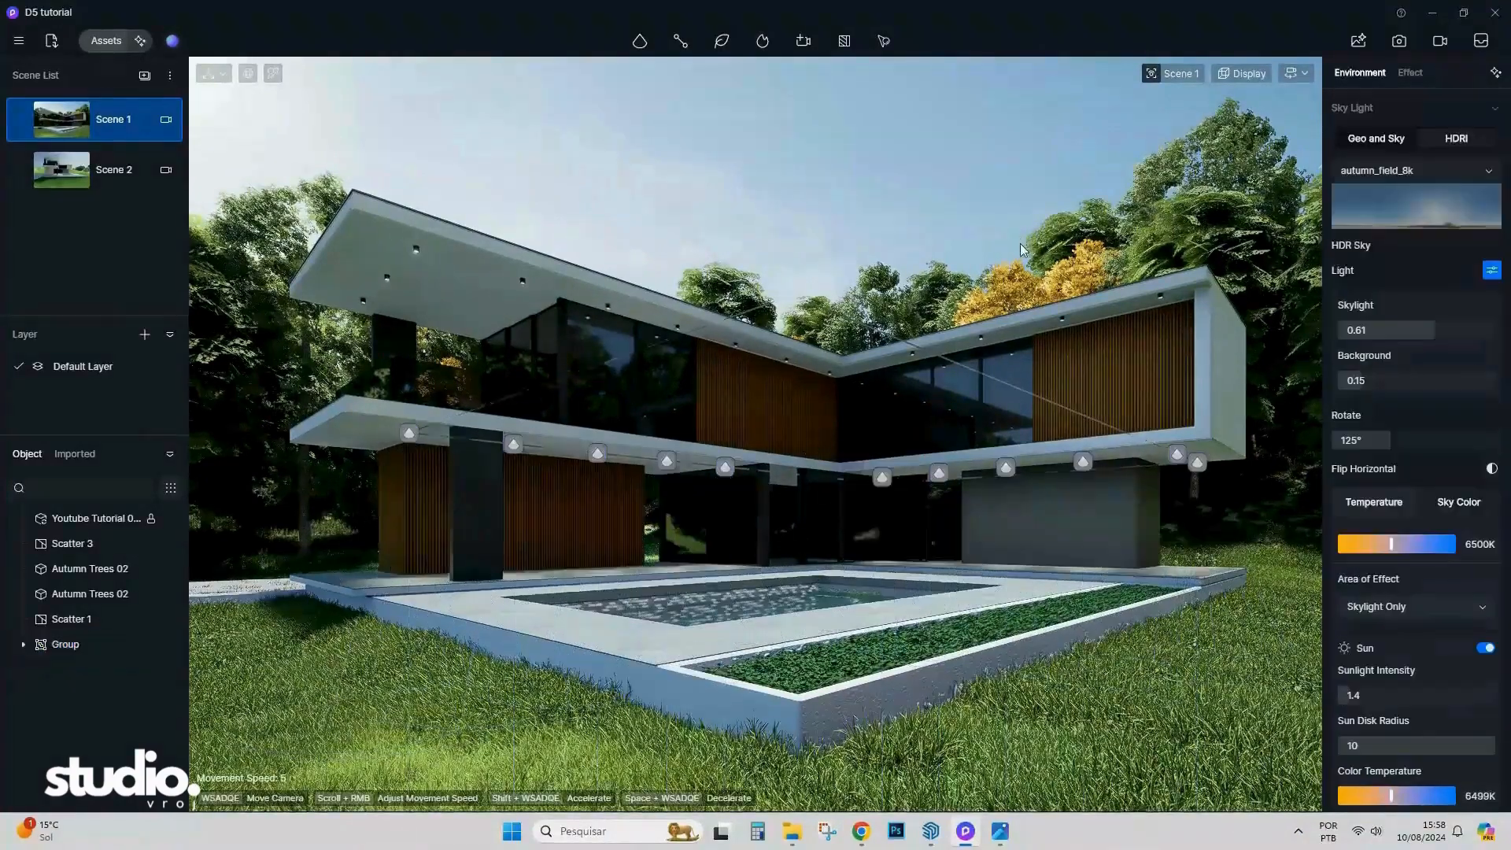
# Switch the spotlight group to Point Light and back to Spotlight with the Default IES, then set its cone angle to 33.
pyautogui.click(665, 464)
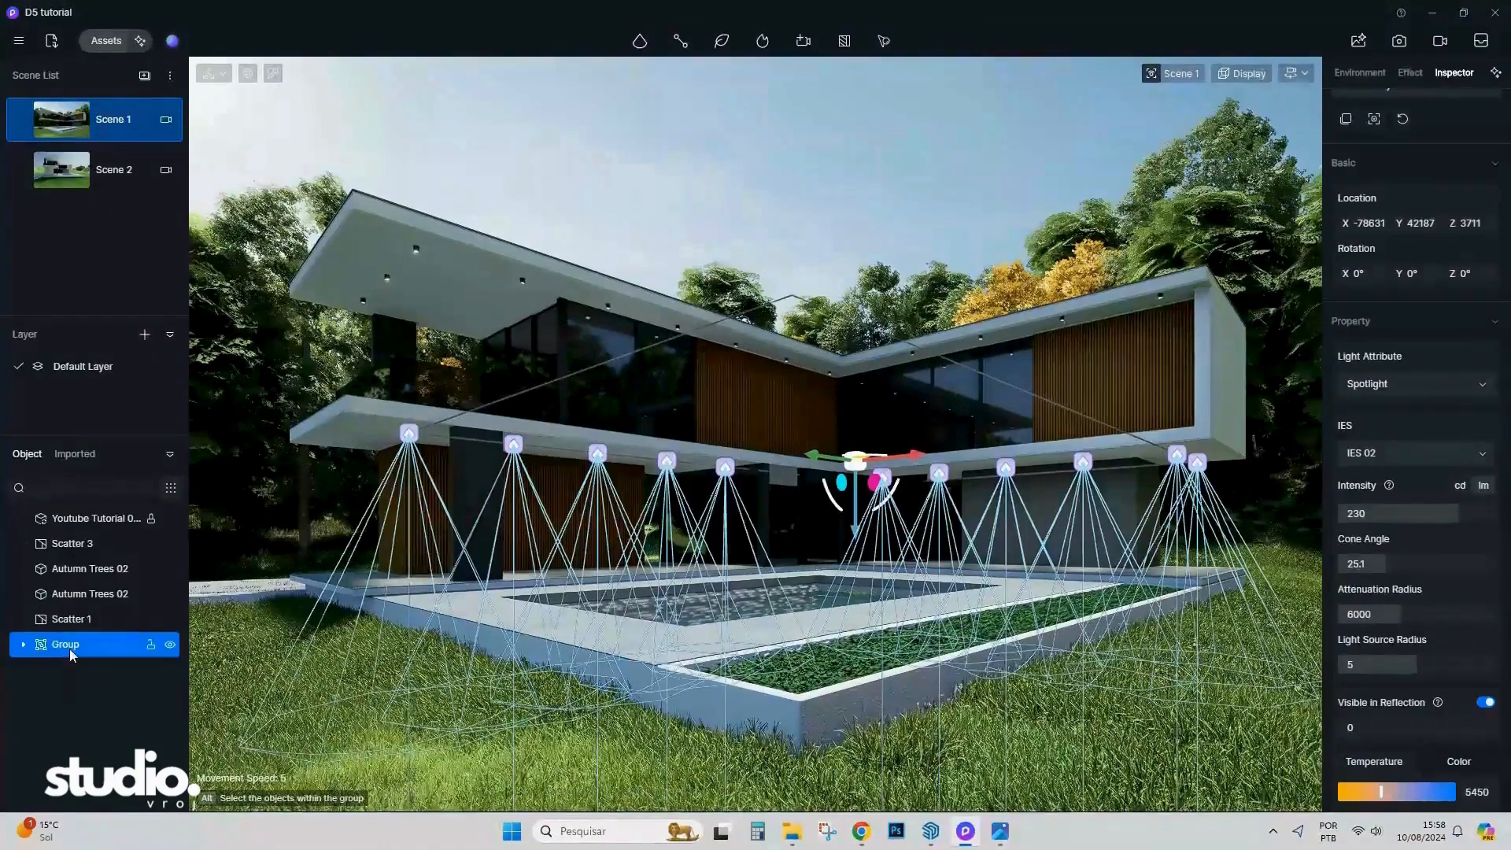
pyautogui.click(1439, 407)
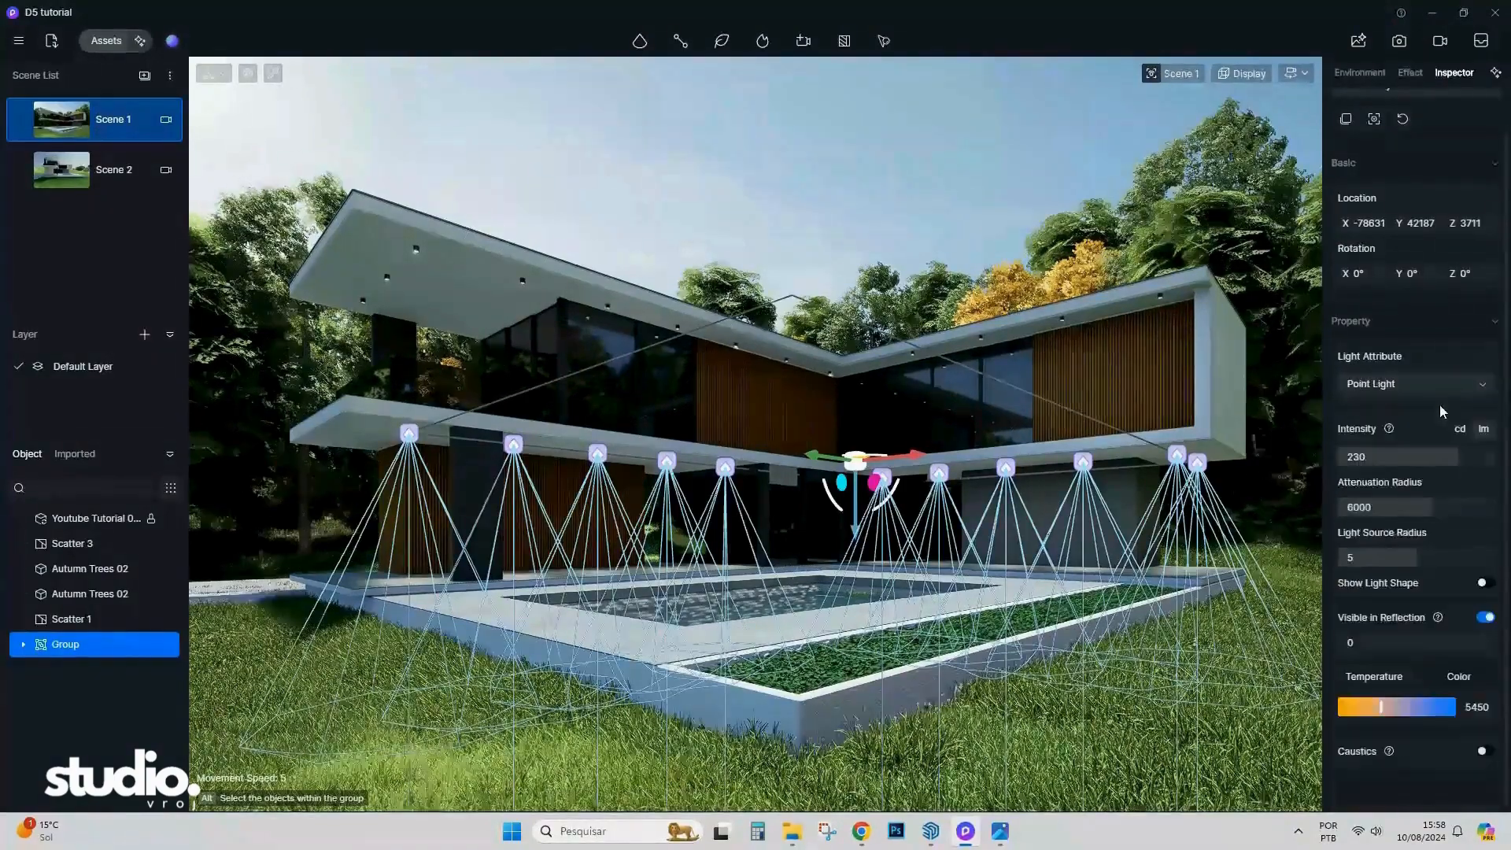
pyautogui.click(1436, 385)
pyautogui.click(1414, 431)
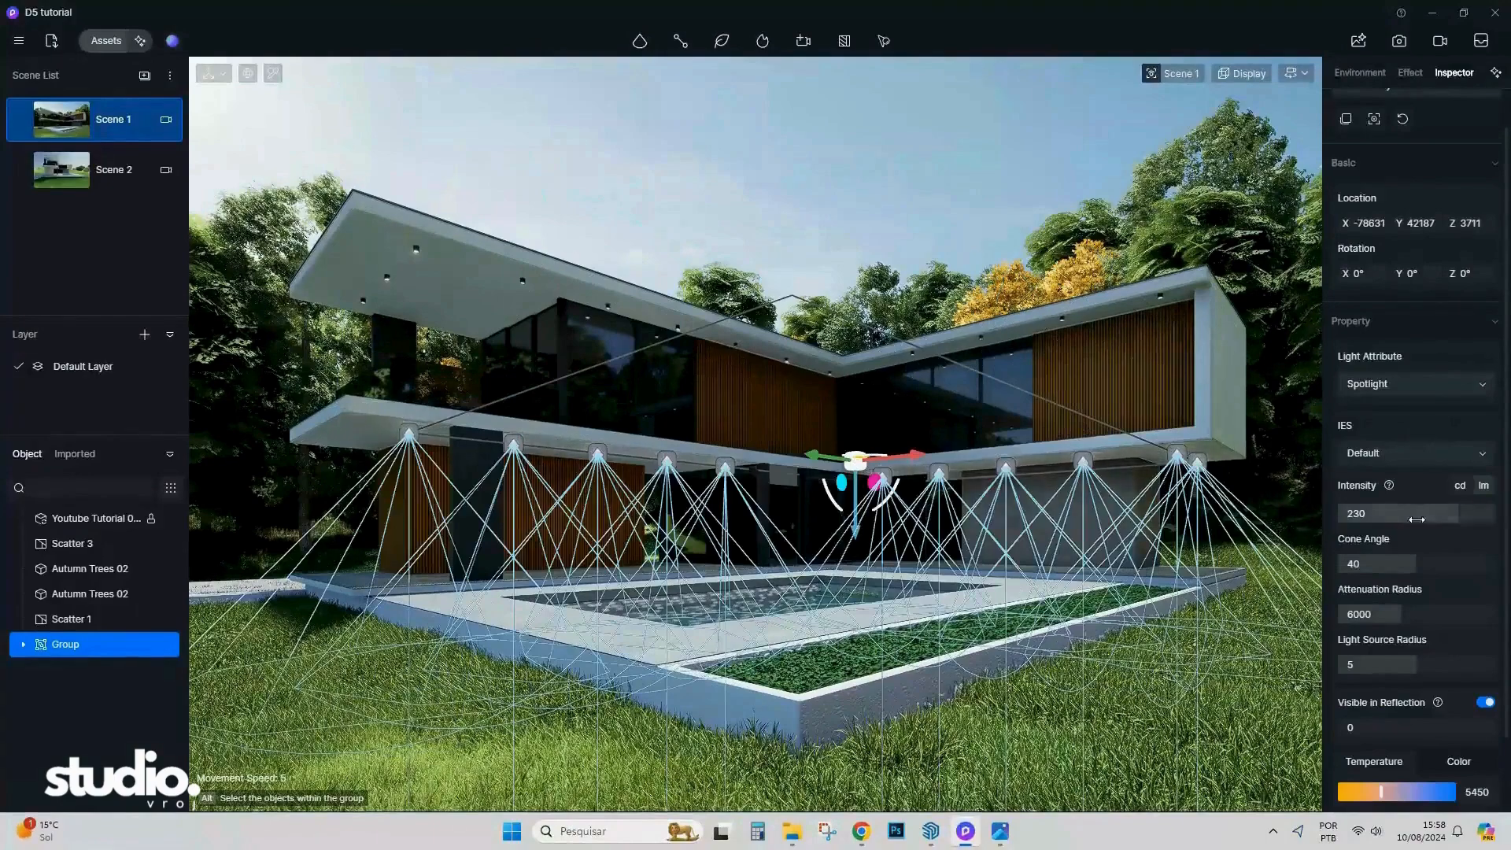
pyautogui.moveTo(1416, 565); pyautogui.dragTo(1402, 566)
pyautogui.click(839, 187)
# Reduce the spotlight group's cone angle to 25.9 and check the light spots on the ground floor beside the pool.
pyautogui.click(1203, 468)
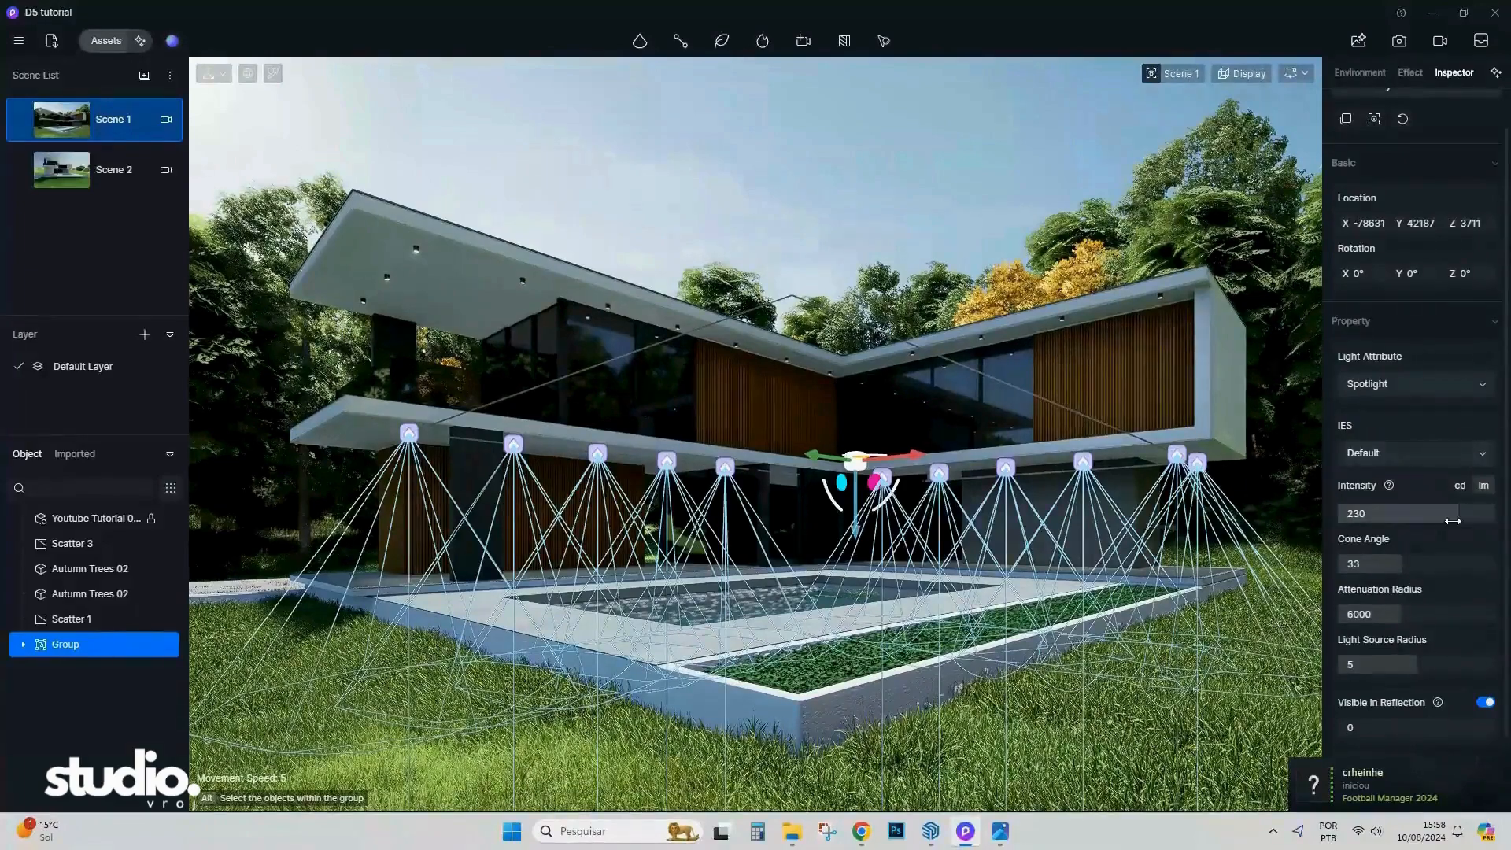
pyautogui.click(875, 183)
pyautogui.press('w')
pyautogui.moveTo(1084, 251); pyautogui.dragTo(1065, 329, button='right')
pyautogui.click(73, 649)
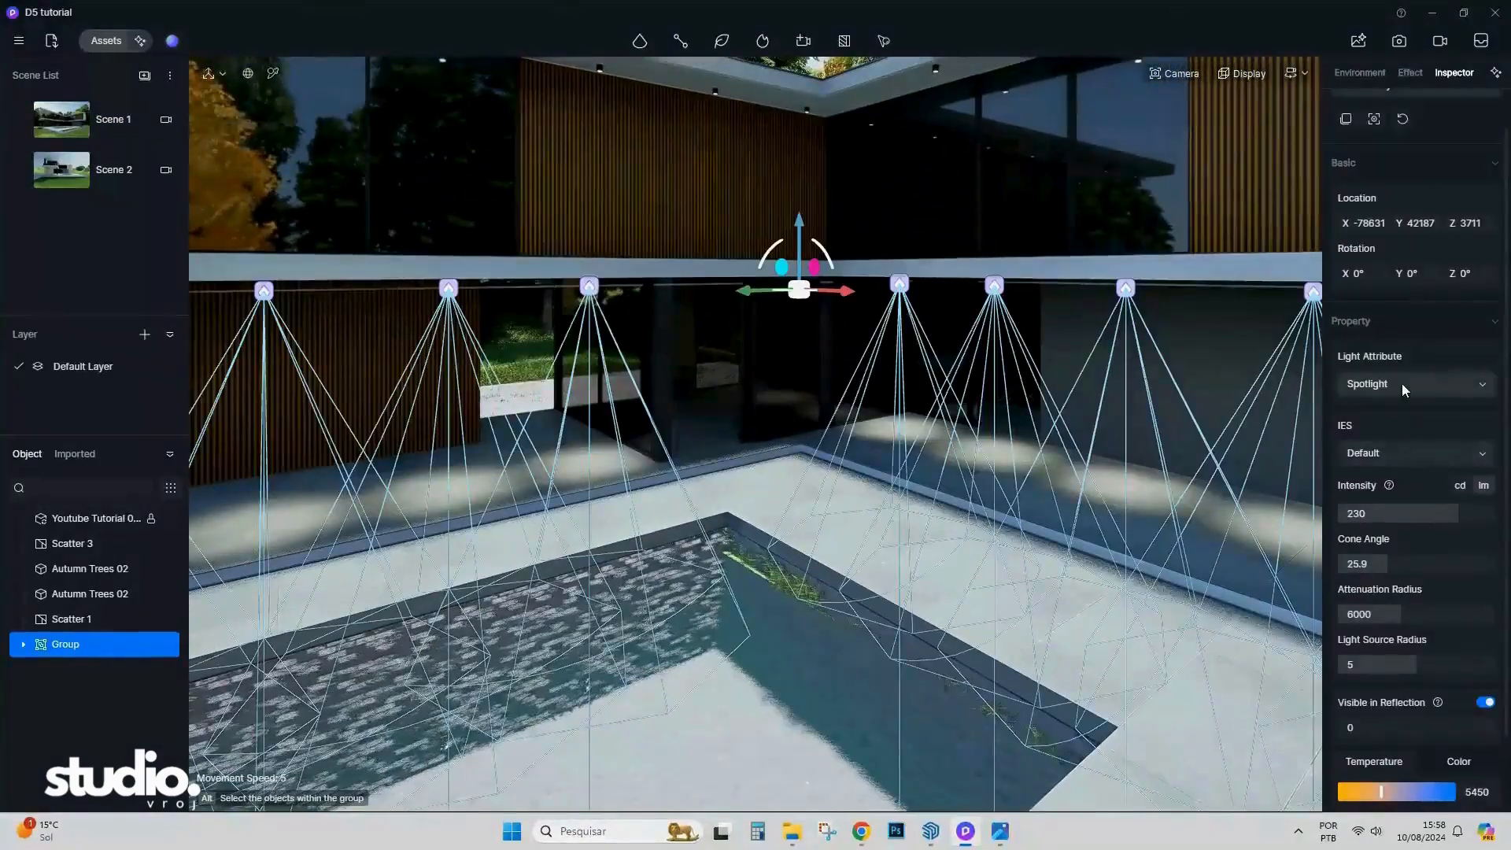
# Widen the spotlight group's cone angle to 80 and check the lighting from Scene 1.
pyautogui.click(1399, 456)
pyautogui.click(1399, 459)
pyautogui.moveTo(1401, 561); pyautogui.dragTo(1501, 549)
pyautogui.moveTo(1022, 472); pyautogui.dragTo(1040, 395, button='right')
pyautogui.press('s')
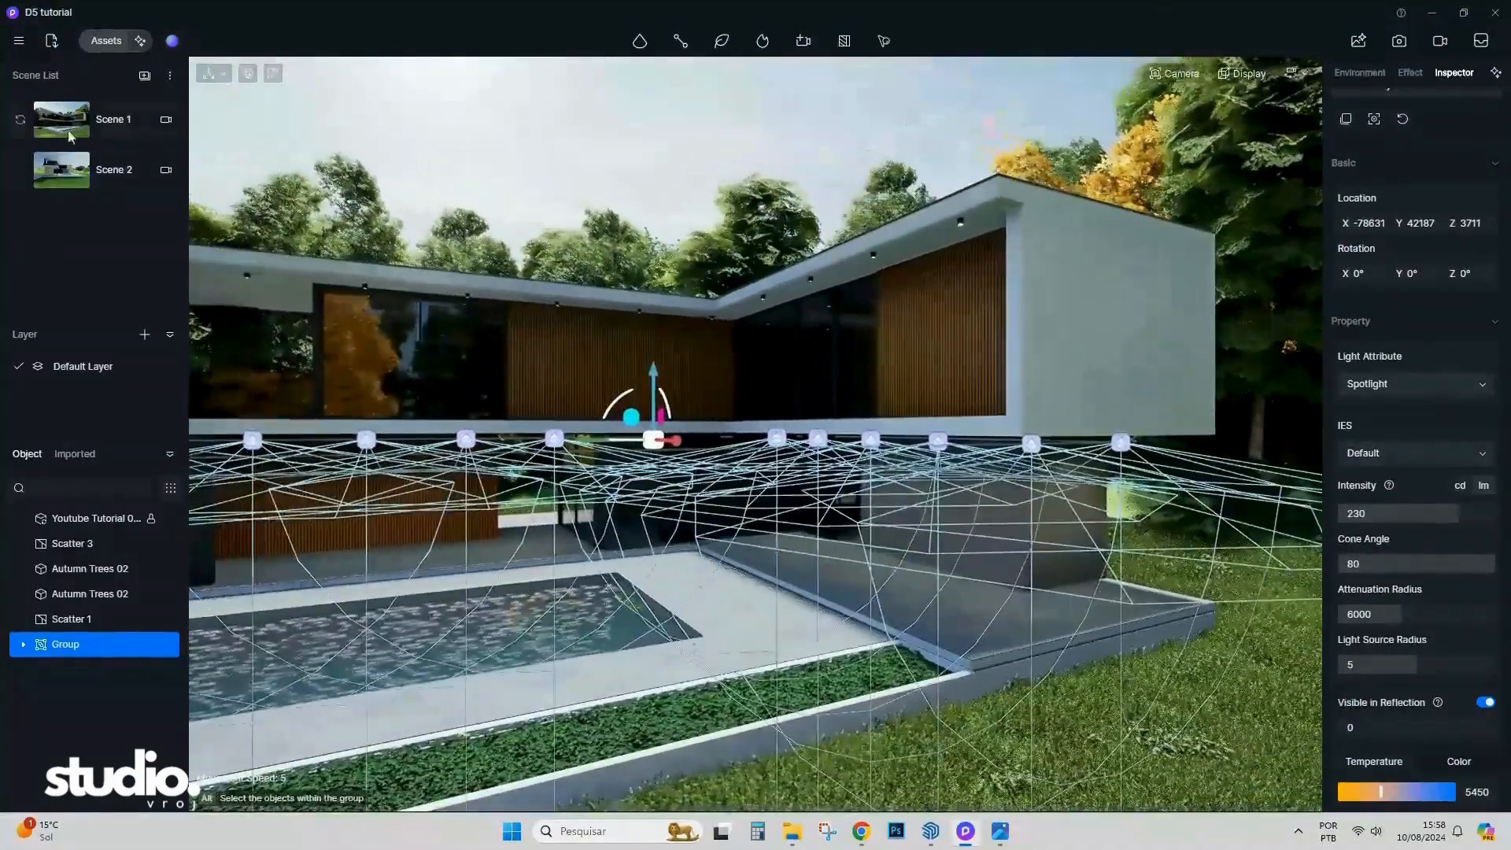
pyautogui.click(66, 130)
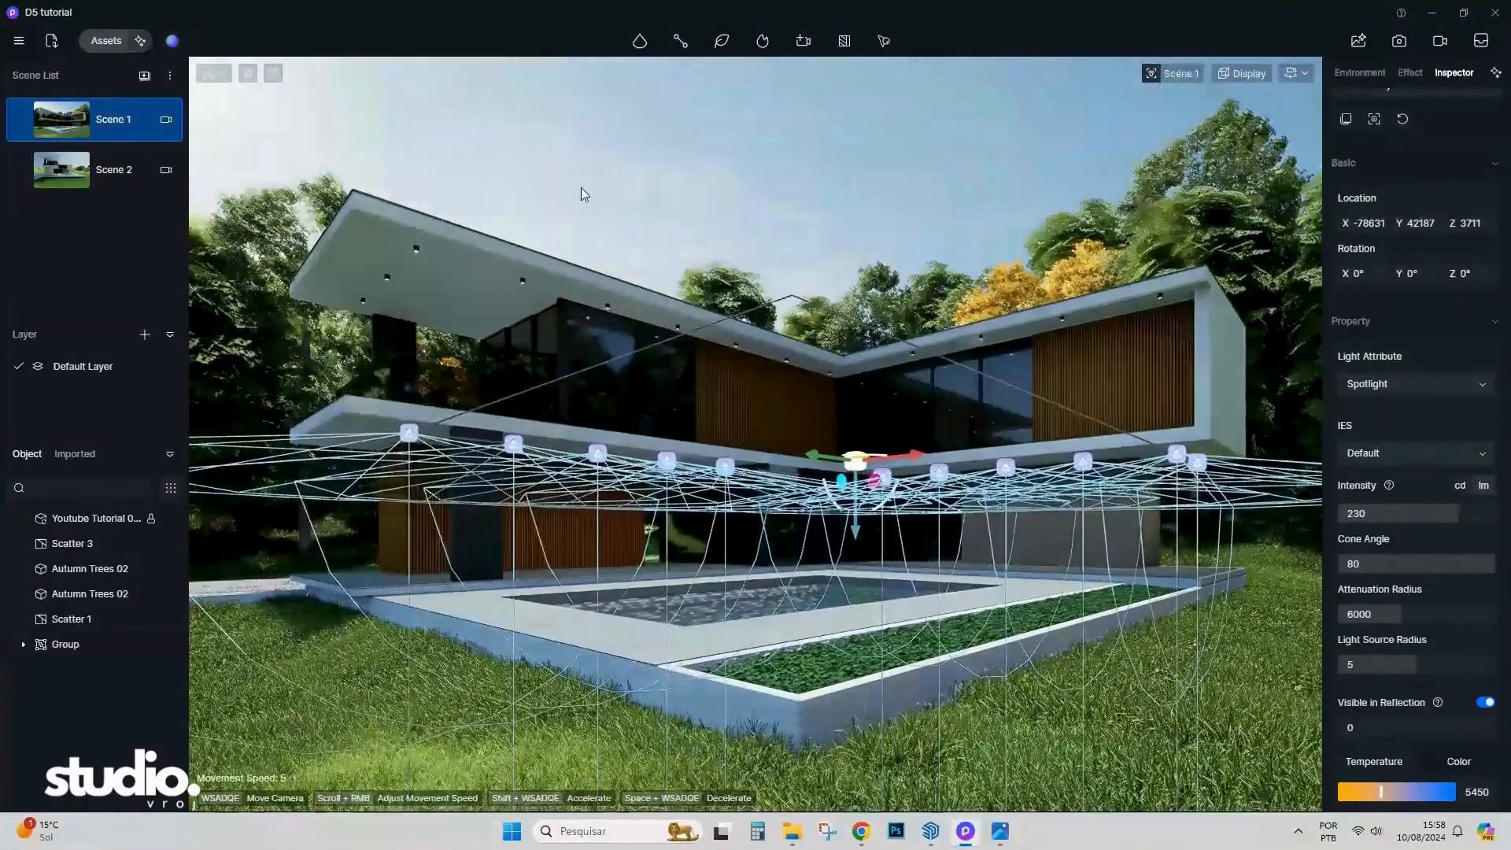
pyautogui.click(590, 189)
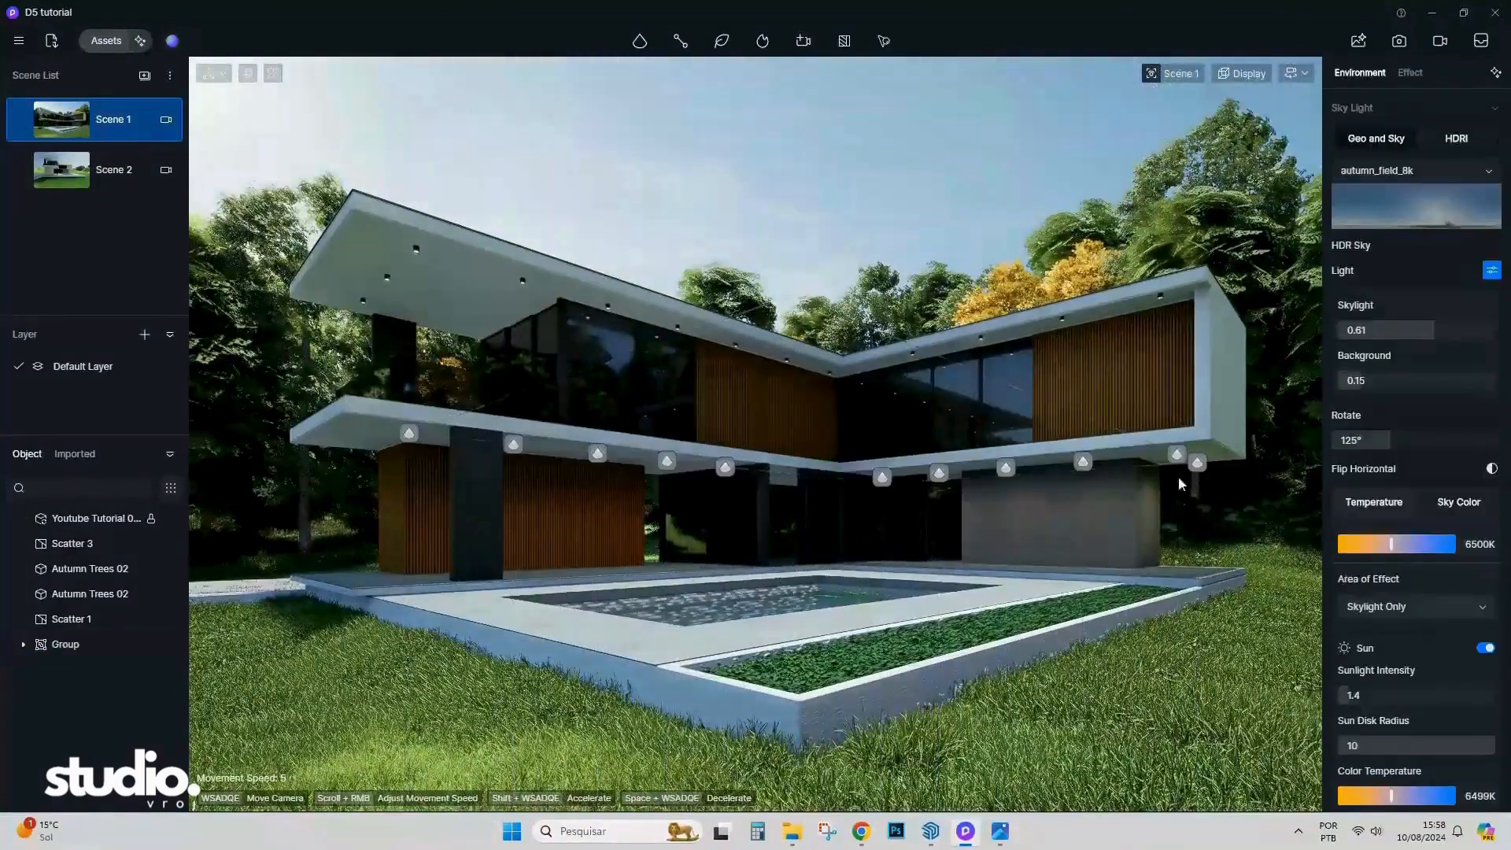
# Expand the spotlight group and toggle individual lights' visibility to identify the one at the outer corner above the grey wall.
pyautogui.click(1197, 464)
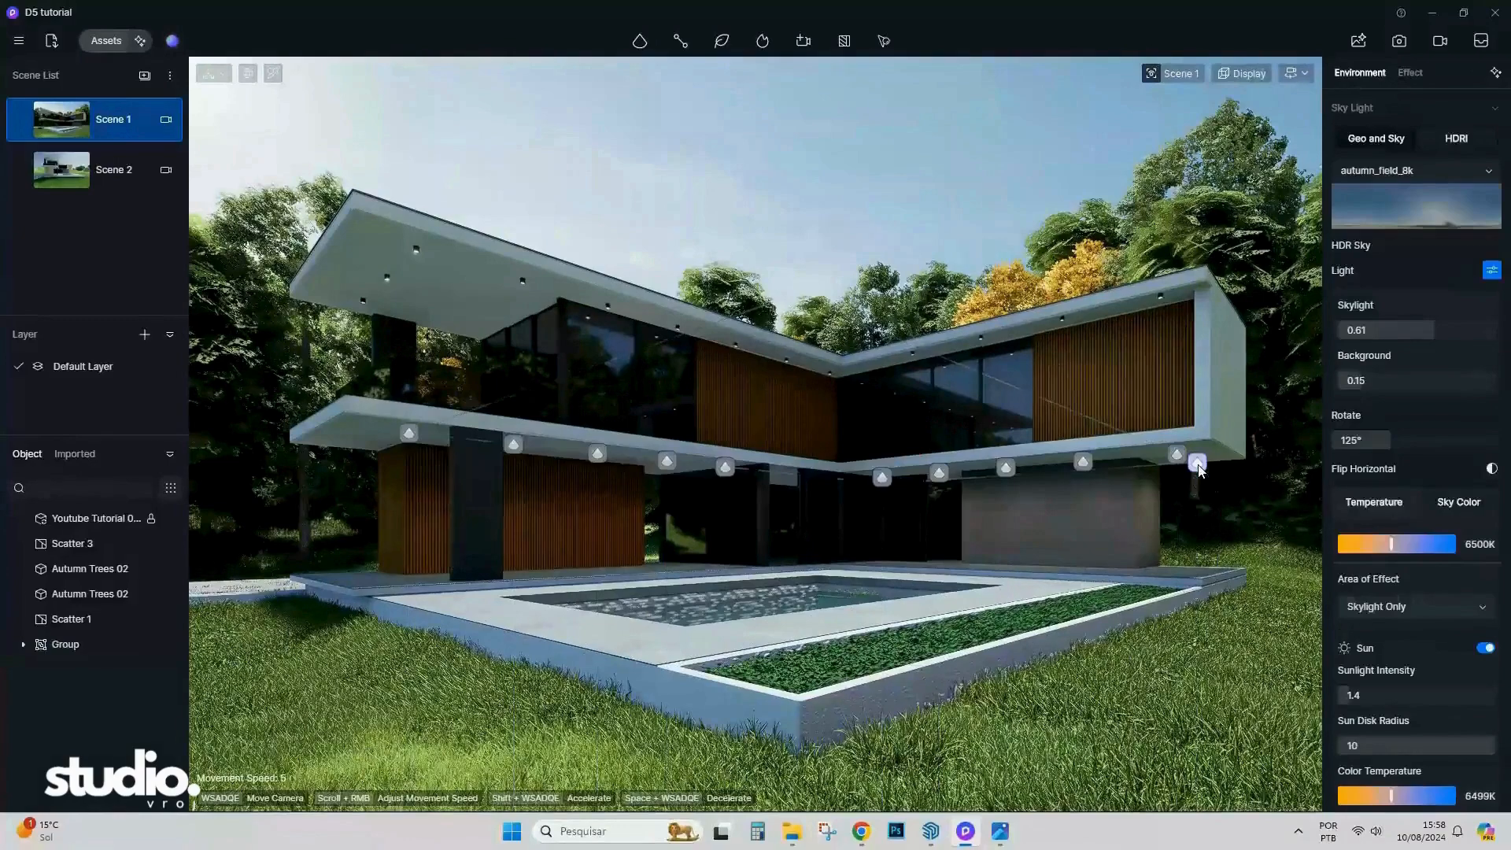
pyautogui.click(23, 644)
pyautogui.click(23, 644)
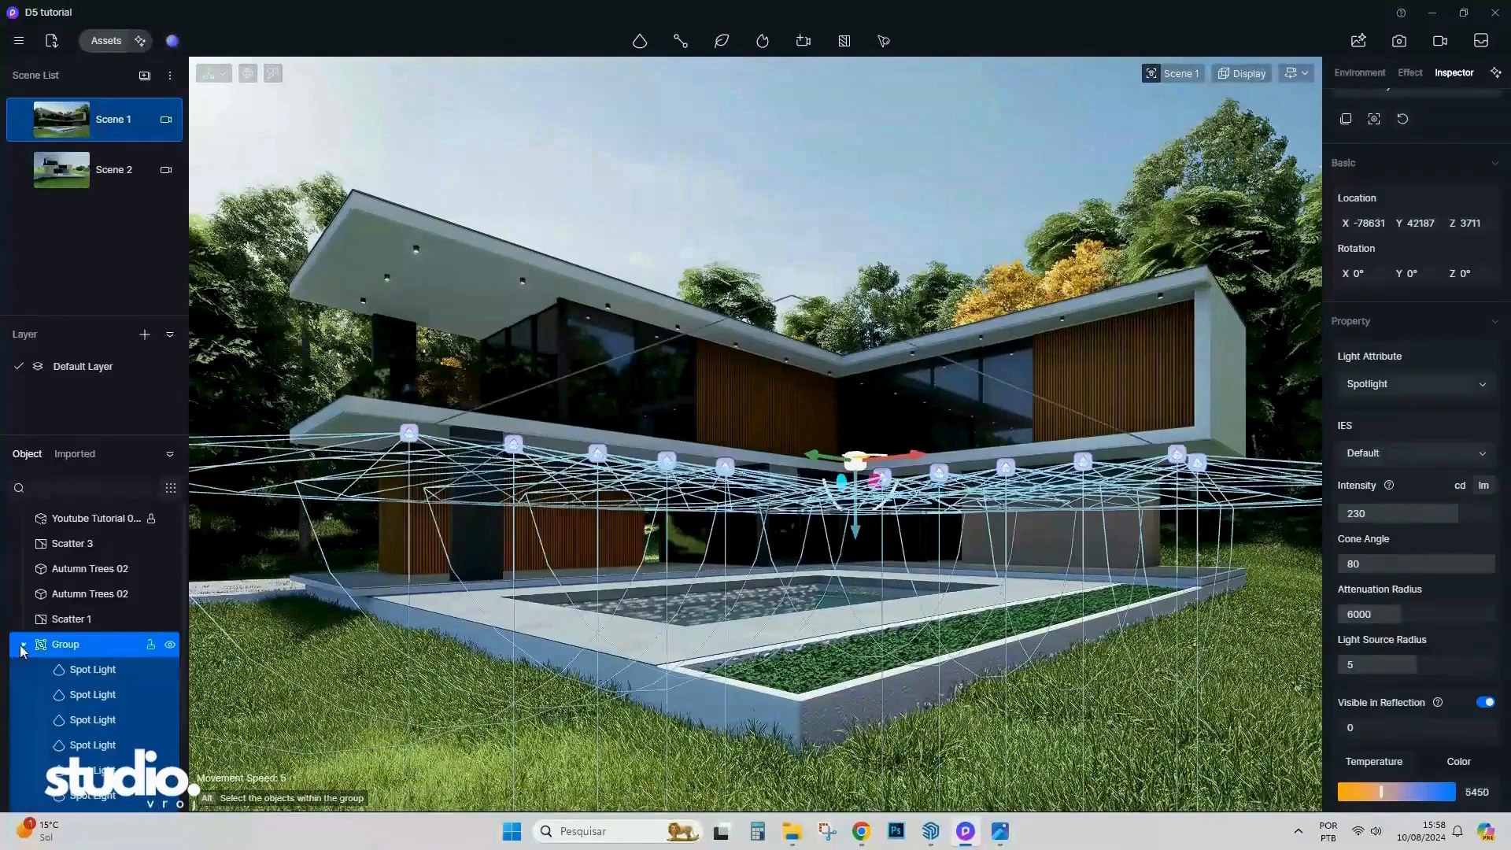
pyautogui.click(1175, 462)
pyautogui.click(1185, 491)
pyautogui.click(1196, 464)
pyautogui.scroll(-1, 103, 728)
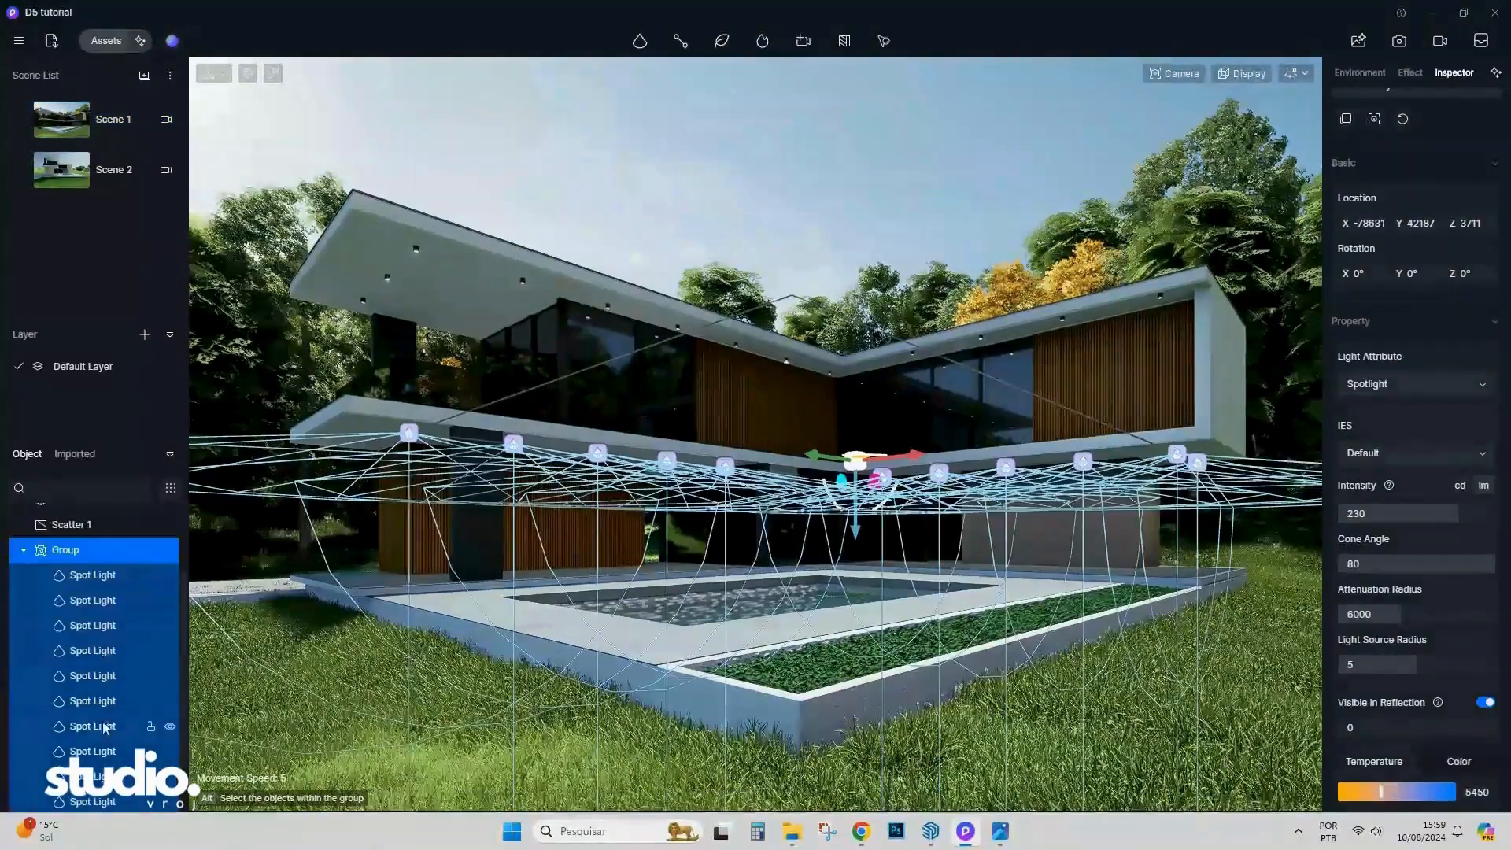
pyautogui.scroll(1, 103, 728)
pyautogui.click(103, 670)
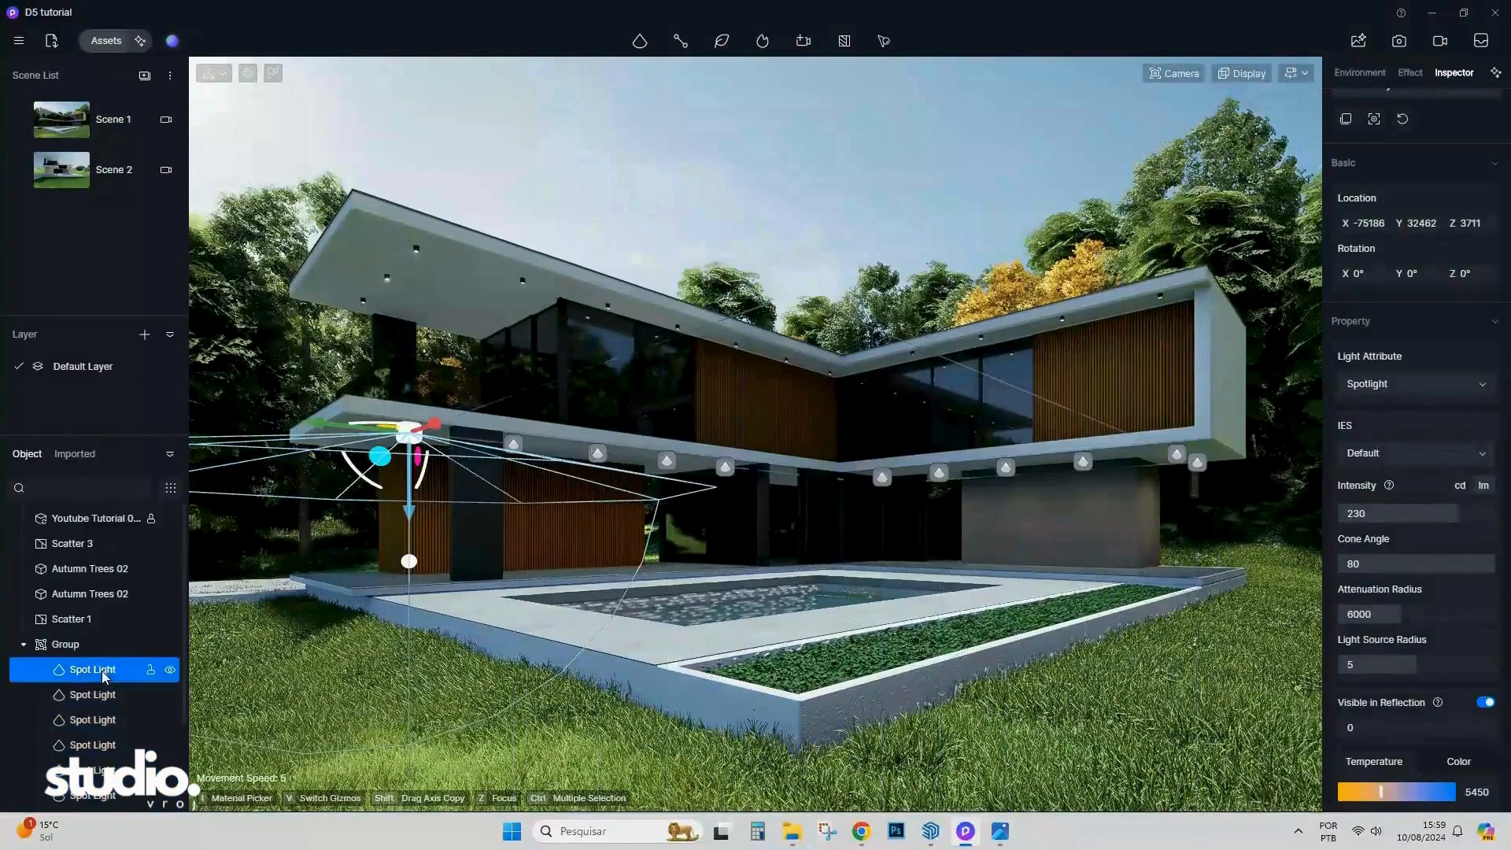
pyautogui.click(171, 671)
pyautogui.click(171, 672)
pyautogui.scroll(-1, 154, 695)
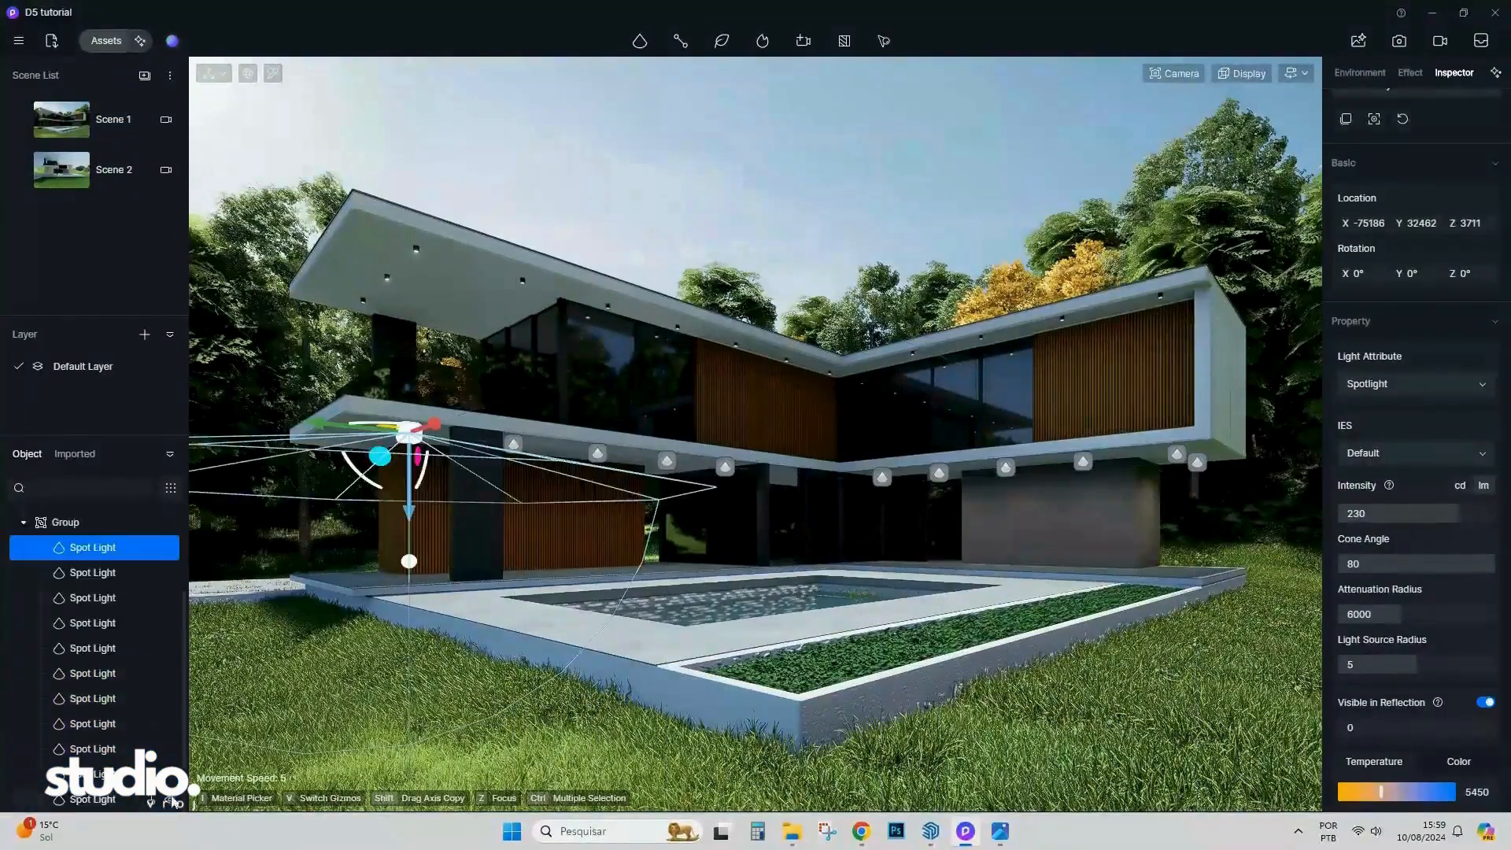
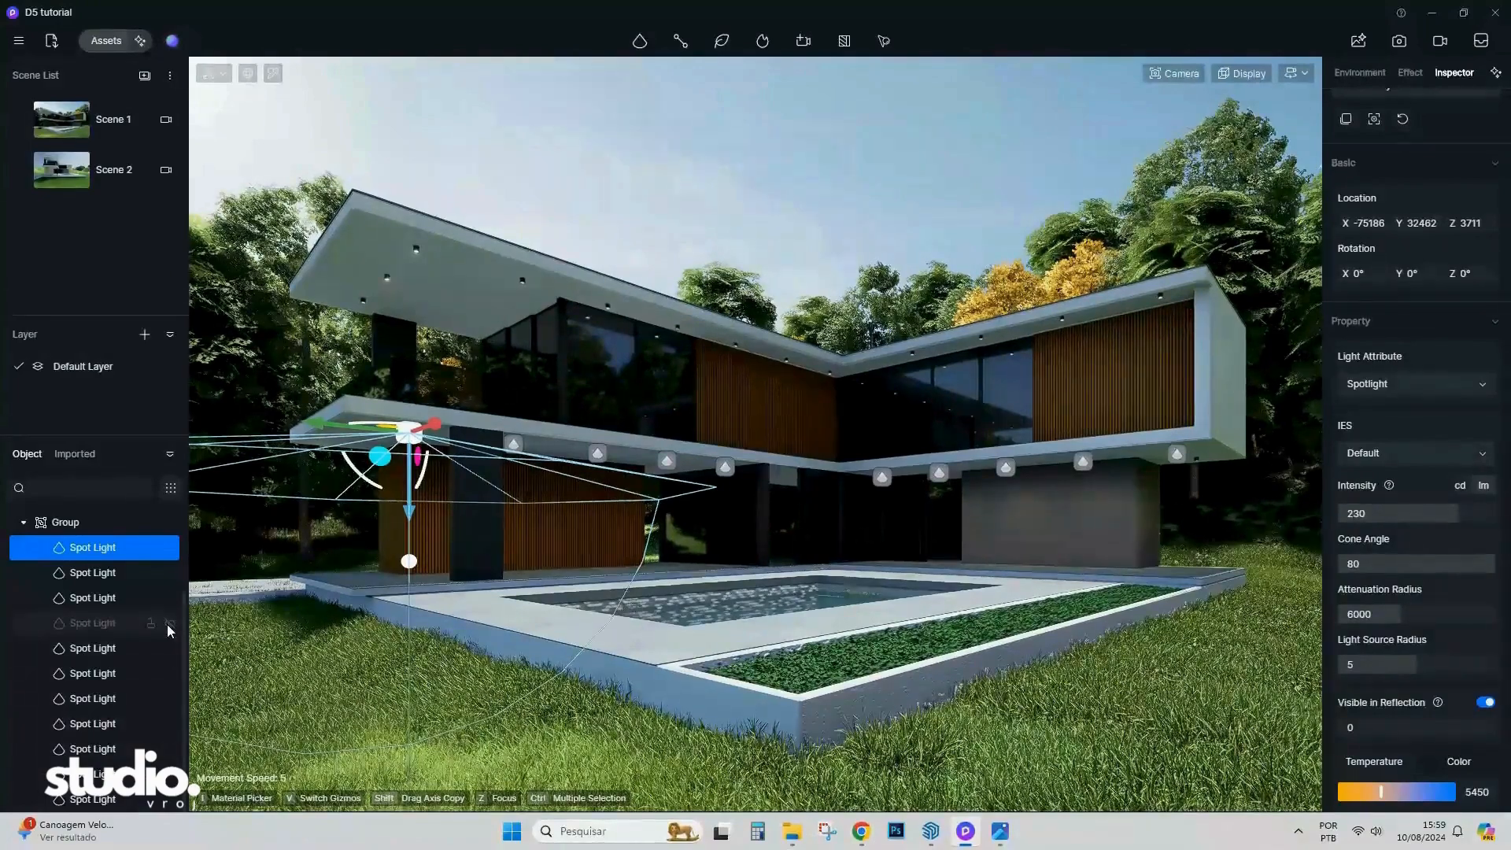
# Set the cone angle of the spotlight at the outer corner above the grey wall to 24.7 and its intensity to 151.5.
pyautogui.click(118, 624)
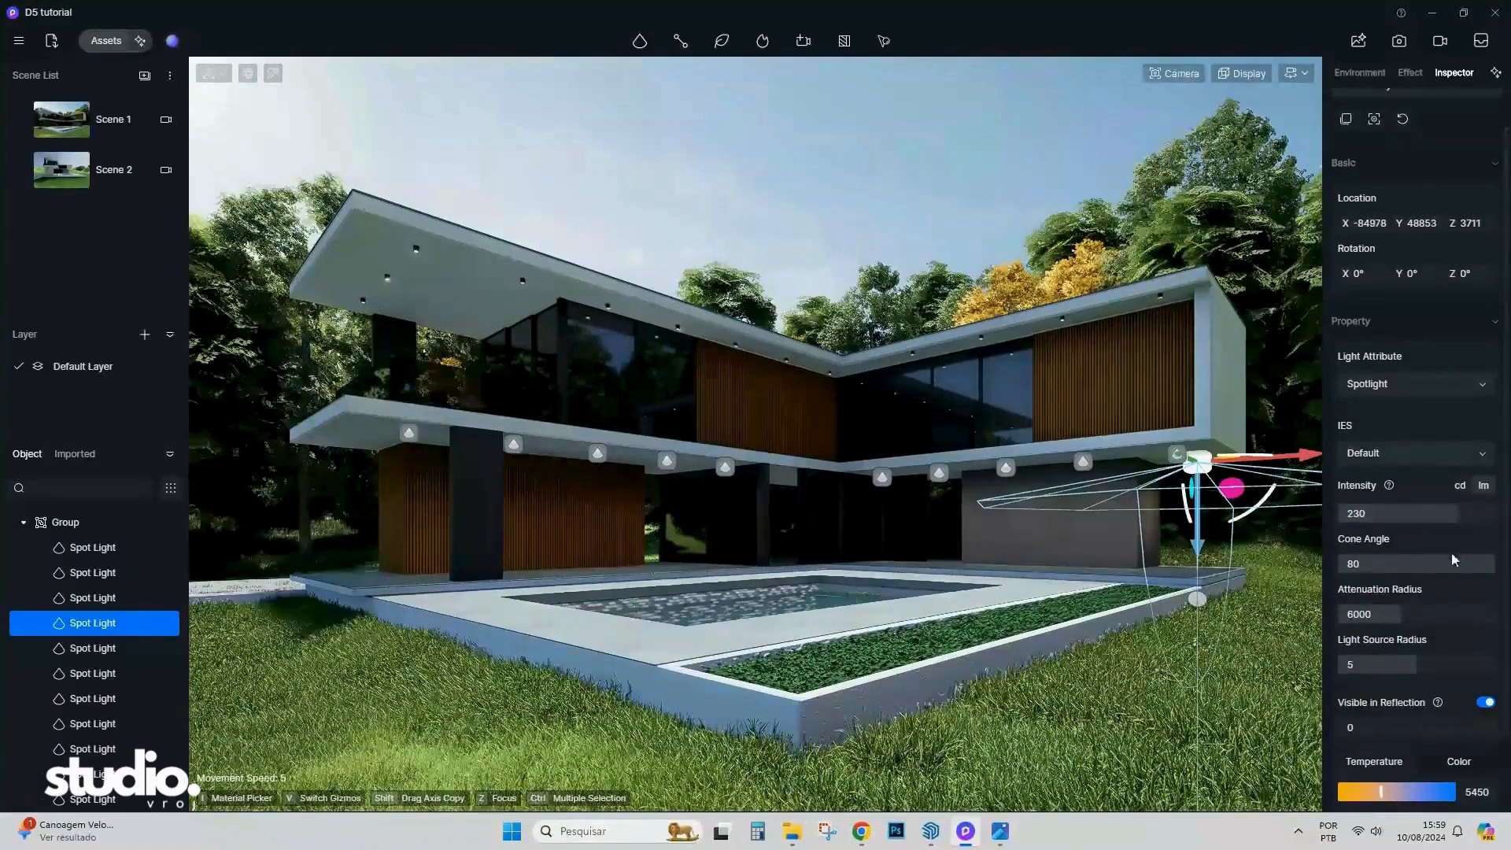
pyautogui.moveTo(1469, 565); pyautogui.dragTo(1425, 568)
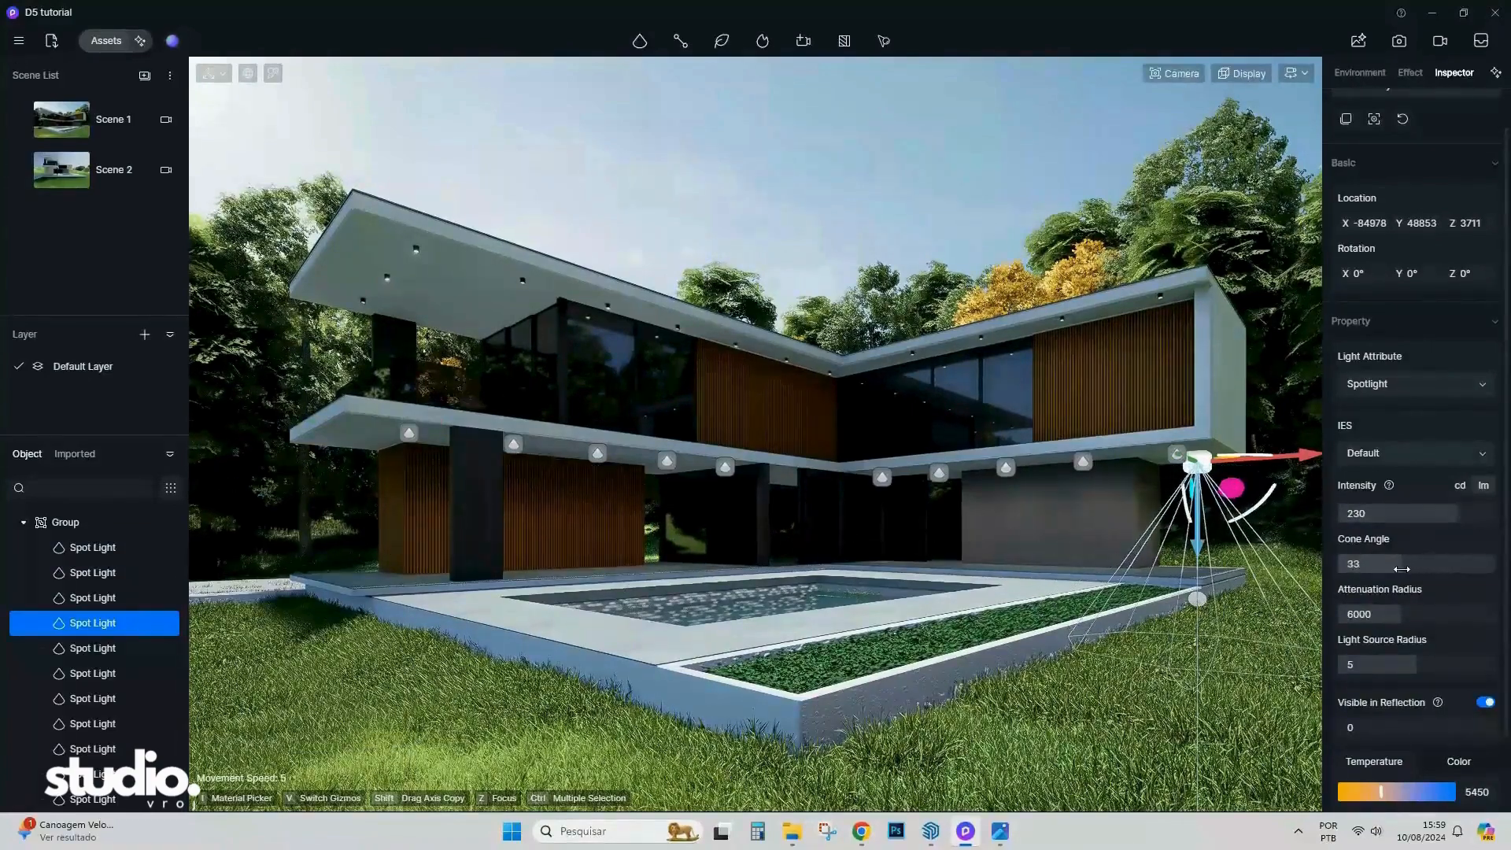
pyautogui.click(1417, 515)
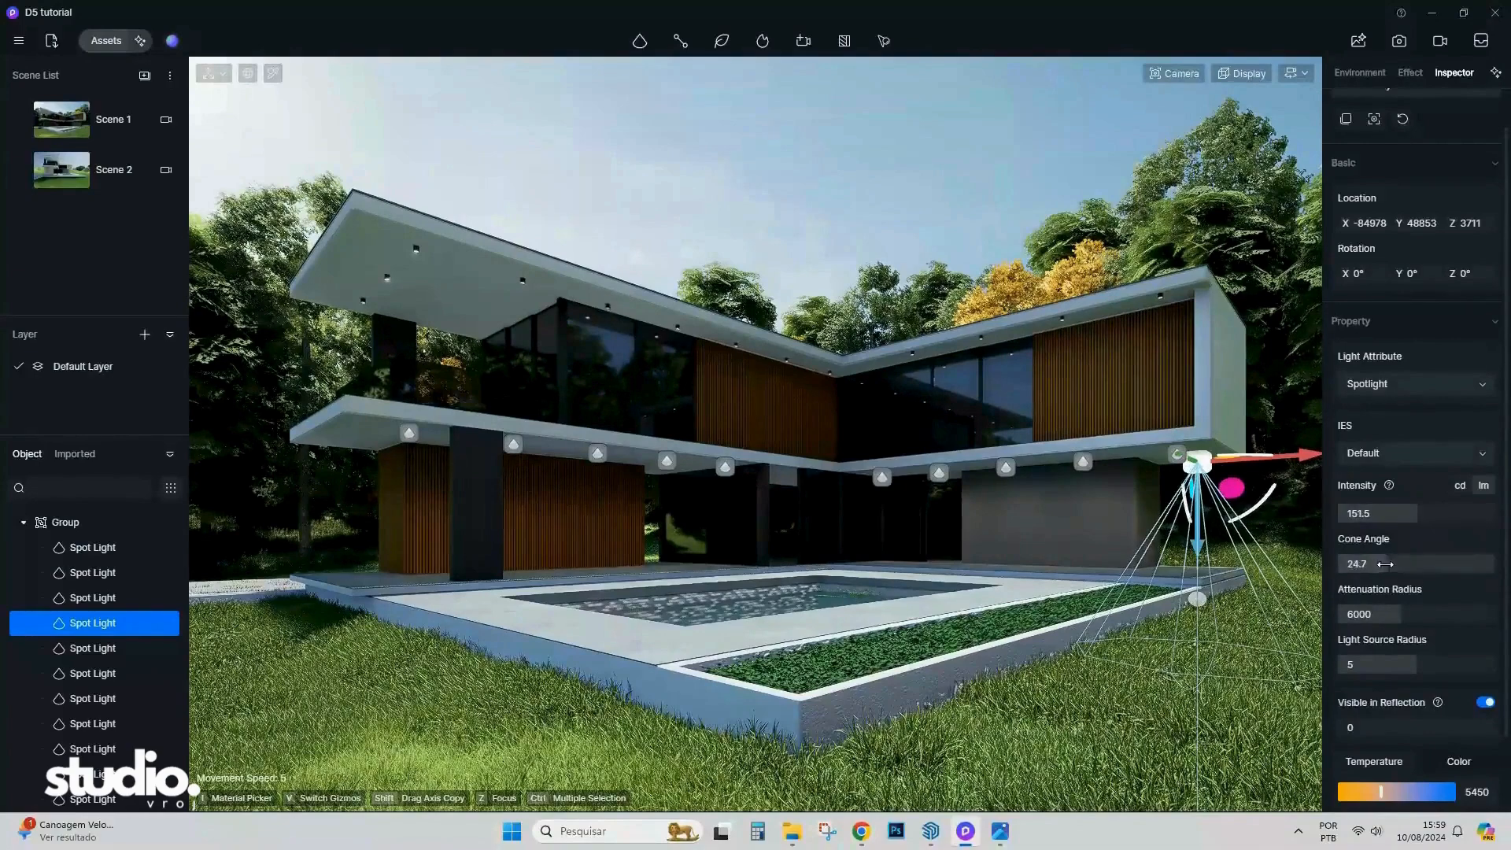
pyautogui.click(1047, 230)
pyautogui.click(1023, 223)
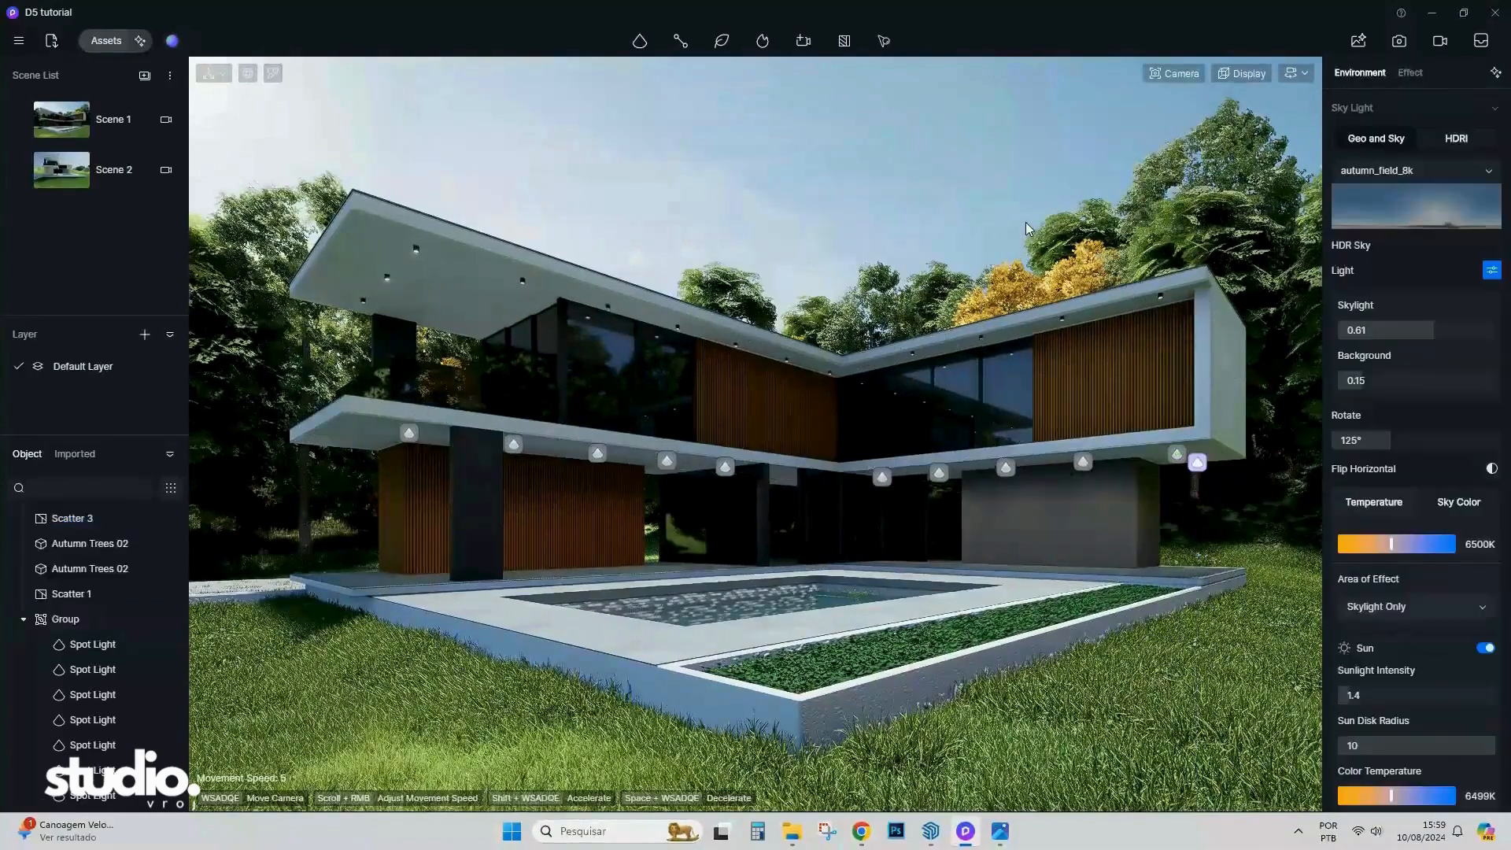
# Set the whole spotlight group's intensity to 91.5 and copy the group upward to the upper floor at about Z 7066.
pyautogui.click(89, 622)
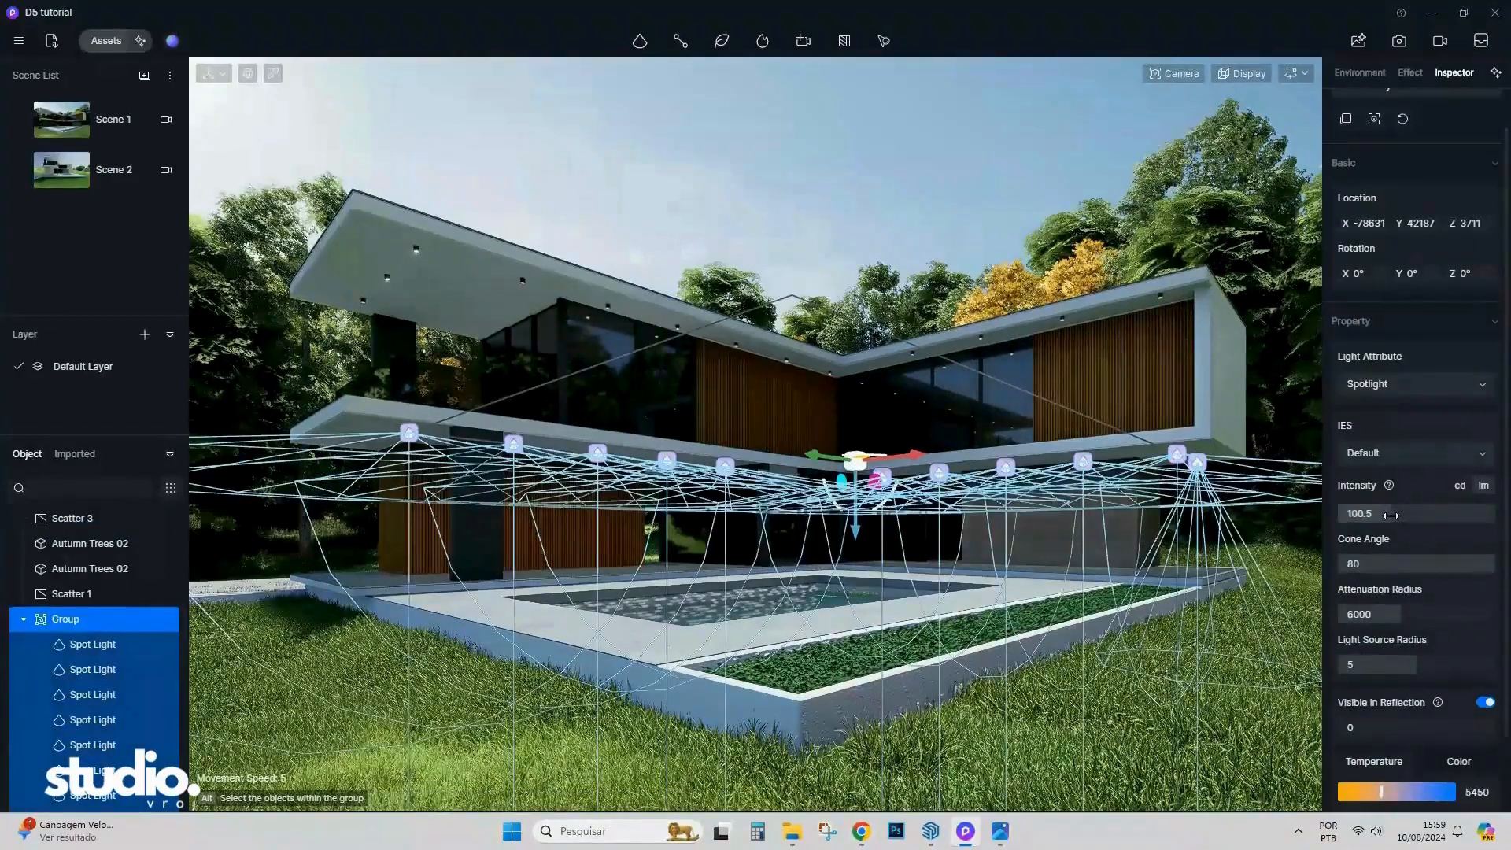
pyautogui.click(912, 195)
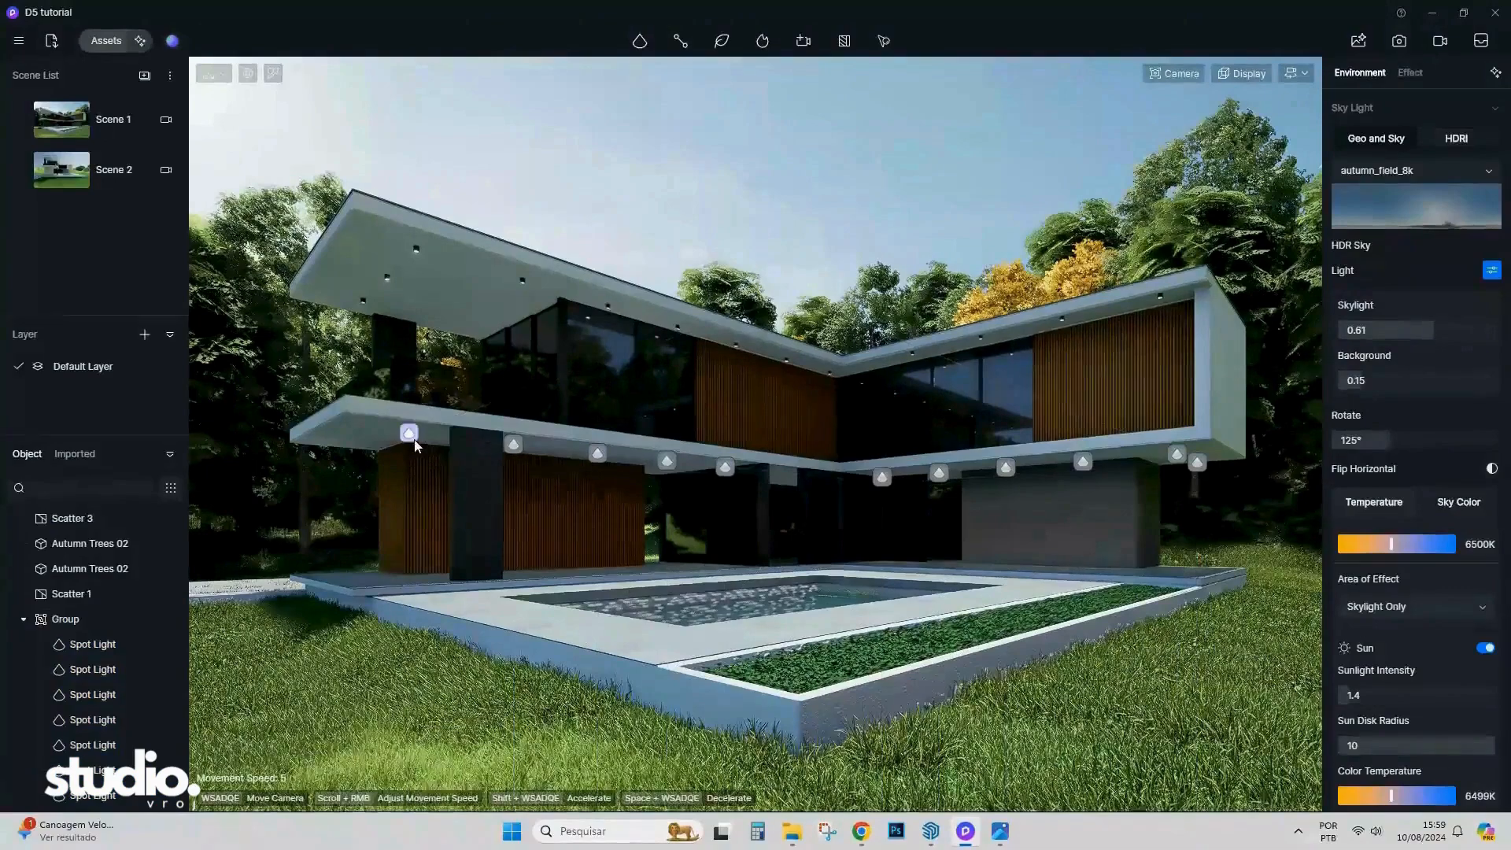
pyautogui.click(103, 622)
pyautogui.moveTo(859, 535); pyautogui.dragTo(865, 409)
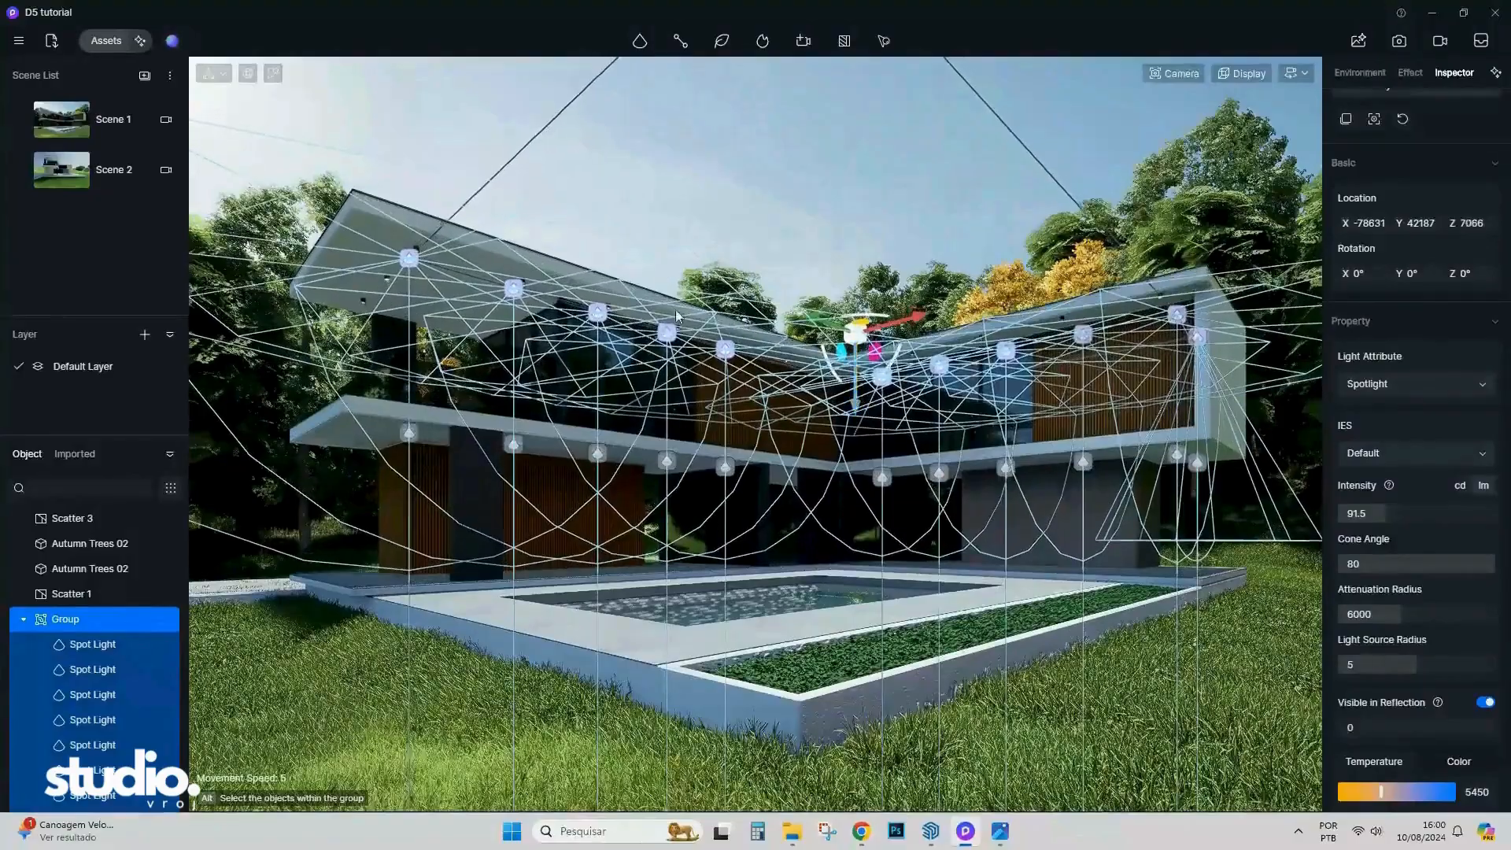
# Shift the copied spotlight group to about X -79079, Z 7003 to align it with the fixtures under the upper roof overhang.
pyautogui.moveTo(866, 408); pyautogui.dragTo(820, 365, button='right')
pyautogui.scroll(5, 573, 303)
pyautogui.scroll(5, 563, 337)
pyautogui.scroll(5, 1113, 415)
pyautogui.moveTo(1113, 414); pyautogui.dragTo(1158, 381, button='right')
pyautogui.scroll(-5, 847, 397)
pyautogui.moveTo(1055, 337); pyautogui.dragTo(1106, 351)
pyautogui.moveTo(1190, 421); pyautogui.dragTo(1189, 429)
pyautogui.press('s')
pyautogui.moveTo(1081, 419); pyautogui.dragTo(812, 449, button='right')
pyautogui.press('d')
pyautogui.click(833, 224)
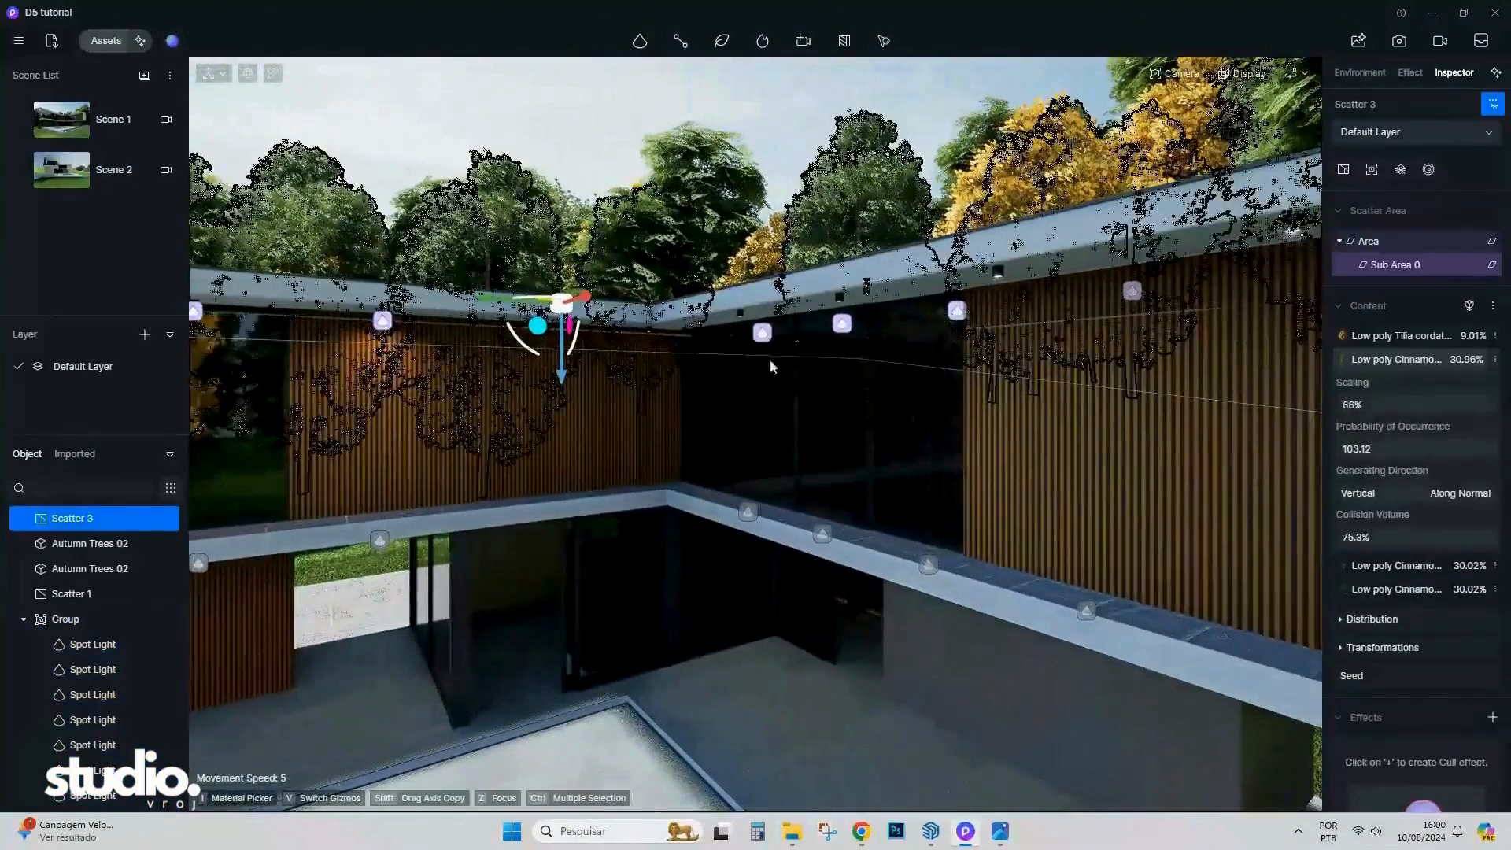
# Toggle the visibility of individual lights in the copied group to identify those along the upper right wing.
pyautogui.click(762, 333)
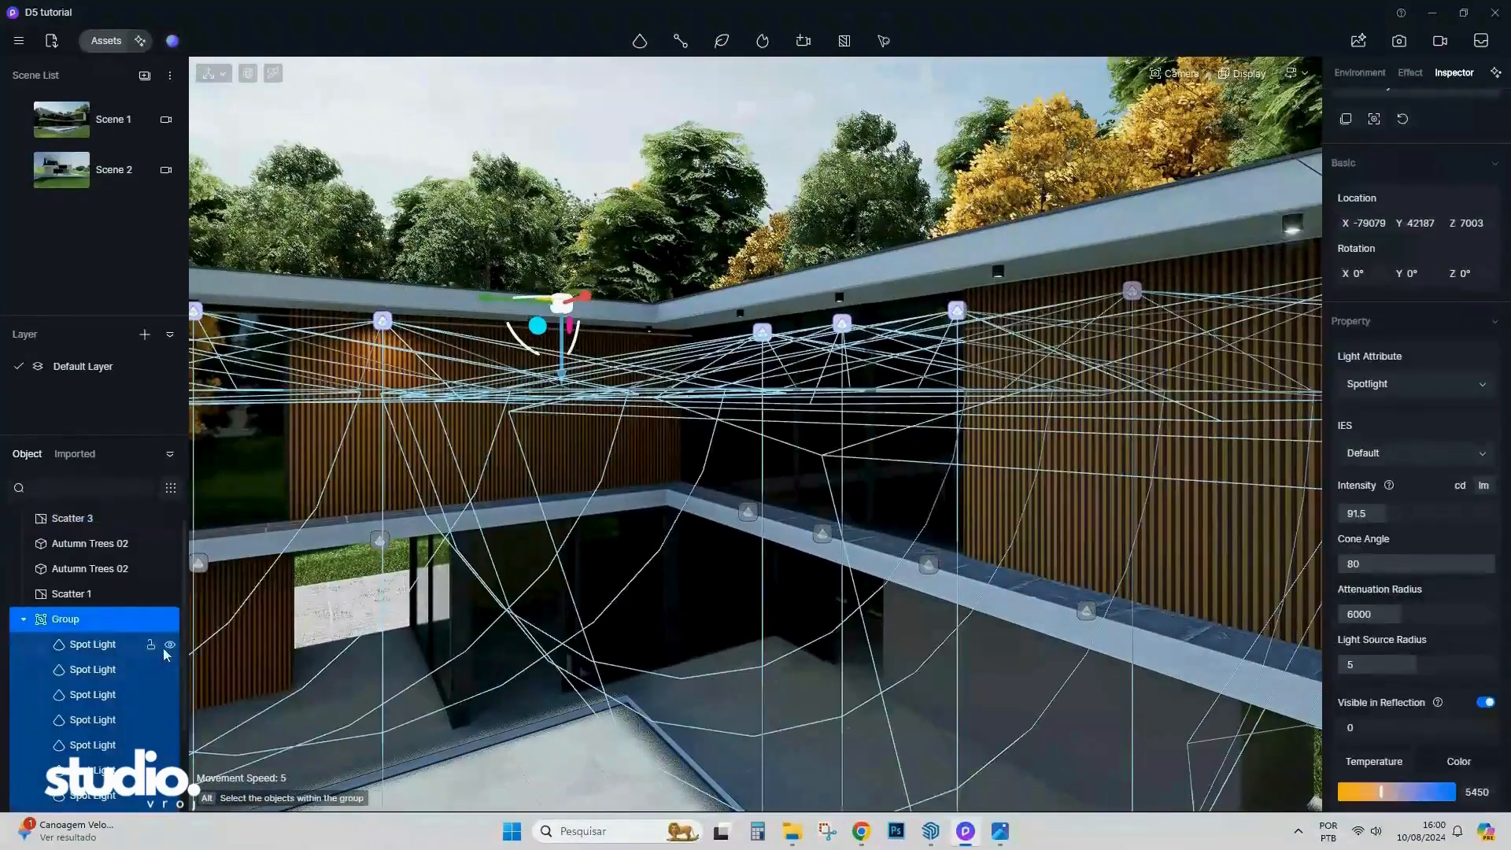
pyautogui.scroll(-2, 165, 649)
pyautogui.click(168, 623)
pyautogui.click(168, 623)
pyautogui.moveTo(511, 569); pyautogui.dragTo(582, 565, button='right')
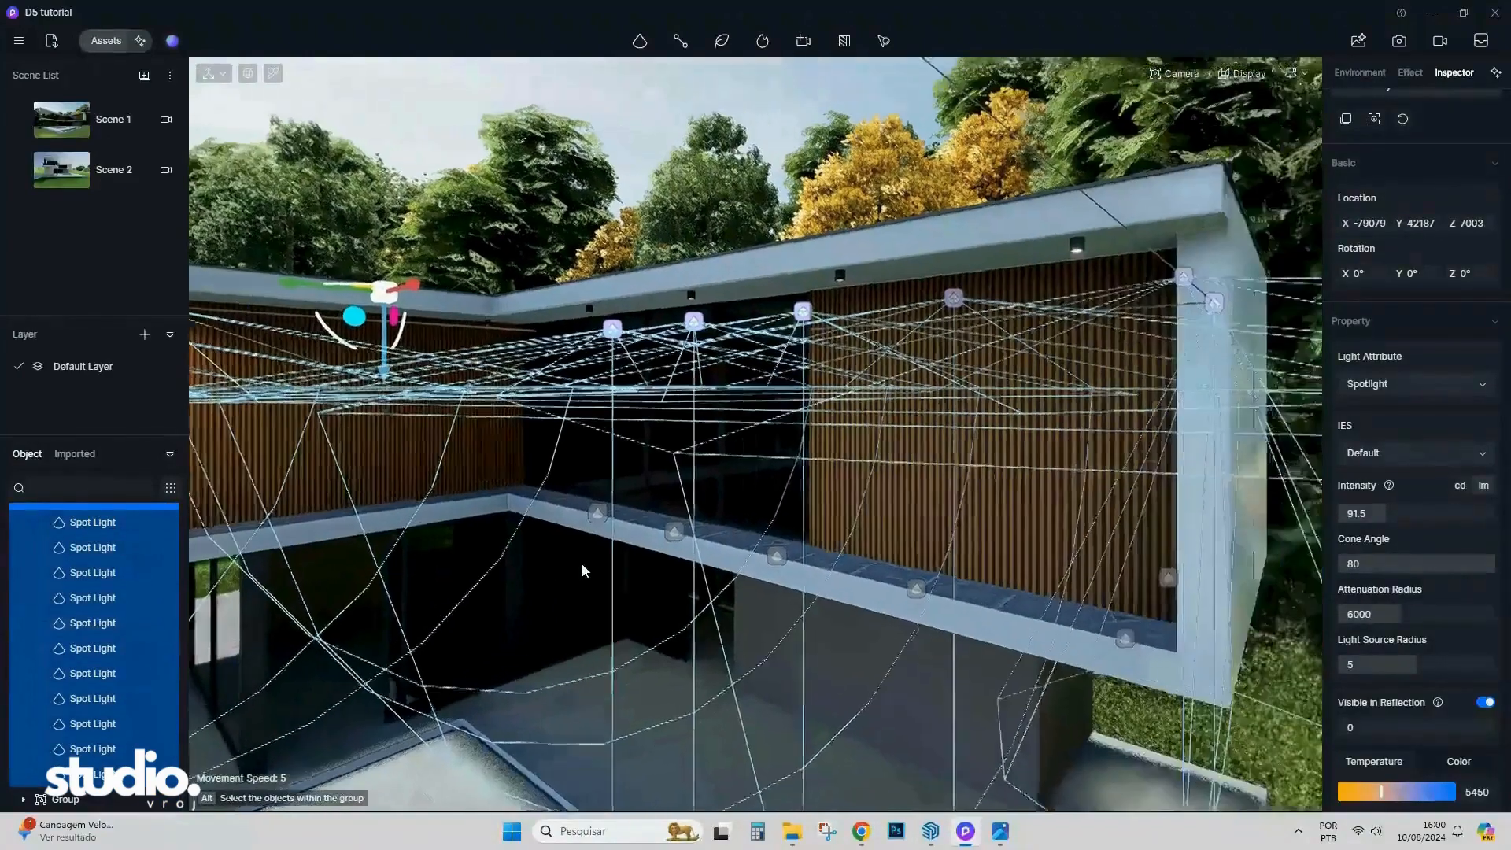
pyautogui.click(169, 623)
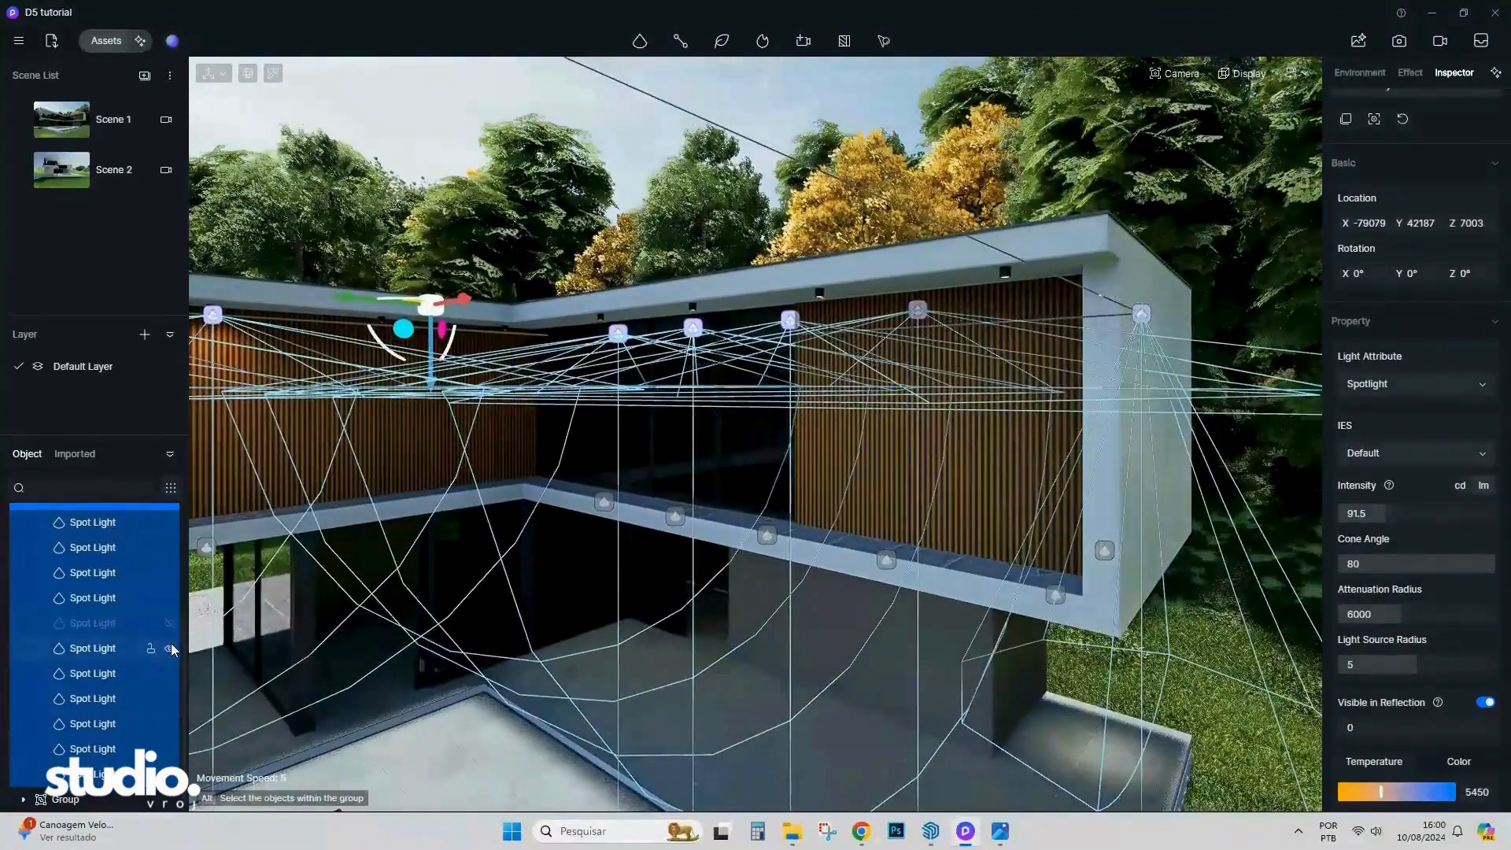
pyautogui.click(170, 648)
pyautogui.click(170, 648)
# Select the five copied spotlights along the upper right wing, unhiding the hidden one, and focus the view on them.
pyautogui.click(168, 674)
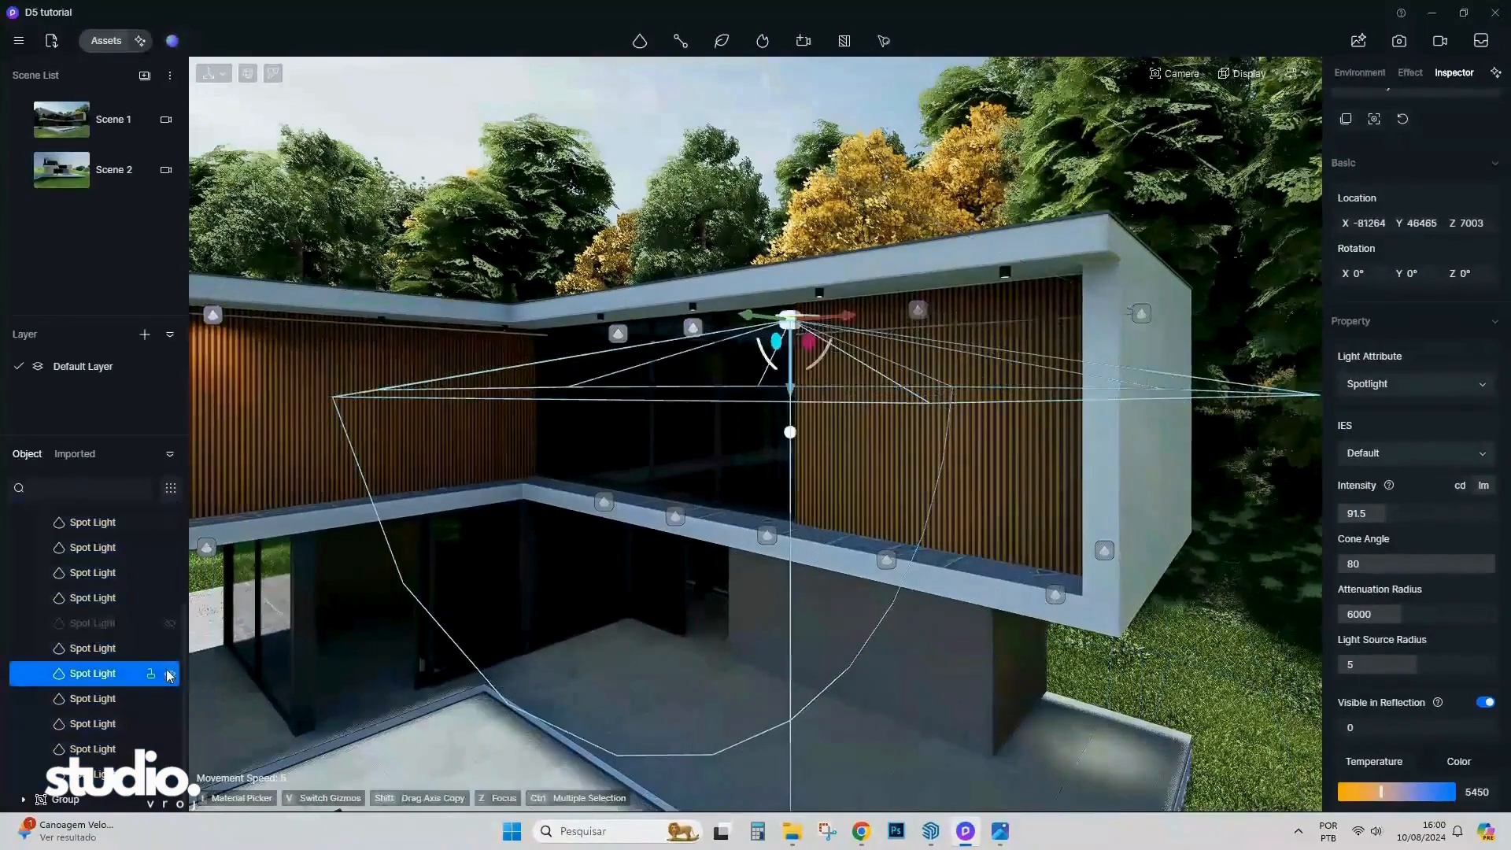
pyautogui.keyDown('ctrl'); pyautogui.click(93, 648); pyautogui.keyUp('ctrl')
pyautogui.keyDown('ctrl'); pyautogui.click(93, 699); pyautogui.keyUp('ctrl')
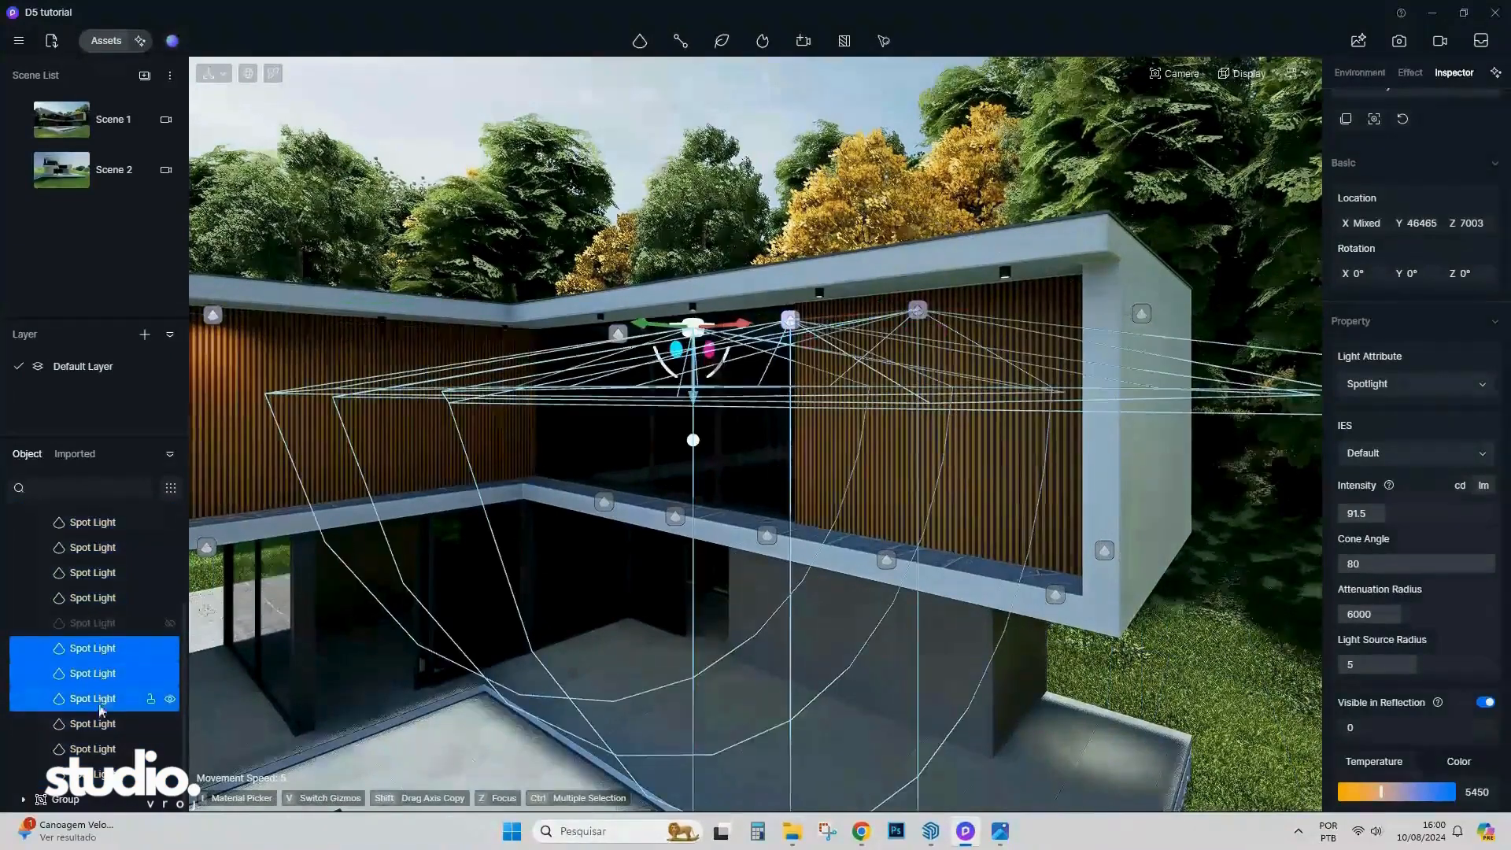
pyautogui.keyDown('ctrl'); pyautogui.click(98, 724); pyautogui.keyUp('ctrl')
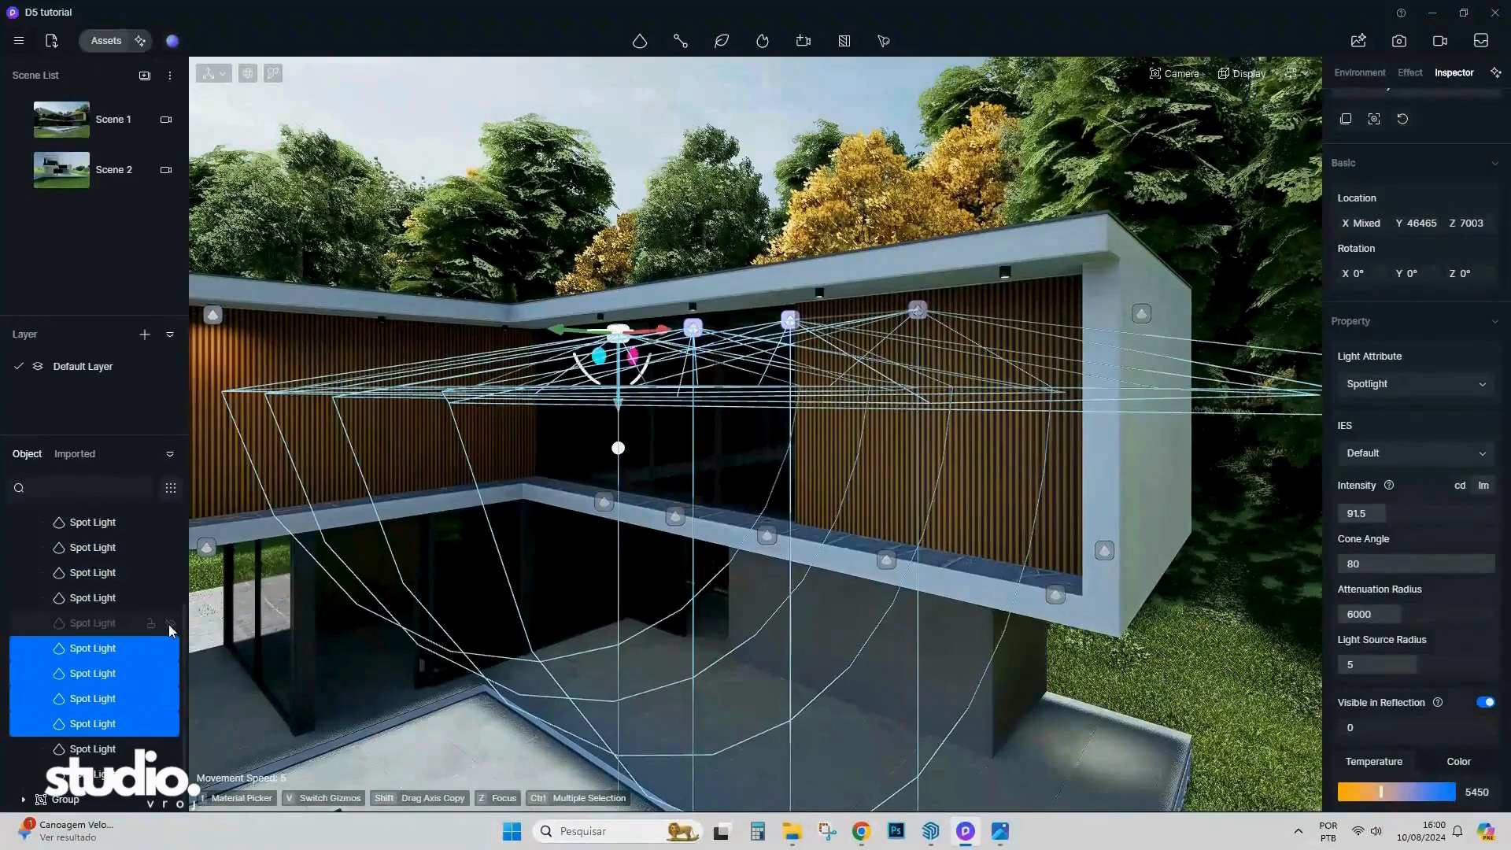
pyautogui.keyDown('shift'); pyautogui.click(93, 623); pyautogui.keyUp('shift')
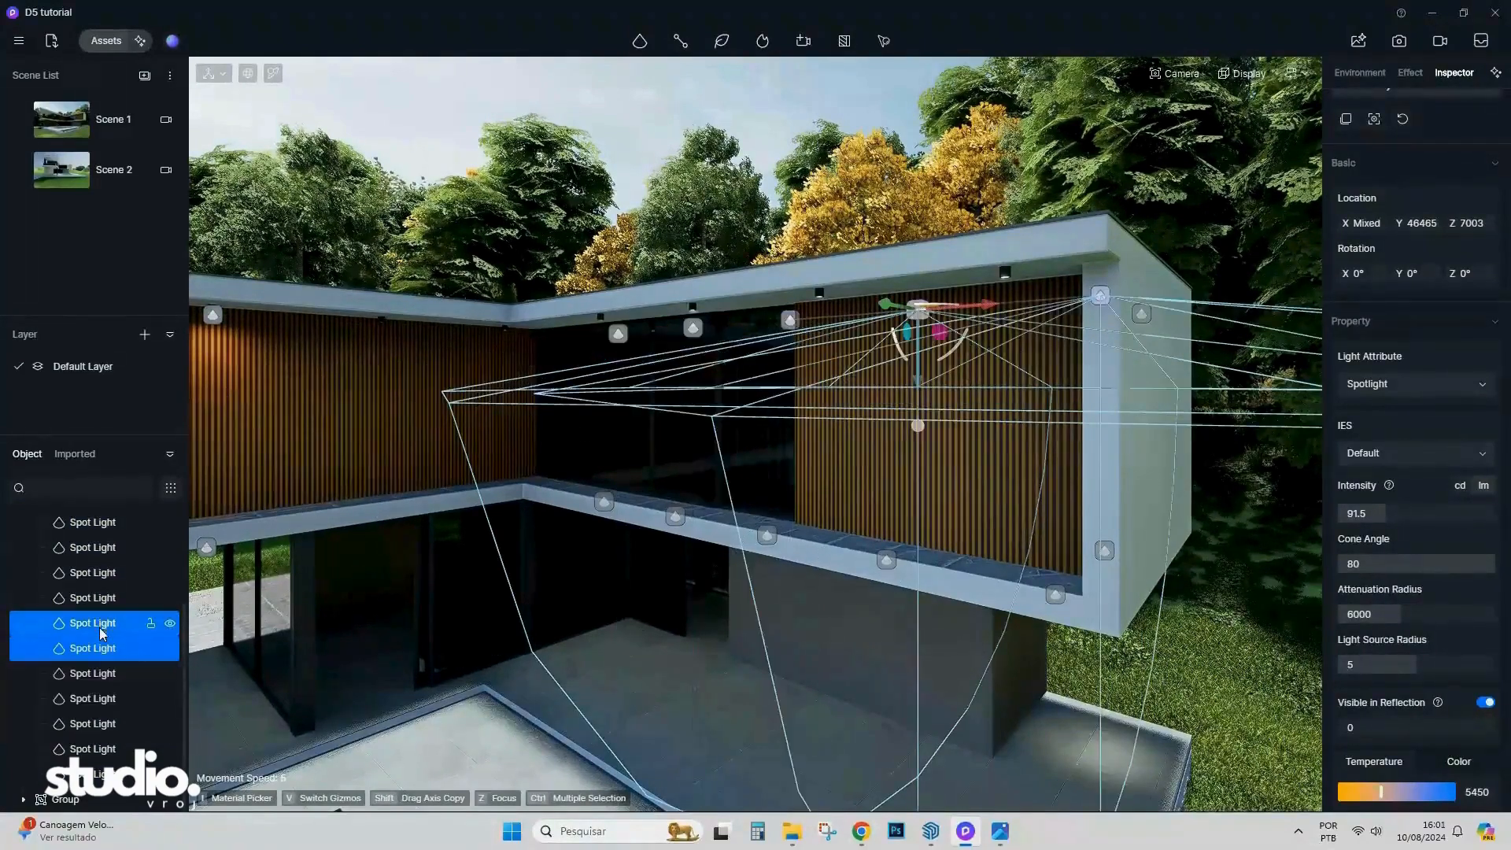
pyautogui.click(101, 633)
pyautogui.keyDown('shift'); pyautogui.click(98, 724); pyautogui.keyUp('shift')
pyautogui.press('z')
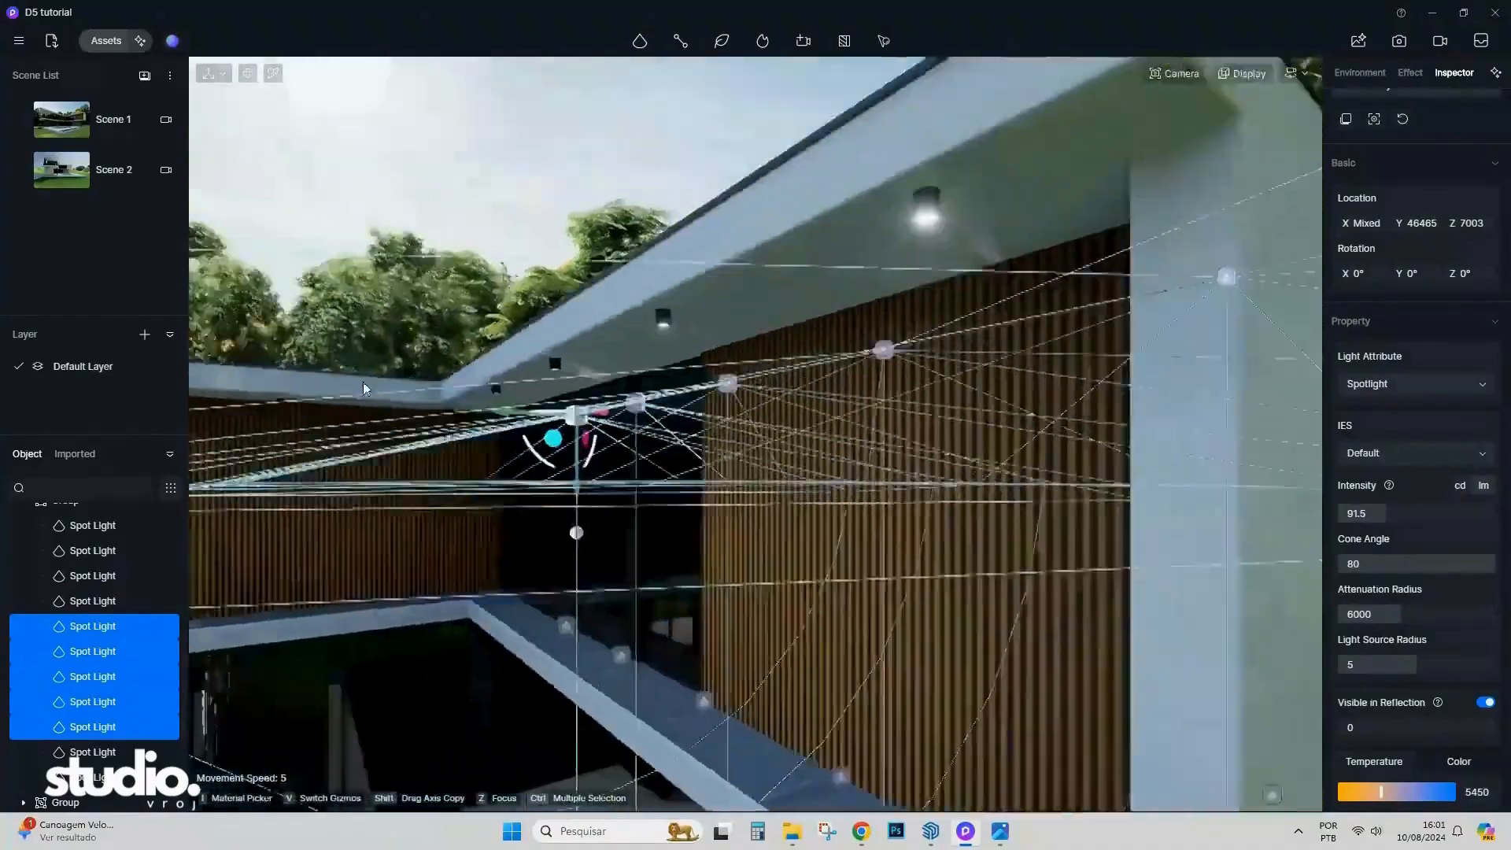
# Move the five selected spotlights along the Y axis to about Y 44865, beneath the right wing's roof fixtures.
pyautogui.moveTo(555, 412); pyautogui.dragTo(421, 408)
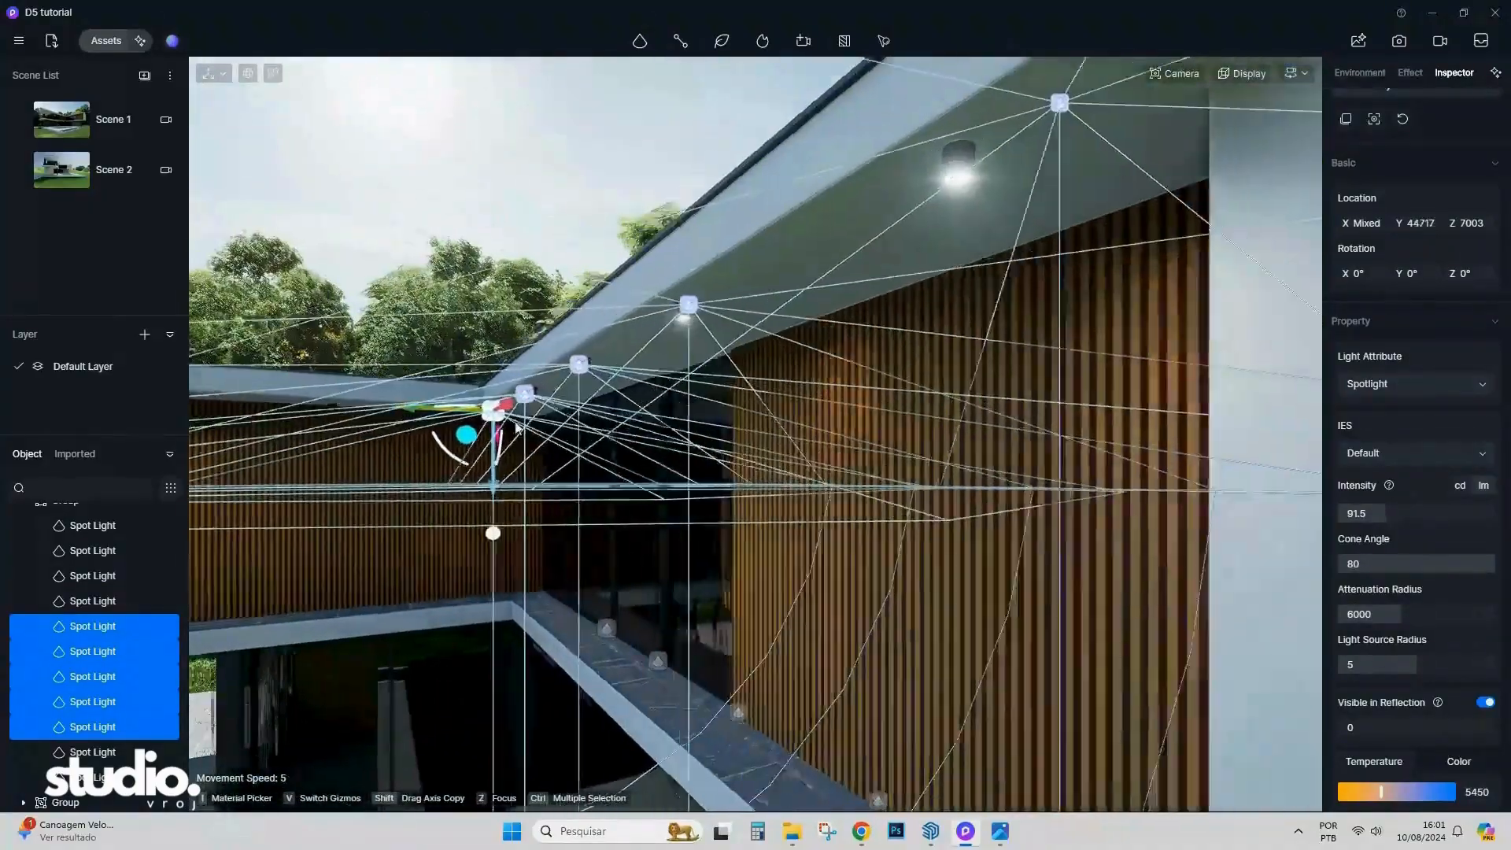
pyautogui.moveTo(515, 427); pyautogui.dragTo(790, 417, button='right')
pyautogui.press('a')
pyautogui.press('s')
pyautogui.moveTo(386, 357); pyautogui.dragTo(340, 358)
pyautogui.press('d')
pyautogui.moveTo(425, 391); pyautogui.dragTo(229, 398, button='right')
pyautogui.moveTo(286, 396); pyautogui.dragTo(303, 397)
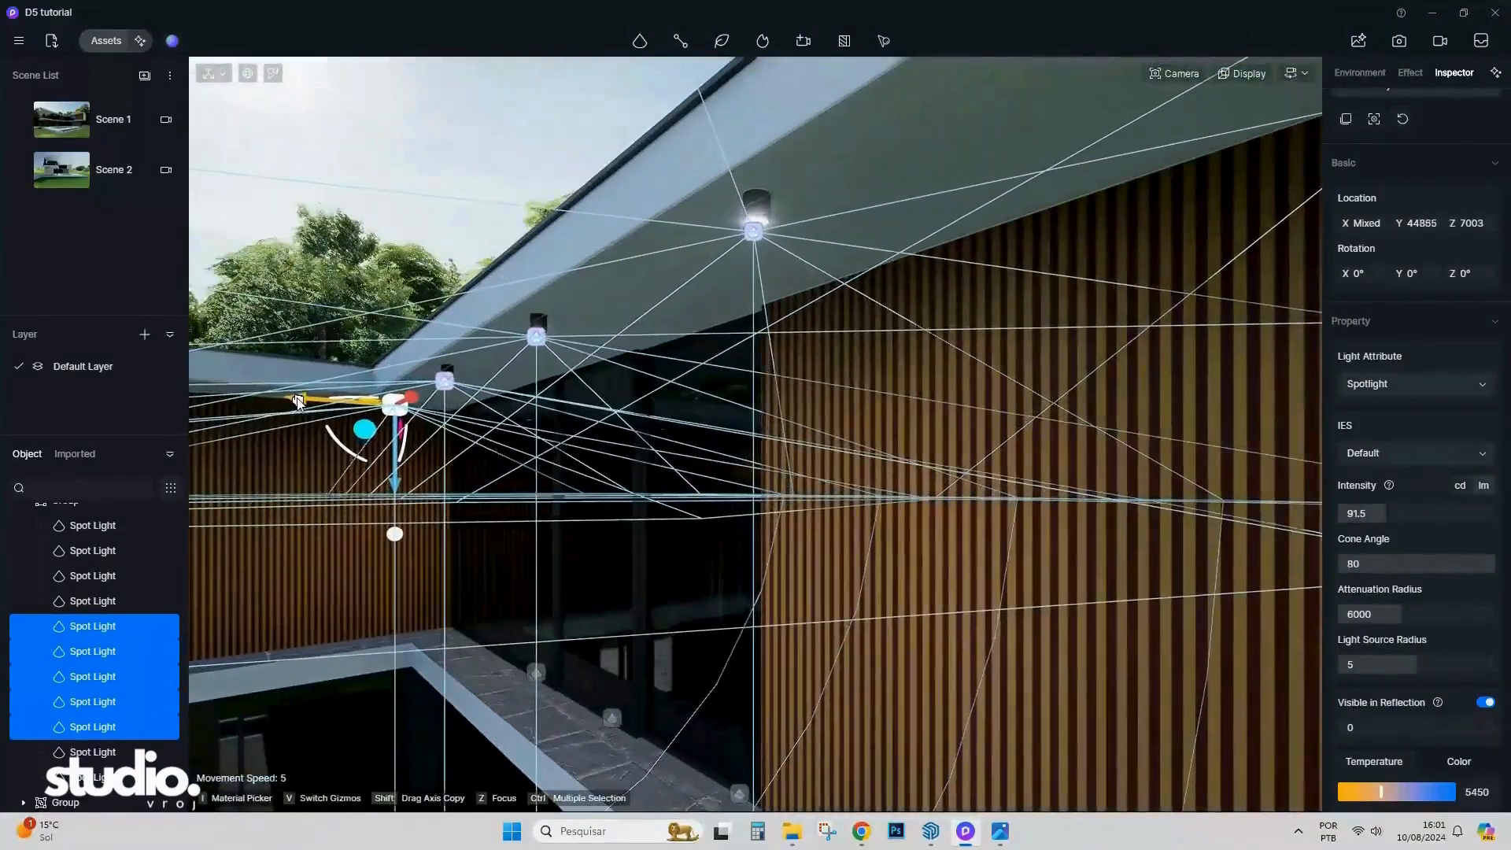
pyautogui.press('s')
pyautogui.moveTo(425, 433); pyautogui.dragTo(630, 456, button='right')
# Return to Scene 1, clear the selection and examine the upper-floor spotlights up close.
pyautogui.click(71, 126)
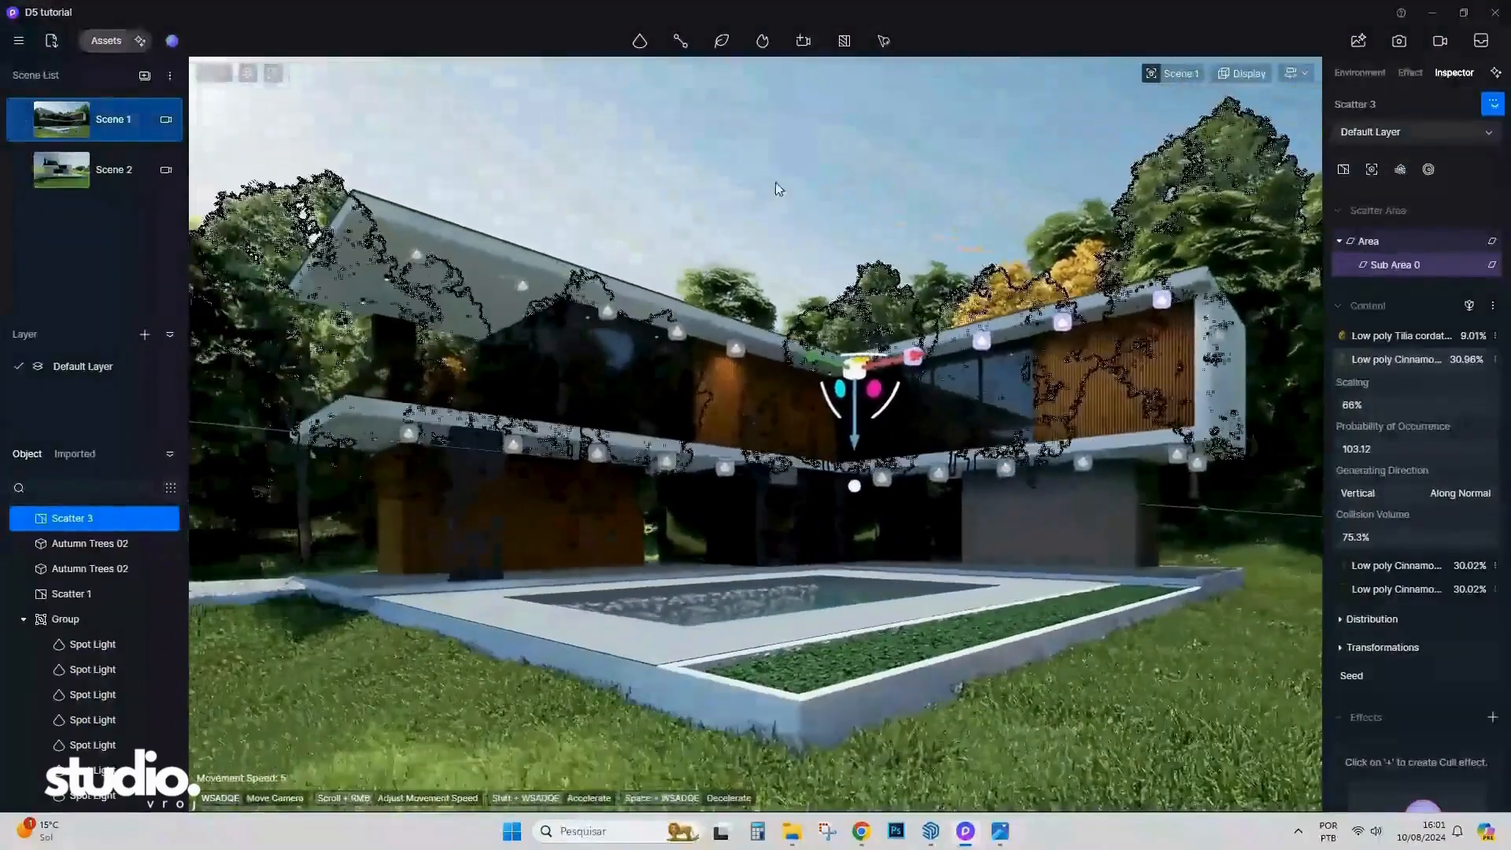
pyautogui.click(776, 181)
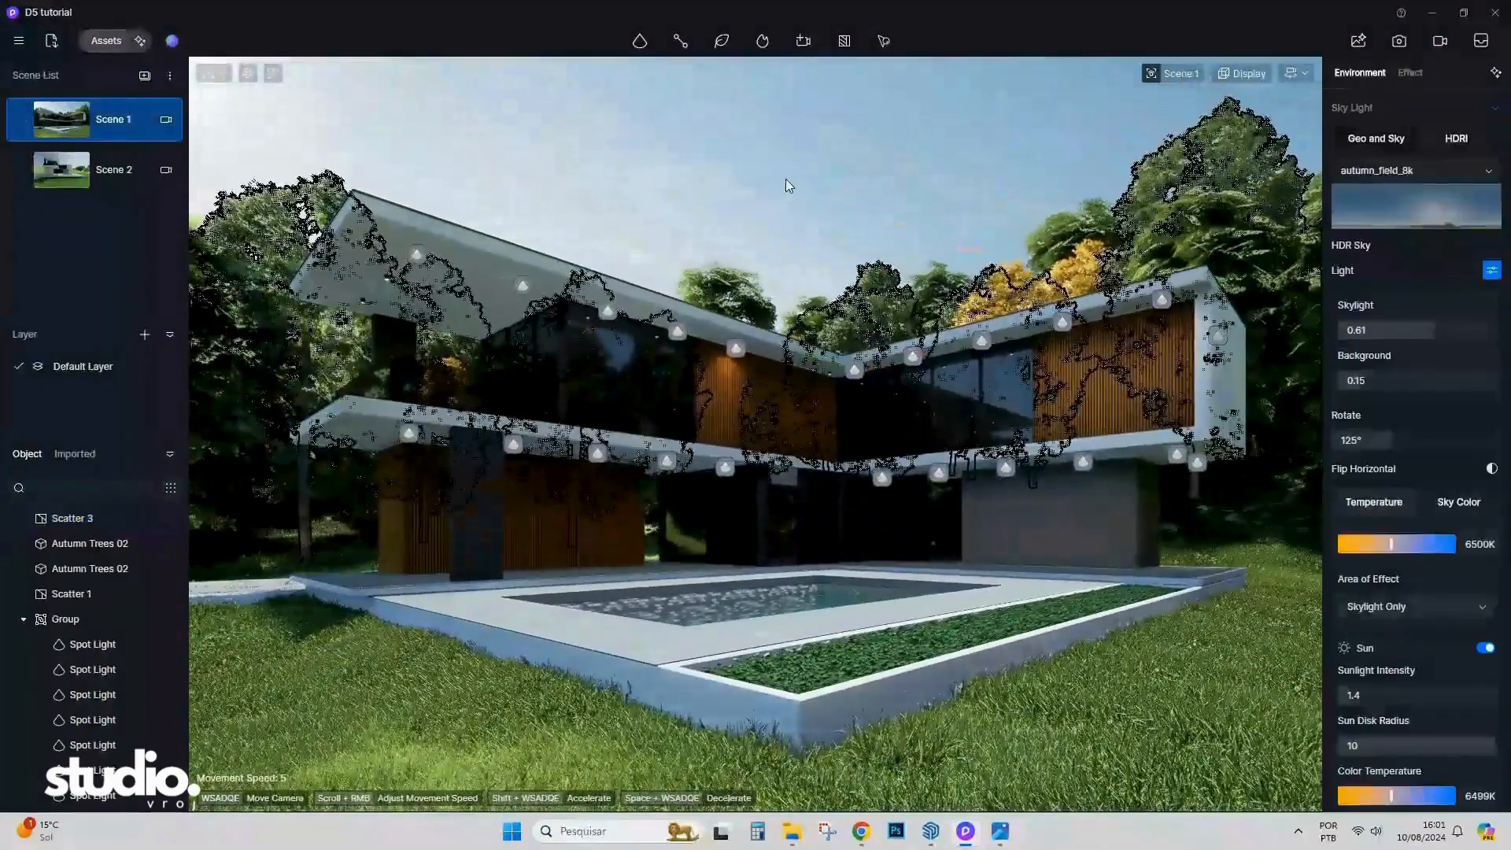
pyautogui.click(587, 646)
pyautogui.click(711, 215)
pyautogui.scroll(3, 712, 214)
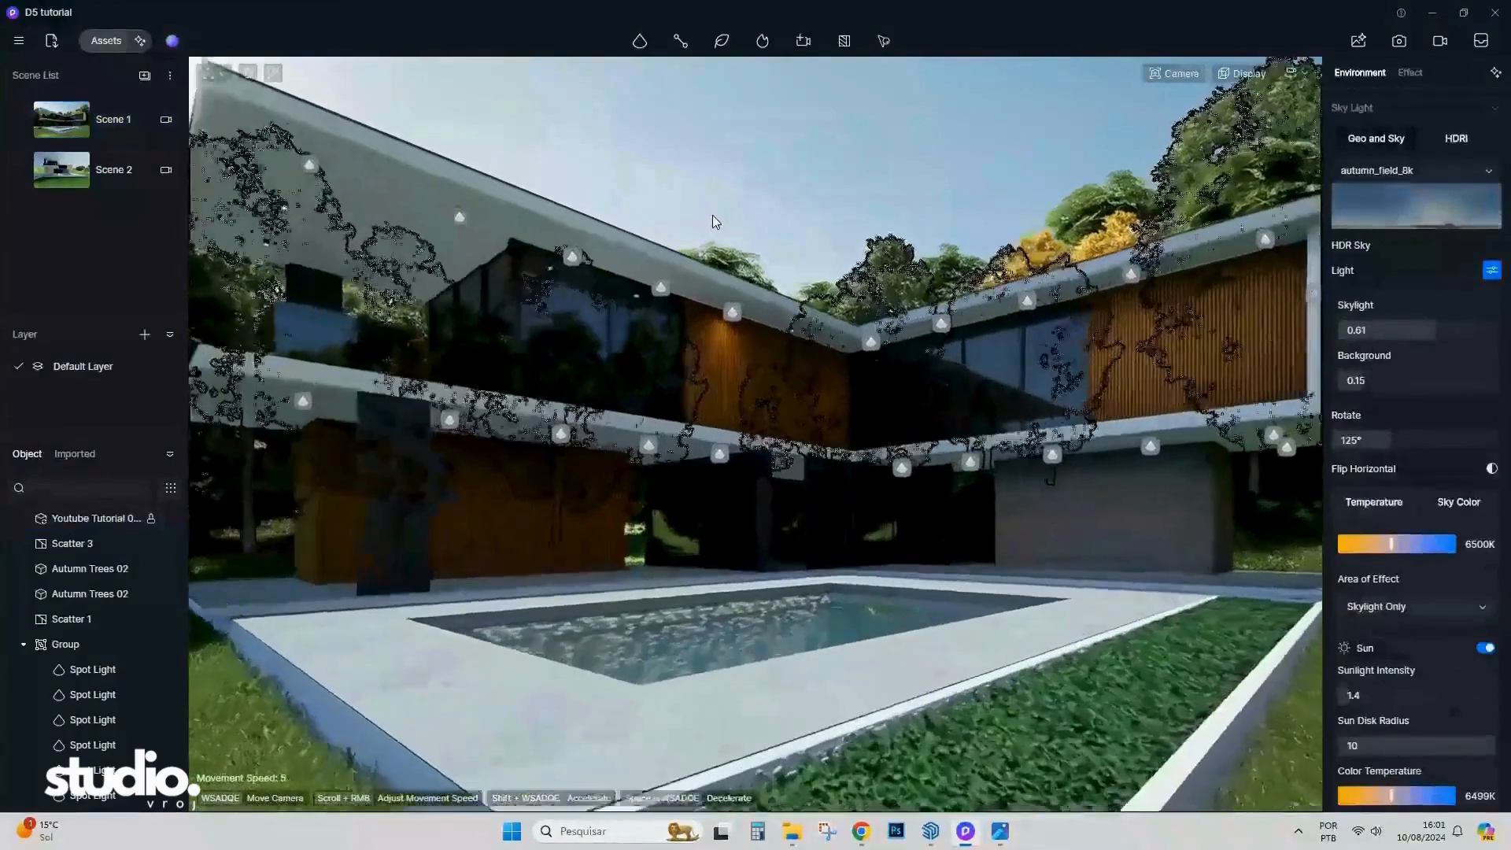
# Select the single spotlight above the upper-floor wood-slat wall within the group and set its intensity to 15.
pyautogui.click(1410, 73)
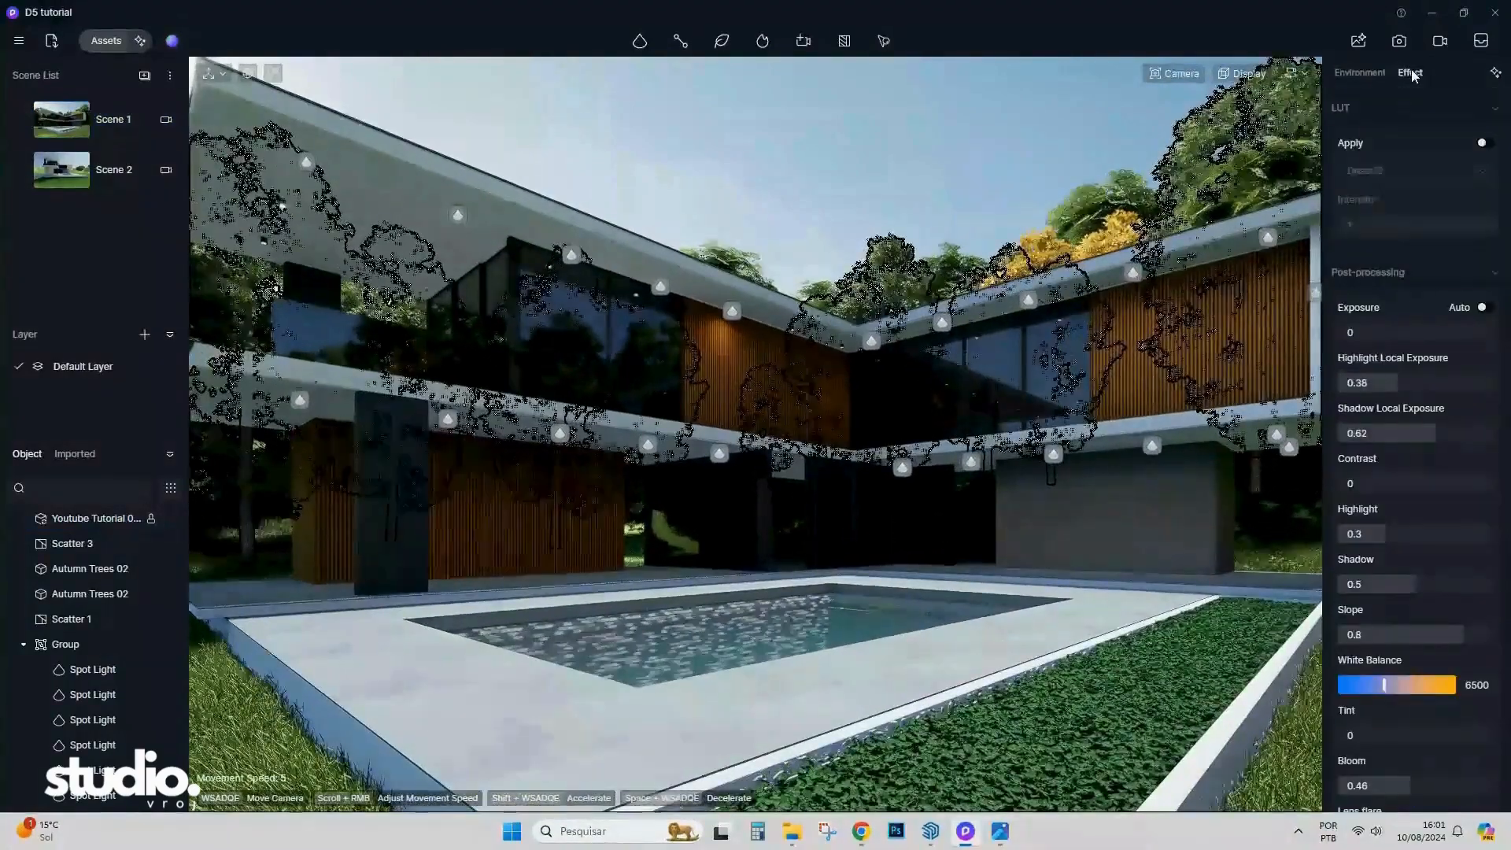
pyautogui.click(876, 265)
pyautogui.click(846, 213)
pyautogui.click(733, 313)
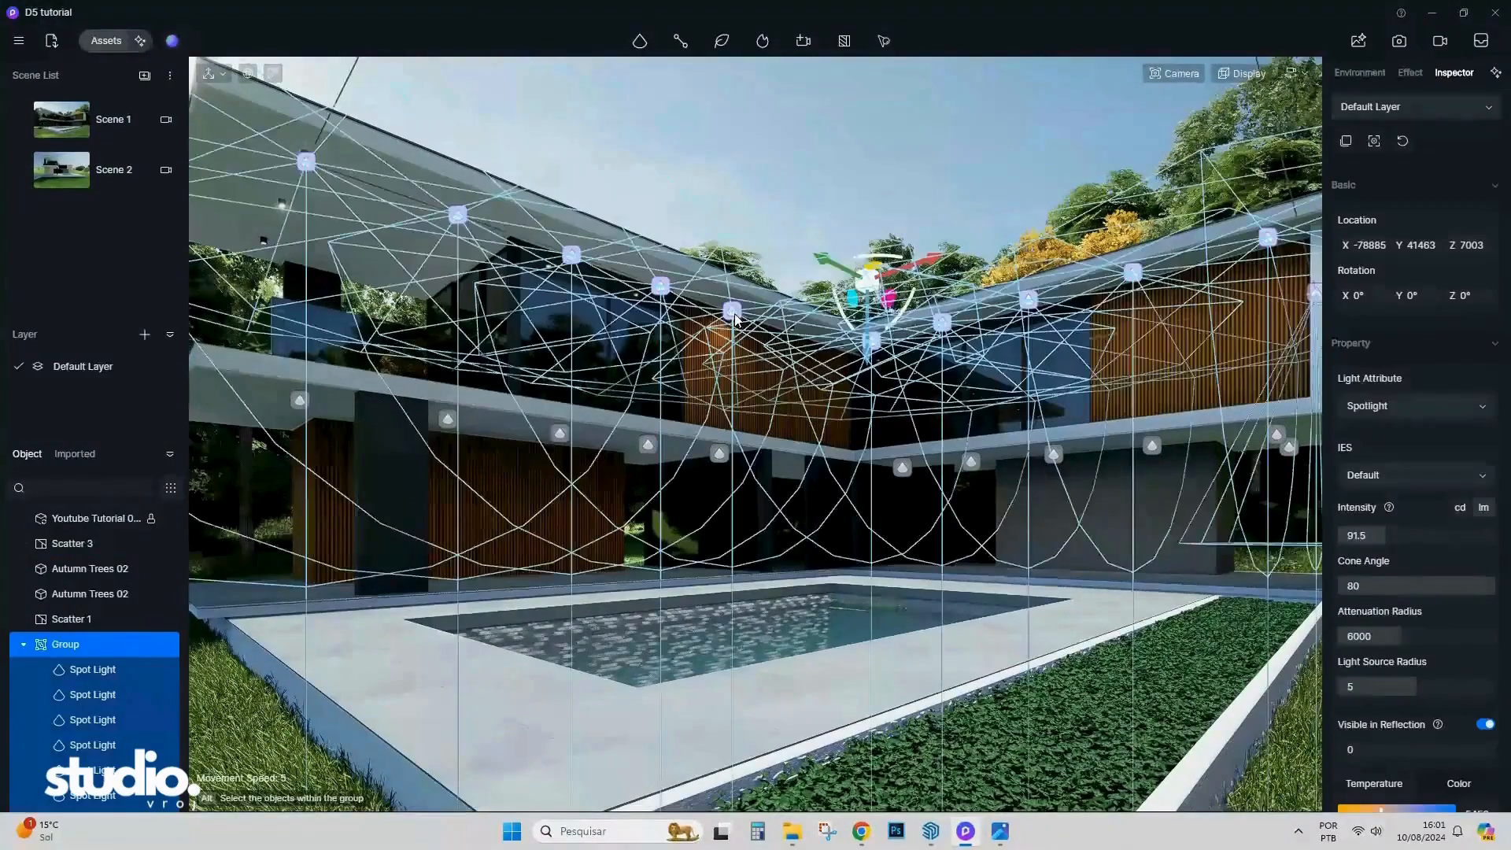
pyautogui.keyDown('alt'); pyautogui.click(733, 317); pyautogui.keyUp('alt')
pyautogui.scroll(5, 746, 331)
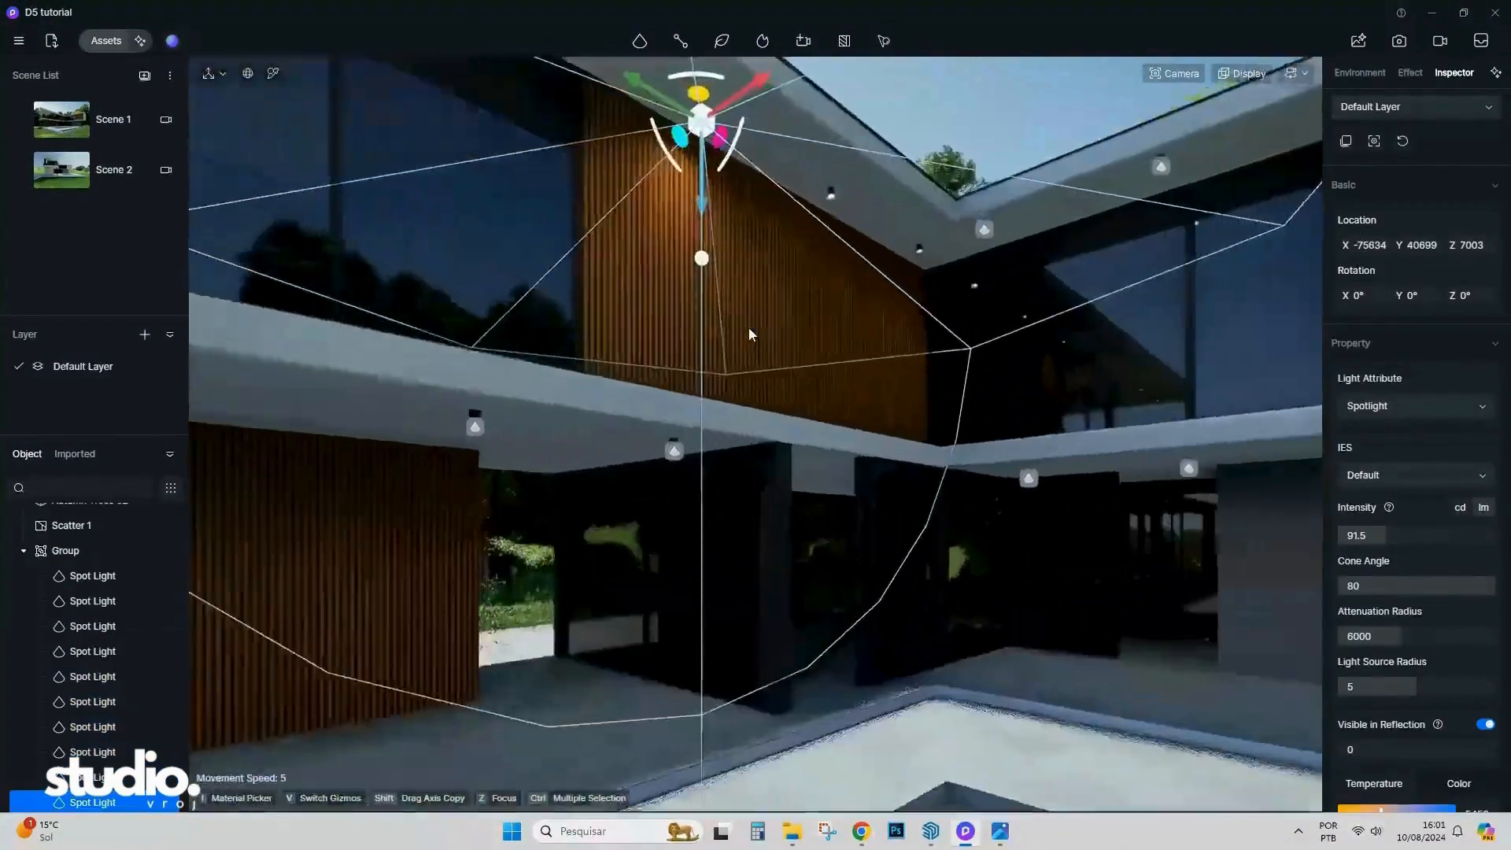
pyautogui.moveTo(748, 332); pyautogui.dragTo(642, 349, button='right')
pyautogui.scroll(-5, 659, 366)
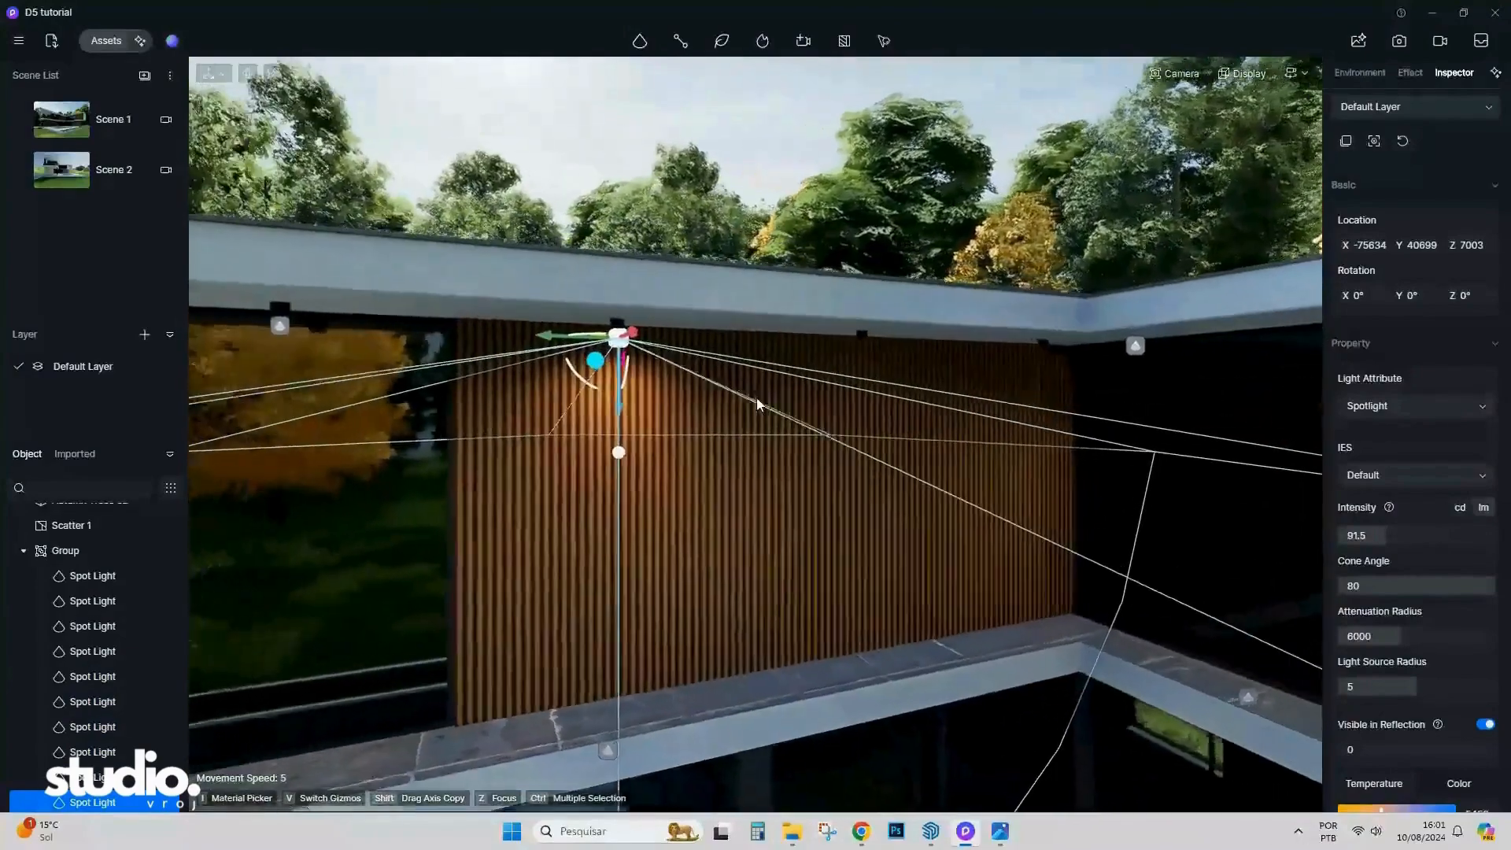
pyautogui.moveTo(1476, 588)
pyautogui.mouseDown()
pyautogui.moveTo(1451, 590)
pyautogui.moveTo(1495, 586)
pyautogui.mouseUp()
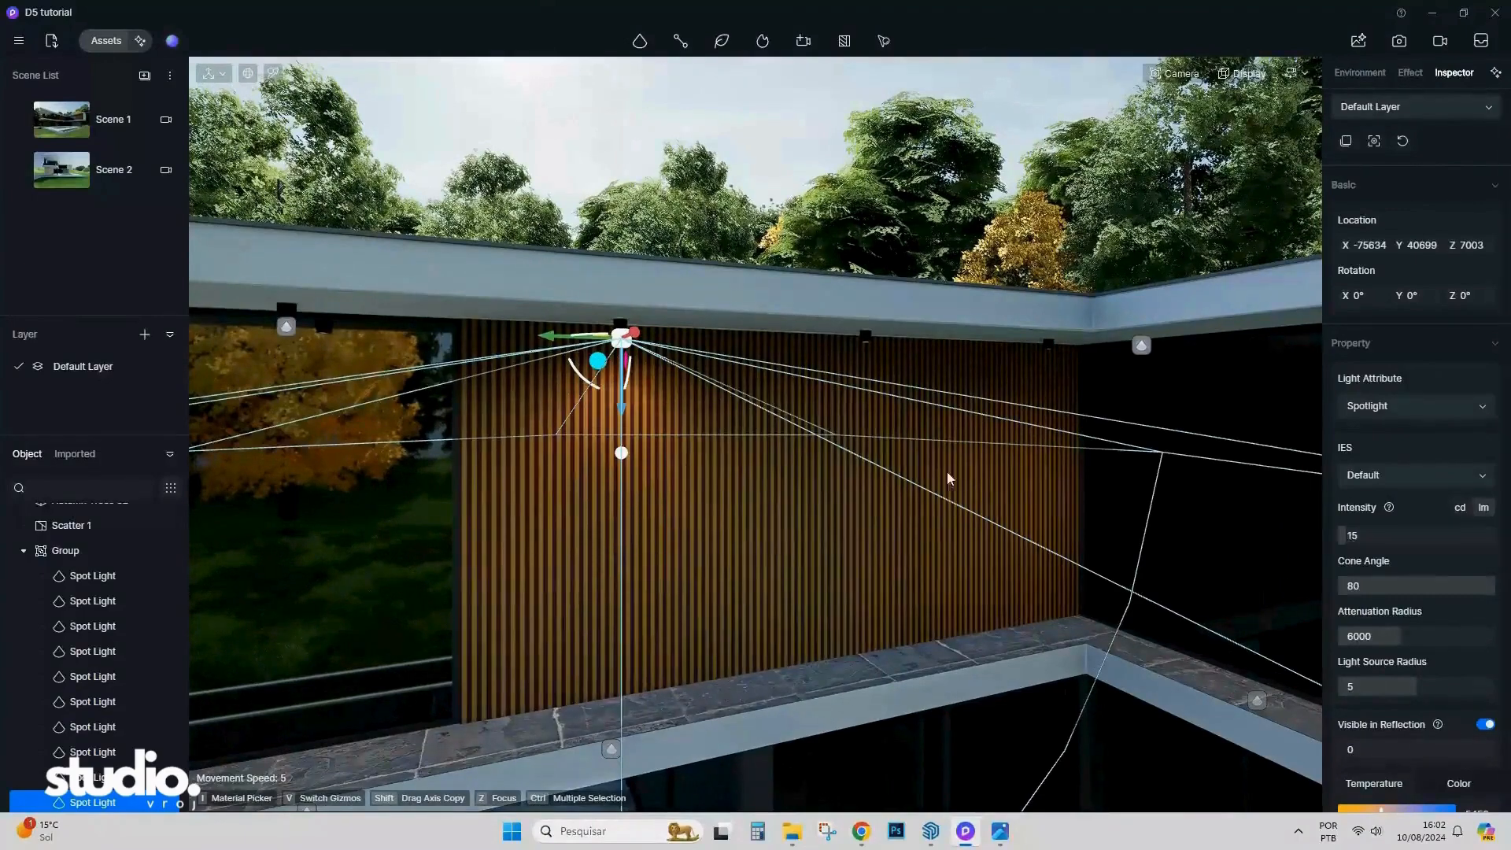
# Copy the spotlight along the slat wall to the next ceiling fixture at Y 42825, and delete the spotlight near the inner corner.
pyautogui.keyDown('shift'); pyautogui.moveTo(603, 343); pyautogui.dragTo(848, 348); pyautogui.keyUp('shift')
pyautogui.press('d')
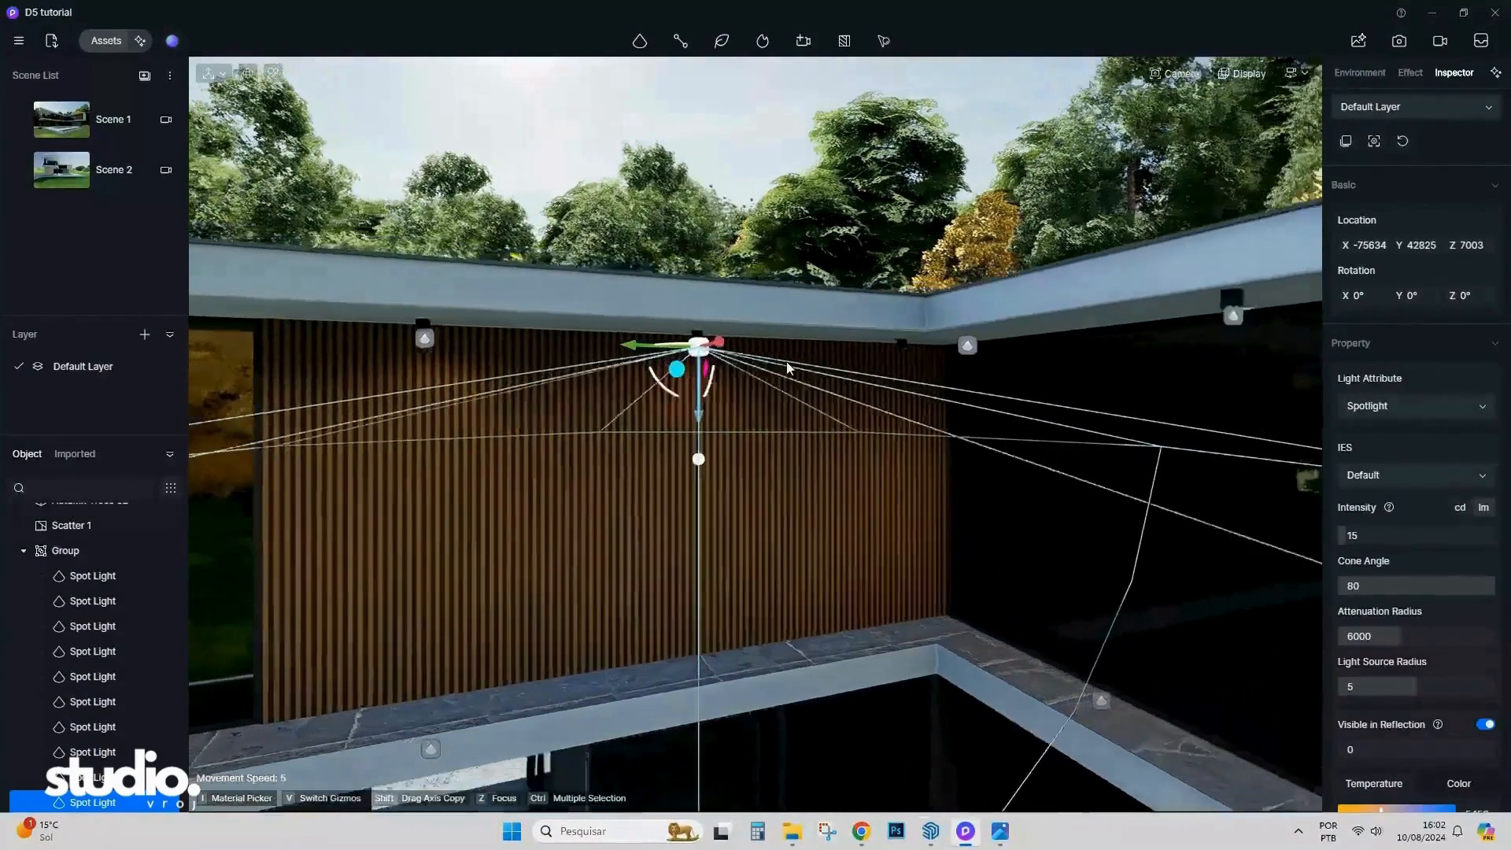
pyautogui.press('w')
pyautogui.click(915, 309)
pyautogui.press('Delete')
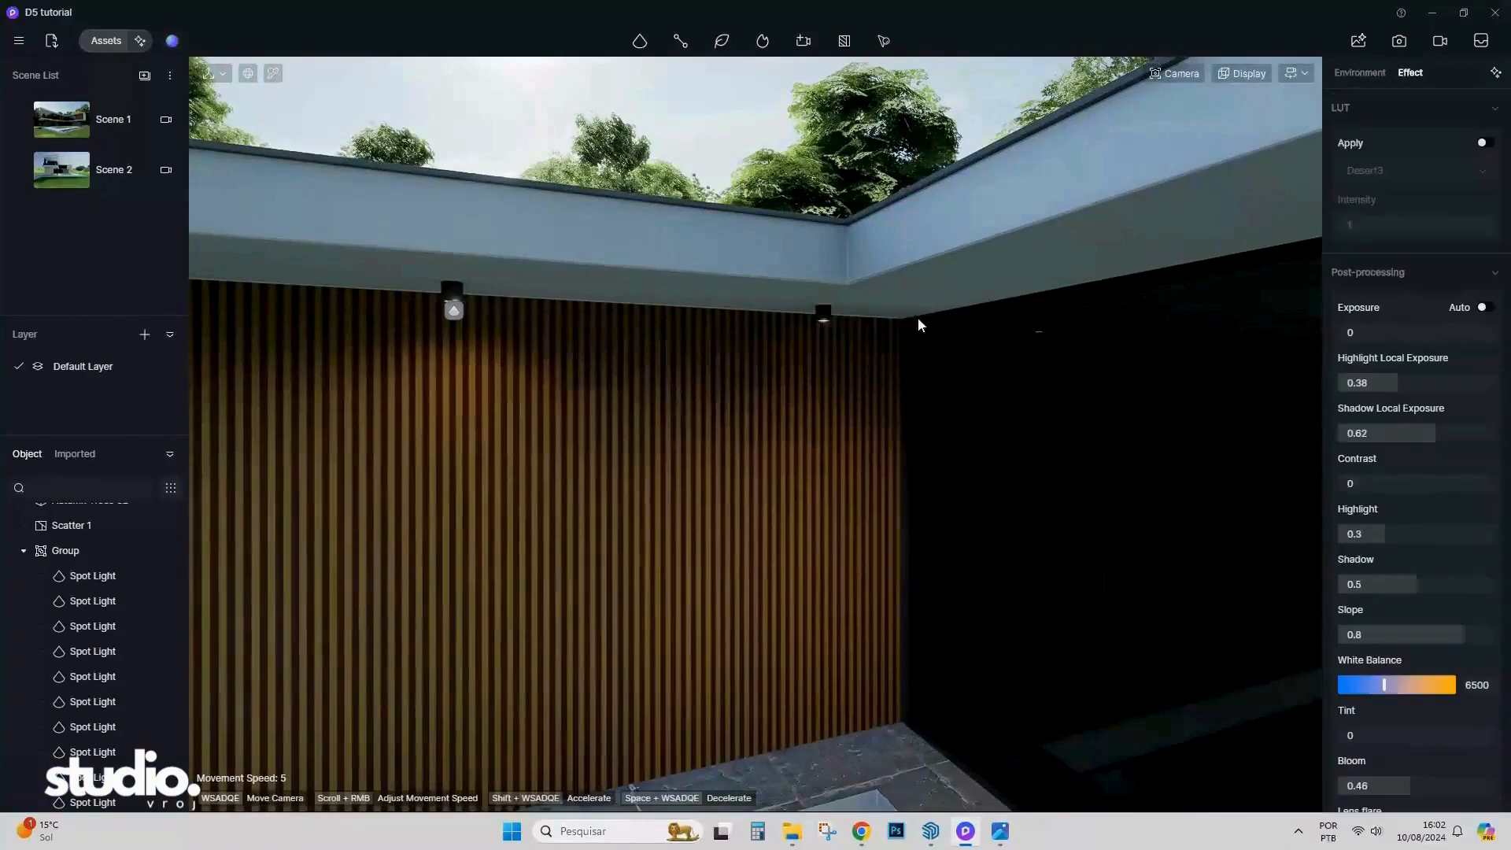
# Copy the spotlight above the slat wall to the remaining unlit fixture beside the inner corner.
pyautogui.click(454, 315)
pyautogui.keyDown('alt'); pyautogui.click(458, 312); pyautogui.keyUp('alt')
pyautogui.moveTo(515, 316); pyautogui.dragTo(887, 327)
pyautogui.press('s')
pyautogui.moveTo(887, 326); pyautogui.dragTo(1038, 291, button='right')
# From Scene 1, copy a spotlight under the upper roof overhang to an unlit fixture in front of the glazing.
pyautogui.click(112, 119)
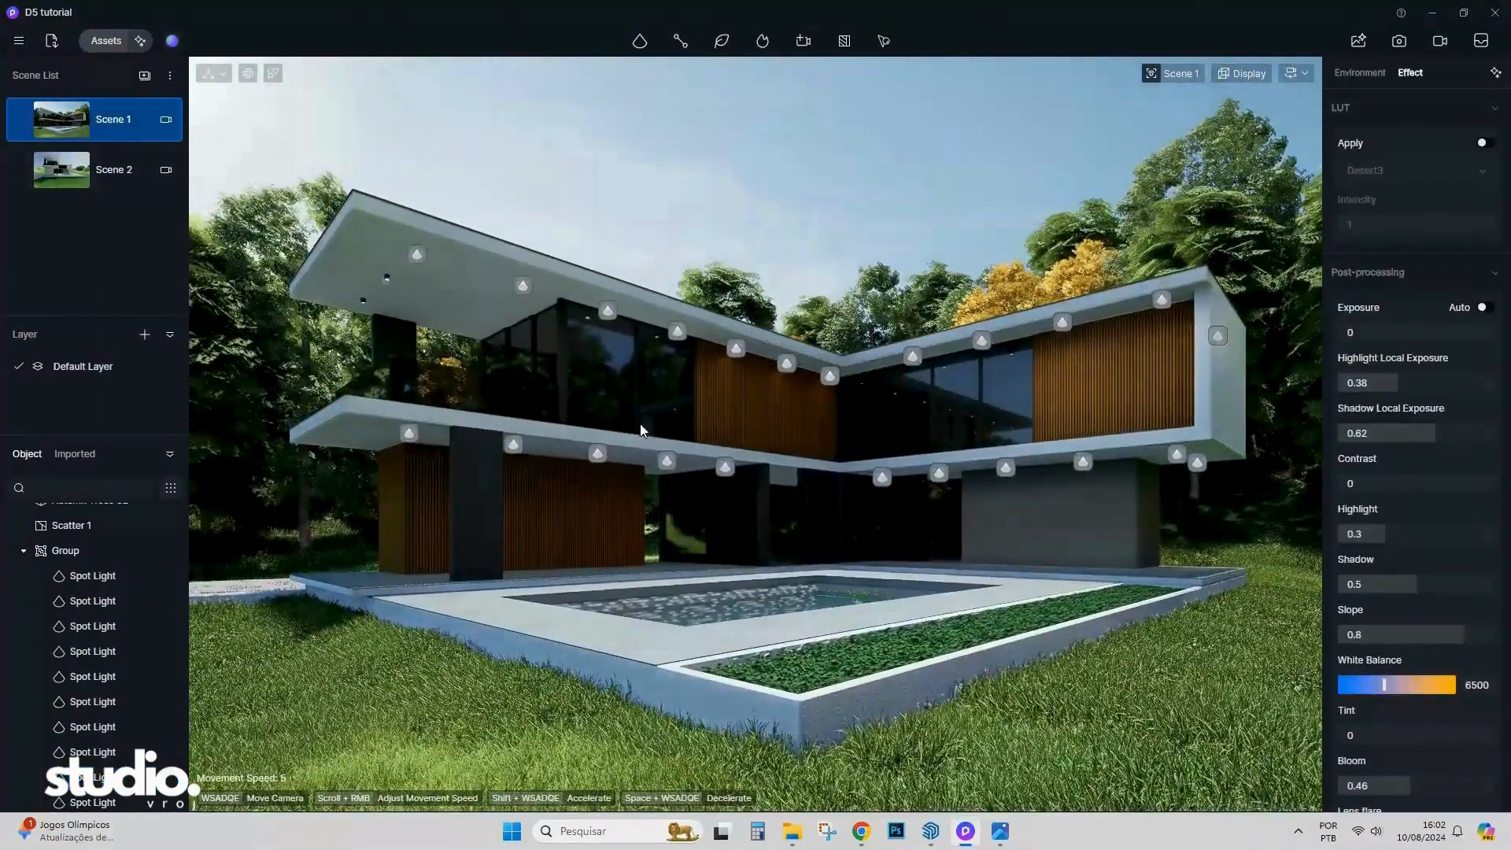
pyautogui.press('w')
pyautogui.moveTo(550, 386); pyautogui.dragTo(639, 369, button='right')
pyautogui.doubleClick(791, 252)
pyautogui.keyDown('shift'); pyautogui.moveTo(866, 248); pyautogui.dragTo(620, 284); pyautogui.keyUp('shift')
pyautogui.press('a')
pyautogui.moveTo(621, 285); pyautogui.dragTo(712, 352, button='right')
pyautogui.press('w')
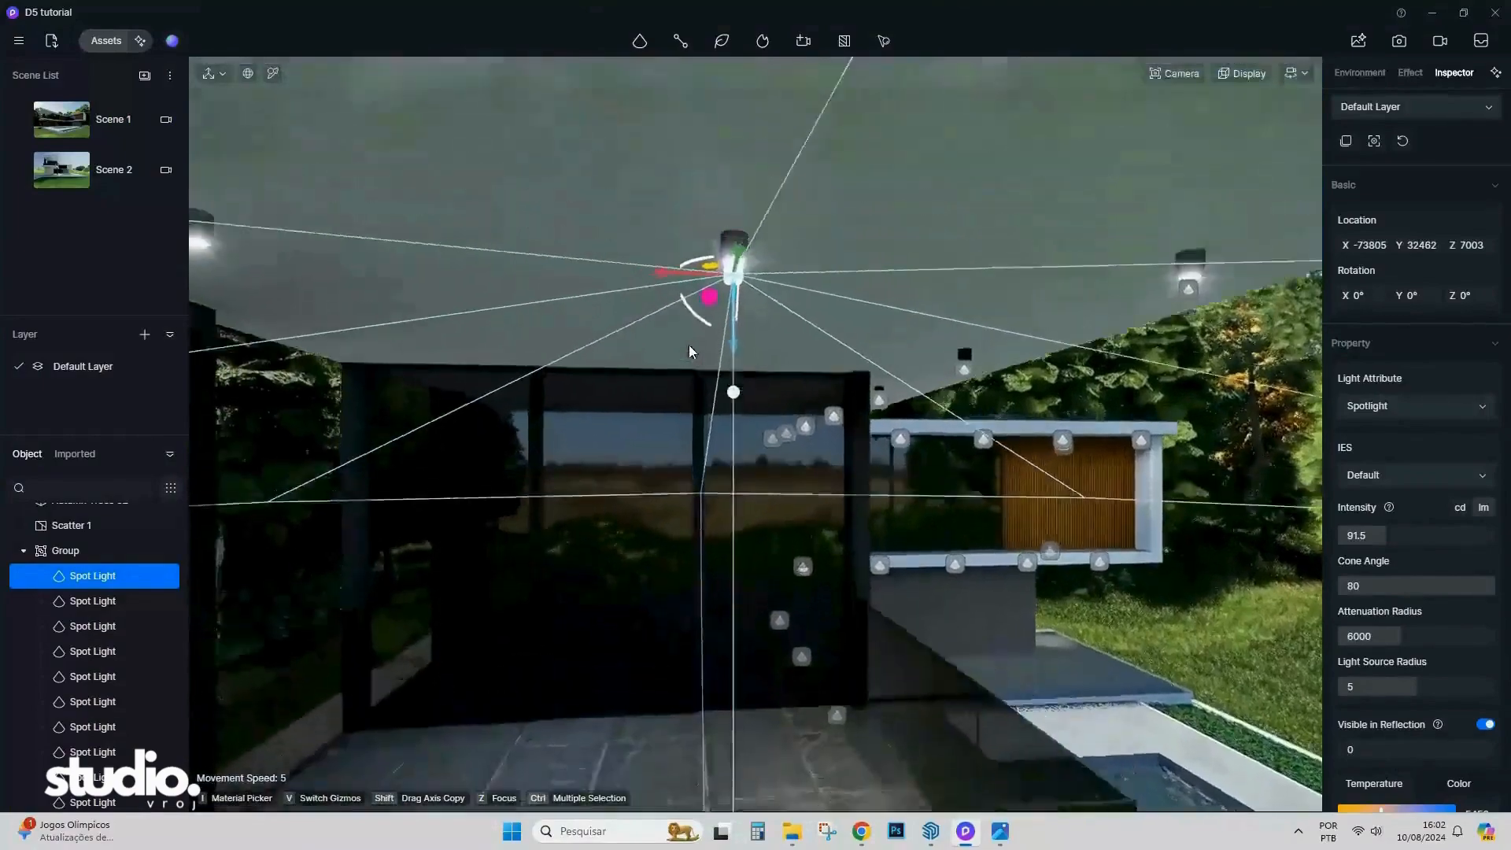
# Add another spotlight copy at the next unlit ceiling fixture under the roof overhang, and deselect it.
pyautogui.press('e')
pyautogui.press('a')
pyautogui.keyDown('shift'); pyautogui.moveTo(1091, 375); pyautogui.dragTo(568, 397); pyautogui.keyUp('shift')
pyautogui.moveTo(568, 396); pyautogui.dragTo(734, 460, button='right')
pyautogui.press('d')
pyautogui.press('s')
pyautogui.press('w')
pyautogui.click(1140, 125)
# Place a Rect Light on the ceiling of the wood-clad recess and lower it slightly to Z 6826.
pyautogui.press('a')
pyautogui.press('w')
pyautogui.moveTo(819, 339); pyautogui.dragTo(932, 409, button='right')
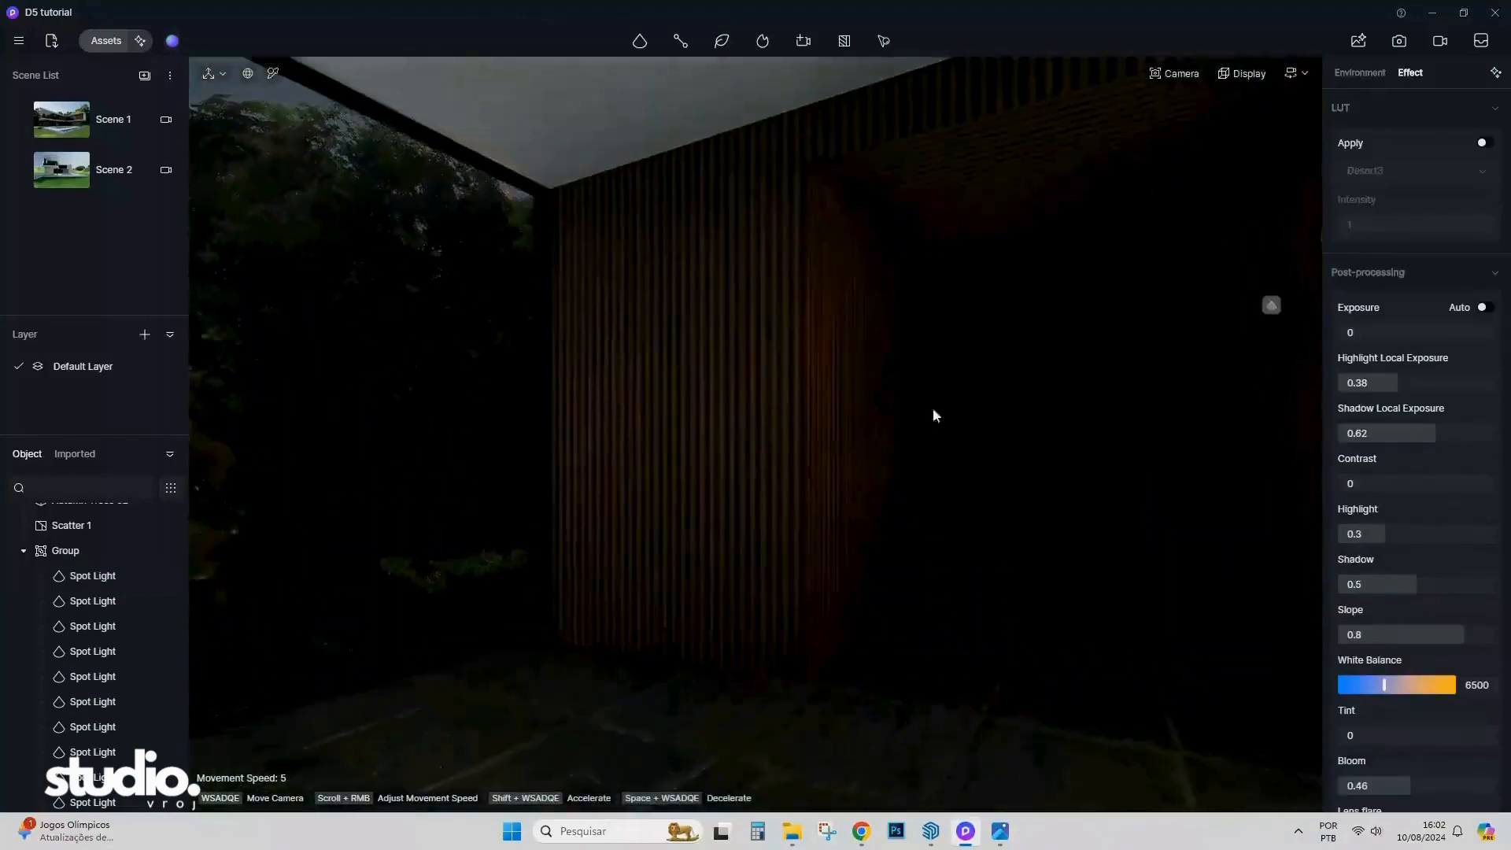
pyautogui.click(641, 42)
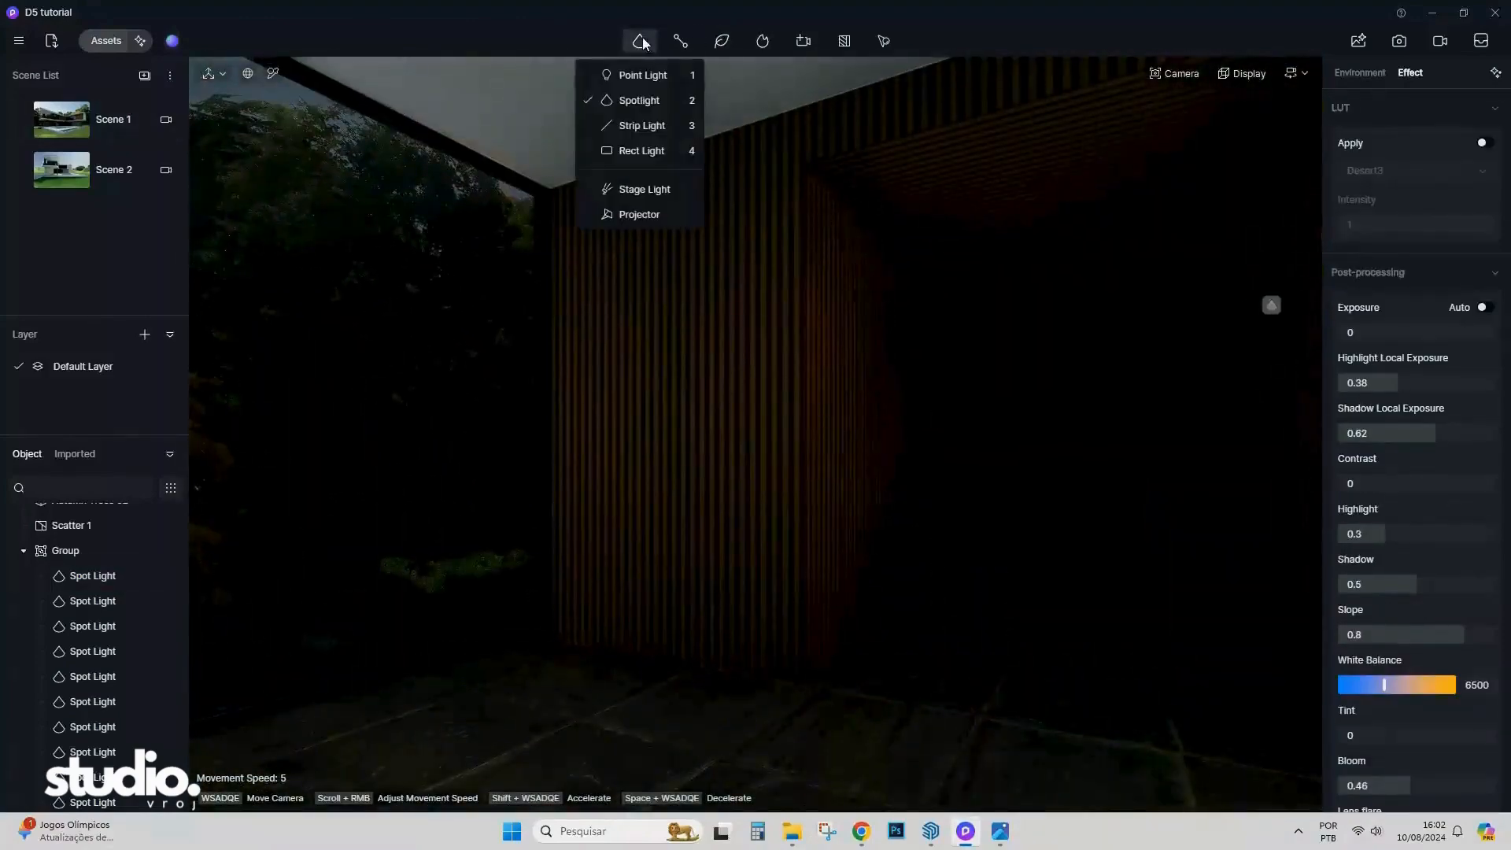
pyautogui.click(642, 150)
pyautogui.click(804, 271)
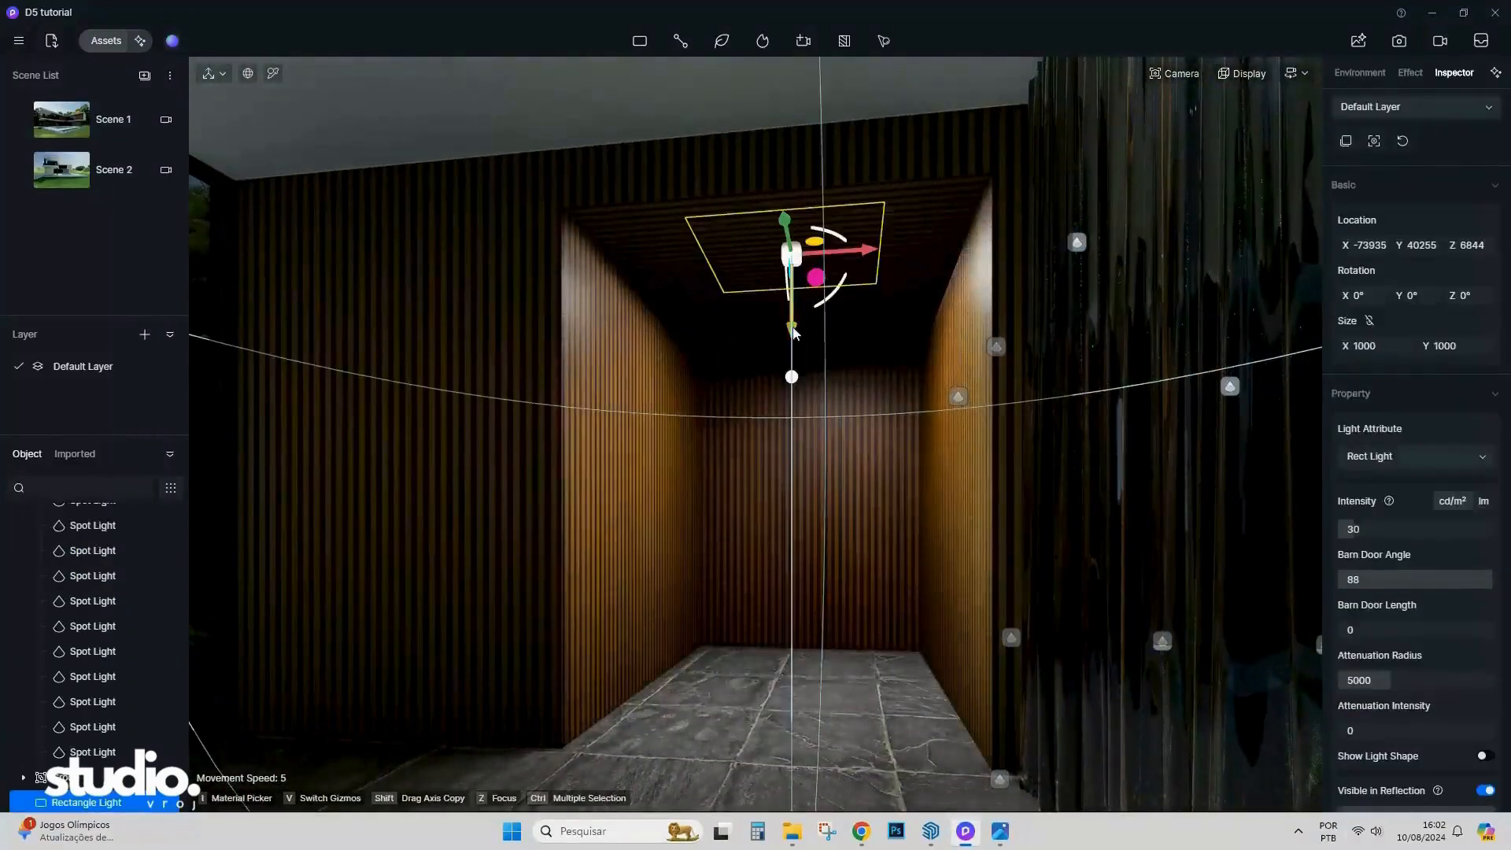
pyautogui.moveTo(794, 333); pyautogui.dragTo(793, 339)
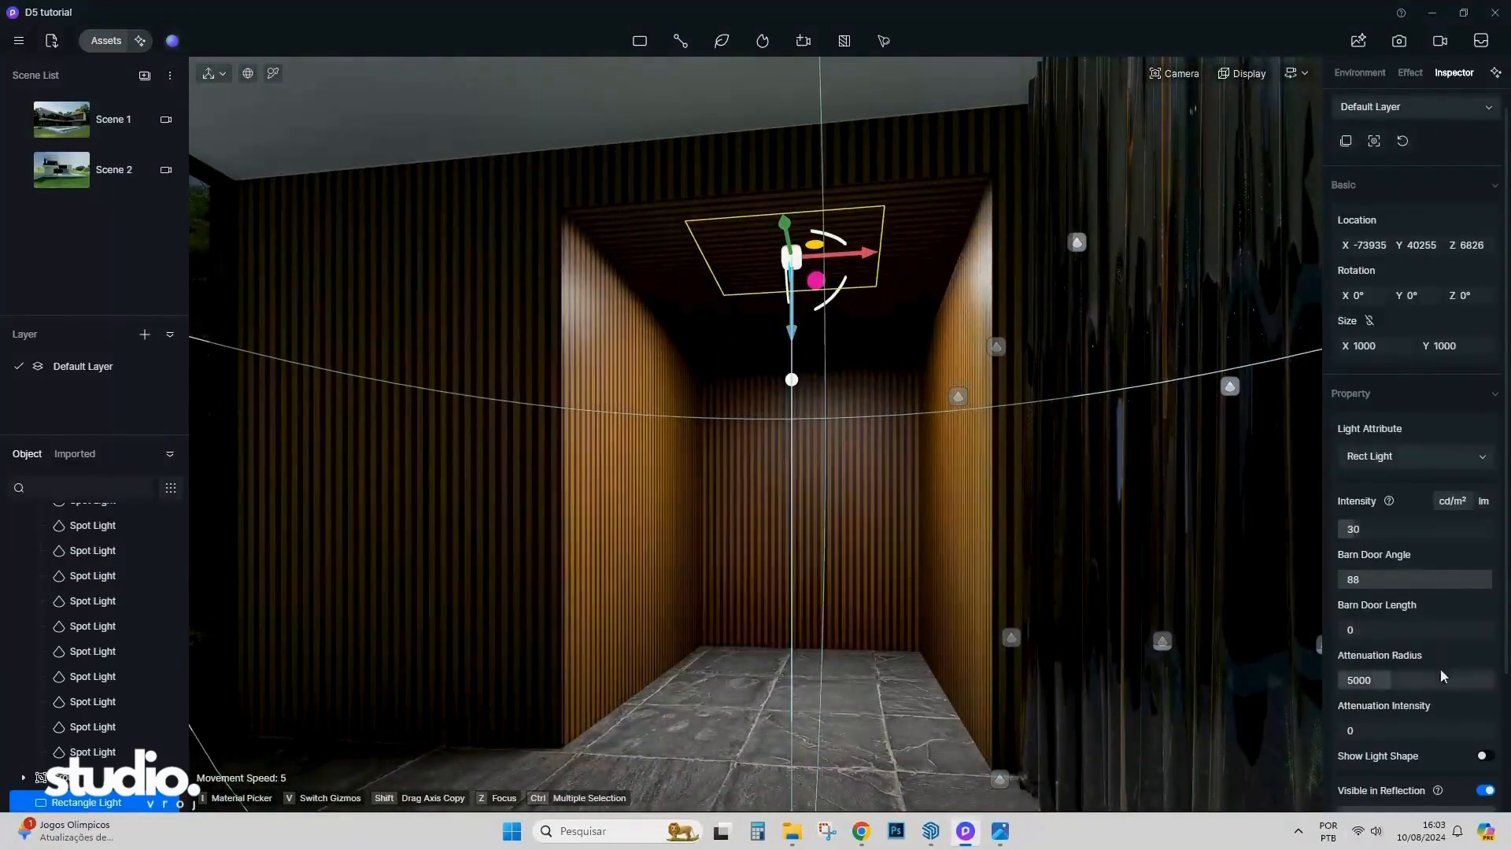
# Set the rectangular light's size to 1500 in both X and Y.
pyautogui.click(1388, 347)
pyautogui.write('20')
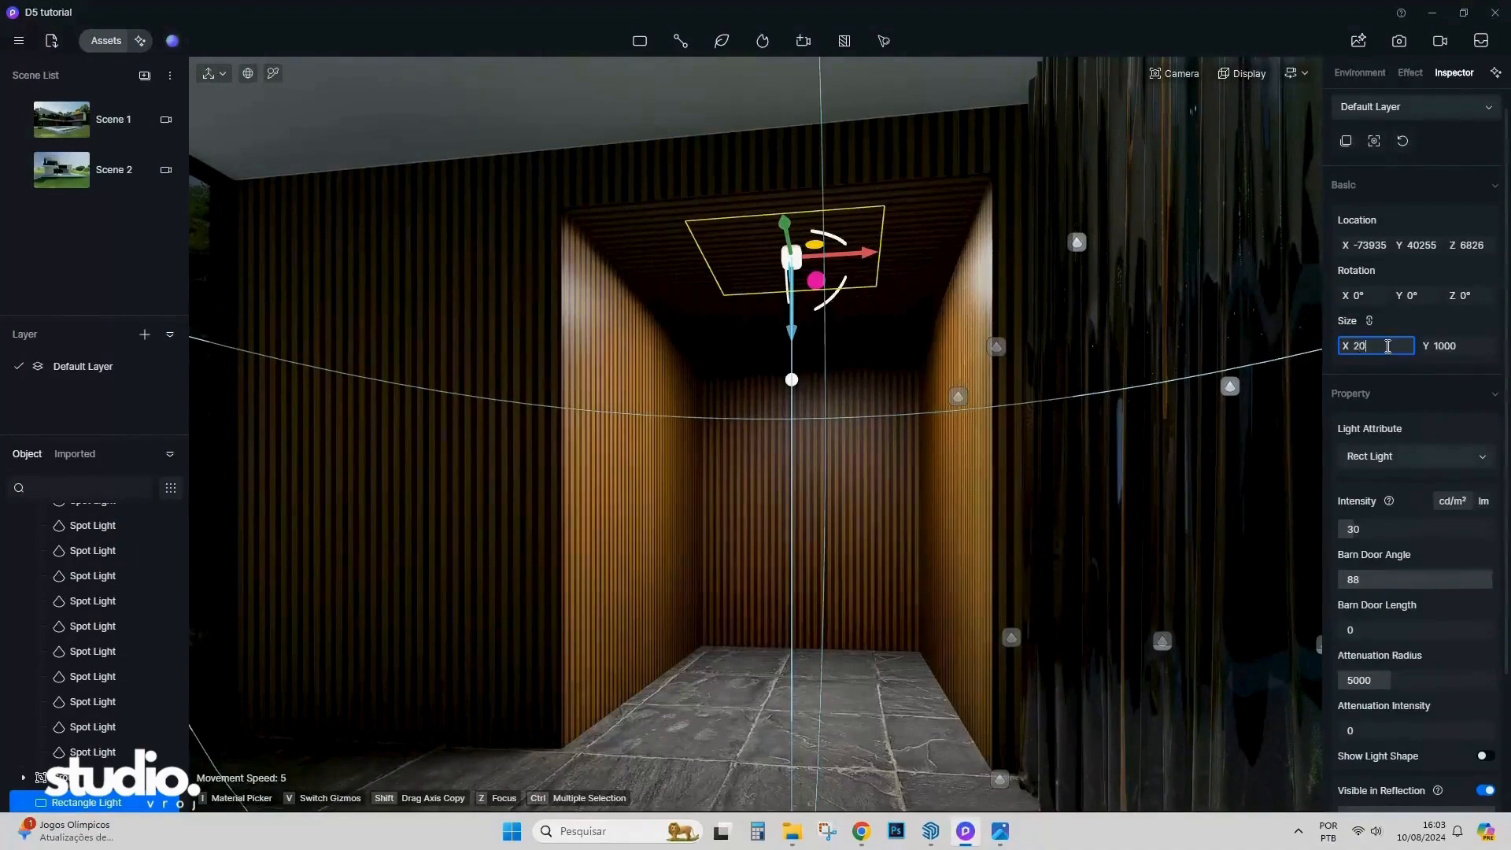
pyautogui.write('00')
pyautogui.press('Return')
pyautogui.write('1500')
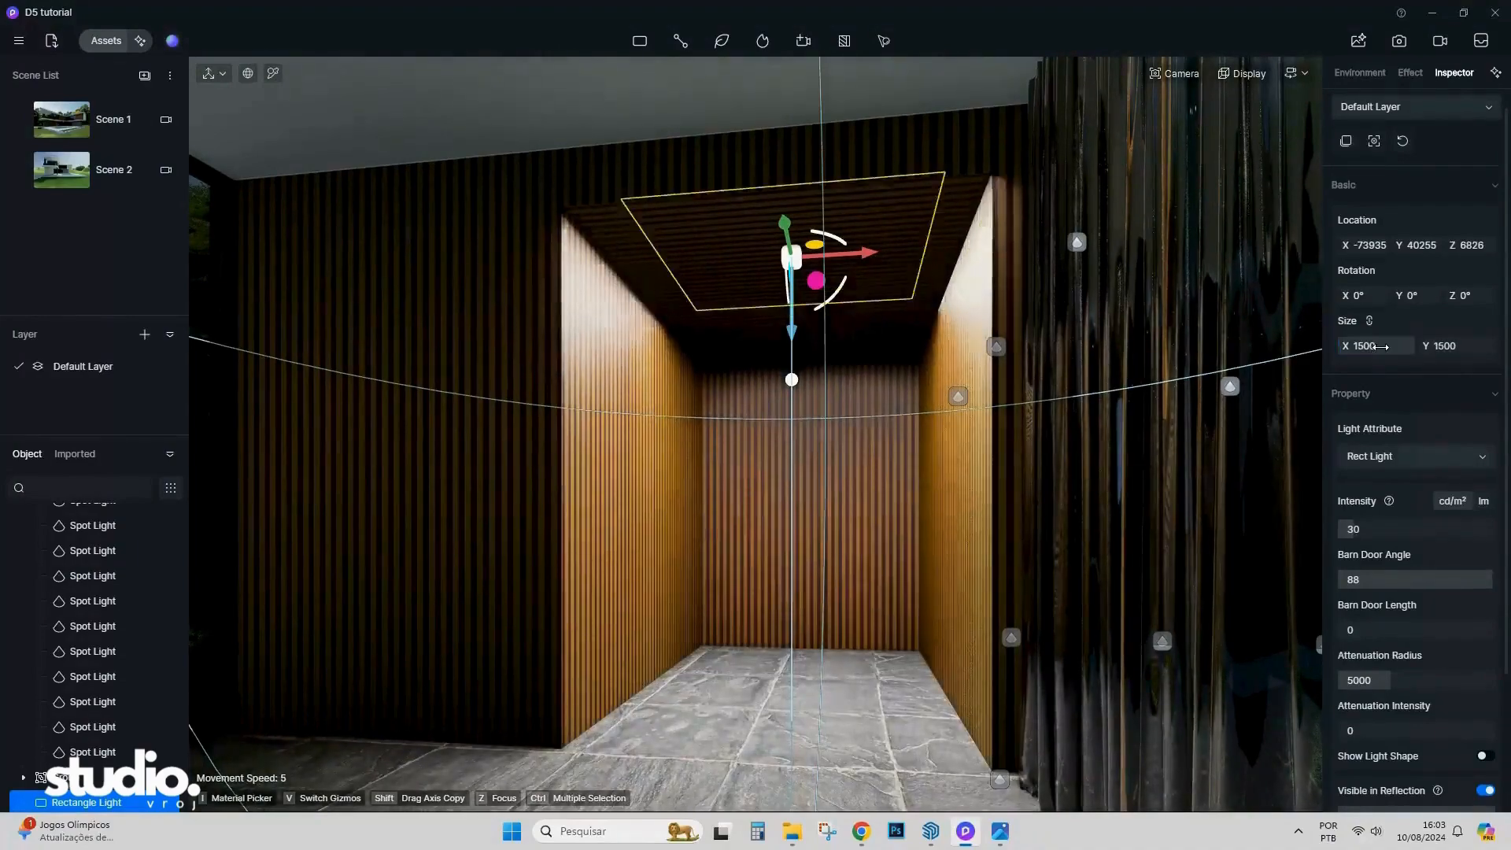
pyautogui.press('Return')
# Set the rectangular light's intensity to 18 and temperature to 3700, and shift it deeper into the recess.
pyautogui.scroll(-3, 1461, 670)
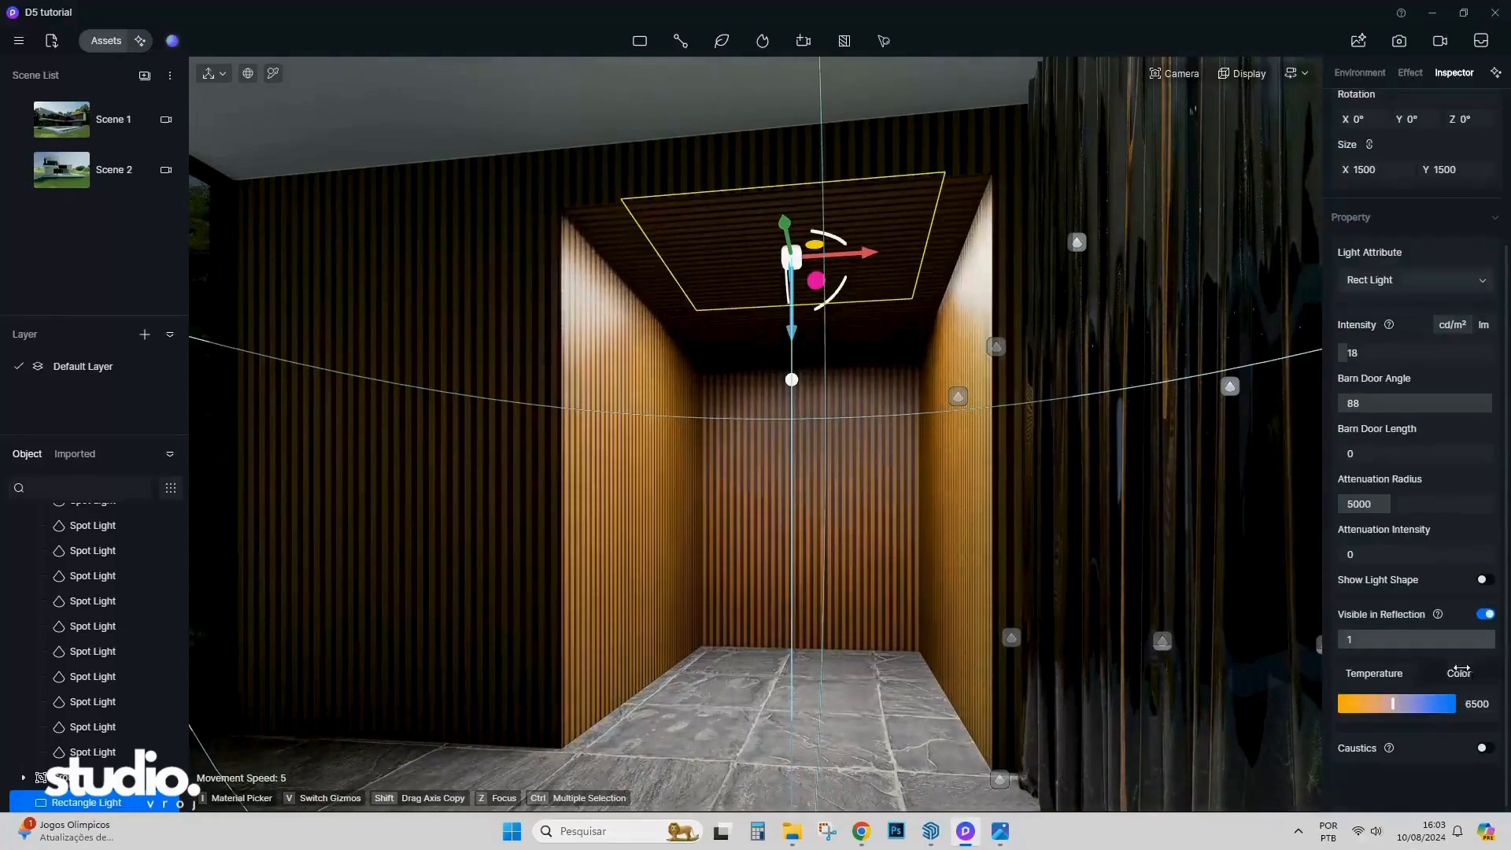
pyautogui.moveTo(1381, 704); pyautogui.dragTo(1362, 703)
pyautogui.moveTo(1045, 408); pyautogui.dragTo(900, 258, button='right')
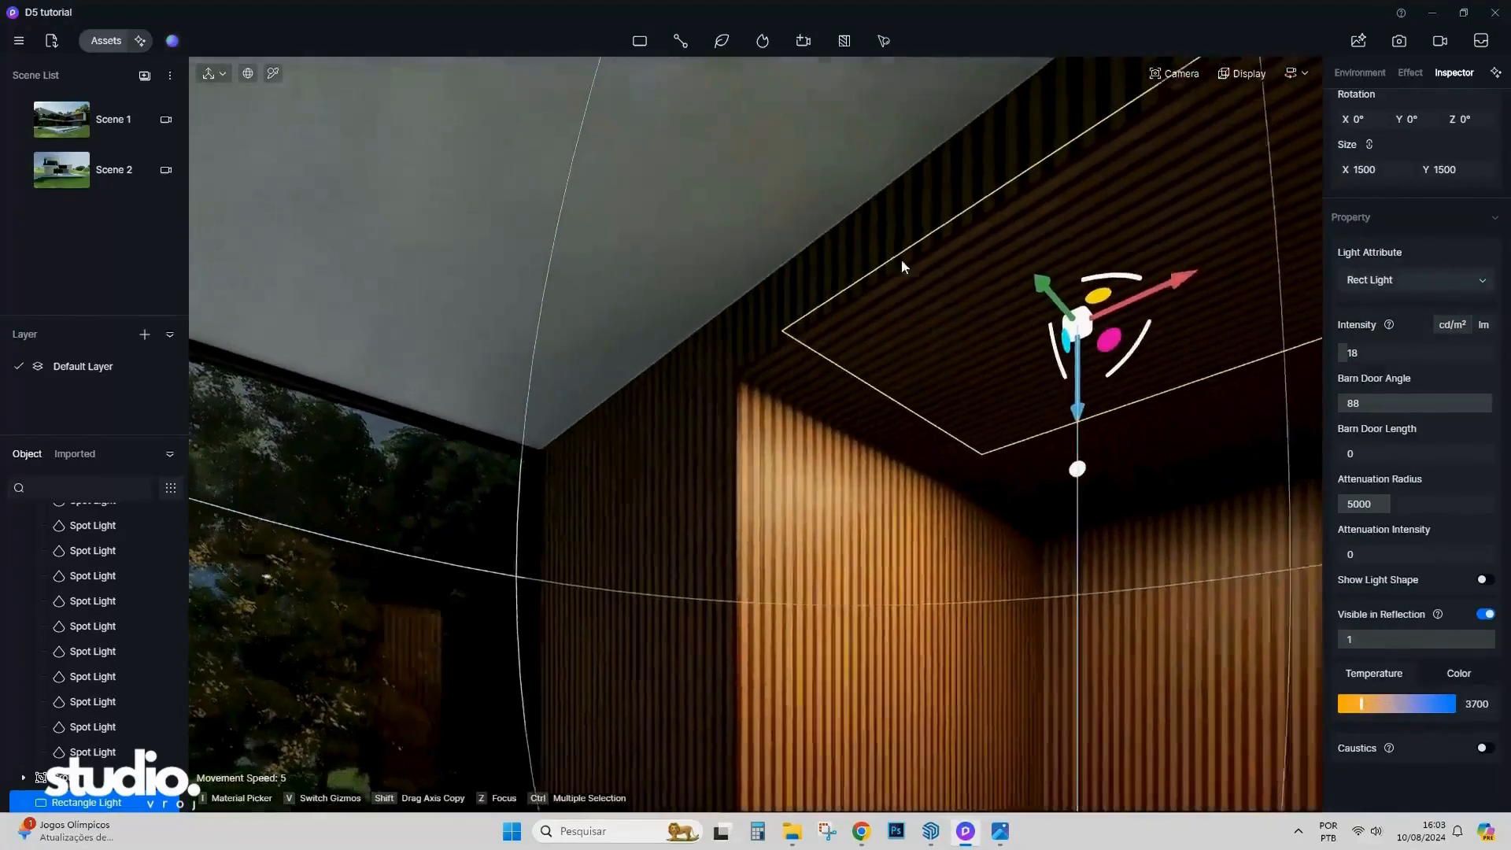
pyautogui.moveTo(1030, 309); pyautogui.dragTo(1066, 386)
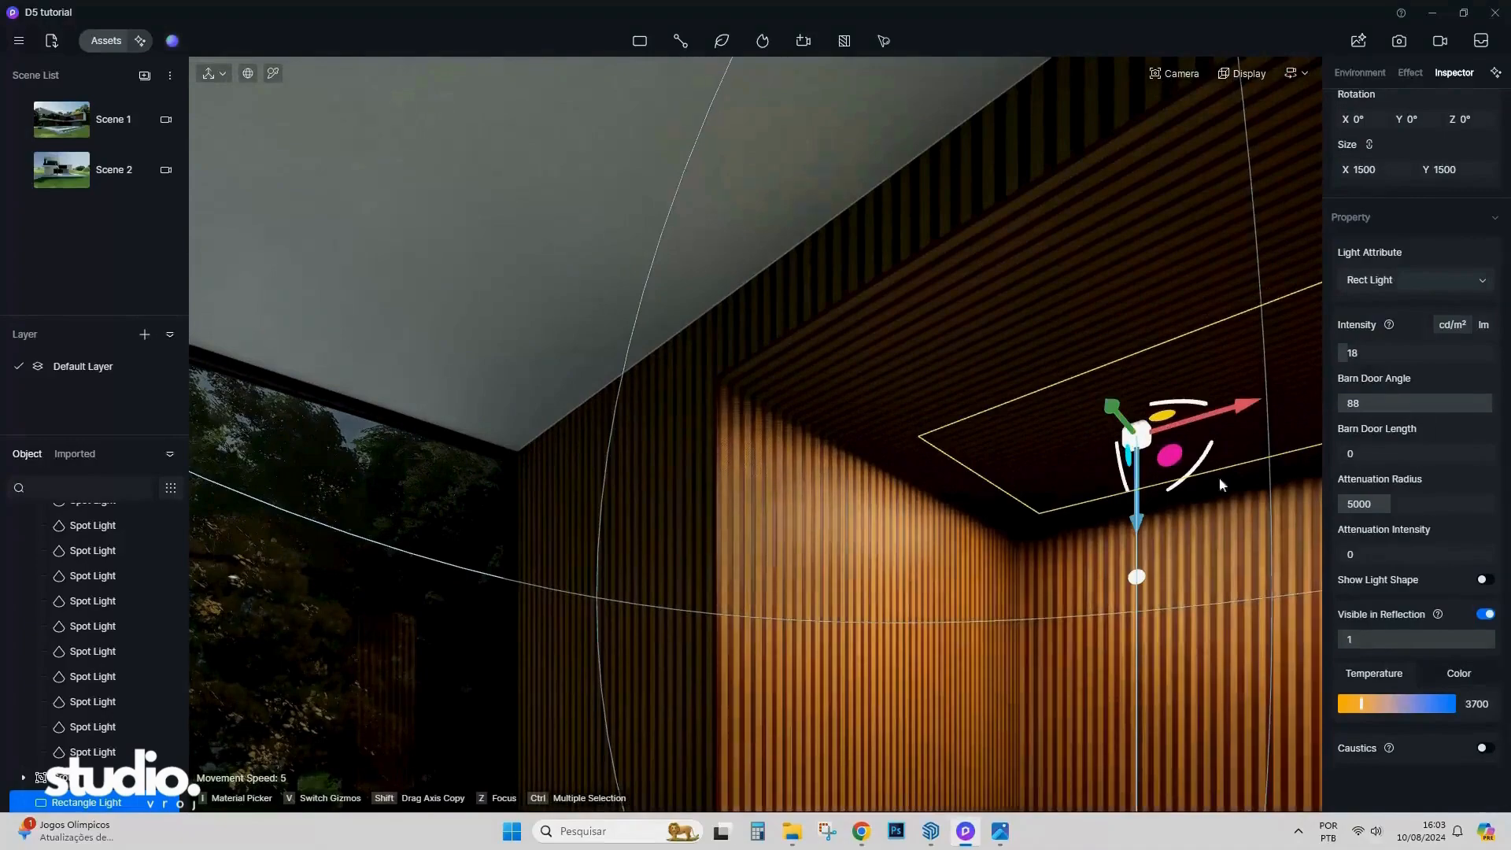
# In Scene 1, place Cycas revoluta 03 toward the planter's far end and Cycas revoluta 04 in front of it.
pyautogui.click(87, 119)
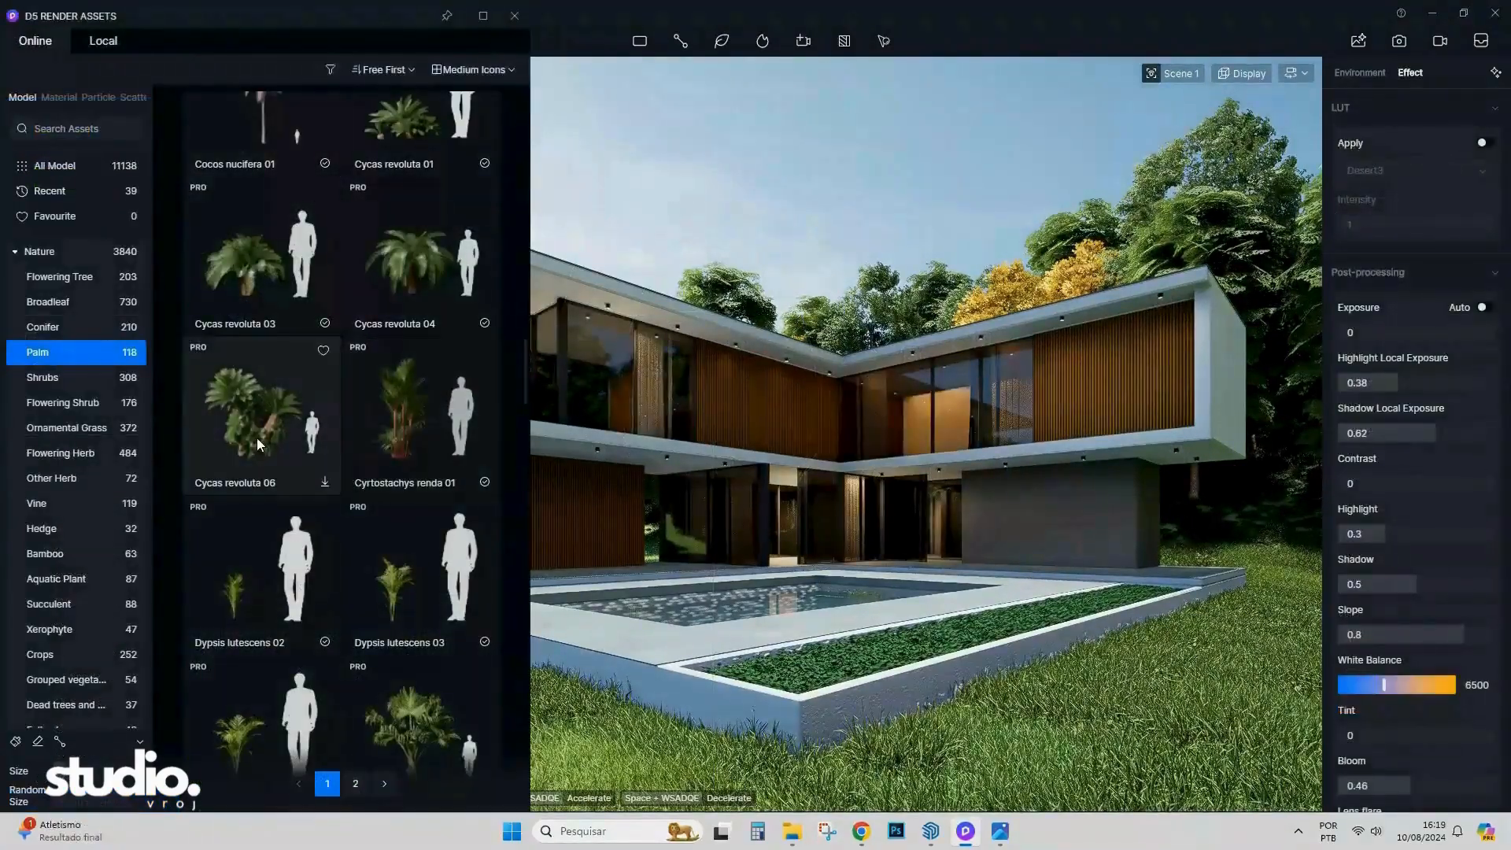
pyautogui.click(242, 277)
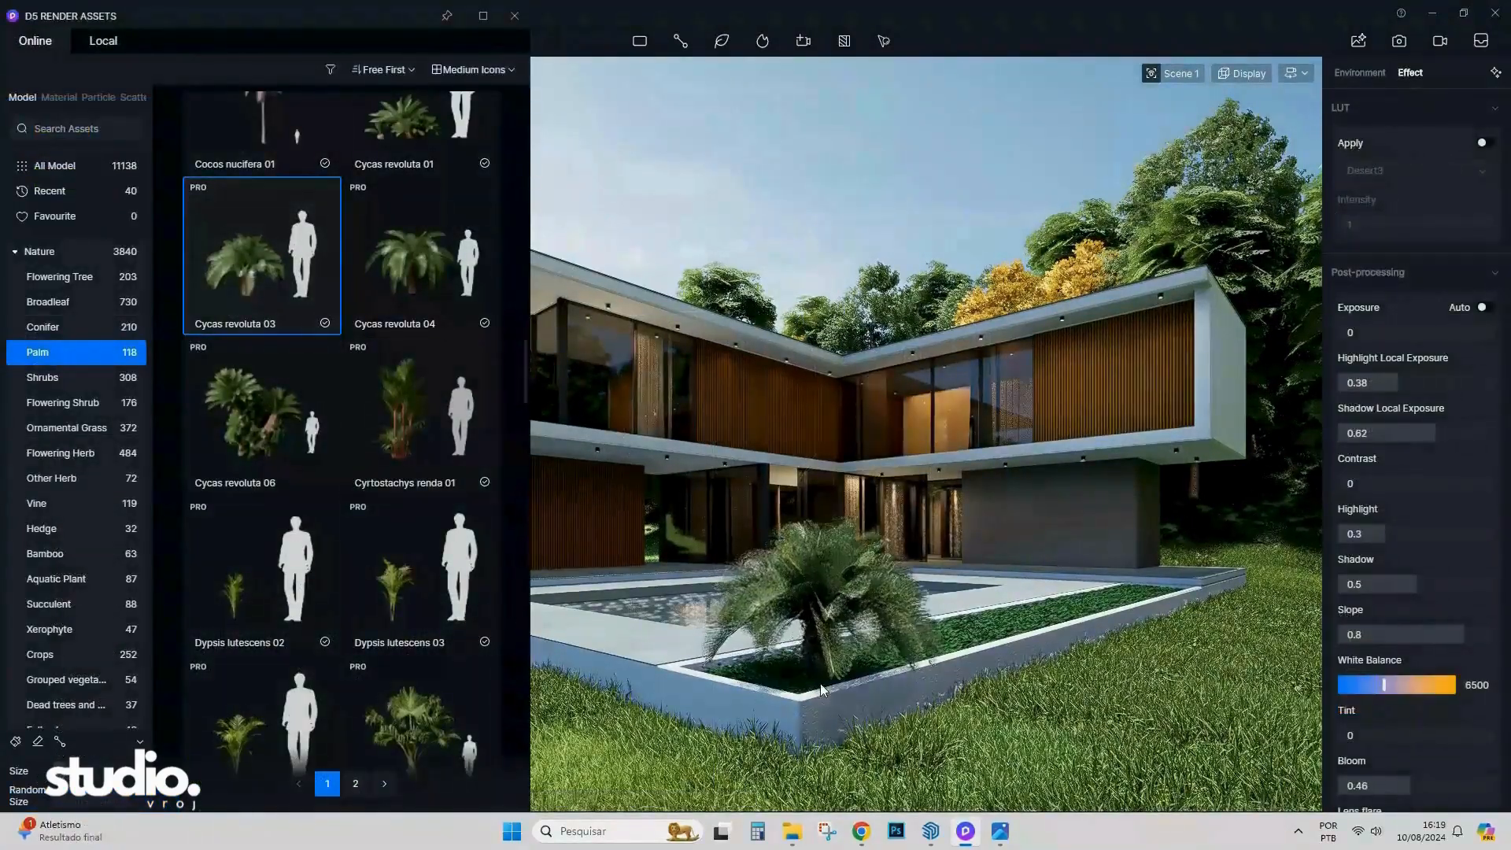
pyautogui.click(1121, 602)
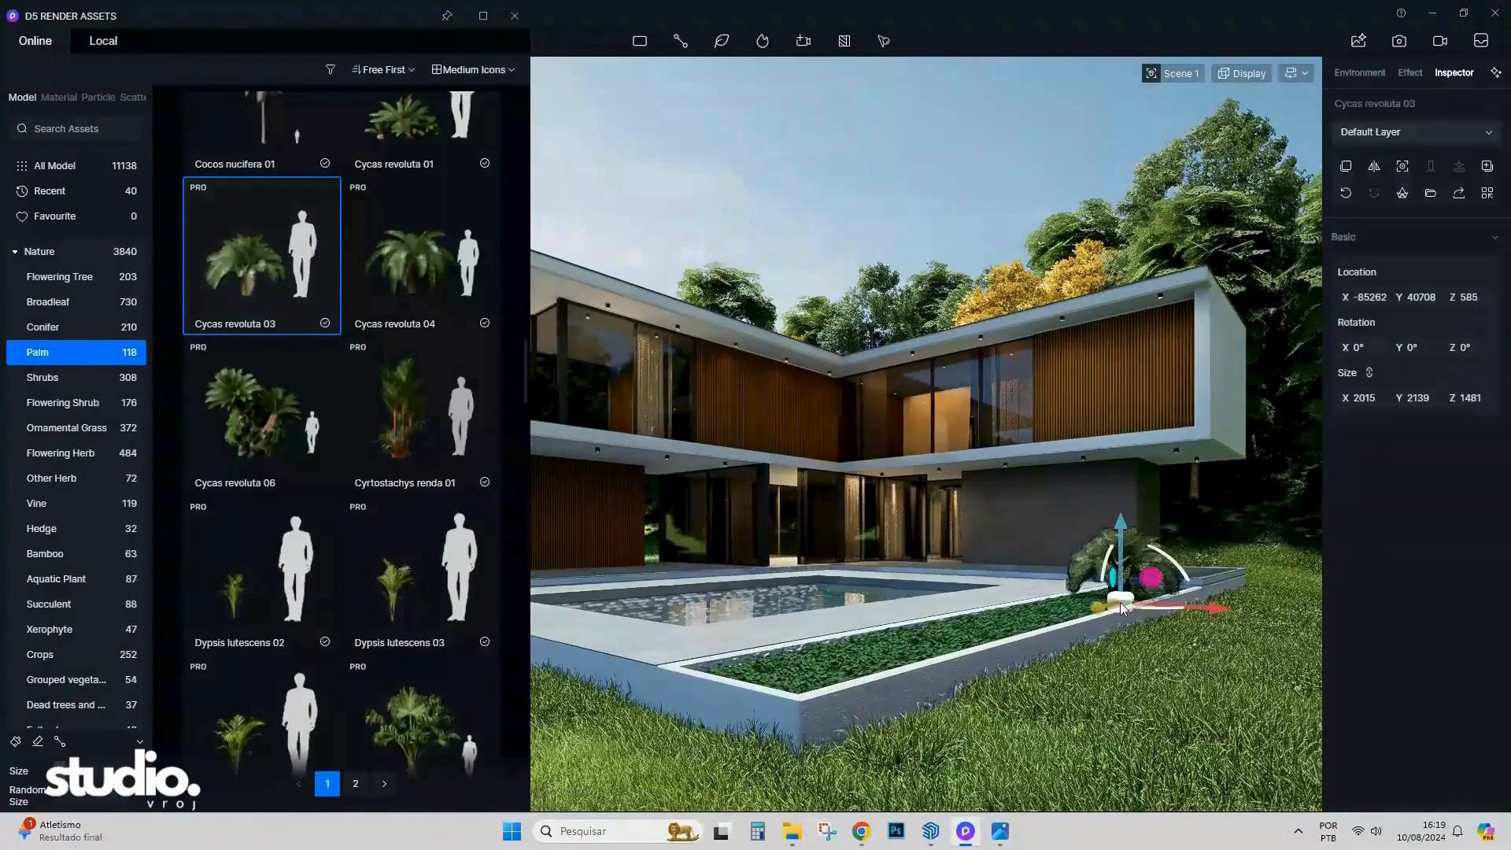
pyautogui.click(425, 323)
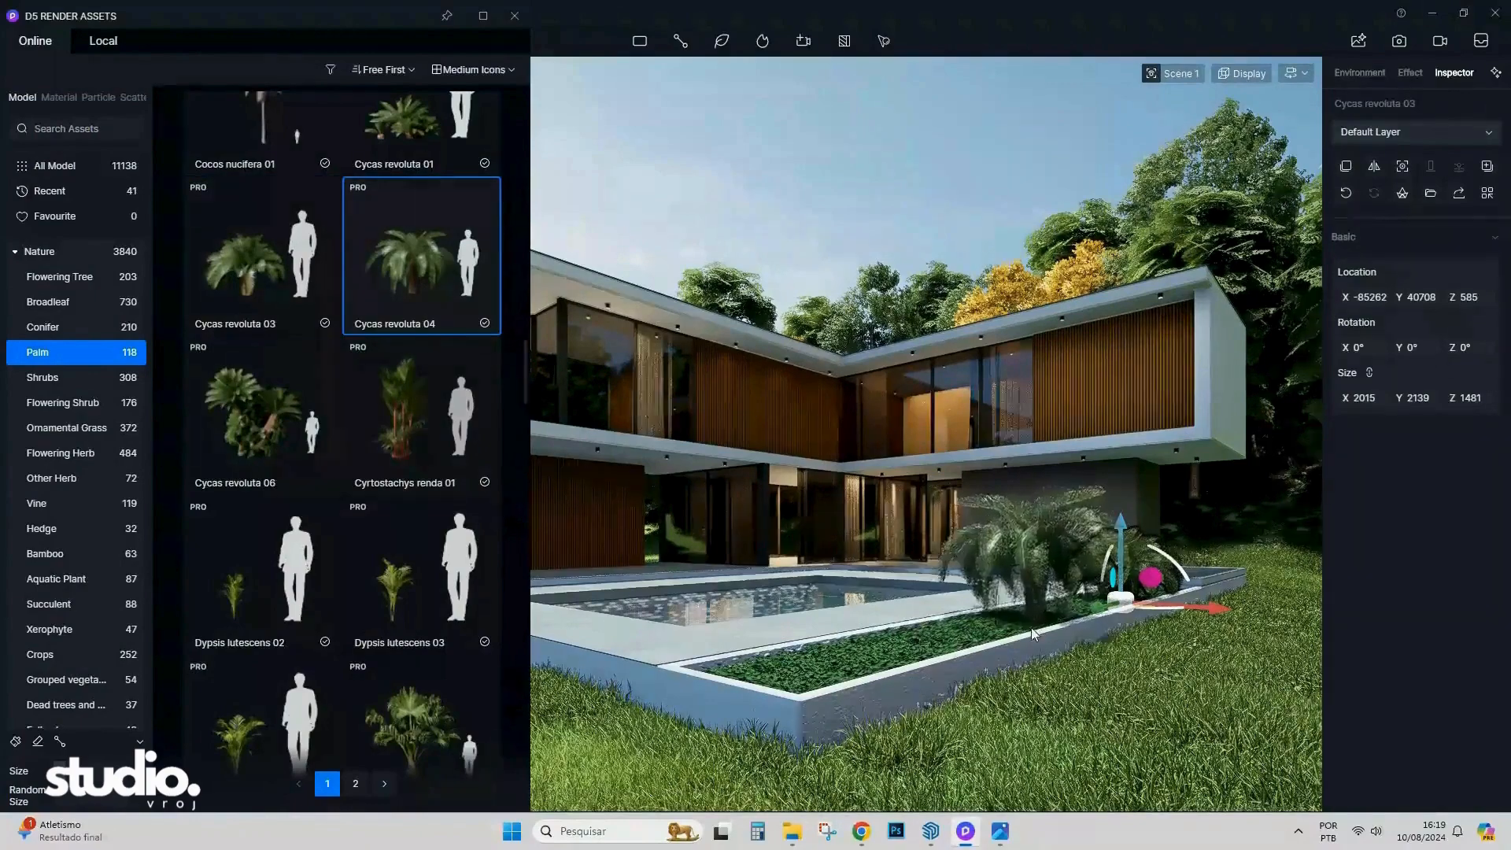
pyautogui.click(1027, 629)
# Place two Cycas revoluta 02 palms from the Palm assets, one along the planter and one at its front corner.
pyautogui.scroll(-10, 340, 502)
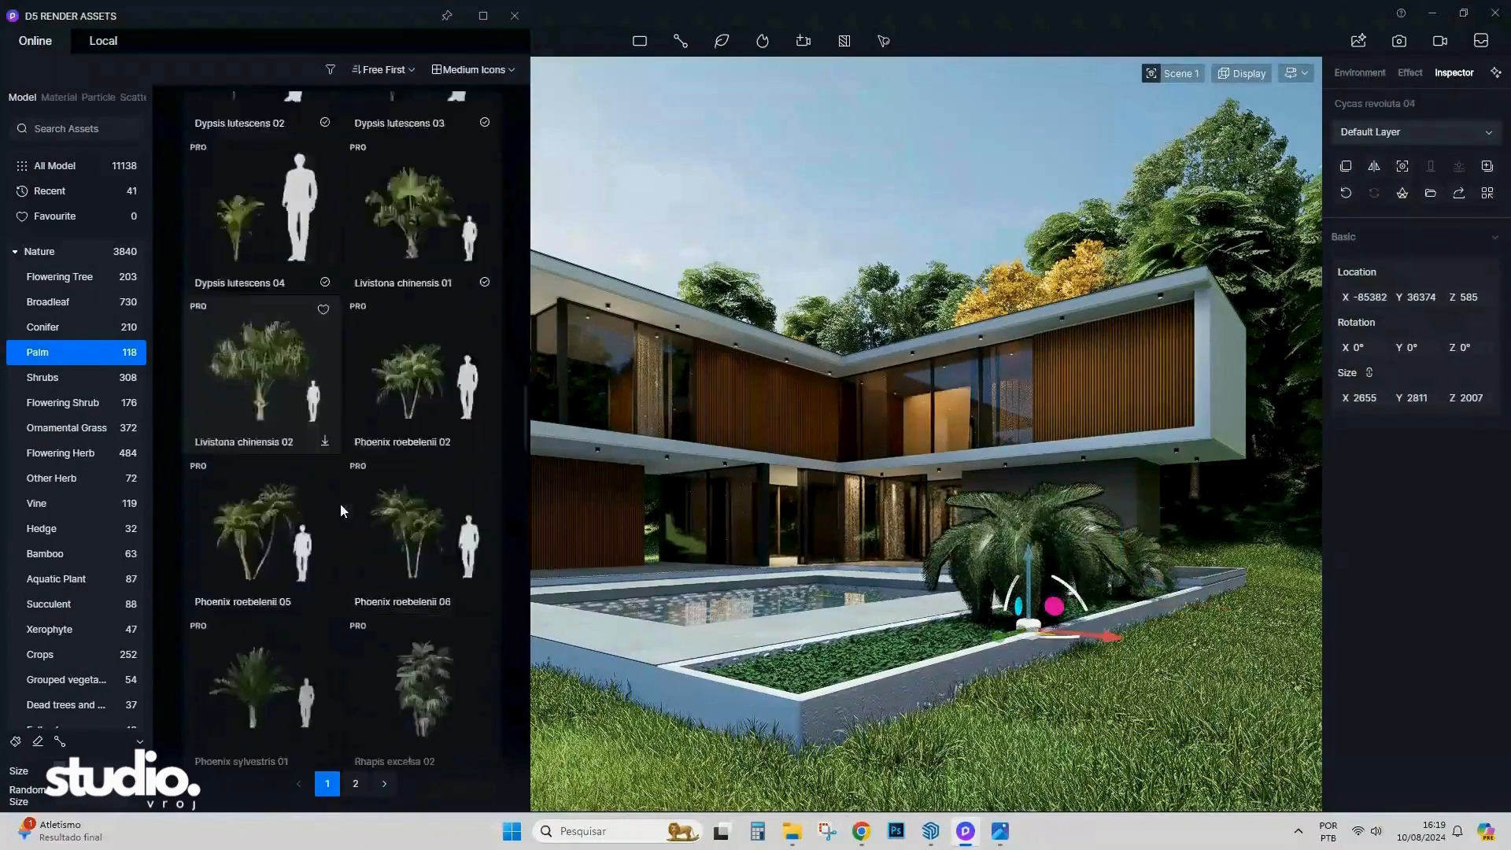
pyautogui.scroll(-10, 340, 503)
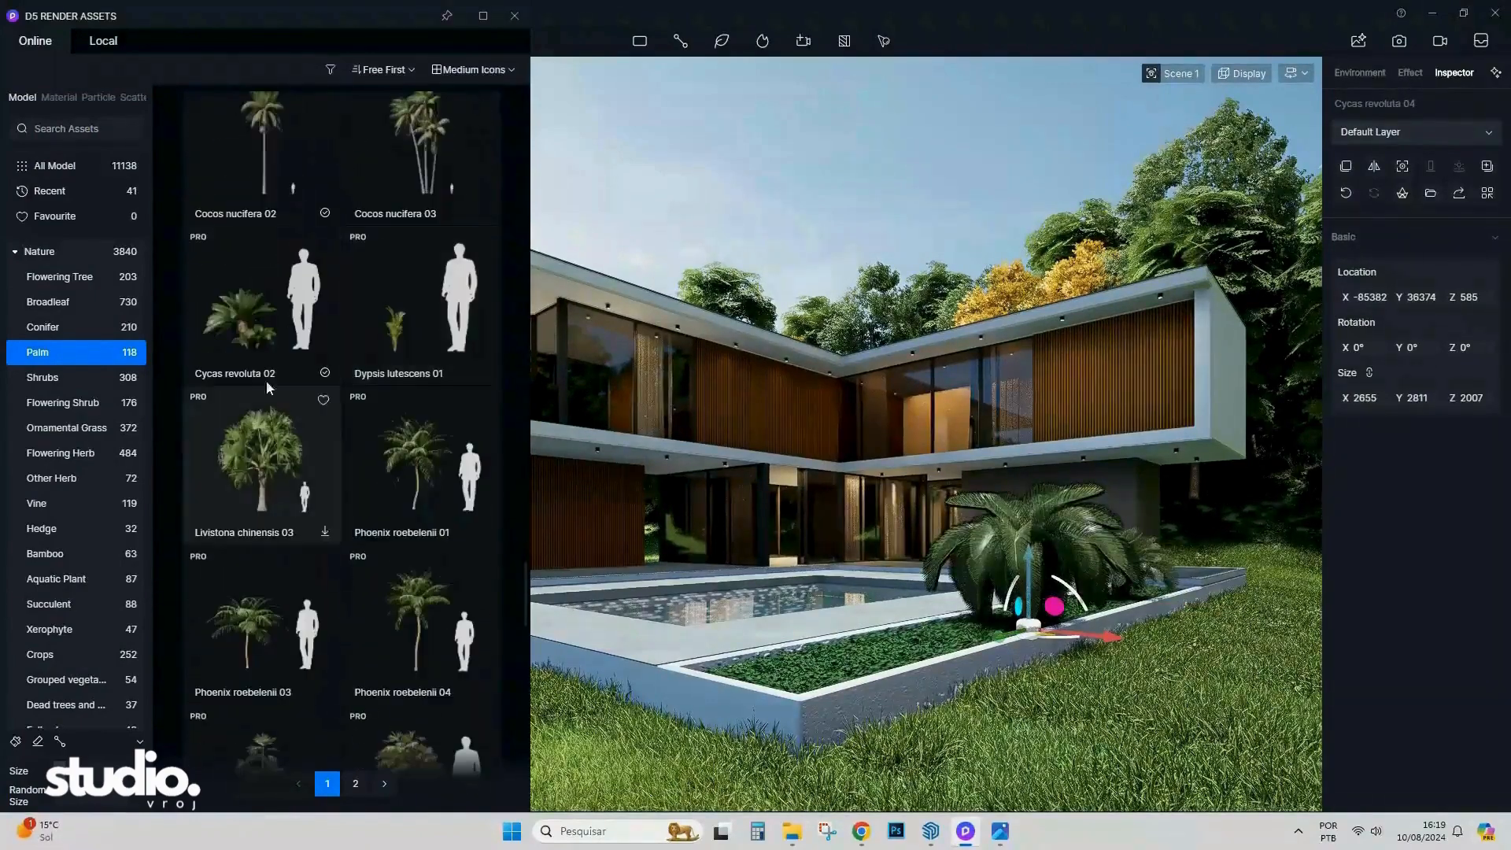
pyautogui.click(250, 346)
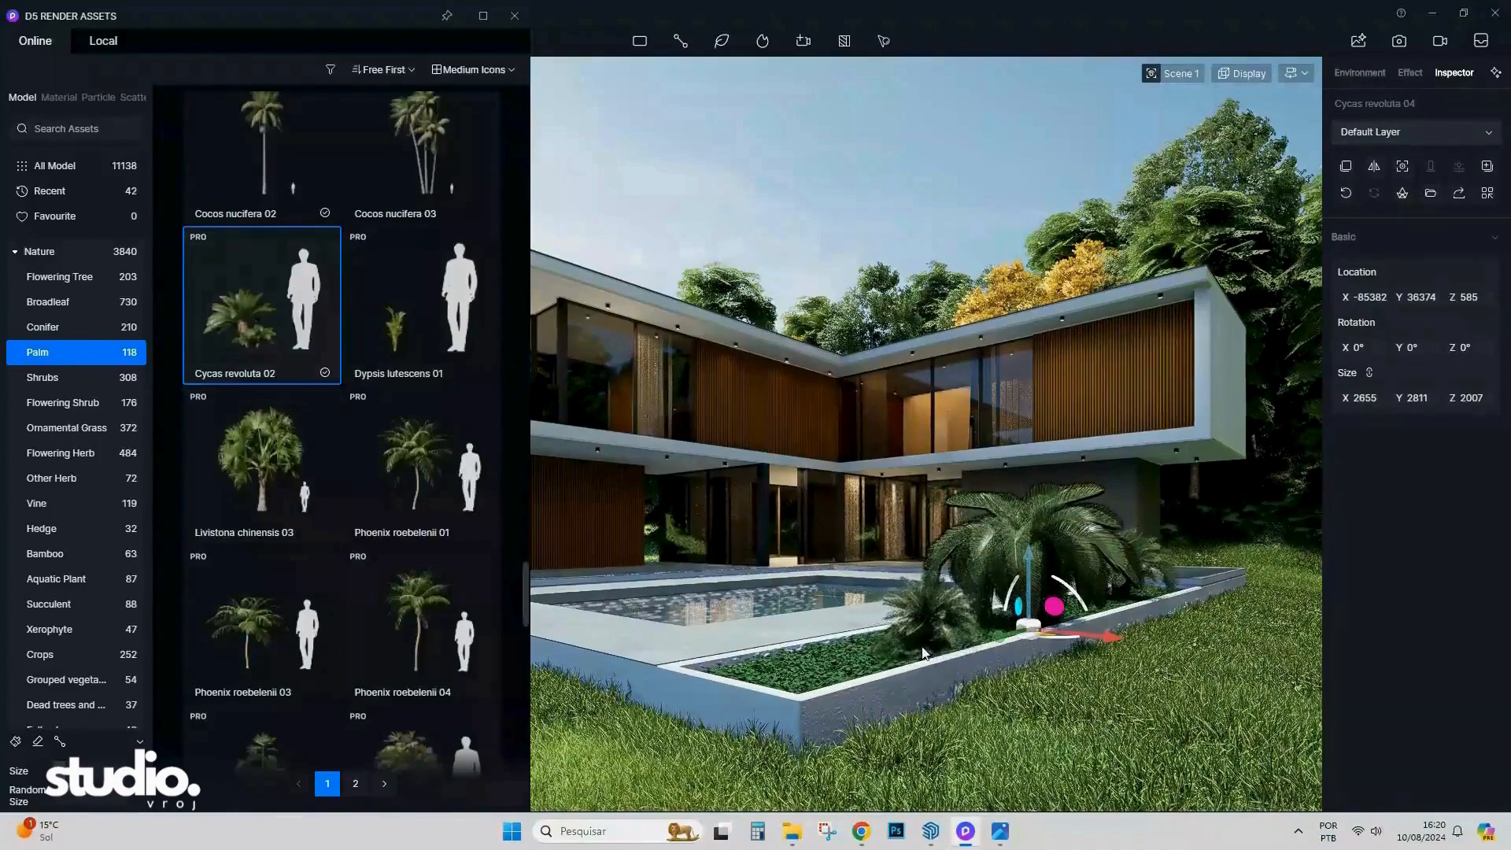
pyautogui.click(890, 671)
pyautogui.click(771, 683)
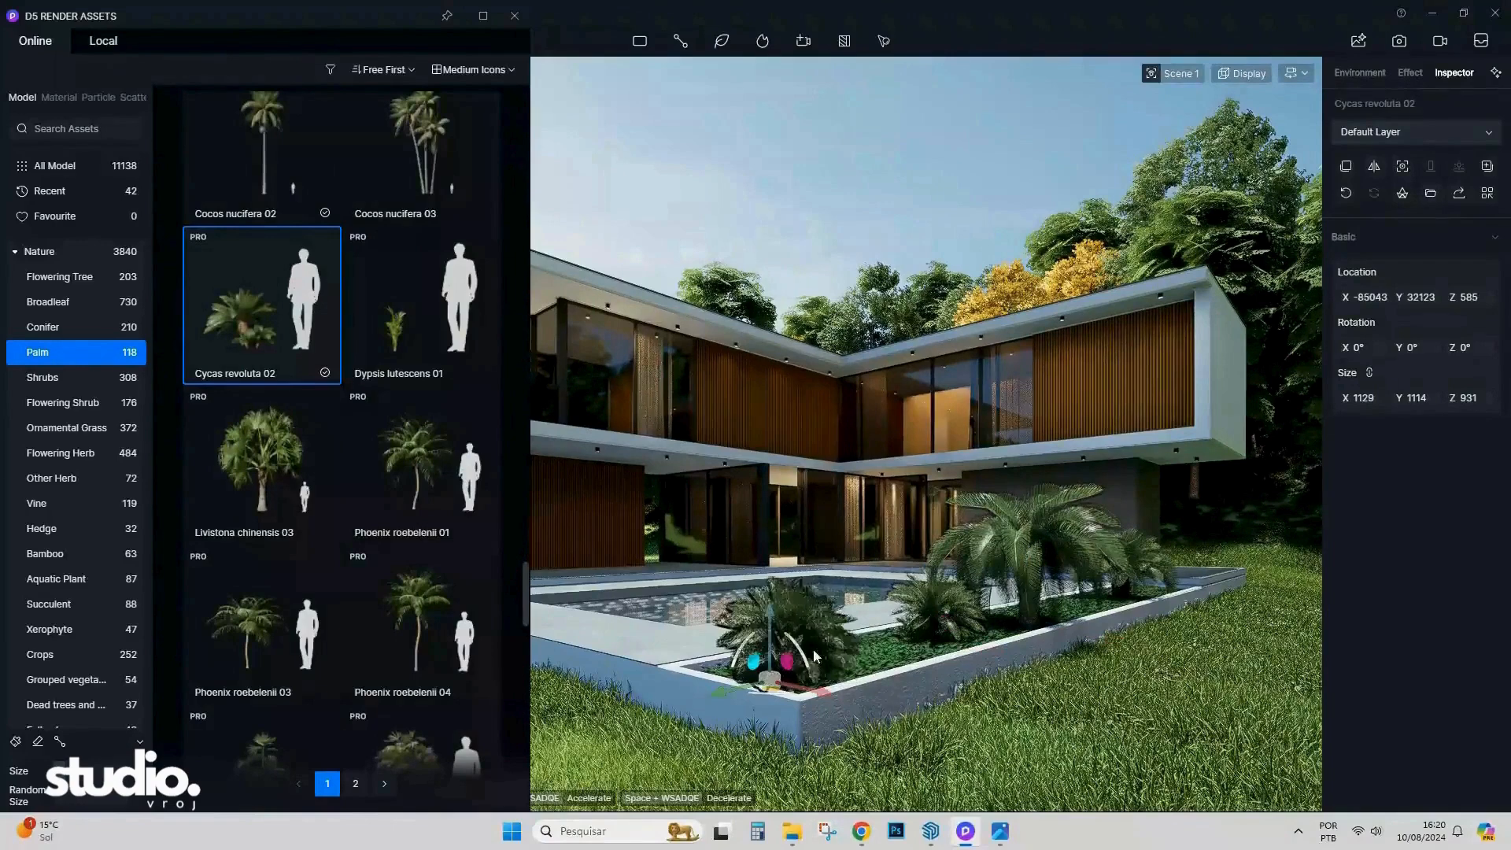
# Mirror the Cycas revoluta 02 at the planter's front corner and shift it to X -85220.
pyautogui.press('Escape')
pyautogui.click(775, 634)
pyautogui.click(1373, 169)
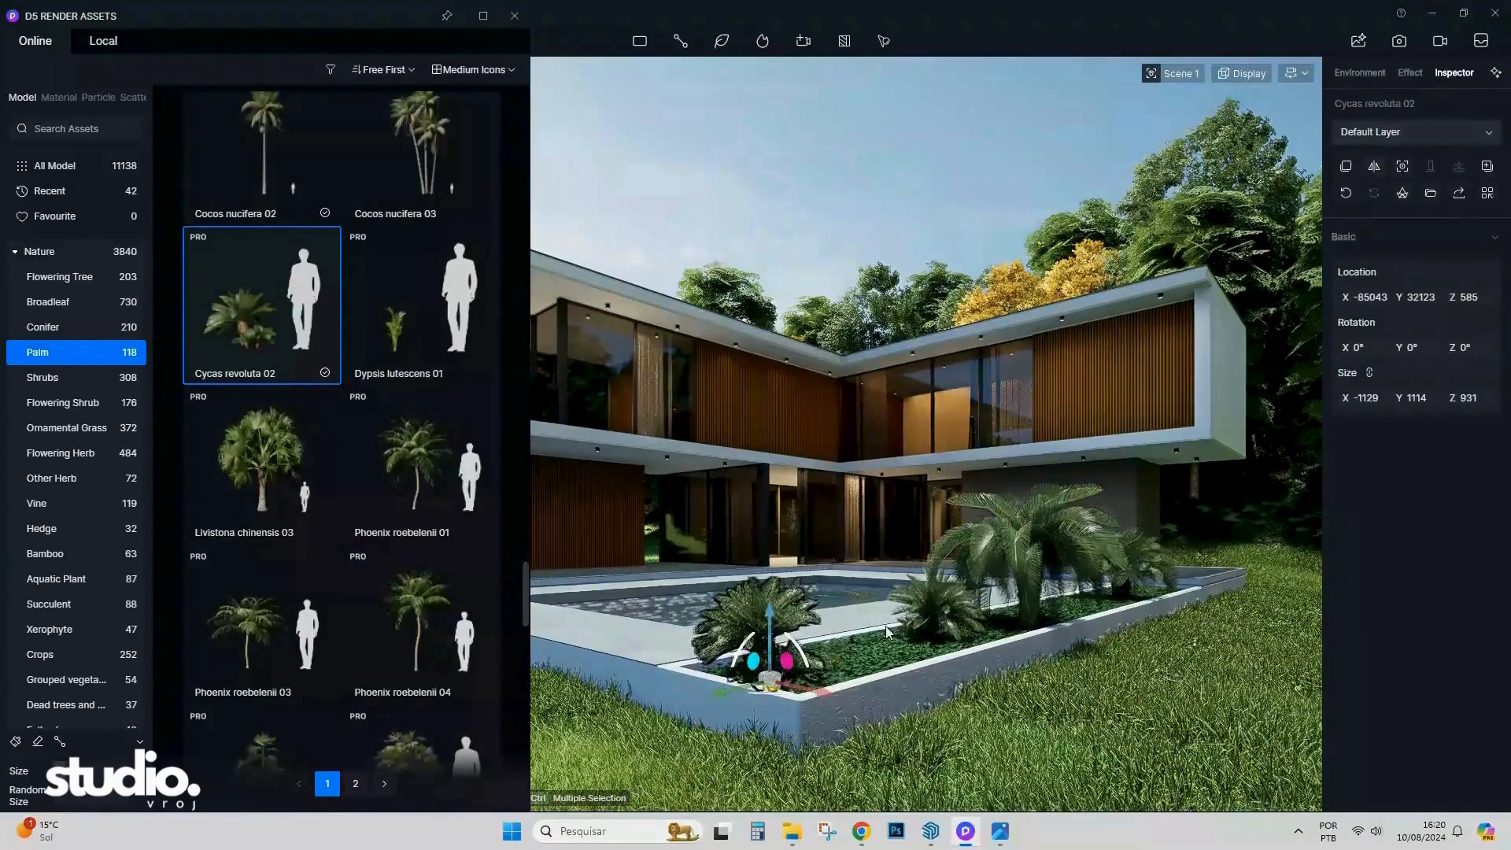
pyautogui.moveTo(822, 692); pyautogui.dragTo(840, 697)
# Rotate the mirrored front palm to 319° about Z and scale it to about 954 × 941 × 786.
pyautogui.moveTo(1465, 348); pyautogui.dragTo(1492, 352)
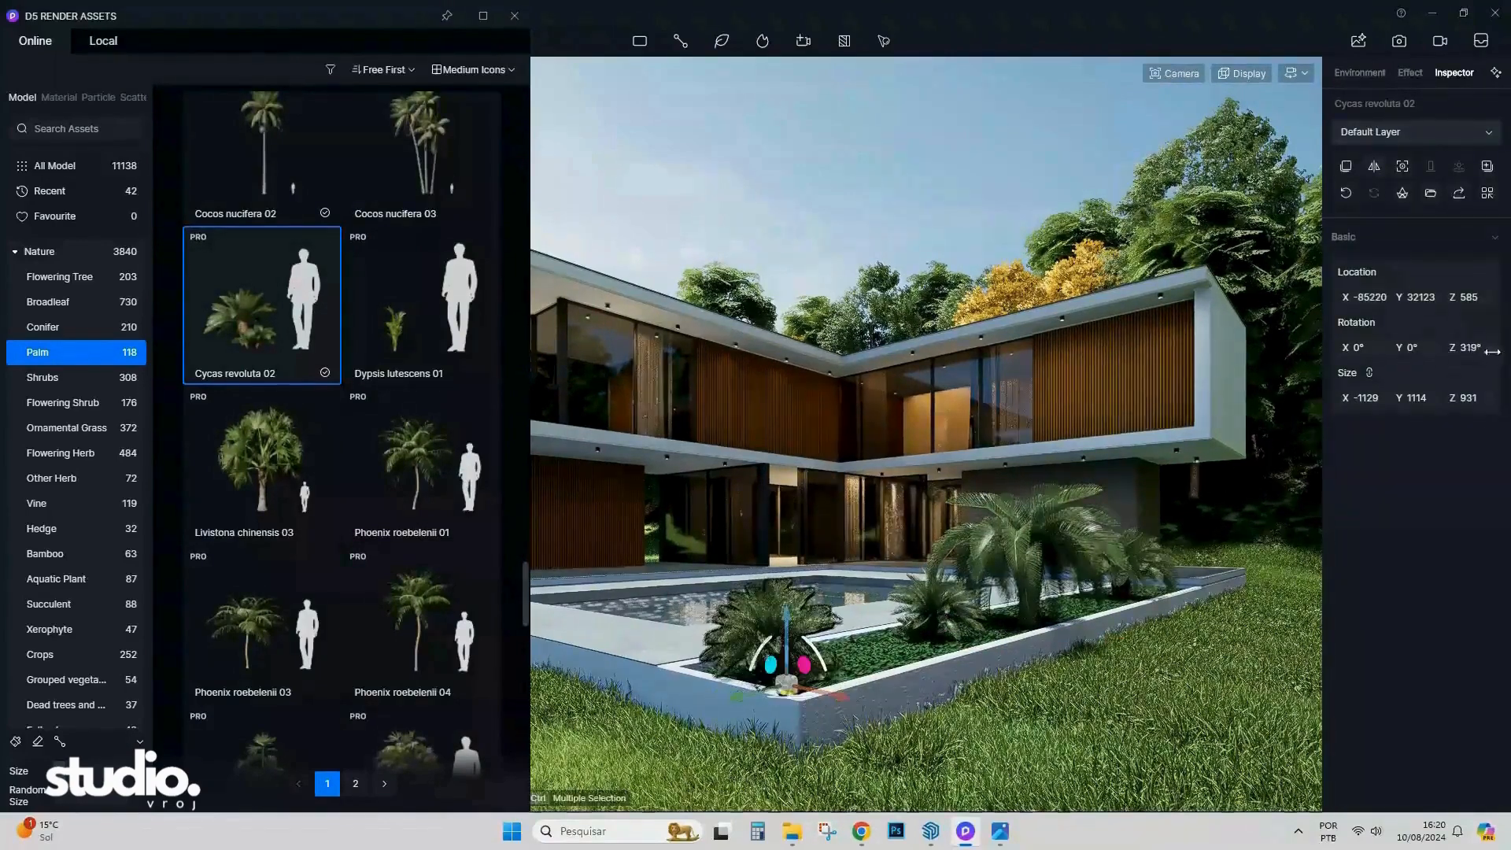
pyautogui.moveTo(1452, 399); pyautogui.dragTo(1046, 613)
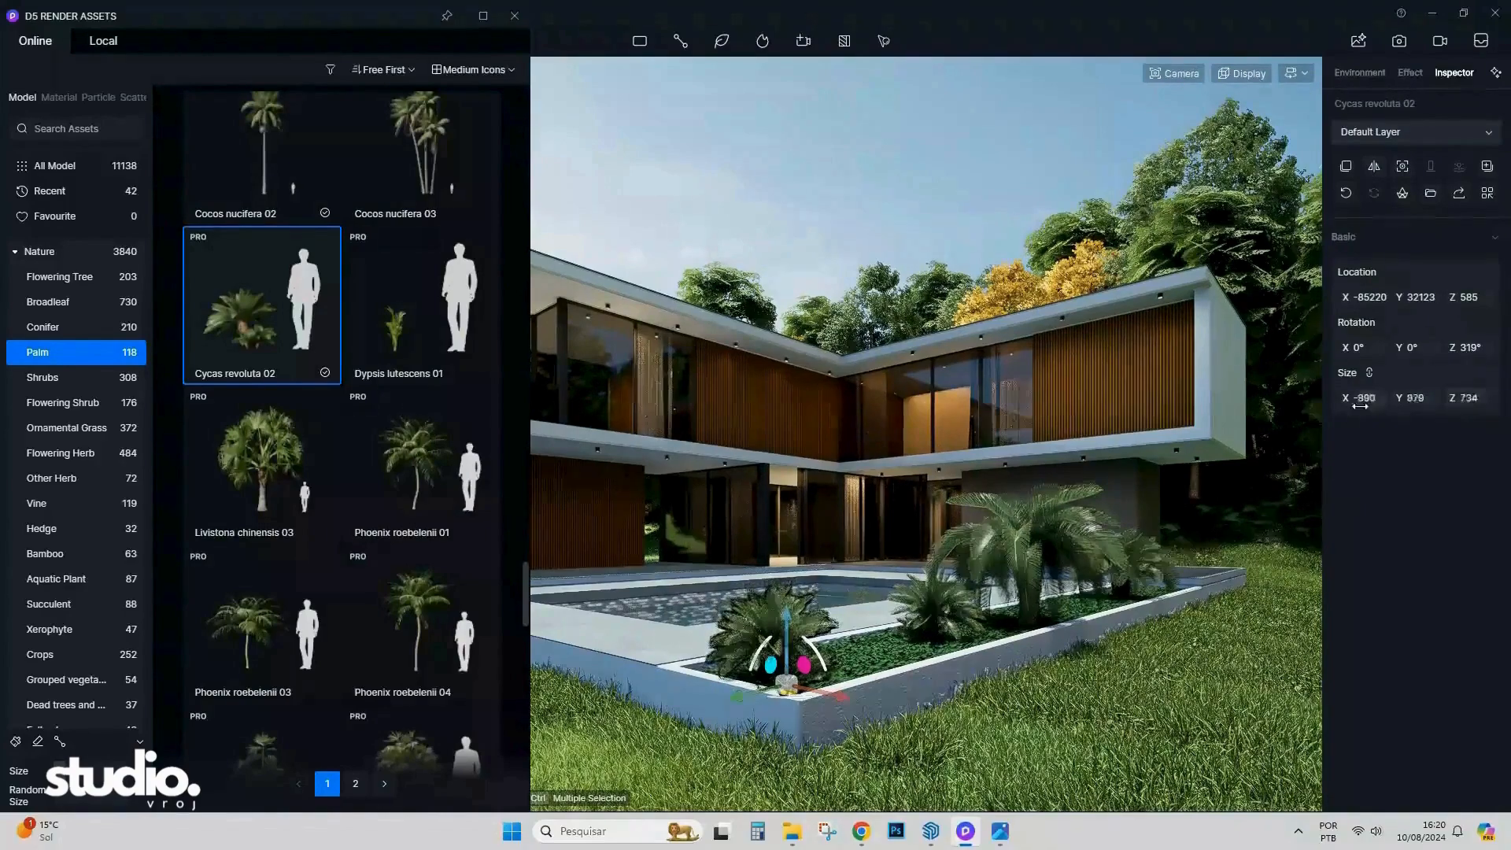
pyautogui.moveTo(1360, 405); pyautogui.dragTo(1409, 417)
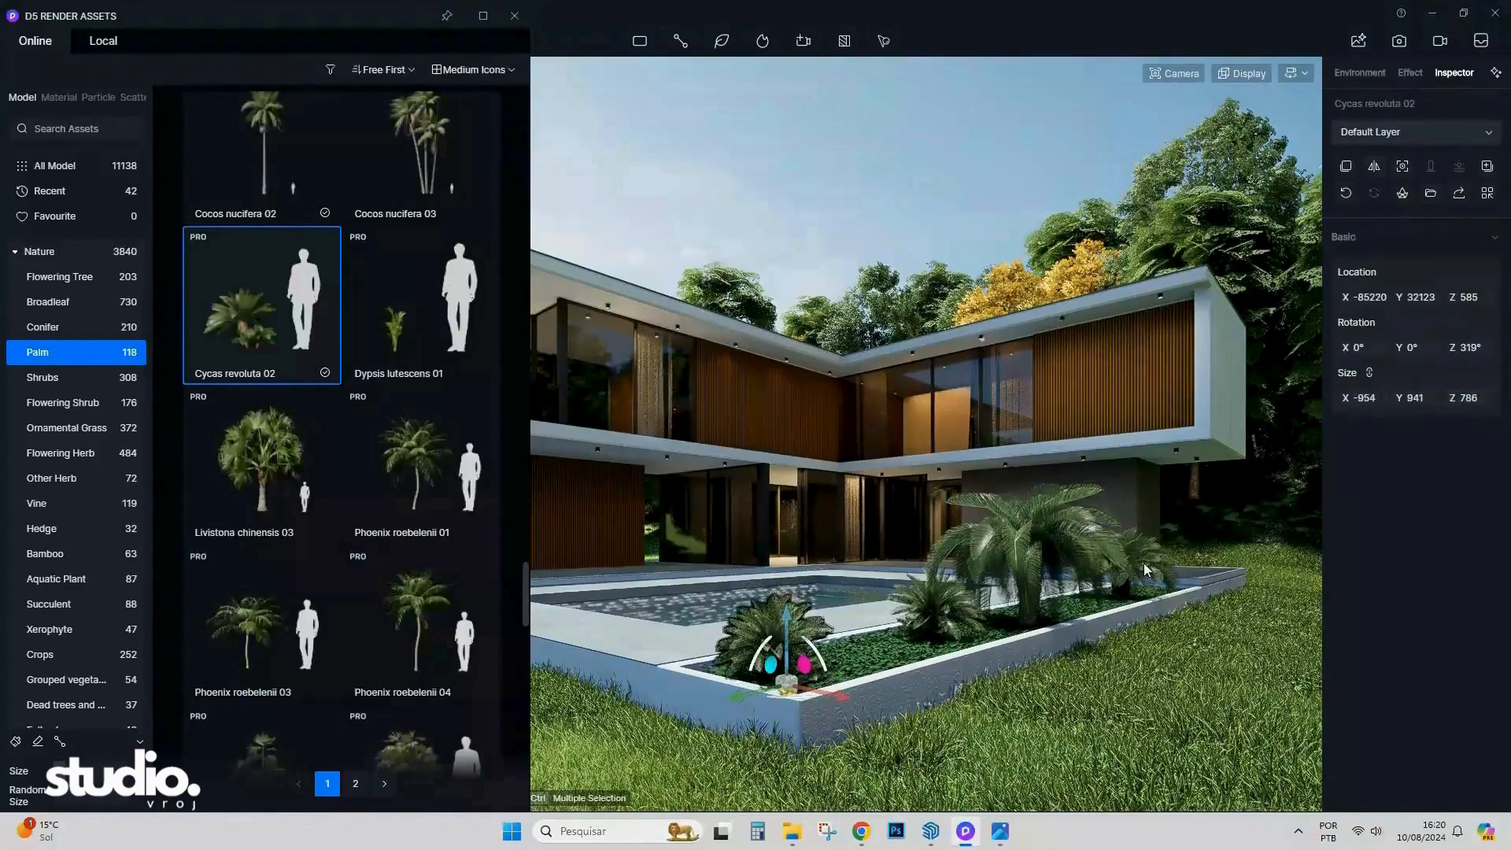
# Move the Cycas revoluta 04 toward the planter's far end to Y 37169 and reduce its size.
pyautogui.click(1144, 564)
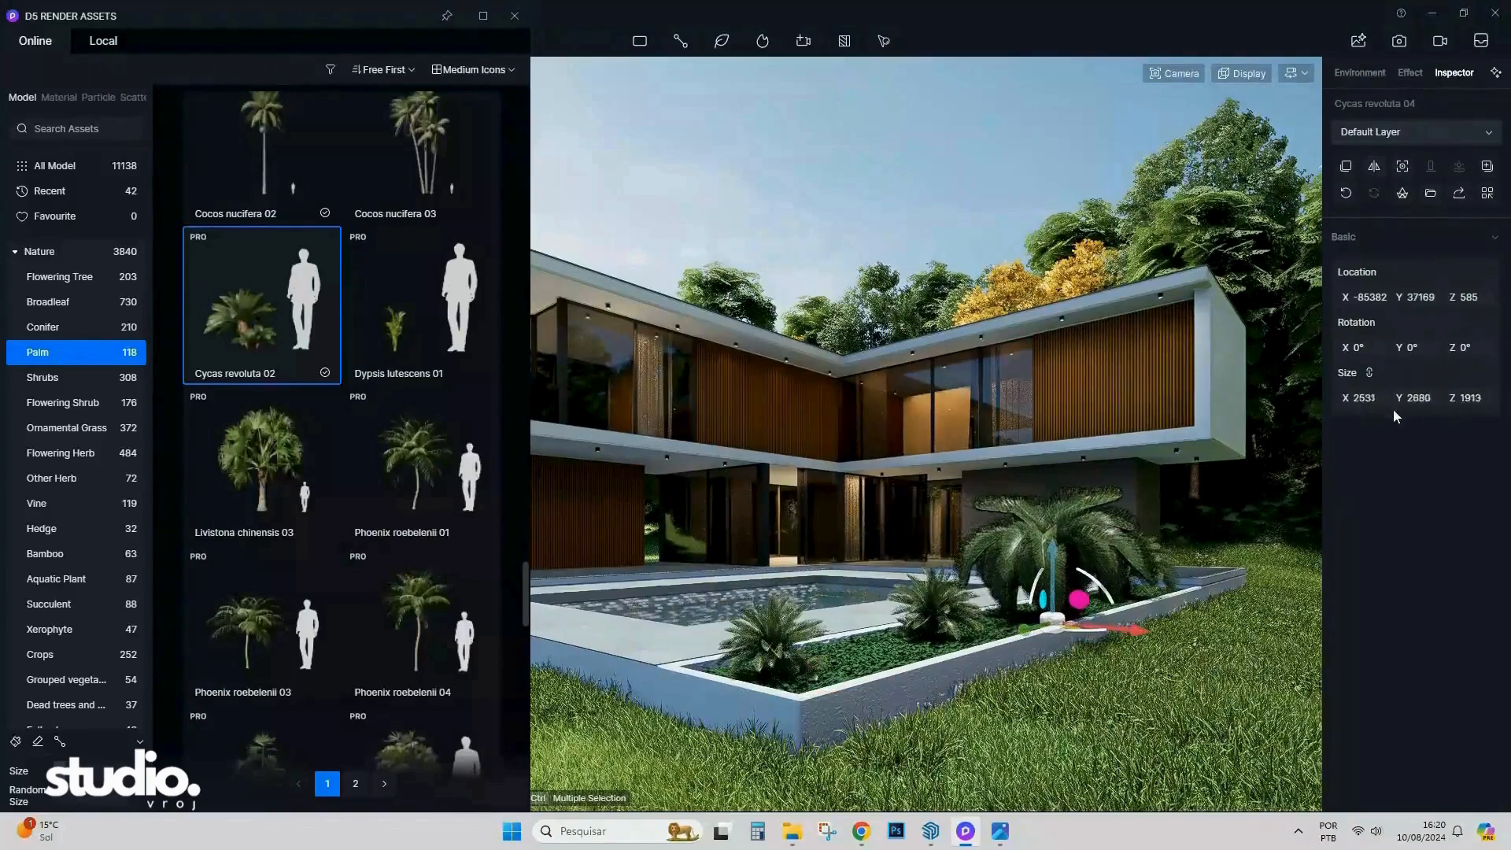
pyautogui.moveTo(1393, 408); pyautogui.dragTo(1179, 511)
# Move the mirrored Cycas revoluta 02 back along the planter beside the large palm, to about Y 36357, and deselect it.
pyautogui.click(779, 665)
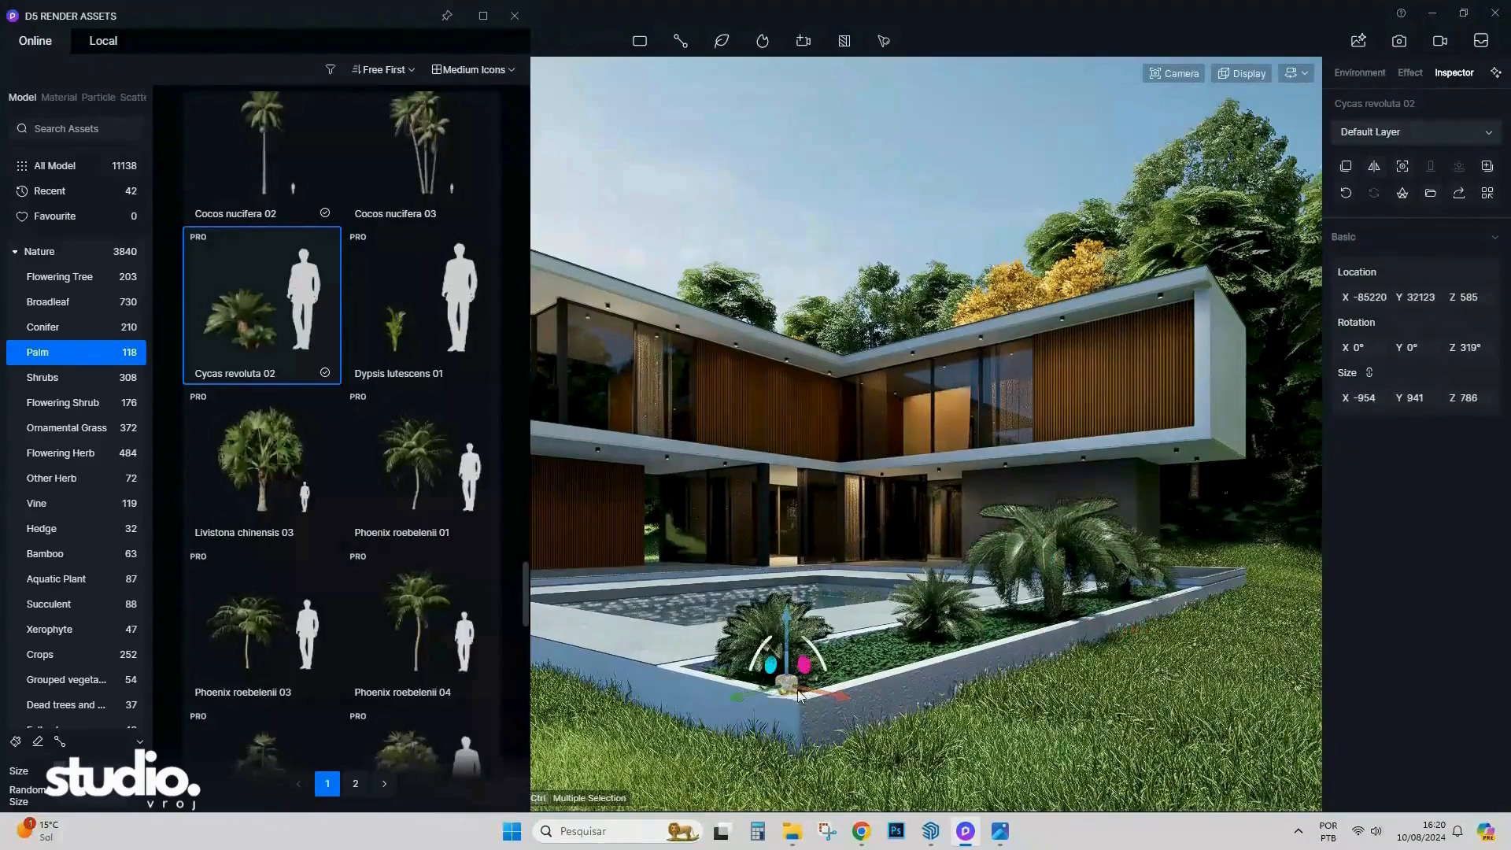
pyautogui.moveTo(798, 694); pyautogui.dragTo(990, 649)
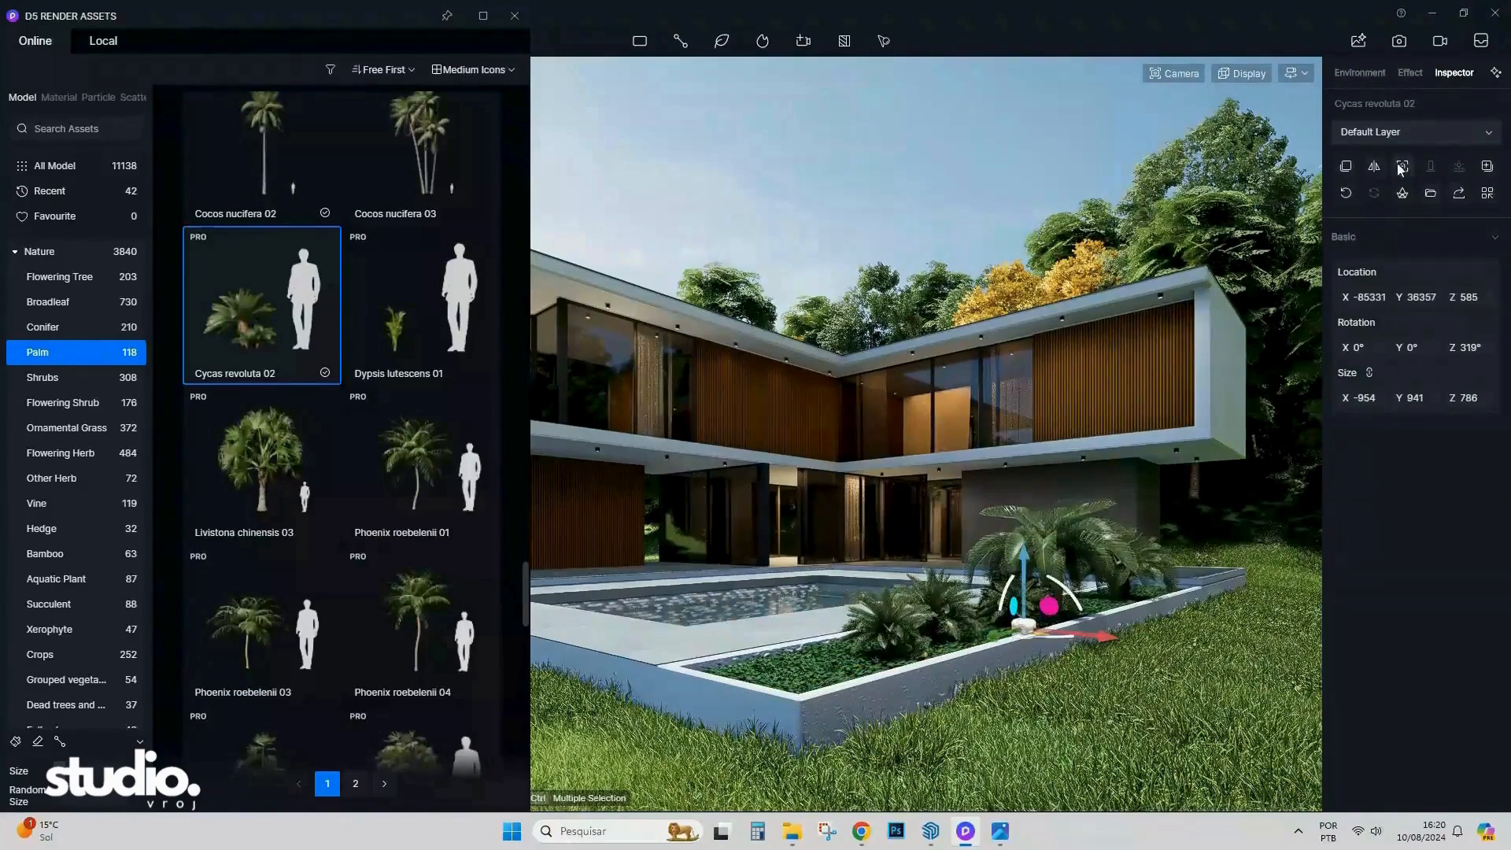
pyautogui.click(1182, 666)
pyautogui.click(1070, 168)
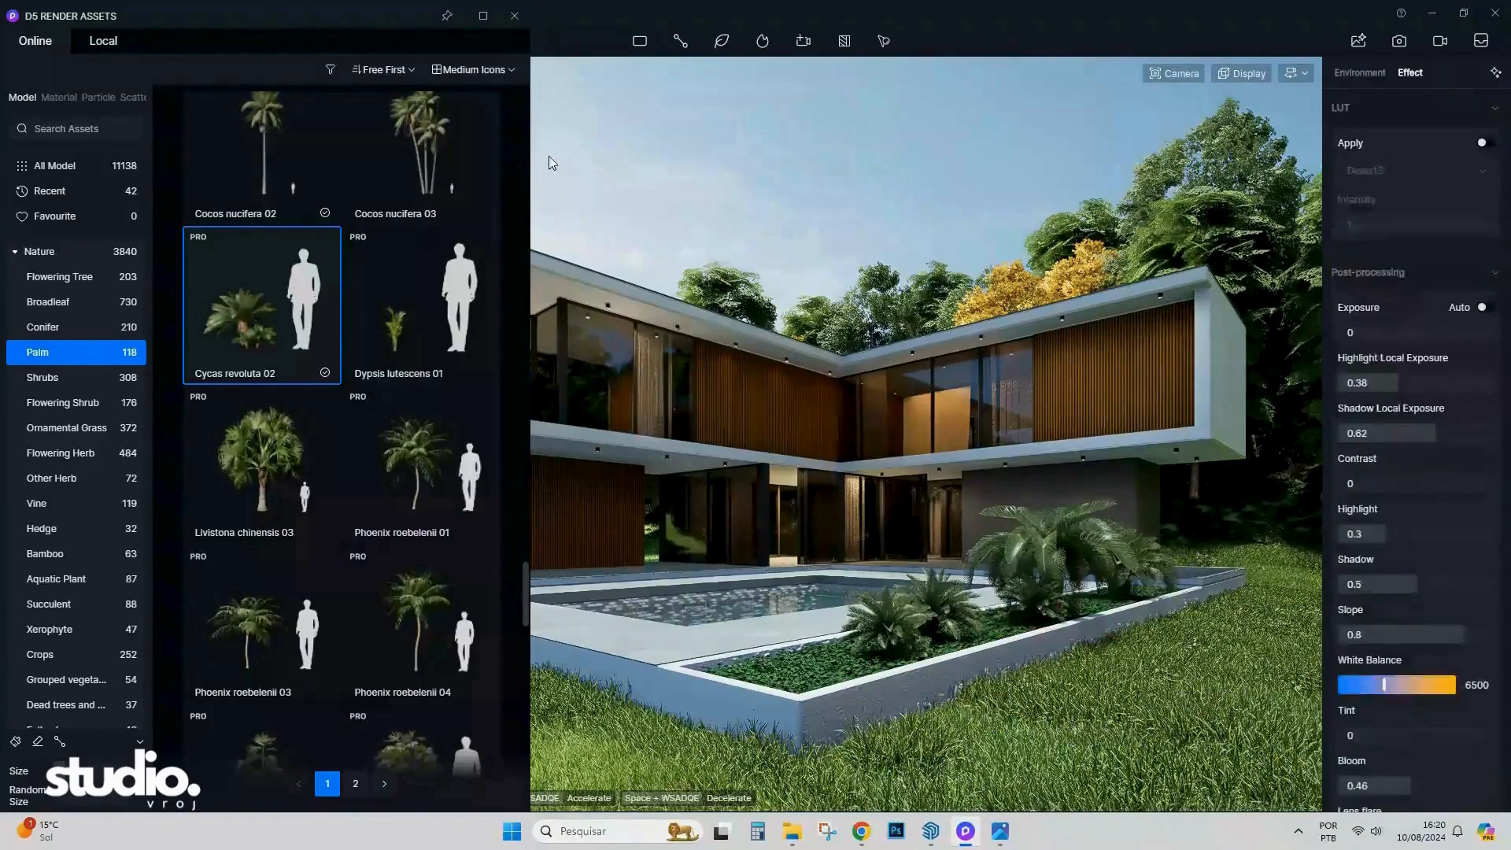
# Rearrange the planter's two large palms, moving Cycas revoluta 04 to about Y 41297 and Cycas revoluta 03 to about Y 39039.
pyautogui.scroll(-7, 359, 494)
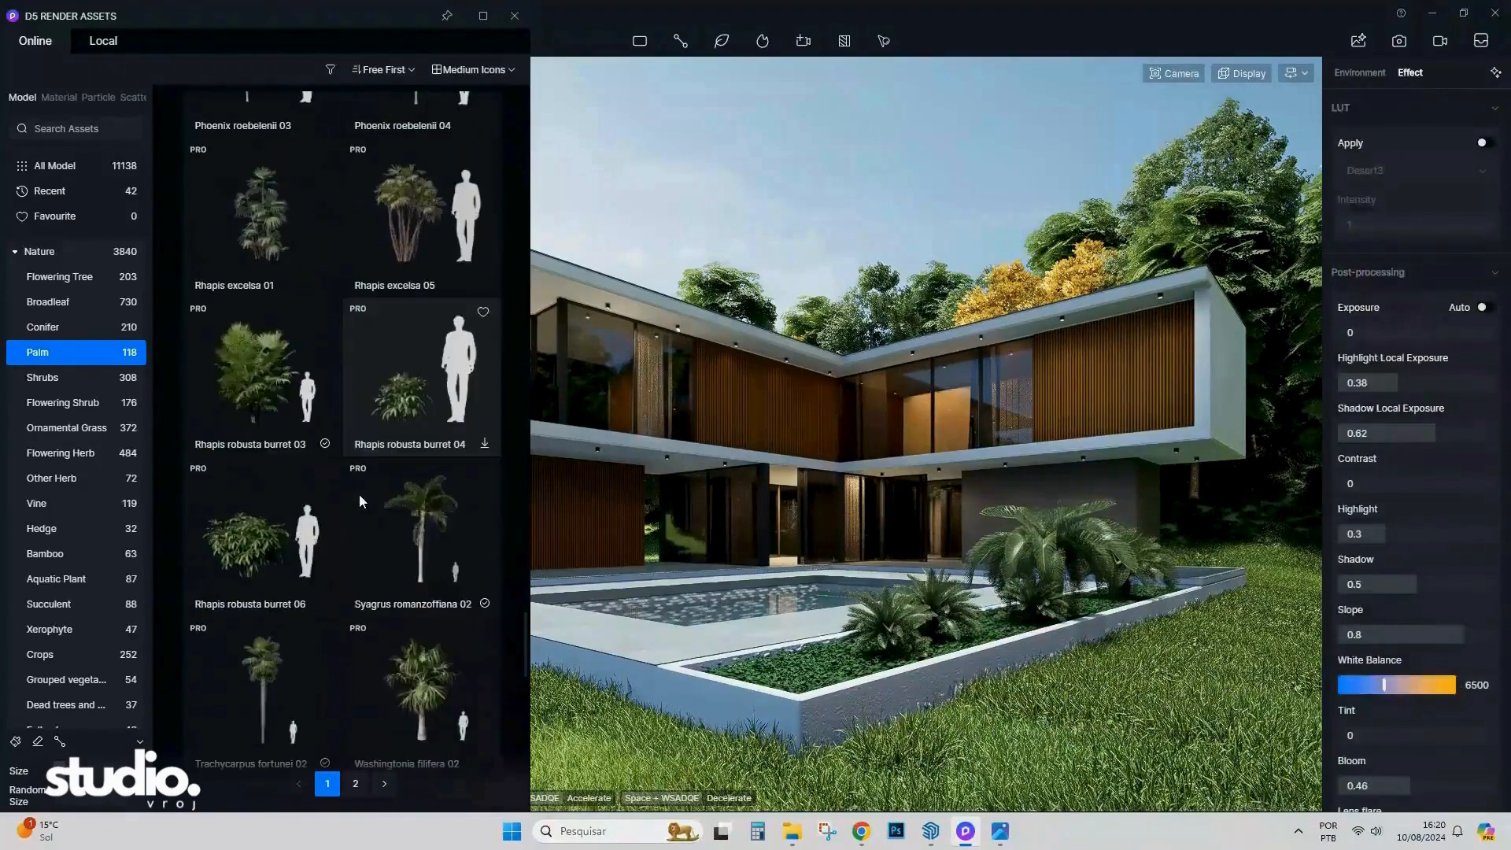
pyautogui.click(1122, 596)
pyautogui.click(1122, 594)
pyautogui.click(1125, 583)
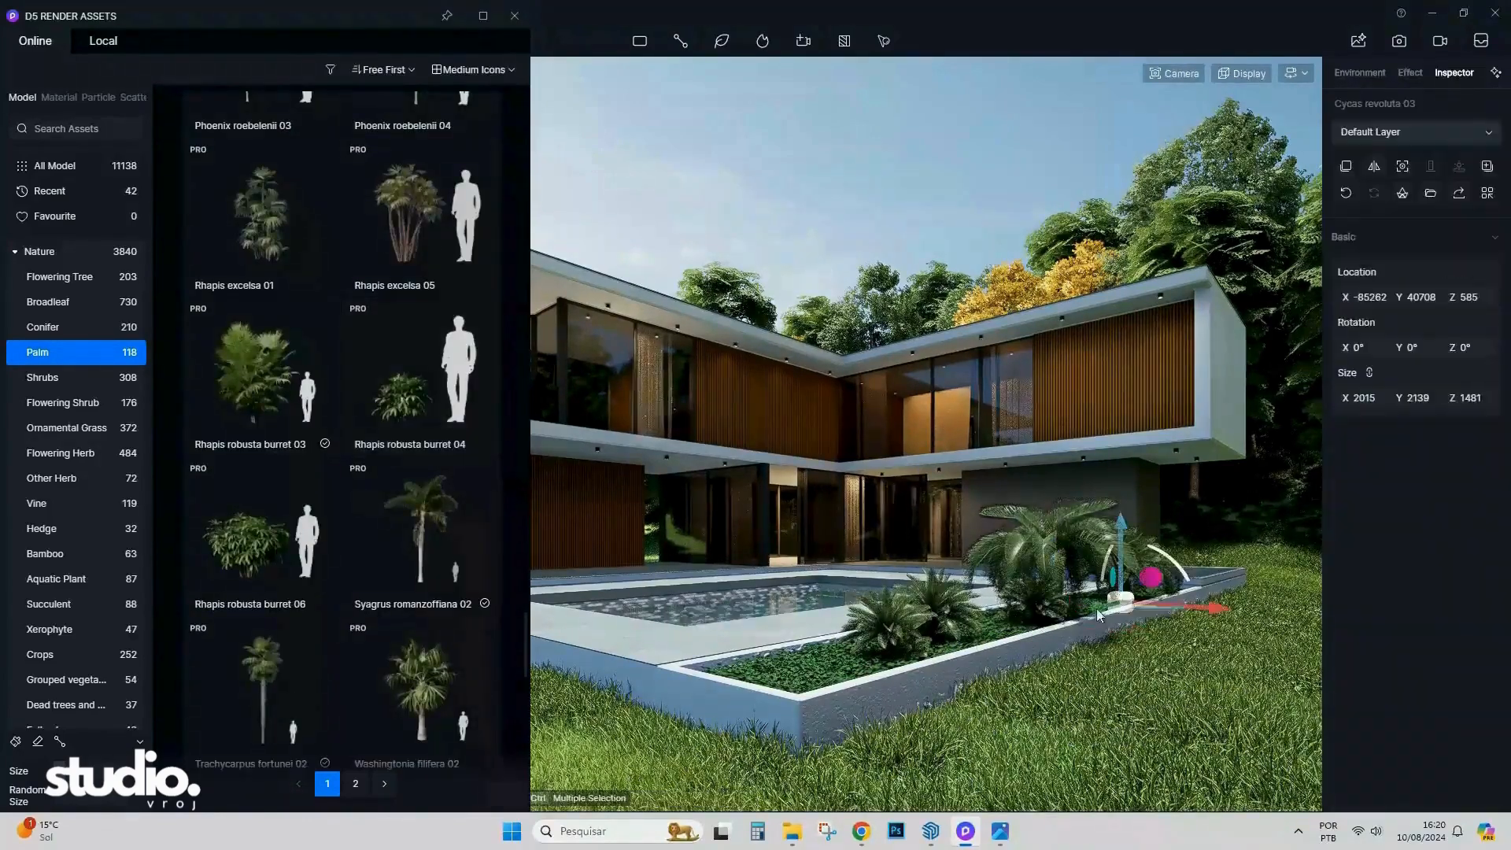
pyautogui.moveTo(1130, 601); pyautogui.dragTo(820, 678)
pyautogui.click(1064, 551)
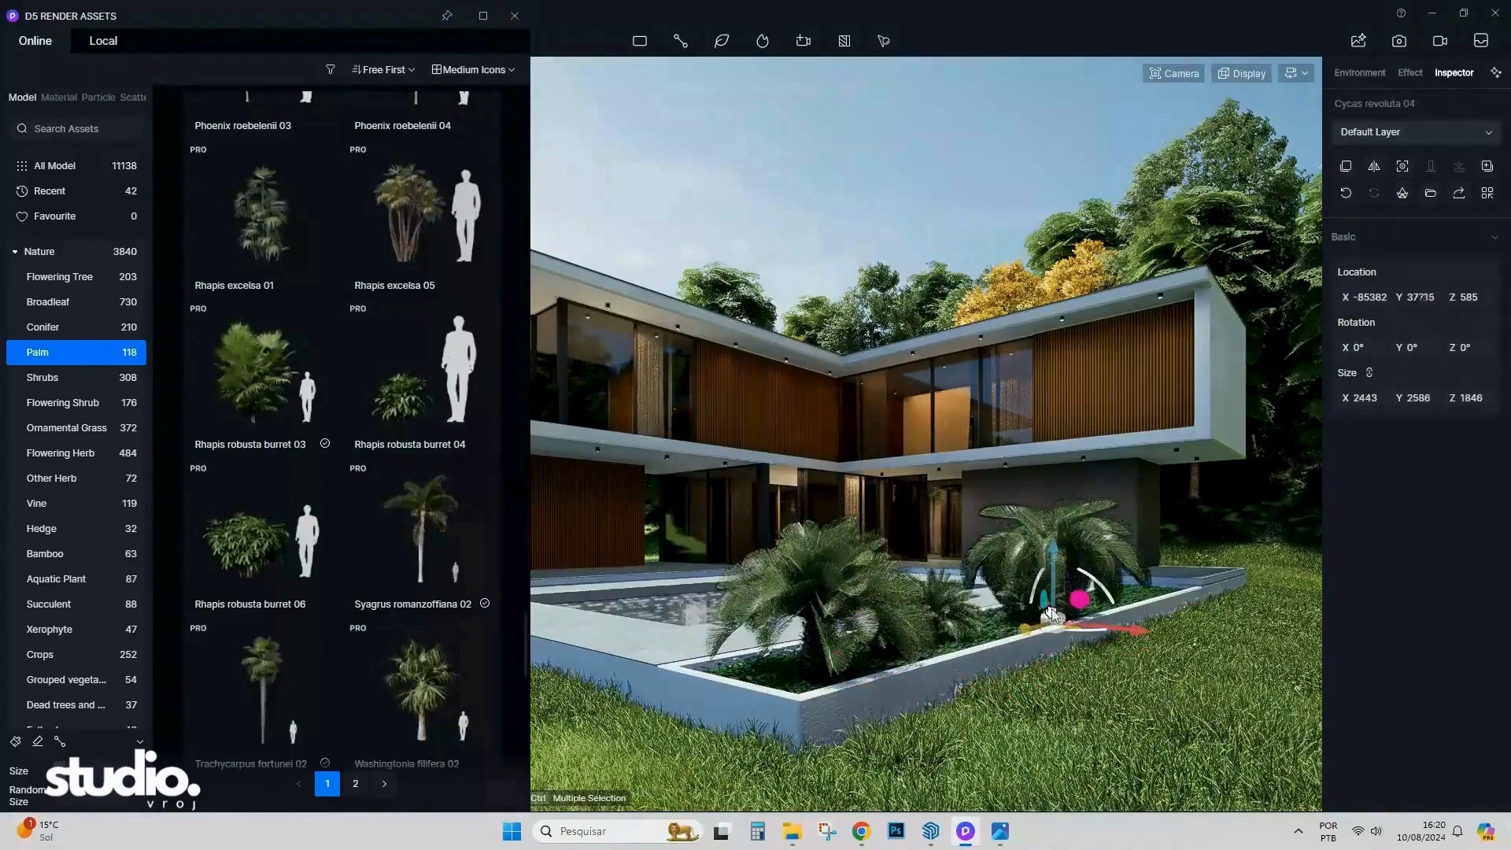
pyautogui.moveTo(1051, 612); pyautogui.dragTo(1149, 596)
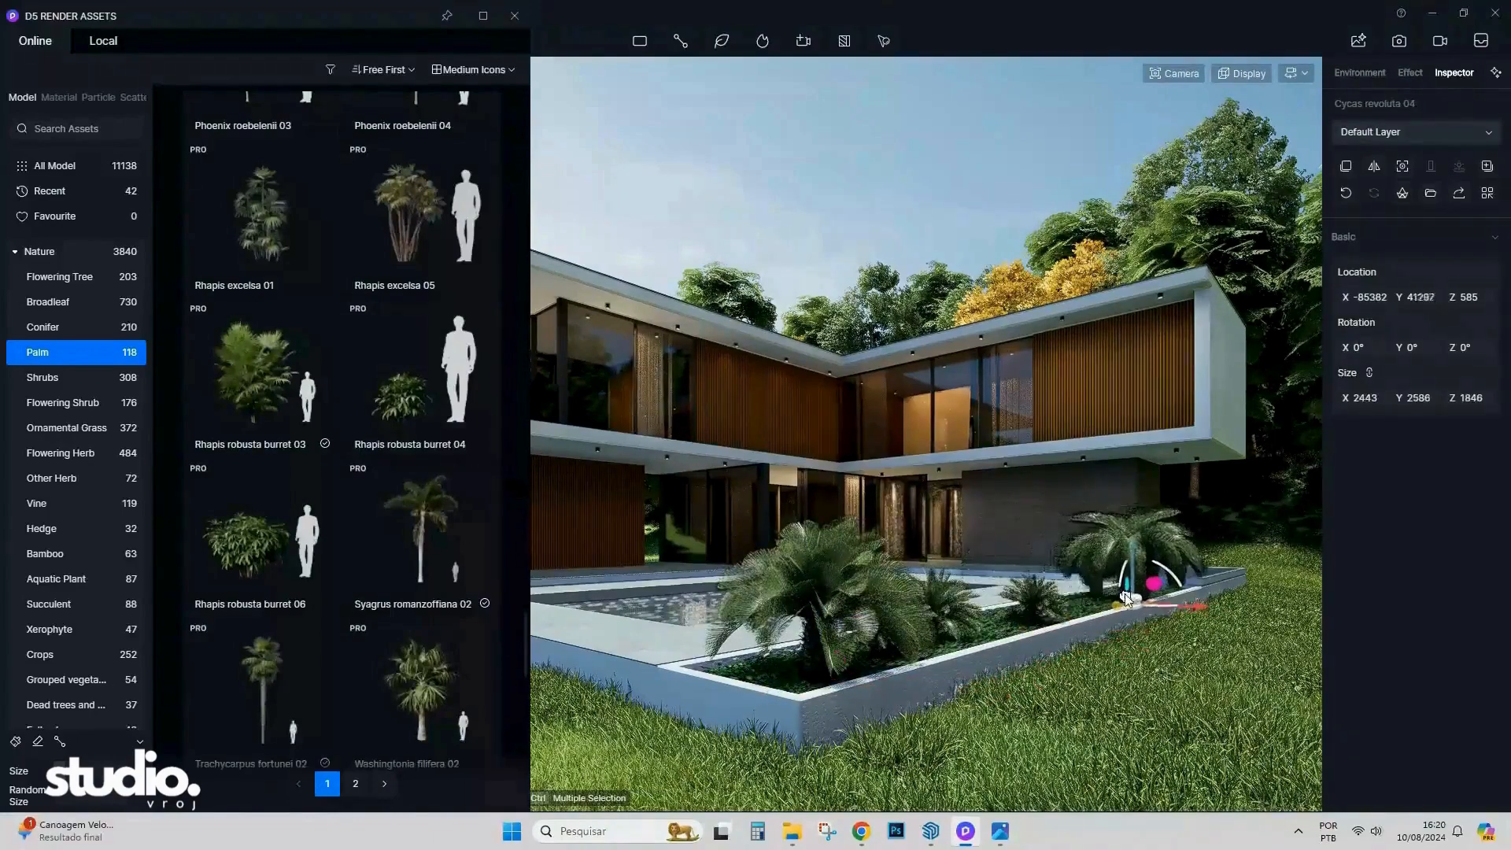
pyautogui.click(817, 653)
pyautogui.moveTo(816, 653); pyautogui.dragTo(1078, 625)
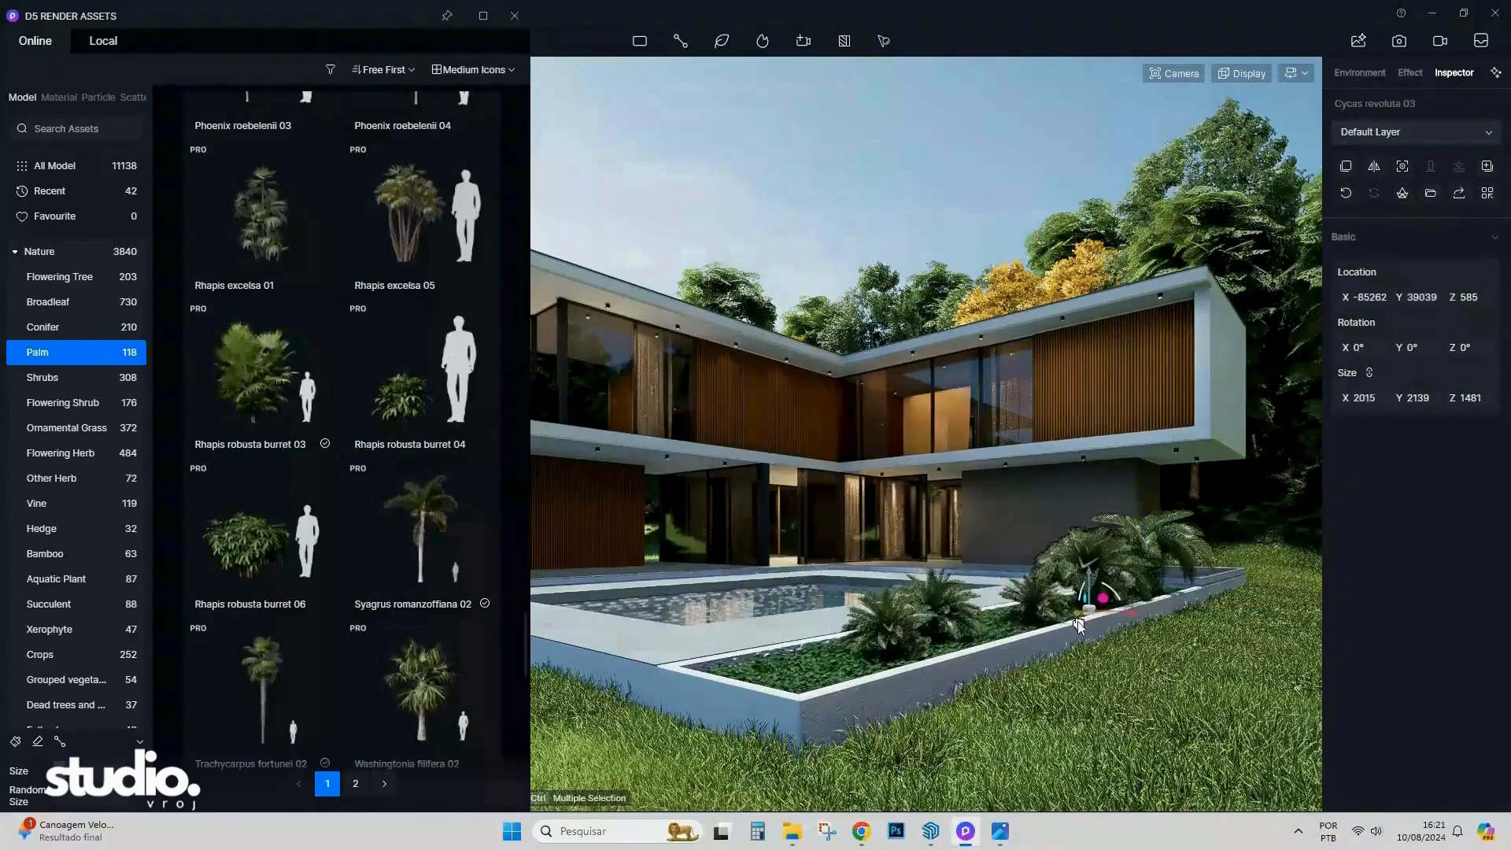
# Move the small Cycas revoluta 02 palms back along the planter toward the larger palms and deselect them.
pyautogui.click(949, 614)
pyautogui.moveTo(910, 652); pyautogui.dragTo(946, 641)
pyautogui.click(891, 634)
pyautogui.moveTo(856, 682); pyautogui.dragTo(1004, 639)
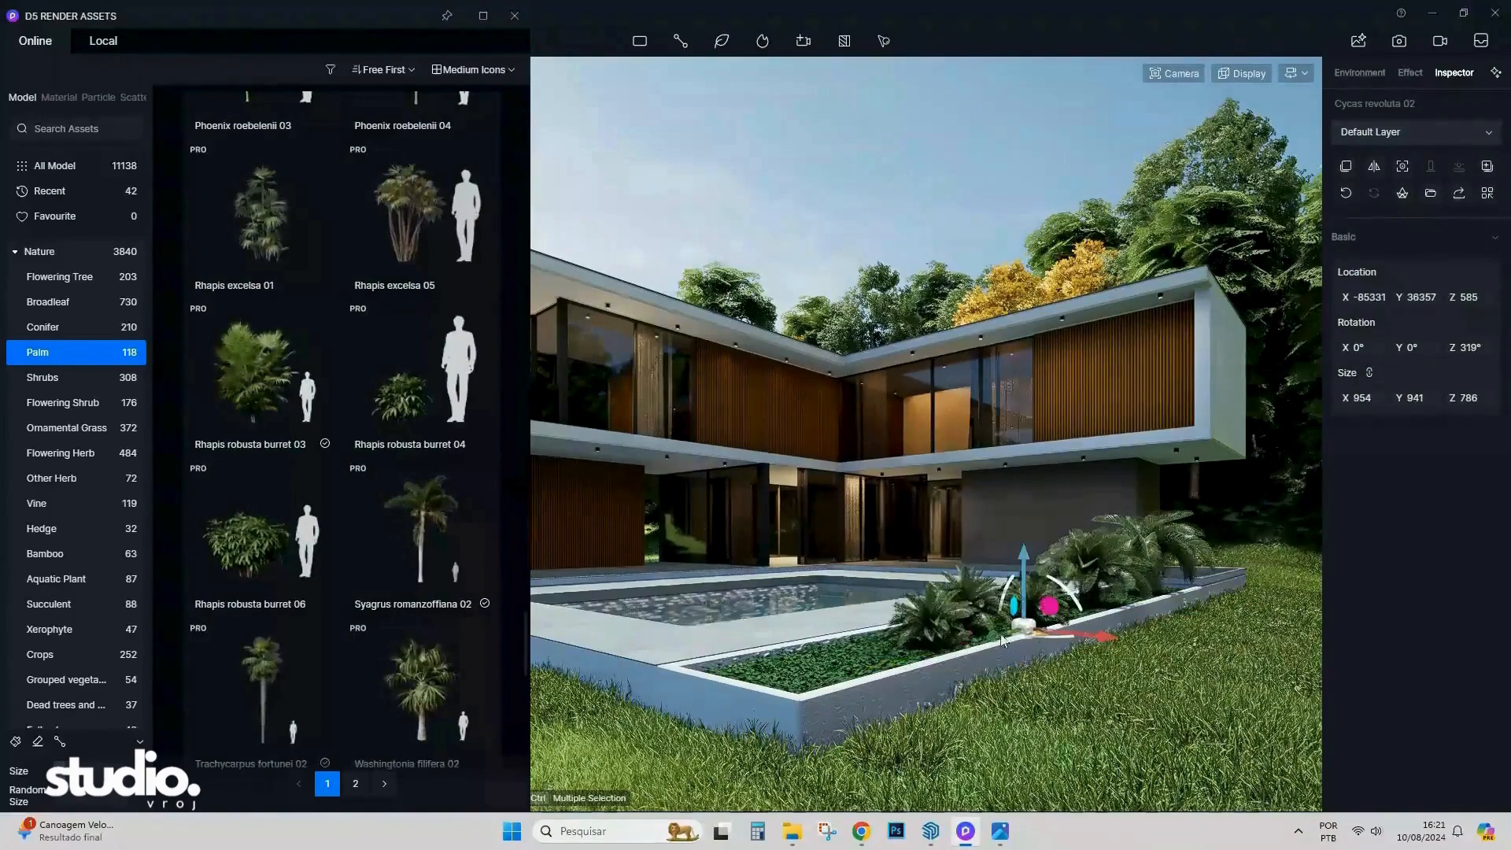
pyautogui.click(1020, 195)
# Browse the palm models through to page 2 and download Trachycarpus fortunei 09, 18 and 21.
pyautogui.scroll(-10, 316, 592)
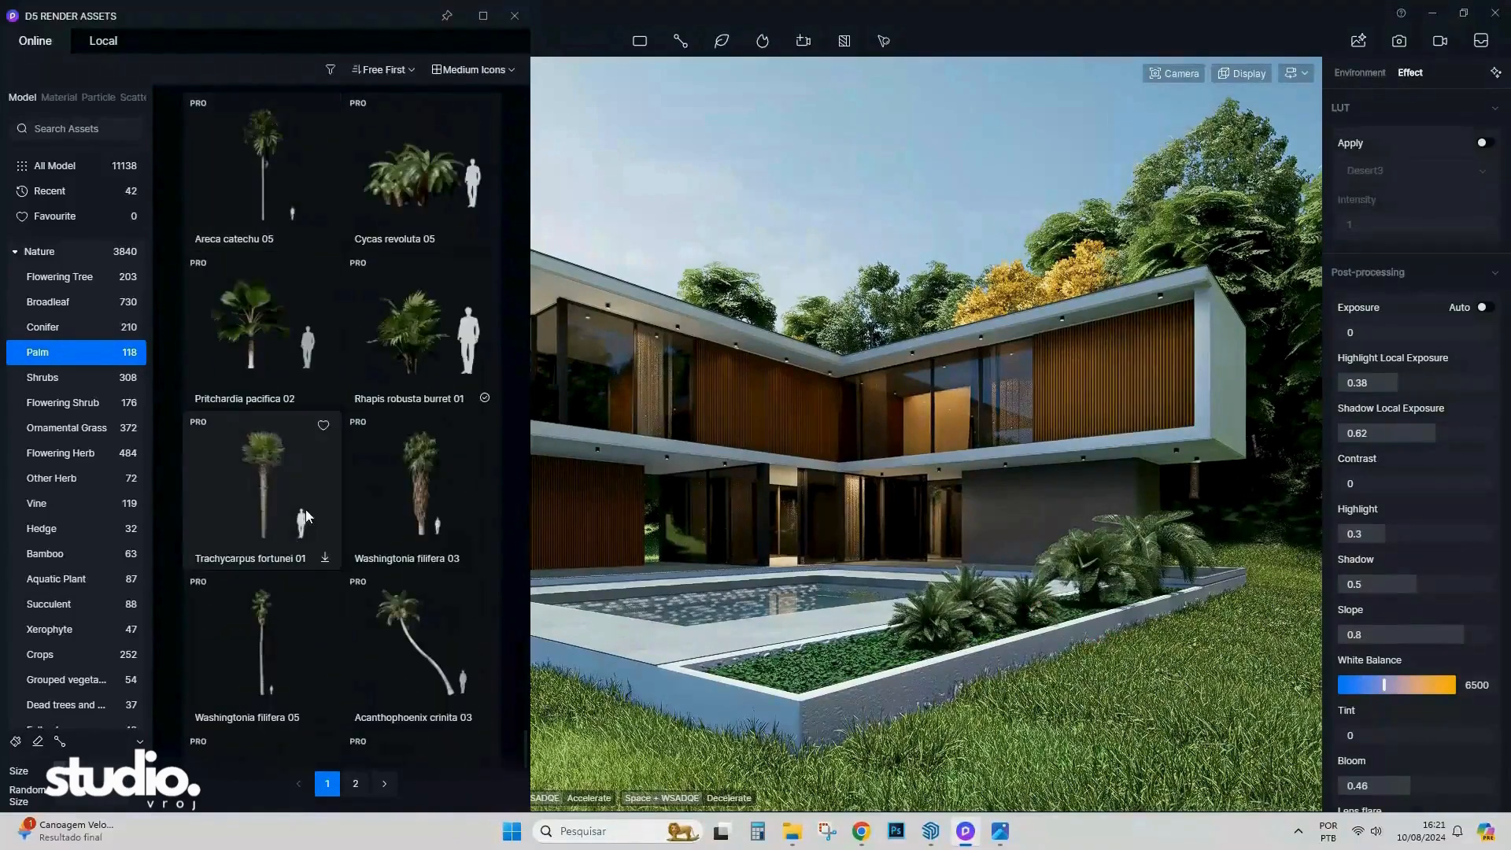
pyautogui.scroll(-3, 299, 494)
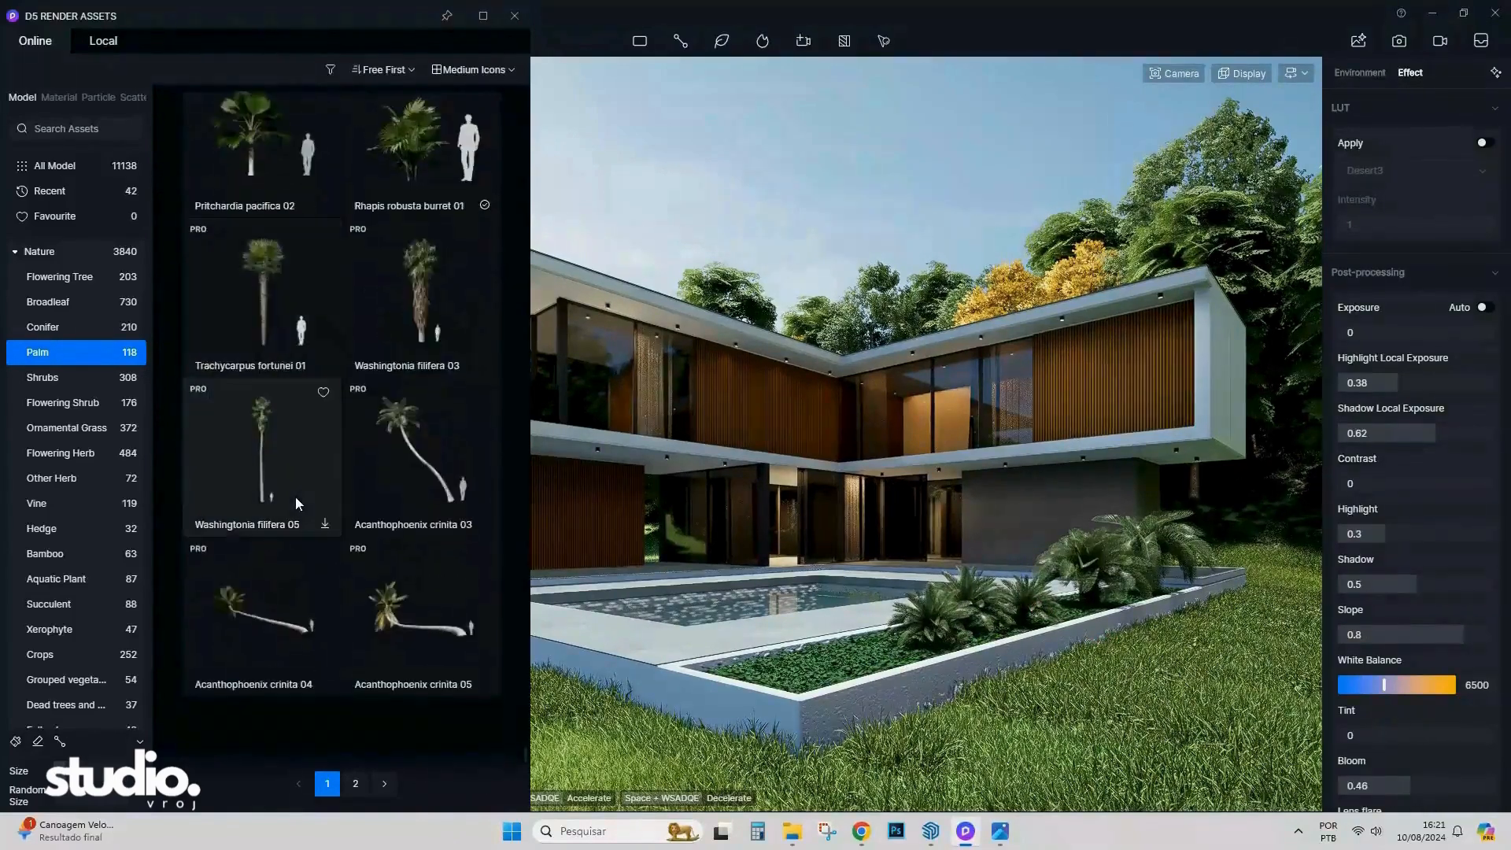
pyautogui.click(355, 783)
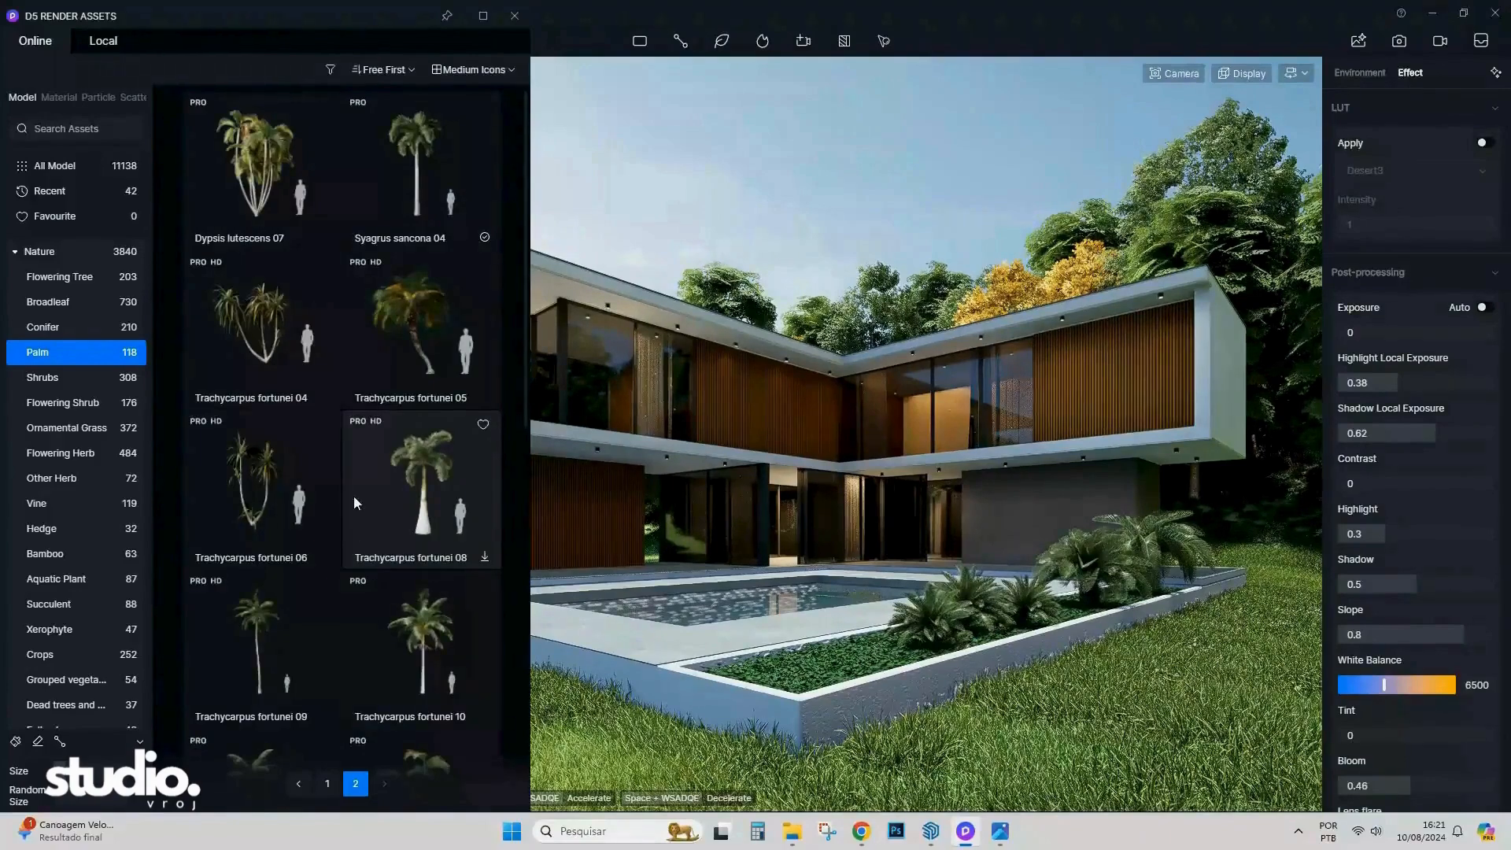
pyautogui.scroll(-1, 299, 634)
pyautogui.scroll(-4, 295, 622)
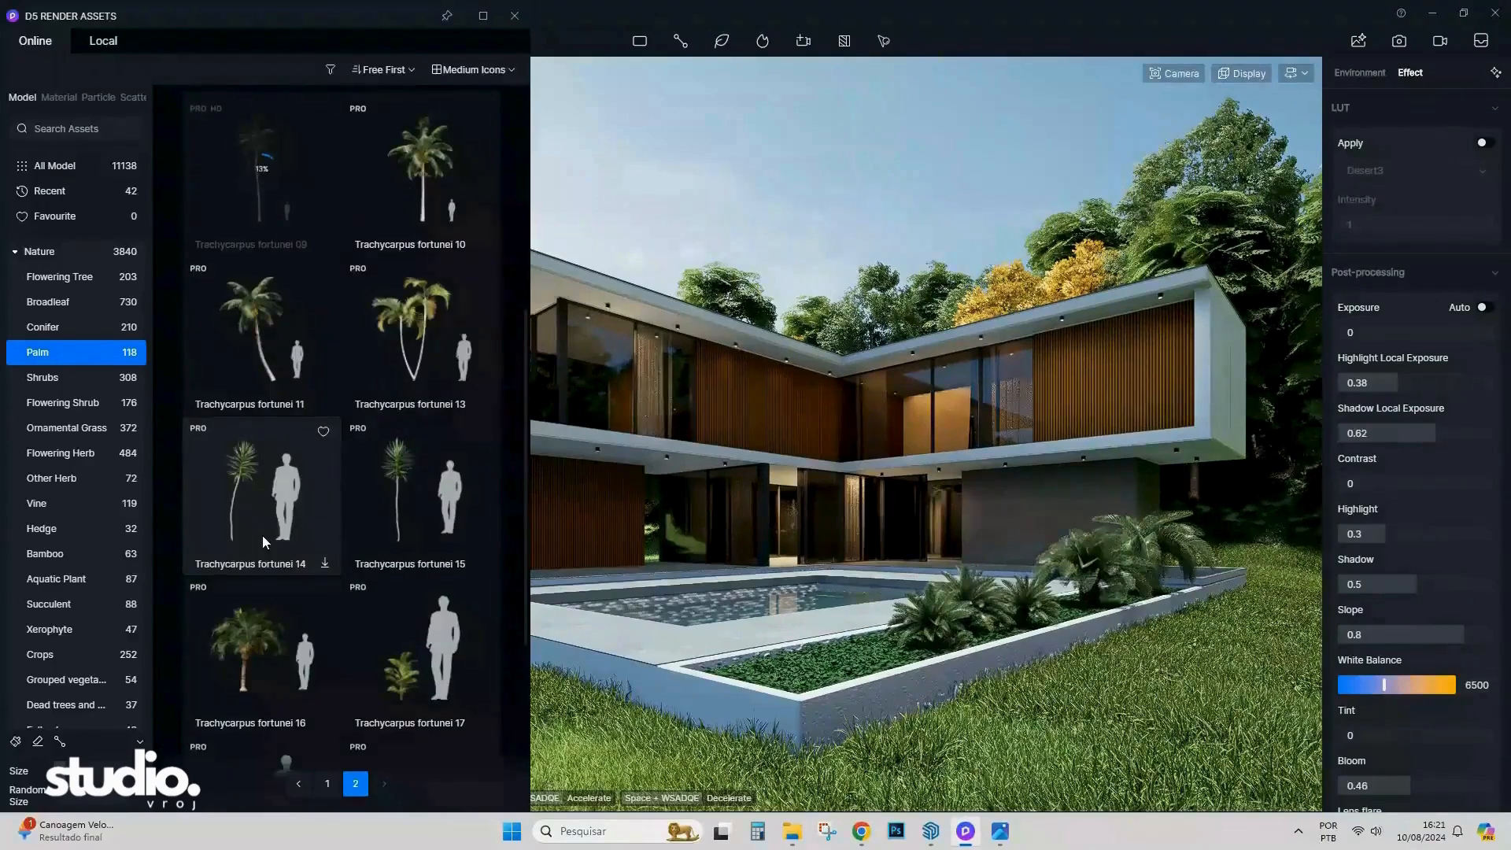
pyautogui.scroll(-4, 262, 535)
pyautogui.click(239, 526)
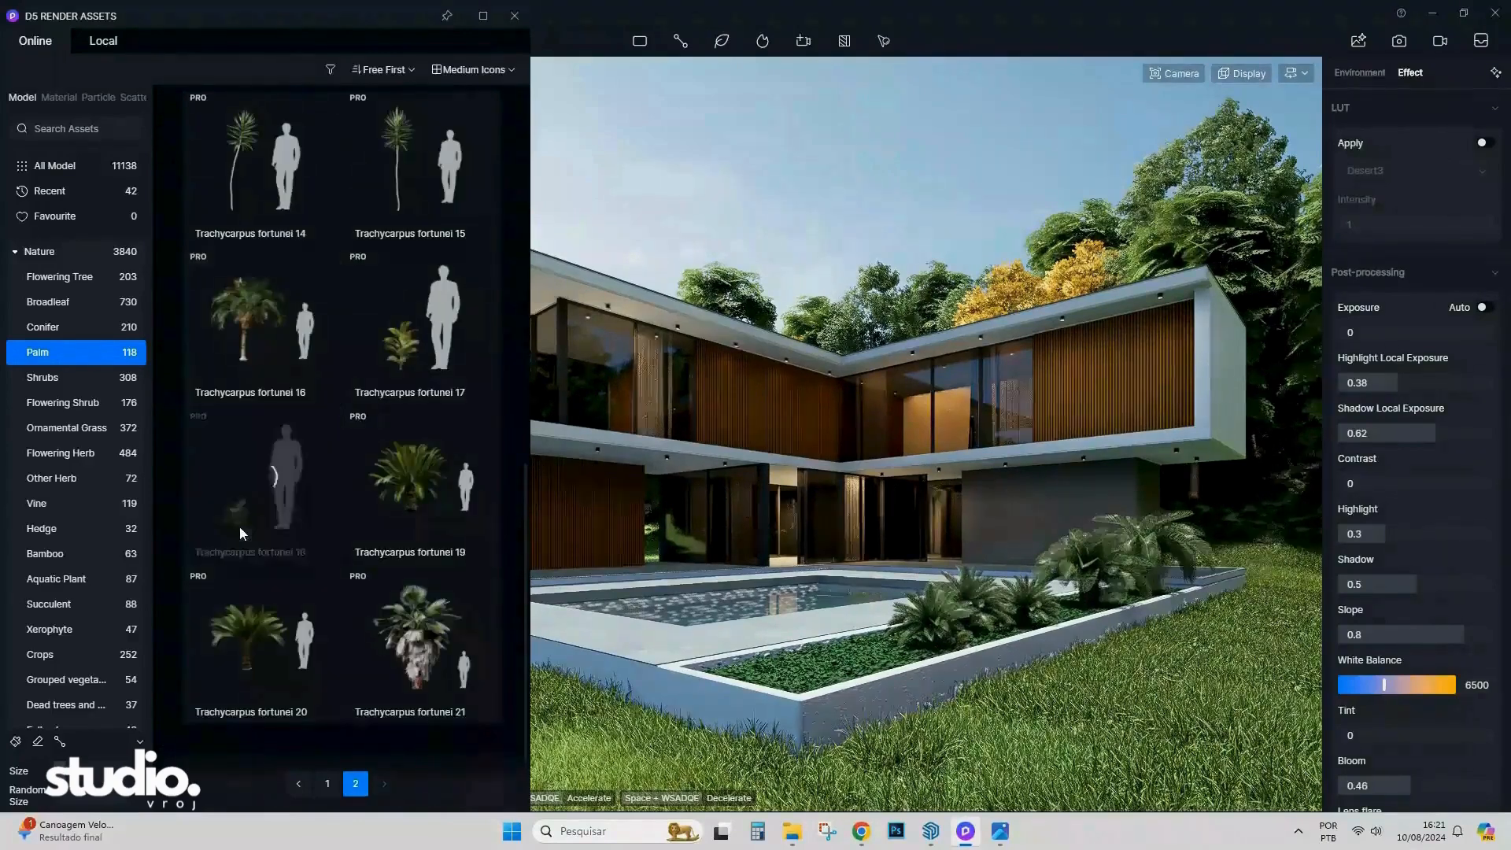
pyautogui.scroll(-1, 239, 520)
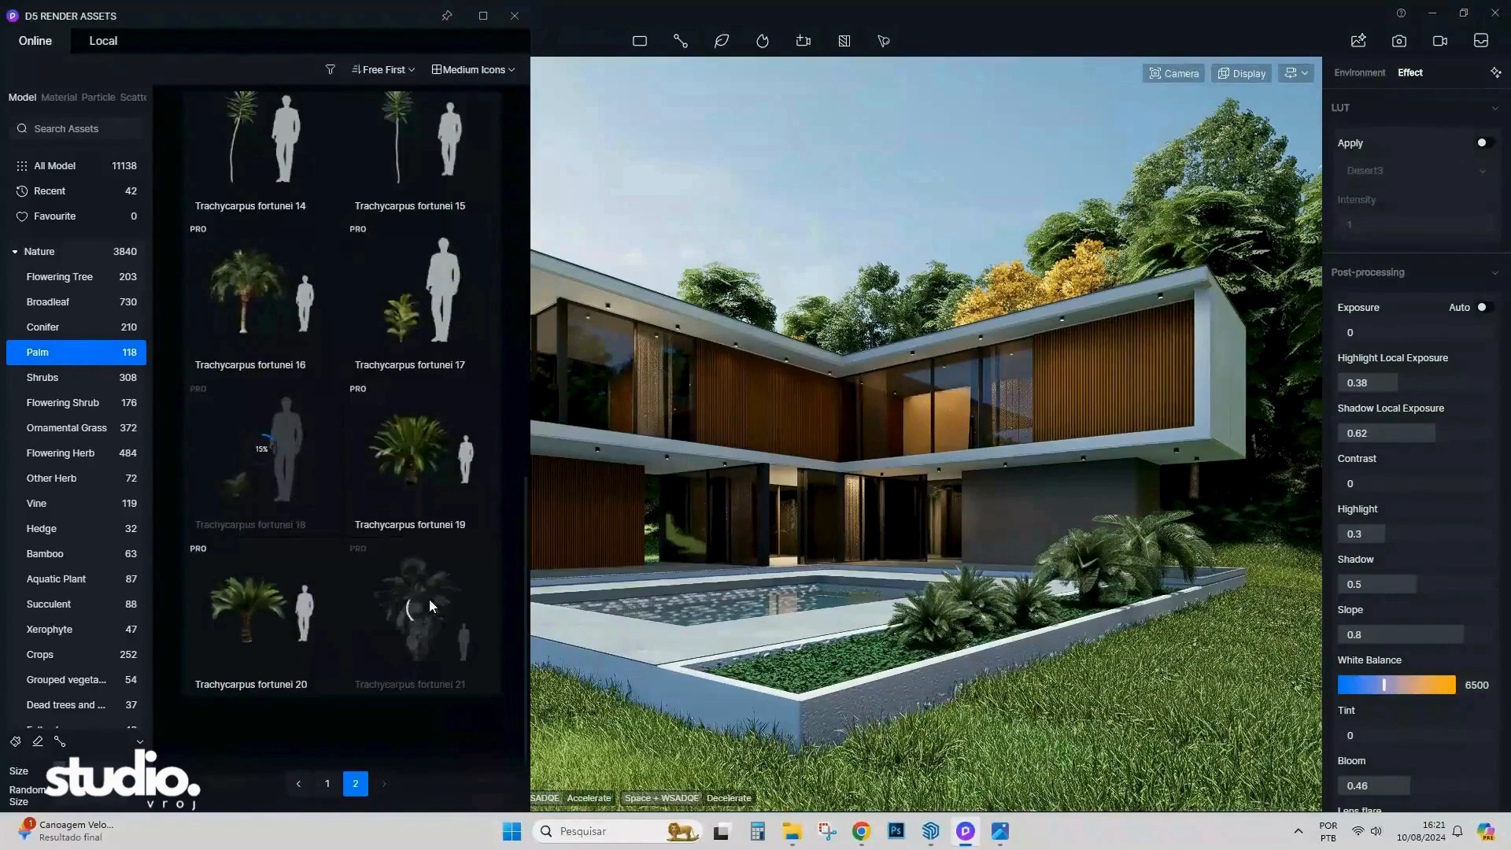
# Place two Trachycarpus fortunei 09 palms, one on the lawn beyond the planter and one on the lawn before the pool deck's opposite end.
pyautogui.scroll(10, 245, 554)
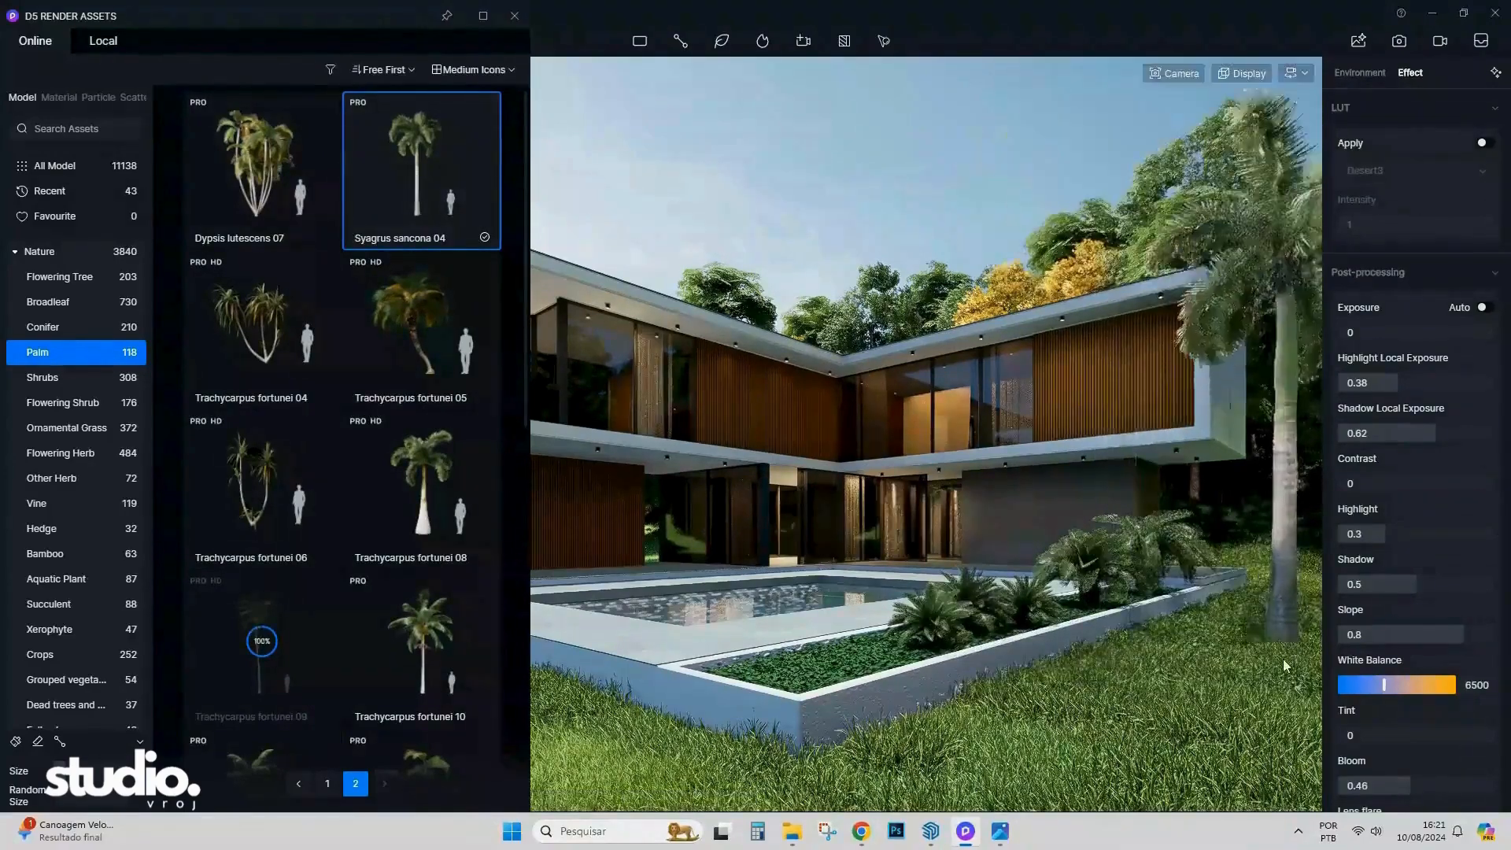
pyautogui.click(274, 682)
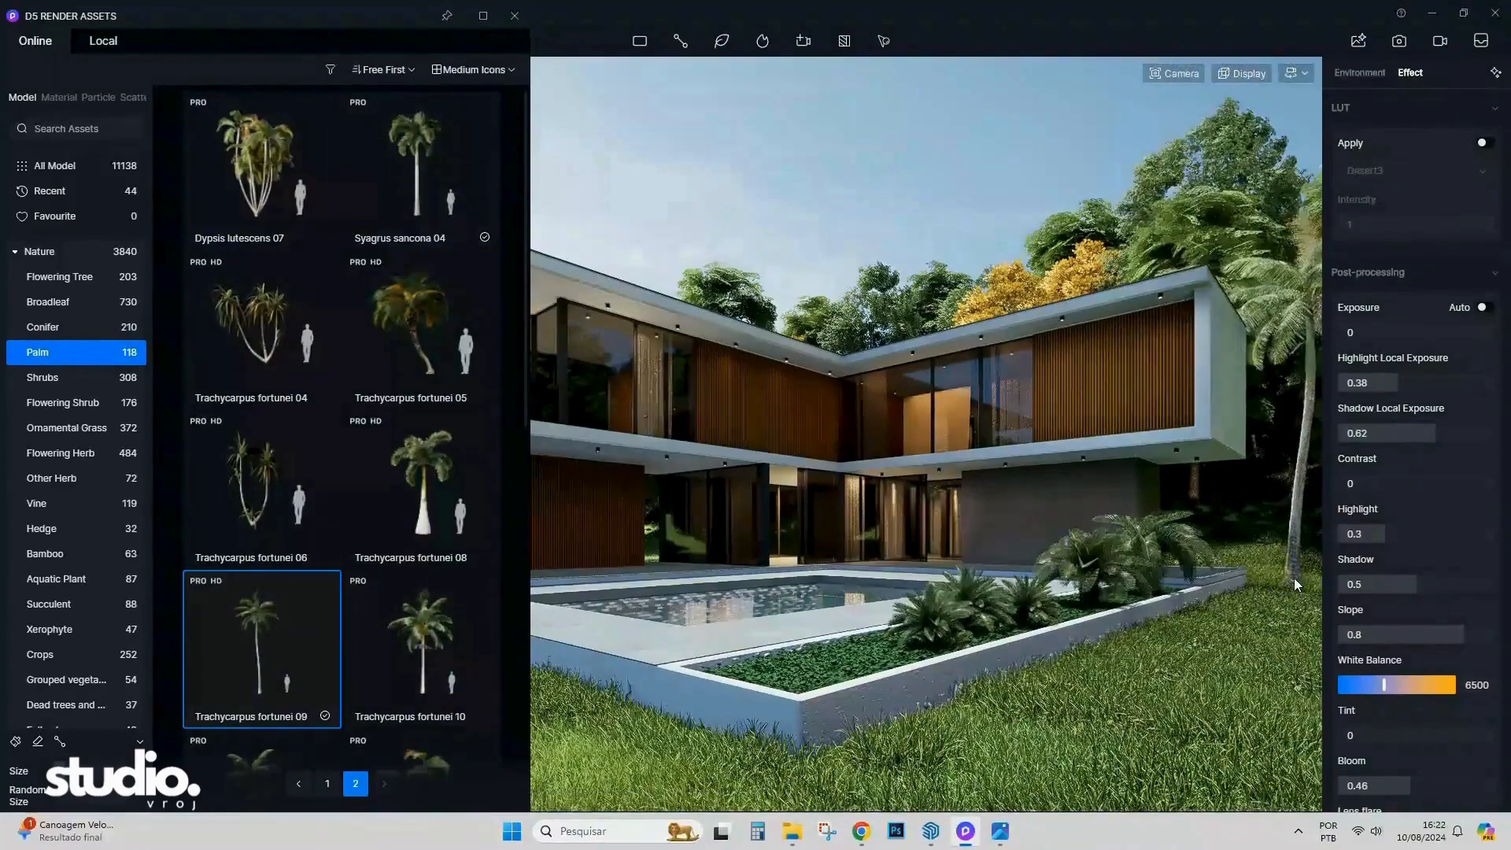
pyautogui.click(1294, 578)
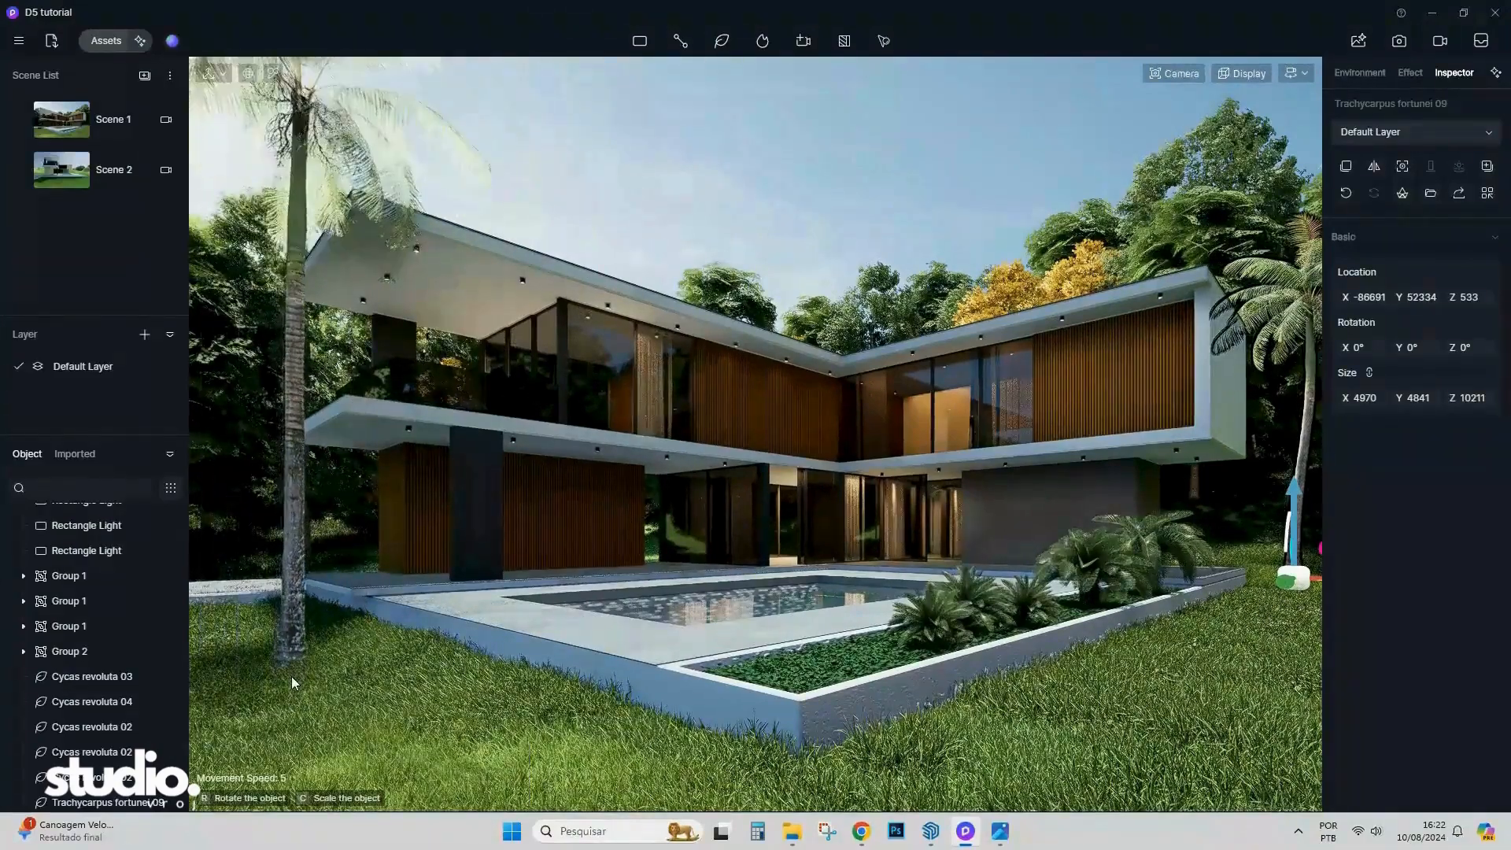
pyautogui.click(292, 674)
pyautogui.press('Escape')
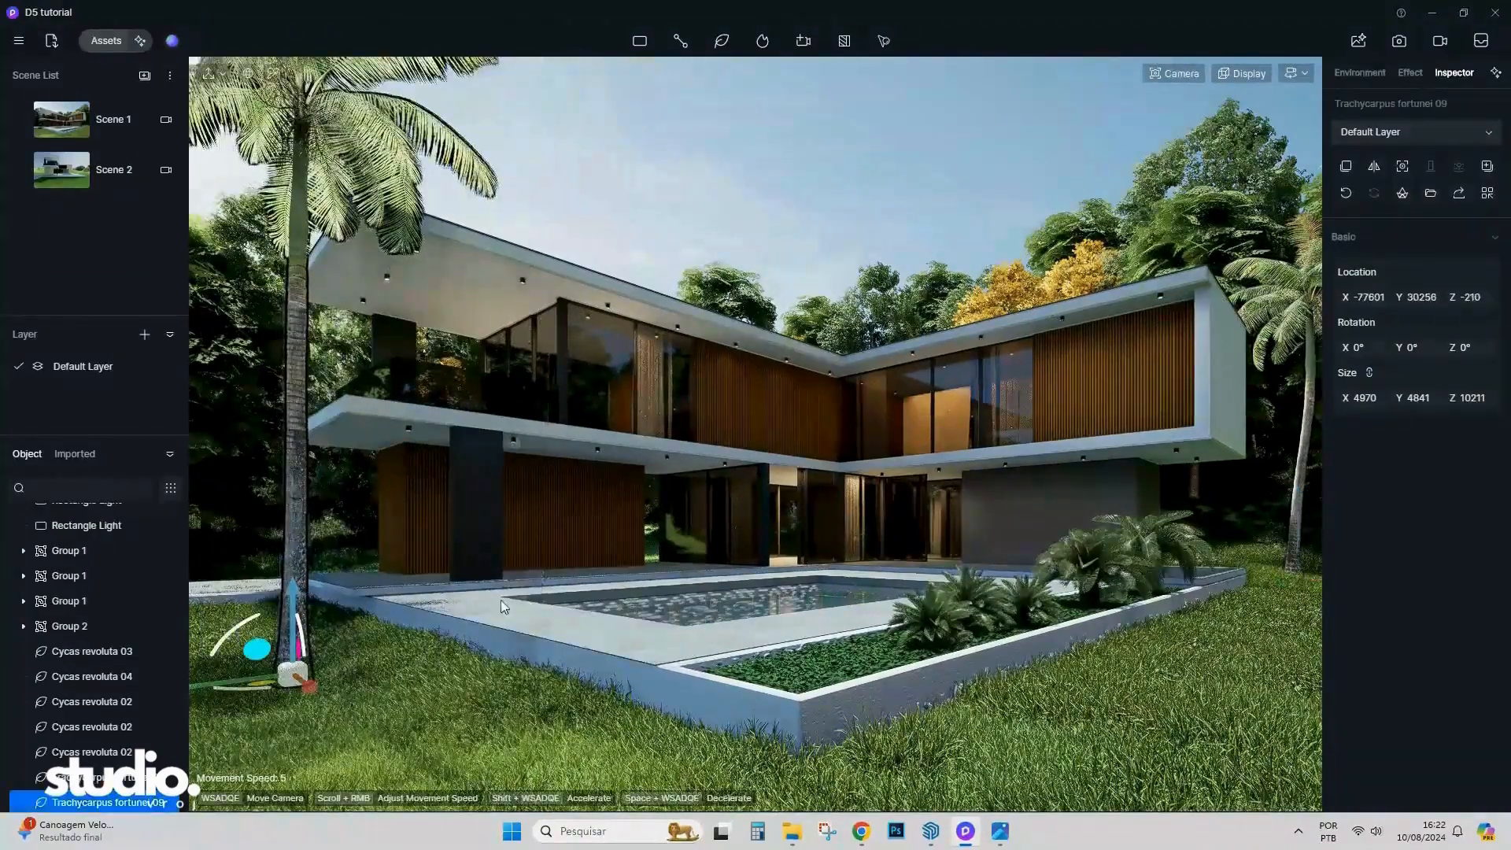
# Reduce the palm by the pool deck to about 4648 × 4527 × 9550 and move it back to about X -71721, Y 30069.
pyautogui.moveTo(1446, 401); pyautogui.dragTo(1400, 404)
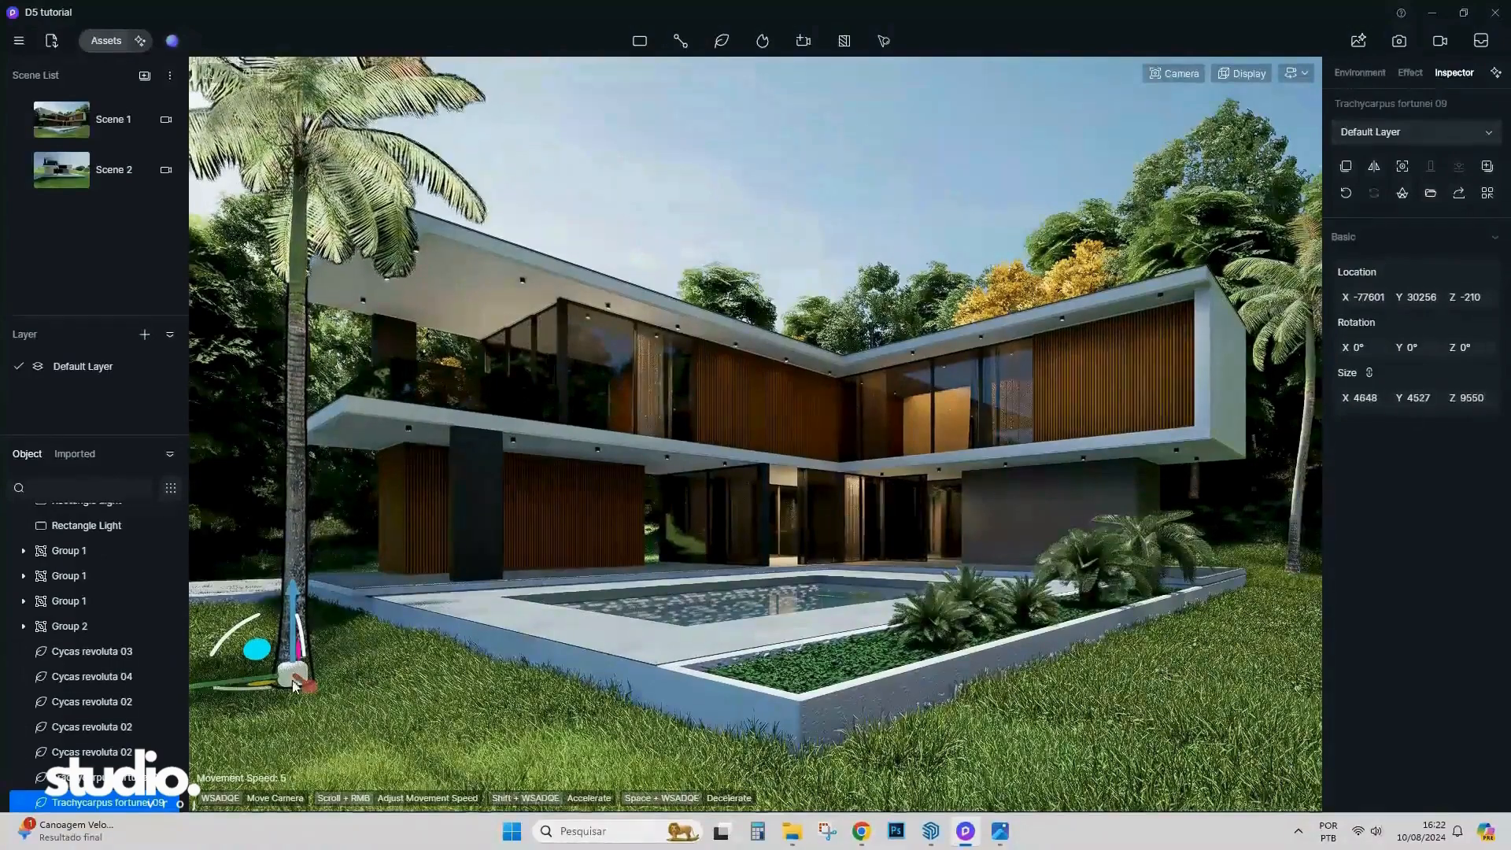
pyautogui.moveTo(221, 687); pyautogui.dragTo(257, 639)
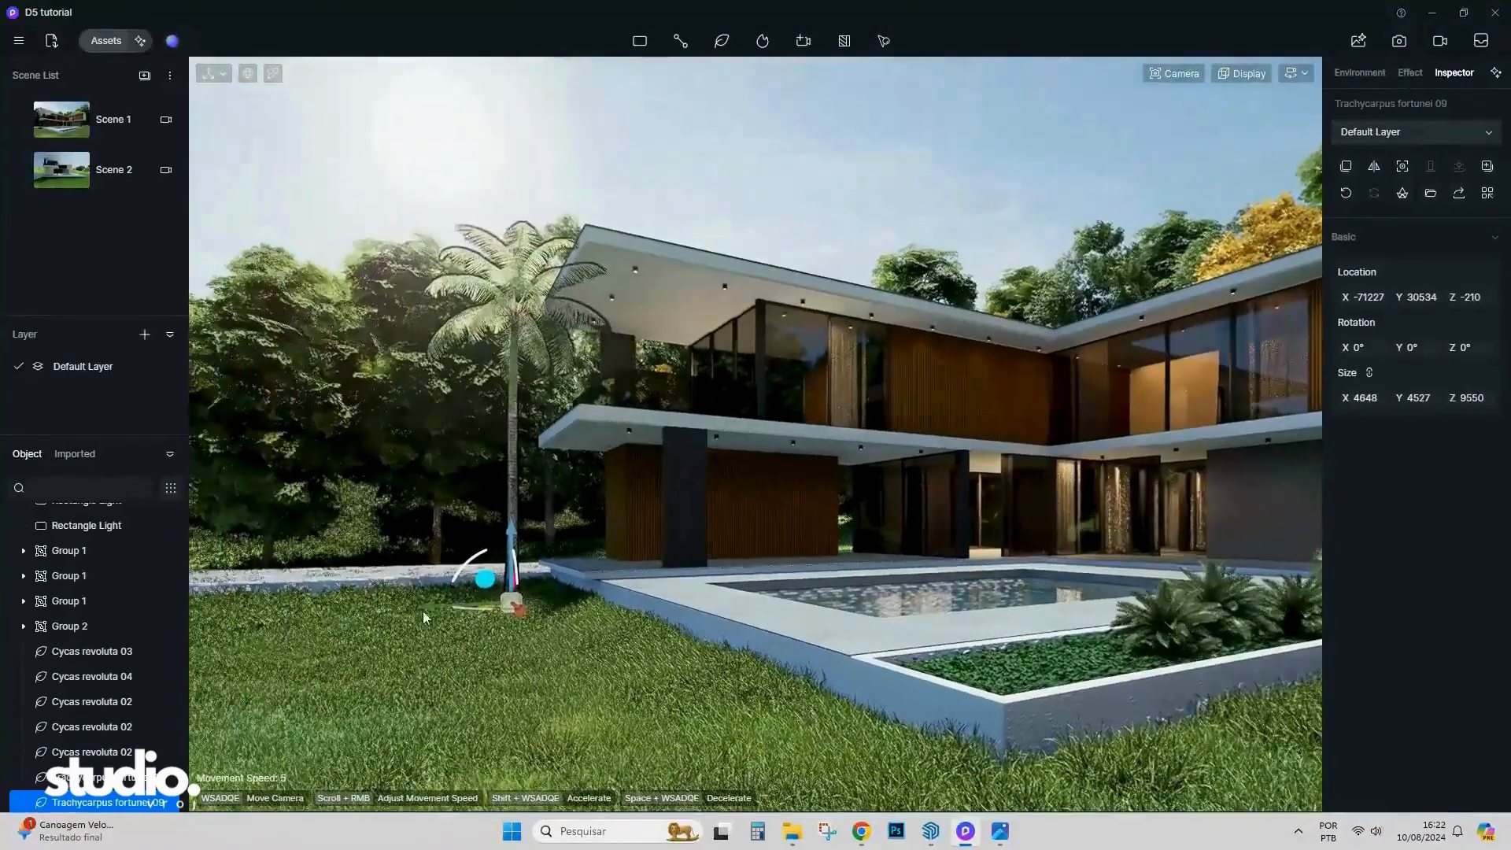
pyautogui.moveTo(498, 608); pyautogui.dragTo(492, 604)
# Rotate the palm beside the roof overhang to 337° about Z and scale it to about 4855 × 4728 × 9974.
pyautogui.press('w')
pyautogui.press('e')
pyautogui.moveTo(490, 605); pyautogui.dragTo(458, 663, button='right')
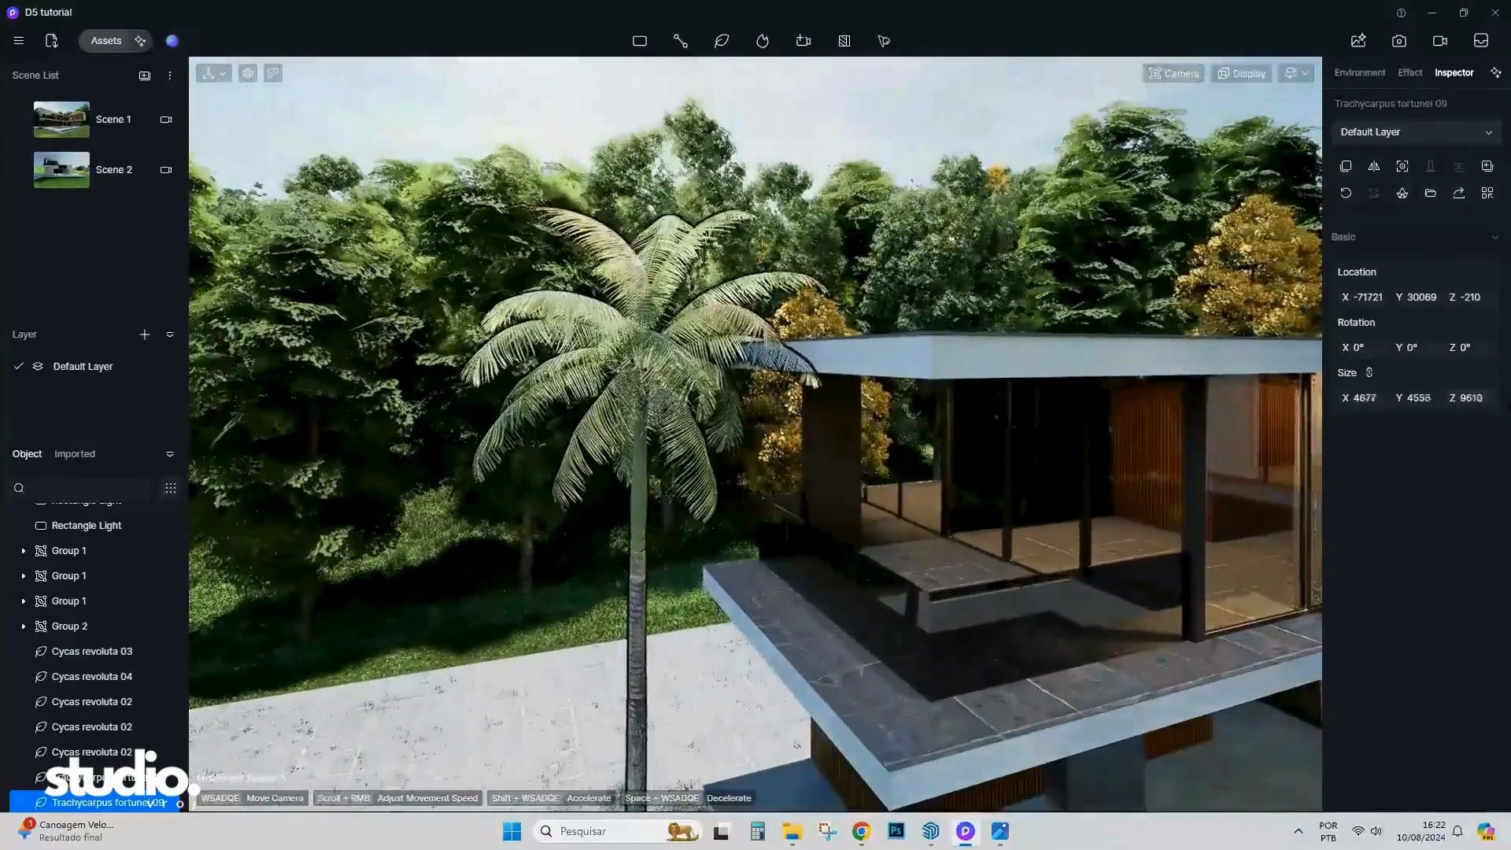
pyautogui.moveTo(1440, 354); pyautogui.dragTo(1414, 353)
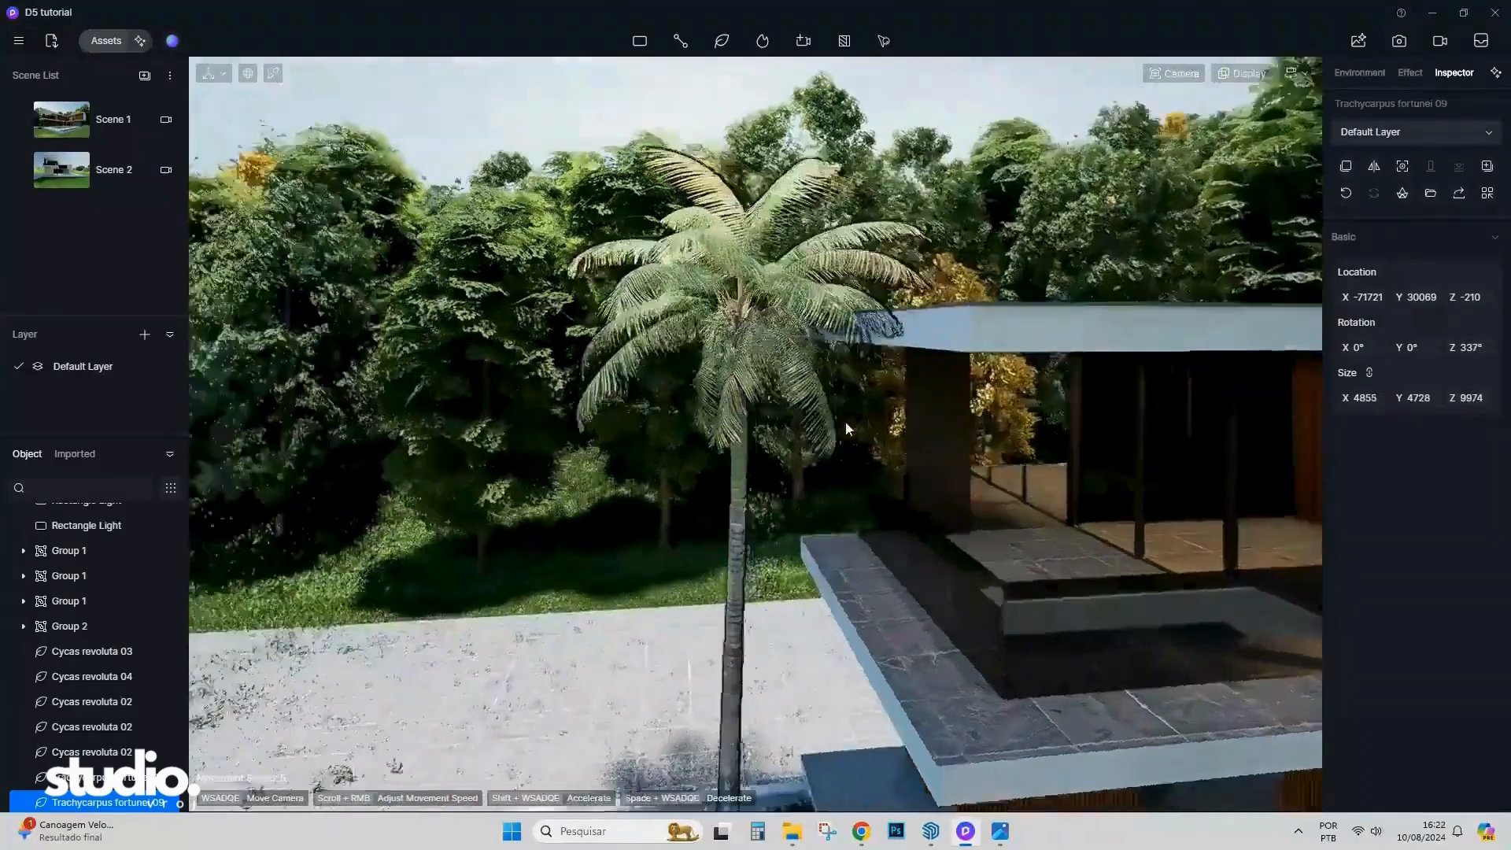
# Shift the palm away from the roof edge to Y 29749 and return to the Scene 1 view.
pyautogui.press('e')
pyautogui.moveTo(845, 421); pyautogui.dragTo(829, 441, button='right')
pyautogui.press('w')
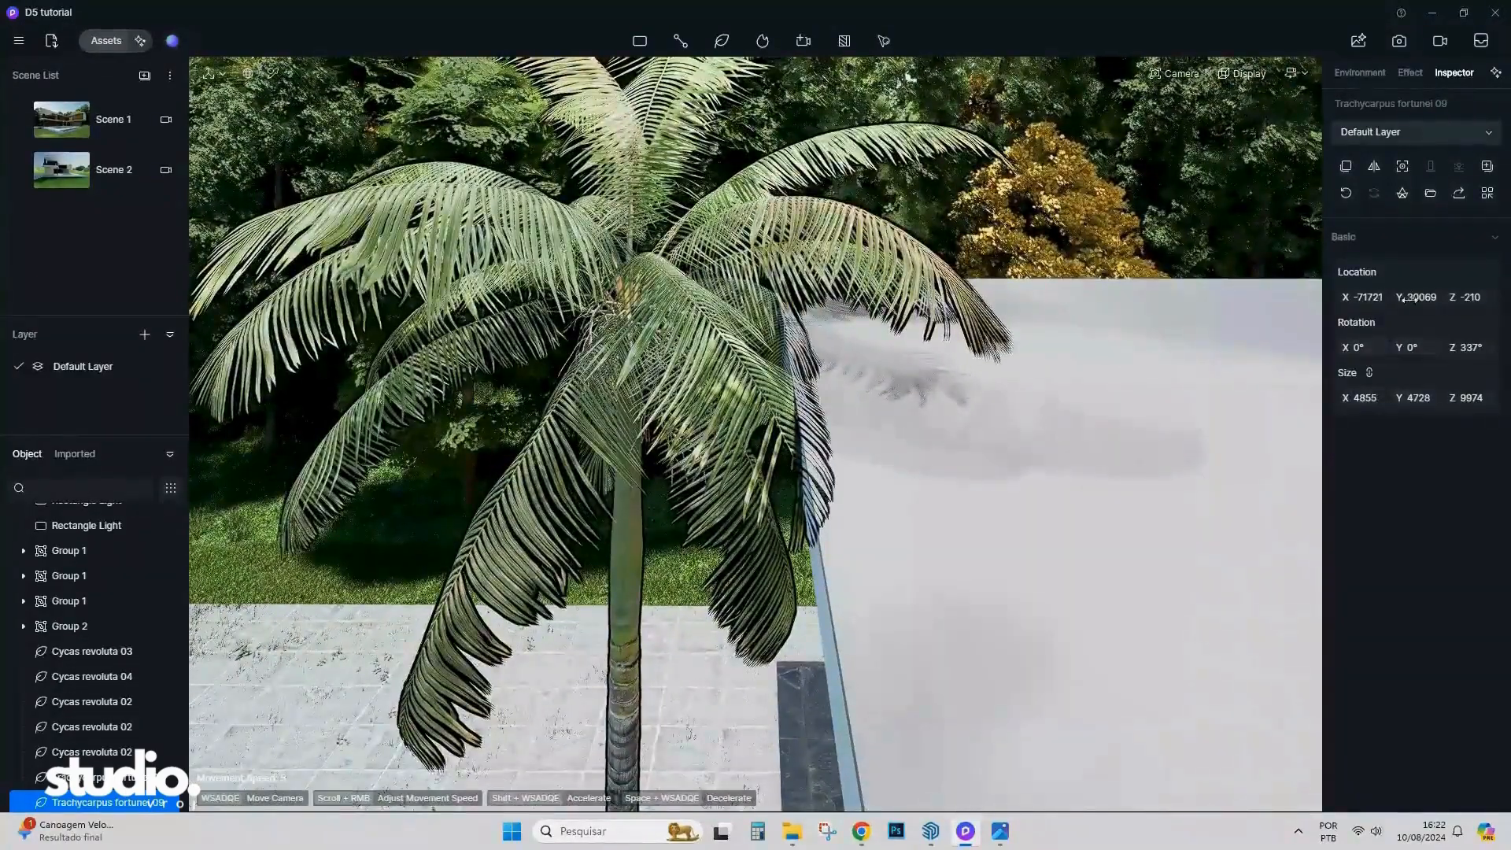
pyautogui.moveTo(1407, 298); pyautogui.dragTo(1194, 318)
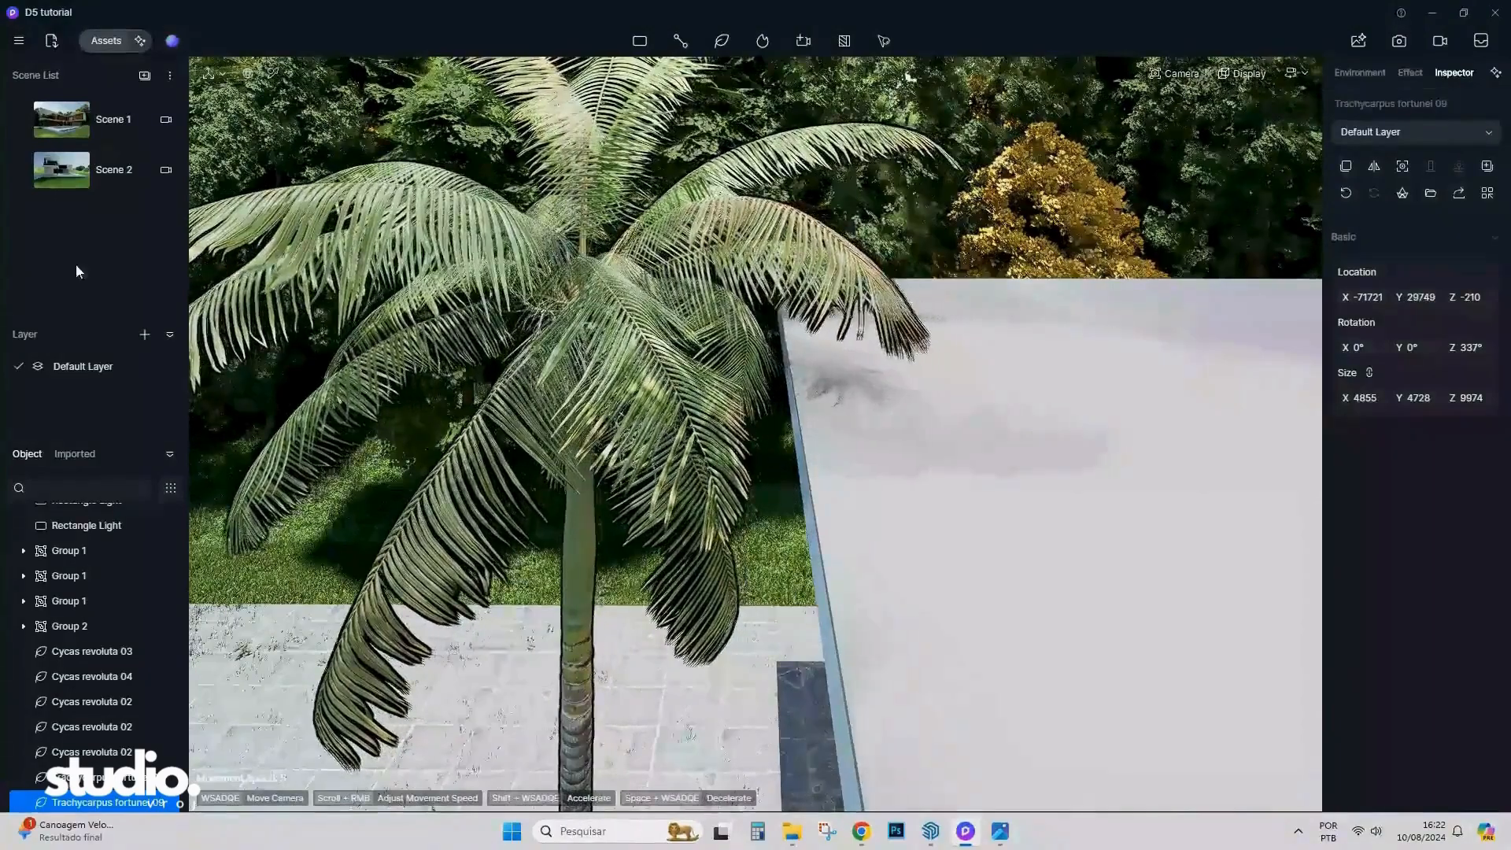
pyautogui.click(114, 119)
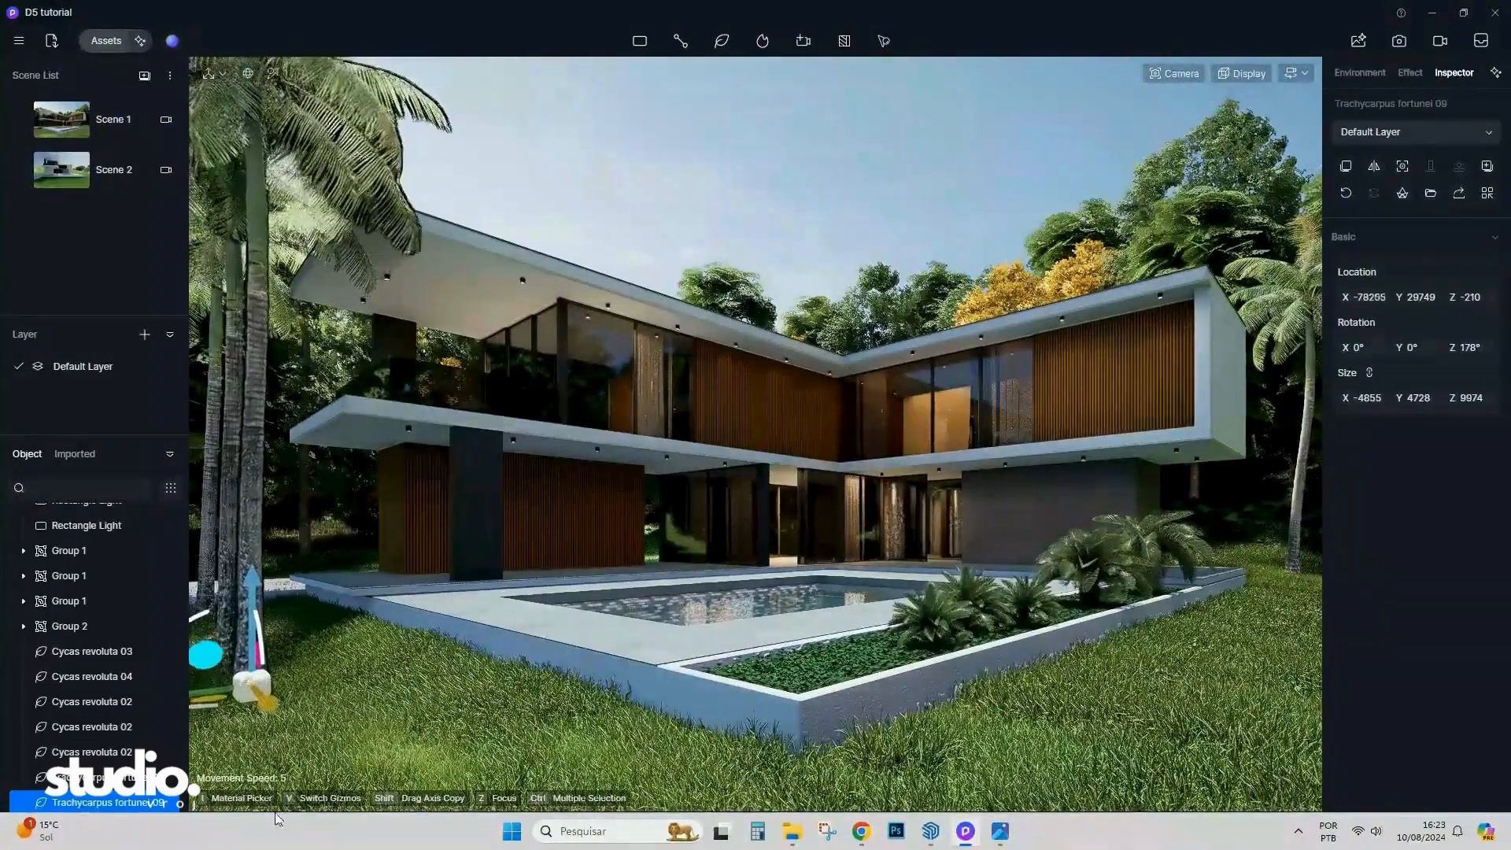
# Mirror the frontmost palm copy at X -78305, rotate it to 337° about Z and deselect it.
pyautogui.click(1374, 167)
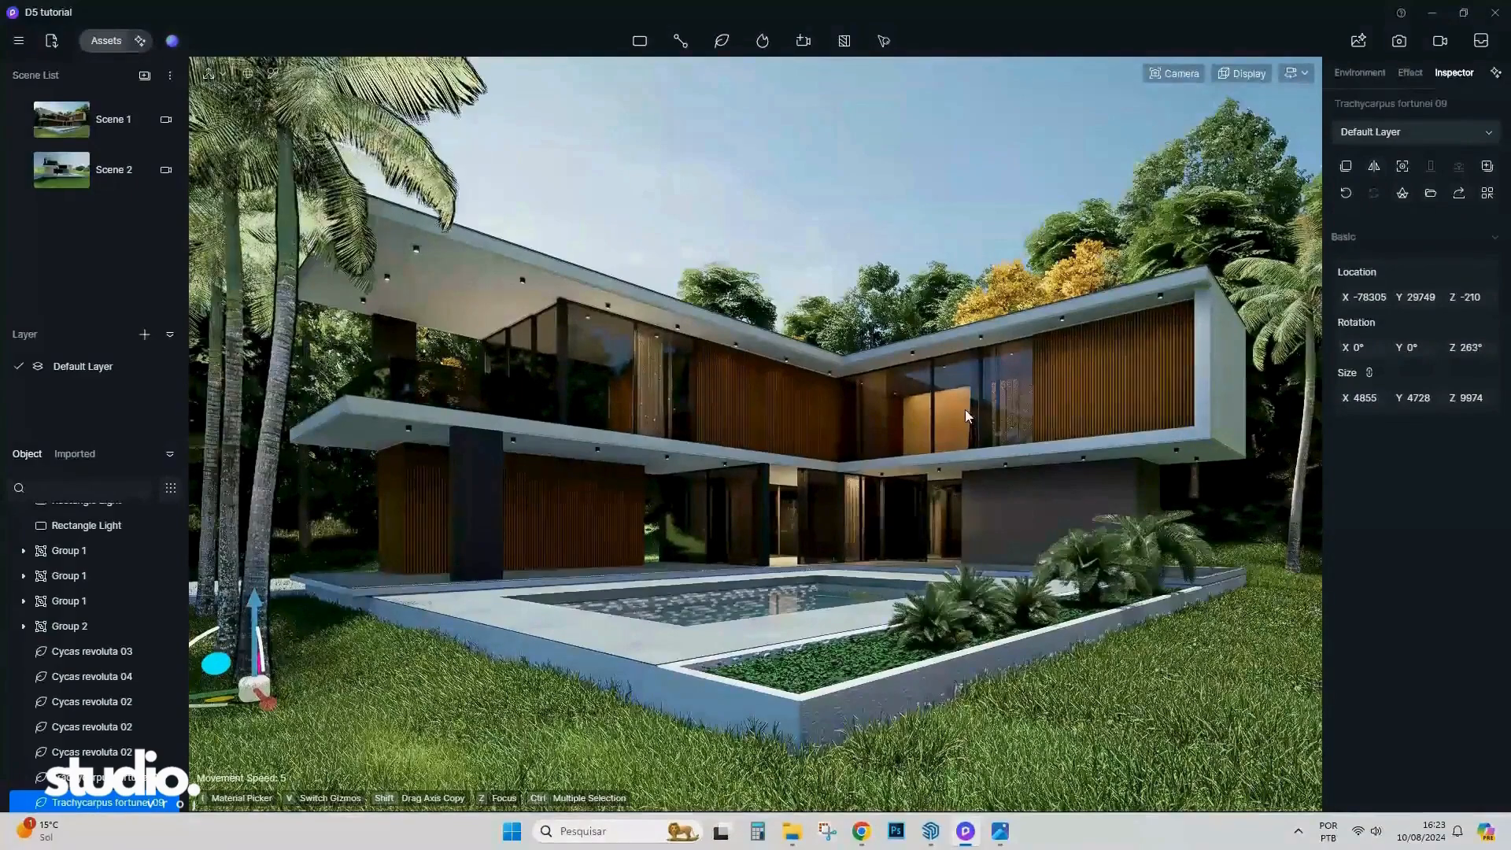
pyautogui.moveTo(976, 413); pyautogui.dragTo(1021, 410)
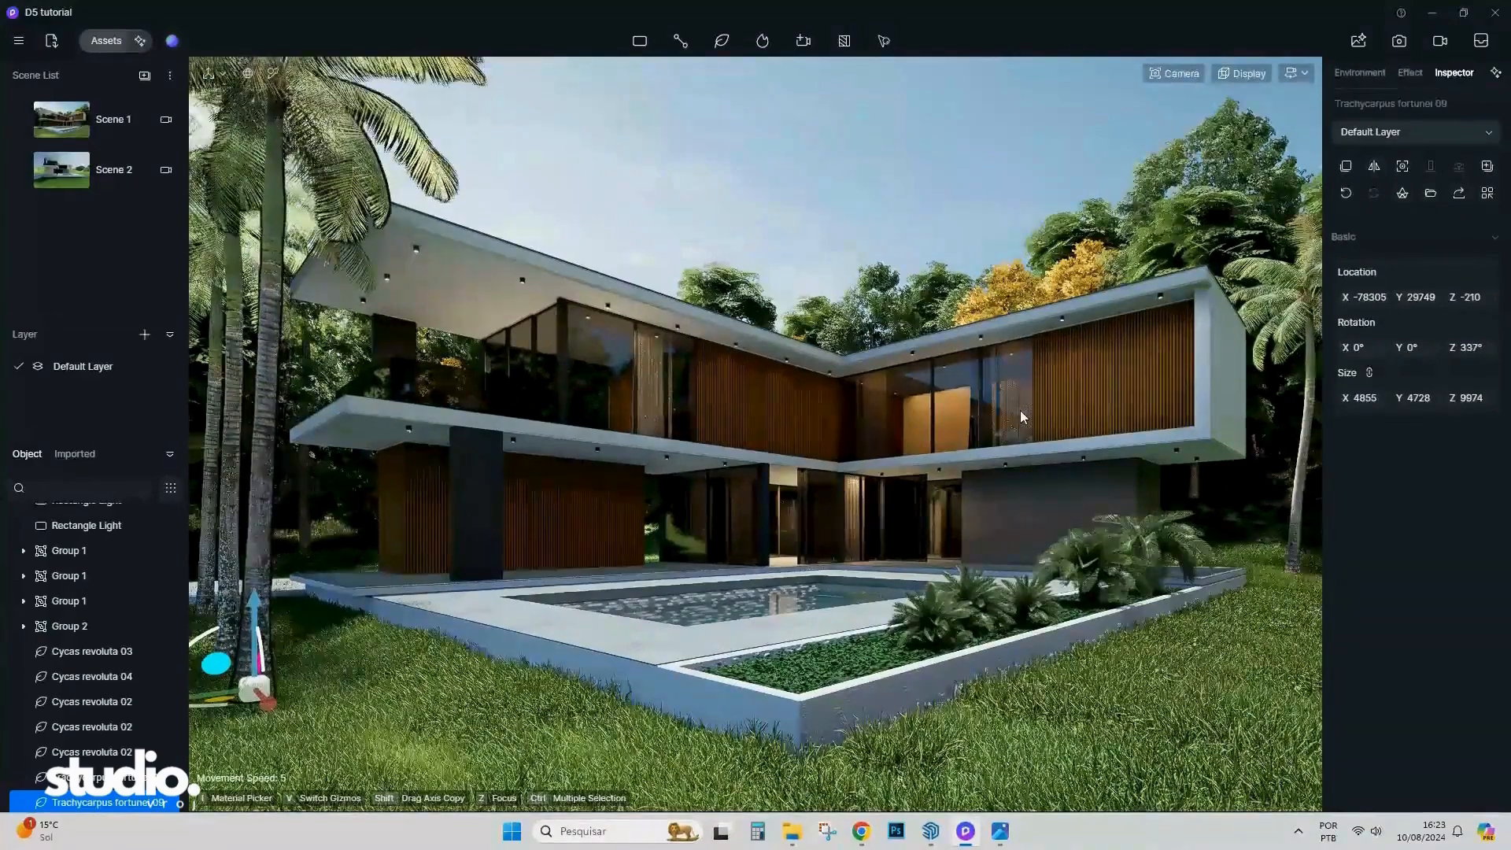
pyautogui.click(805, 181)
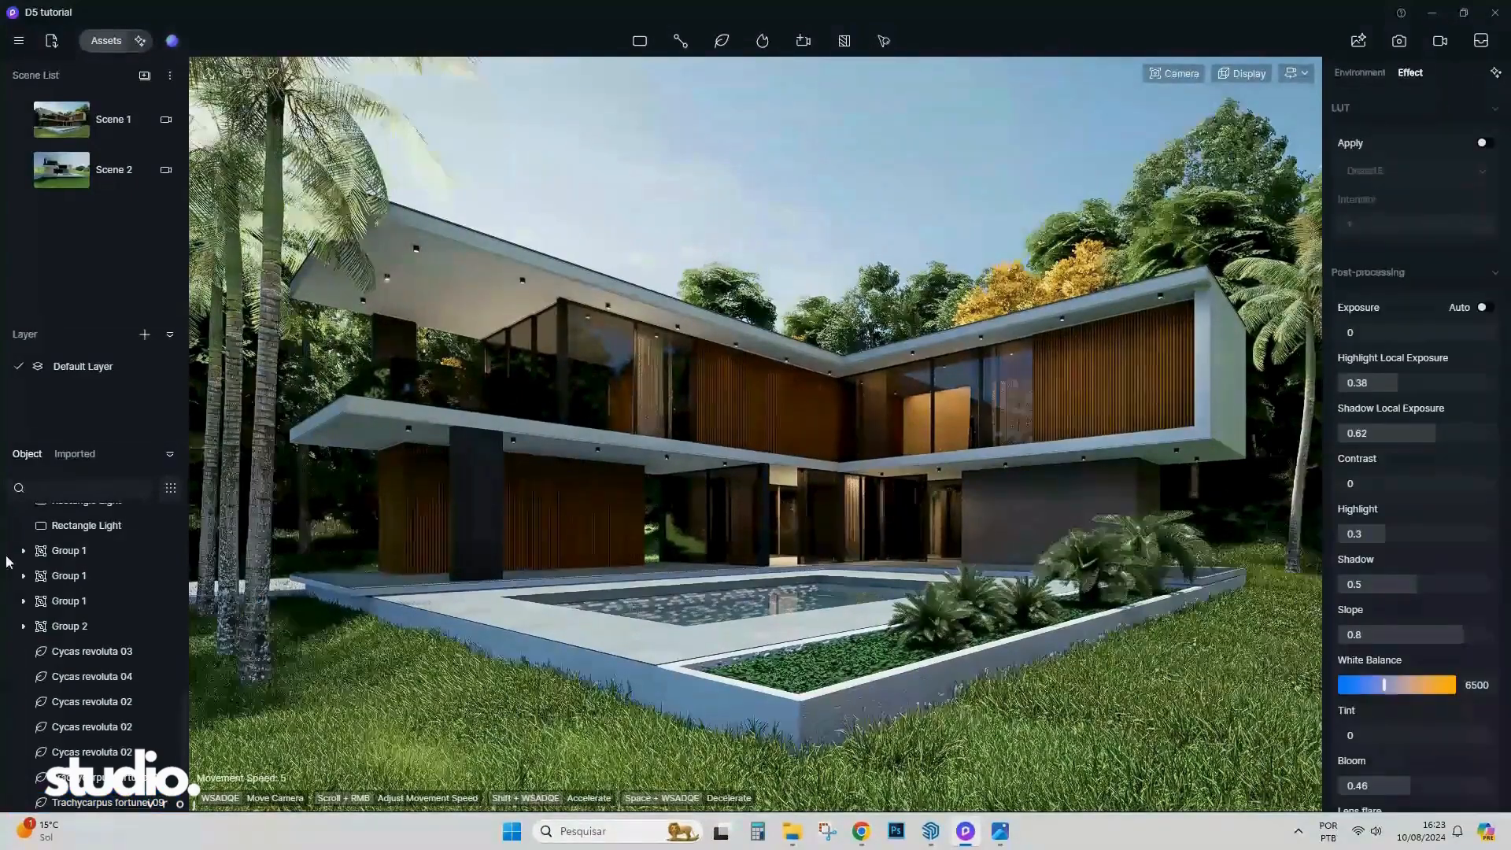
# Select the three Trachycarpus fortunei 09 palms beside the roof overhang and raise them to Z 7.
pyautogui.click(232, 543)
pyautogui.click(203, 514)
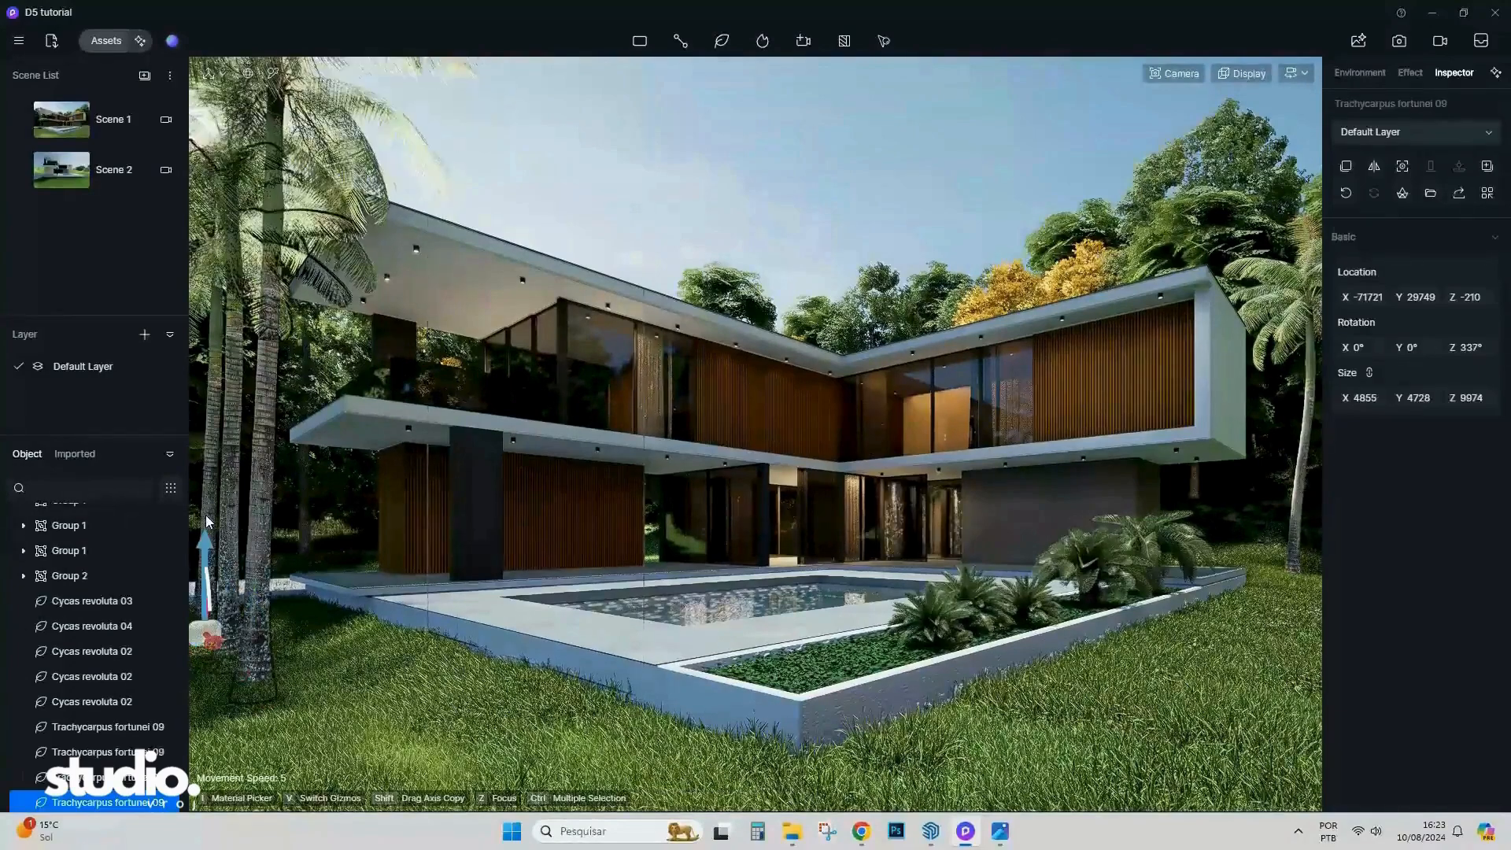
pyautogui.keyDown('shift'); pyautogui.click(104, 749); pyautogui.keyUp('shift')
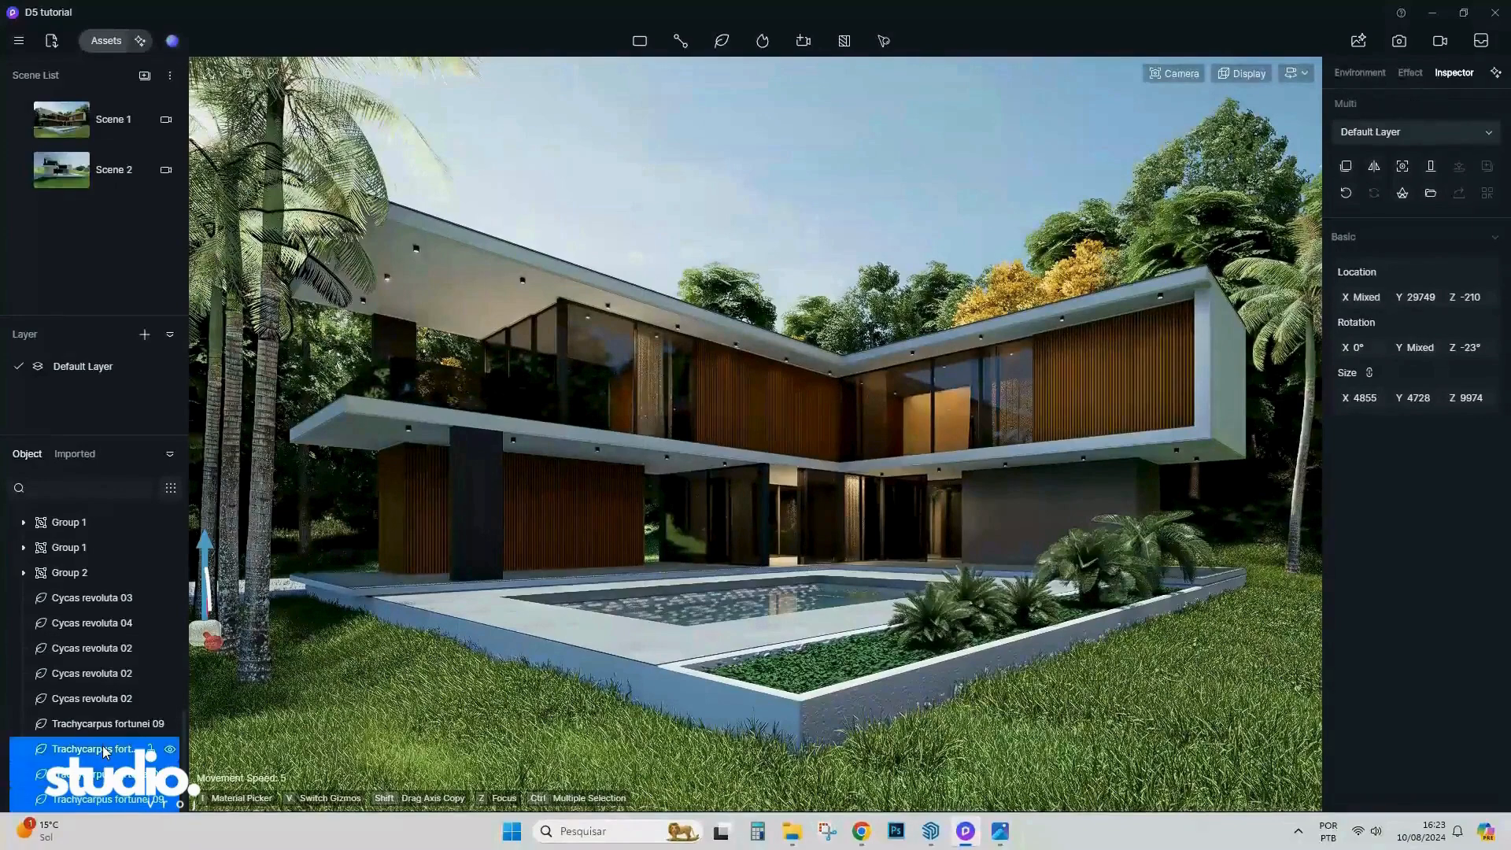
pyautogui.moveTo(204, 569); pyautogui.dragTo(206, 560)
pyautogui.click(717, 228)
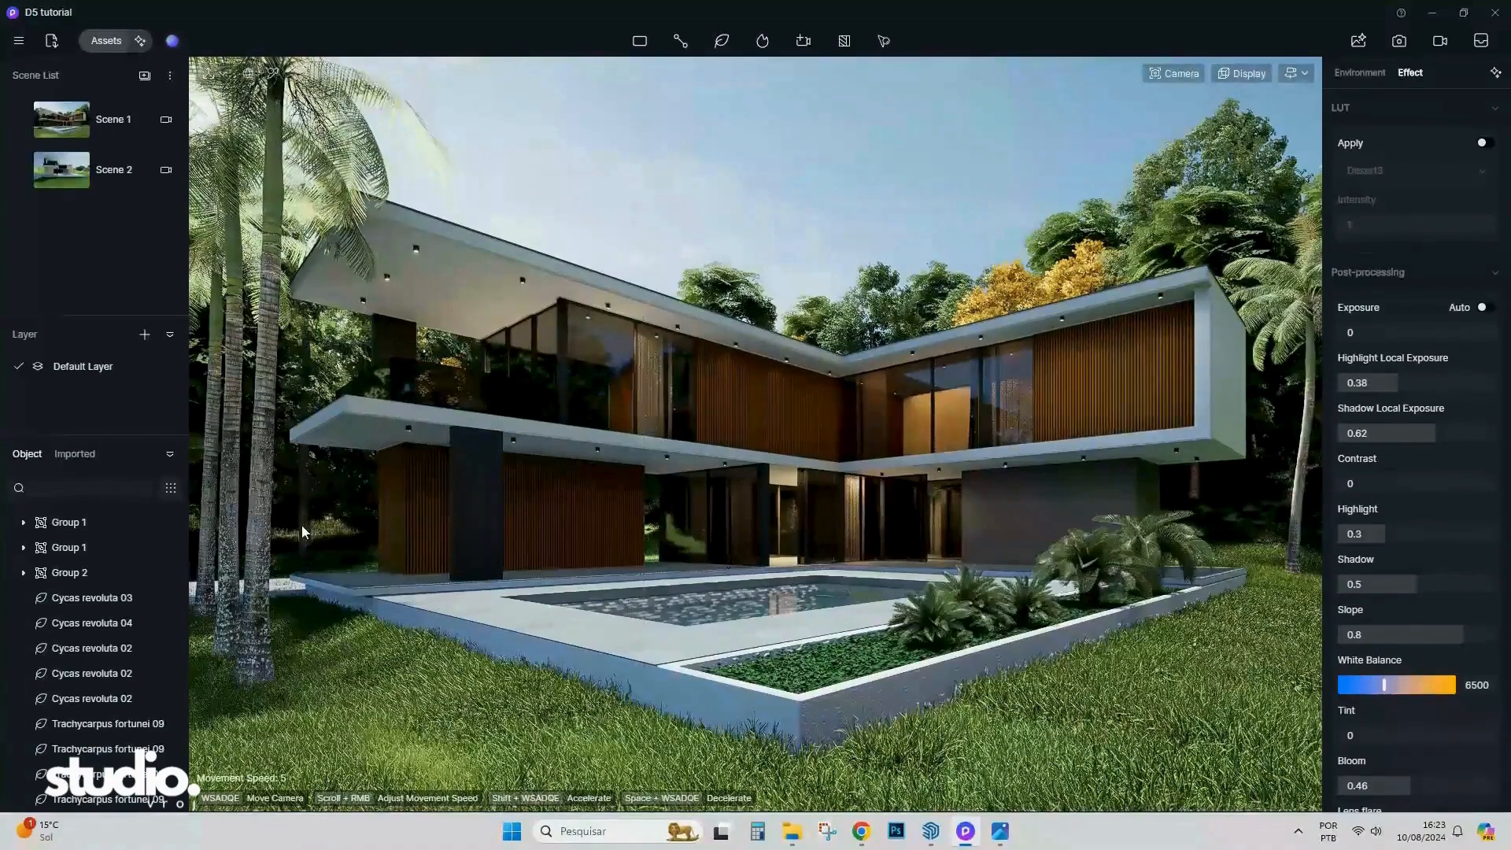
# Group the three raised palms and shift the group outward, away from the house.
pyautogui.click(115, 757)
pyautogui.keyDown('shift'); pyautogui.click(115, 797); pyautogui.keyUp('shift')
pyautogui.rightClick(115, 793)
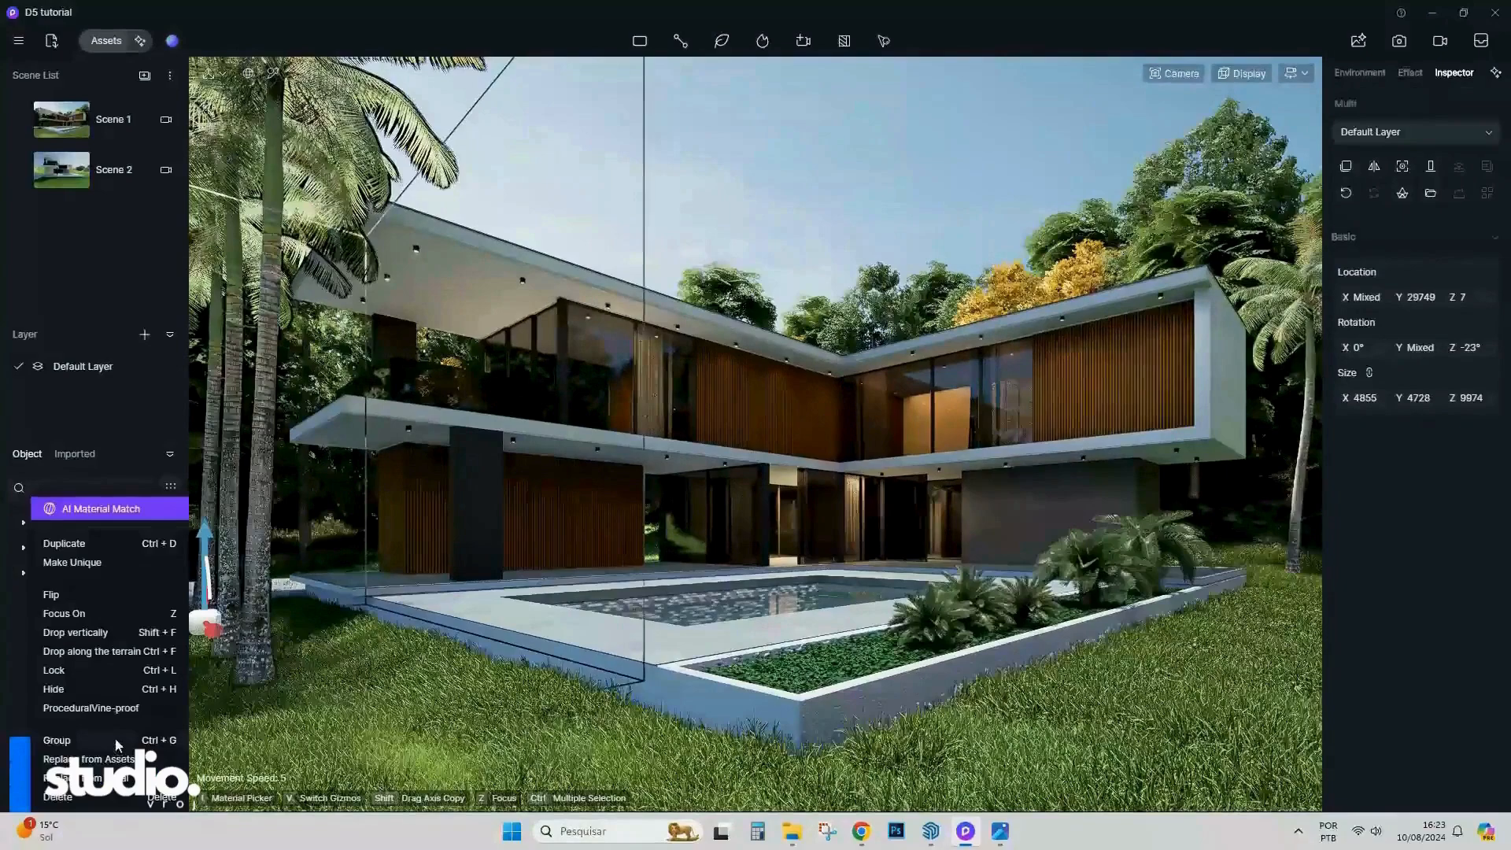
pyautogui.click(116, 741)
pyautogui.moveTo(191, 649); pyautogui.dragTo(162, 651)
pyautogui.moveTo(322, 634); pyautogui.dragTo(291, 634, button='right')
pyautogui.moveTo(300, 638); pyautogui.dragTo(264, 641)
# Replace the tall Trachycarpus fortunei 09 beyond the planter with a Trachycarpus fortunei 21 placed on the lawn.
pyautogui.moveTo(401, 634); pyautogui.dragTo(456, 627, button='right')
pyautogui.click(1141, 550)
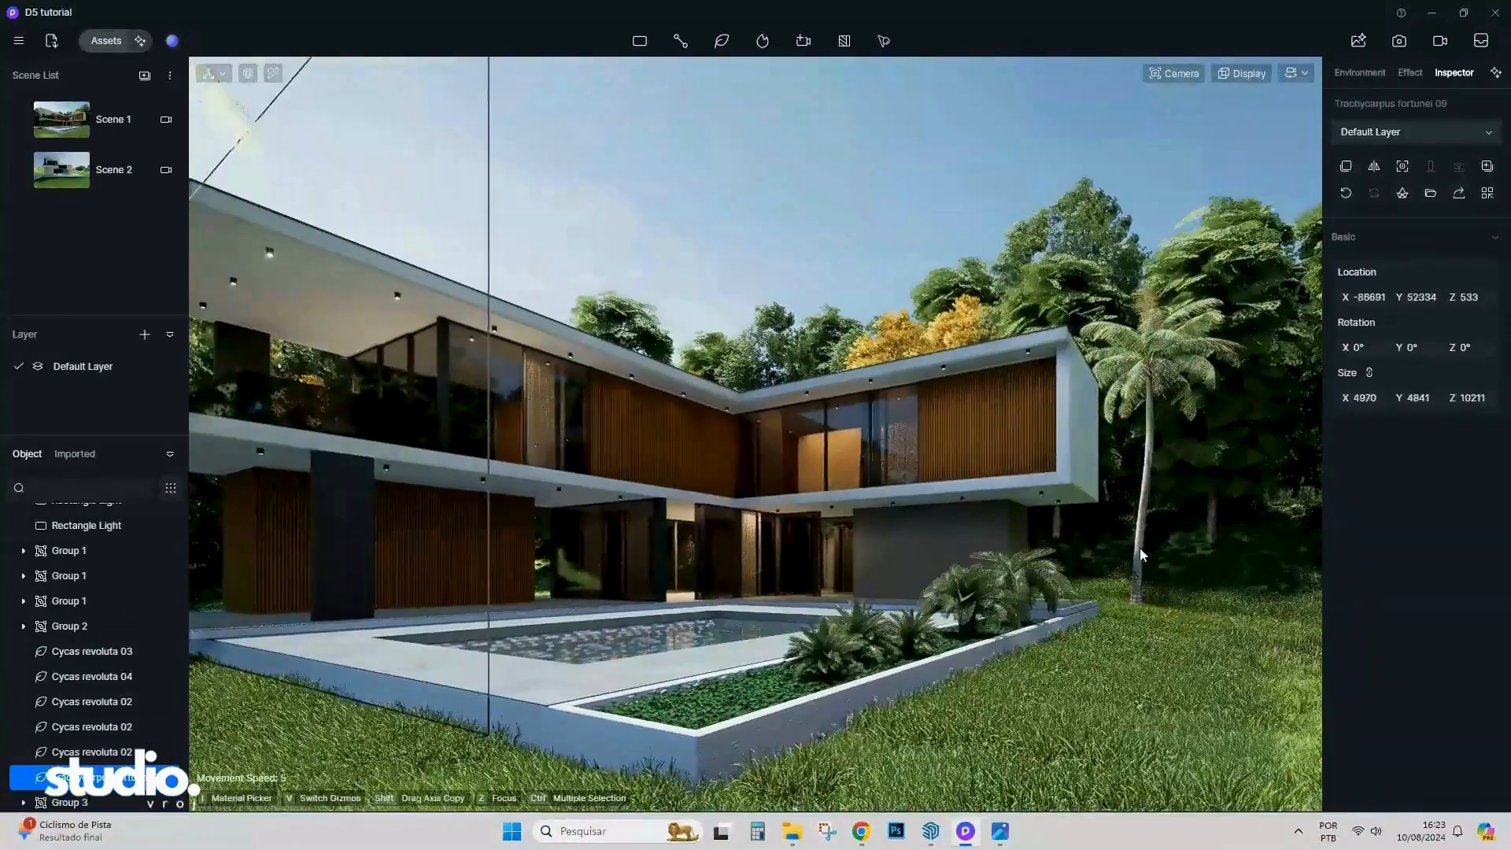
pyautogui.click(106, 40)
pyautogui.scroll(-10, 333, 497)
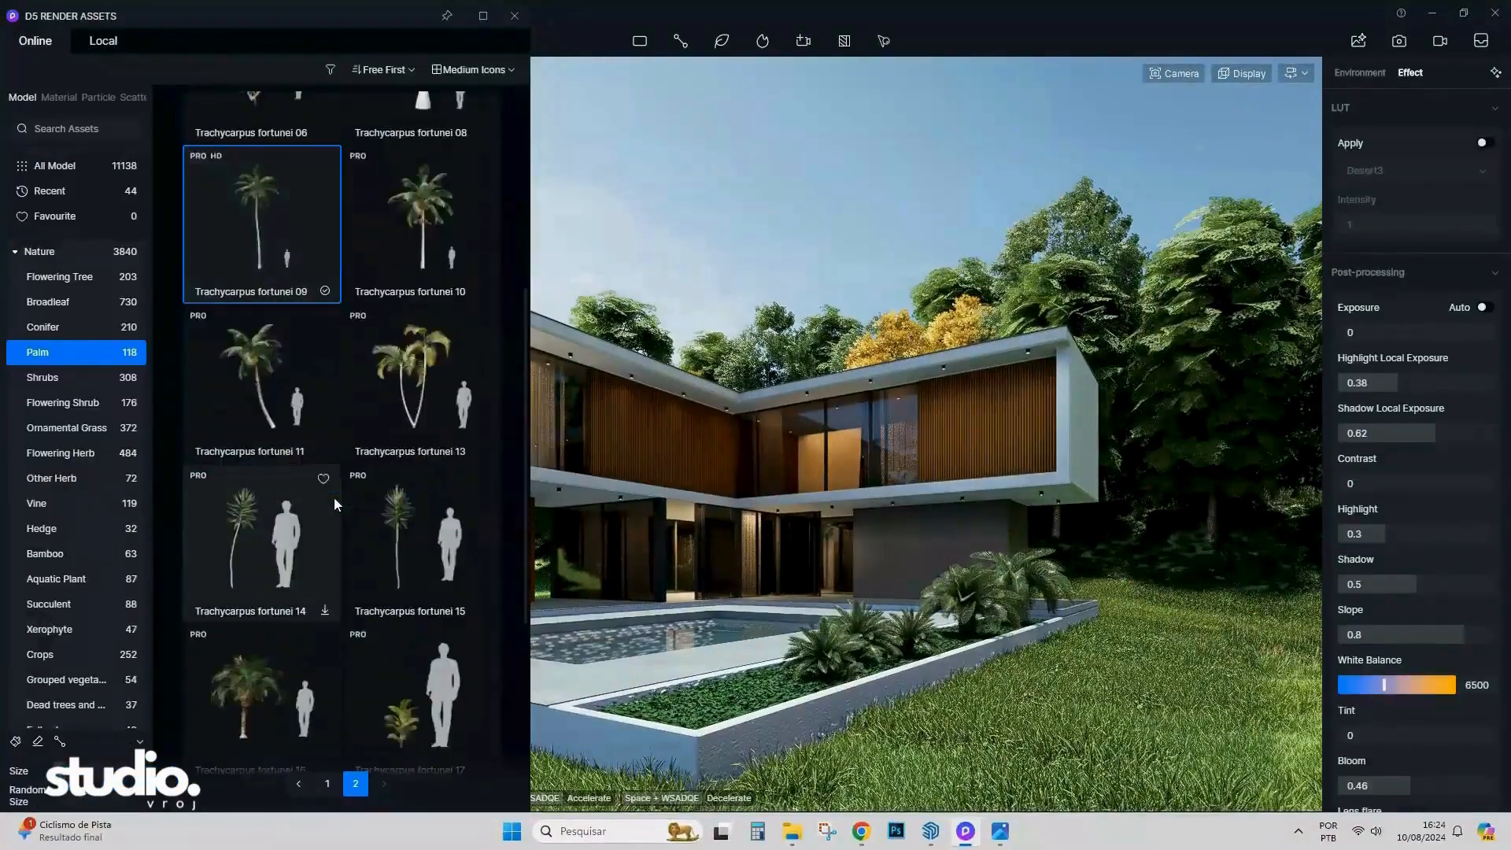
pyautogui.click(357, 589)
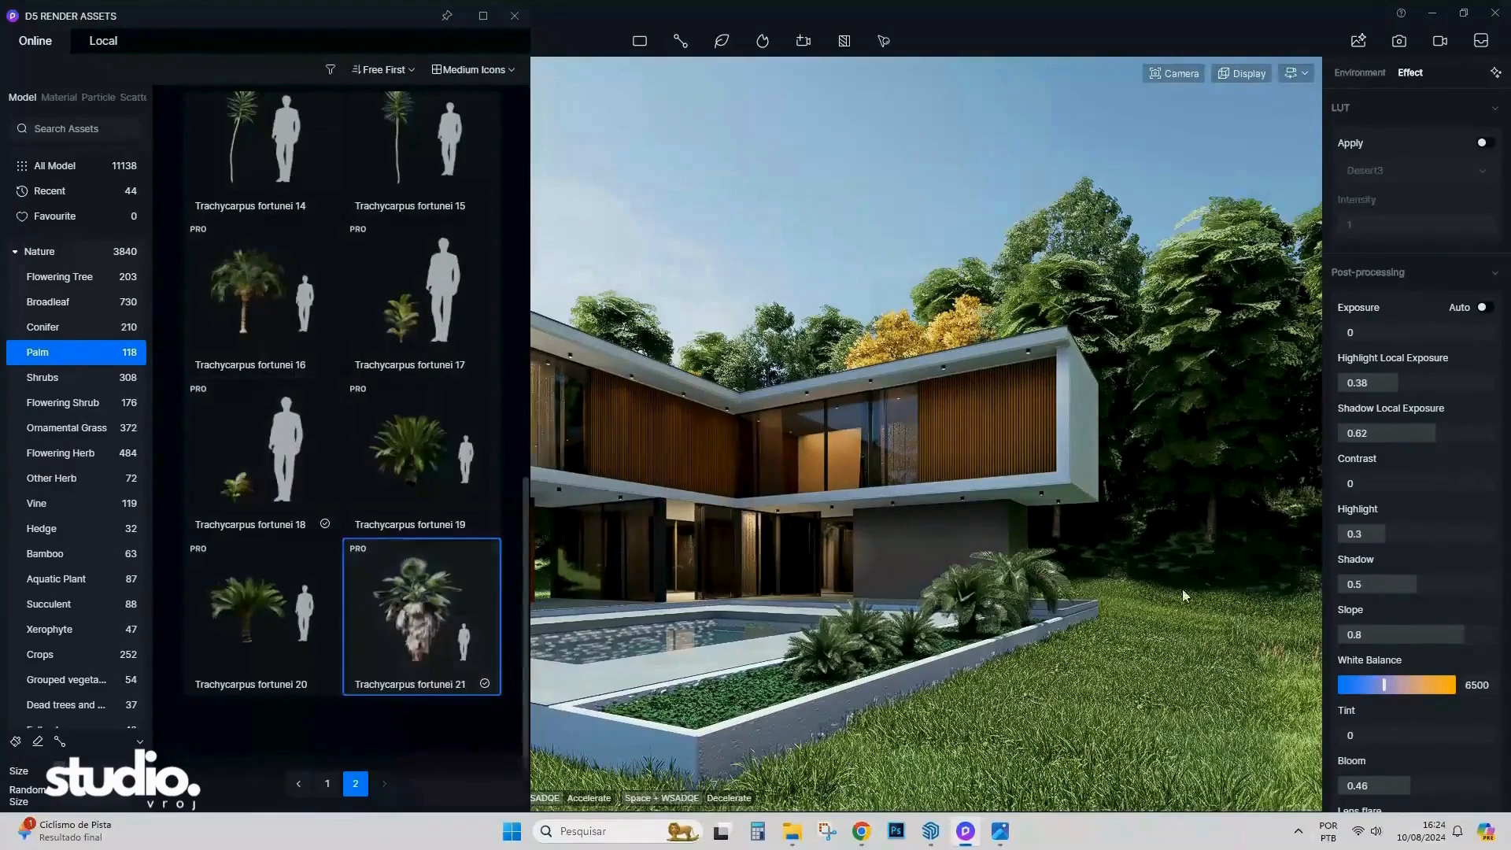
pyautogui.click(1132, 617)
# Plant Trachycarpus fortunei 18 palms in the empty near end of the poolside planter.
pyautogui.scroll(4, 400, 482)
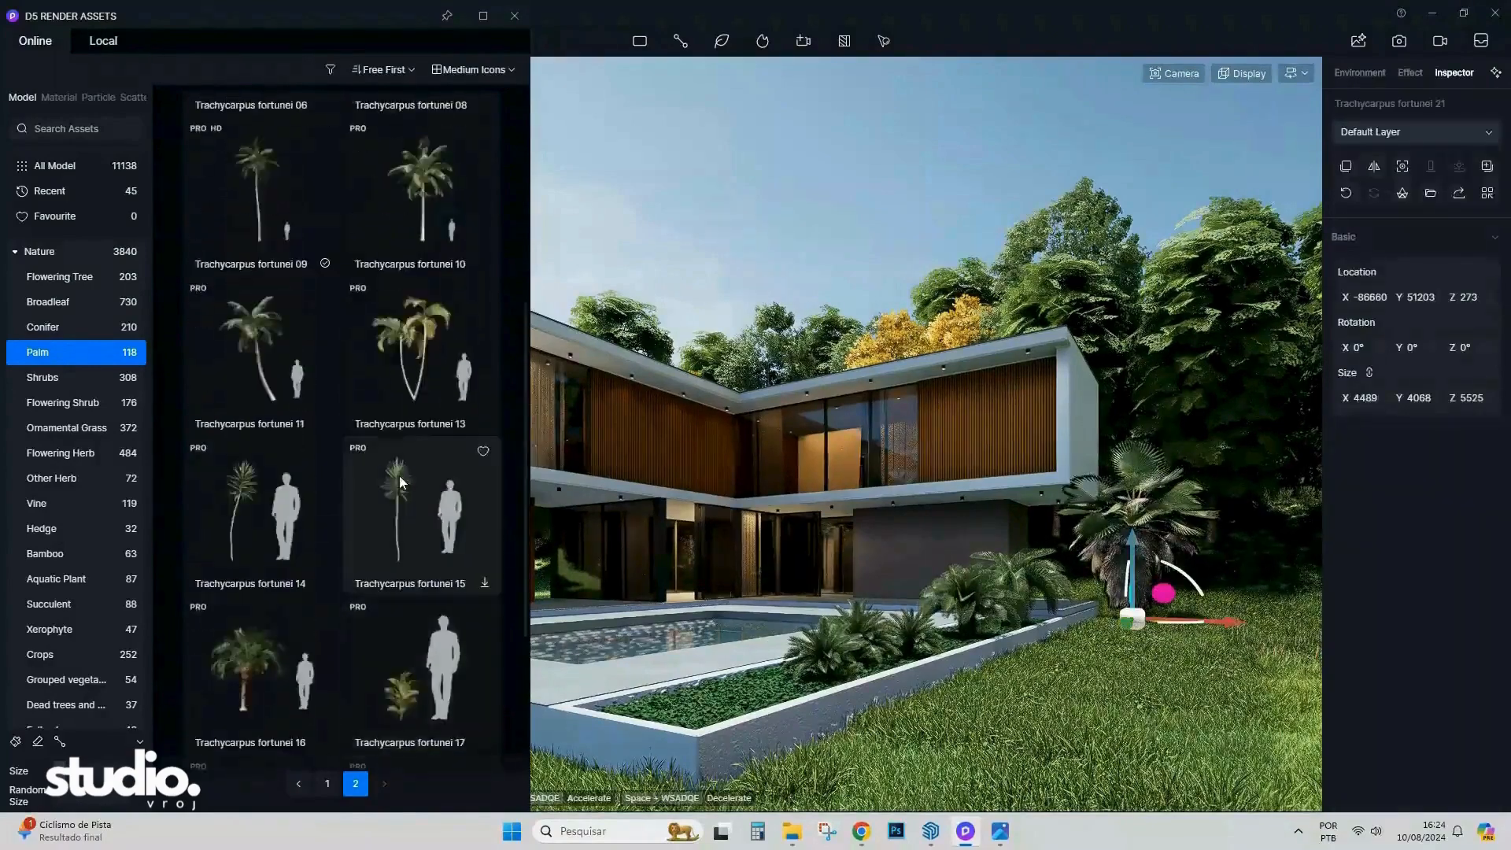
pyautogui.scroll(3, 400, 481)
pyautogui.click(327, 783)
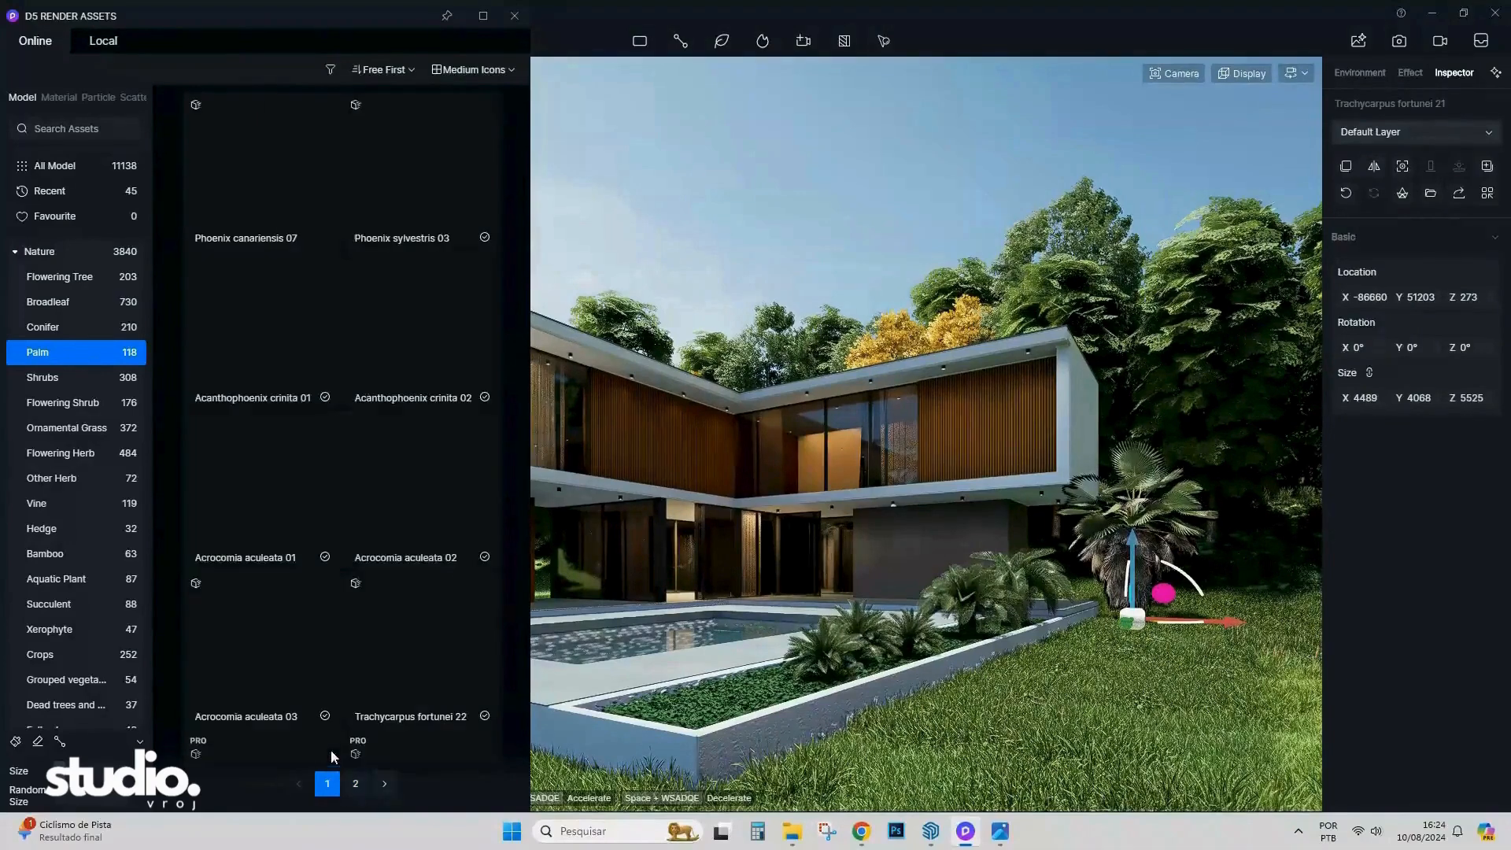
pyautogui.scroll(-5, 266, 719)
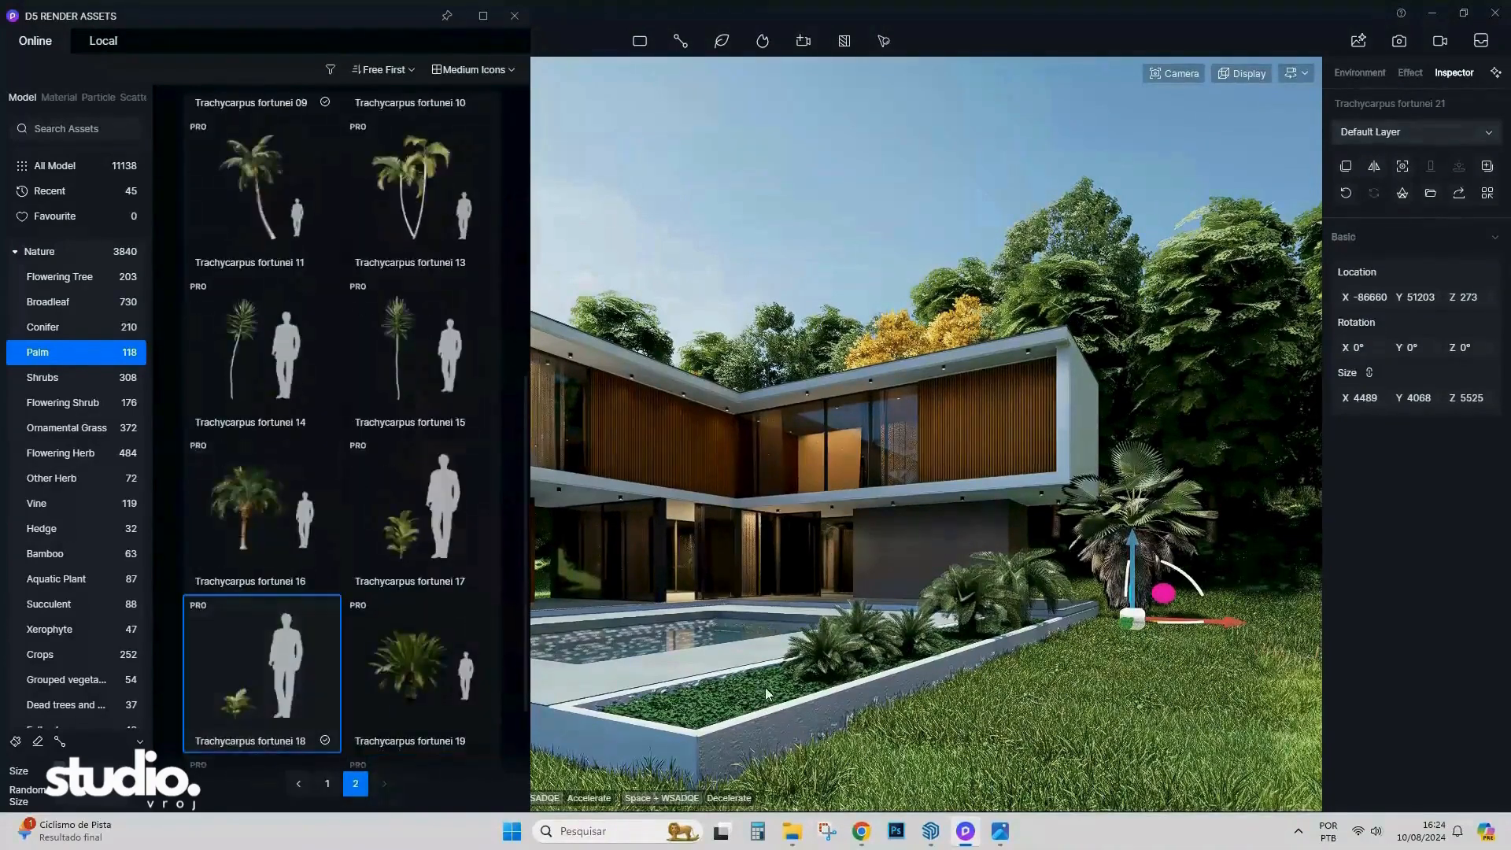
pyautogui.click(743, 699)
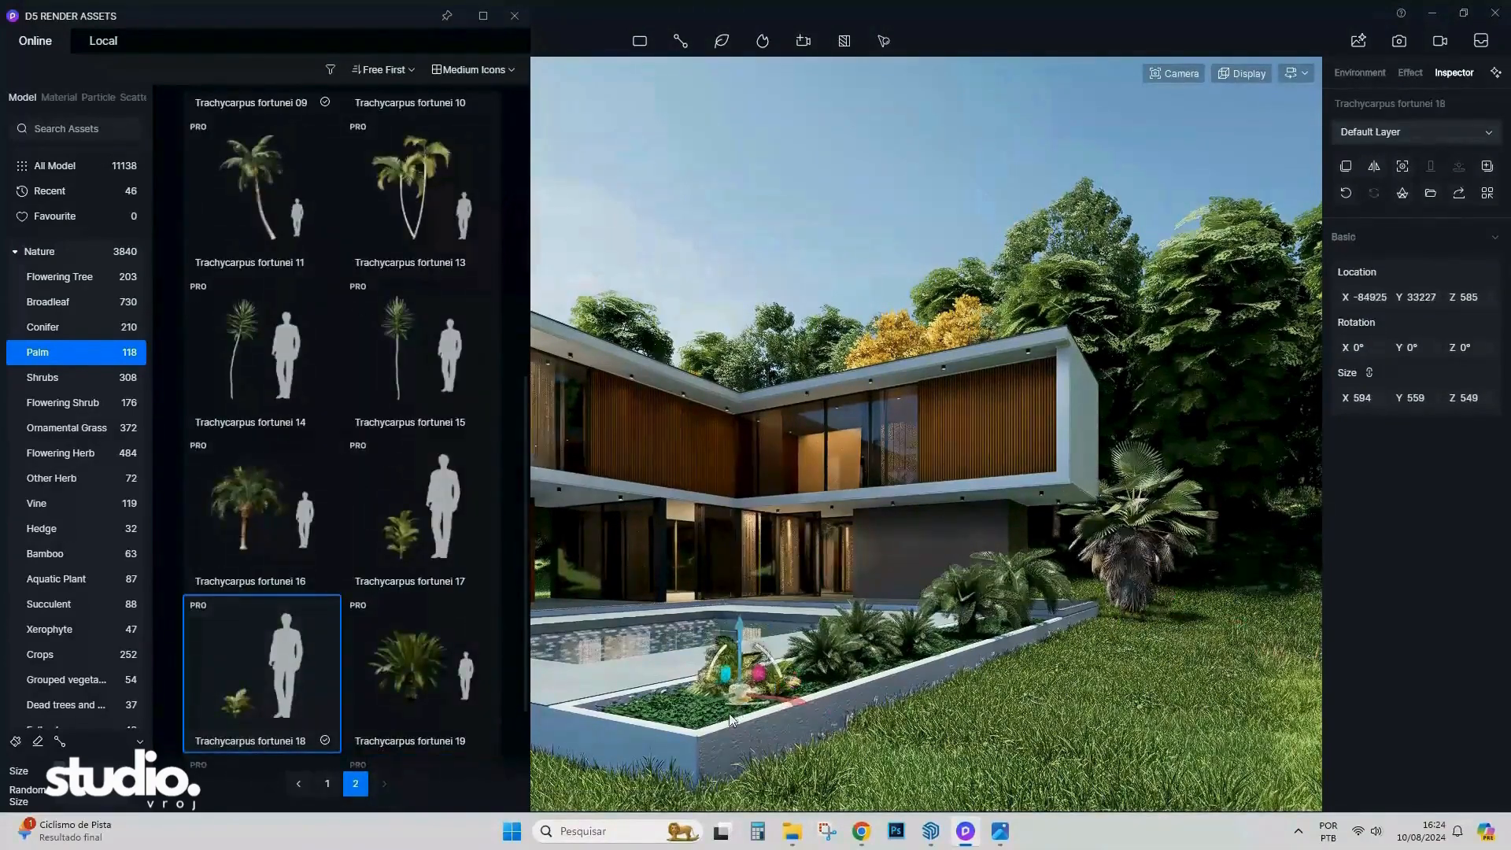
pyautogui.click(729, 715)
pyautogui.click(674, 722)
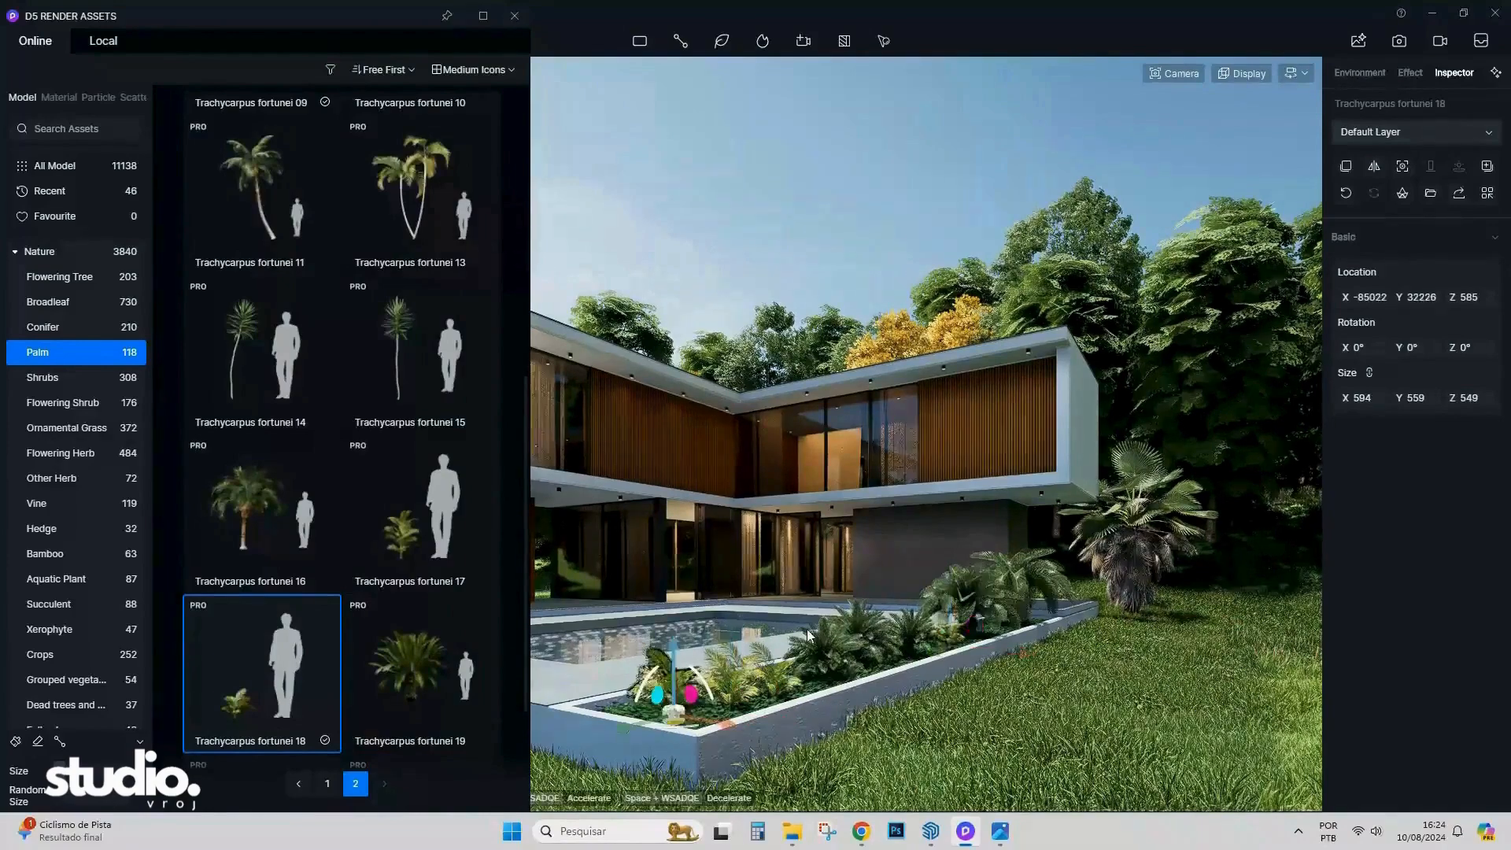
# Fill the planter's near corner with more Trachycarpus fortunei 18, mirroring one and enlarging it to 667 × 628 × 616.
pyautogui.click(1371, 168)
pyautogui.click(731, 715)
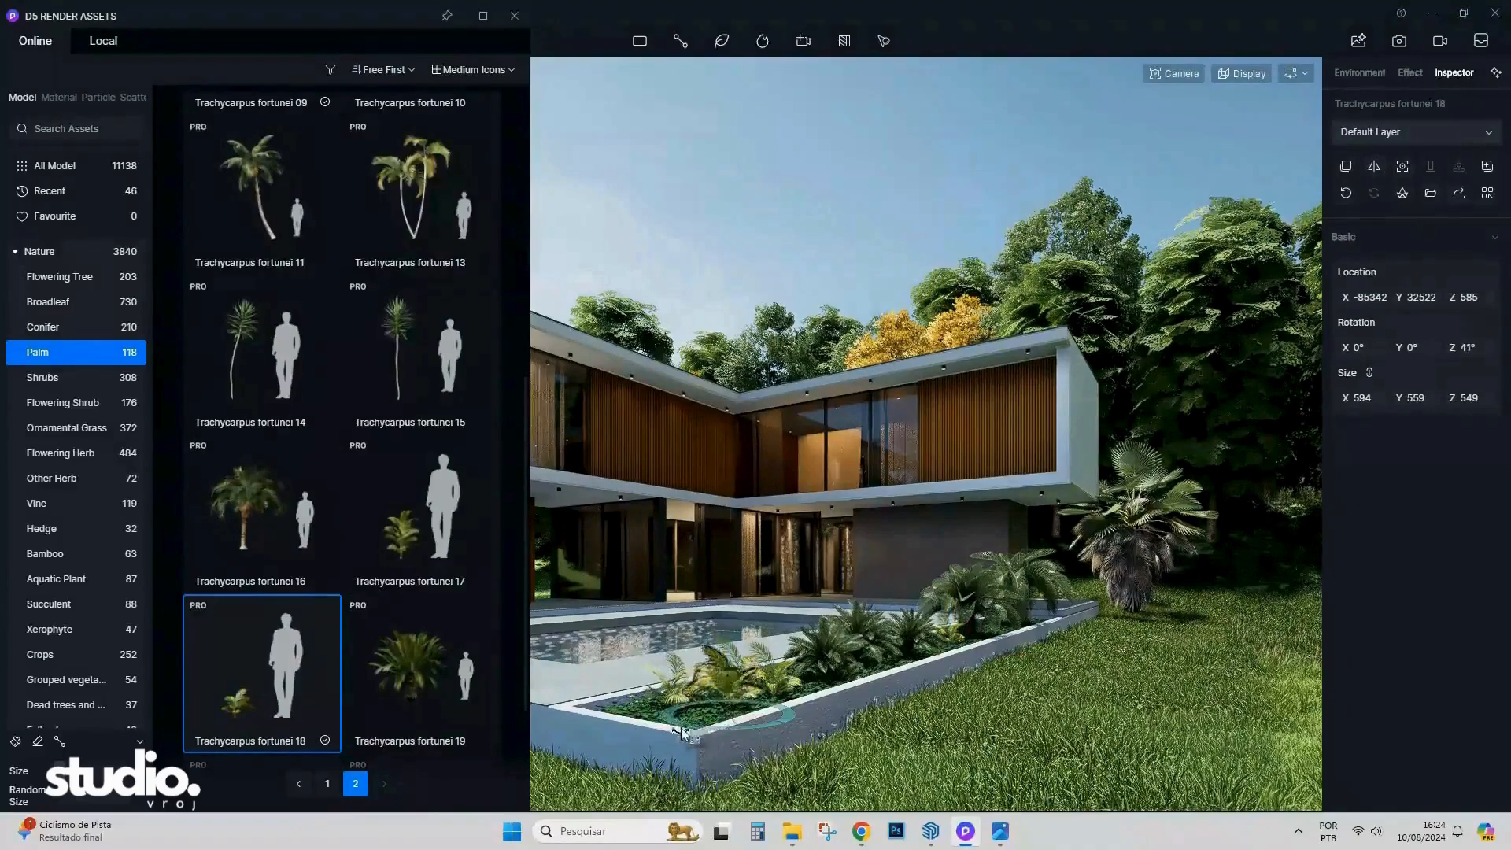
pyautogui.click(784, 687)
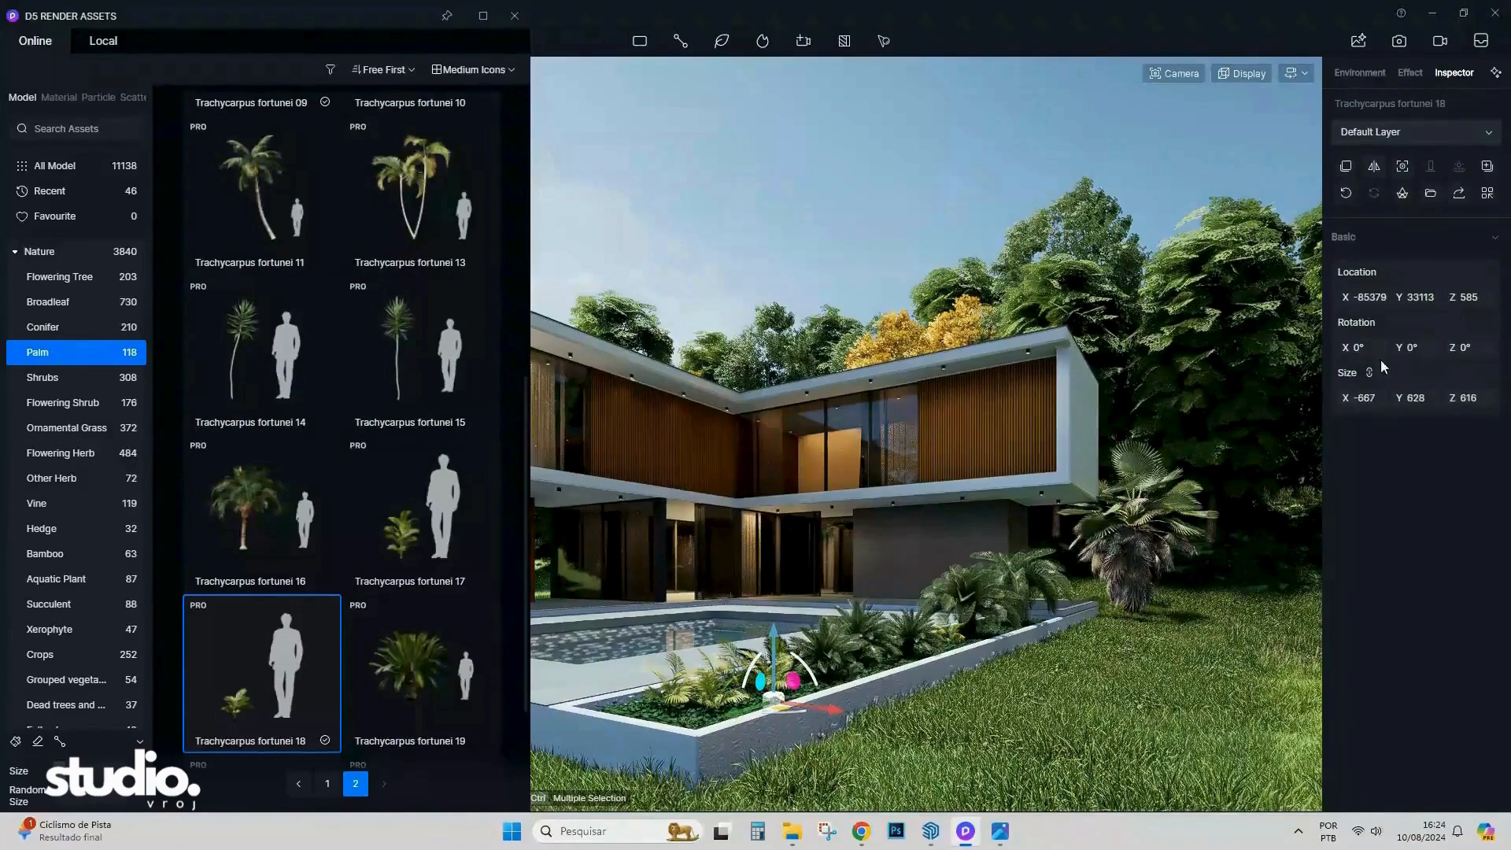
pyautogui.click(965, 187)
# Try the Cycas revoluta 02 nearest the small palms farther along the planter at Y 32623.
pyautogui.click(841, 661)
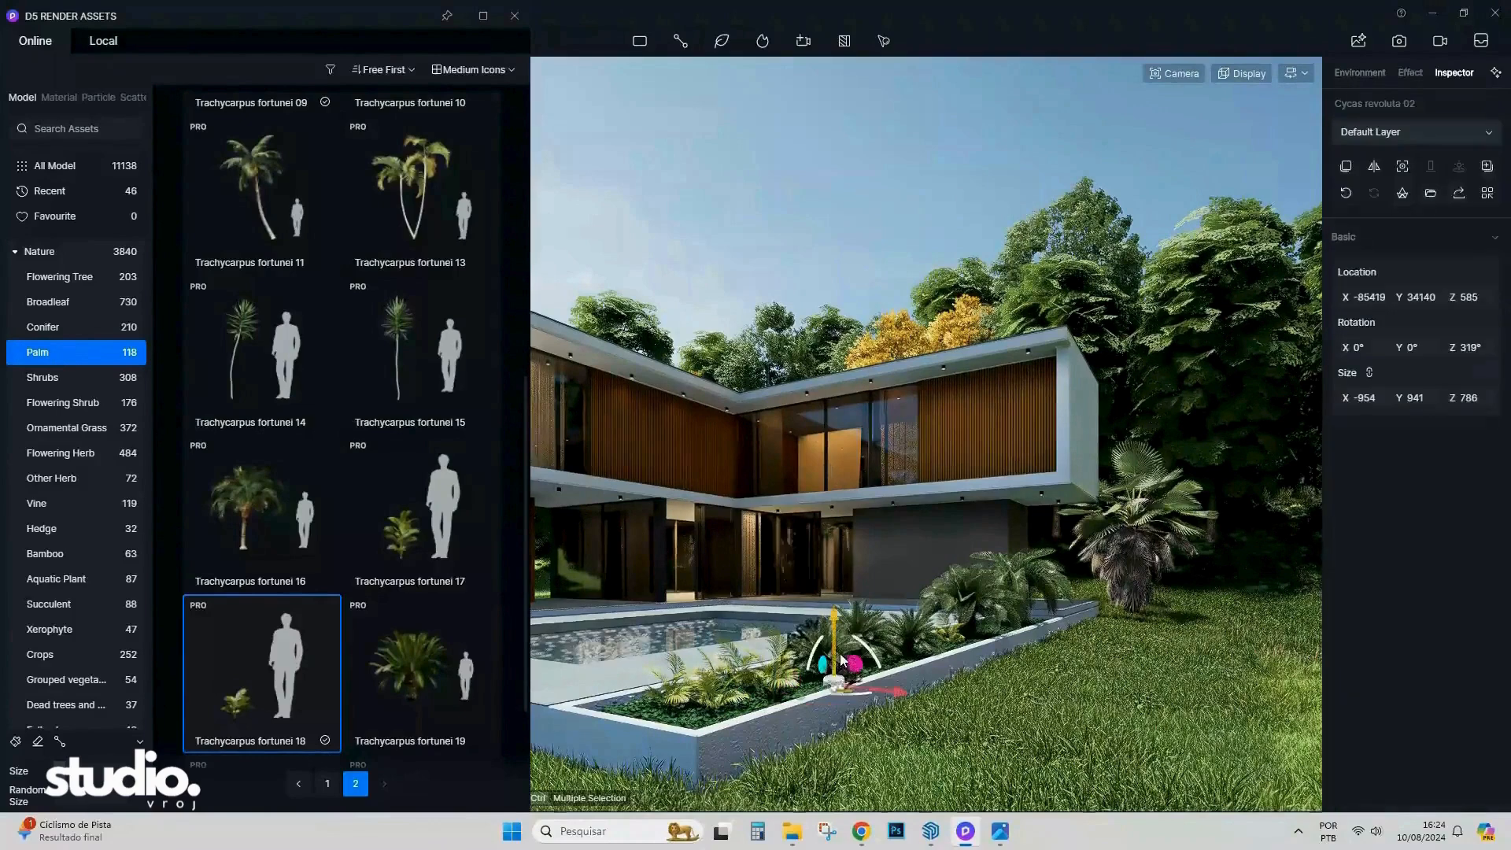
pyautogui.moveTo(716, 724); pyautogui.dragTo(666, 736)
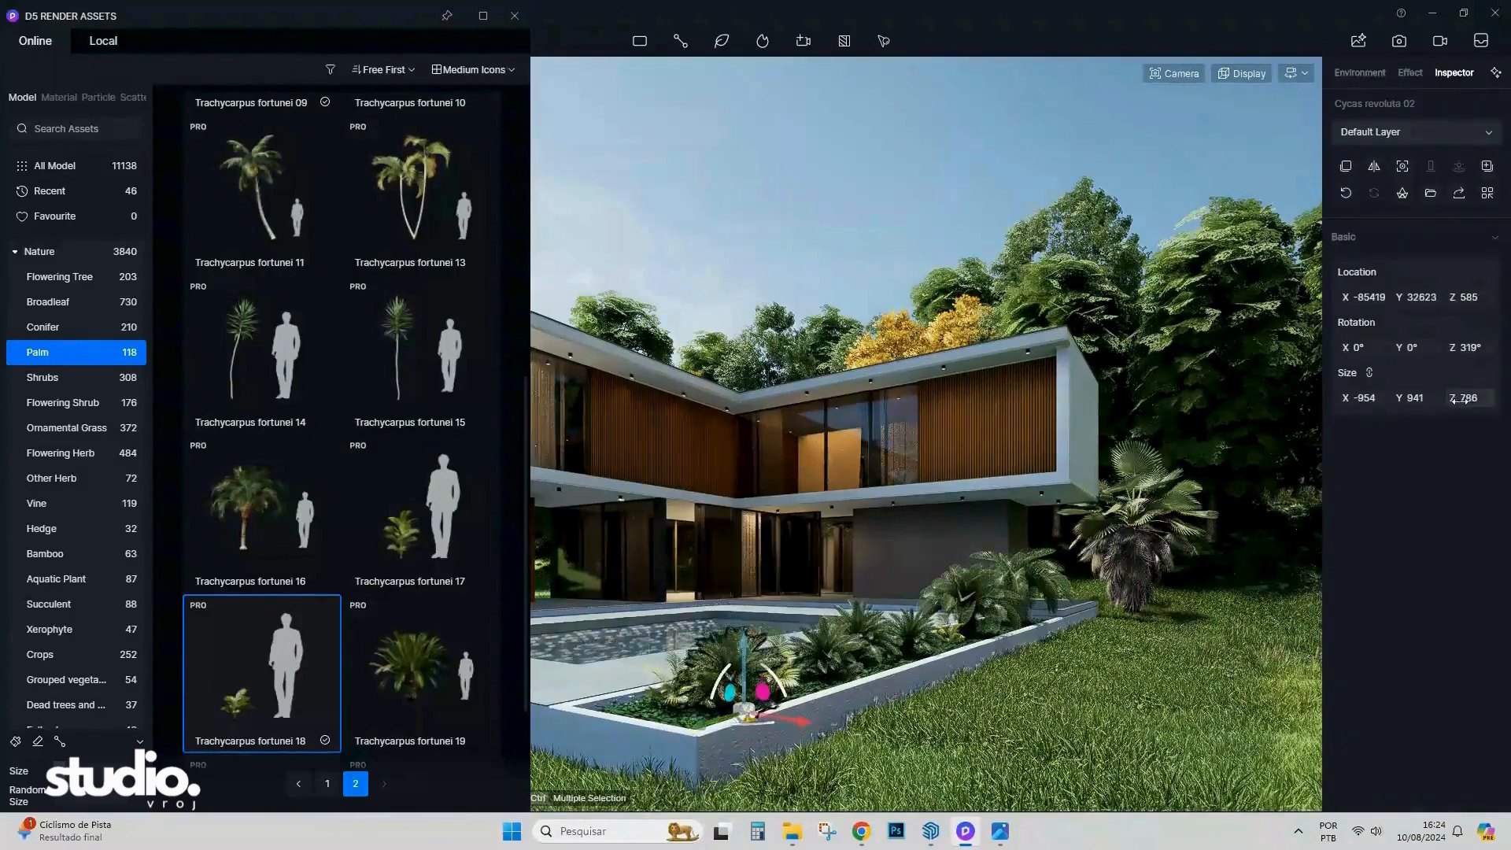
pyautogui.click(861, 204)
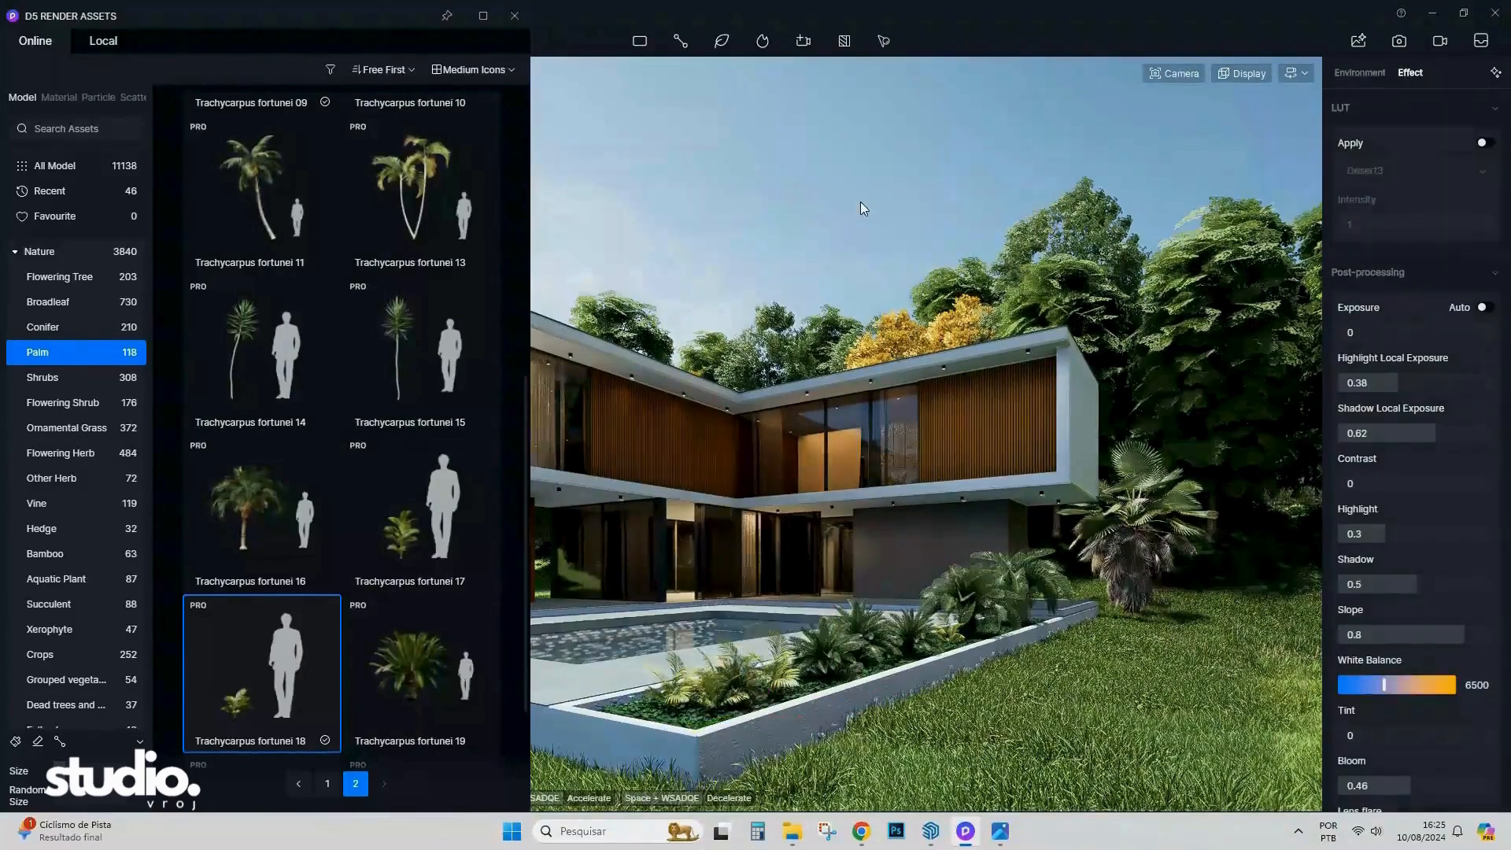
# Enlarge the mirrored Trachycarpus fortunei 18 beside the cycads to a Z size of 653 and deselect it.
pyautogui.click(882, 645)
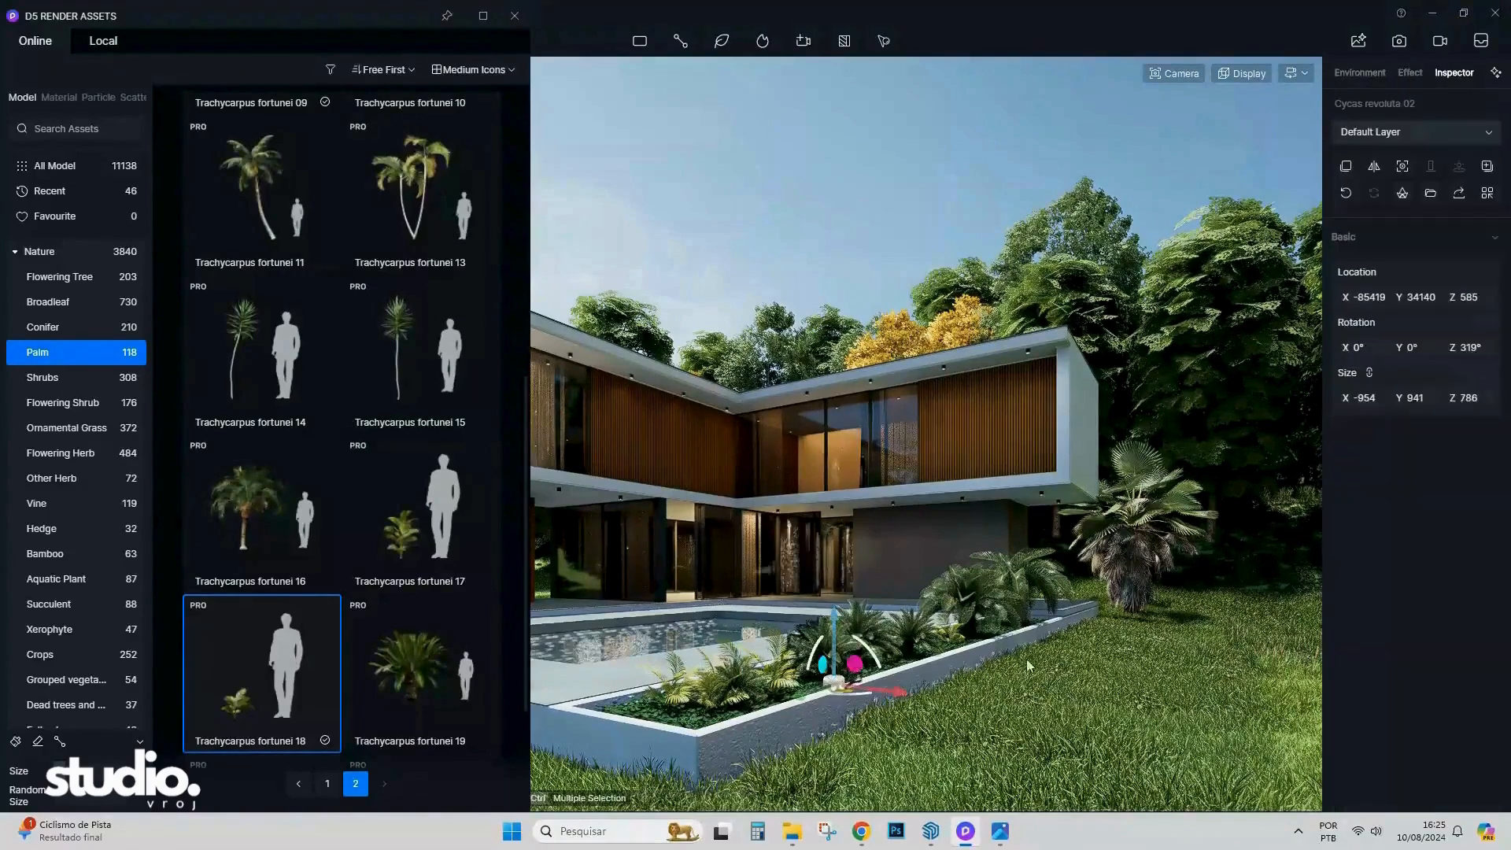
pyautogui.click(778, 653)
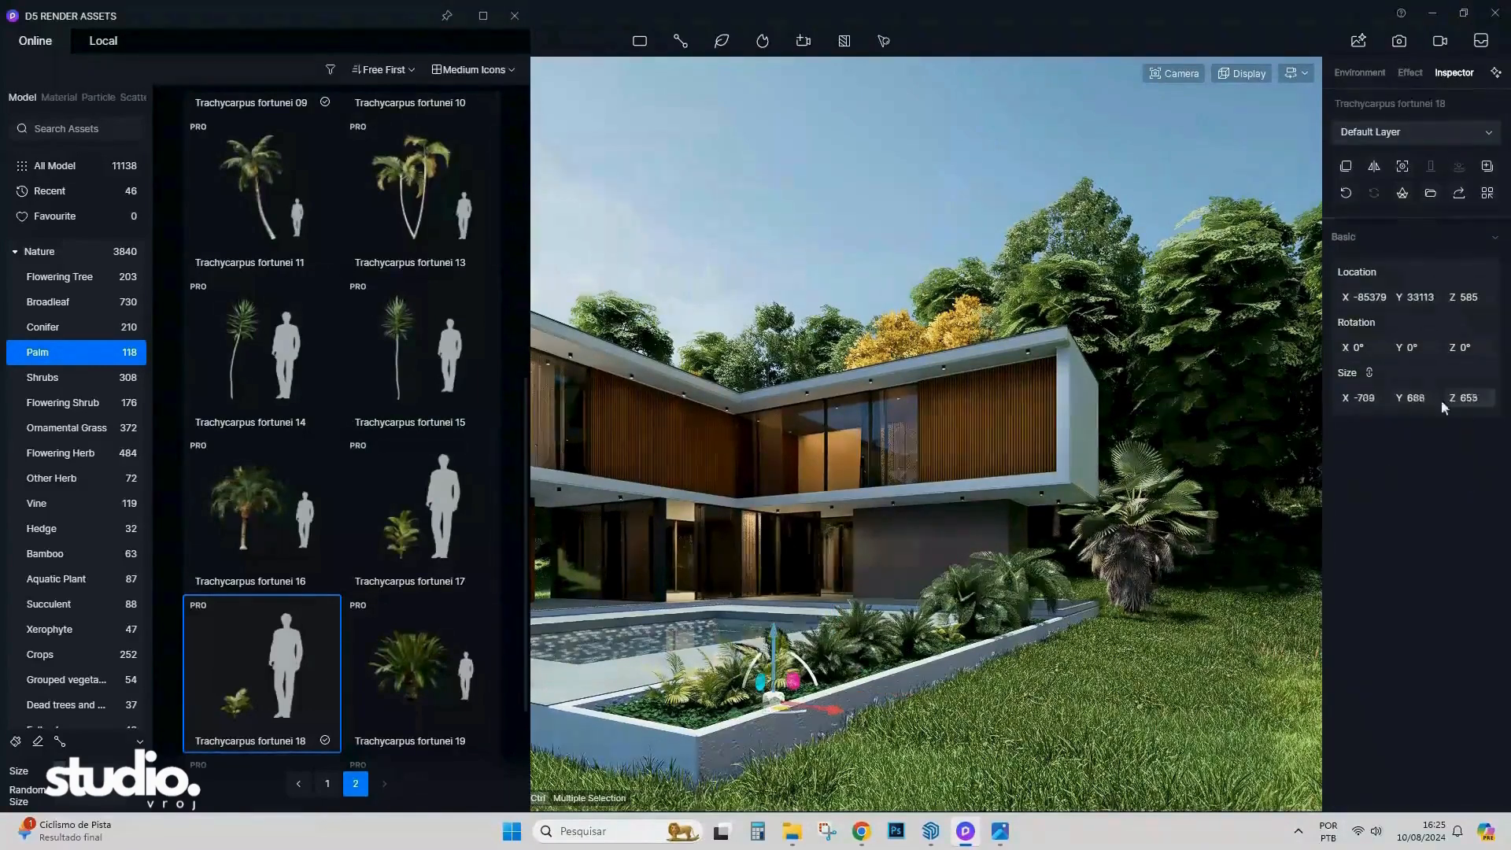
pyautogui.click(843, 174)
# Place a Phoenix sylvestris 03 on the lawn beyond the planter and shift it toward the house to X -85720, Y 53352.
pyautogui.scroll(-2, 380, 257)
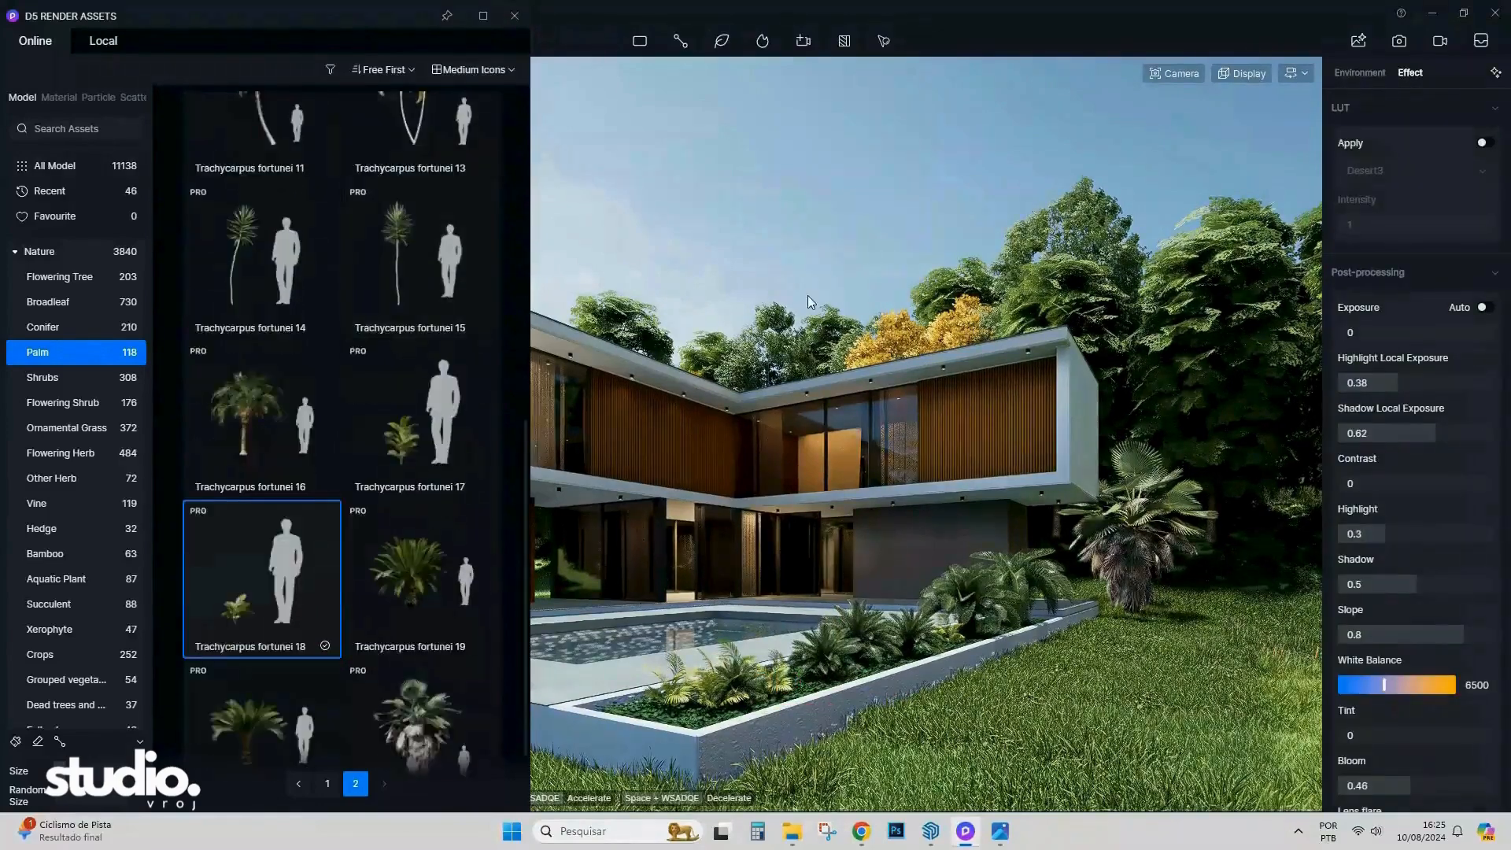
pyautogui.click(326, 783)
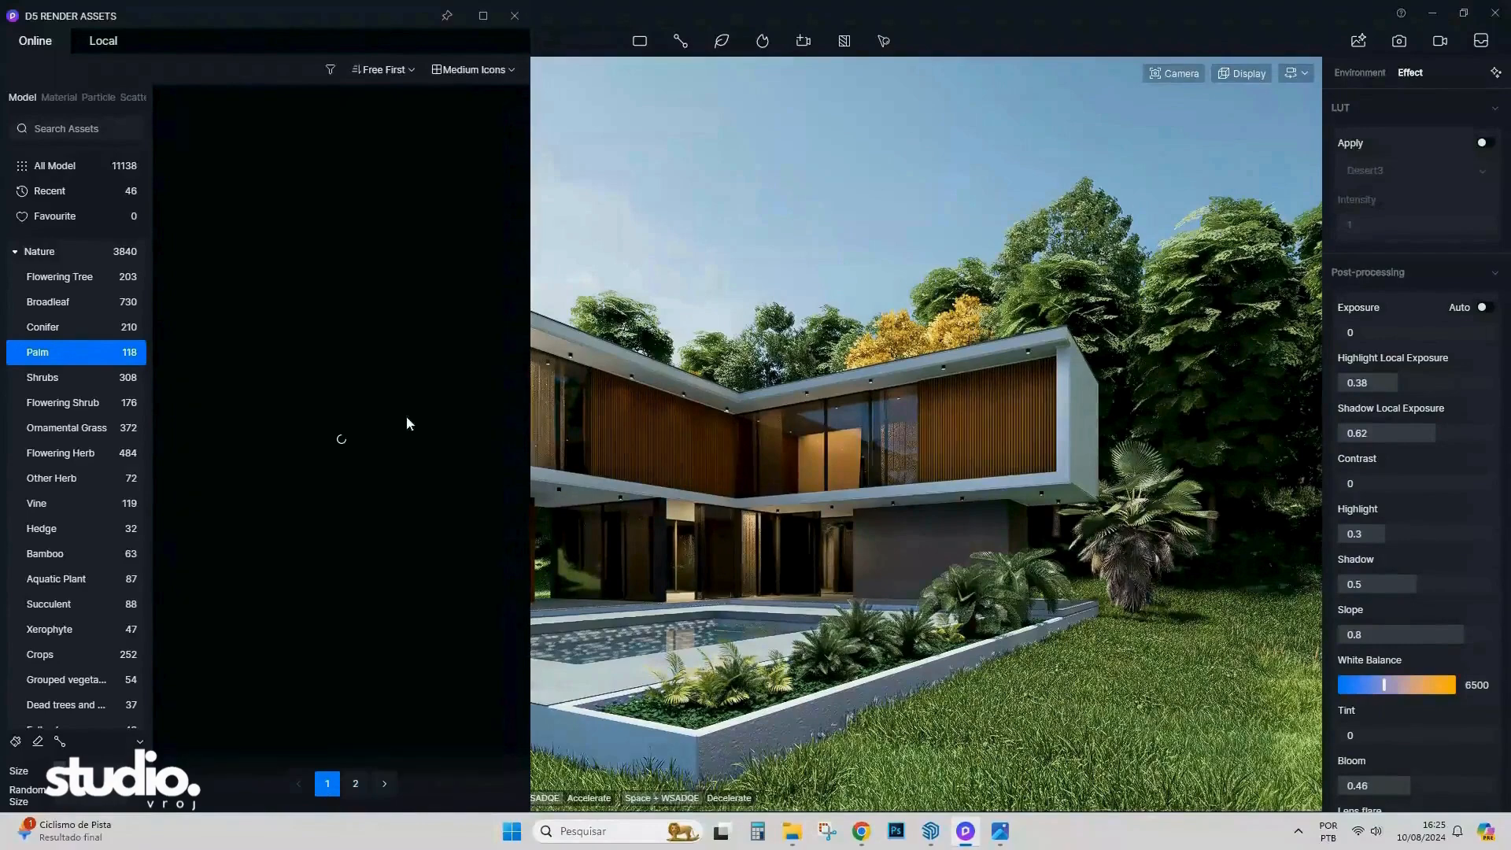
pyautogui.click(272, 223)
pyautogui.click(415, 214)
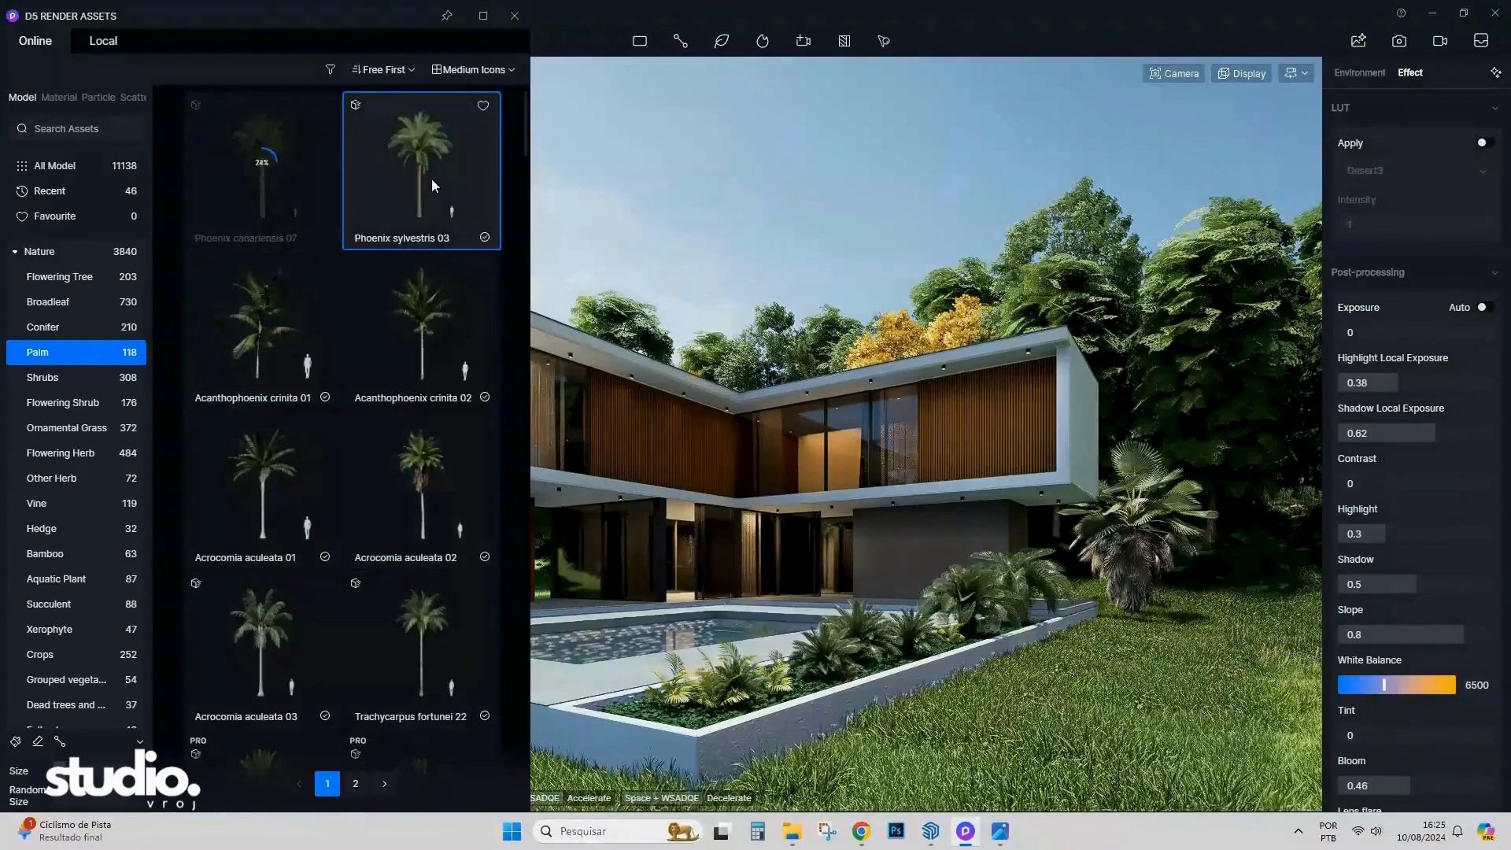
pyautogui.click(1161, 611)
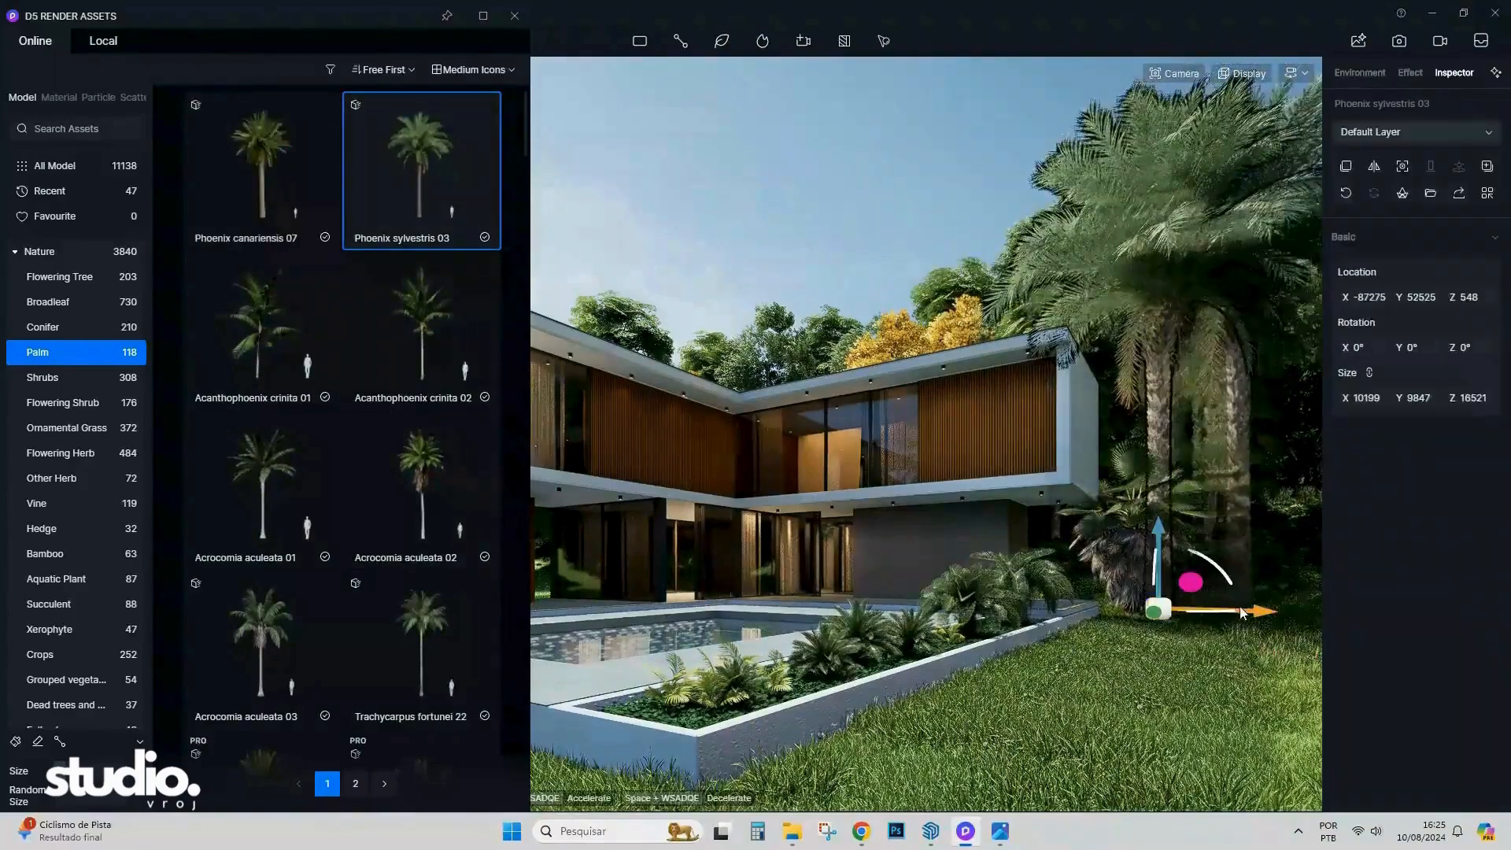
pyautogui.moveTo(1253, 610); pyautogui.dragTo(1096, 610)
# Try a Phoenix canariensis 07 on the lawn and behind the house at X -73422, Y 51624.
pyautogui.click(306, 184)
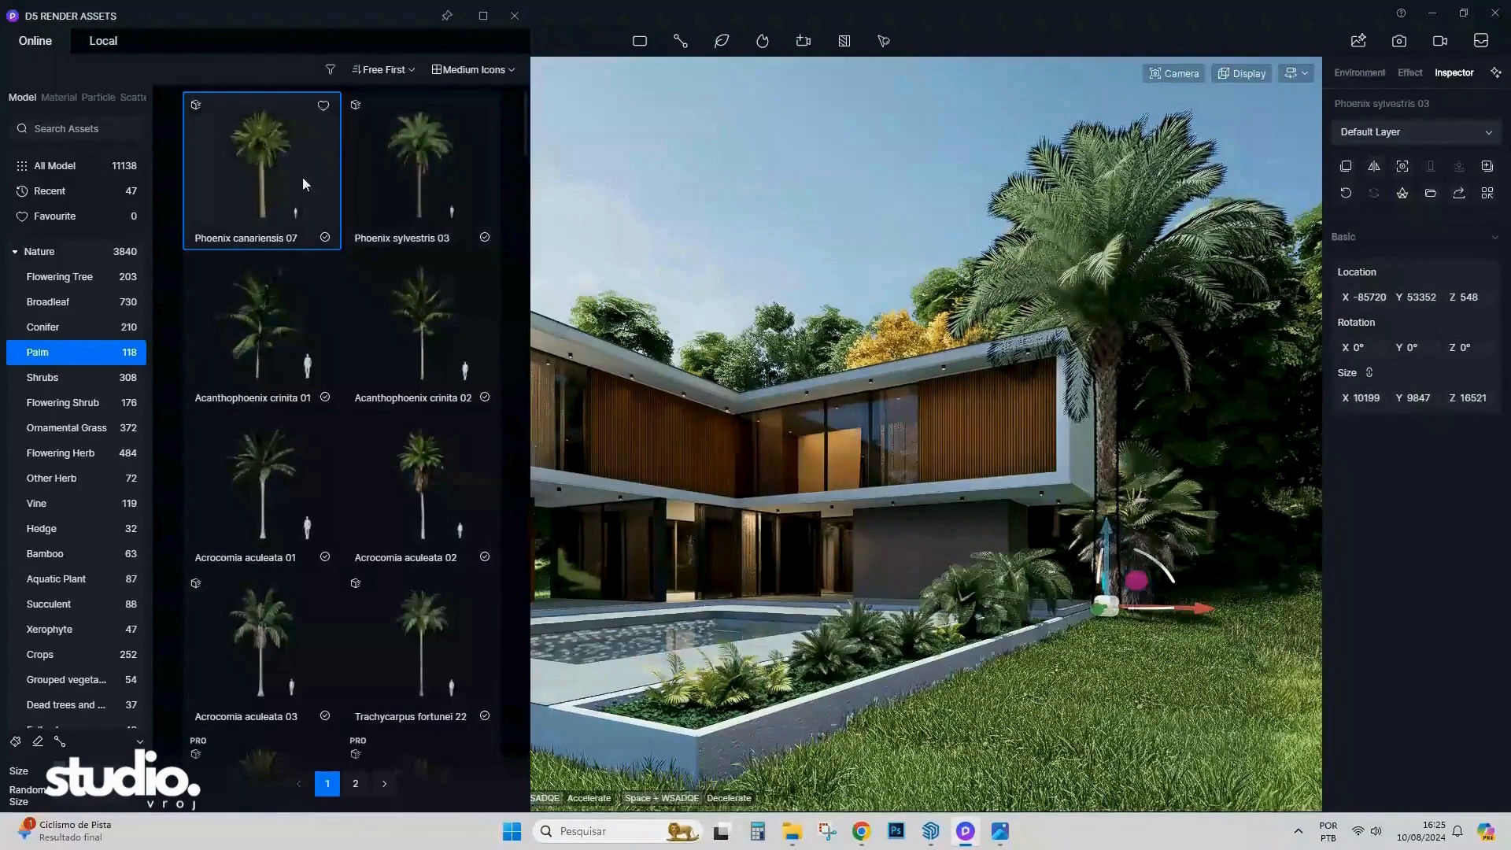
pyautogui.click(1234, 632)
pyautogui.press('Escape')
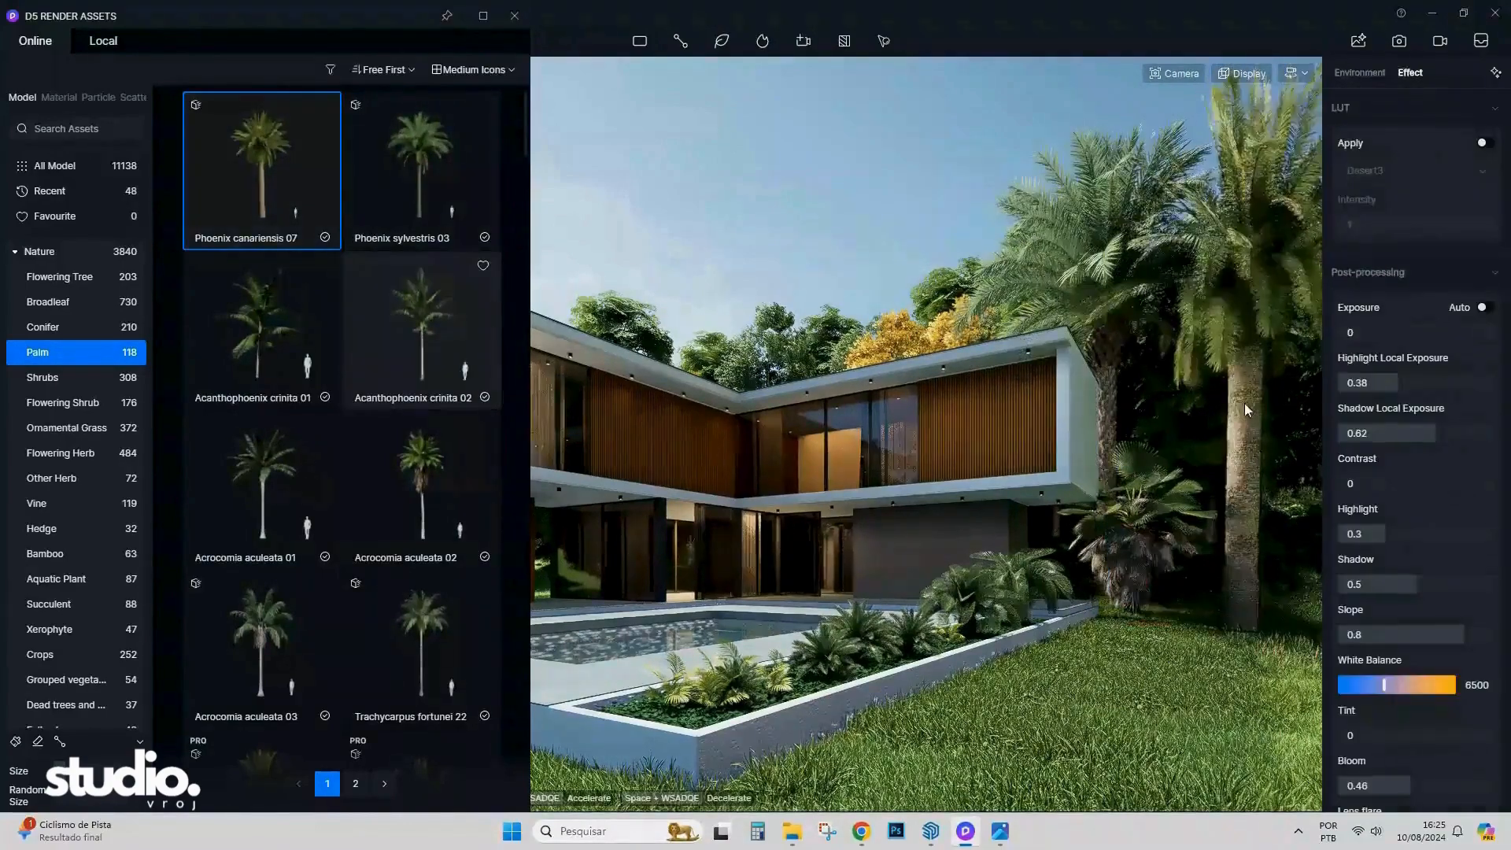
pyautogui.click(1244, 405)
pyautogui.moveTo(1180, 627); pyautogui.dragTo(847, 561)
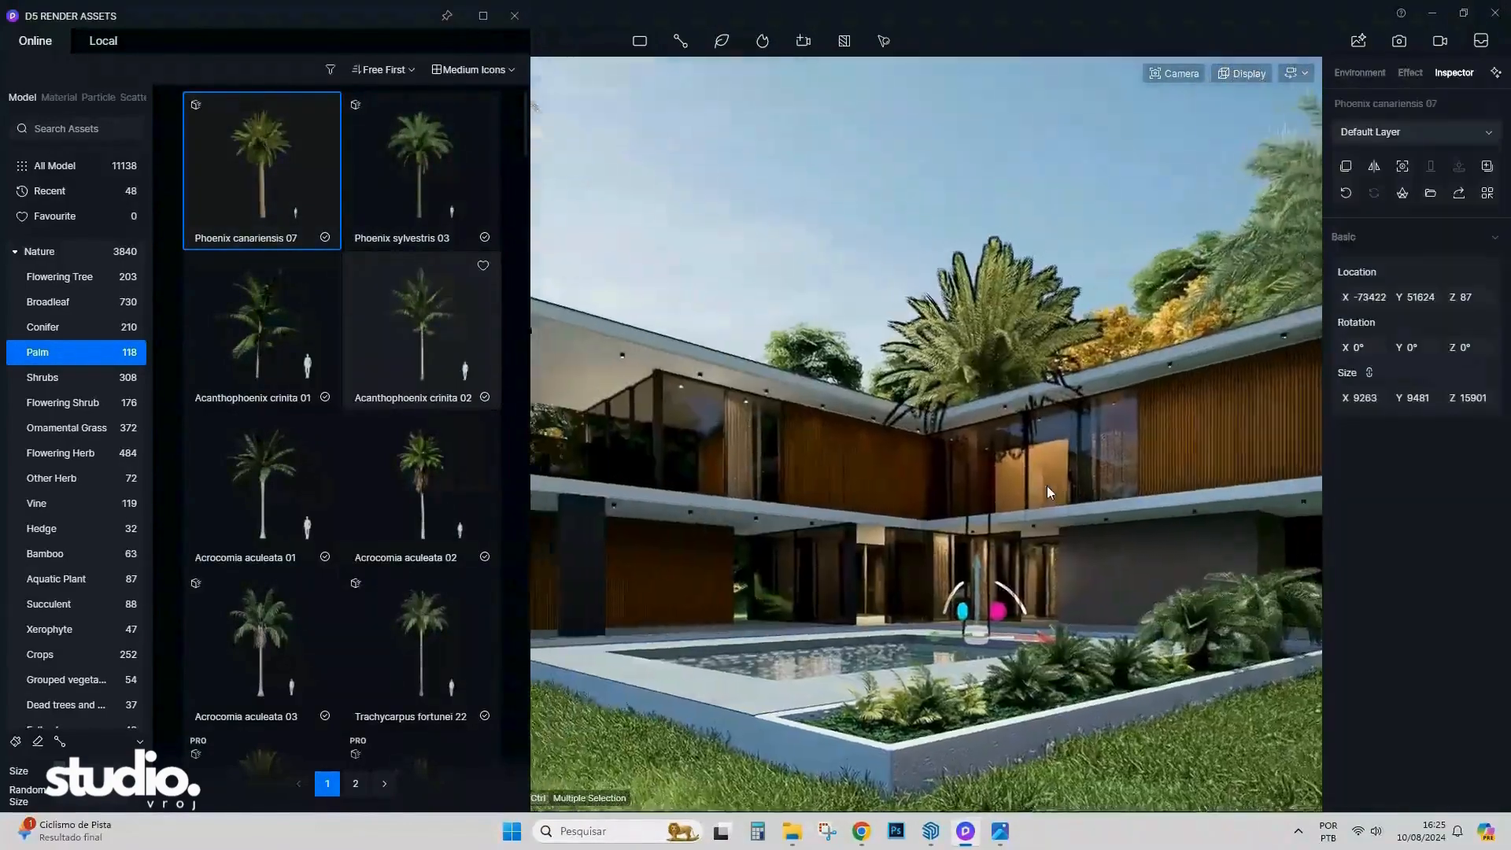
pyautogui.press('Escape')
# Copy the Phoenix sylvestris 03 behind the house to X -65650, mirror the copy and scale it down slightly.
pyautogui.click(1023, 515)
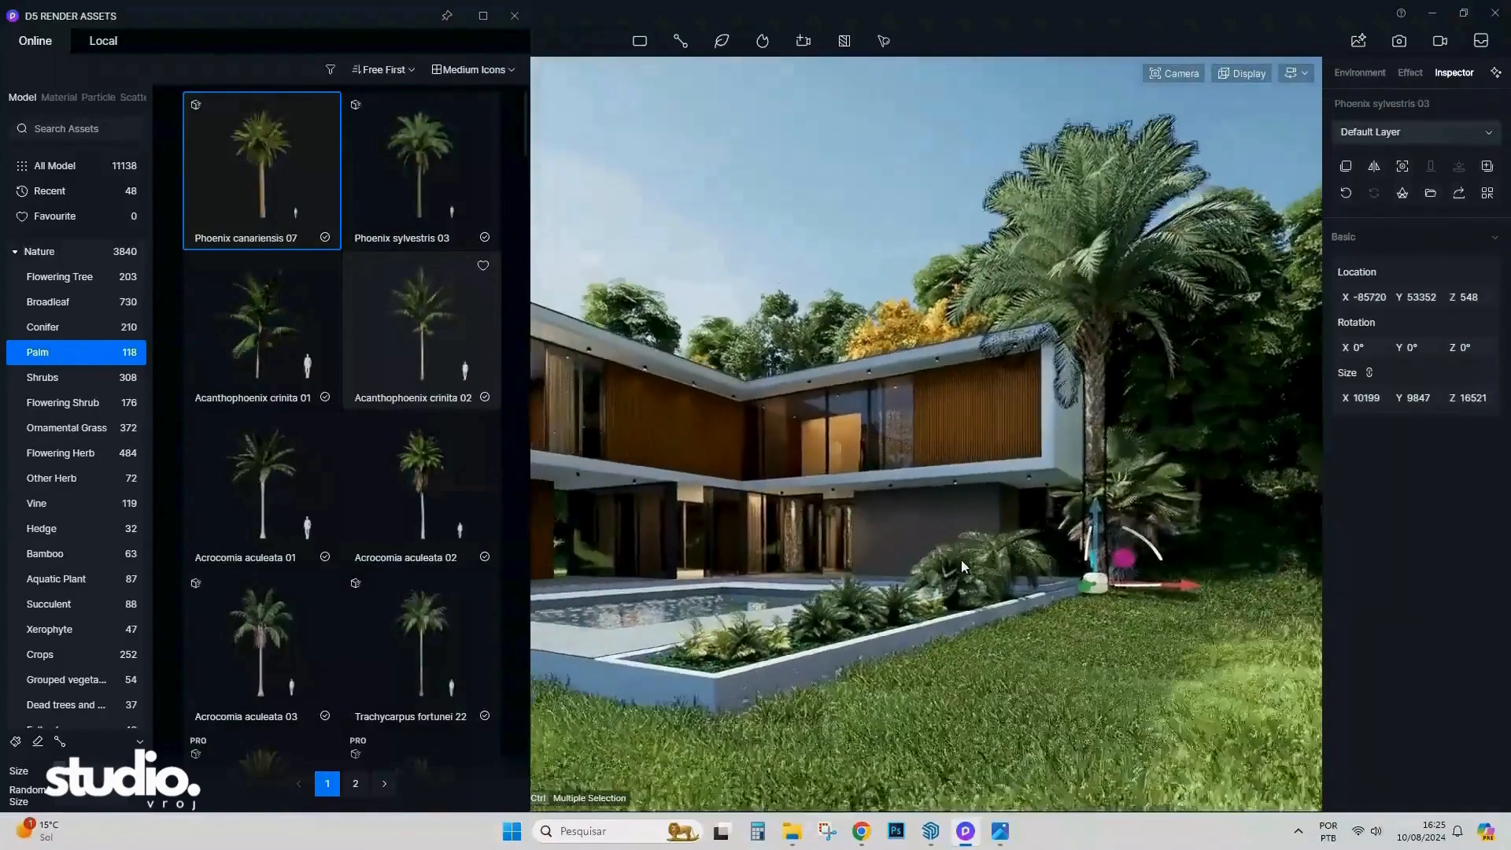
pyautogui.moveTo(1102, 551); pyautogui.dragTo(759, 537)
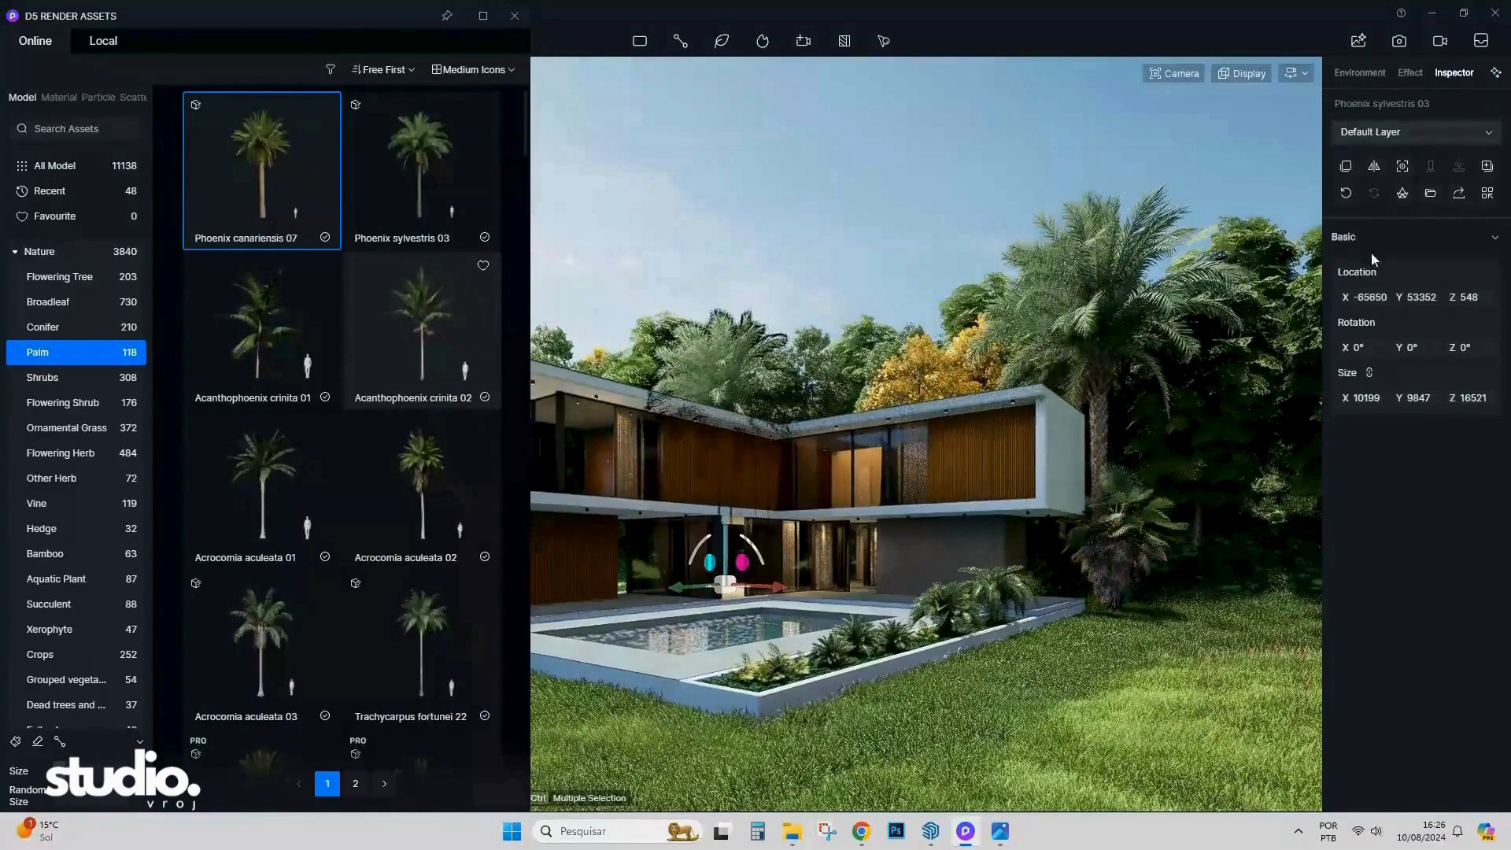
pyautogui.click(1374, 166)
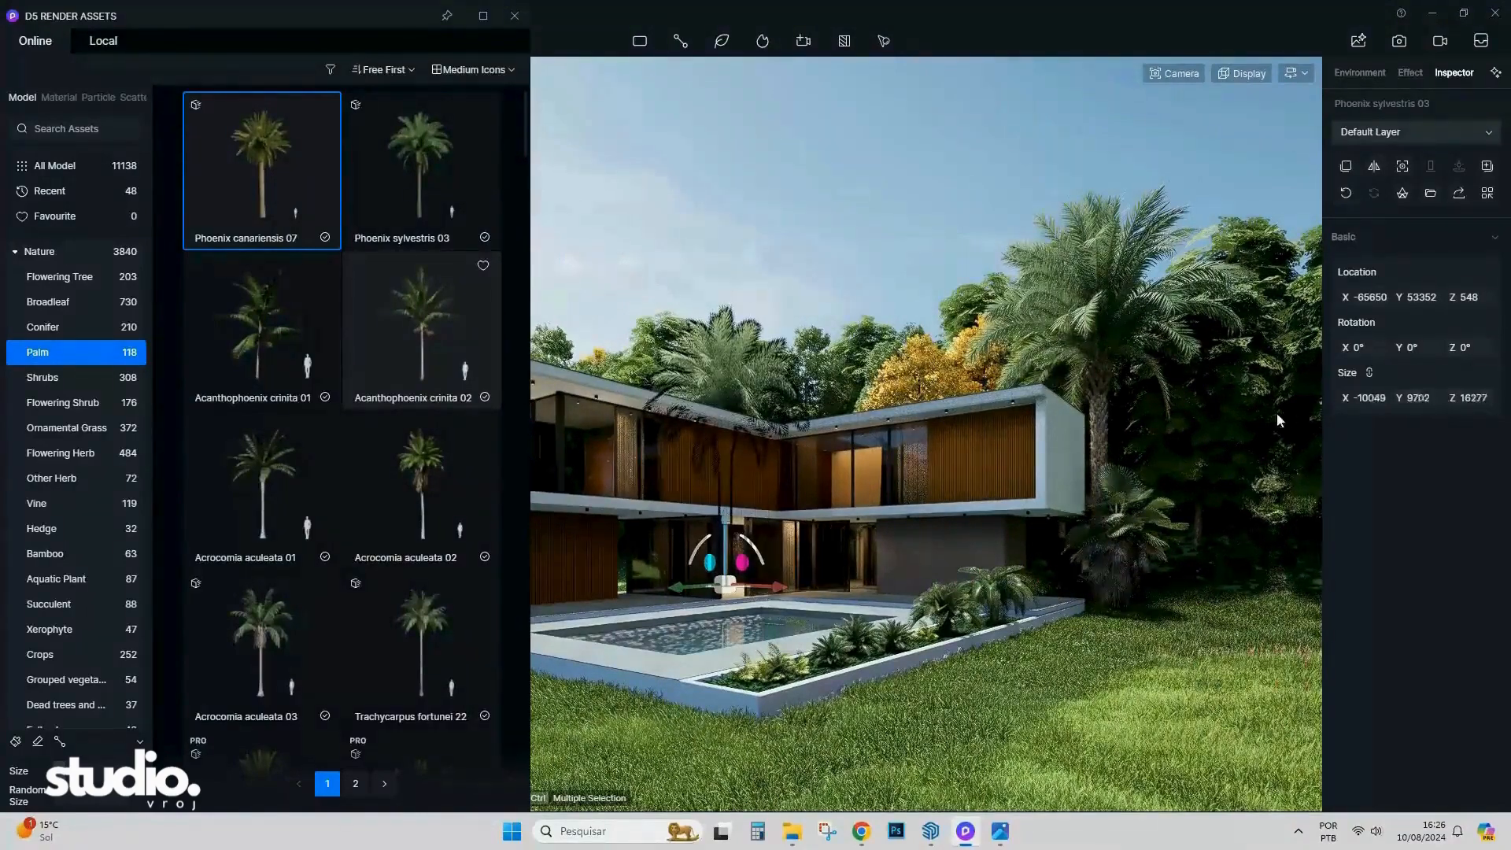
pyautogui.moveTo(1276, 413); pyautogui.dragTo(898, 430)
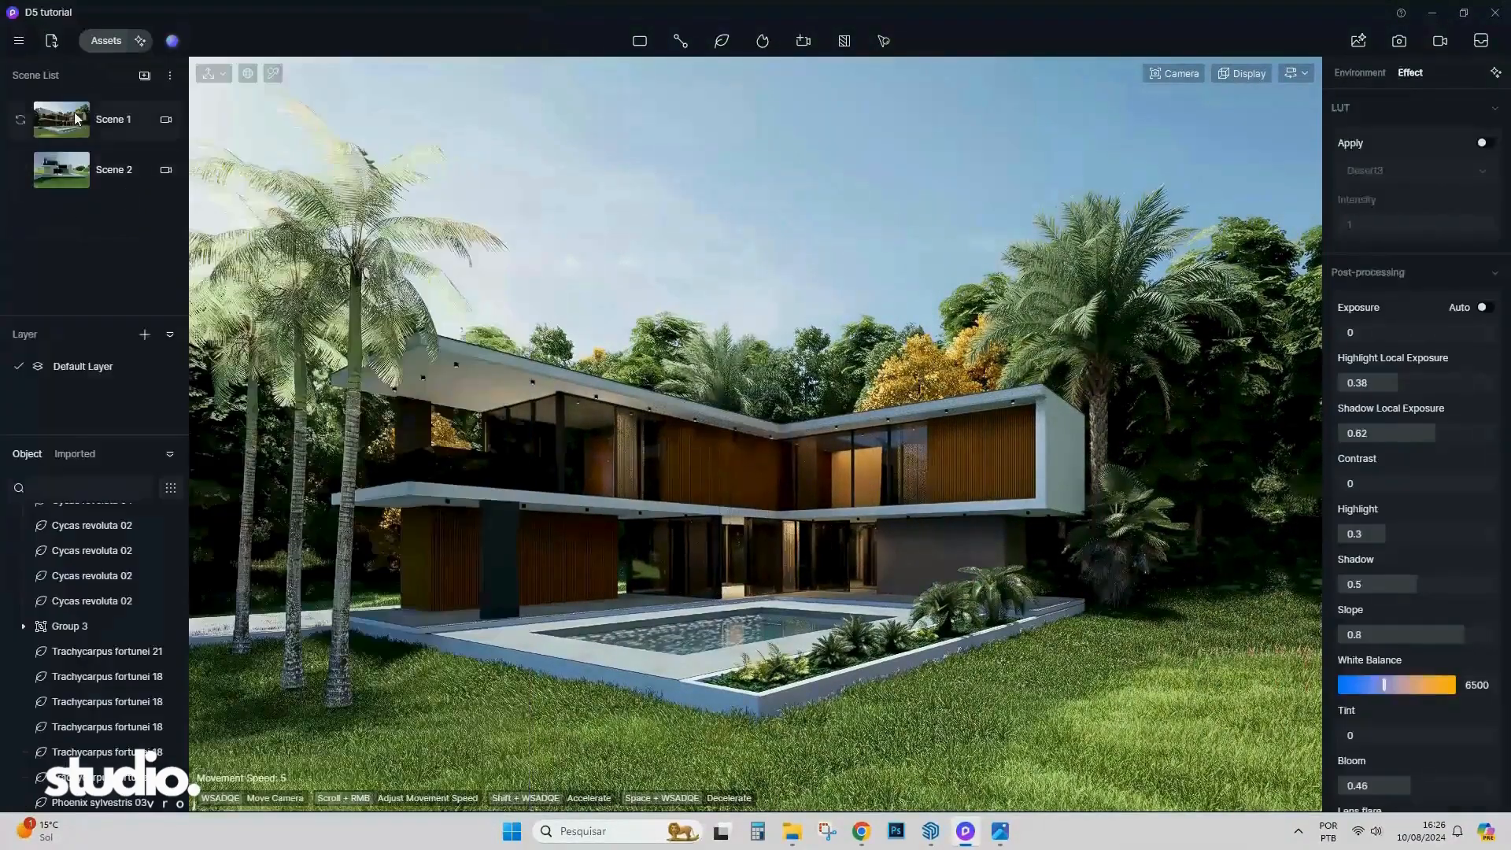
# In the Scene 1 view, nudge the Phoenix sylvestris 03 beyond the planter and set the Trachycarpus fortunei 21 at X -86628, Y 51475.
pyautogui.click(94, 119)
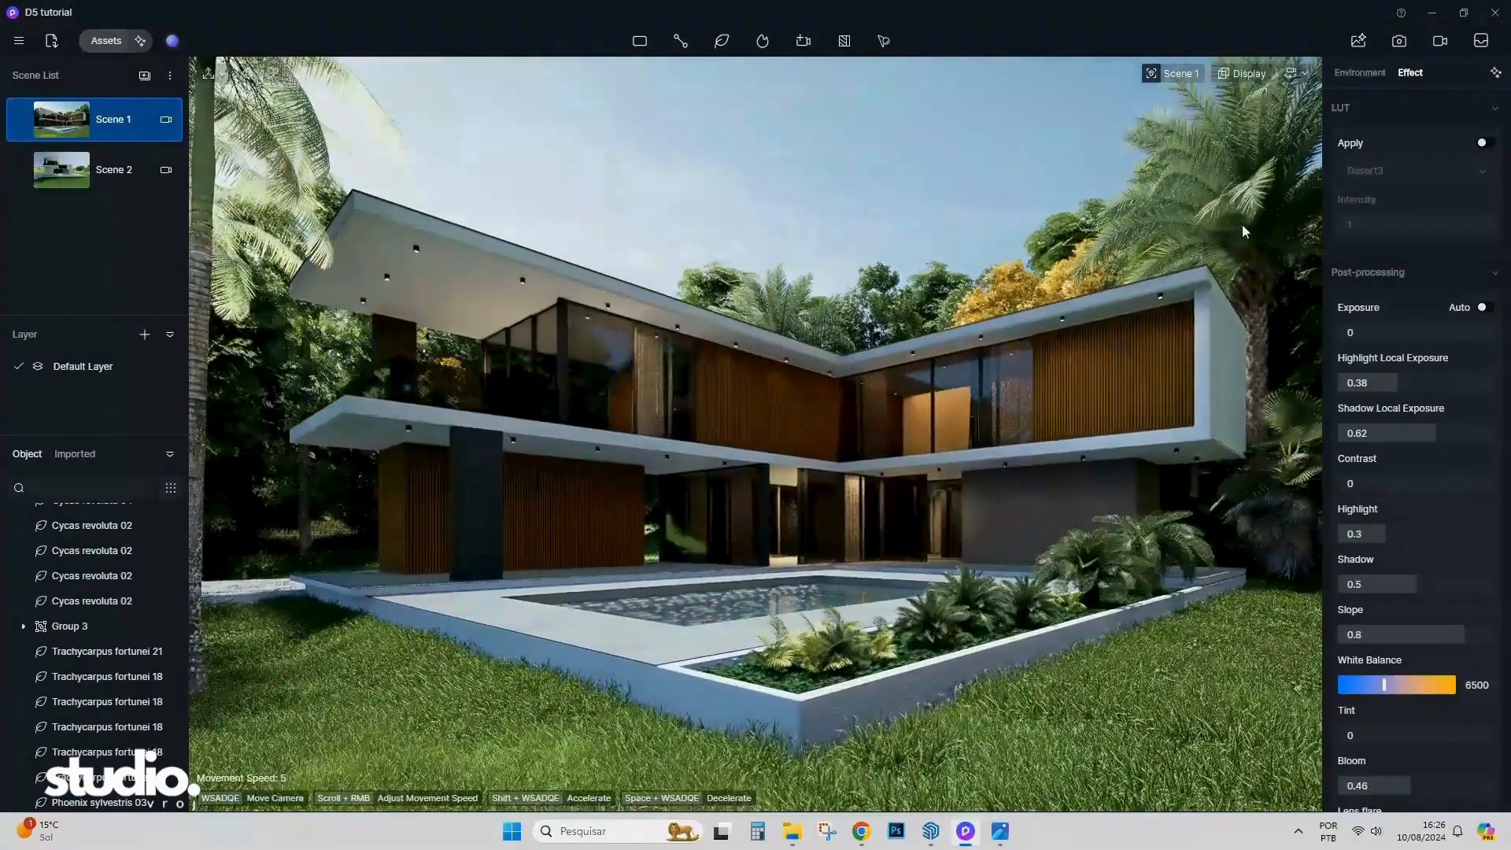
pyautogui.click(1258, 289)
pyautogui.moveTo(1309, 582)
pyautogui.mouseDown()
pyautogui.moveTo(1334, 582)
pyautogui.moveTo(1287, 606)
pyautogui.moveTo(1324, 598)
pyautogui.moveTo(1310, 590)
pyautogui.mouseUp()
pyautogui.click(1301, 478)
pyautogui.click(911, 200)
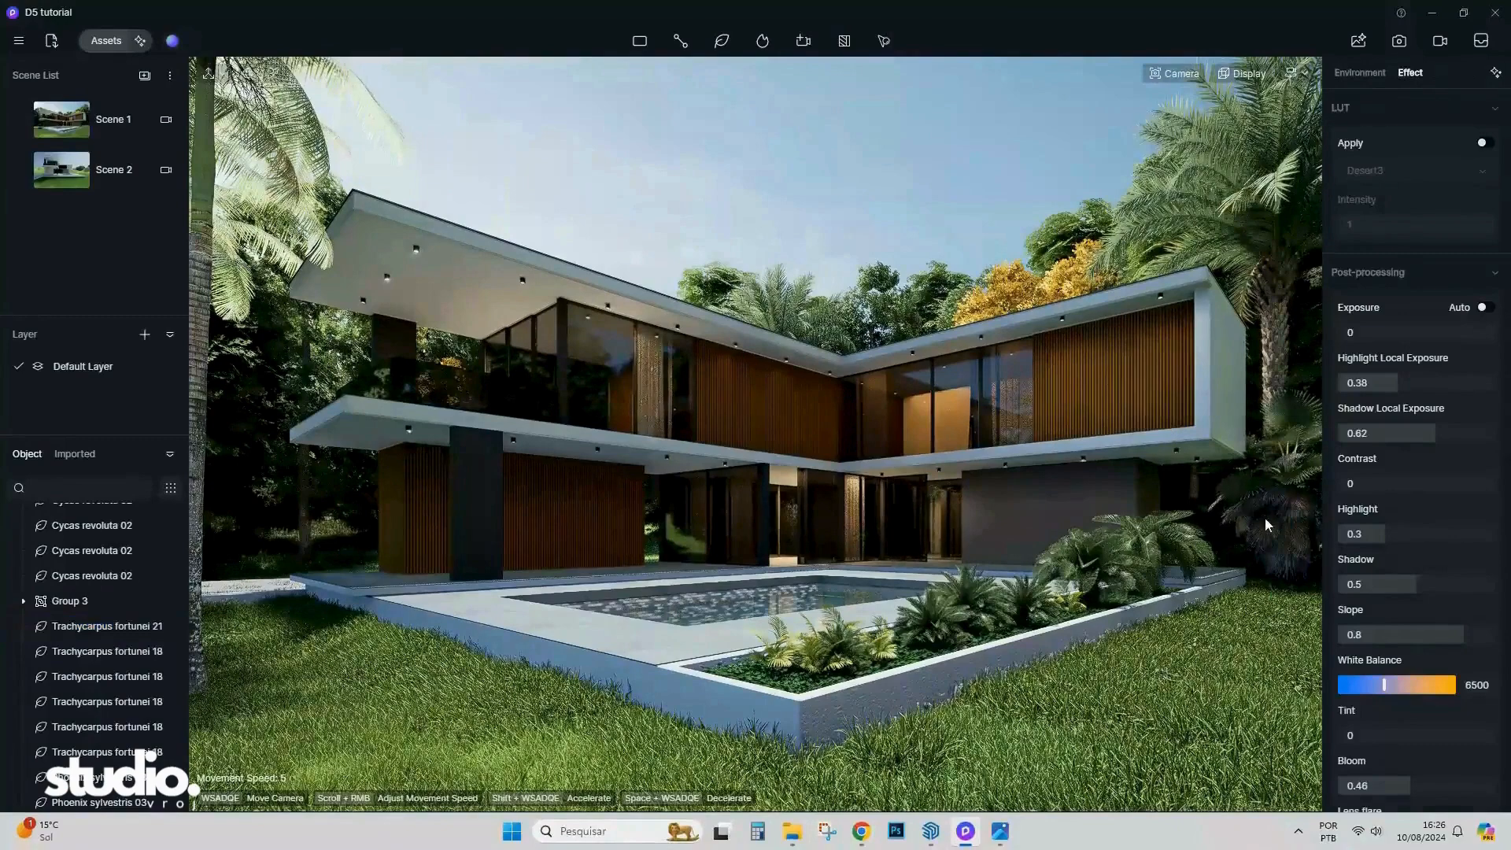
pyautogui.click(1299, 573)
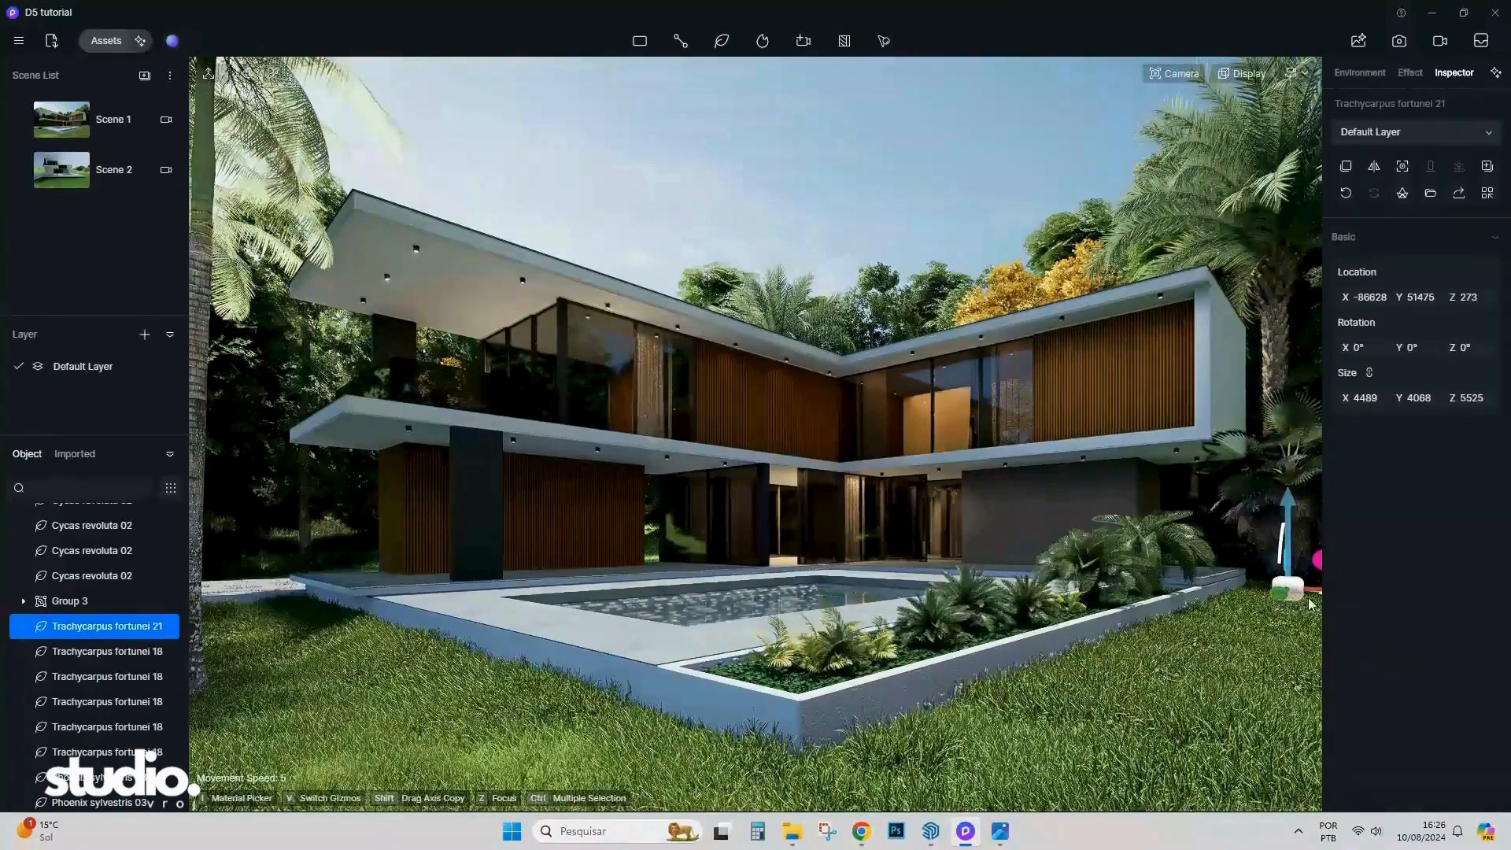
pyautogui.click(913, 195)
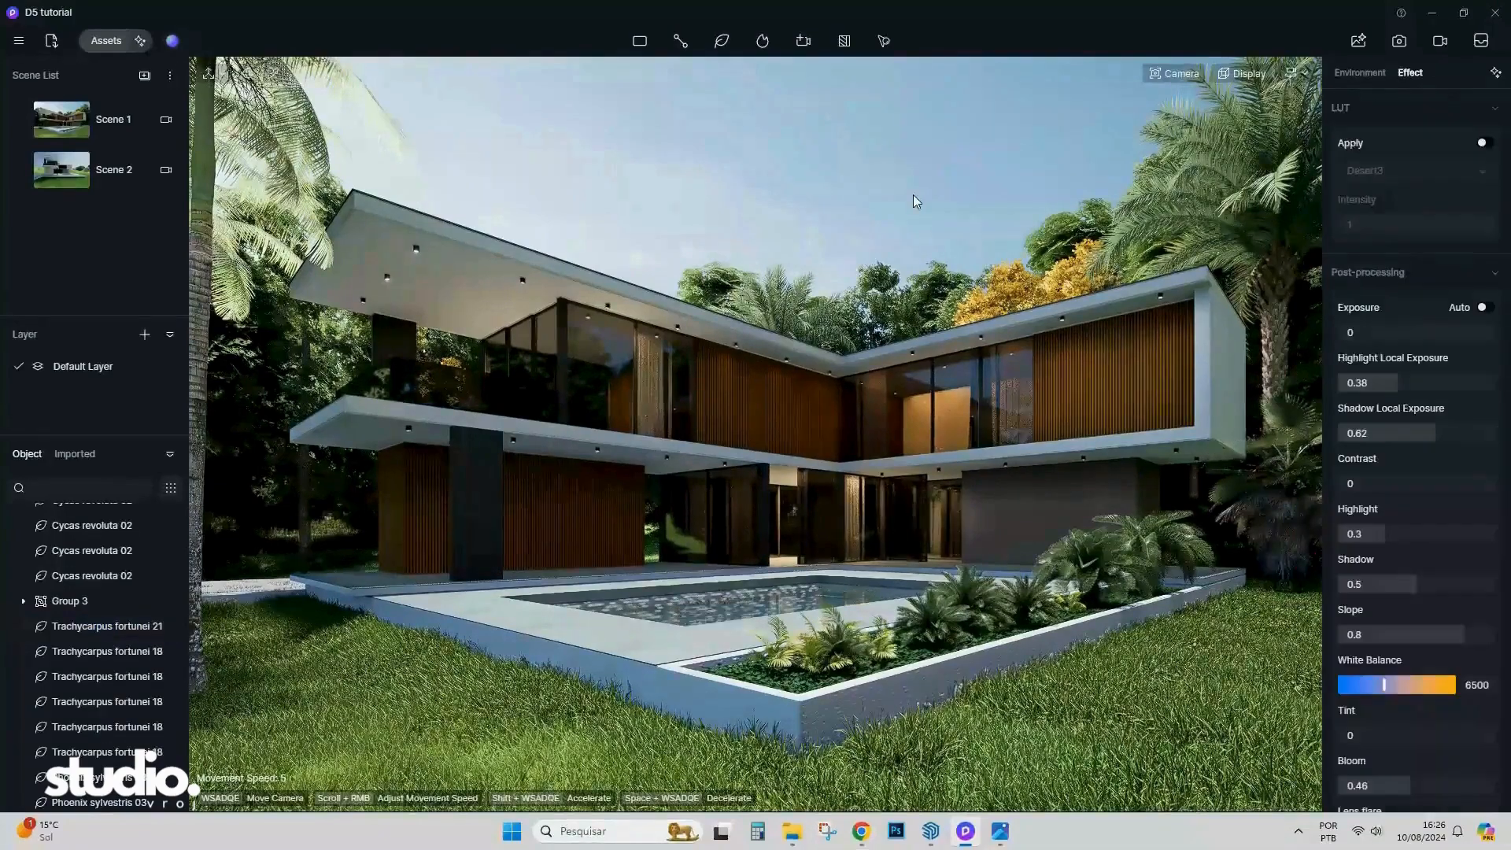
# Reframe the Scene 1 camera so the whole villa, the planter and the tall palm trunks on the lawn are in view.
pyautogui.scroll(-3, 861, 293)
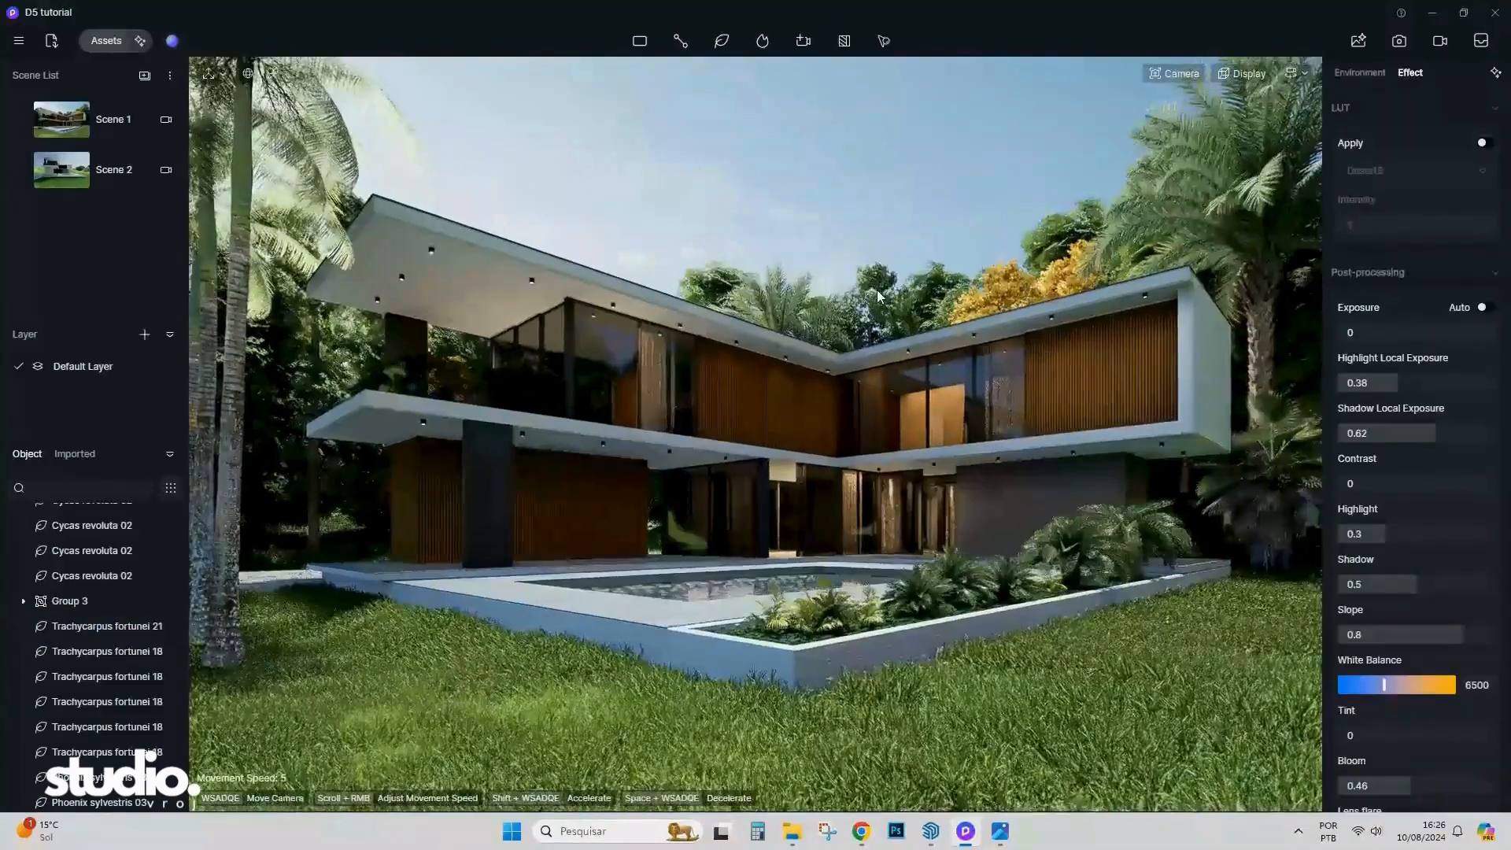
pyautogui.scroll(3, 872, 327)
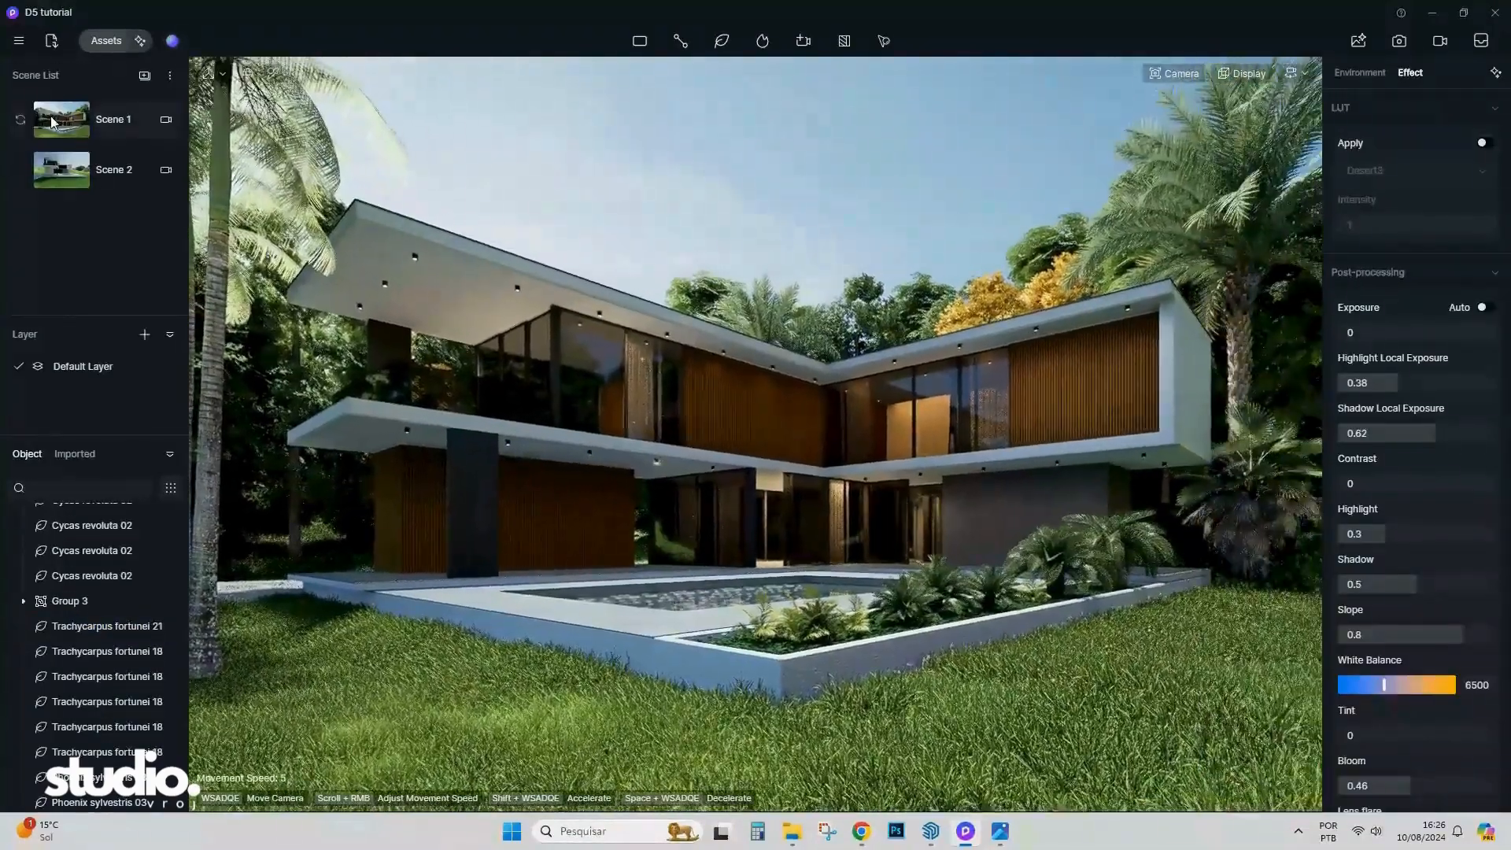
pyautogui.click(94, 120)
pyautogui.scroll(-2, 658, 464)
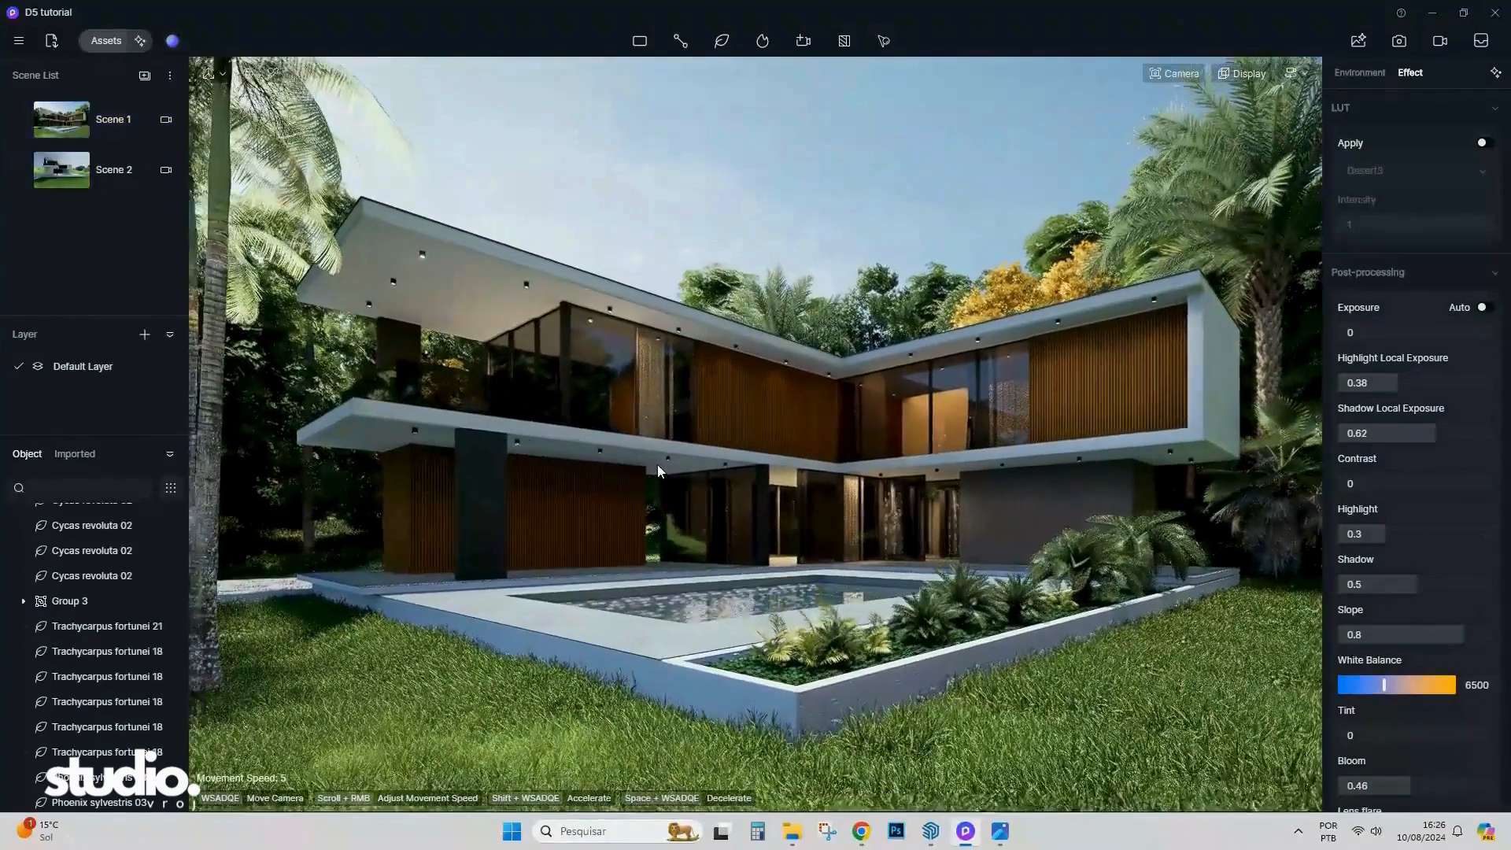
pyautogui.moveTo(658, 465); pyautogui.dragTo(701, 461, button='middle')
pyautogui.scroll(2, 697, 459)
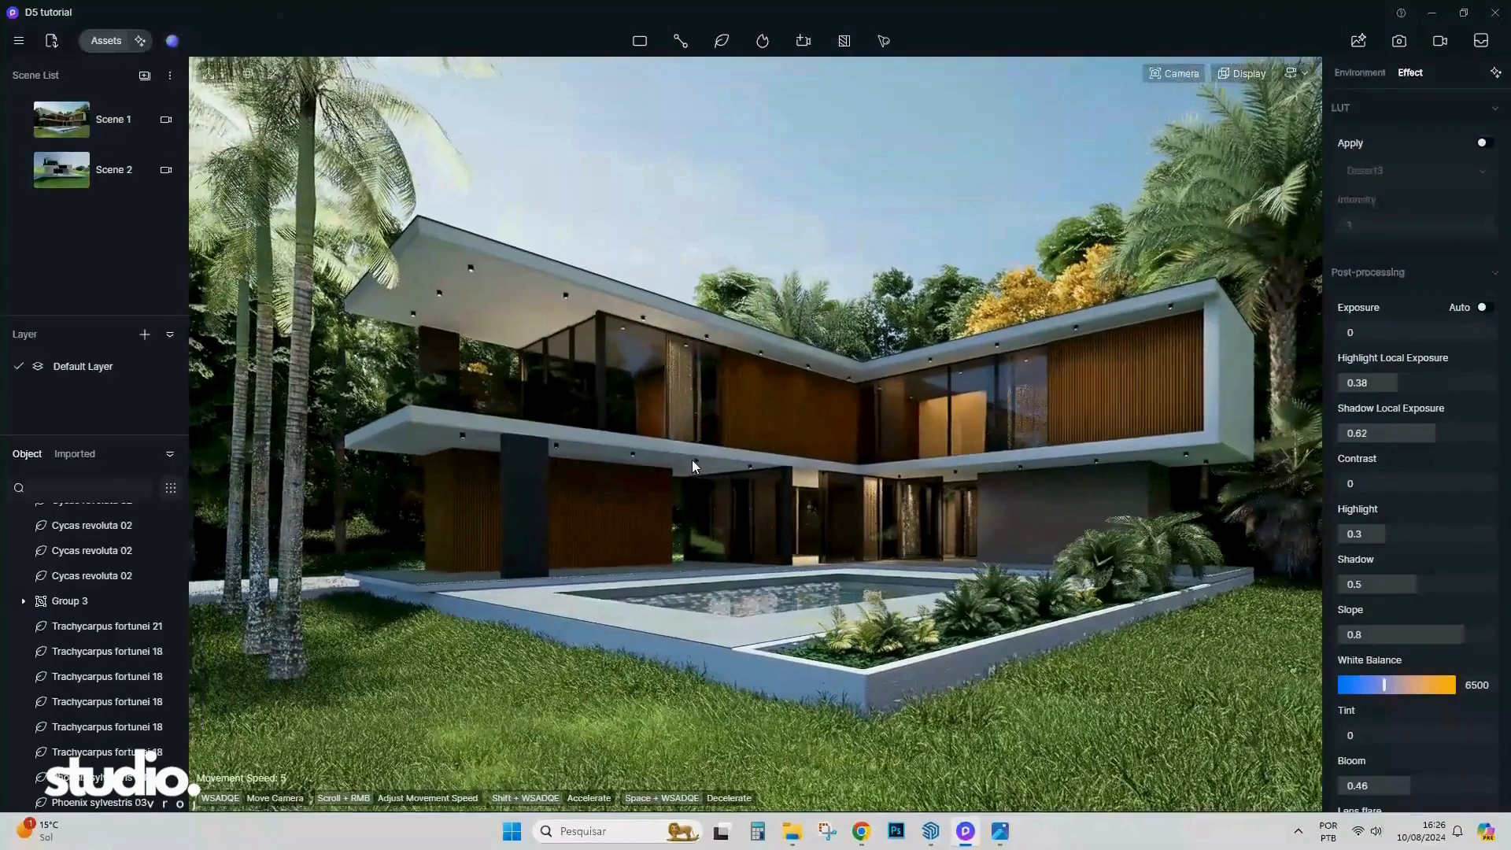
pyautogui.moveTo(691, 454); pyautogui.dragTo(691, 449, button='right')
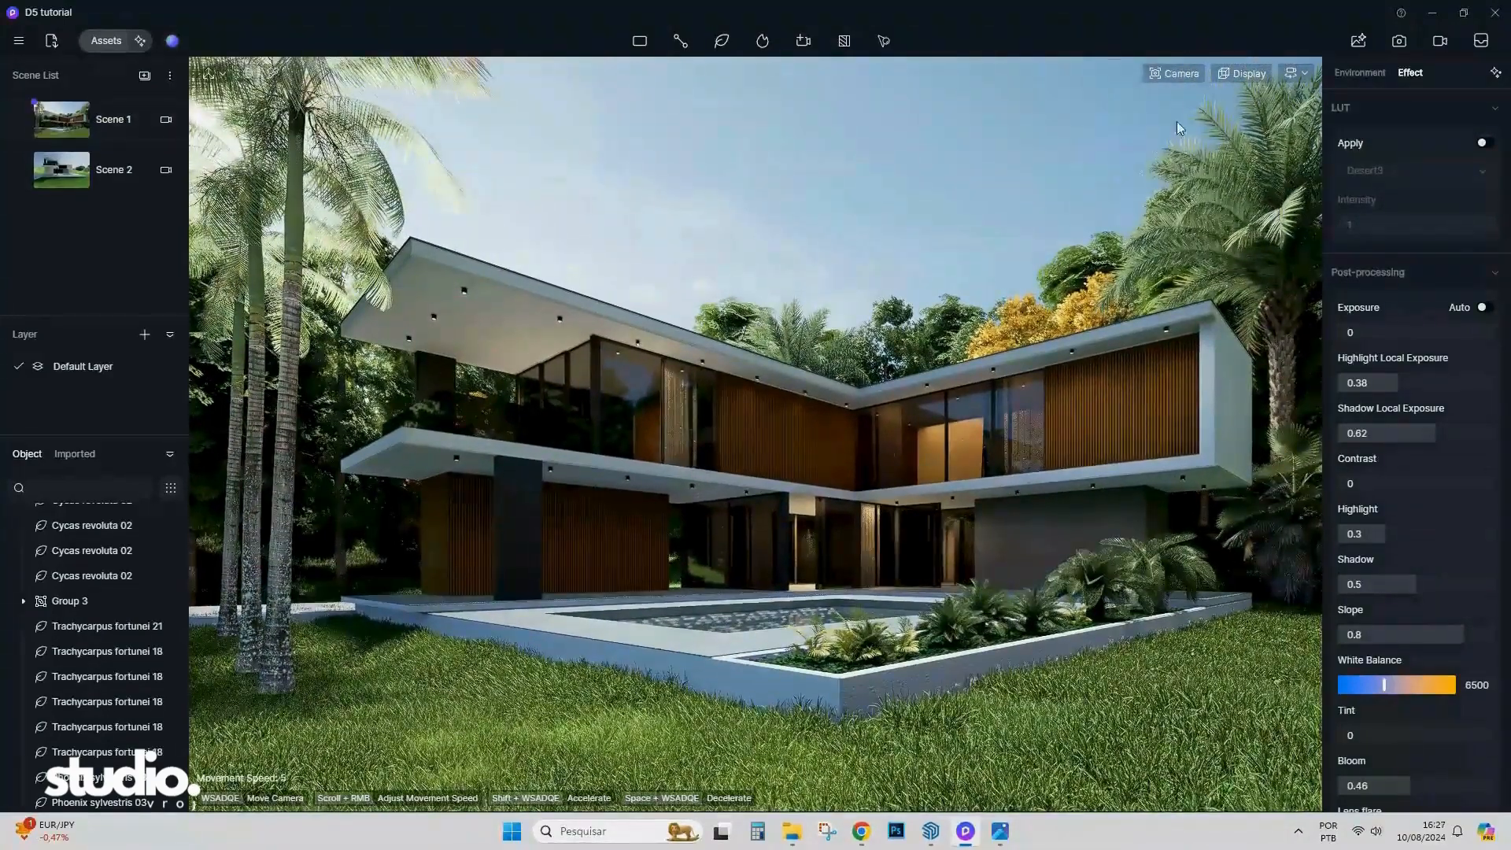
pyautogui.press('d')
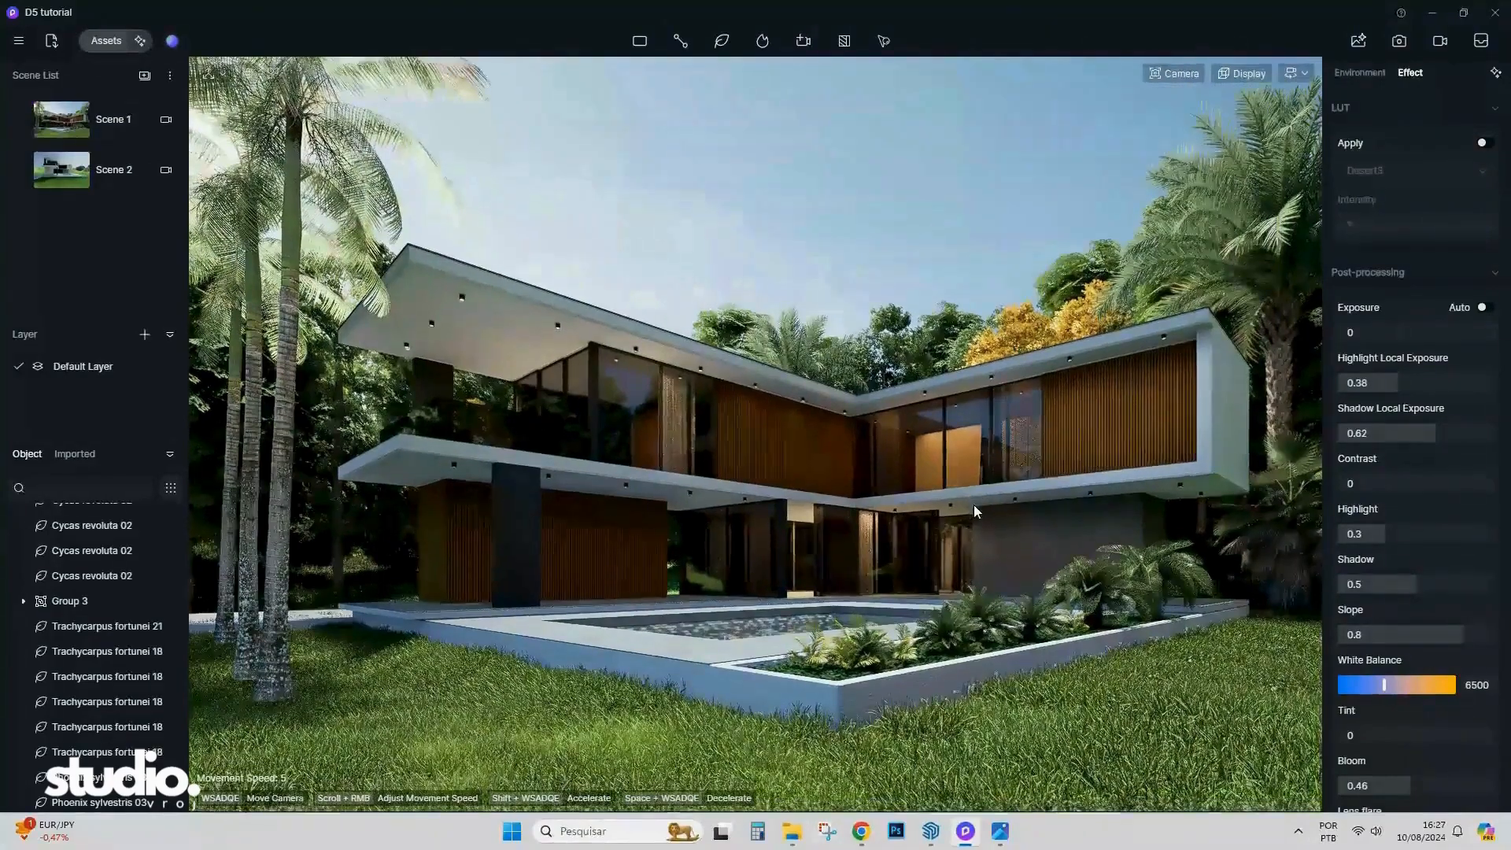
pyautogui.moveTo(975, 506); pyautogui.dragTo(971, 506, button='right')
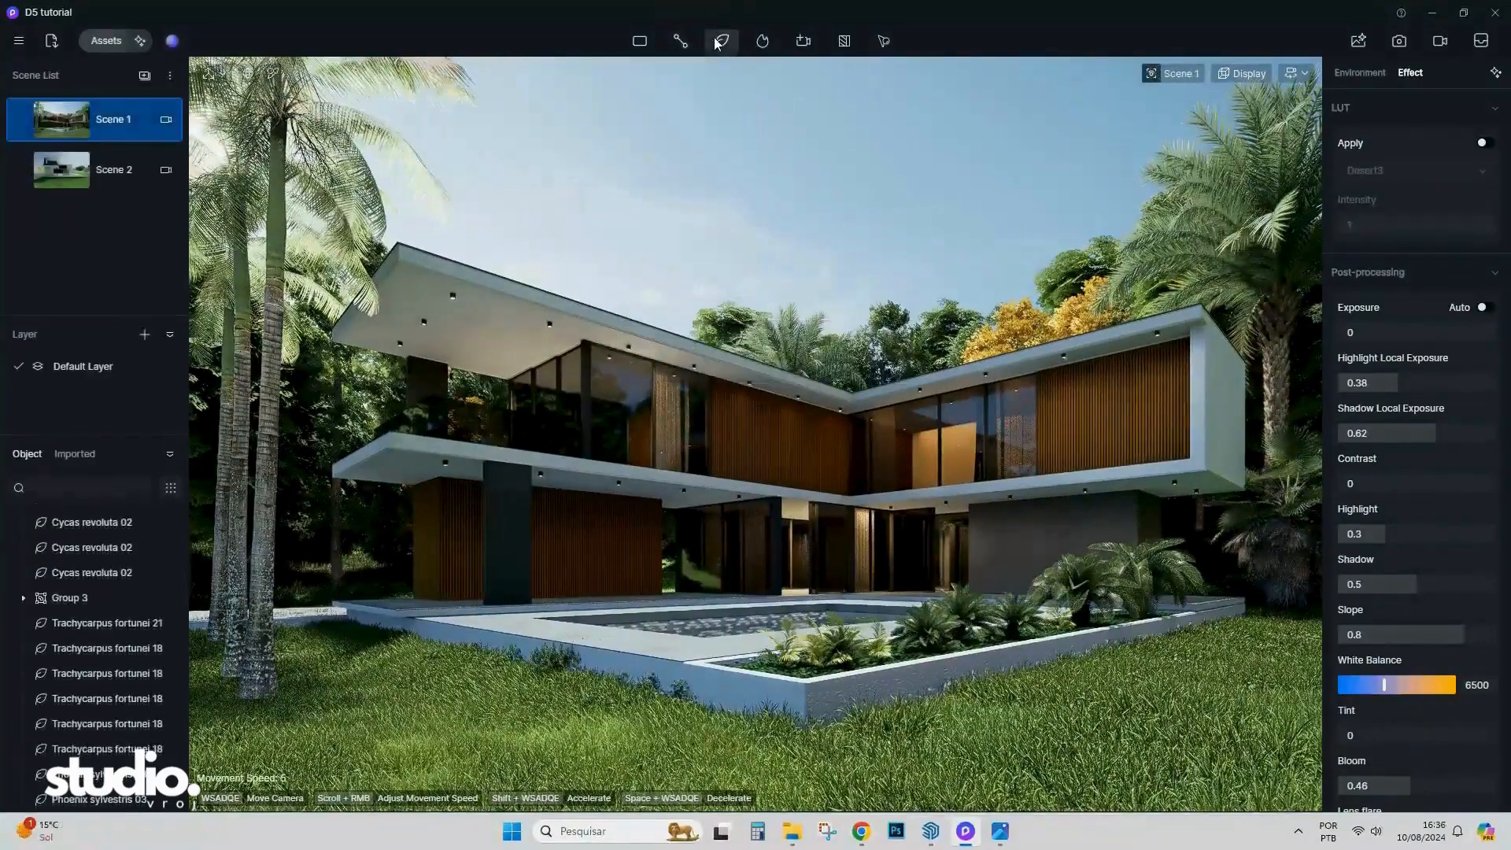
# Draw a vegetation path of Calamagrostis arundinacea 01 on the lawn along the pool deck's edge, from the planter corner to the deck's far end.
pyautogui.click(763, 41)
pyautogui.click(744, 132)
pyautogui.click(381, 300)
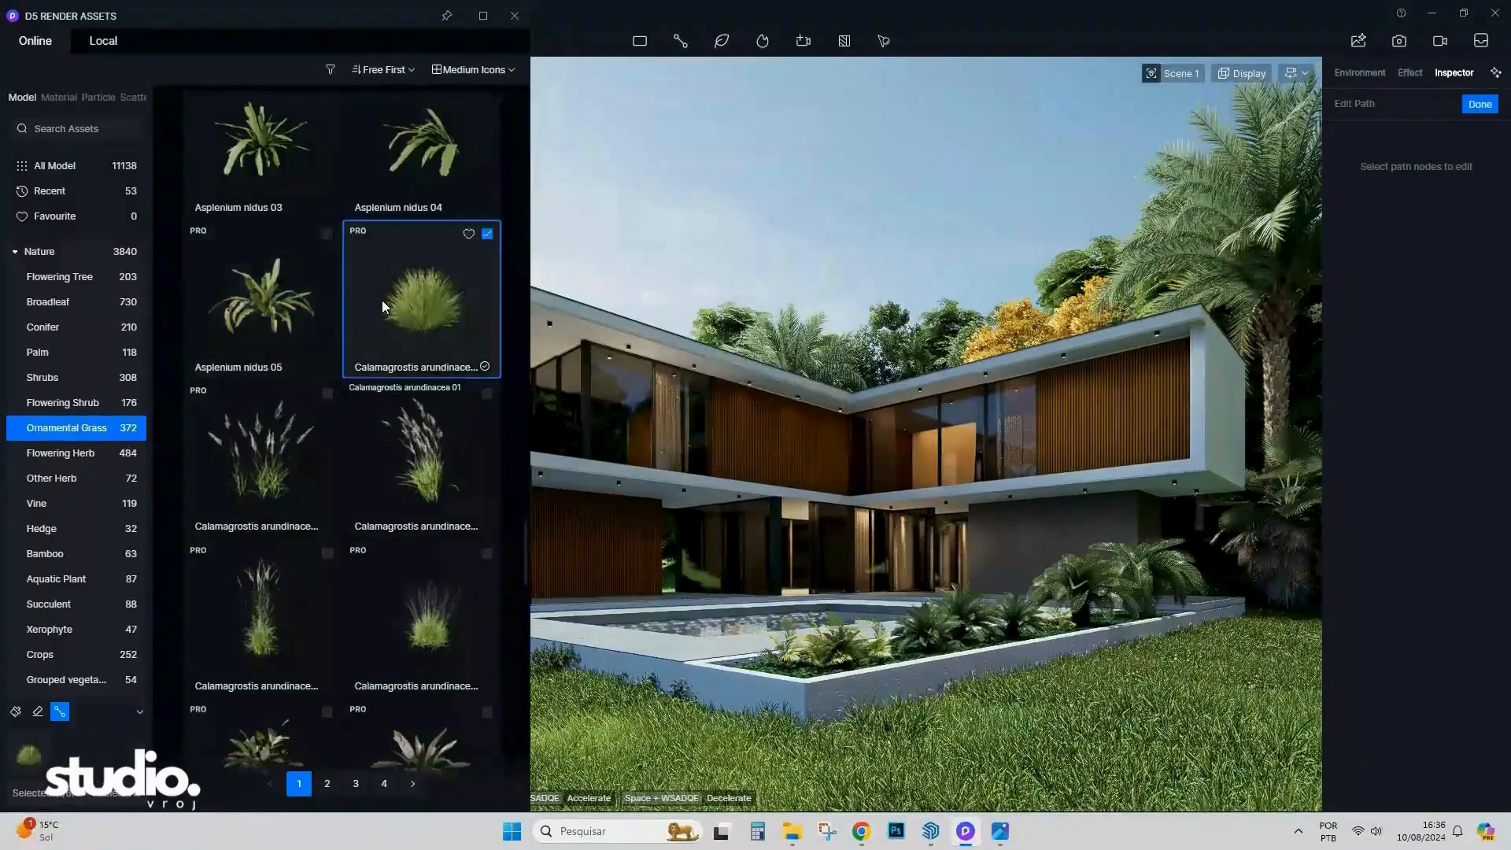
pyautogui.press('e')
pyautogui.moveTo(791, 710); pyautogui.dragTo(960, 684, button='right')
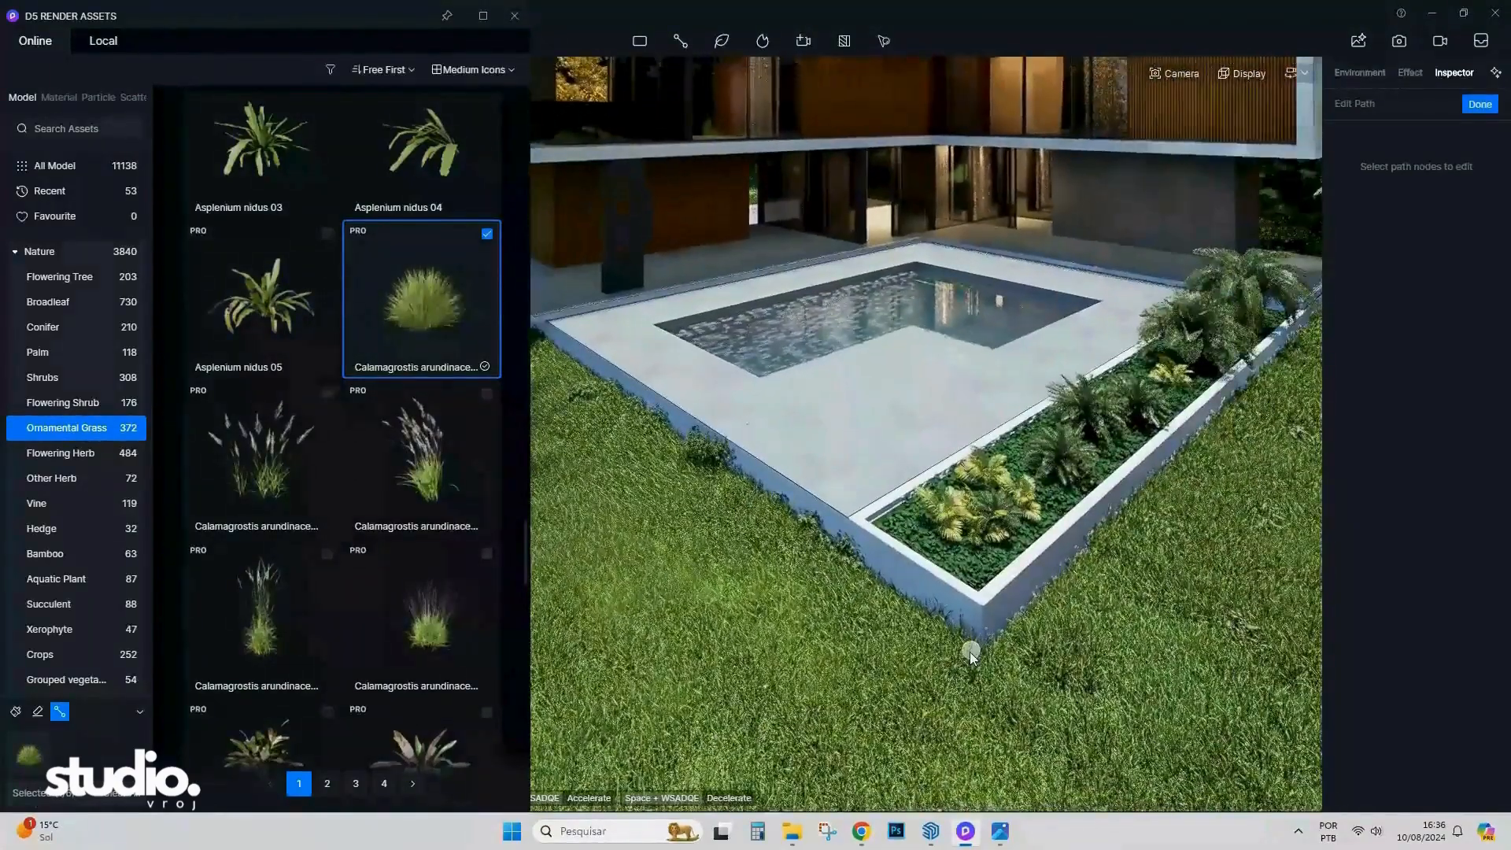
pyautogui.click(969, 653)
pyautogui.moveTo(759, 522); pyautogui.dragTo(830, 364, button='right')
pyautogui.press('w')
pyautogui.click(804, 459)
pyautogui.press('s')
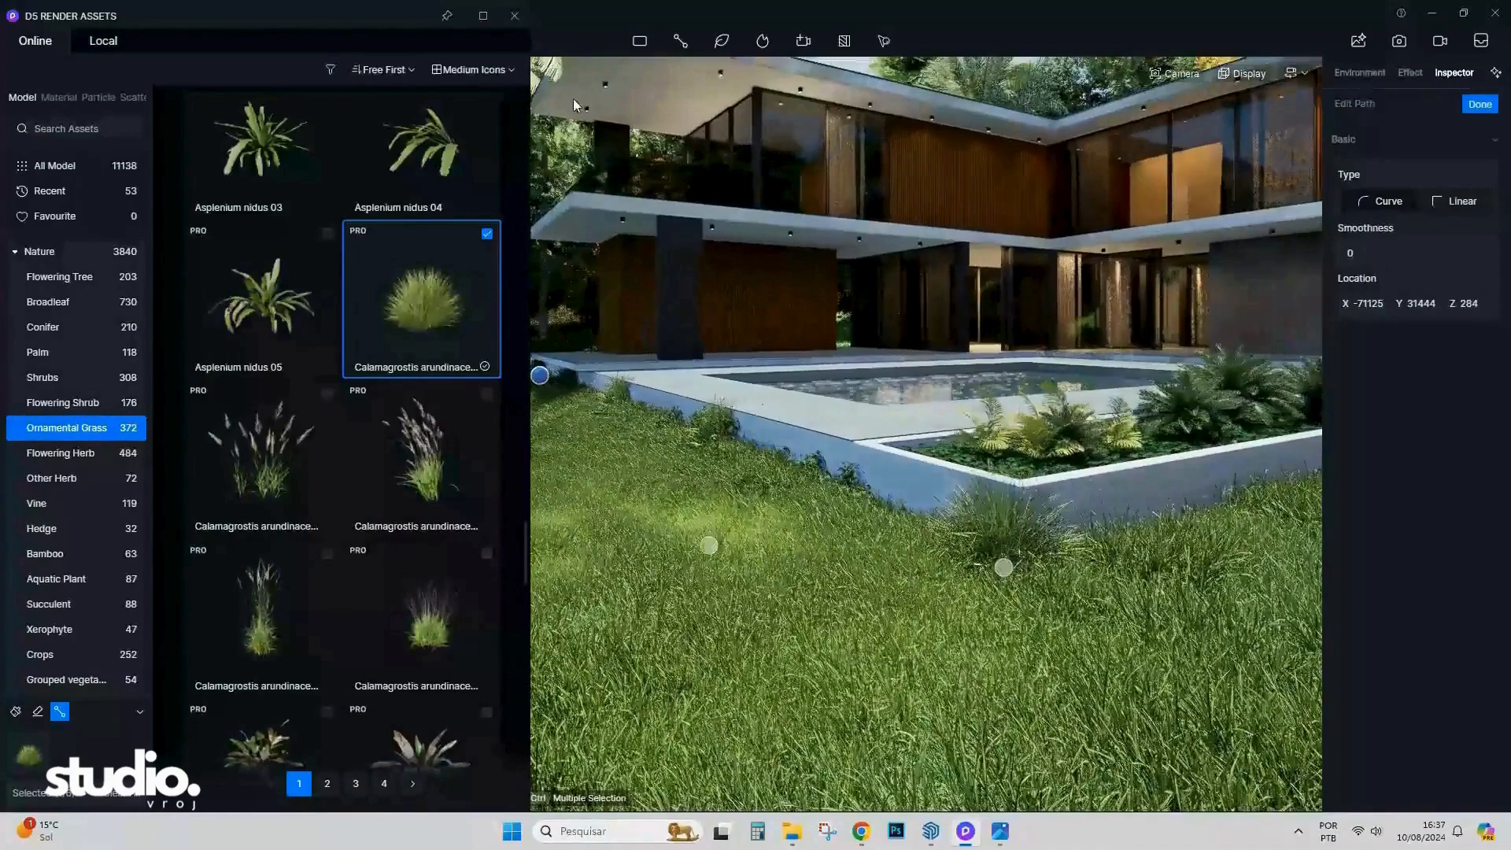
pyautogui.click(515, 16)
pyautogui.click(1478, 107)
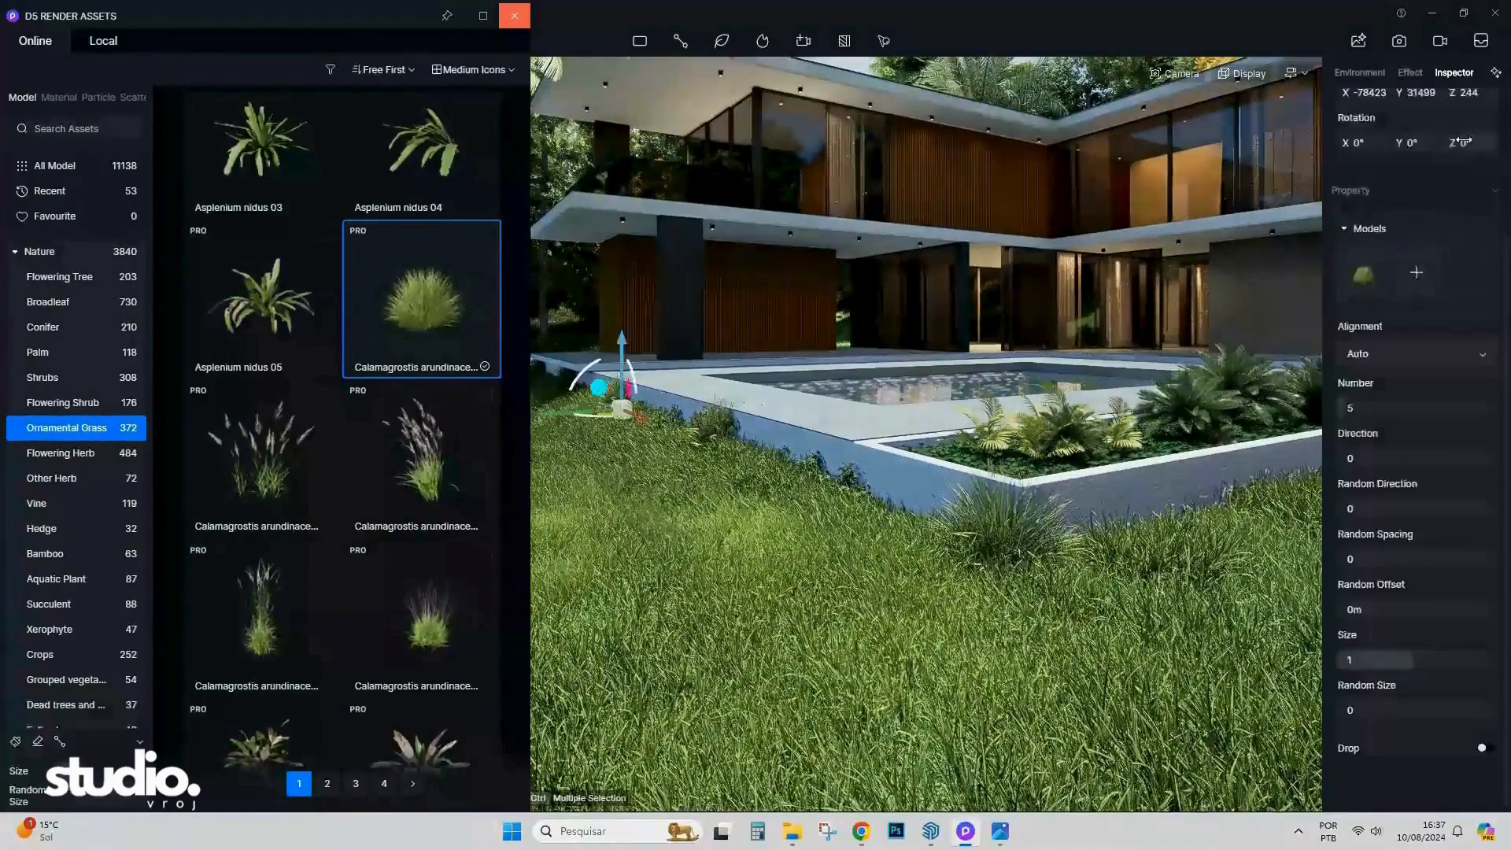
# In the Scene 1 view, set the grass path's number to 16, direction -102.6, random direction 0.18, random spacing 0.28, size 1.13 and random size 0.17.
pyautogui.click(517, 19)
pyautogui.click(58, 117)
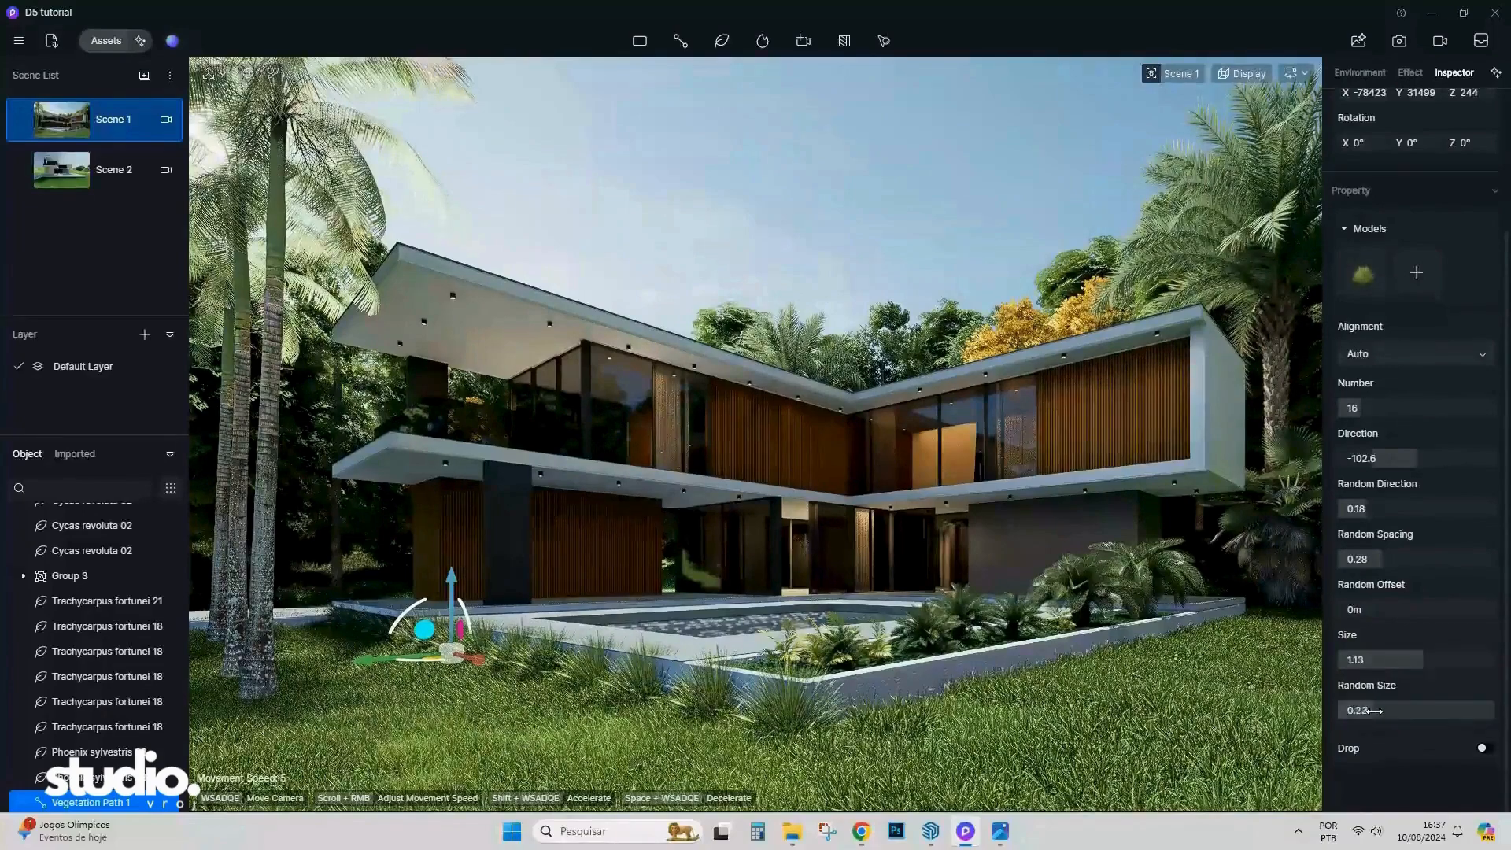
pyautogui.moveTo(1373, 711); pyautogui.dragTo(1456, 711)
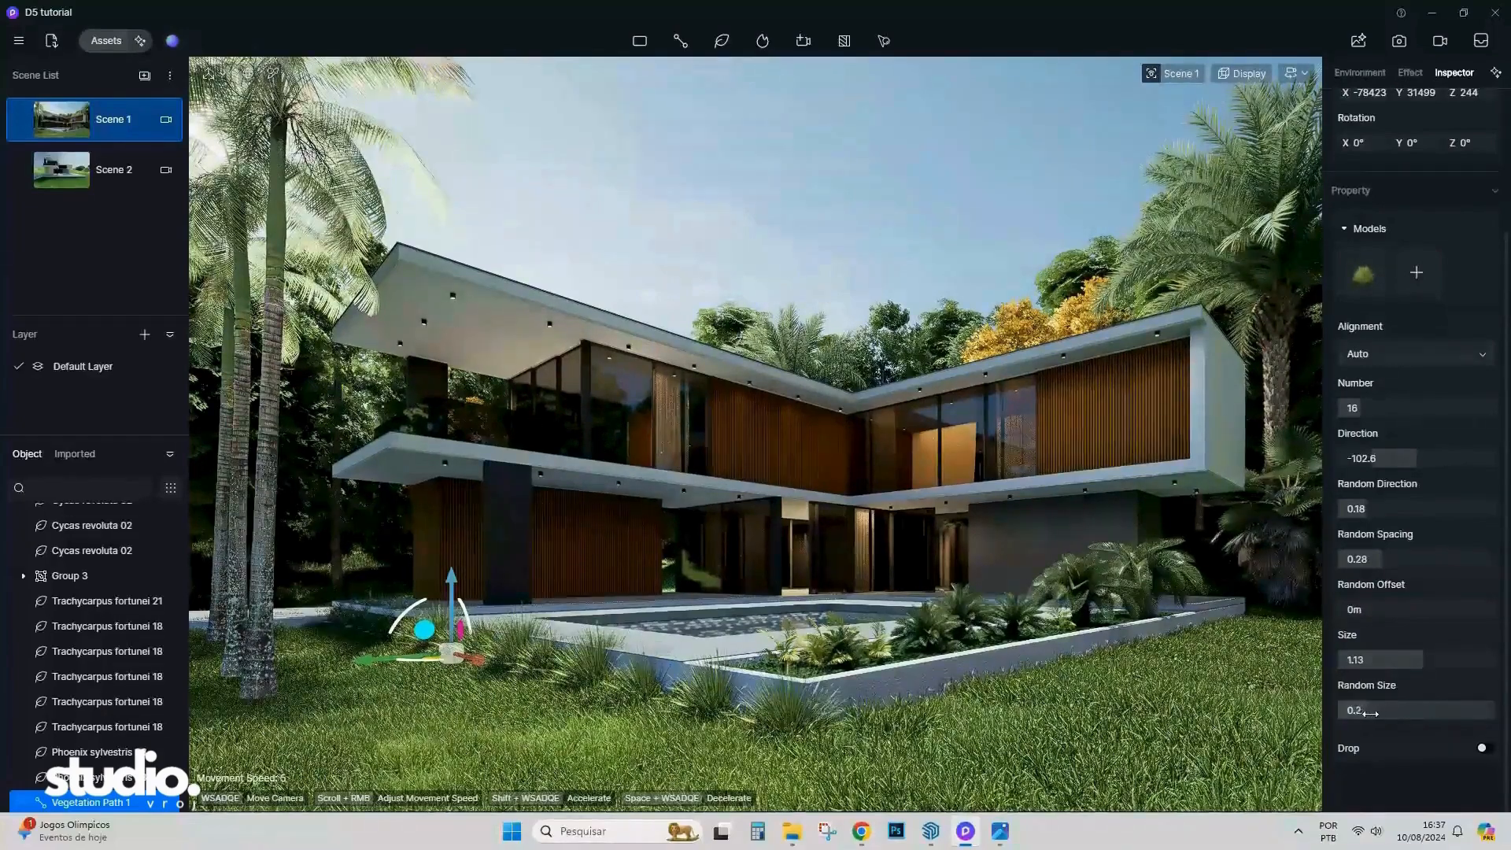
# Move the grass path off the pool deck to Y 31290, rotate it to X 328° and return to the Scene 1 view.
pyautogui.moveTo(369, 665); pyautogui.dragTo(387, 666)
pyautogui.moveTo(387, 666); pyautogui.dragTo(668, 425, button='right')
pyautogui.press('w')
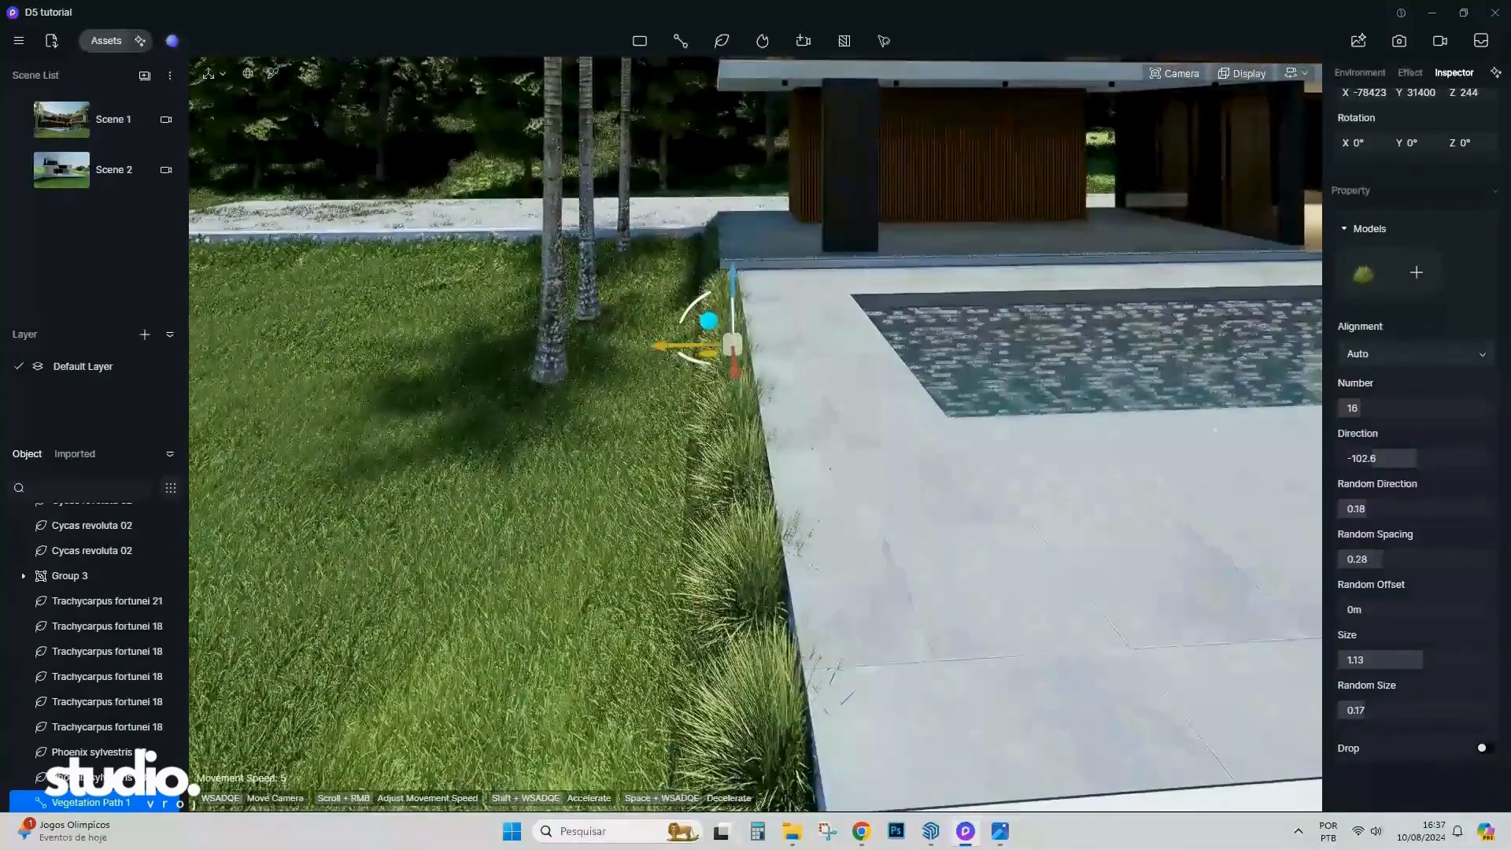
pyautogui.moveTo(683, 346); pyautogui.dragTo(665, 311)
pyautogui.moveTo(657, 314); pyautogui.dragTo(637, 331)
pyautogui.click(61, 119)
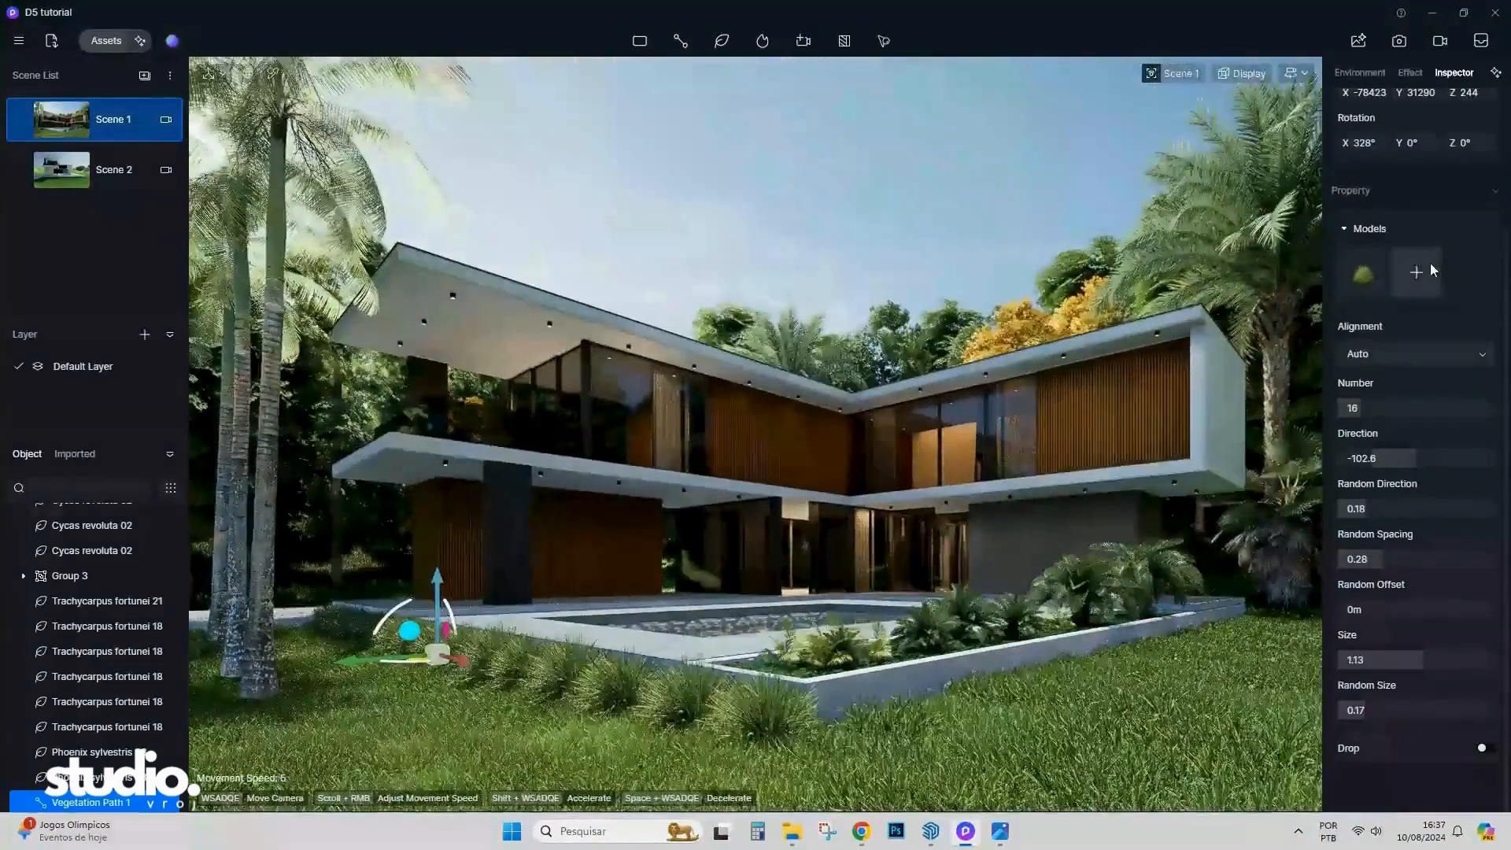
# Try adding a tall plumed Calamagrostis arundinacea as a second model on the grass path.
pyautogui.click(1429, 268)
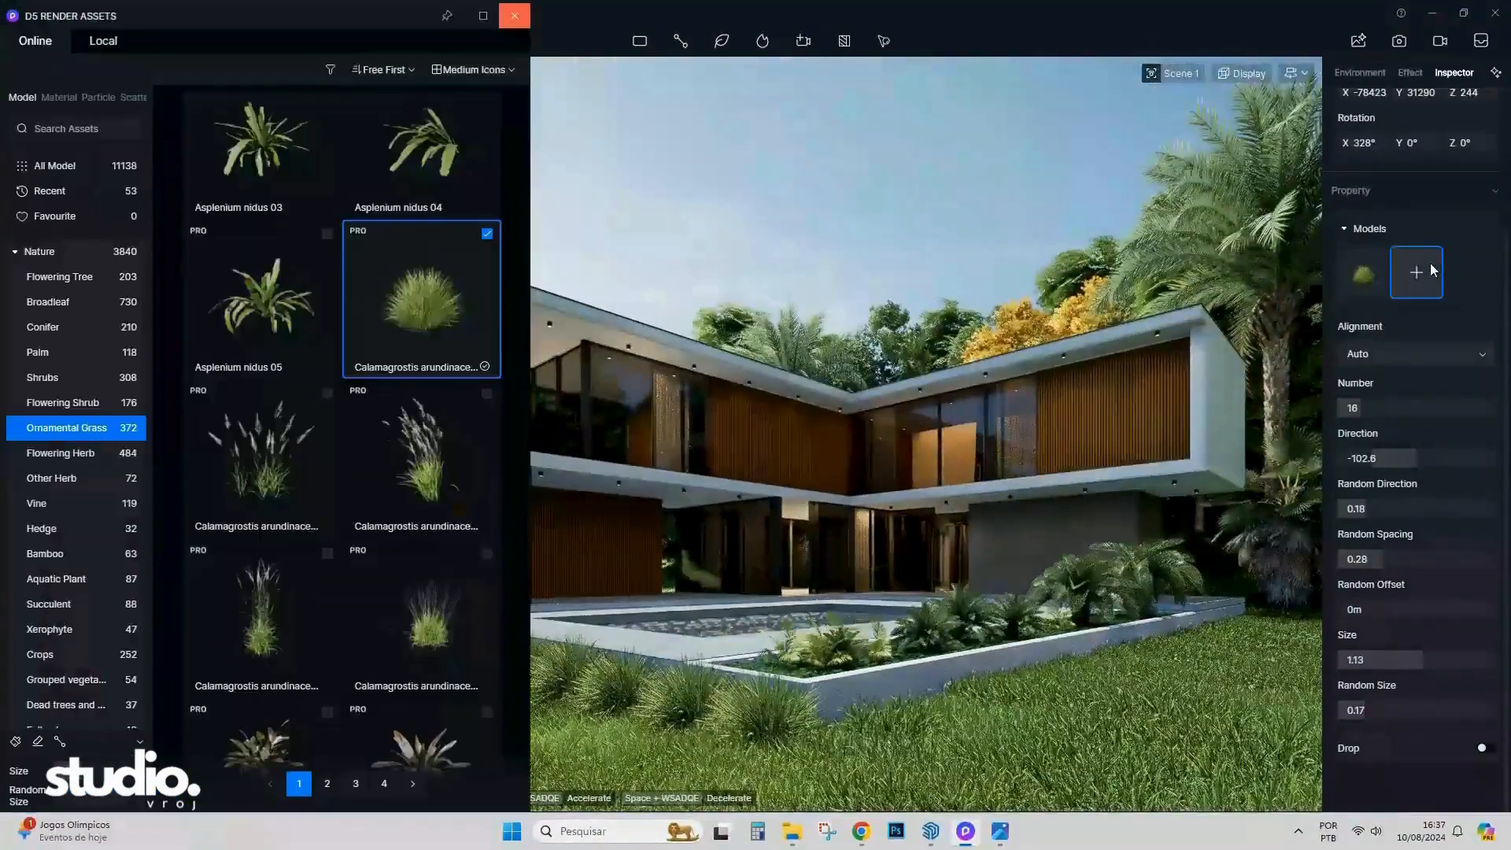
pyautogui.click(460, 428)
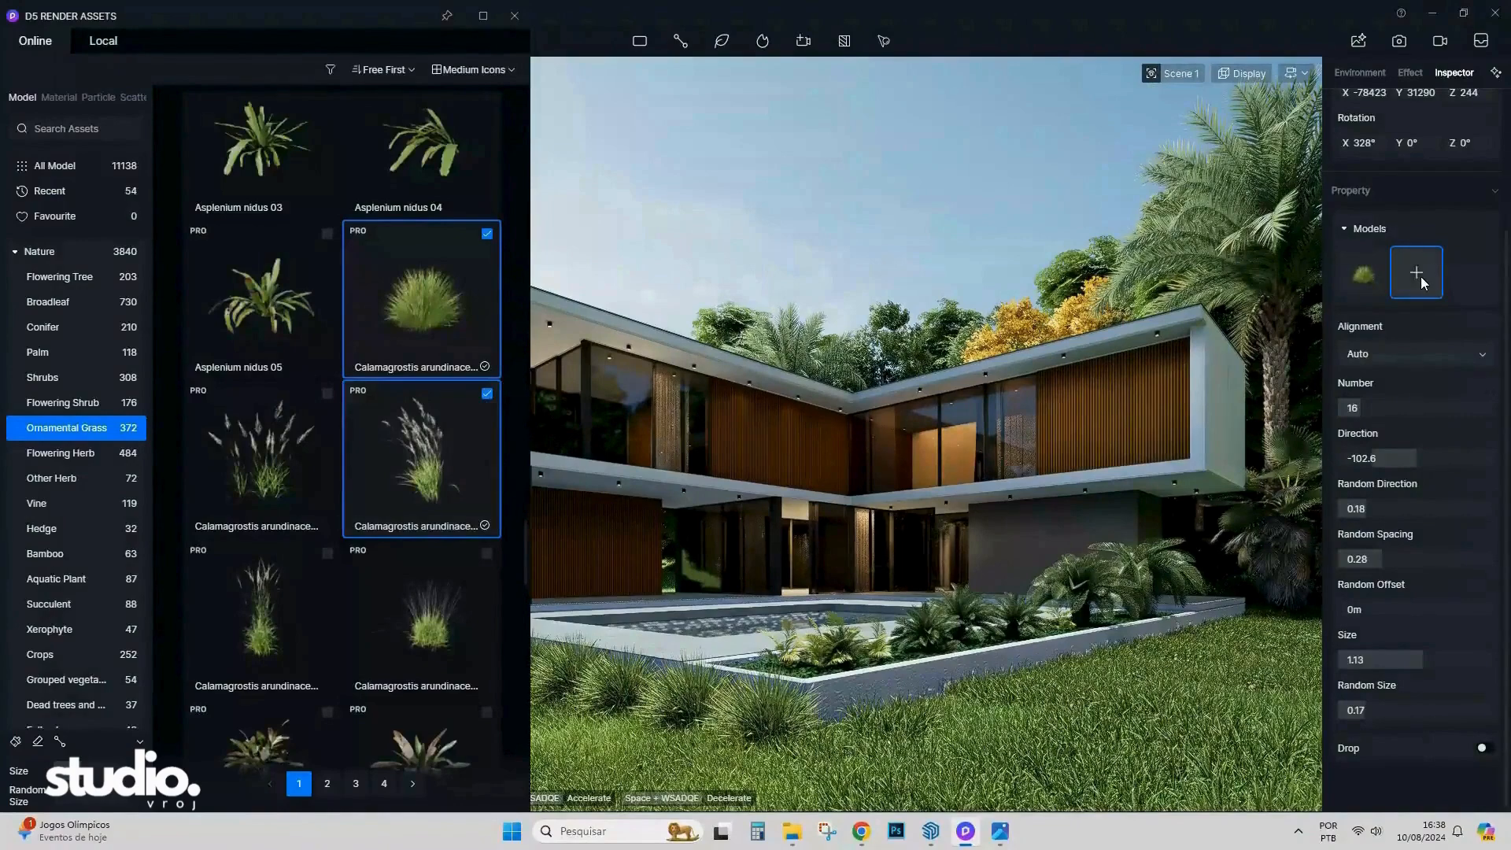
pyautogui.click(1420, 277)
pyautogui.click(469, 445)
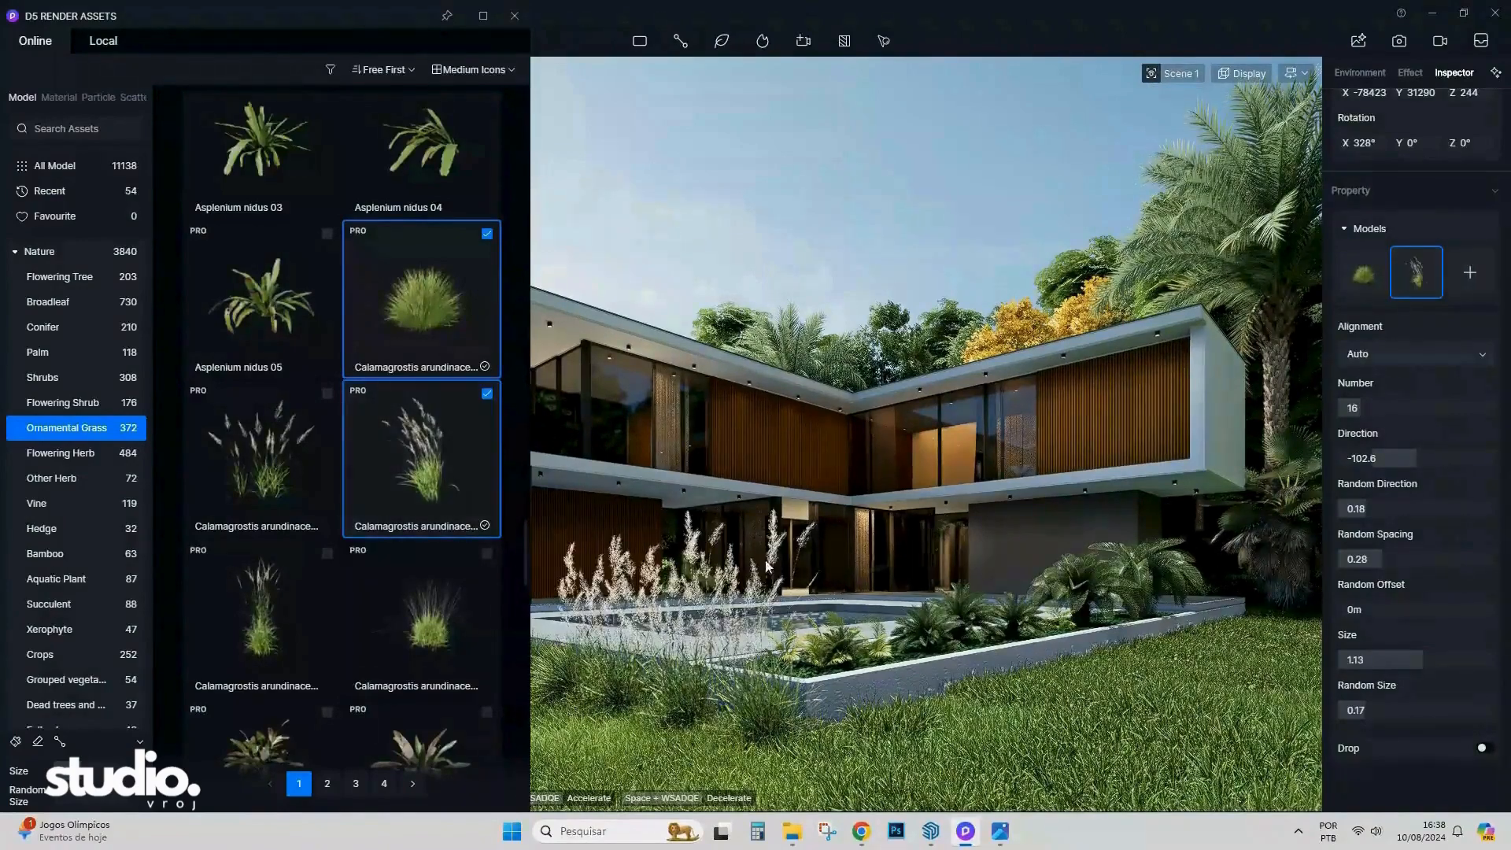
pyautogui.click(513, 18)
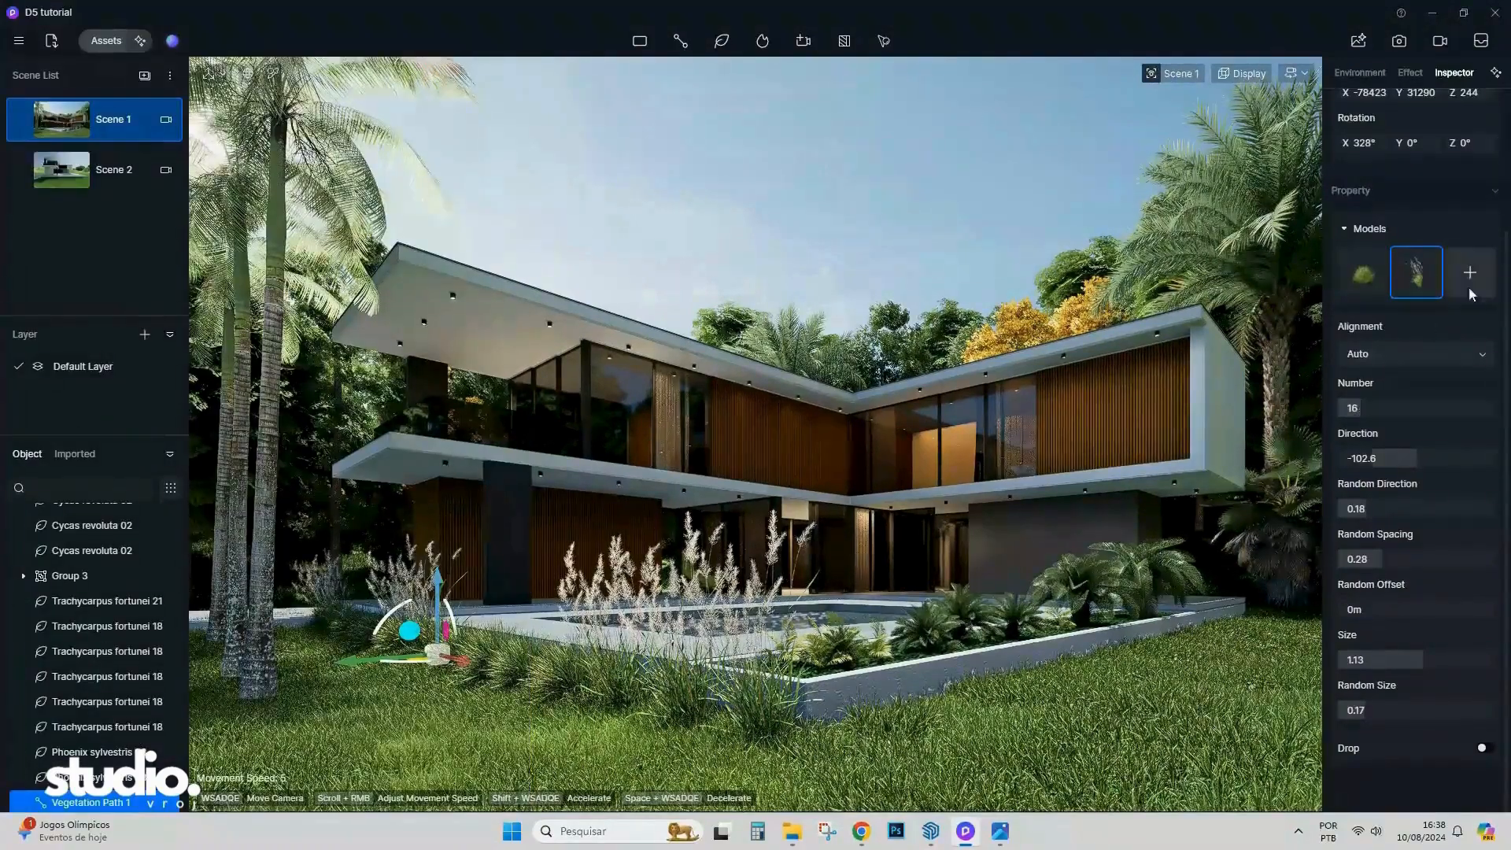
pyautogui.click(1403, 262)
# Start a new vegetation path using Calamagrostis arundinacea 06 and the tall plumed Calamagrostis arundinacea as its models.
pyautogui.moveTo(722, 42)
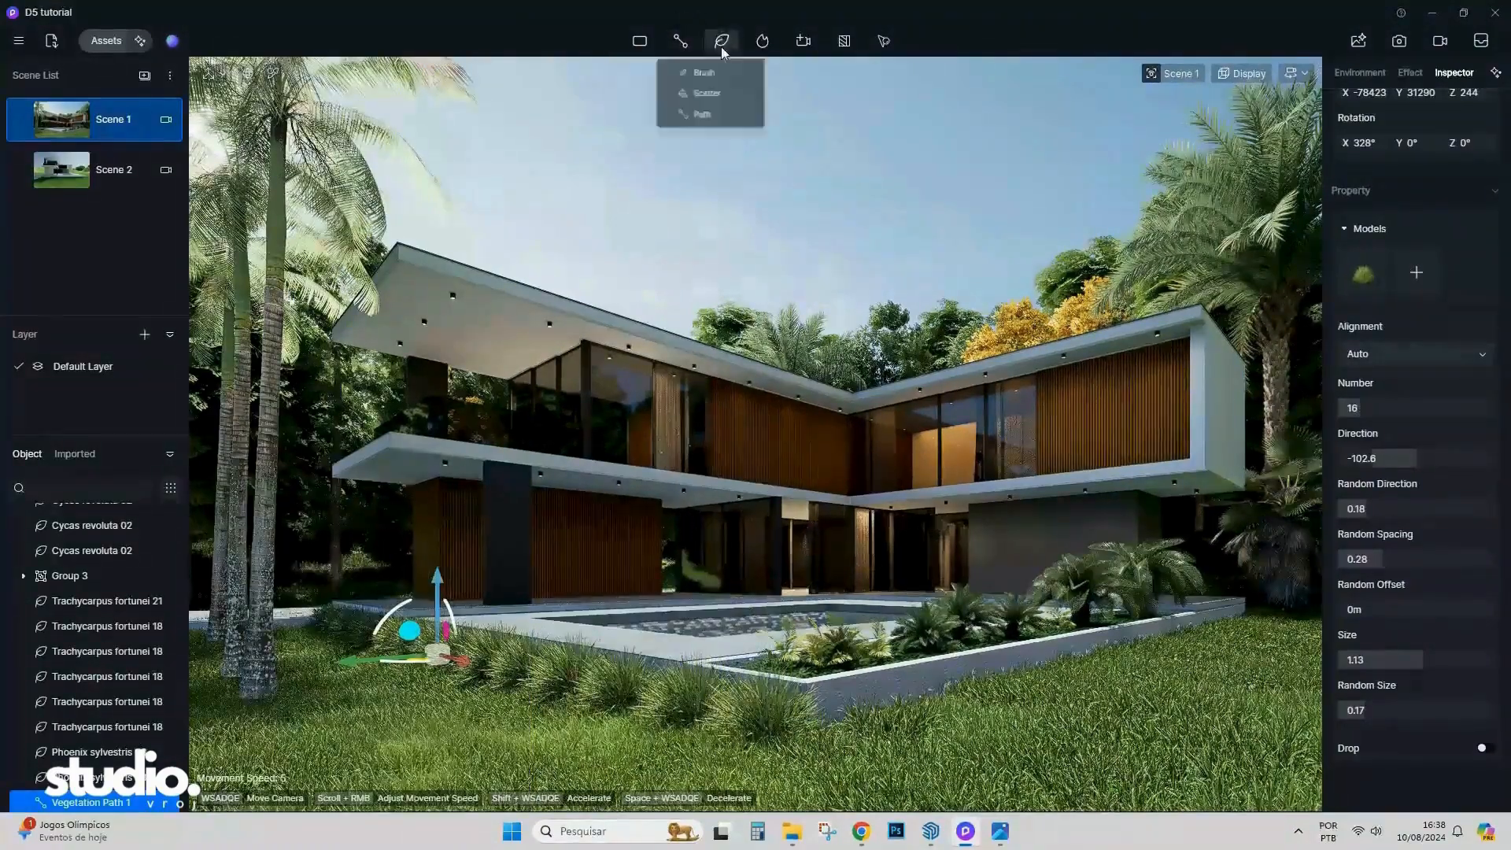
pyautogui.click(712, 125)
pyautogui.moveTo(775, 378); pyautogui.dragTo(739, 543, button='right')
pyautogui.click(452, 480)
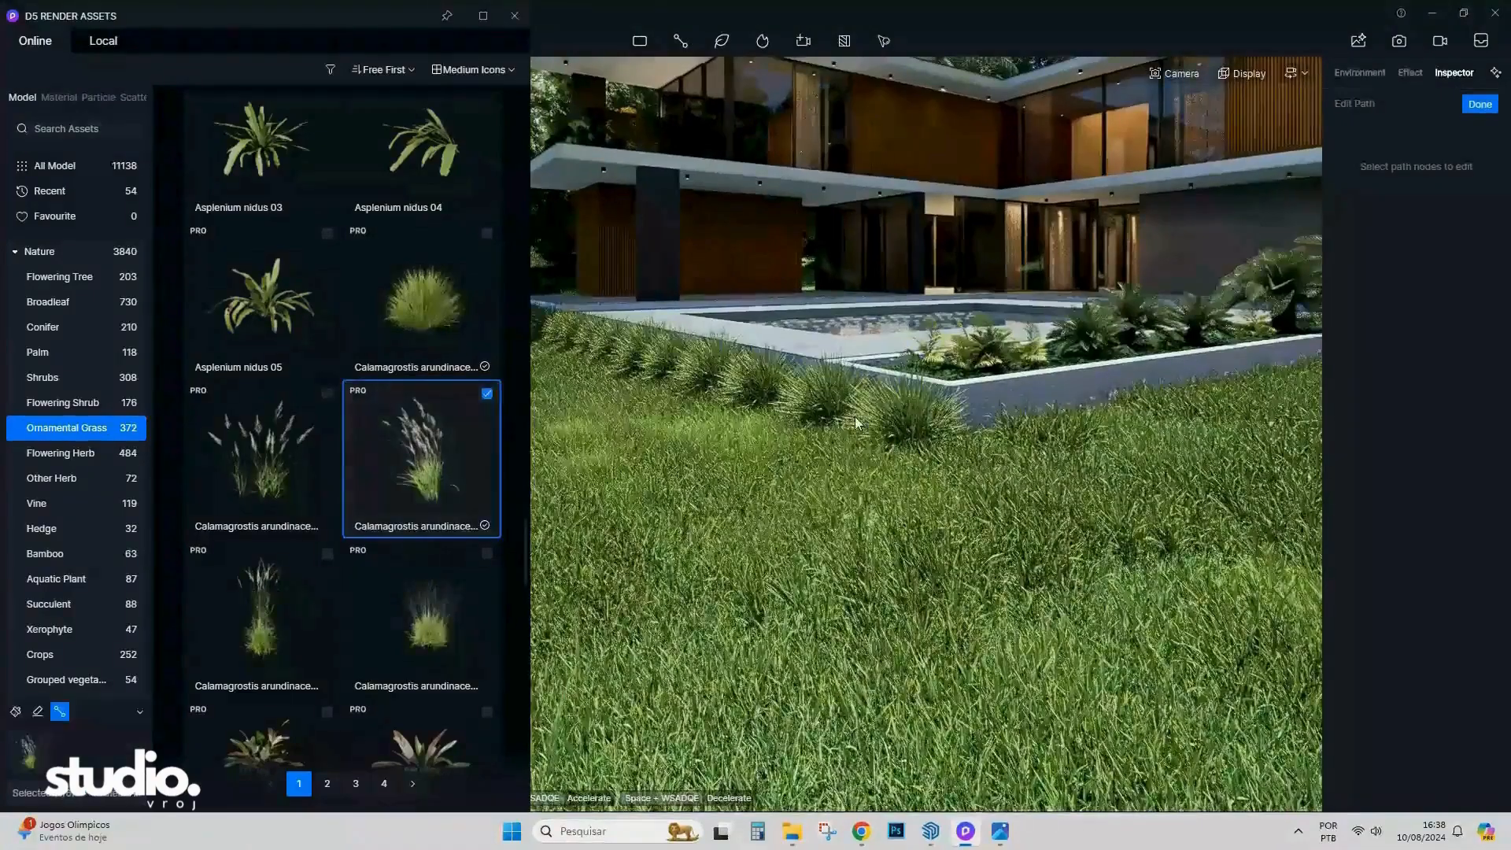
pyautogui.scroll(-2, 452, 480)
pyautogui.click(488, 206)
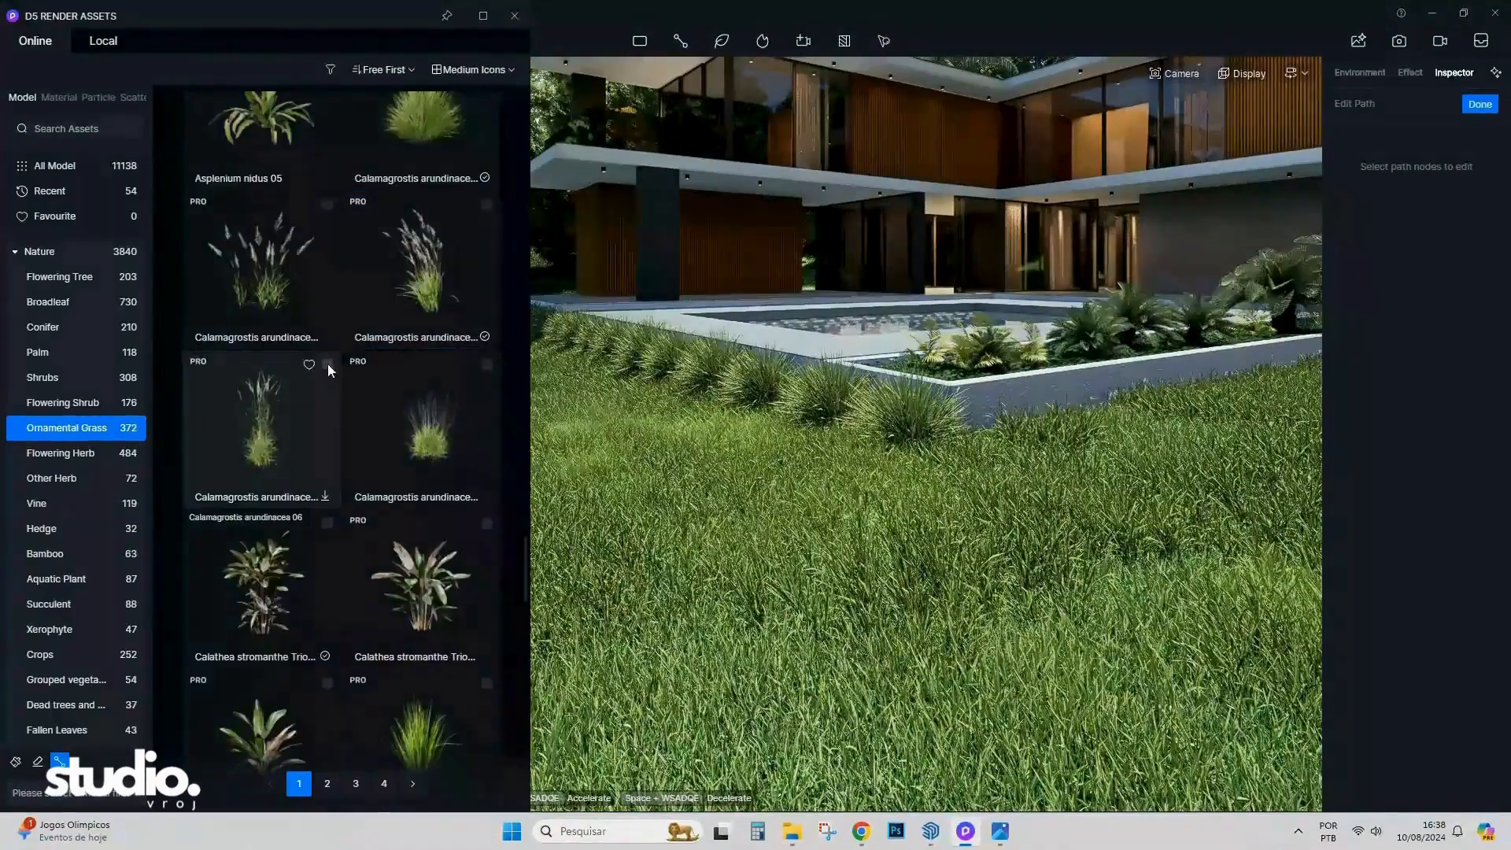
pyautogui.scroll(-6, 324, 397)
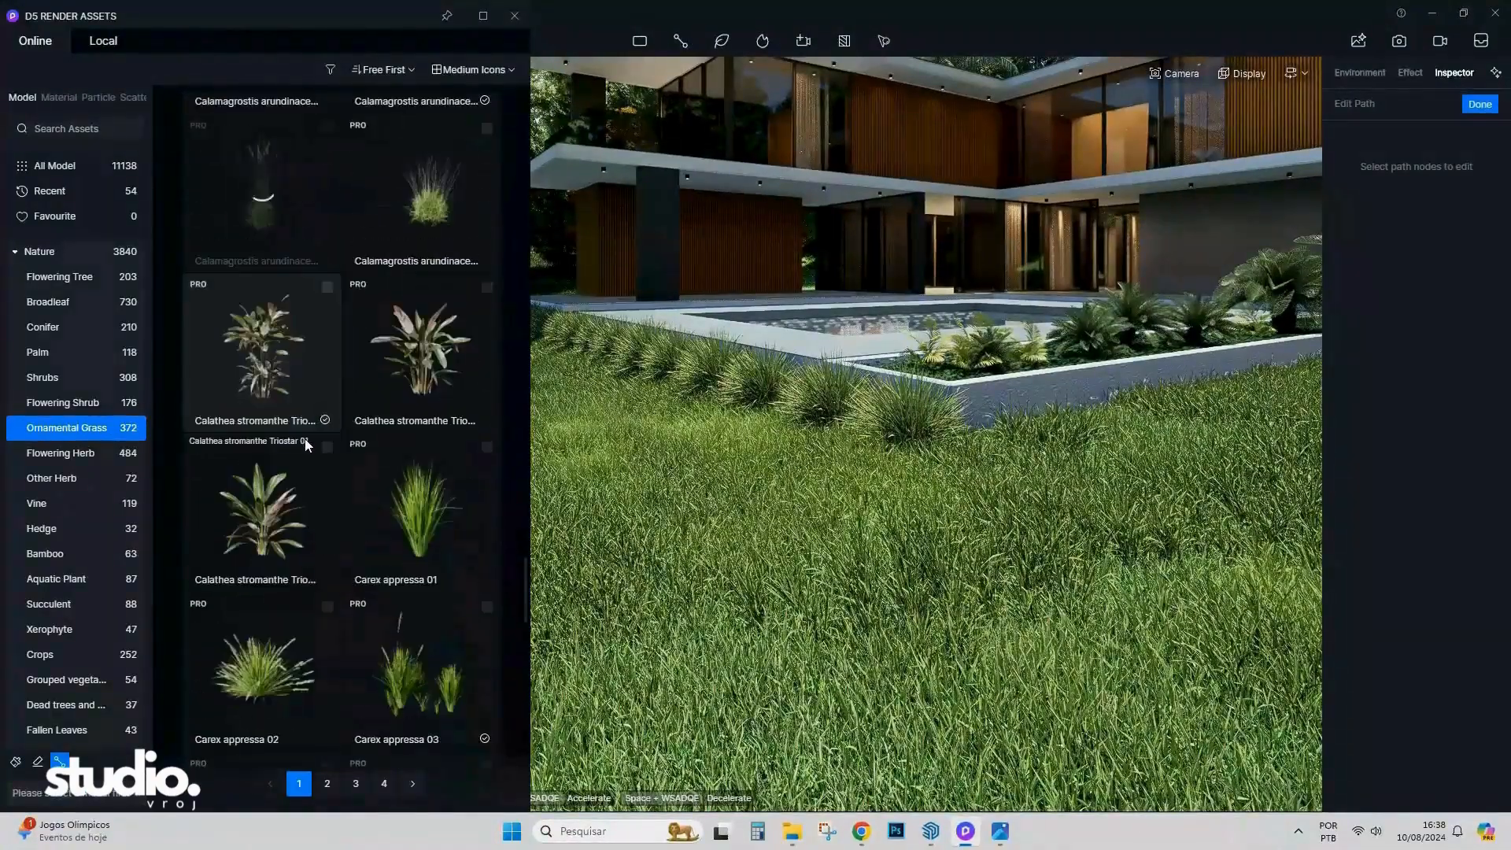
pyautogui.scroll(4, 285, 455)
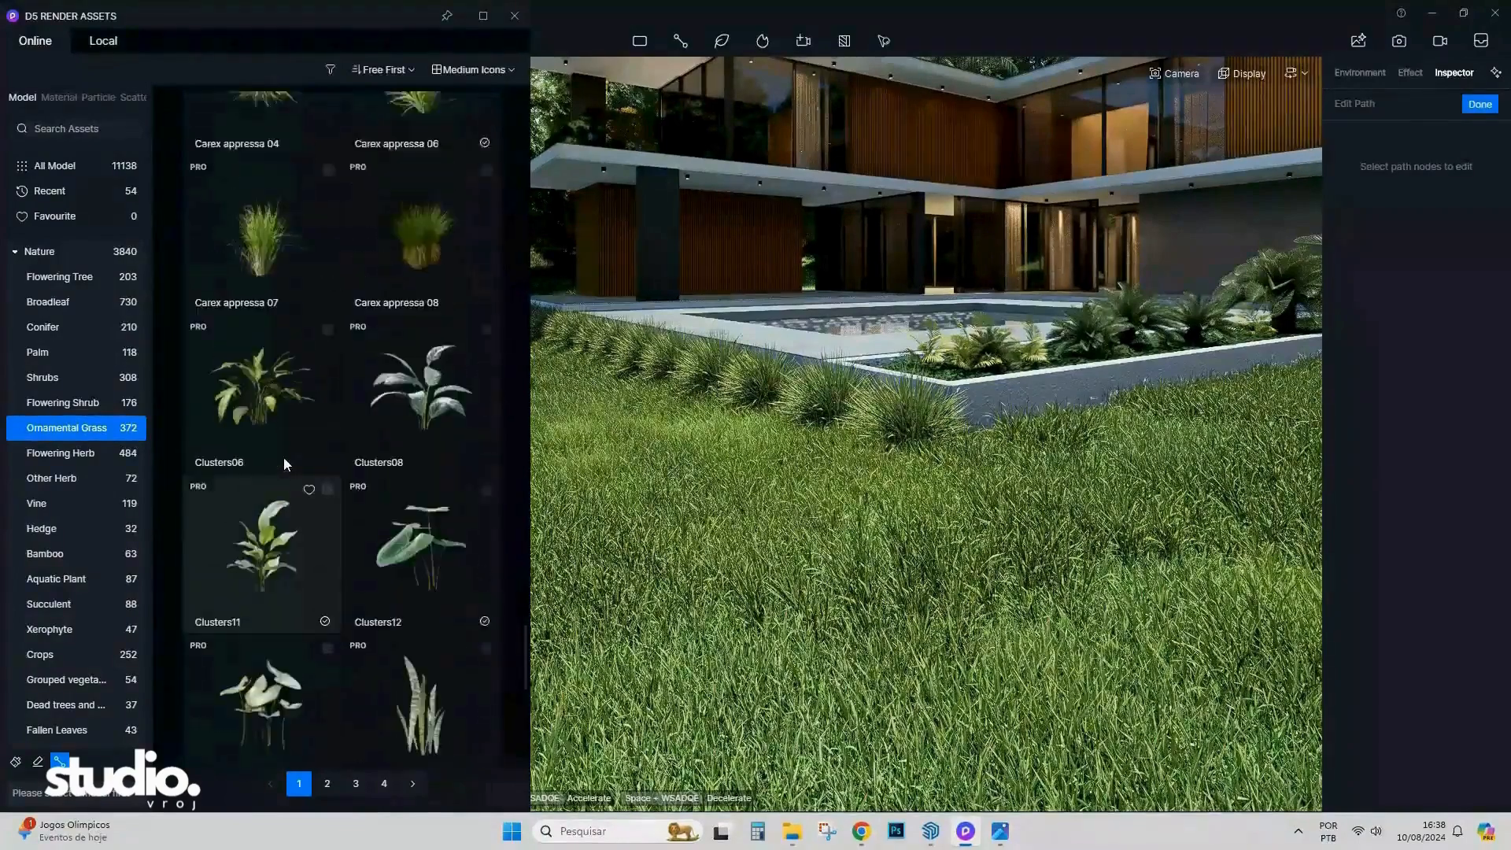
pyautogui.scroll(5, 284, 457)
pyautogui.click(321, 460)
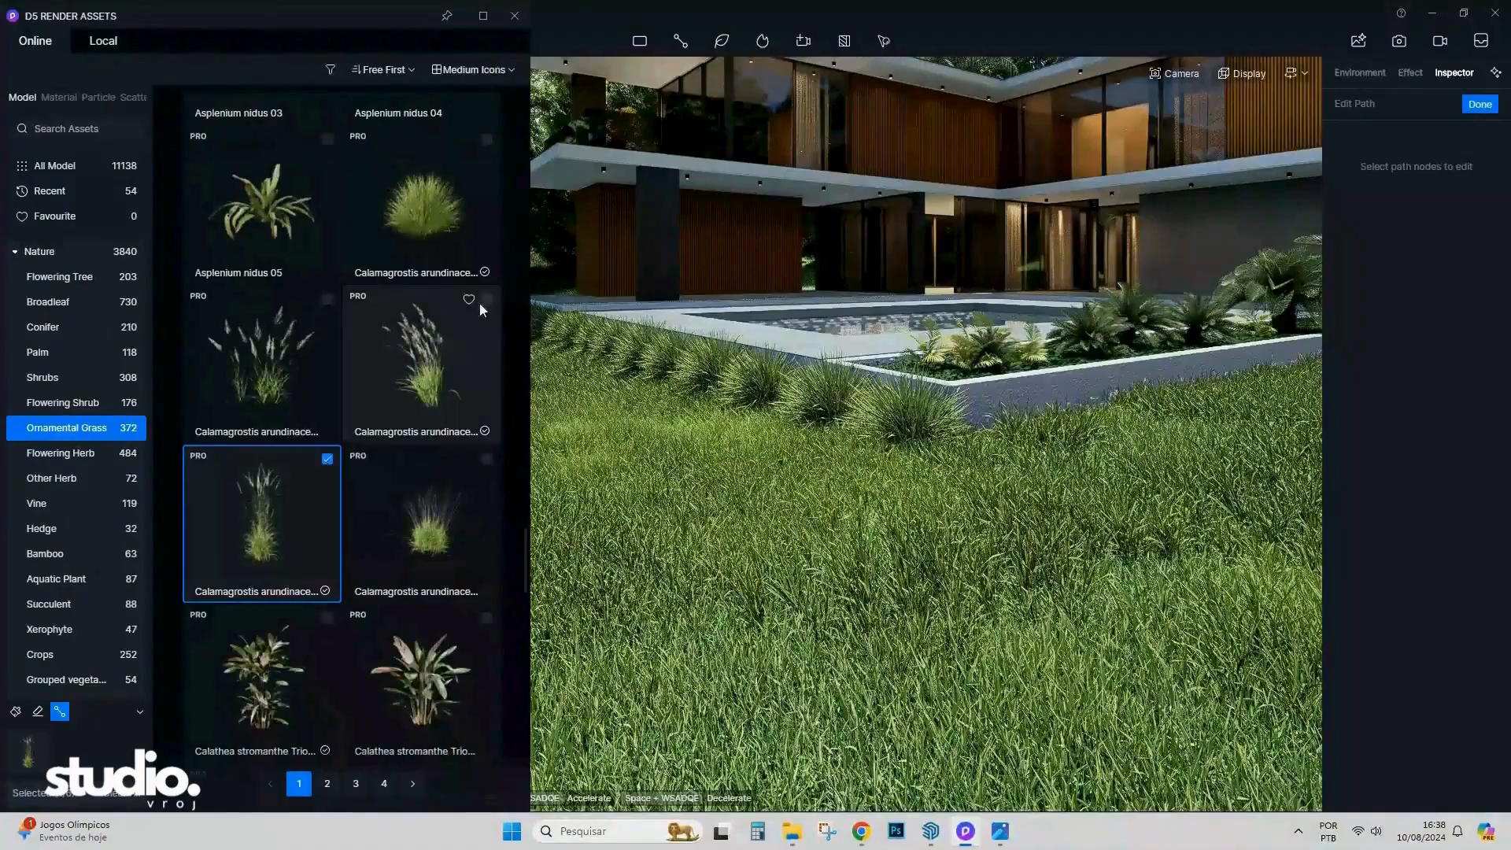
pyautogui.click(482, 301)
# Draw the second path along the existing grass row, from the planter corner to the deck's far end, and finish it in the Scene 1 view.
pyautogui.press('w')
pyautogui.moveTo(810, 373); pyautogui.dragTo(776, 441, button='right')
pyautogui.click(1086, 438)
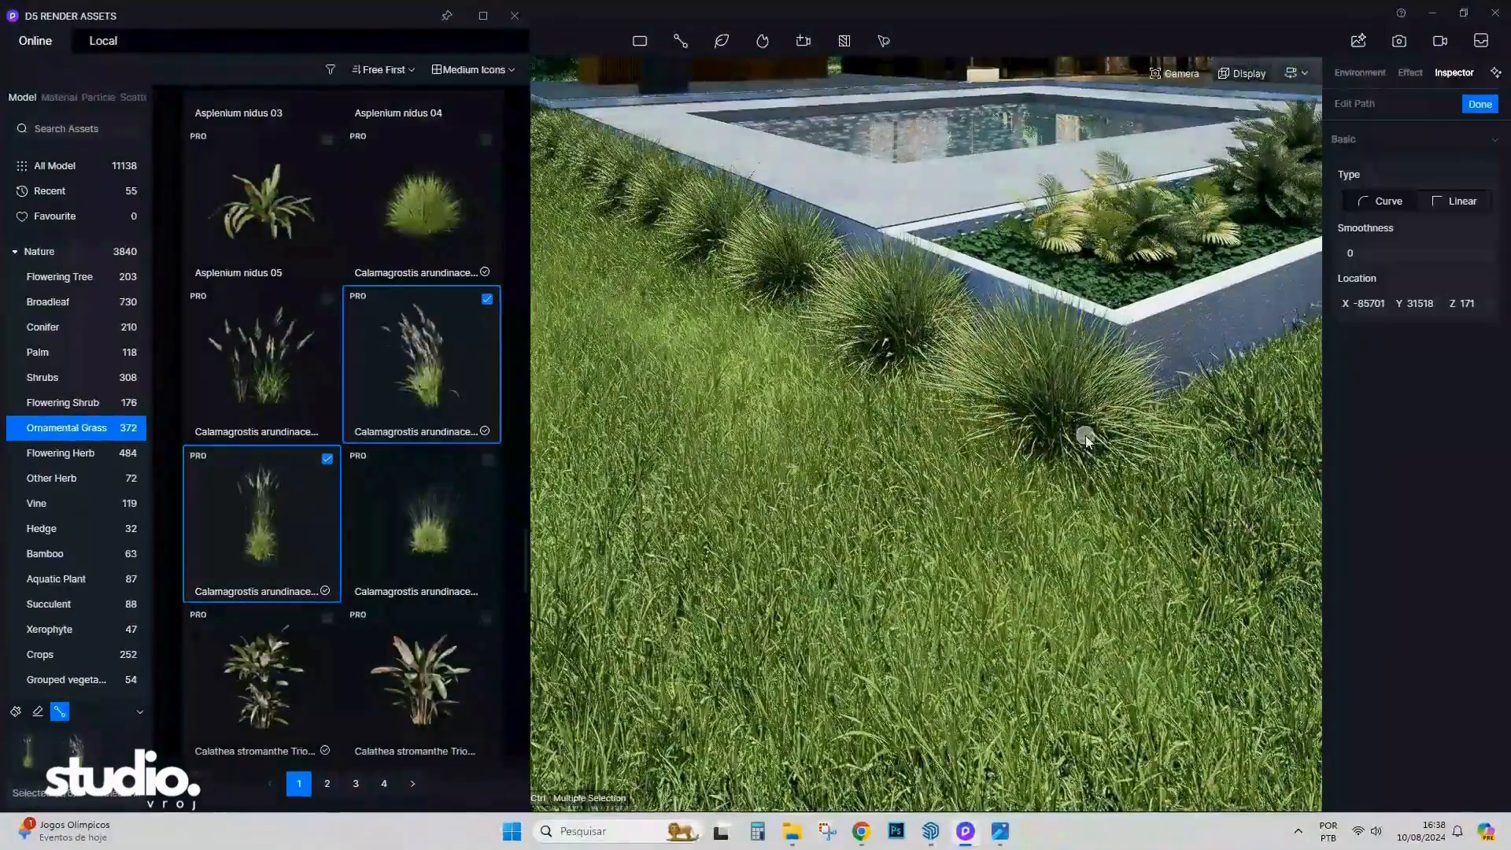
pyautogui.moveTo(957, 359); pyautogui.dragTo(808, 358, button='right')
pyautogui.press('w')
pyautogui.click(805, 291)
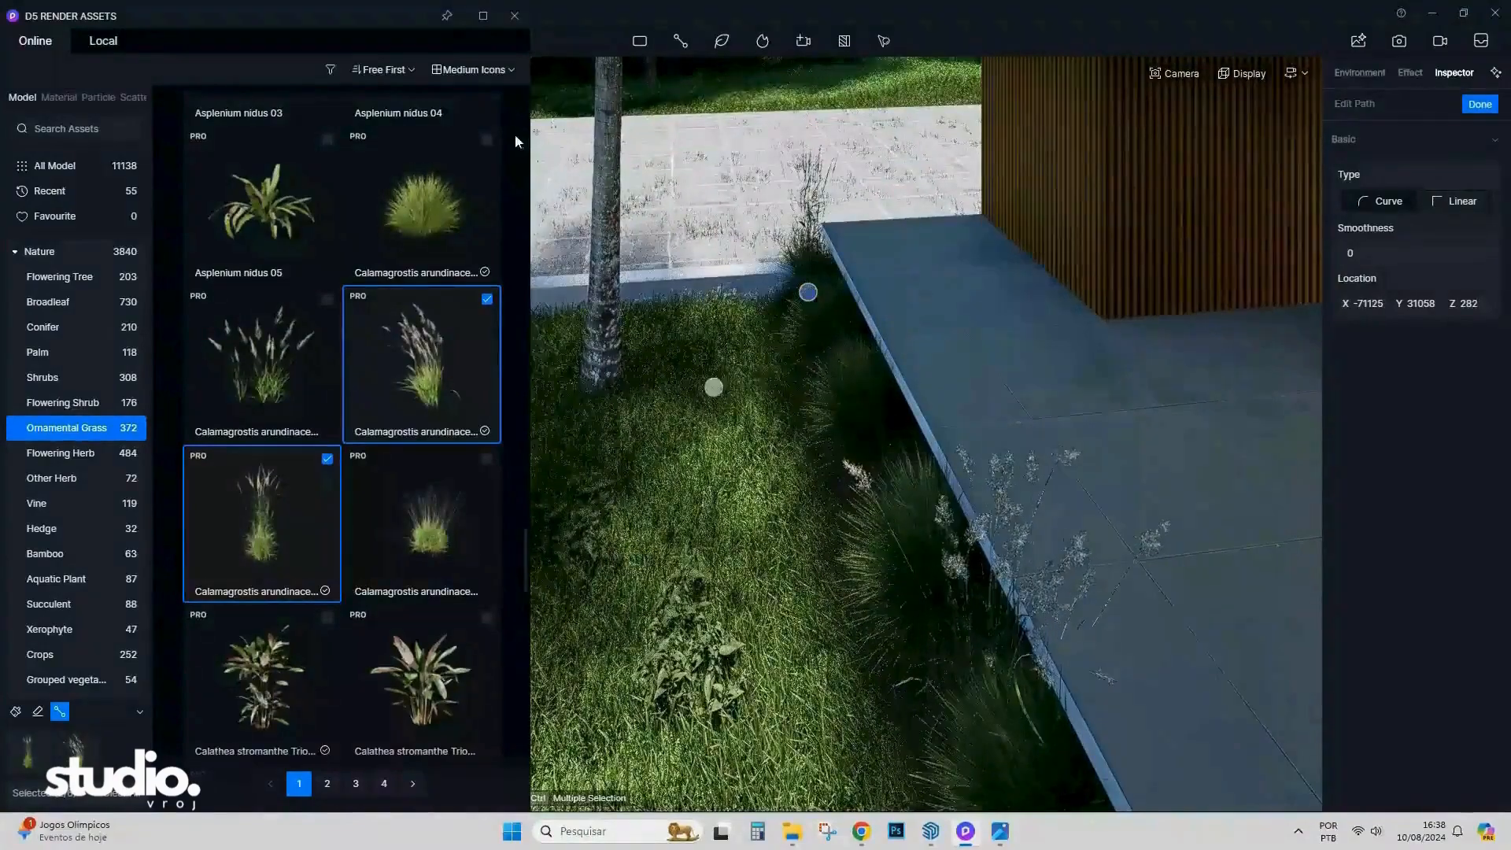
pyautogui.click(514, 16)
pyautogui.click(132, 118)
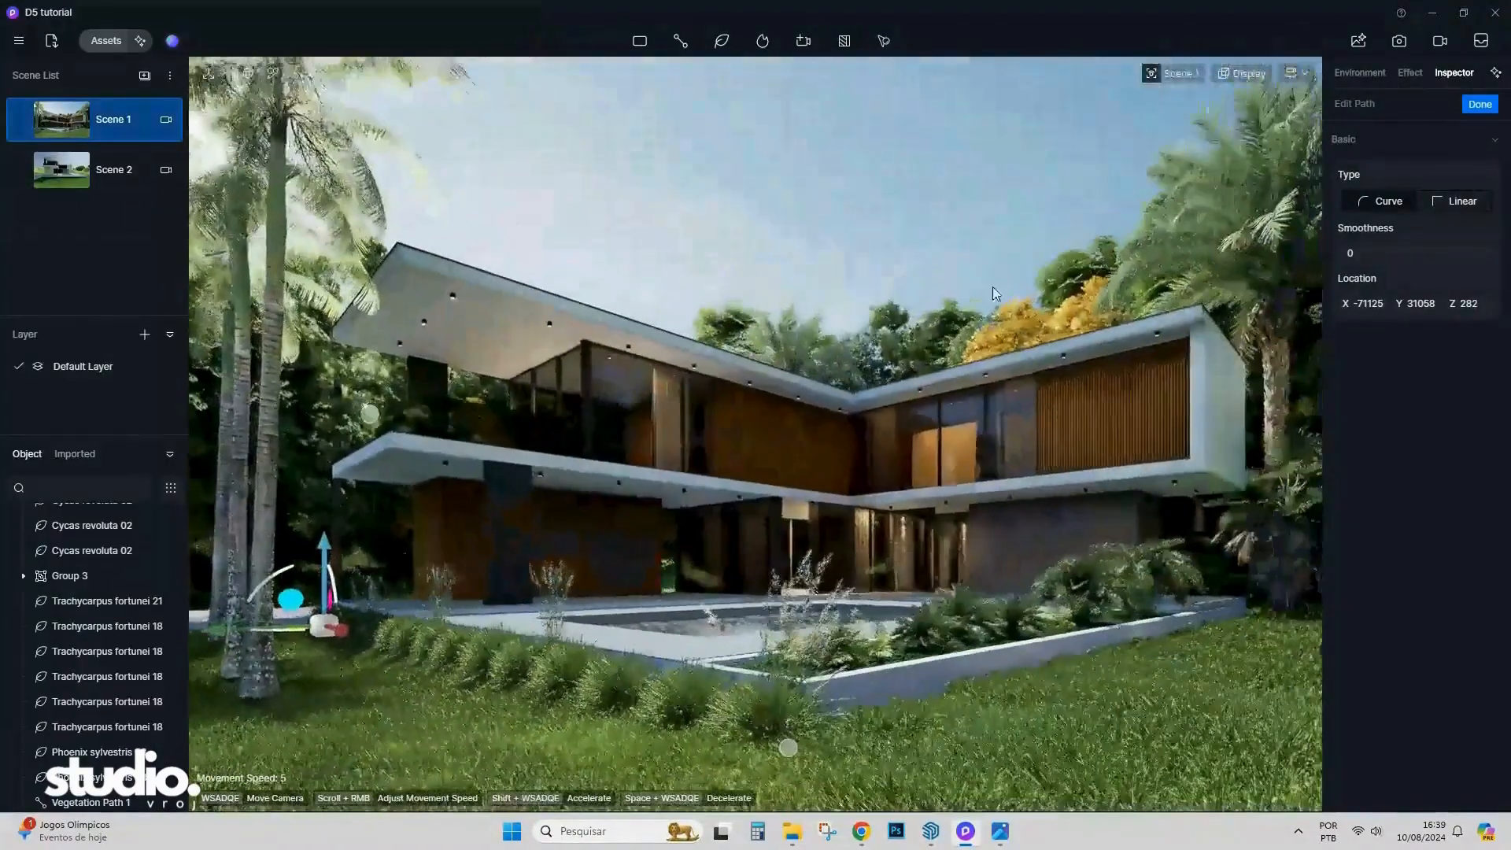
pyautogui.click(1478, 104)
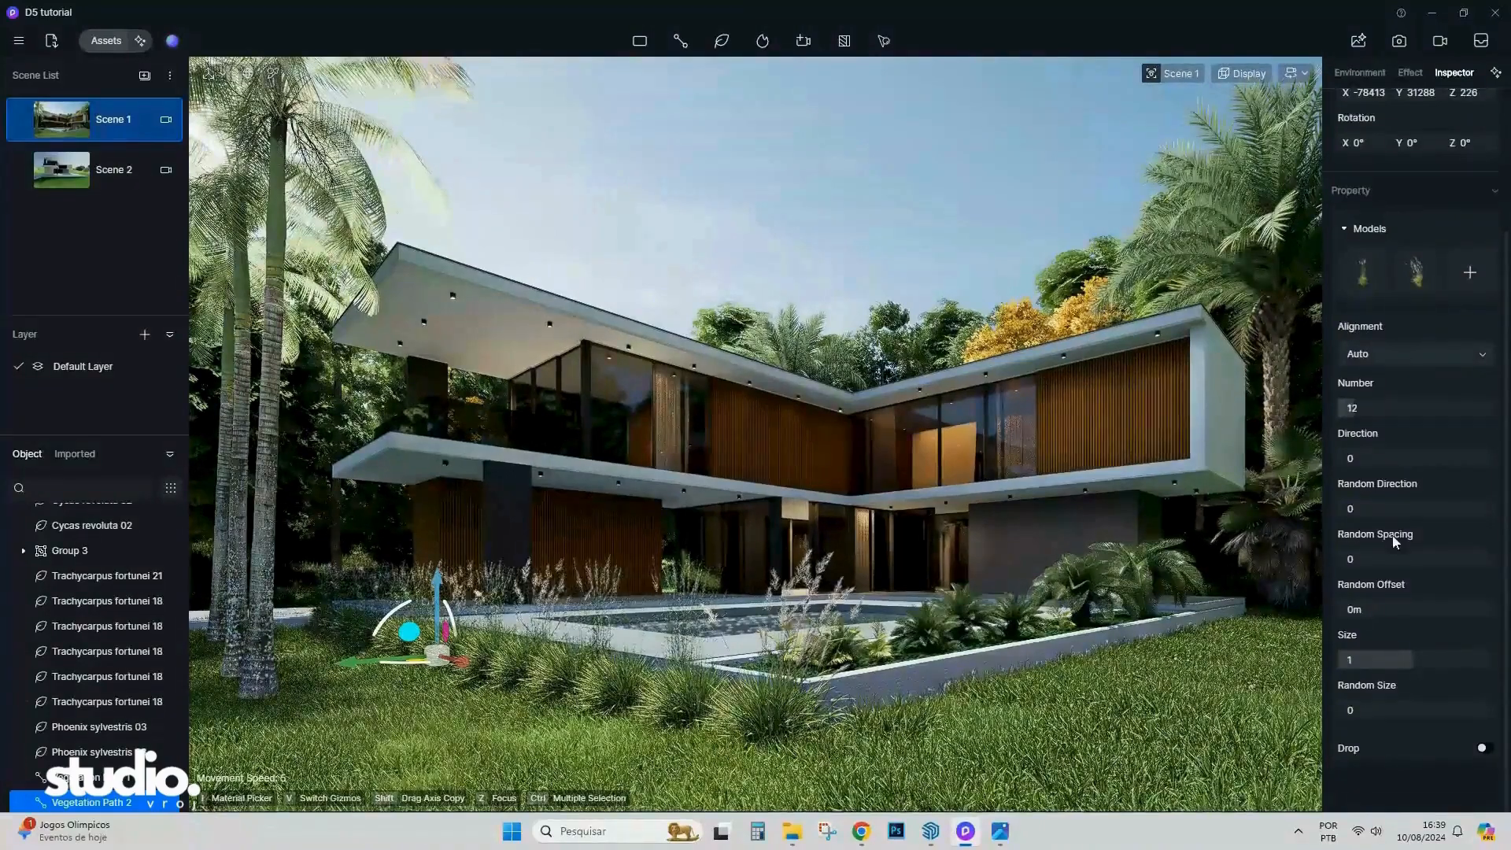
# Keep only Calamagrostis arundinacea 06 on the second path, with number 12, direction -52.2, random direction 0.59, size 0.62 and random size 0.32.
pyautogui.click(1428, 261)
pyautogui.click(1405, 262)
pyautogui.click(514, 15)
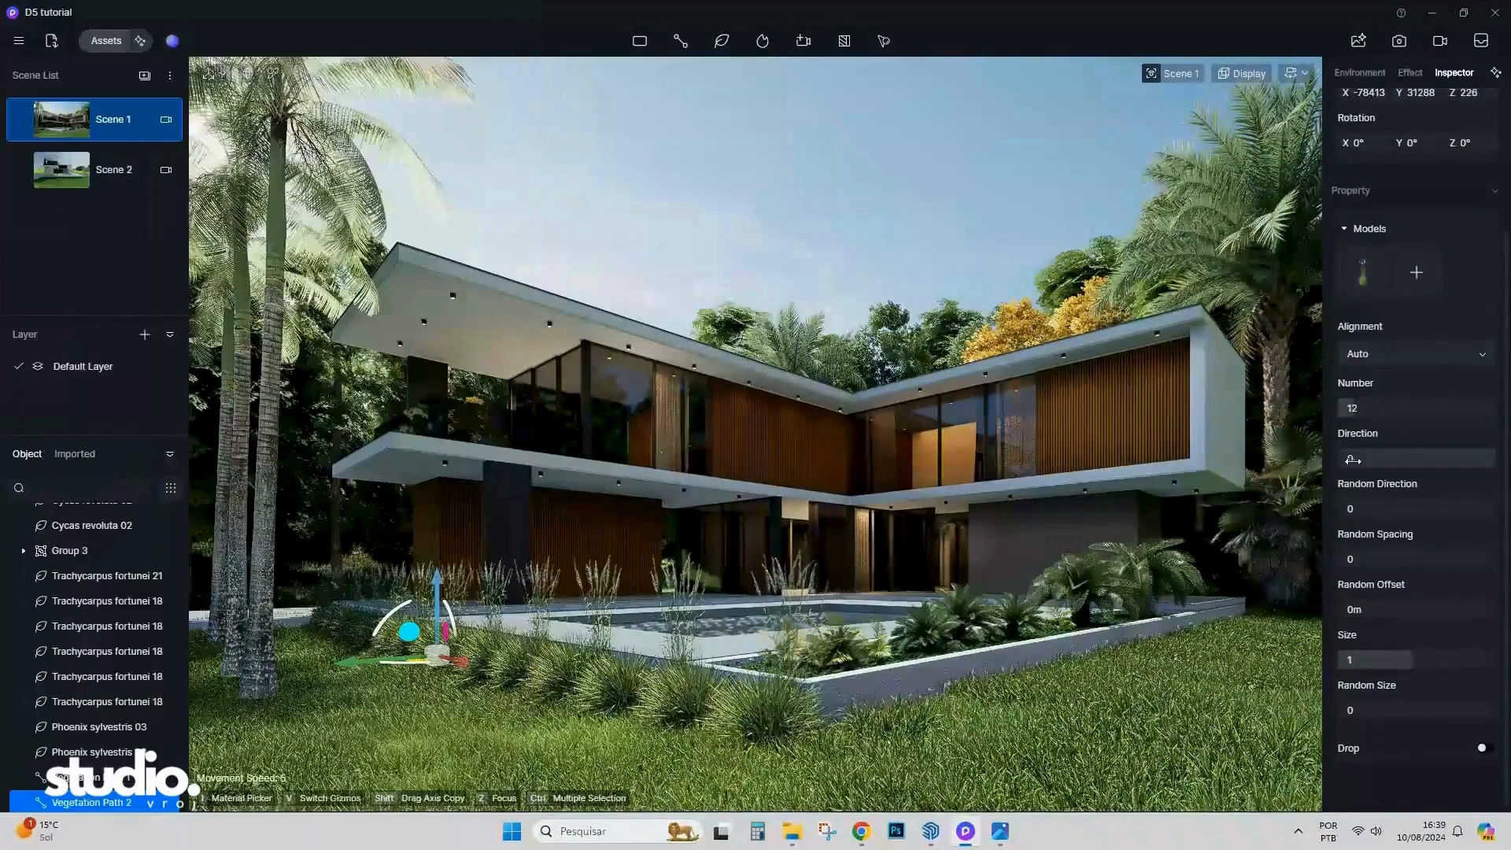
pyautogui.click(1387, 508)
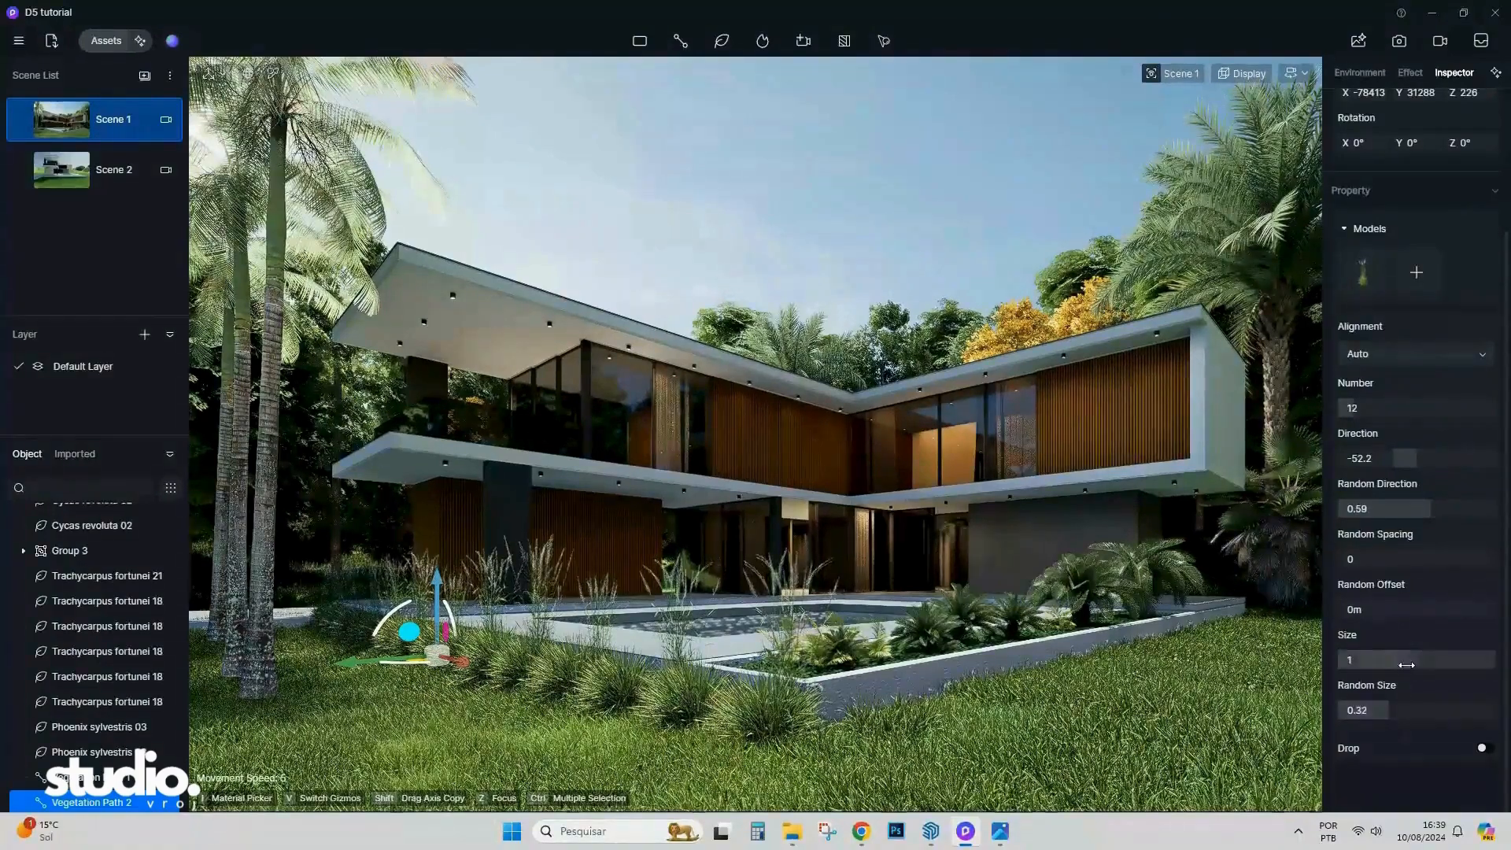
pyautogui.moveTo(1406, 665); pyautogui.dragTo(1389, 663)
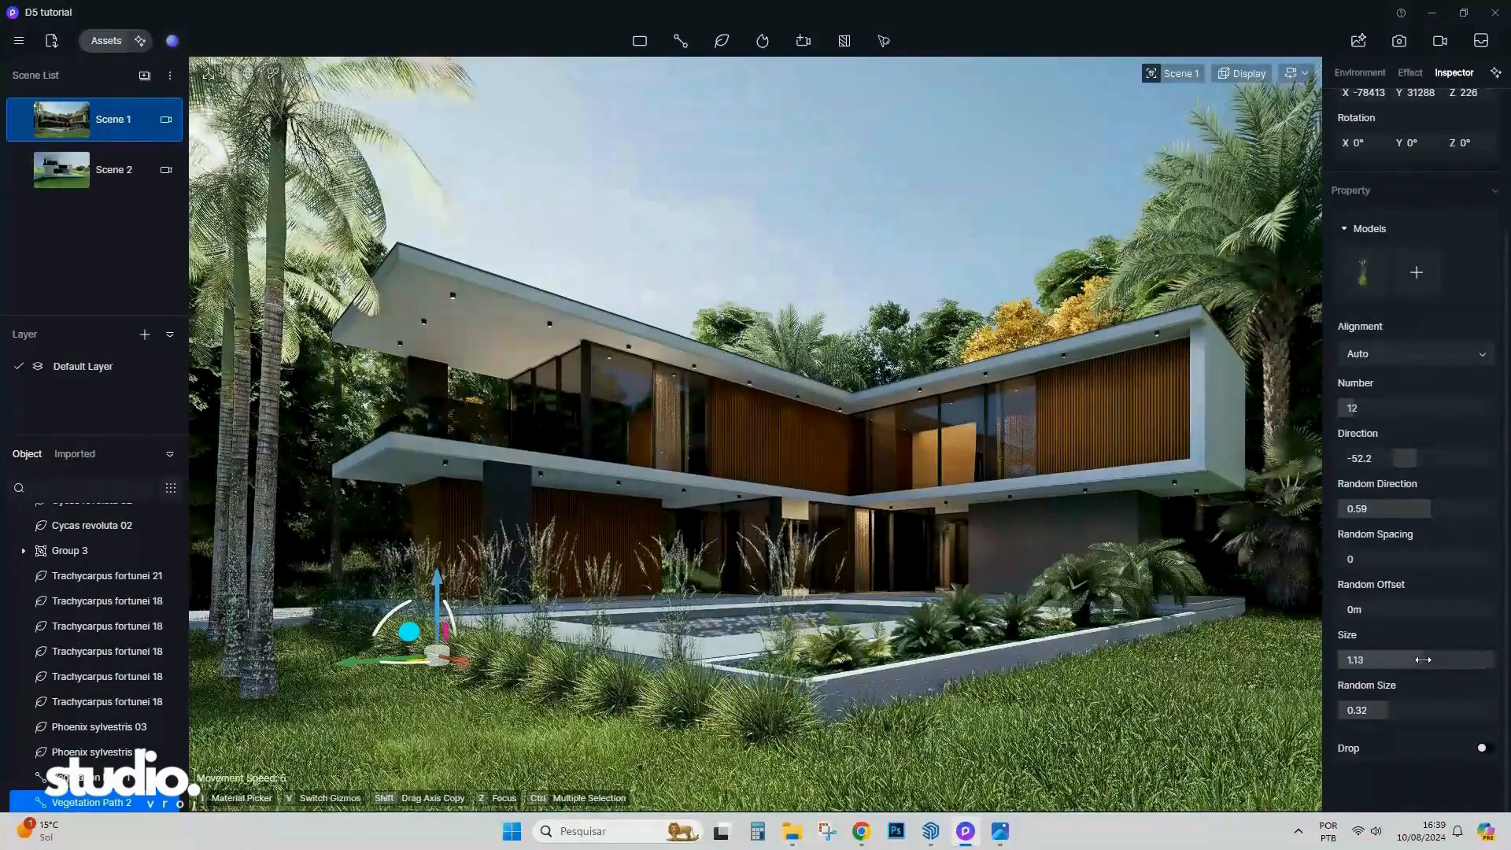
pyautogui.moveTo(1426, 659); pyautogui.dragTo(1381, 661)
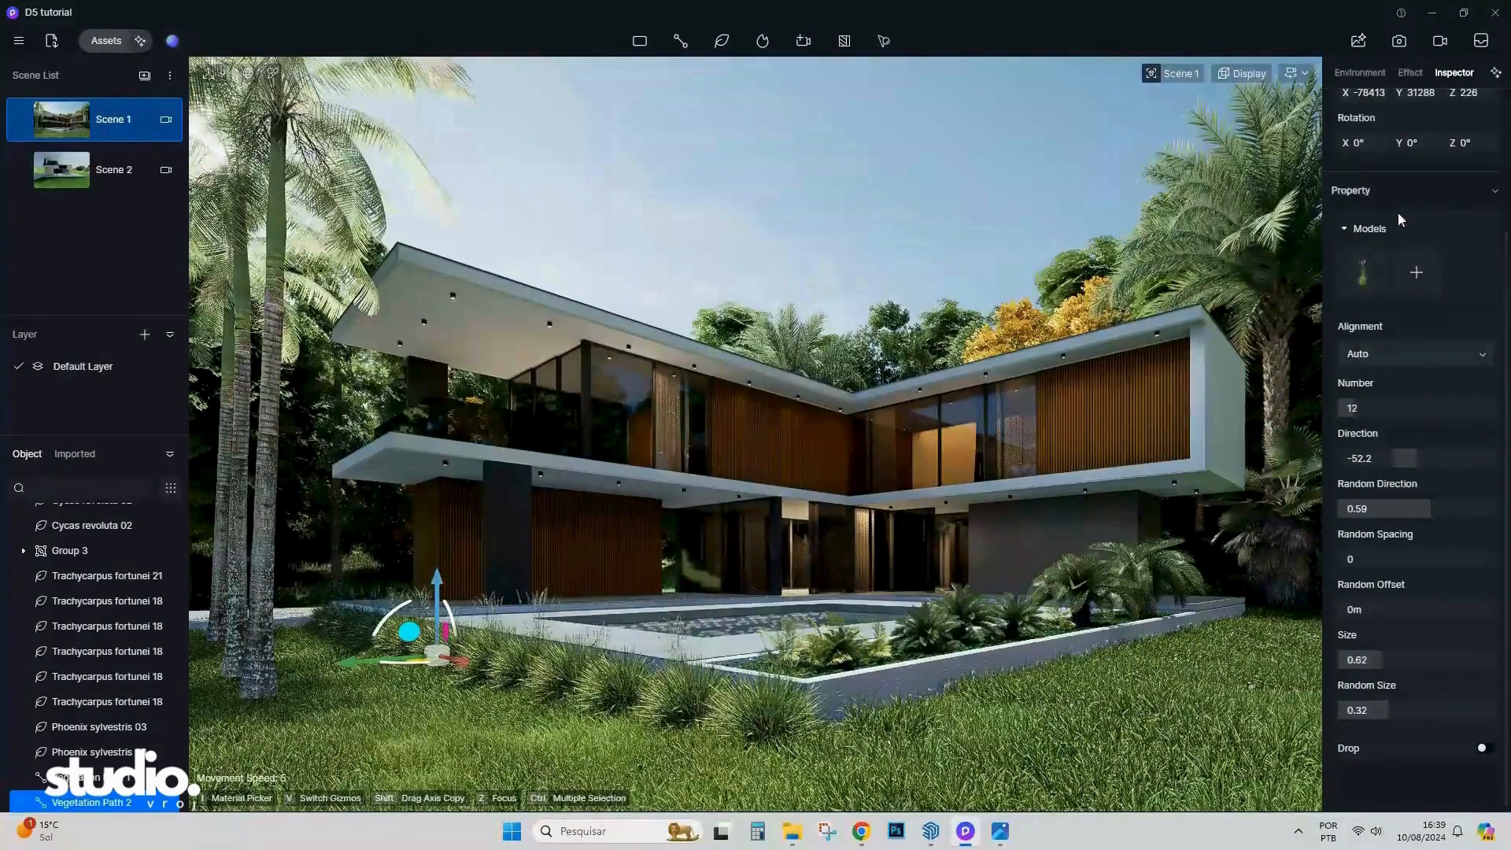
# Replace the second path's model with Carex appressa 08 and set its number to 47 and its size to about 0.26.
pyautogui.click(1416, 273)
pyautogui.scroll(-6, 261, 561)
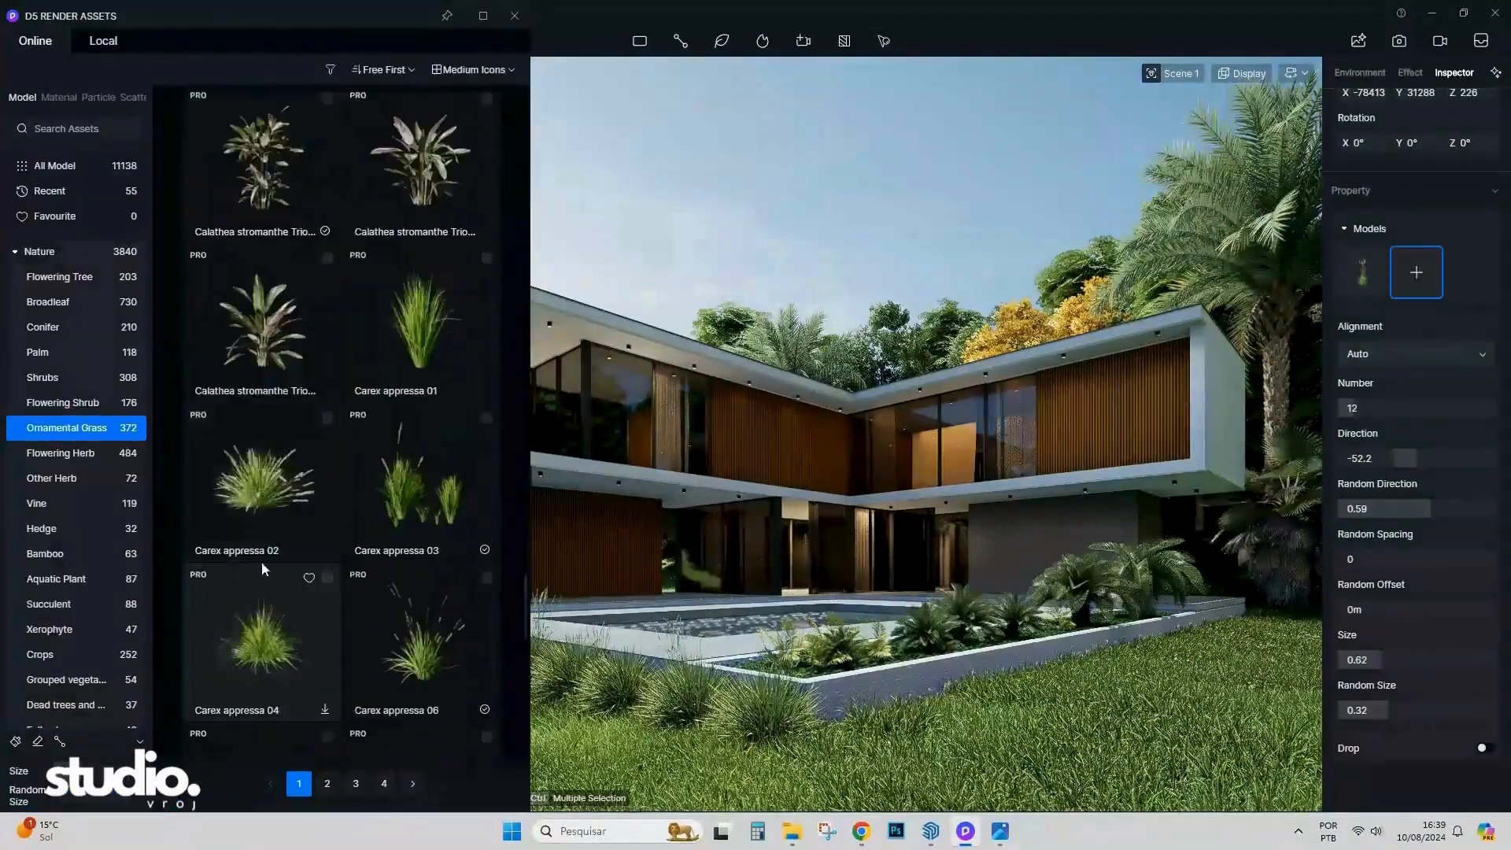
pyautogui.scroll(-4, 262, 560)
pyautogui.click(425, 512)
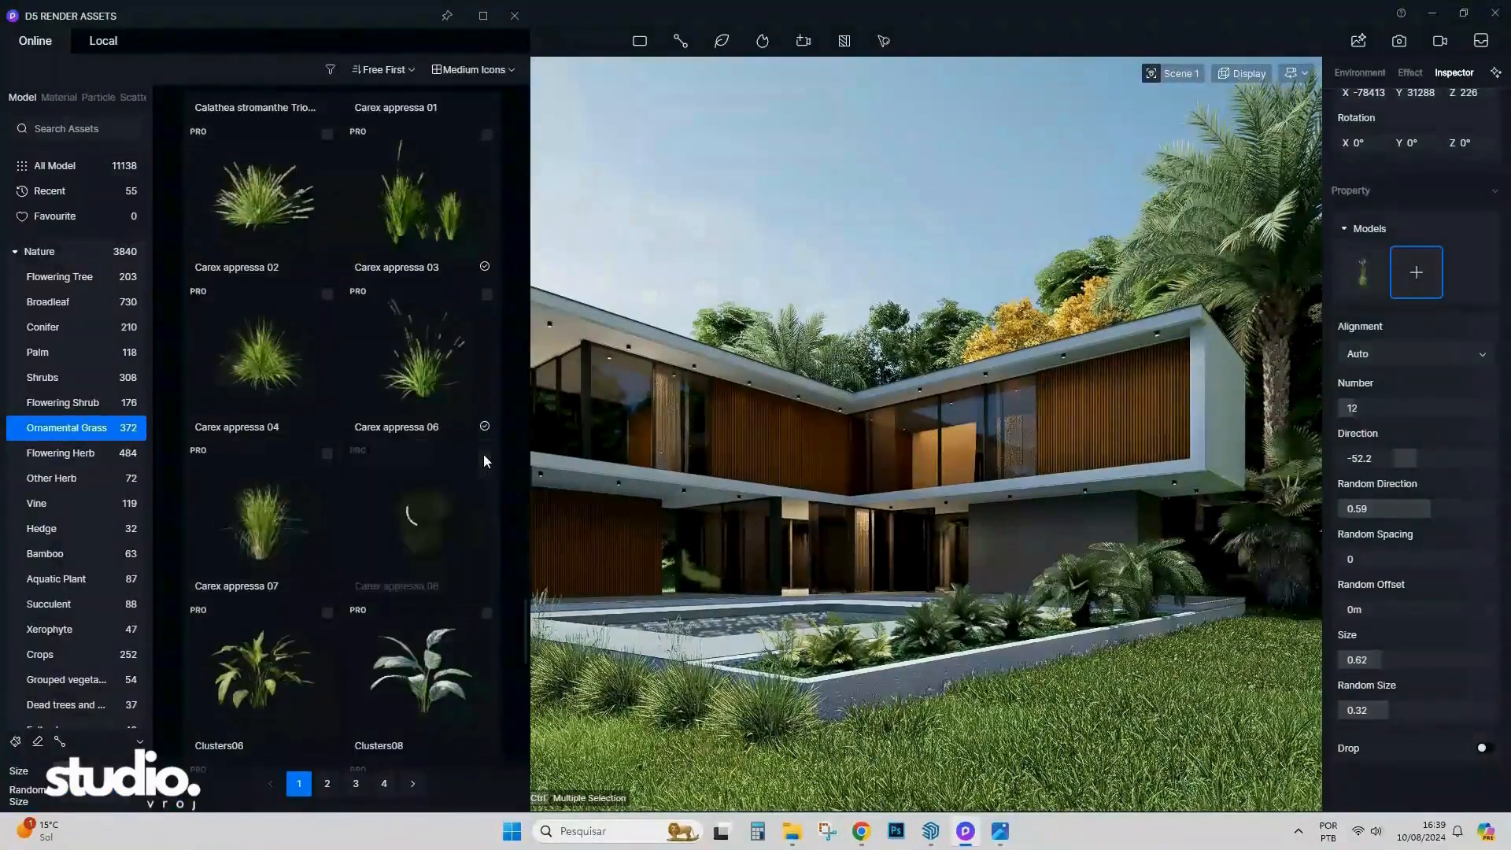
pyautogui.scroll(-9, 368, 528)
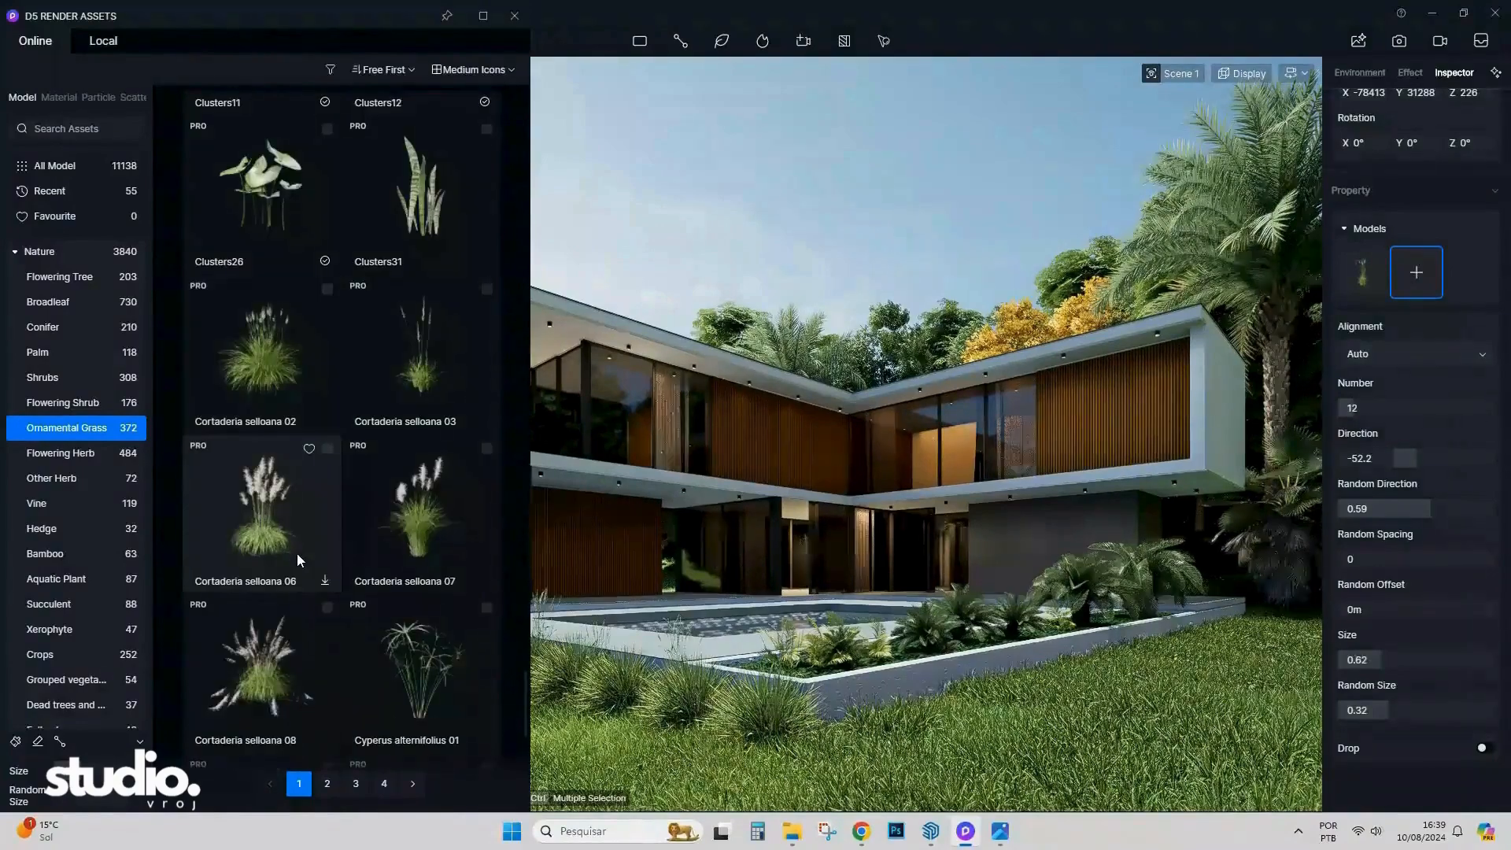
pyautogui.scroll(-1, 296, 555)
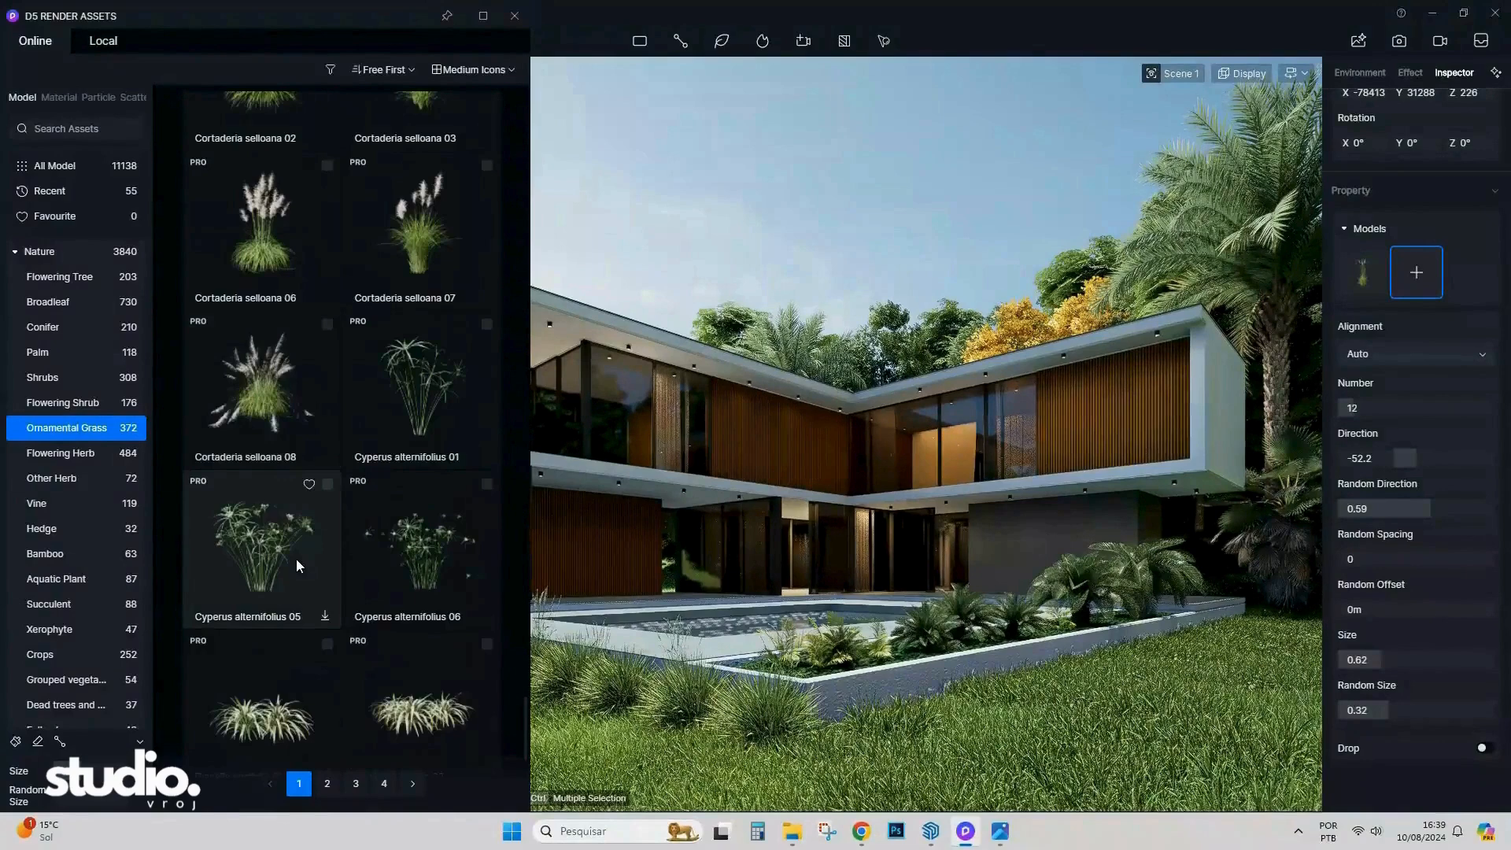
pyautogui.scroll(9, 296, 559)
pyautogui.click(448, 469)
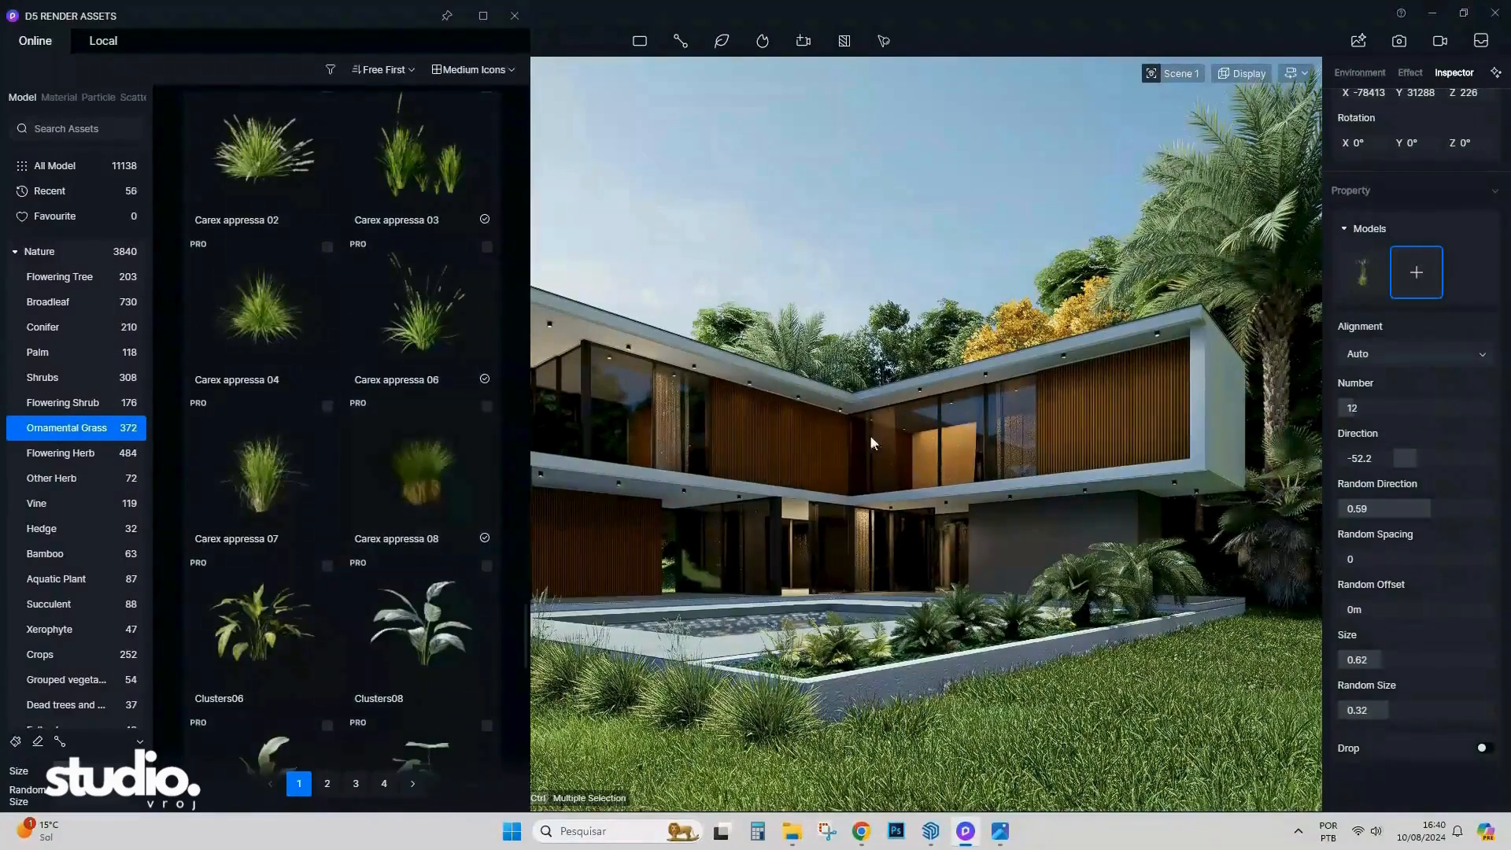
pyautogui.click(1373, 259)
pyautogui.click(515, 15)
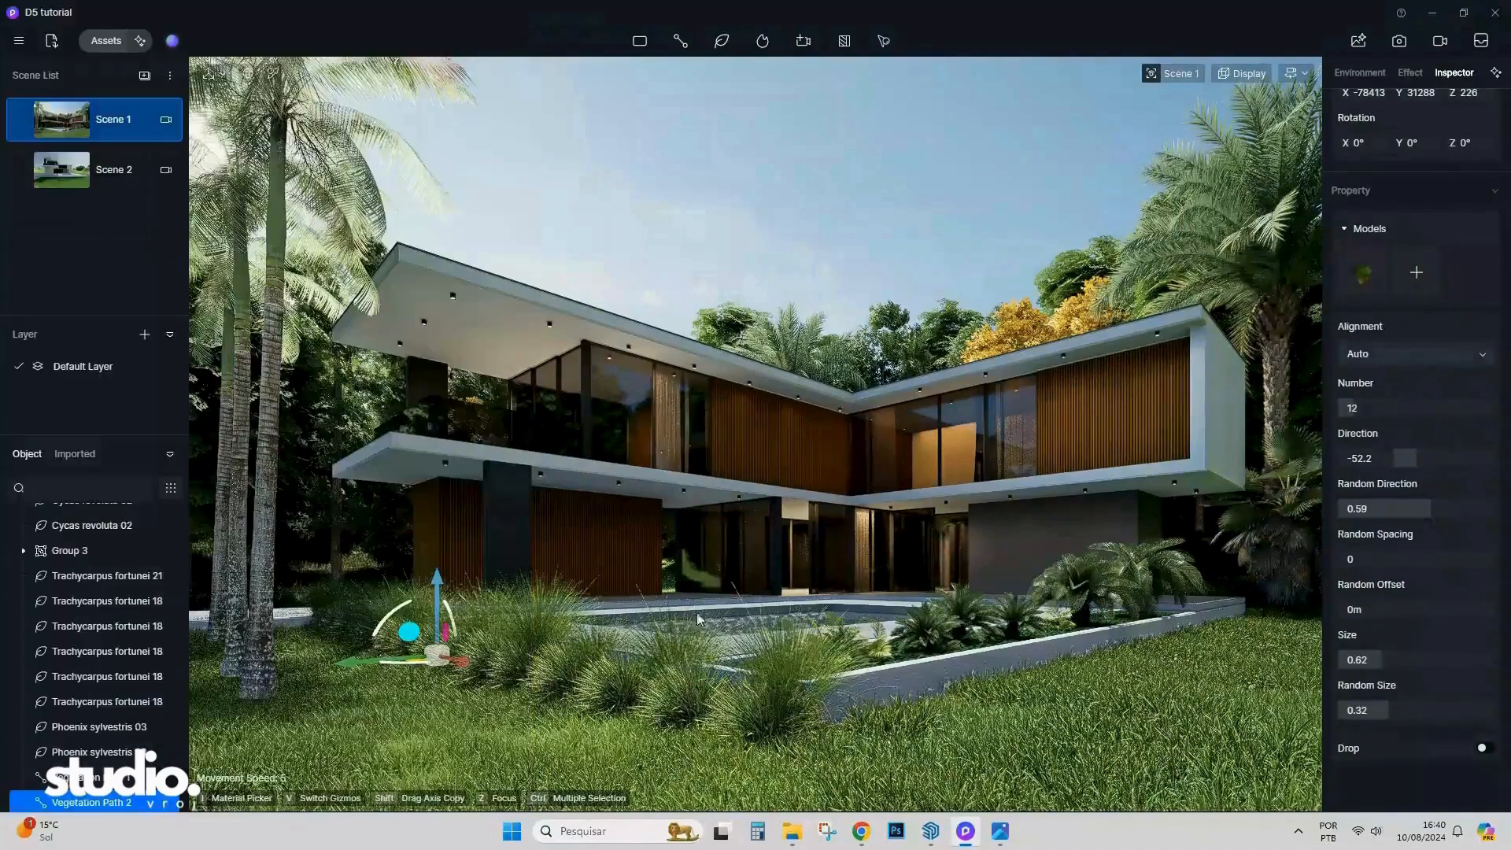
pyautogui.moveTo(1373, 661); pyautogui.dragTo(1356, 661)
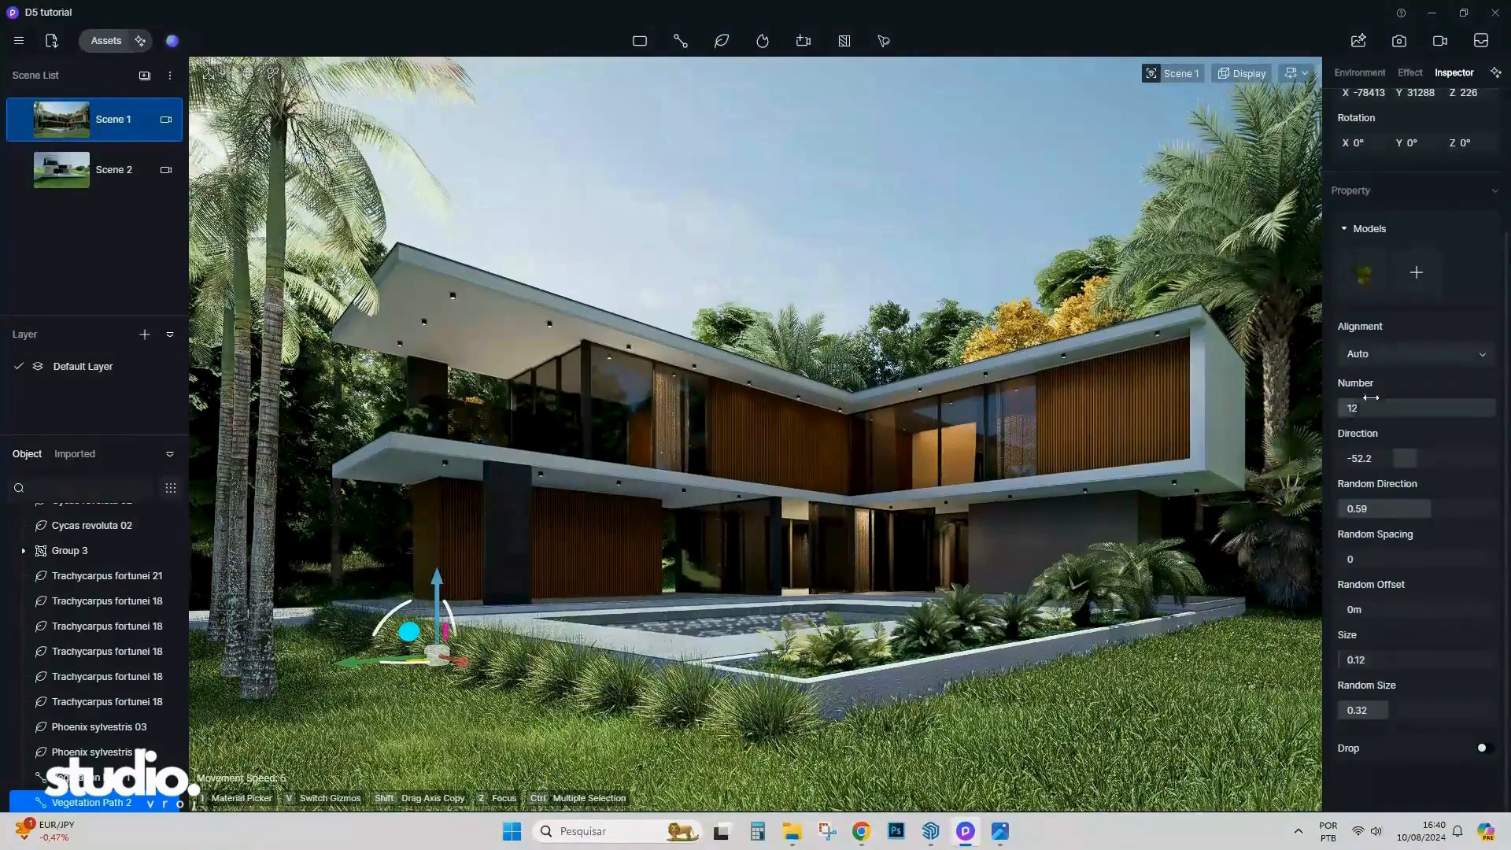
pyautogui.moveTo(1371, 397); pyautogui.dragTo(1411, 415)
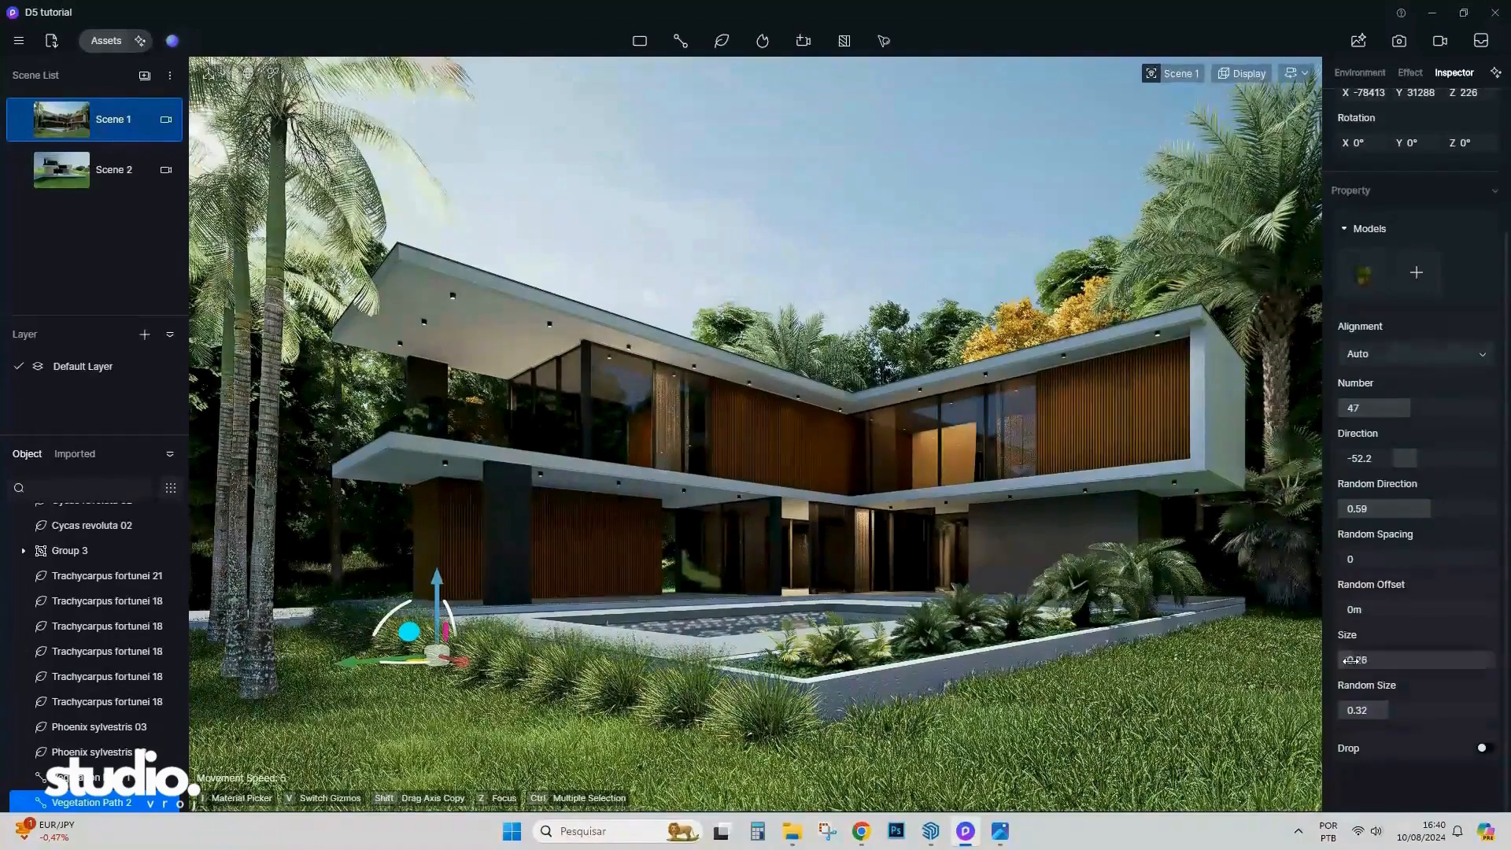
# Set the first grass path's random direction to 0.57 and its random size to 0.23.
pyautogui.click(689, 244)
pyautogui.click(531, 657)
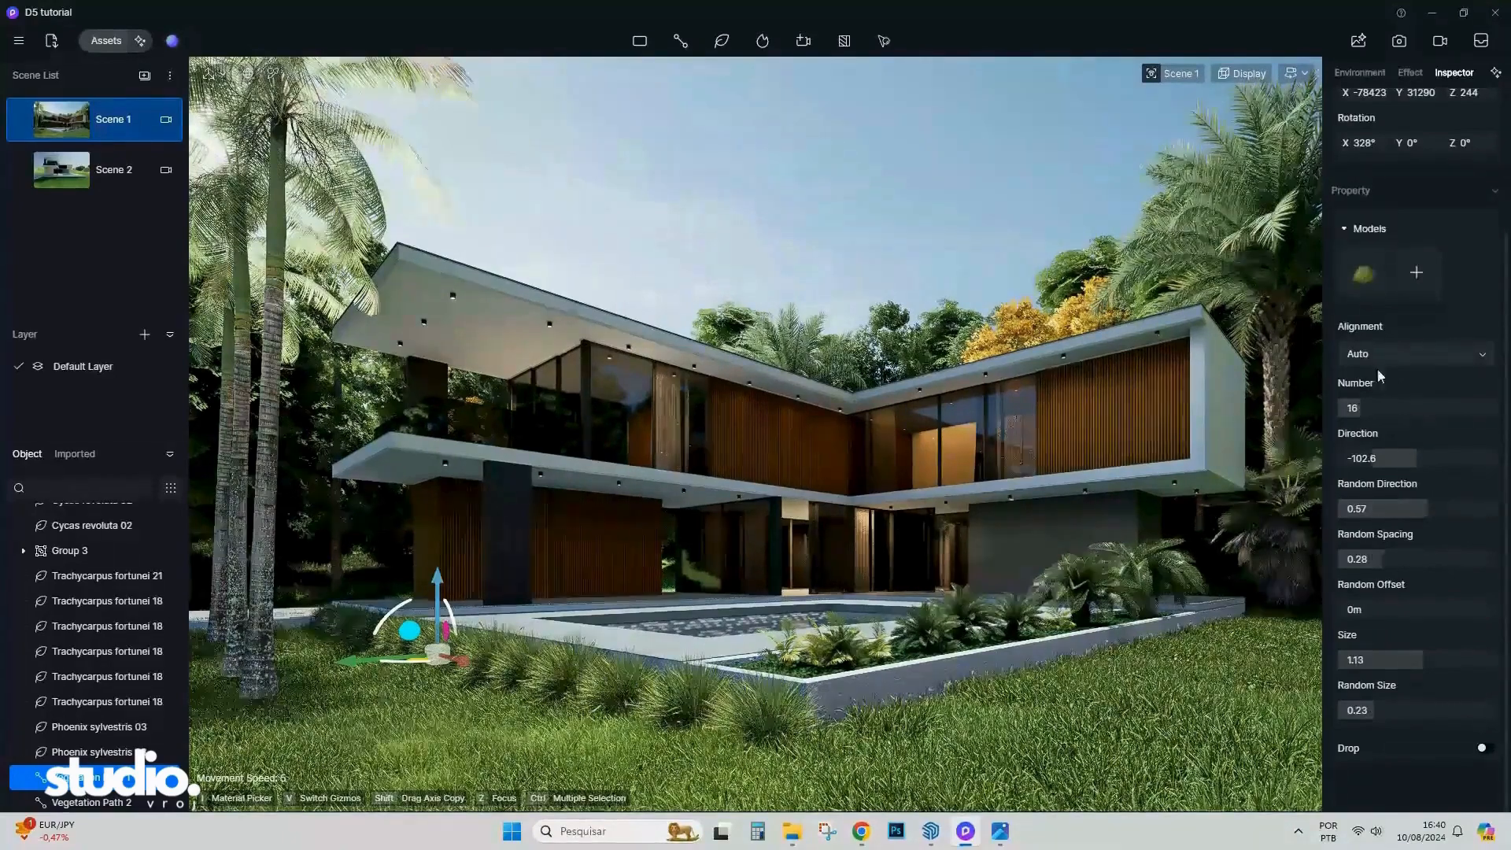
# Set the first grass path's direction to -27 and deselect the path.
pyautogui.click(1375, 262)
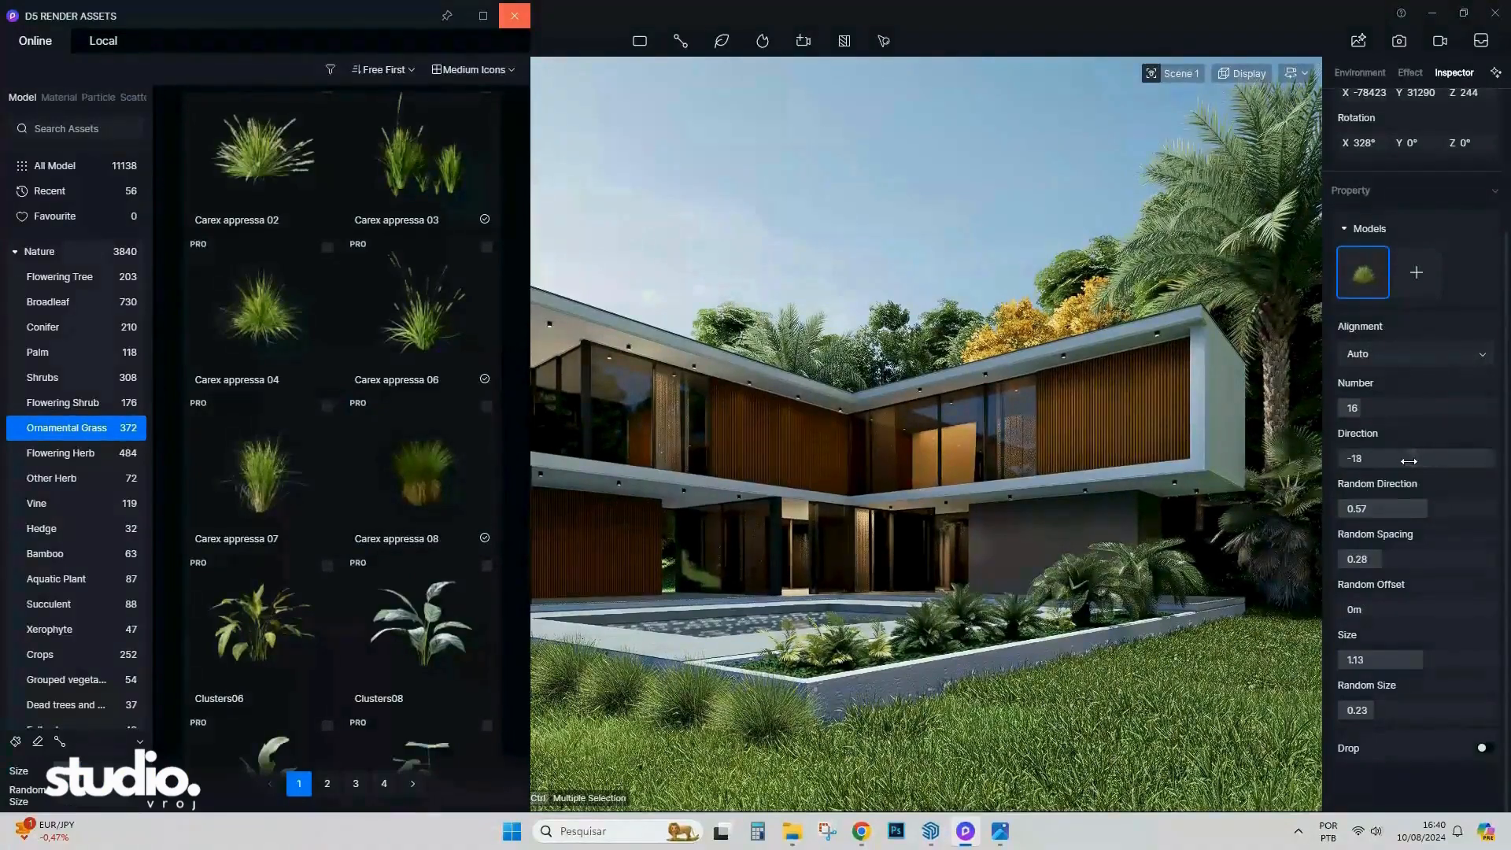
pyautogui.moveTo(1409, 461); pyautogui.dragTo(1404, 461)
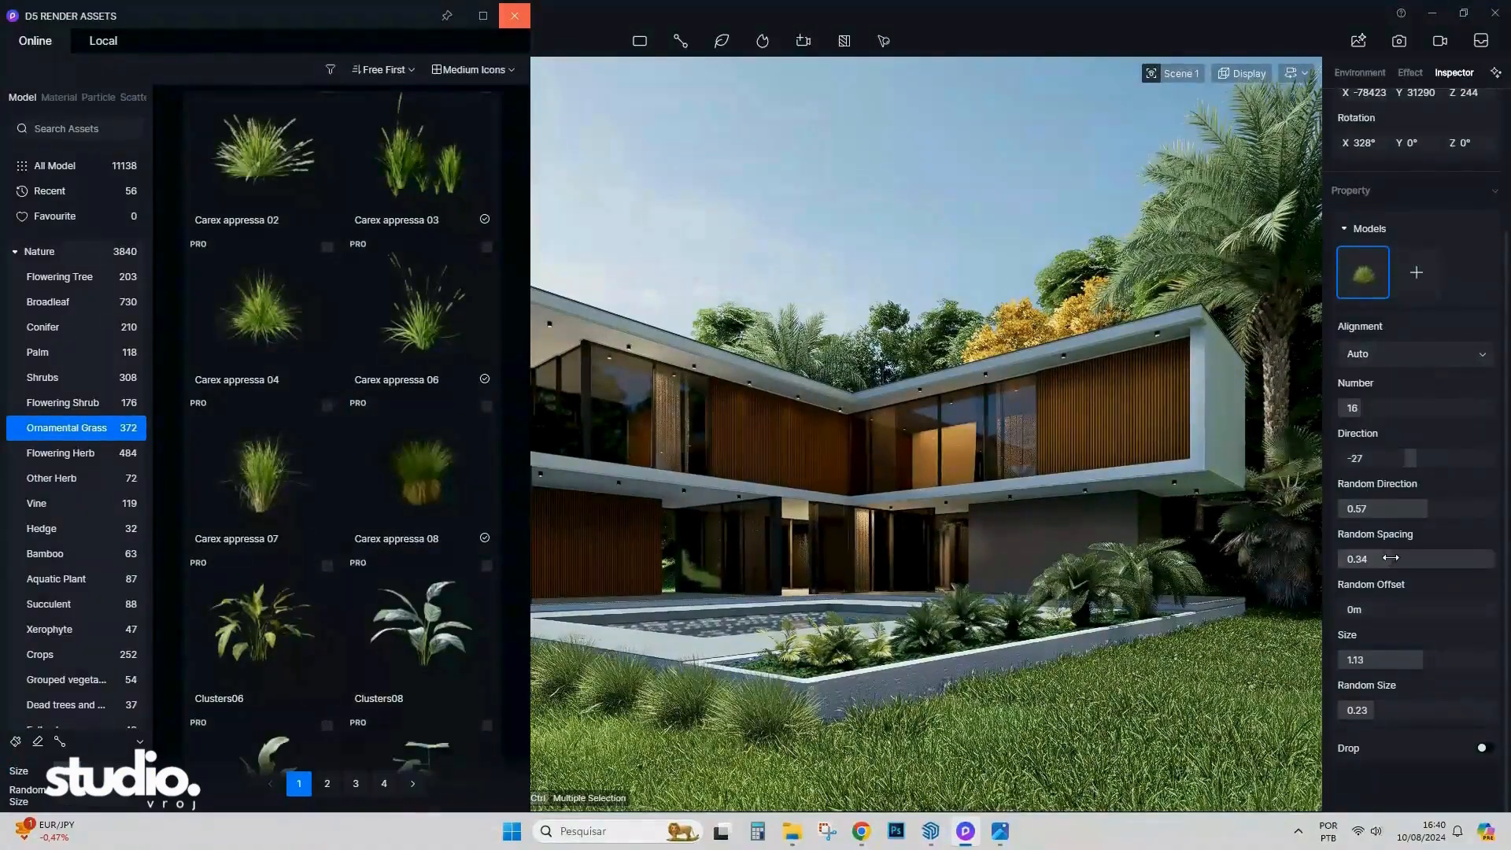
pyautogui.click(515, 17)
pyautogui.click(640, 247)
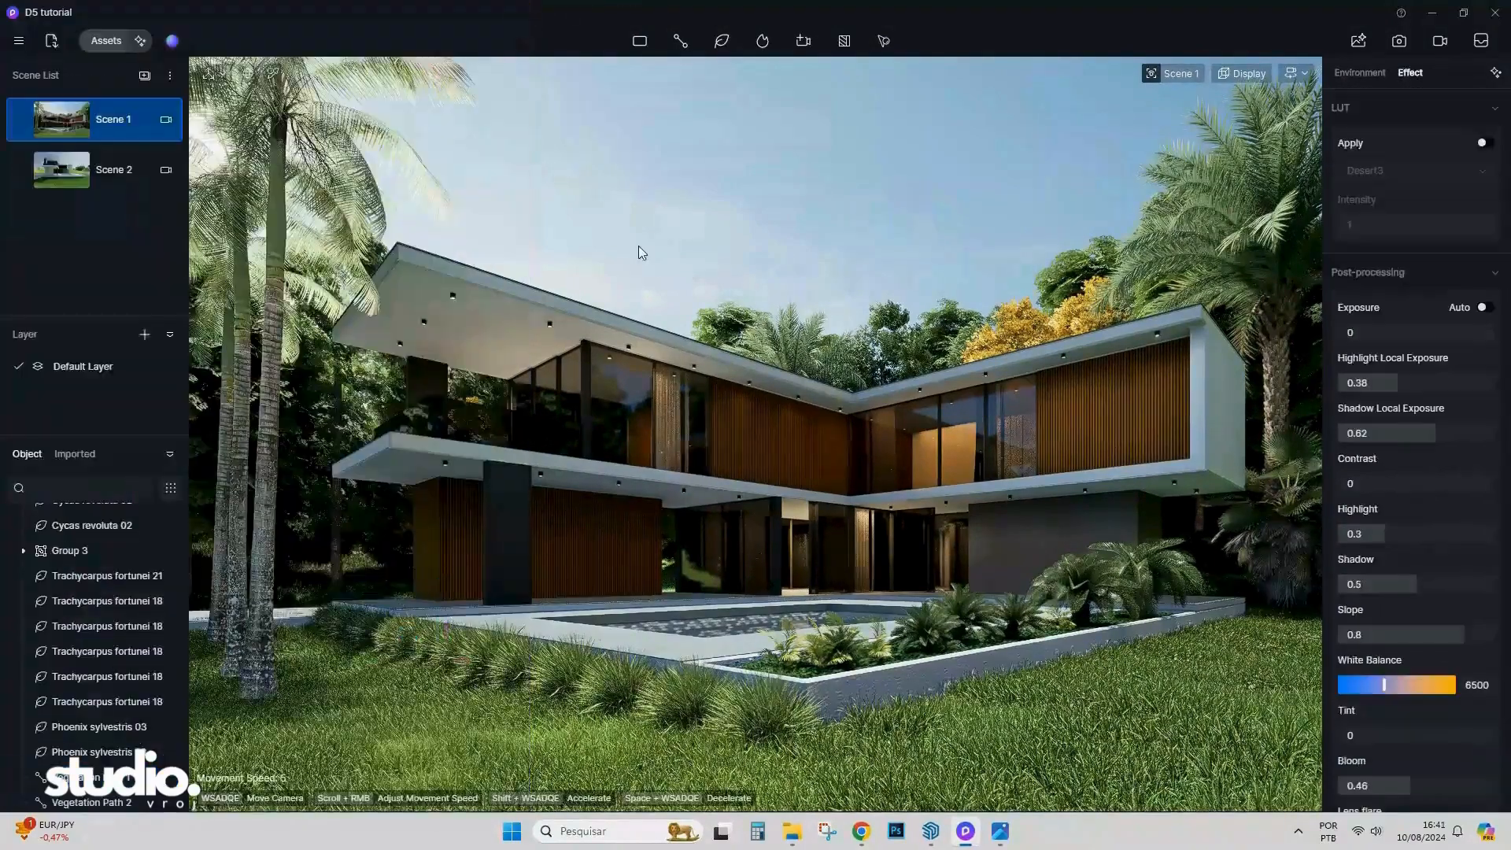
# Duplicate the front grass path toward the planter corner and set the copy's Z rotation to 270°.
pyautogui.click(769, 732)
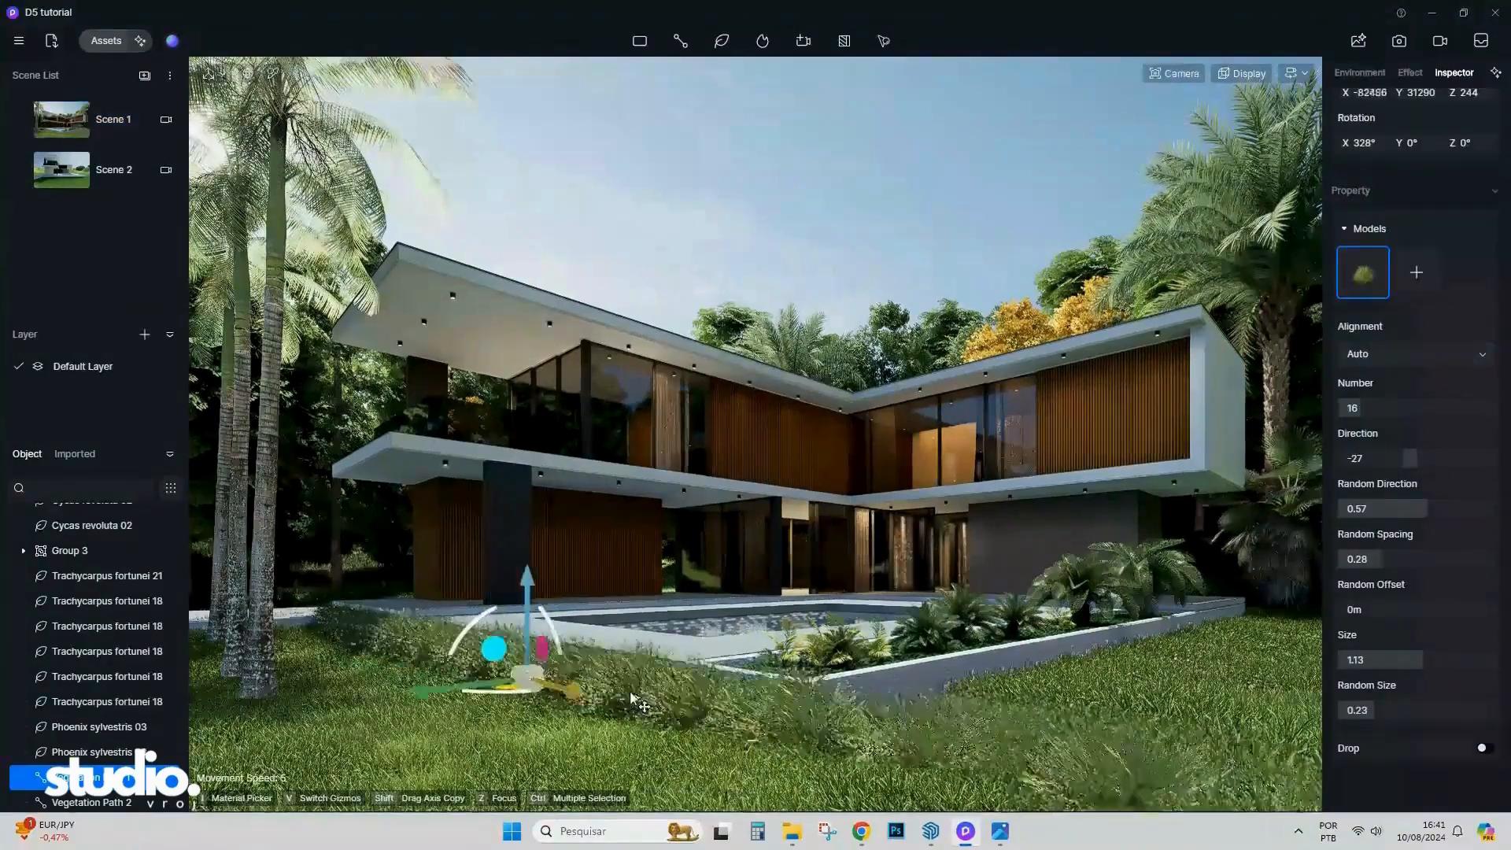
pyautogui.moveTo(630, 699); pyautogui.dragTo(632, 699)
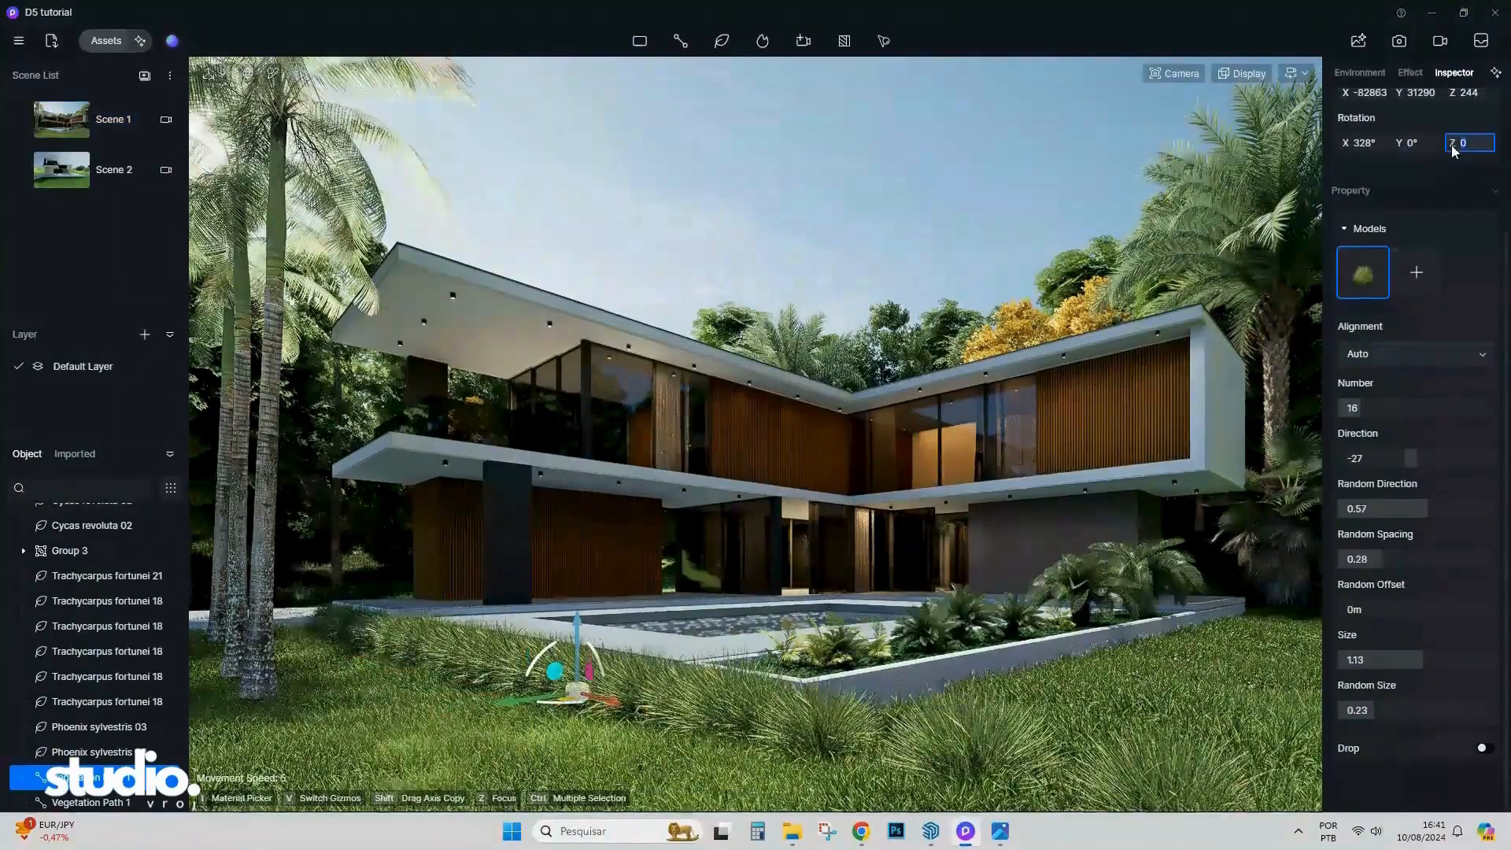
pyautogui.write('90')
pyautogui.press('Return')
pyautogui.moveTo(606, 705); pyautogui.dragTo(852, 768)
pyautogui.write('270')
pyautogui.press('Return')
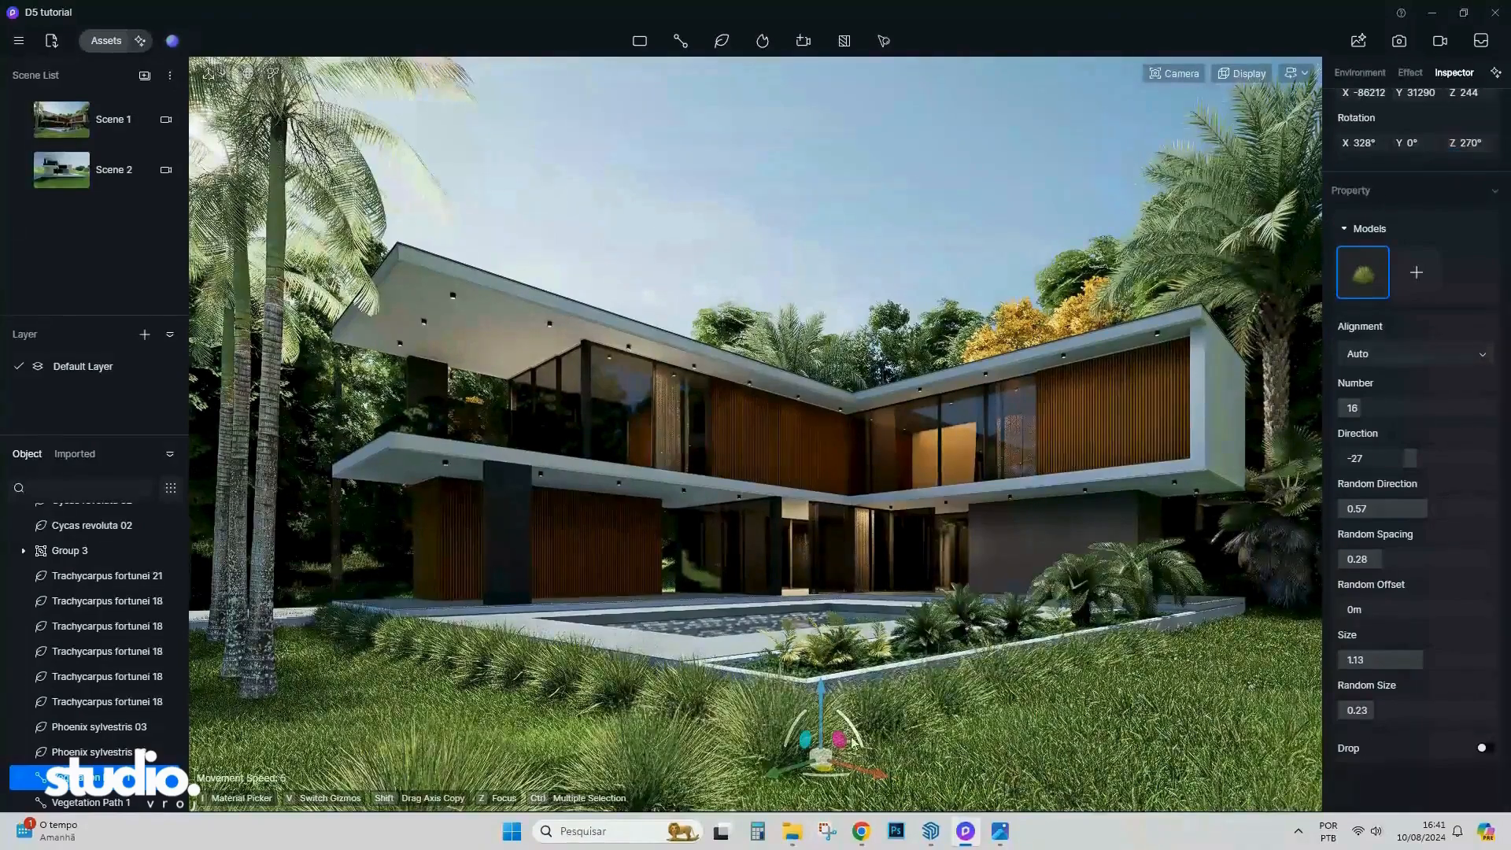
# Position the rotated grass path copy along the outer lawn-side edge of the planter wall, up to the deck.
pyautogui.moveTo(854, 742); pyautogui.dragTo(1137, 624)
pyautogui.moveTo(1202, 664); pyautogui.dragTo(1219, 663)
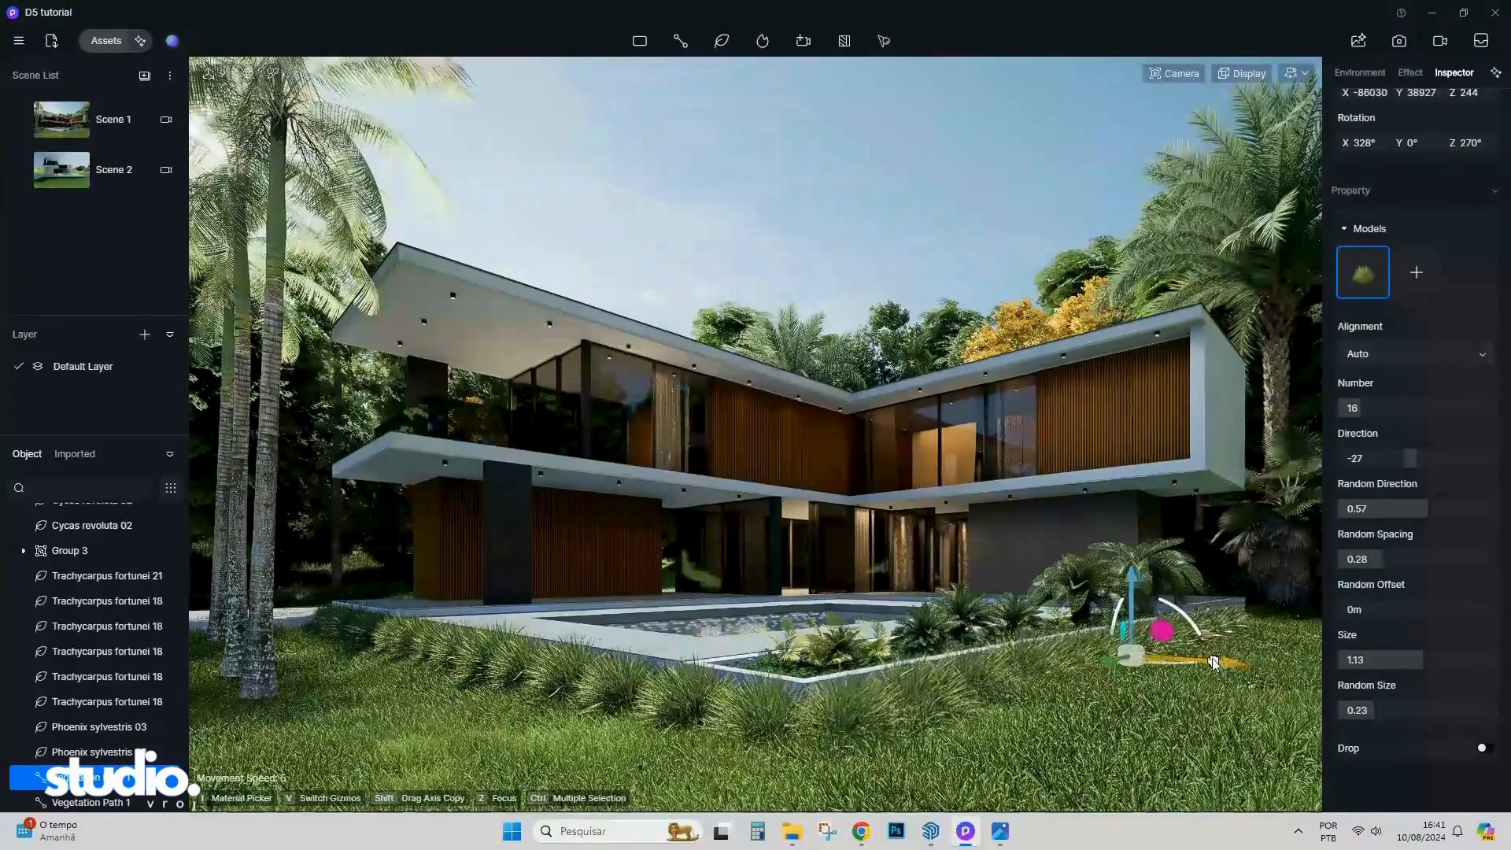
pyautogui.press('w')
pyautogui.moveTo(996, 690); pyautogui.dragTo(1050, 775, button='right')
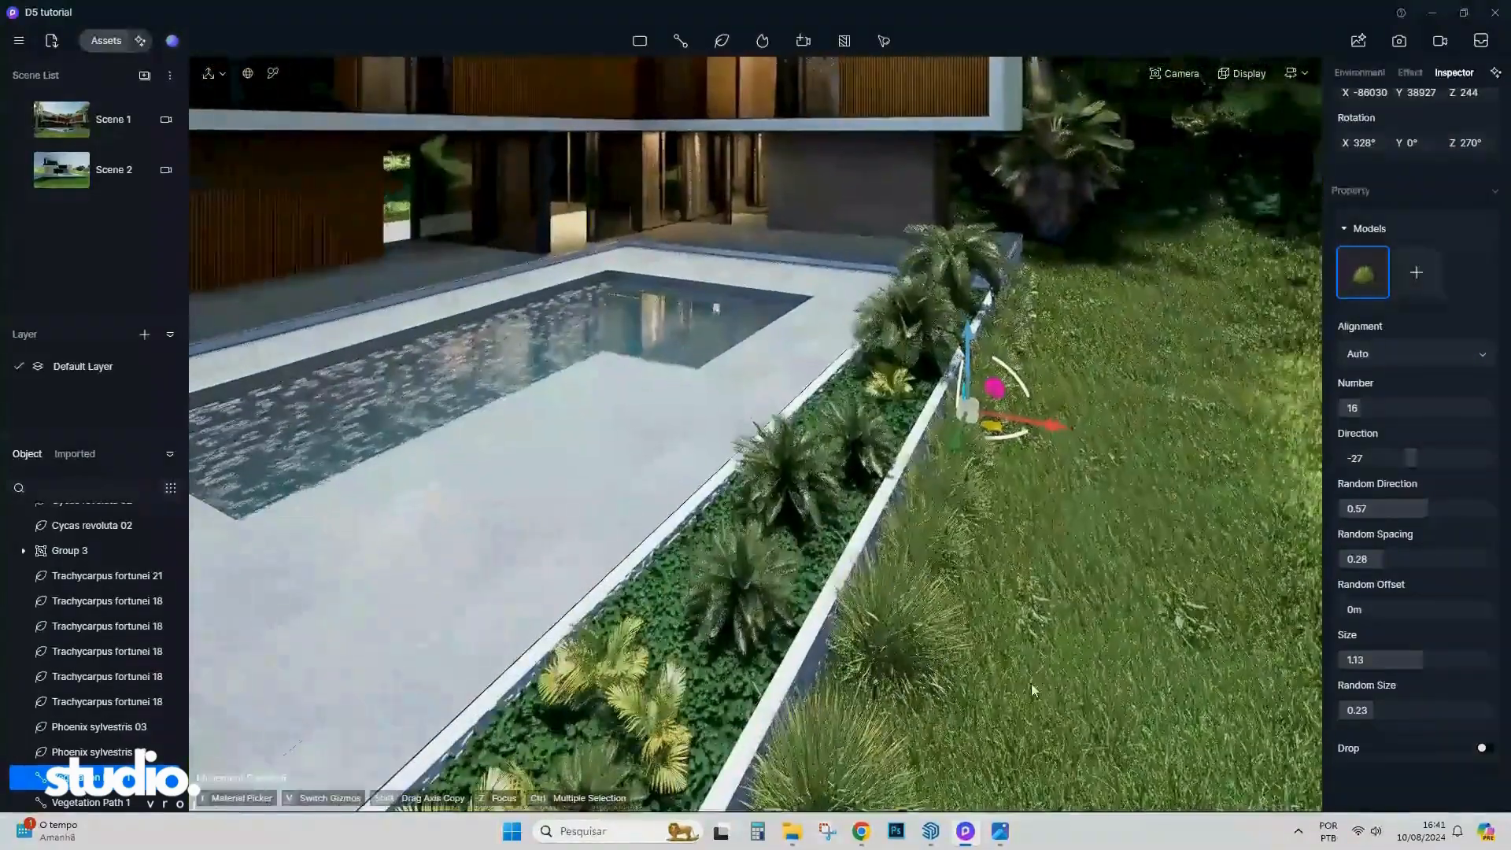
pyautogui.moveTo(1010, 368); pyautogui.dragTo(1013, 374)
pyautogui.click(1145, 495)
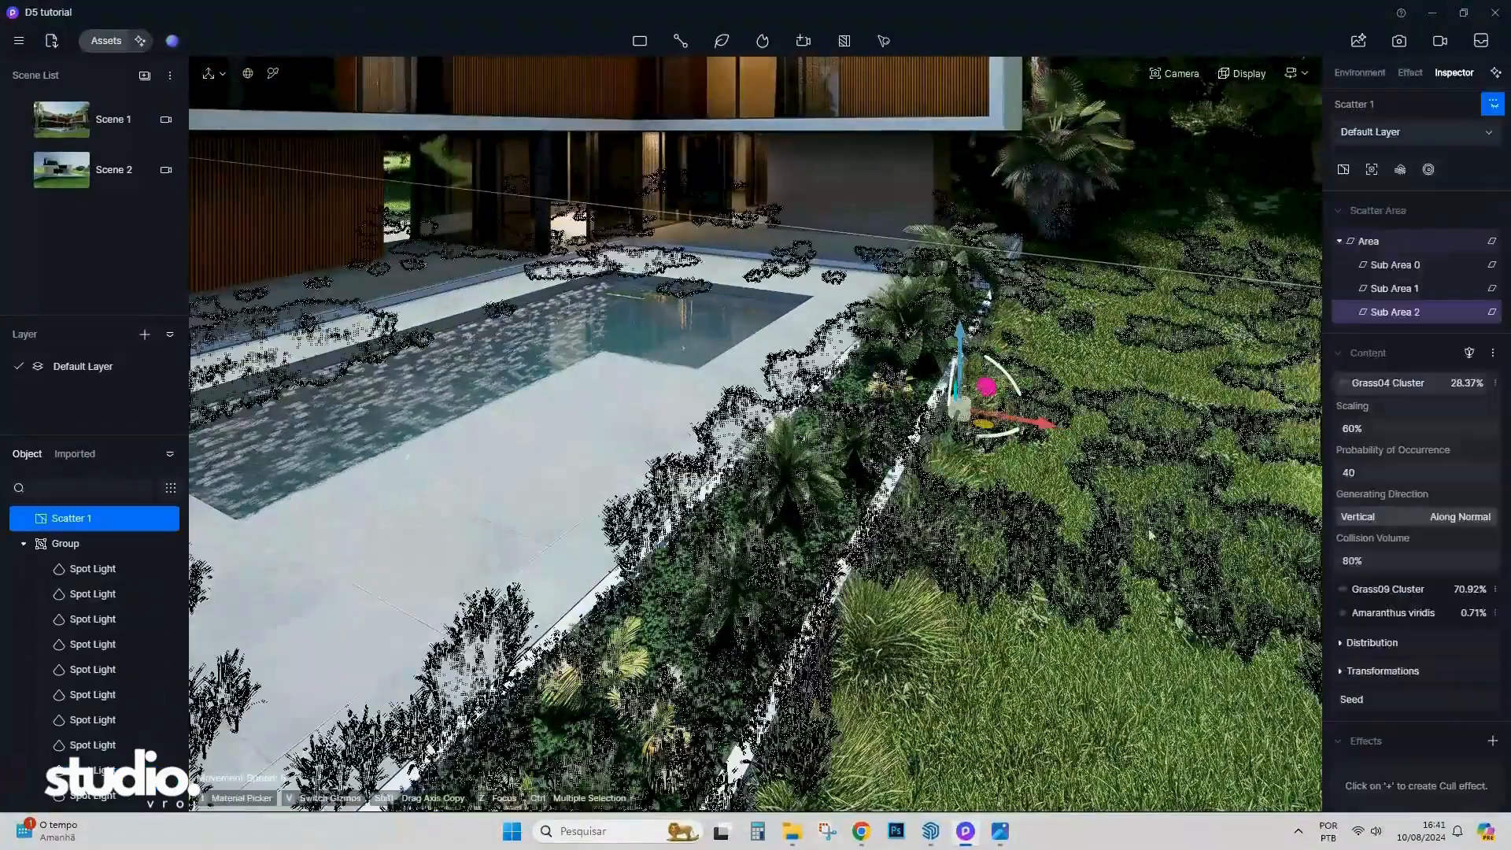
pyautogui.press('s')
pyautogui.moveTo(1149, 535); pyautogui.dragTo(879, 236, button='right')
pyautogui.click(867, 145)
pyautogui.press('s')
# Search the model library for yucca and download Yucca elephantipes 02, 04 and 05.
pyautogui.click(114, 42)
pyautogui.scroll(-8, 312, 482)
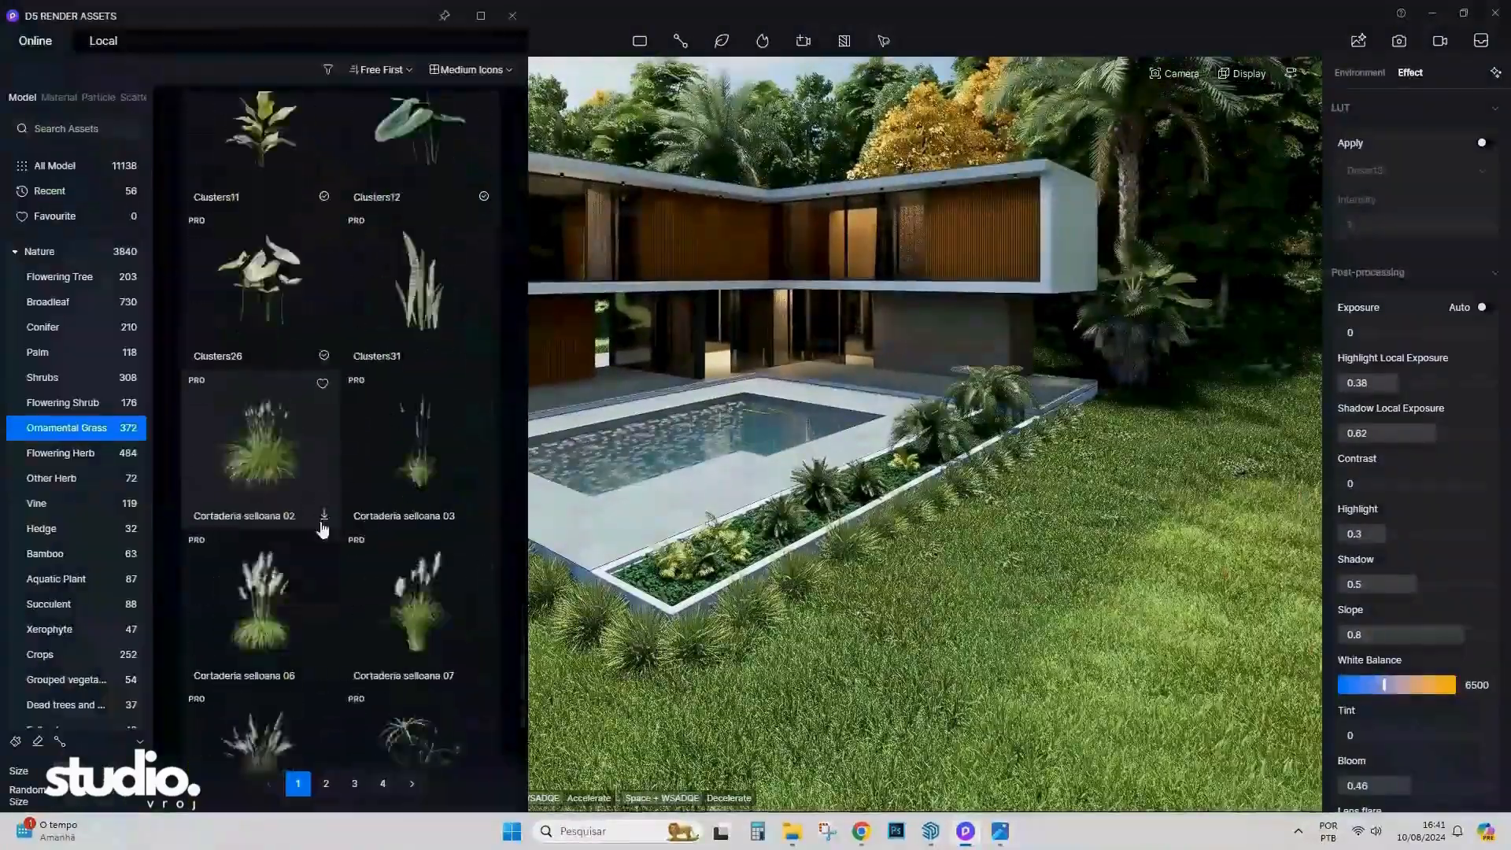
pyautogui.scroll(-5, 319, 582)
pyautogui.click(326, 782)
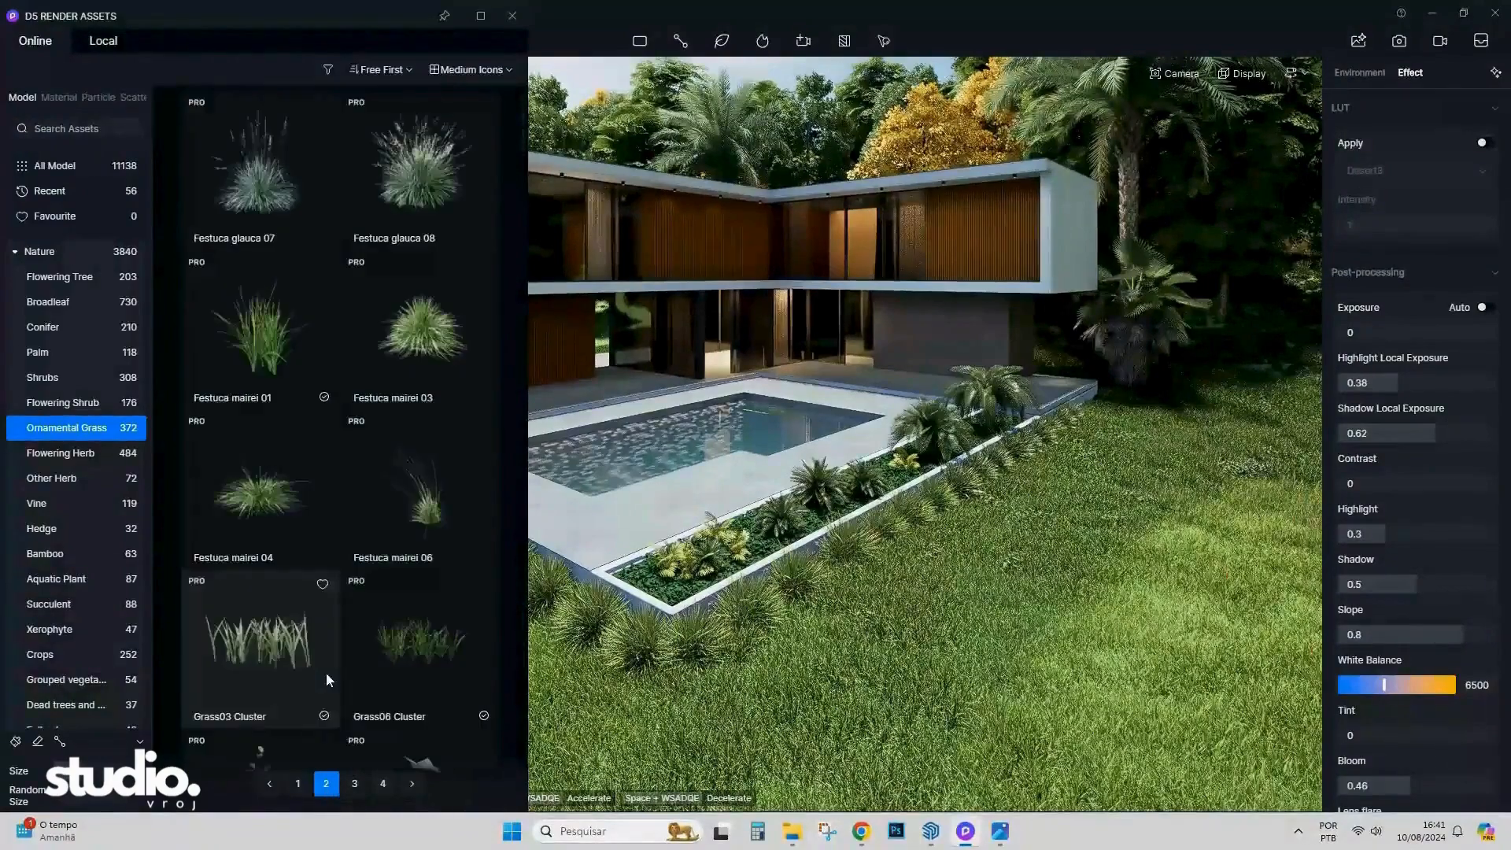
pyautogui.scroll(-8, 325, 684)
pyautogui.scroll(8, 324, 686)
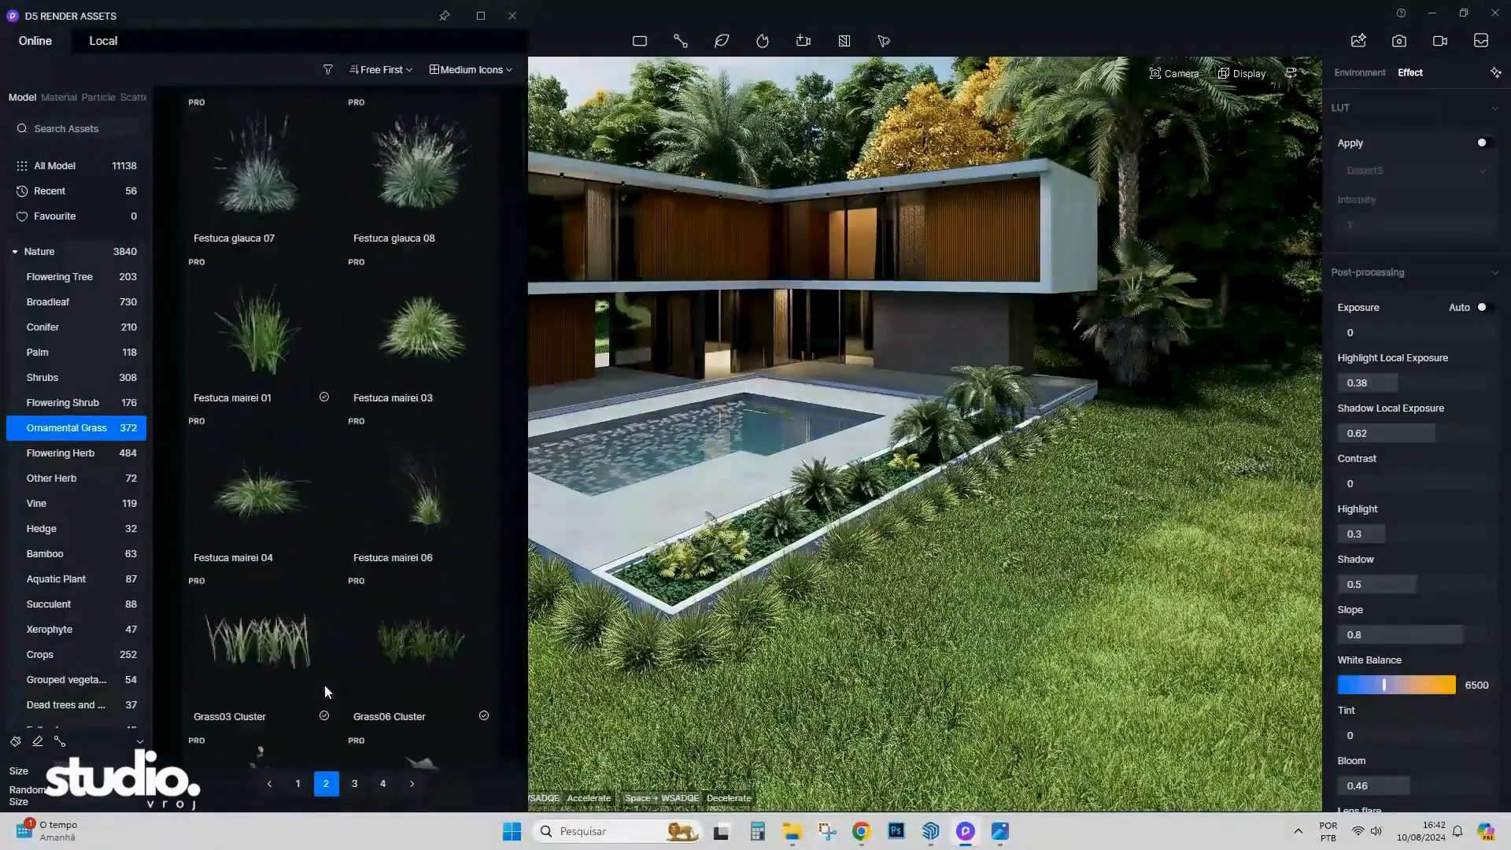
pyautogui.click(75, 126)
pyautogui.write('yucca')
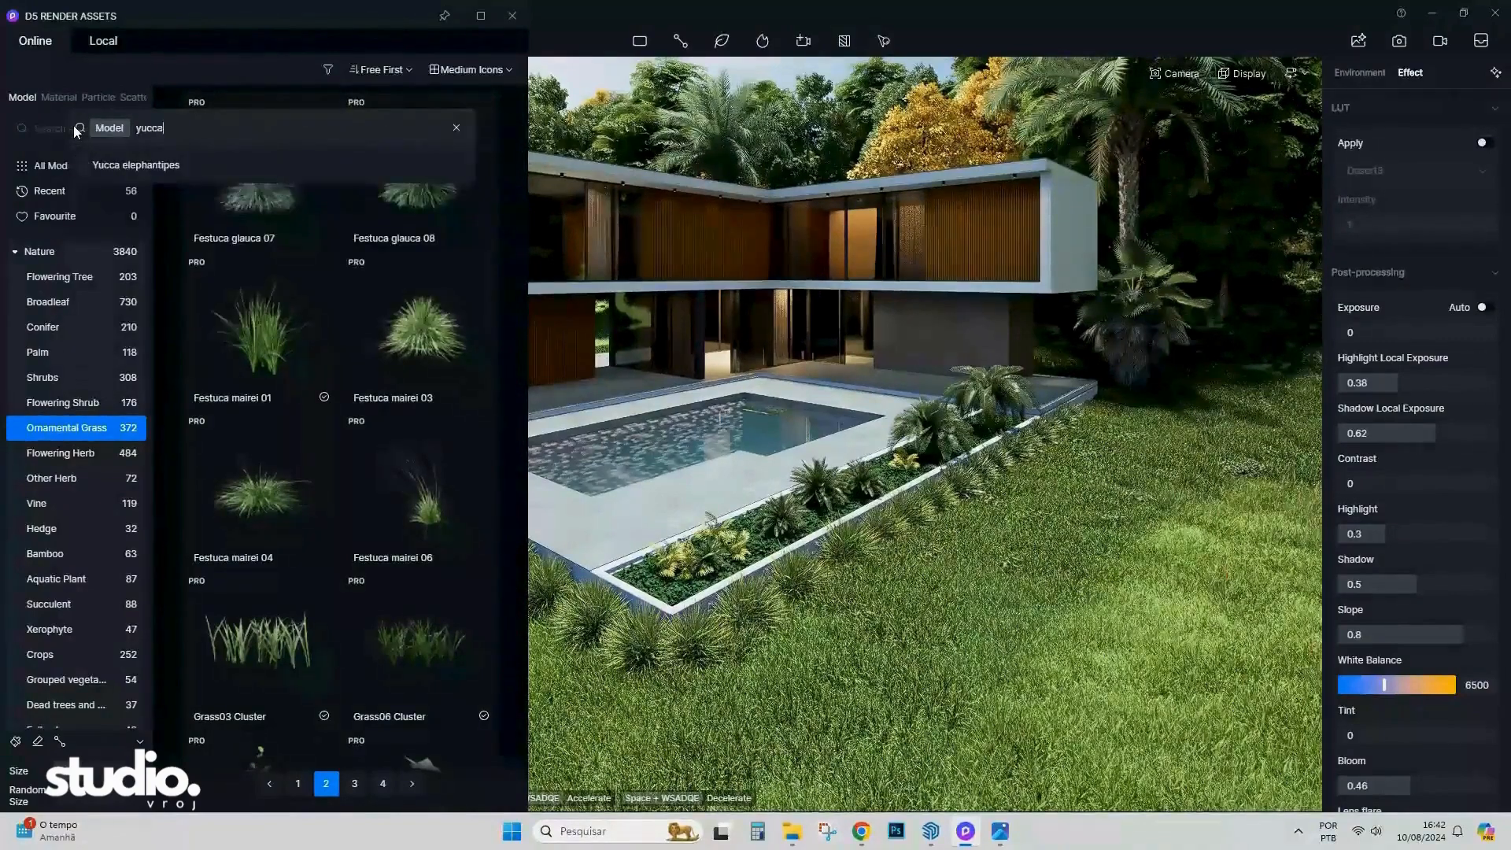
pyautogui.press('Return')
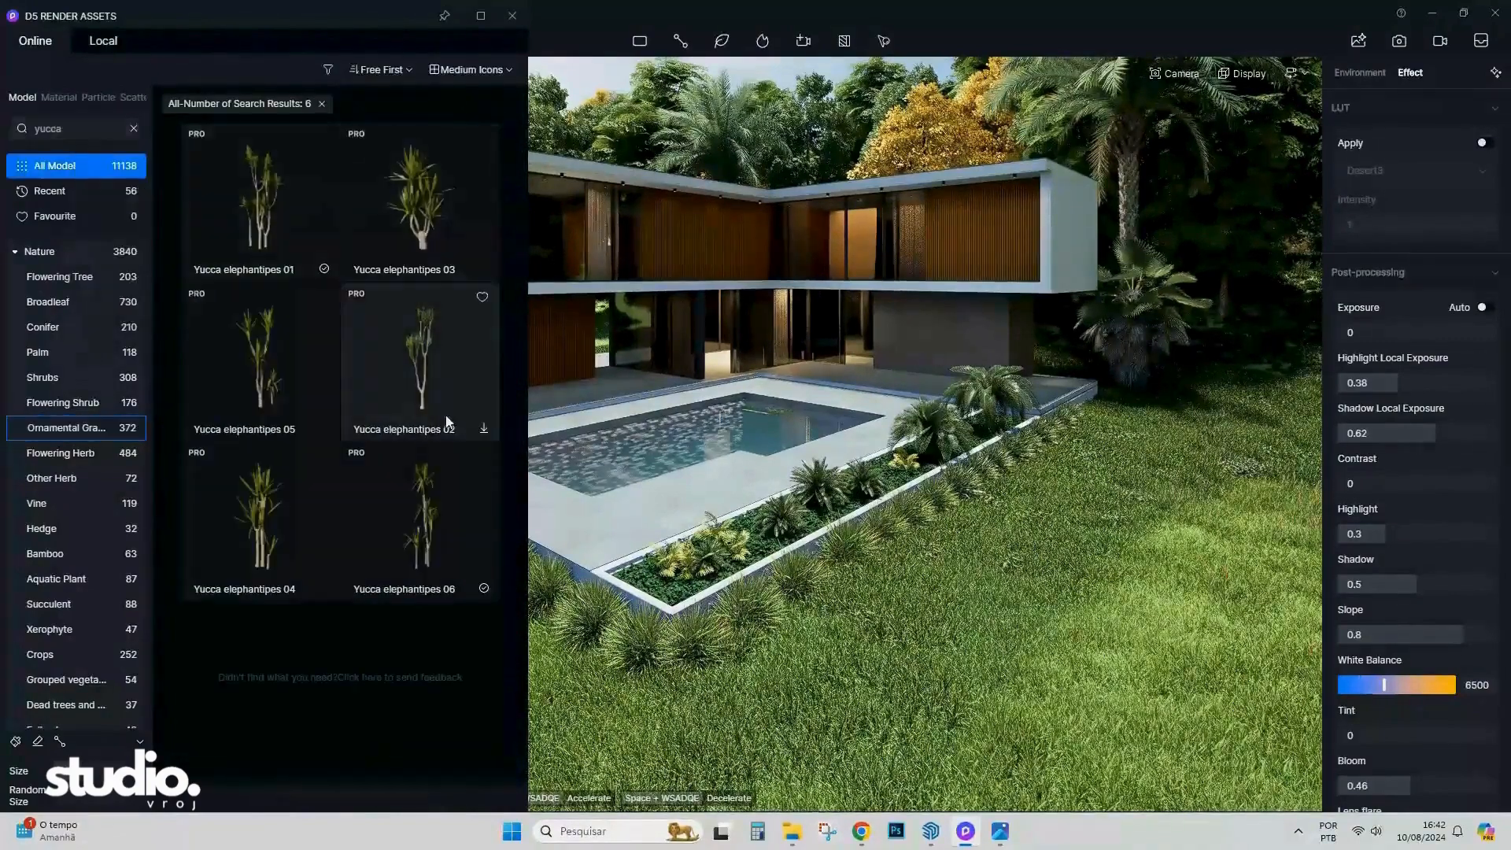
pyautogui.click(322, 589)
pyautogui.click(325, 427)
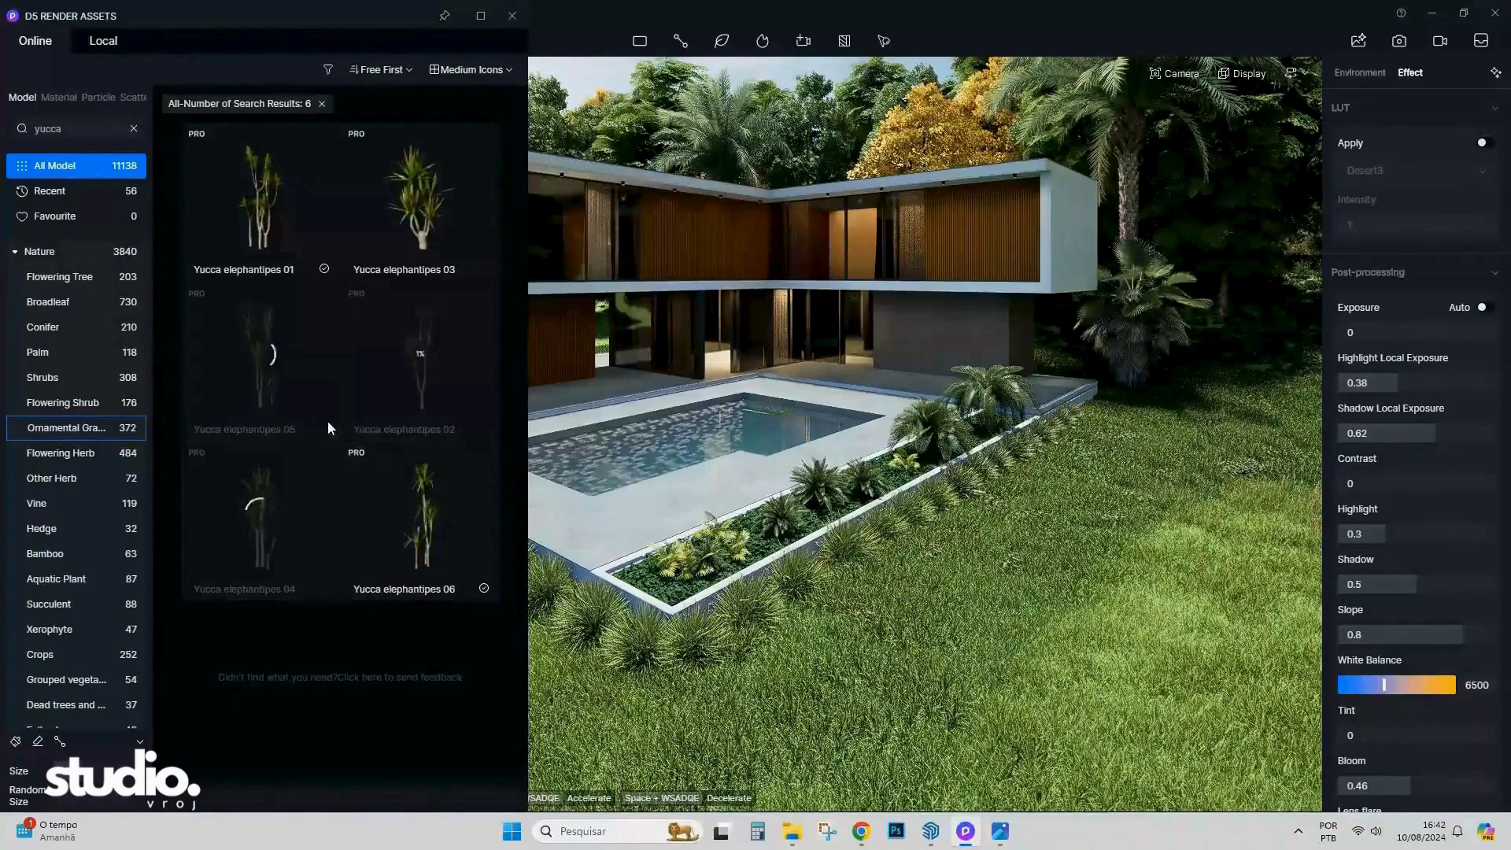
# Plant three Yucca elephantipes 01 and two Yucca elephantipes 02 around the palm trunk on the lawn near the paved driveway.
pyautogui.click(286, 235)
pyautogui.moveTo(1093, 418); pyautogui.dragTo(951, 498, button='right')
pyautogui.press('w')
pyautogui.click(946, 496)
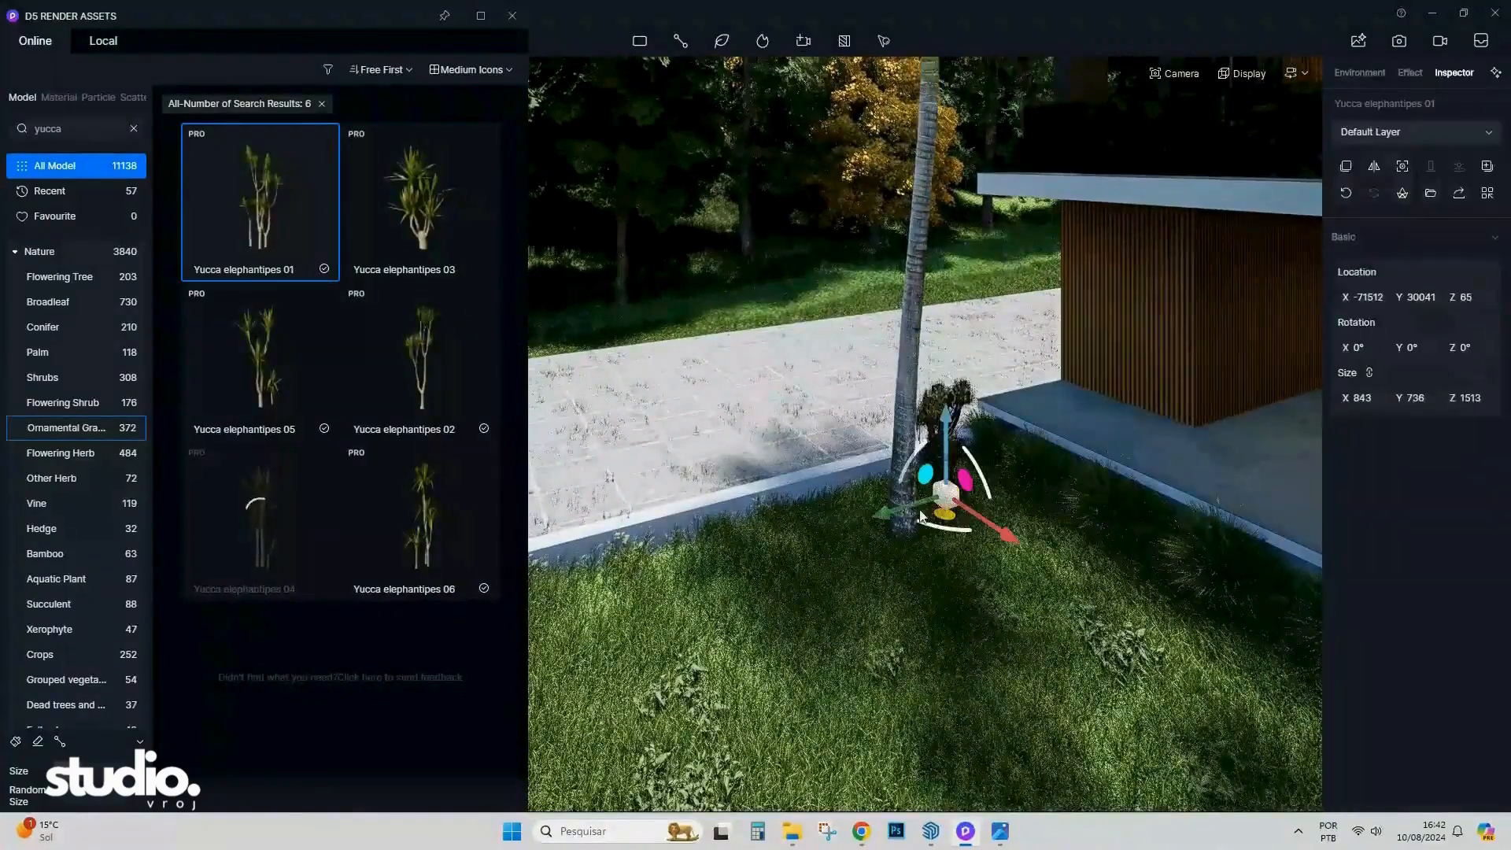
pyautogui.click(884, 521)
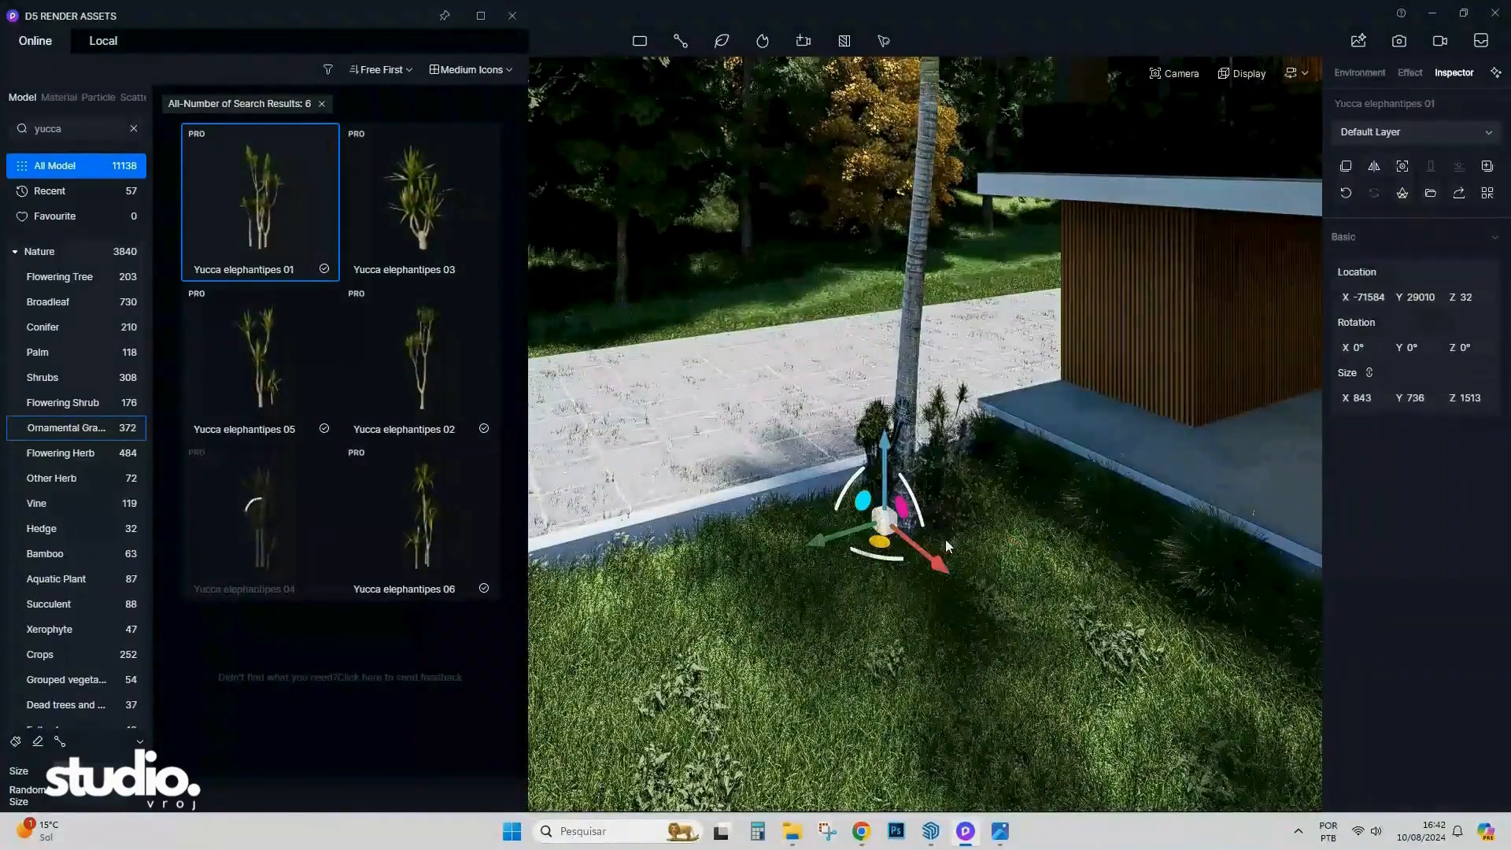
pyautogui.click(946, 539)
pyautogui.click(432, 350)
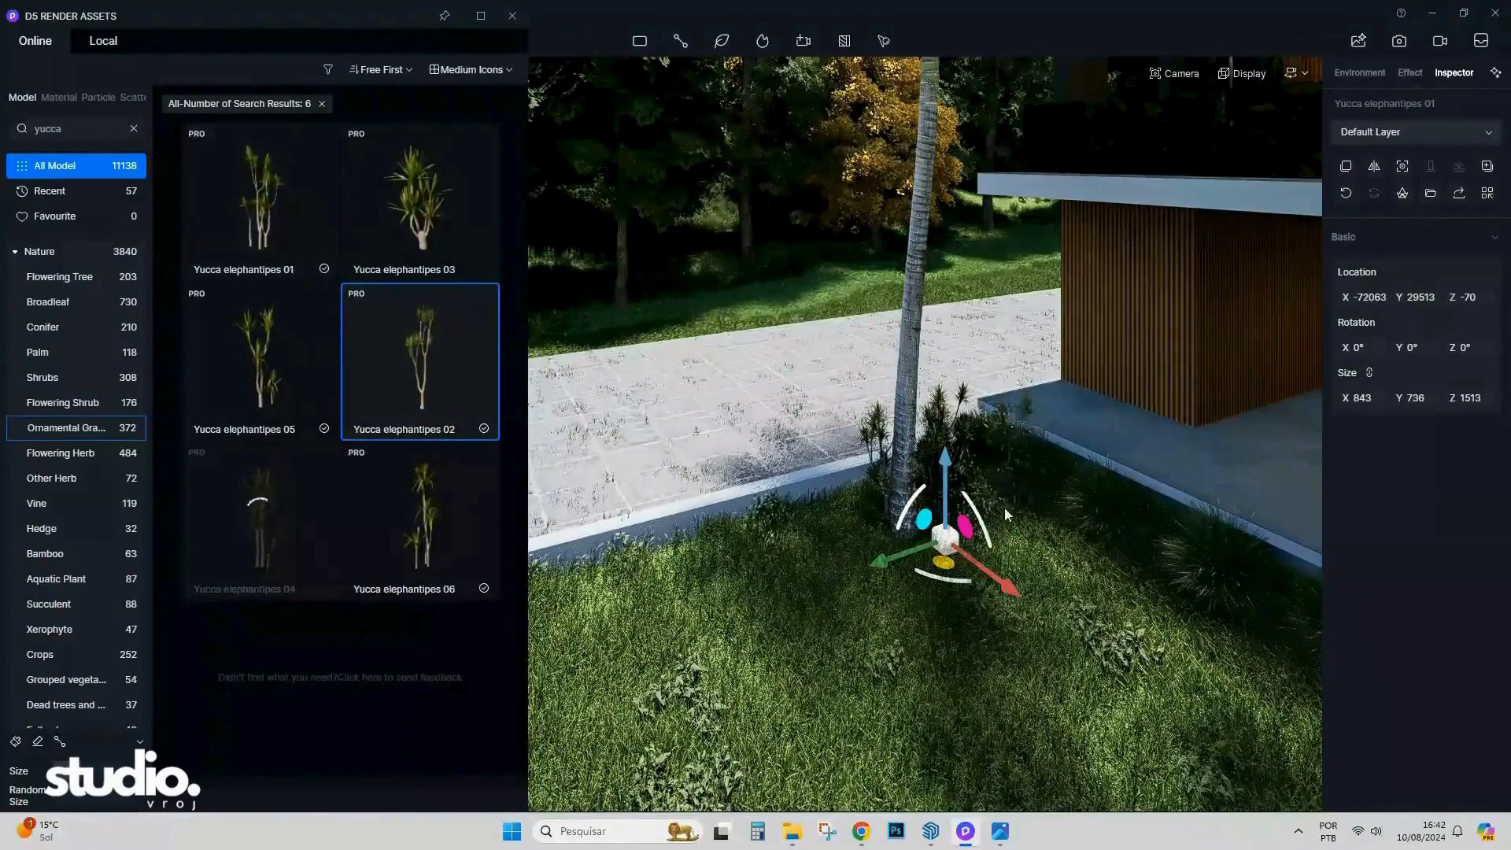
pyautogui.click(836, 537)
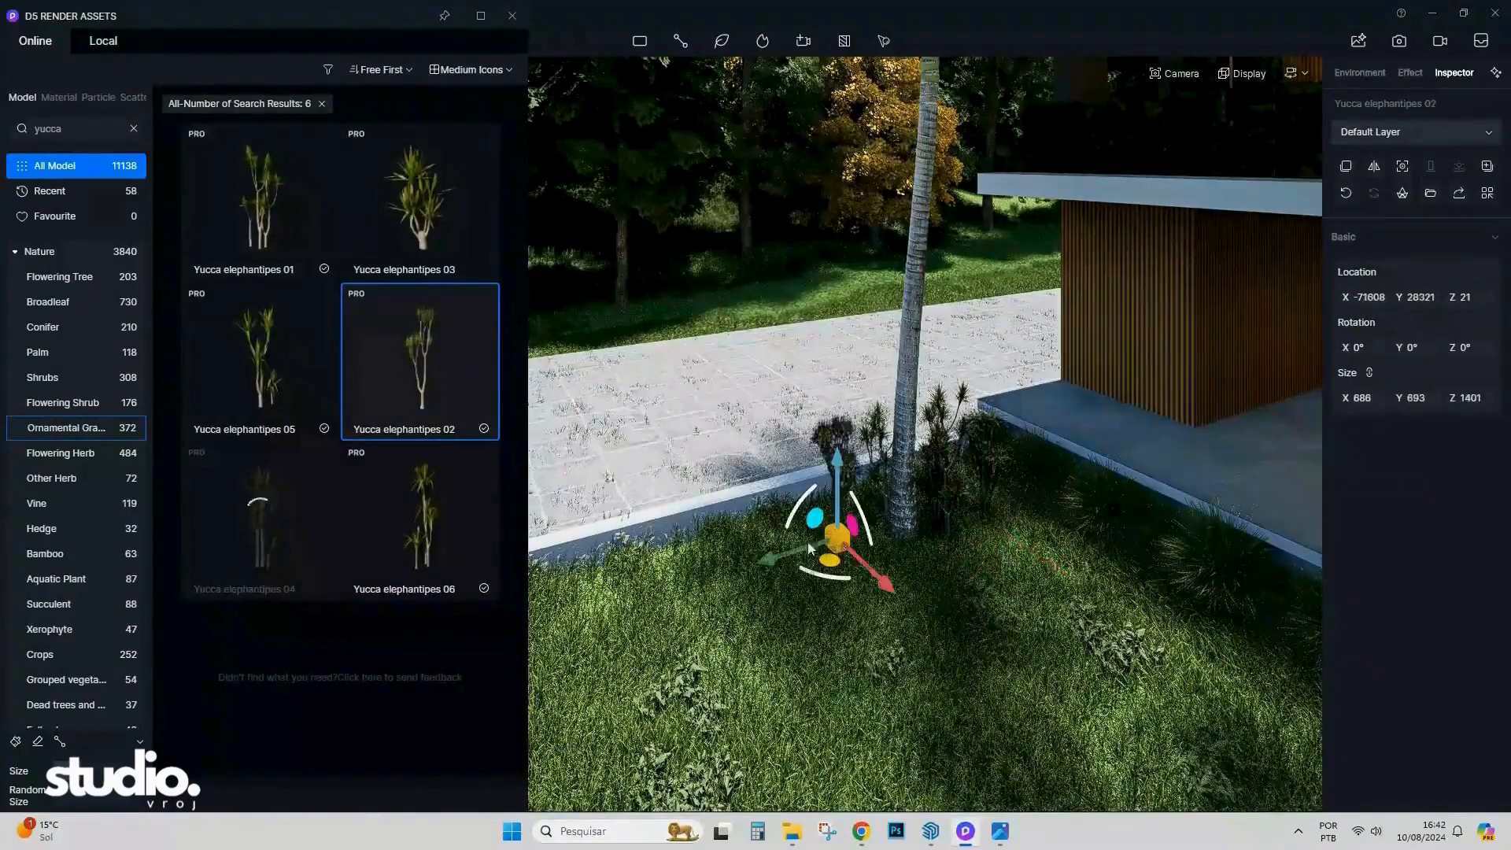
# Clear the yucca search, pick Philodendron Bipinnatifidum 05 from the Ornamental Grass models and download Philodendron Bipinnatifidum 01.
pyautogui.moveTo(764, 497); pyautogui.dragTo(929, 451, button='right')
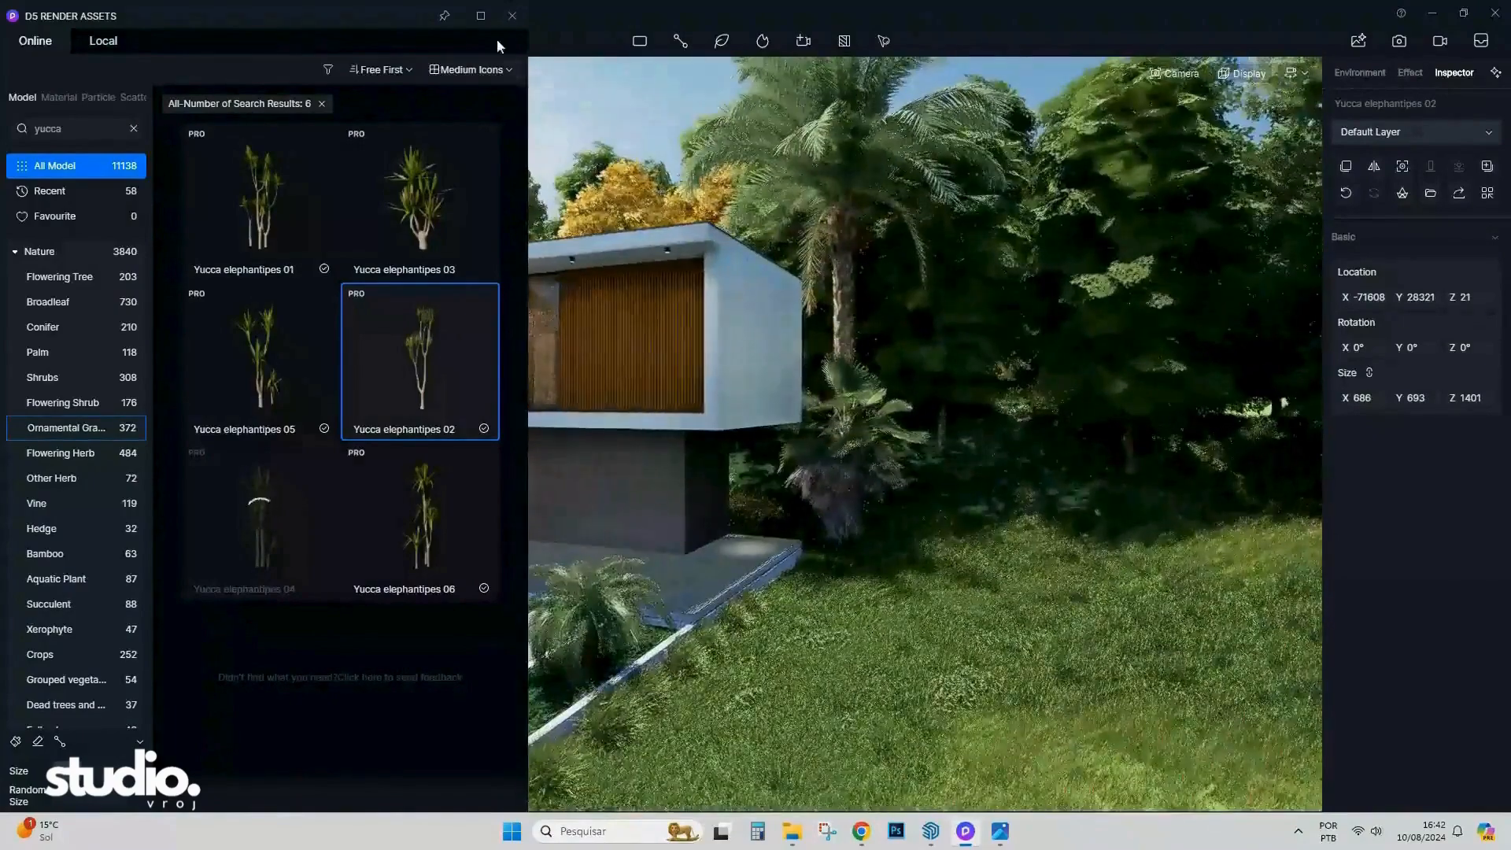
pyautogui.click(321, 104)
pyautogui.scroll(-6, 368, 388)
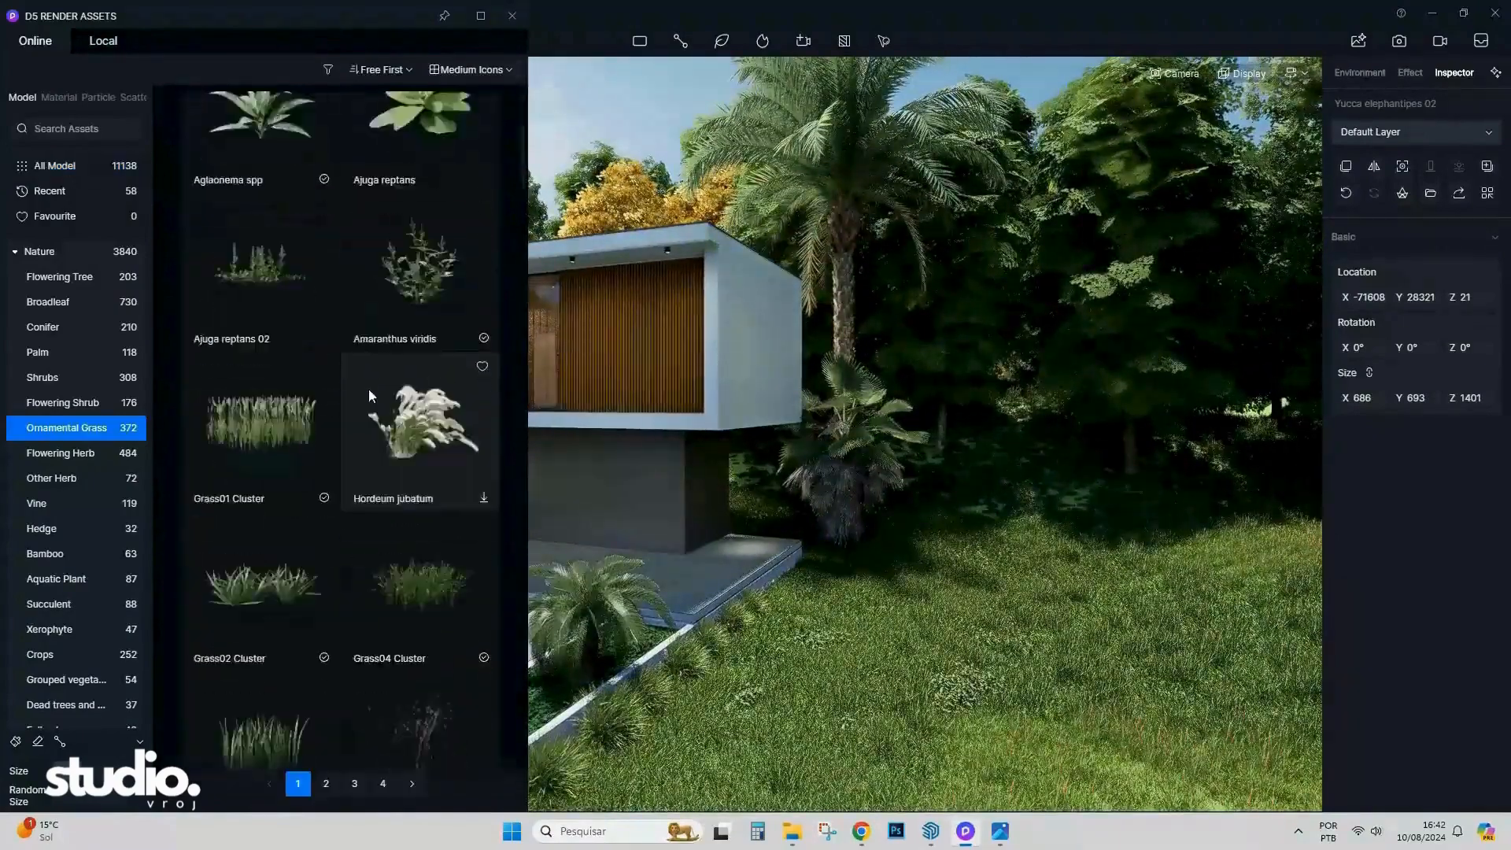
pyautogui.scroll(-5, 372, 404)
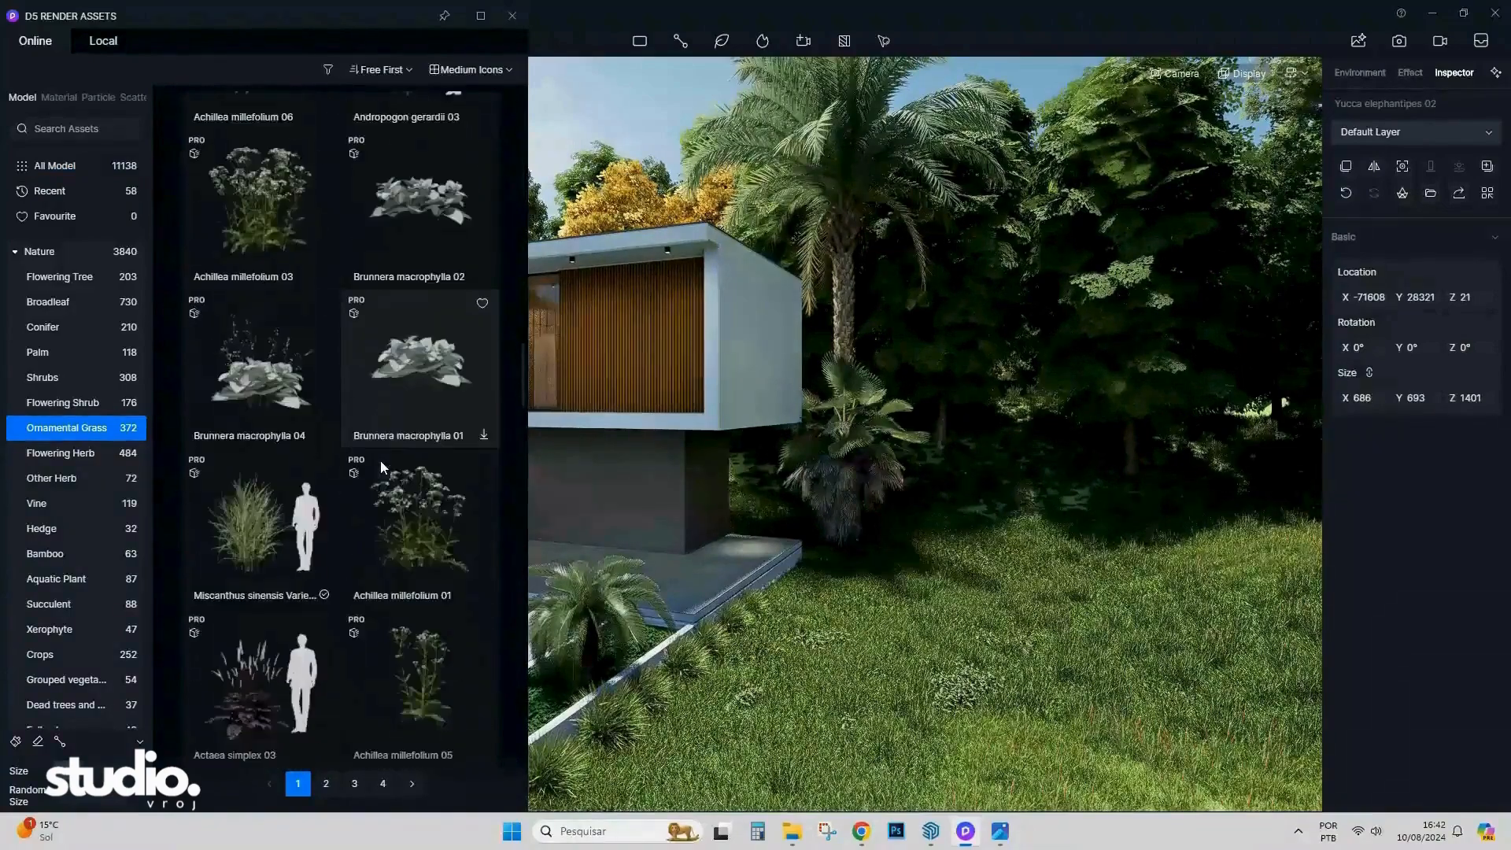
pyautogui.scroll(-3, 378, 551)
pyautogui.click(383, 783)
pyautogui.scroll(-5, 380, 692)
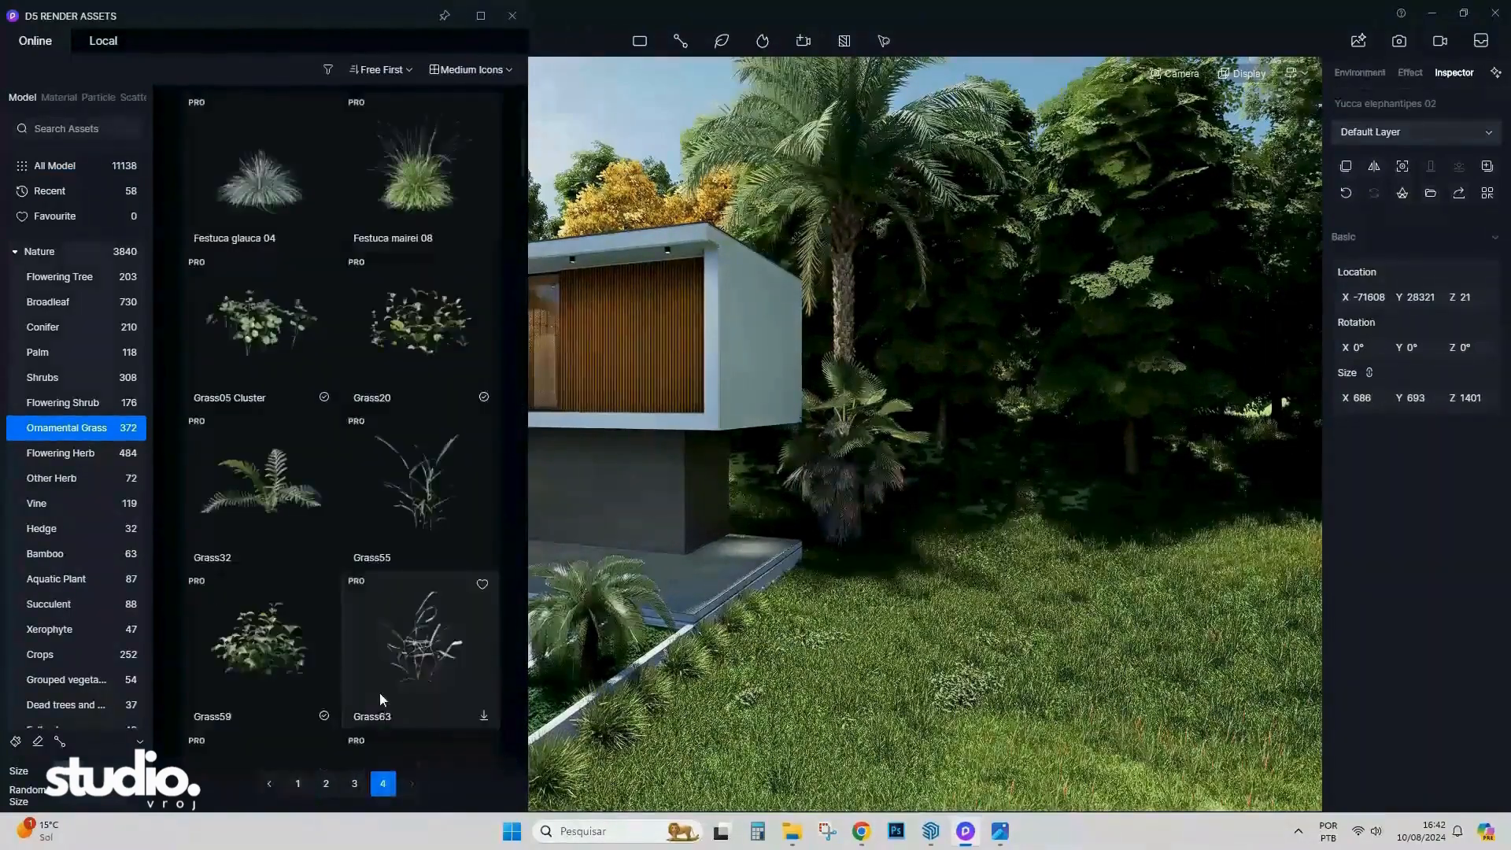
pyautogui.scroll(-10, 375, 643)
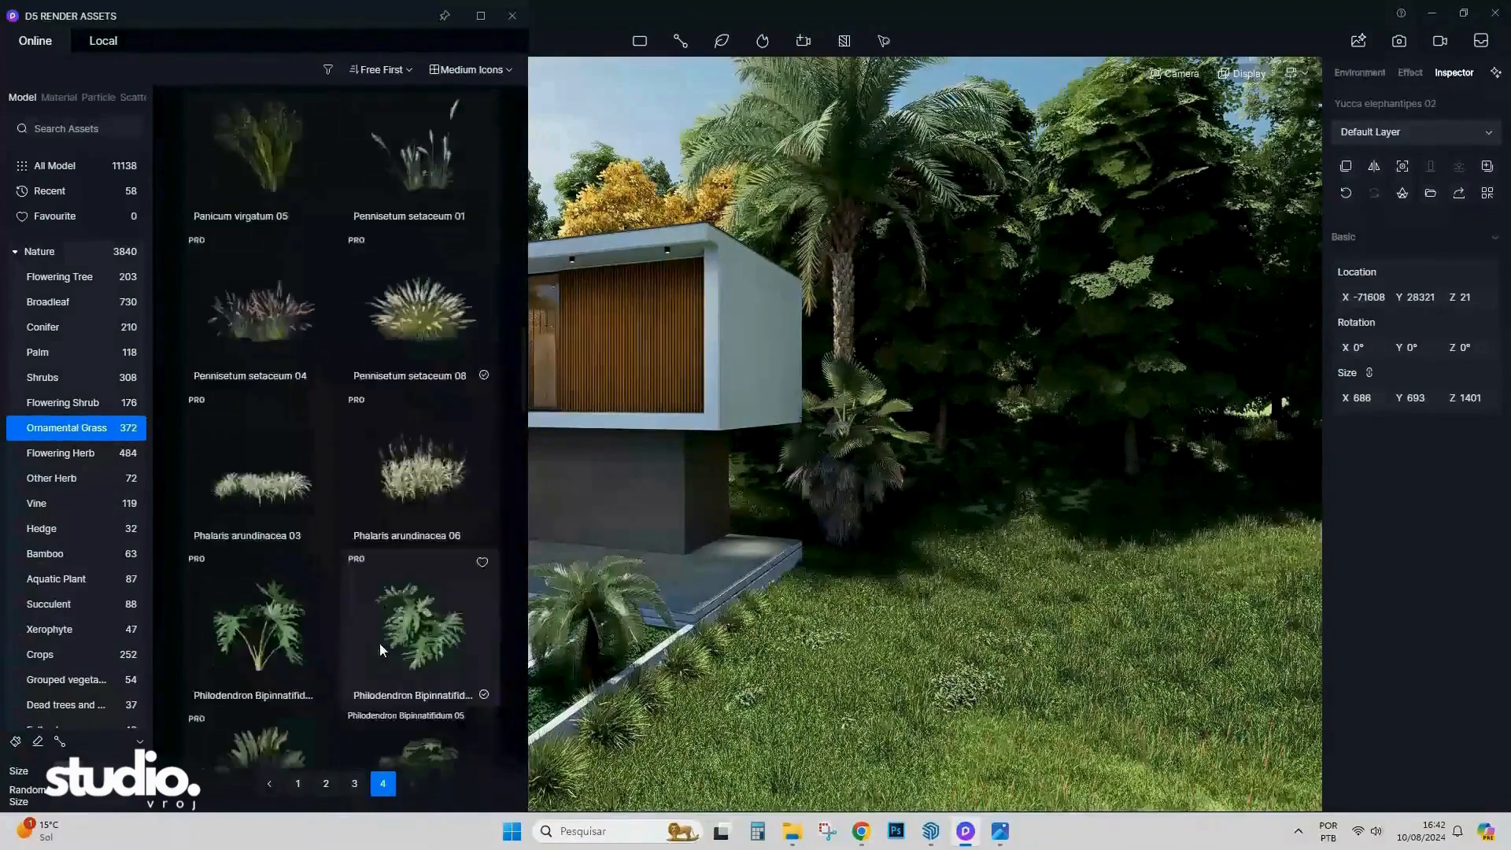
pyautogui.scroll(-1, 378, 645)
pyautogui.scroll(-3, 443, 554)
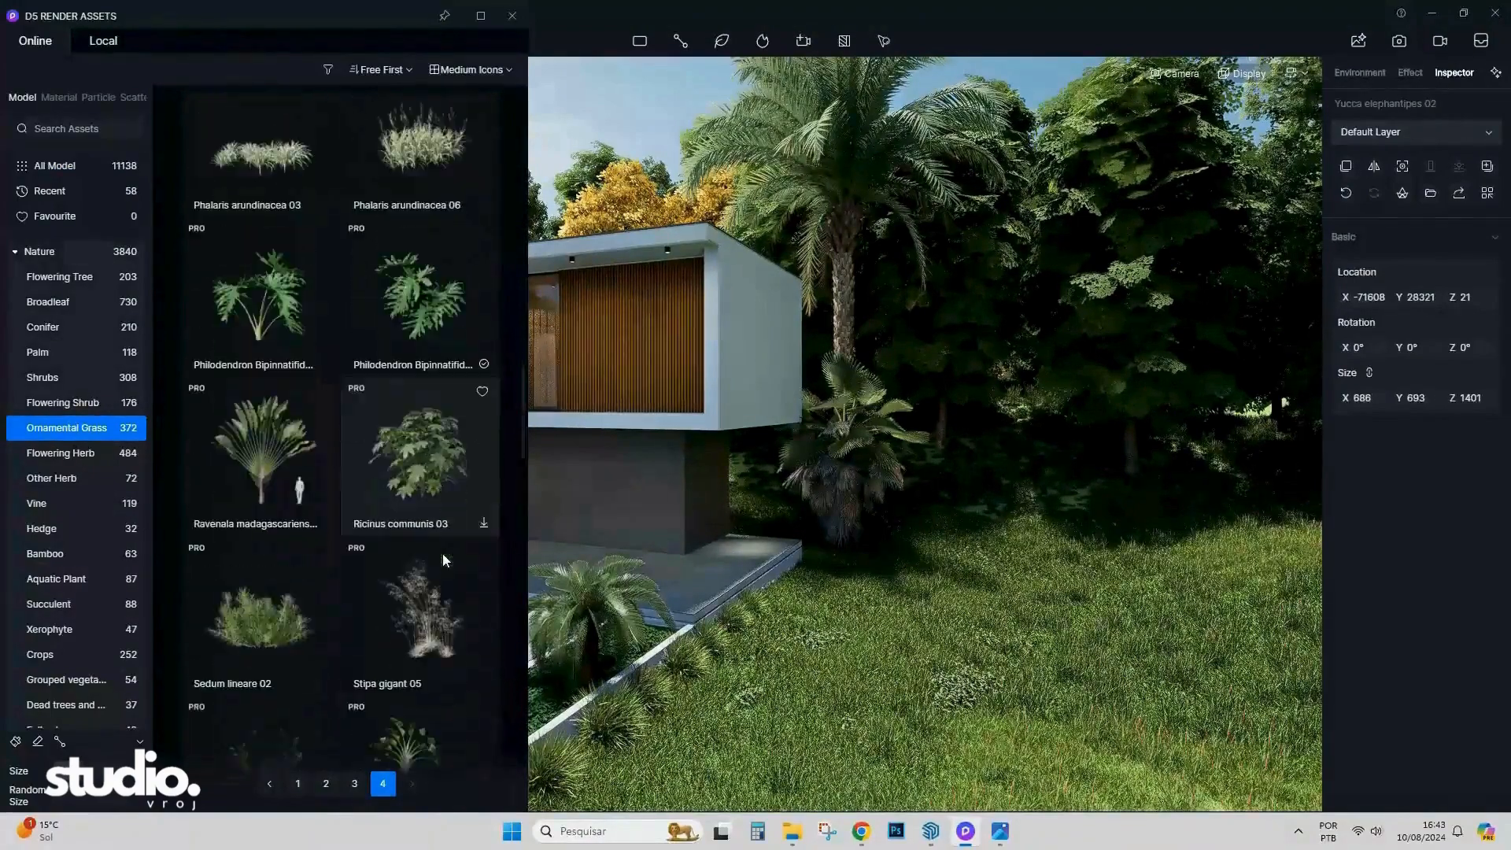
pyautogui.click(418, 305)
pyautogui.click(290, 329)
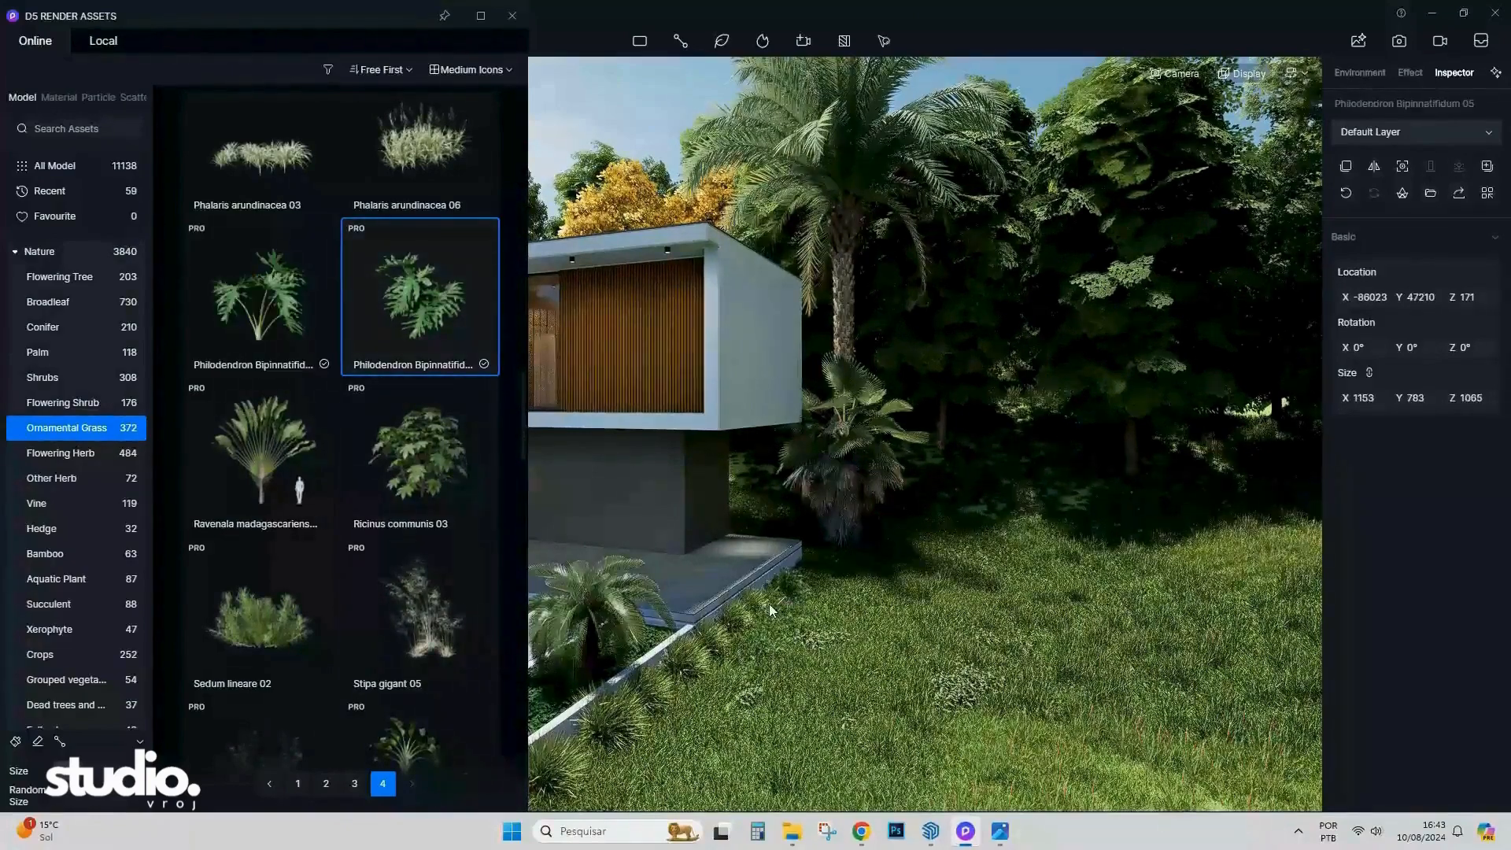
# Plant Philodendron Bipinnatifidum 05 and several Philodendron Bipinnatifidum 01 in the lawn beside the deck's far corner.
pyautogui.moveTo(1147, 493); pyautogui.dragTo(1024, 575, button='right')
pyautogui.press('w')
pyautogui.press('d')
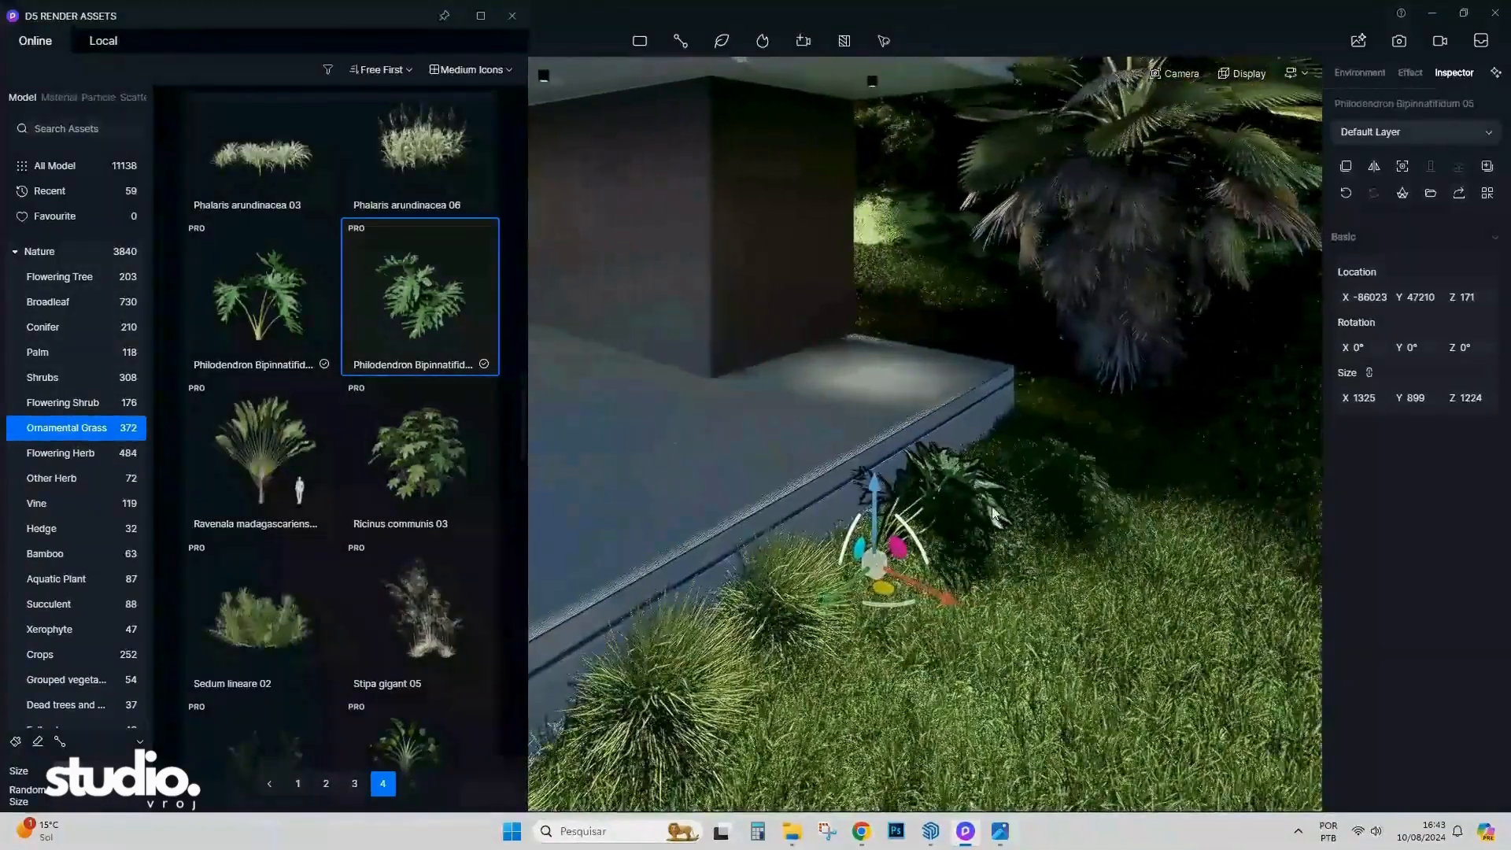
pyautogui.moveTo(877, 569); pyautogui.dragTo(991, 502)
pyautogui.click(266, 313)
pyautogui.click(875, 617)
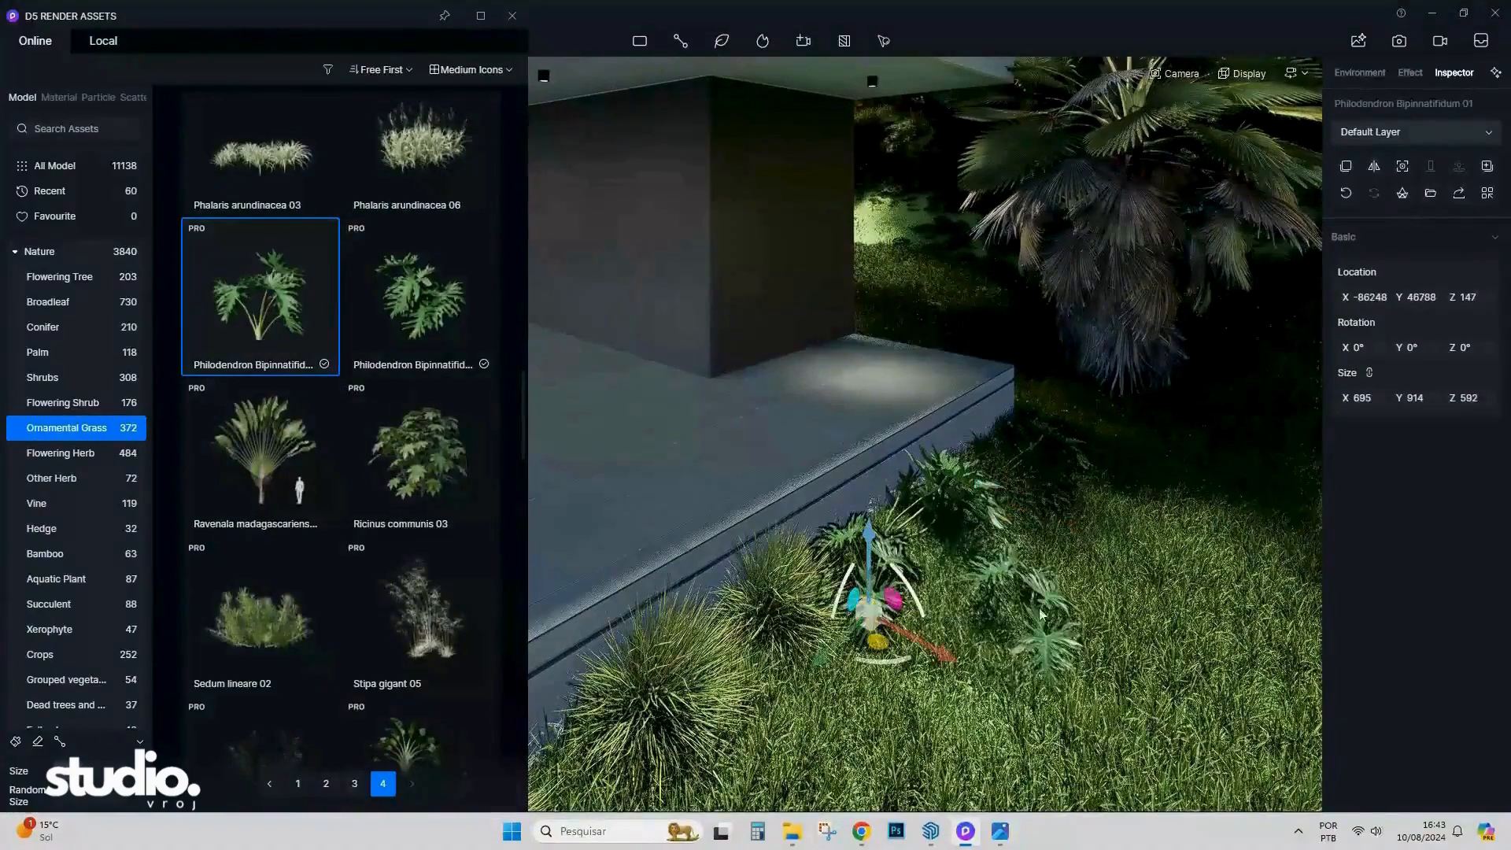
pyautogui.click(1051, 653)
pyautogui.click(1085, 541)
pyautogui.press('Escape')
# Select all the newly planted philodendrons and scale them up together.
pyautogui.click(512, 16)
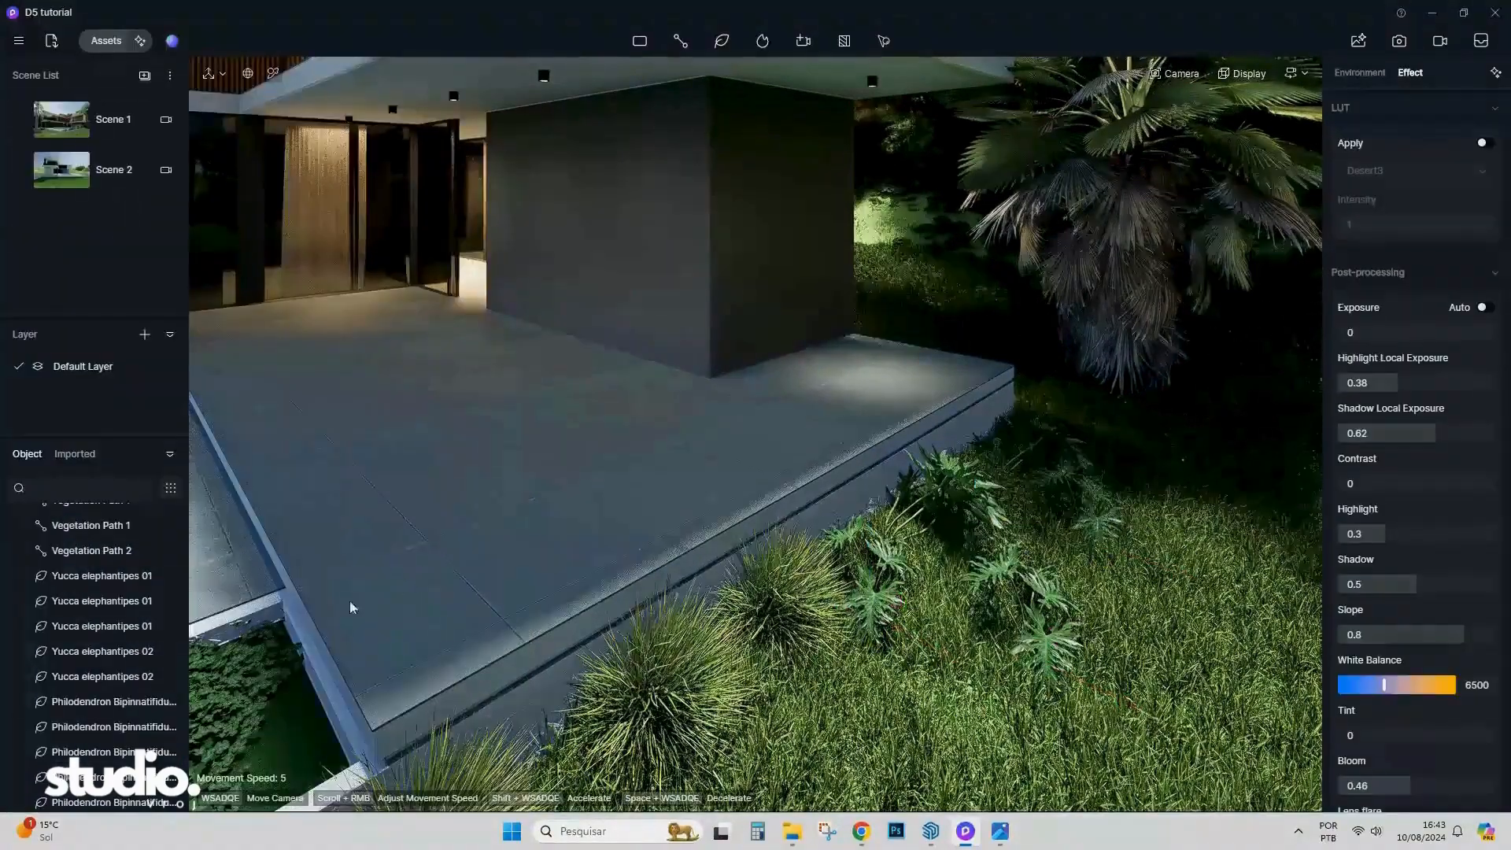
pyautogui.click(91, 703)
pyautogui.keyDown('shift'); pyautogui.click(111, 800); pyautogui.keyUp('shift')
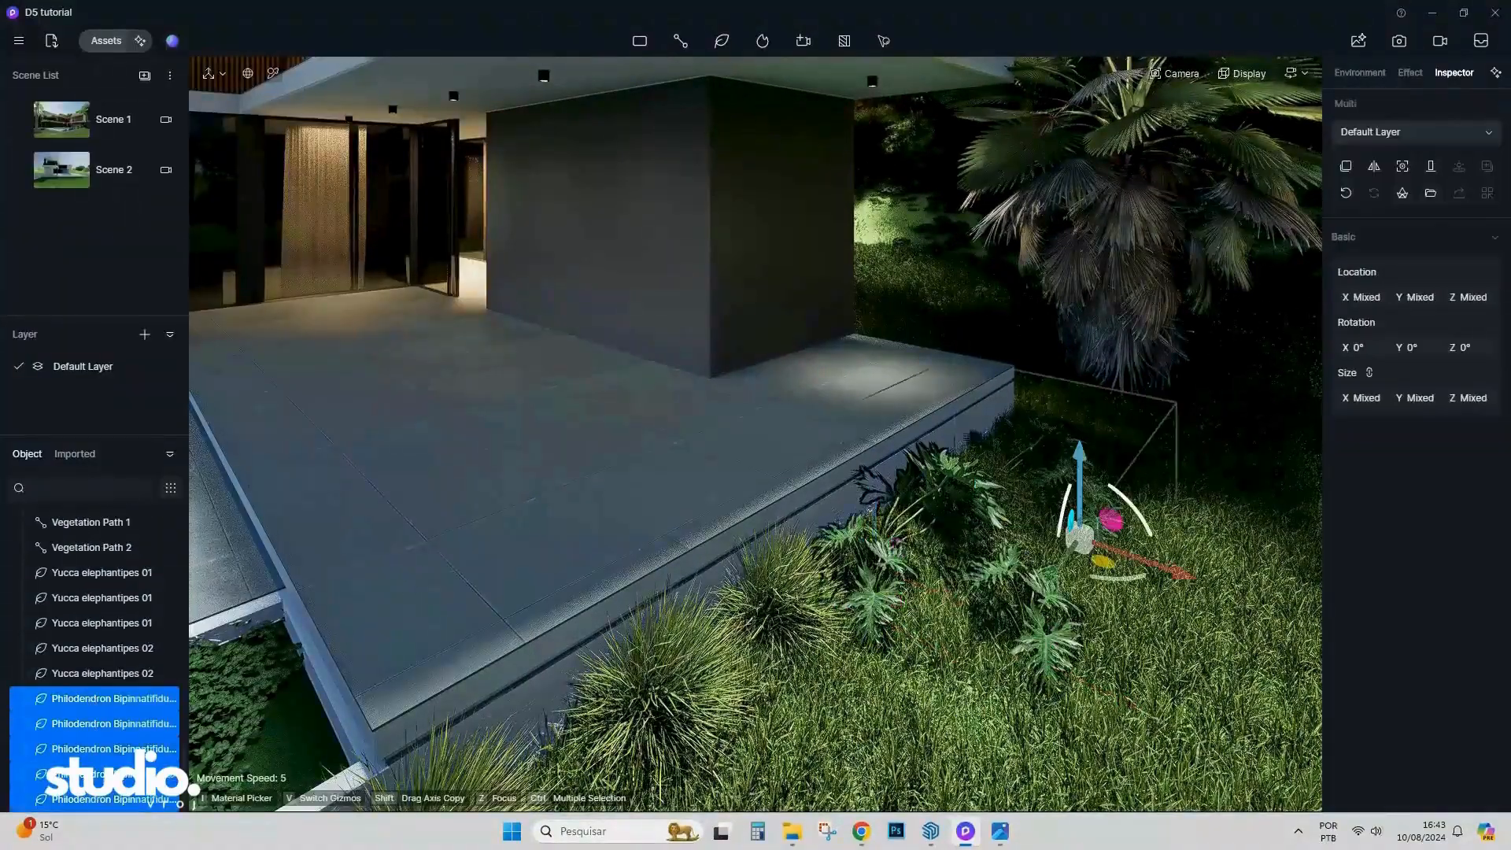
pyautogui.moveTo(1478, 397); pyautogui.dragTo(1504, 420)
pyautogui.moveTo(803, 480); pyautogui.dragTo(907, 506, button='right')
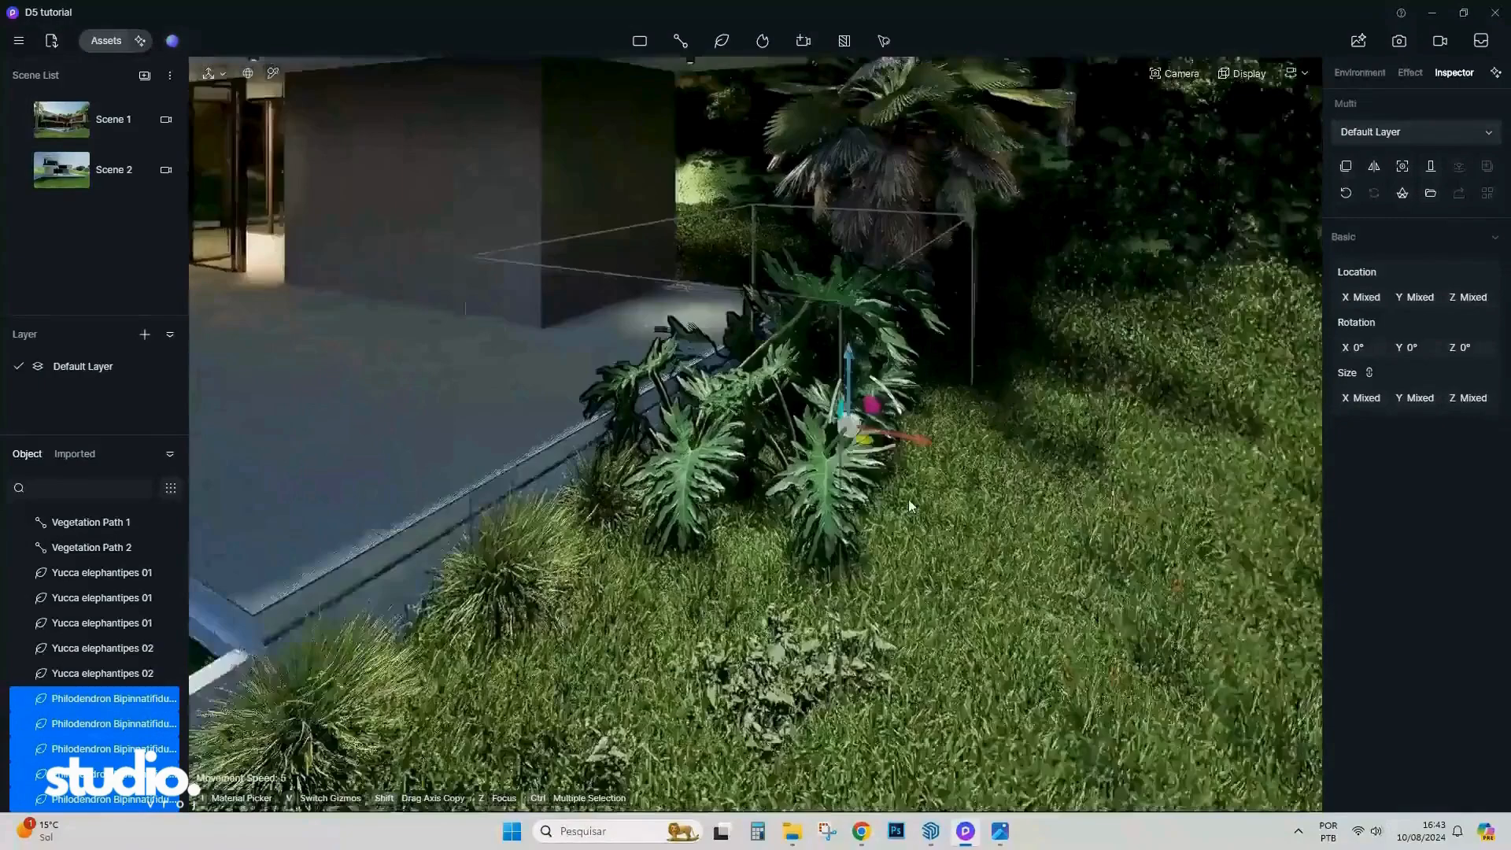
# Duplicate philodendrons around the deck's far corner near the palm, with the copies rotated 75° about Z.
pyautogui.scroll(-3, 905, 504)
pyautogui.moveTo(883, 420); pyautogui.dragTo(944, 364)
pyautogui.keyDown('shift'); pyautogui.moveTo(887, 323); pyautogui.dragTo(752, 309); pyautogui.keyUp('shift')
pyautogui.press('w')
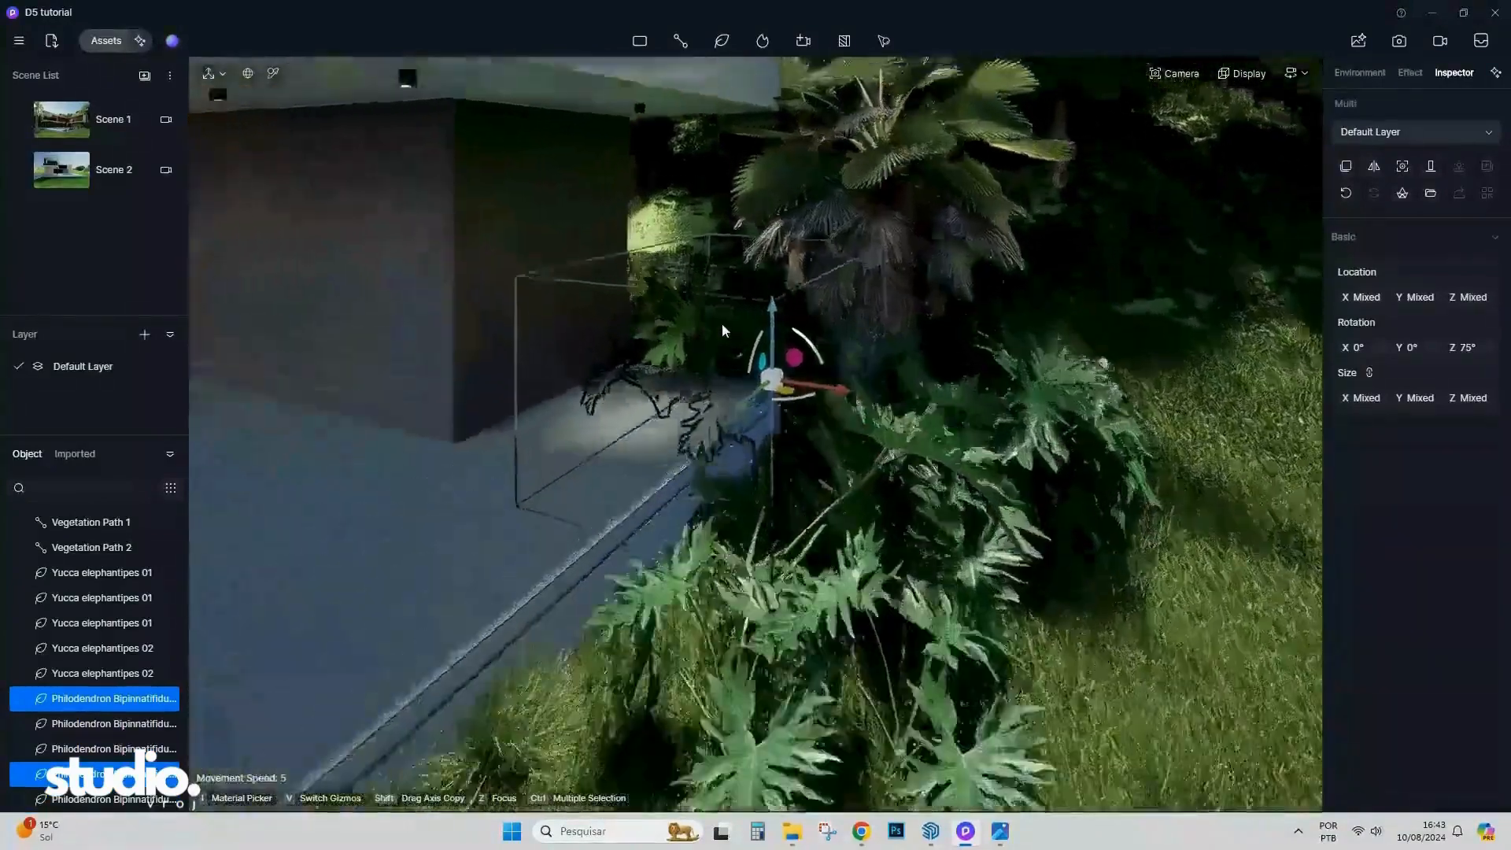
pyautogui.moveTo(796, 530); pyautogui.dragTo(1183, 540)
# Select one Philodendron Bipinnatifidum 01 in the cluster and shift it toward the deck's edge.
pyautogui.press('s')
pyautogui.press('s')
pyautogui.moveTo(851, 461); pyautogui.dragTo(975, 428, button='right')
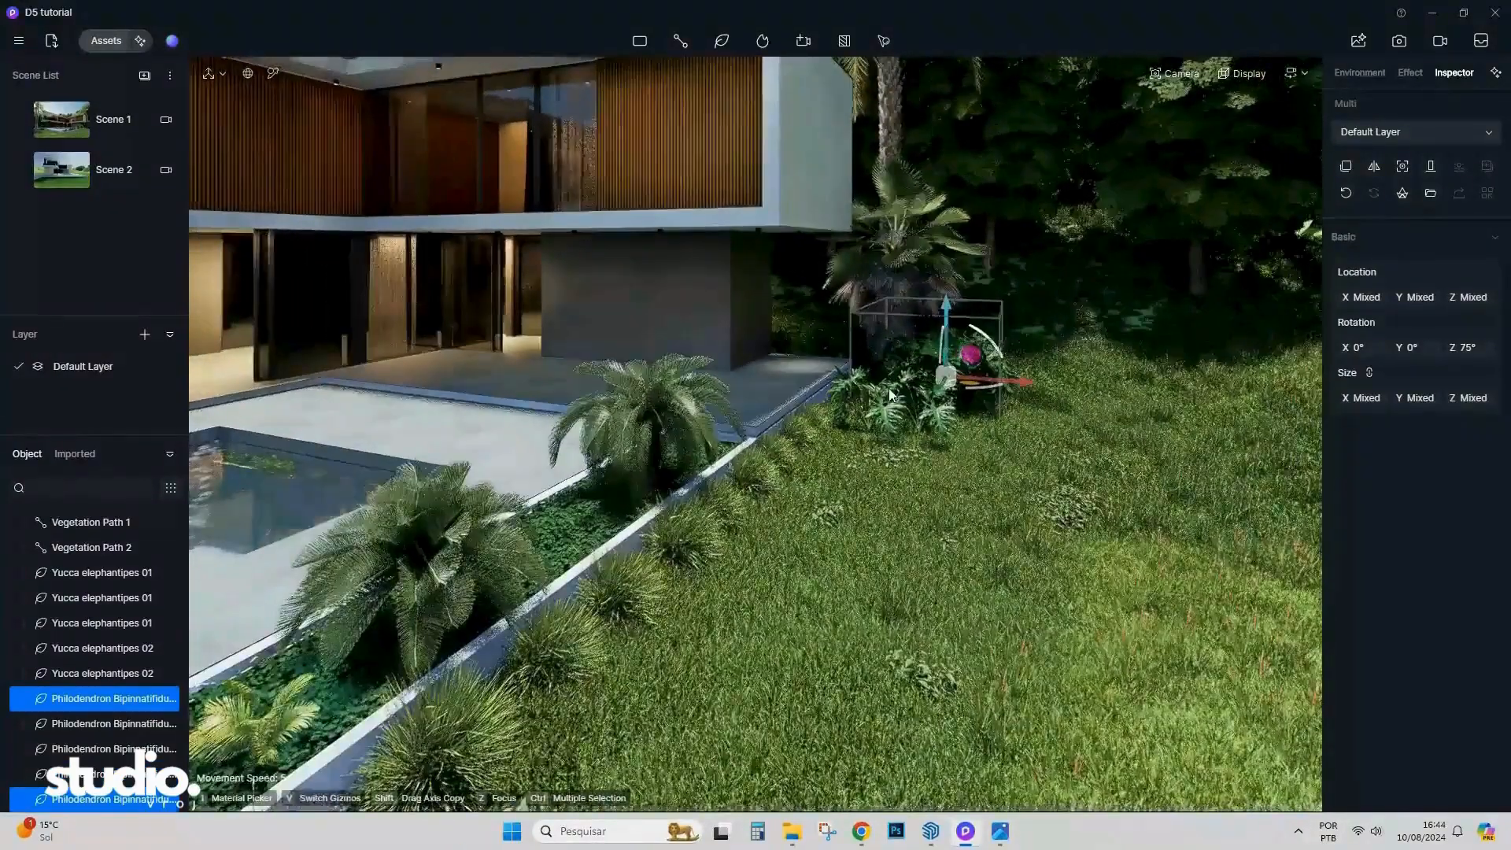
pyautogui.click(893, 403)
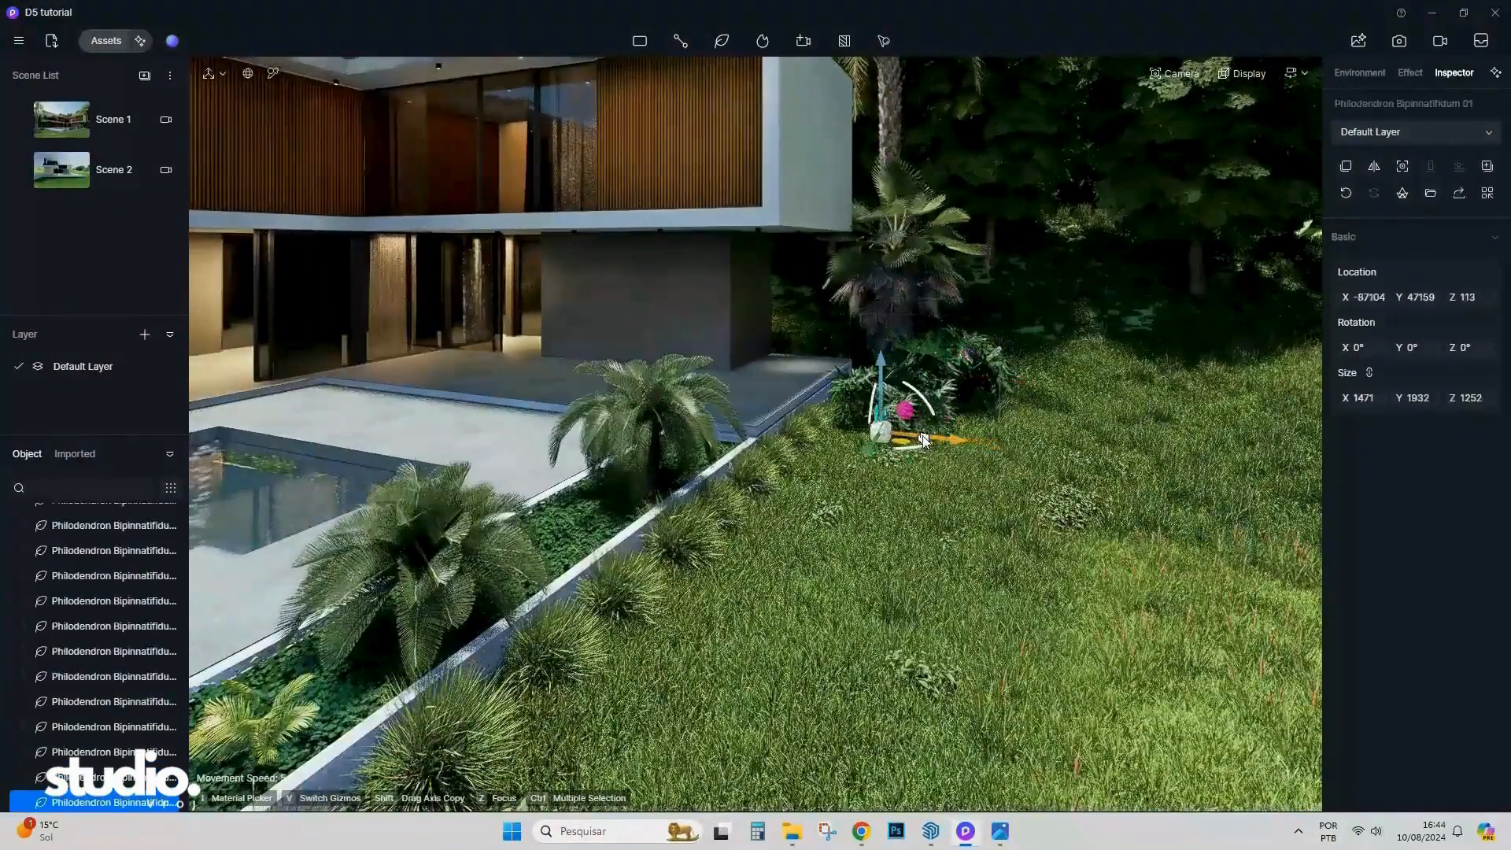
pyautogui.moveTo(901, 416); pyautogui.dragTo(827, 381)
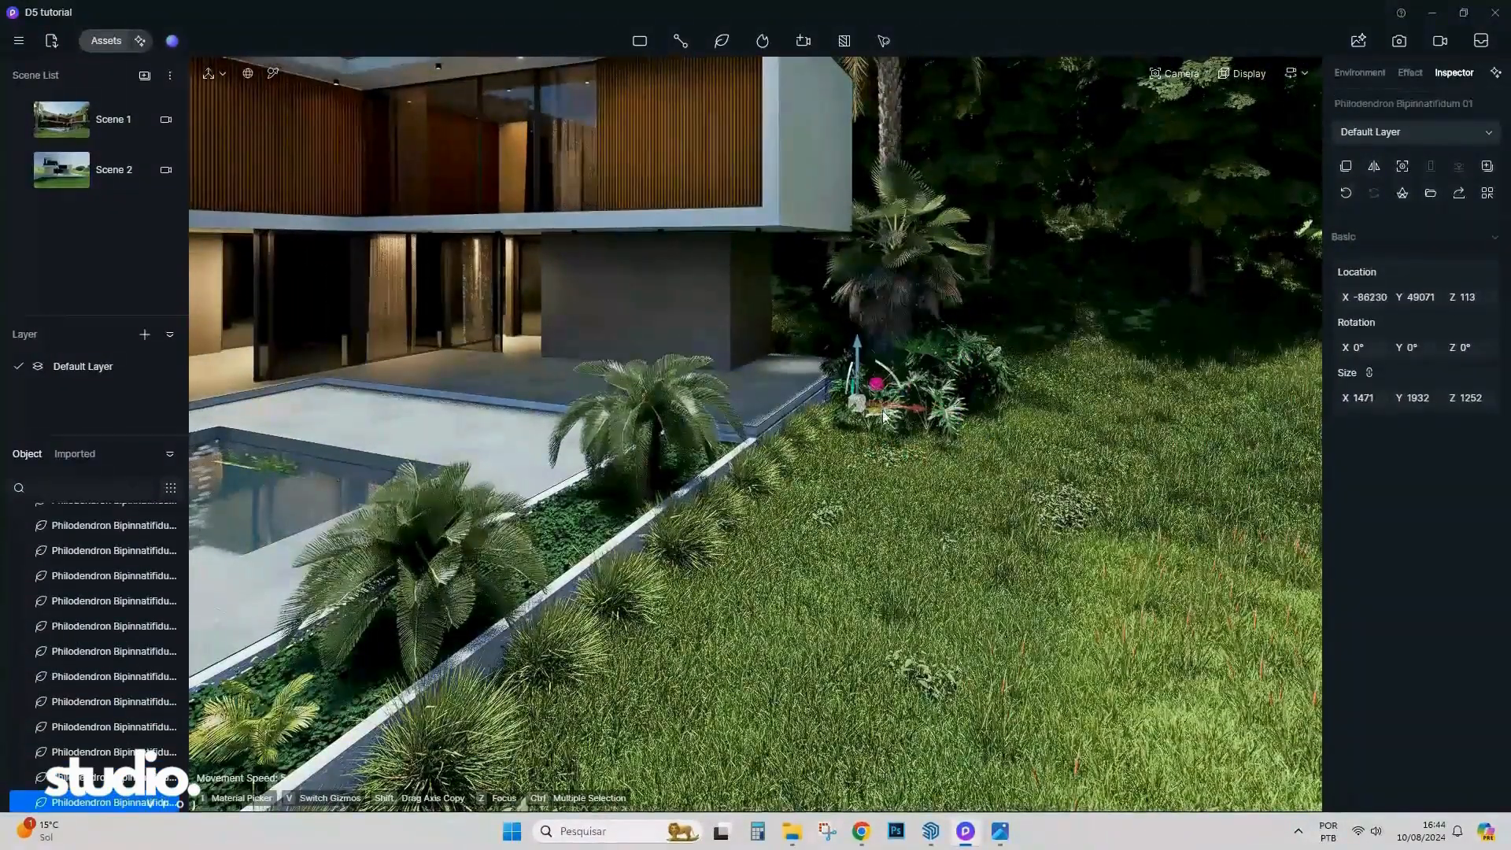
# Review the overall planting around the villa and pool from the Scene 1 view with nothing selected.
pyautogui.press('s')
pyautogui.moveTo(924, 493); pyautogui.dragTo(824, 447, button='right')
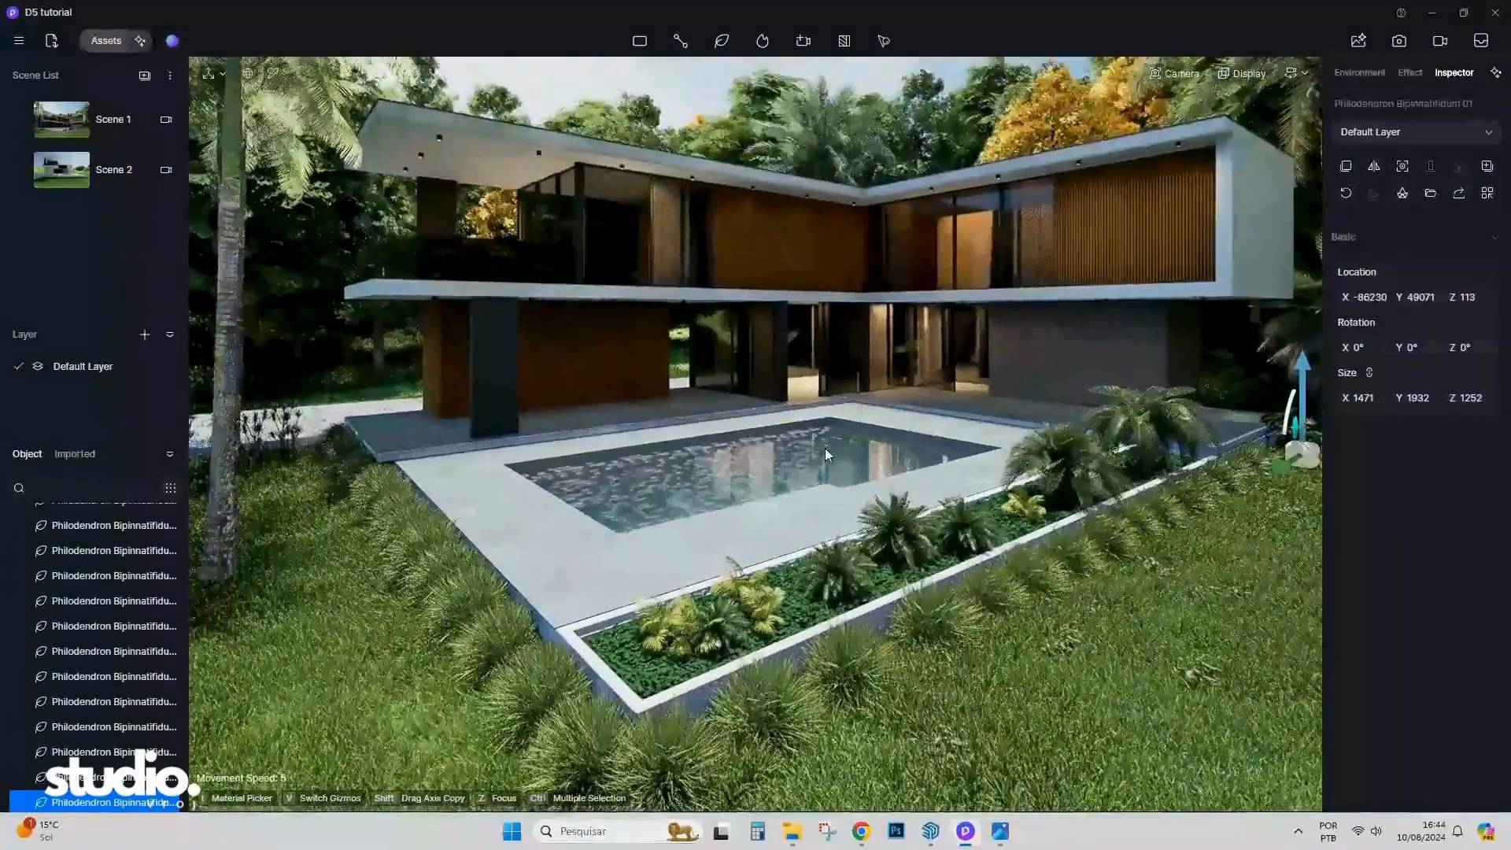
pyautogui.click(79, 129)
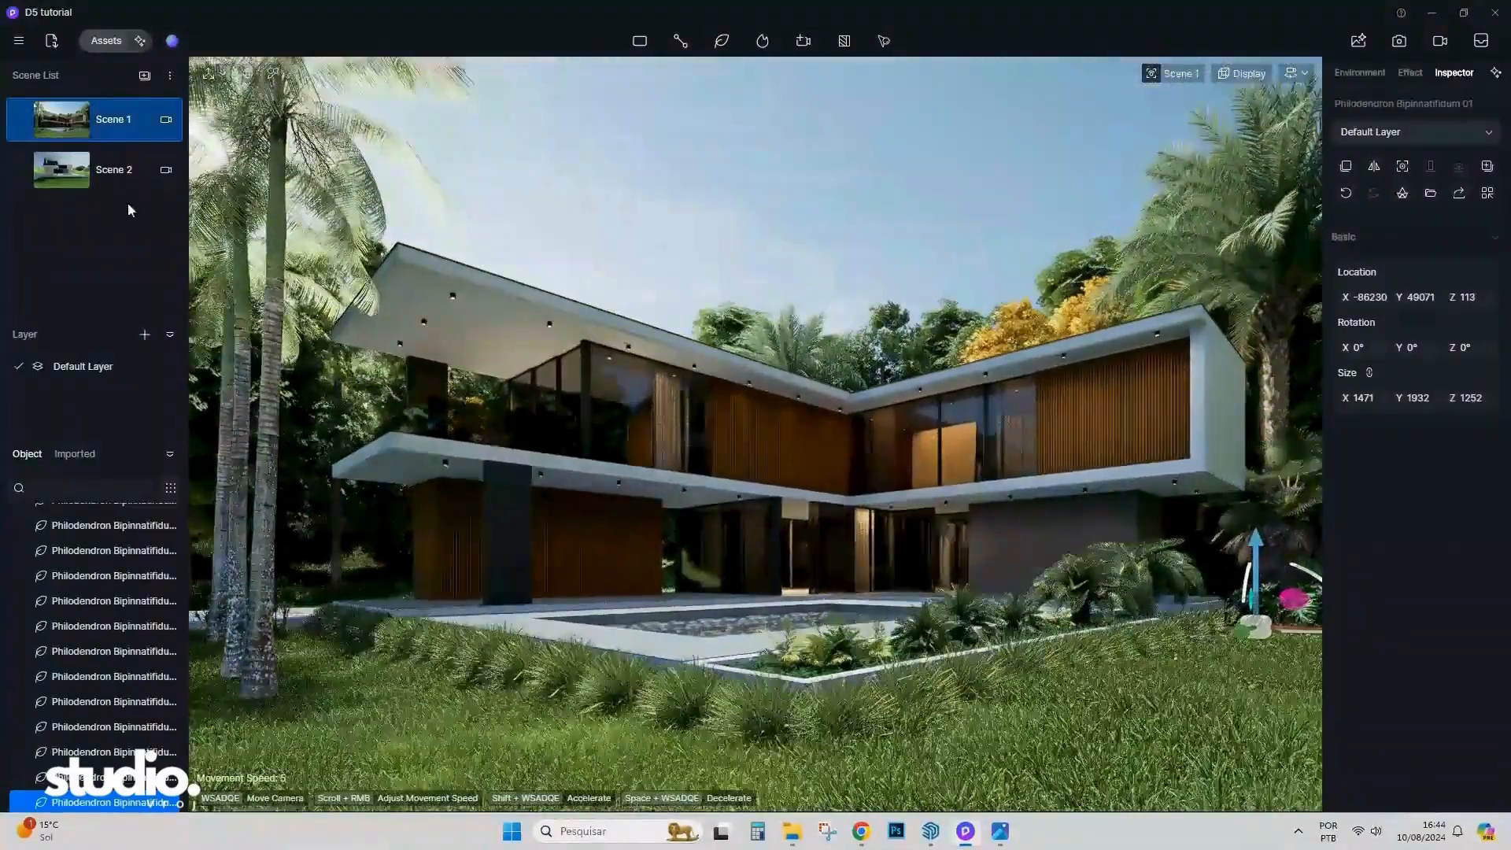
pyautogui.moveTo(864, 252); pyautogui.dragTo(846, 249, button='right')
pyautogui.press('s')
pyautogui.press('d')
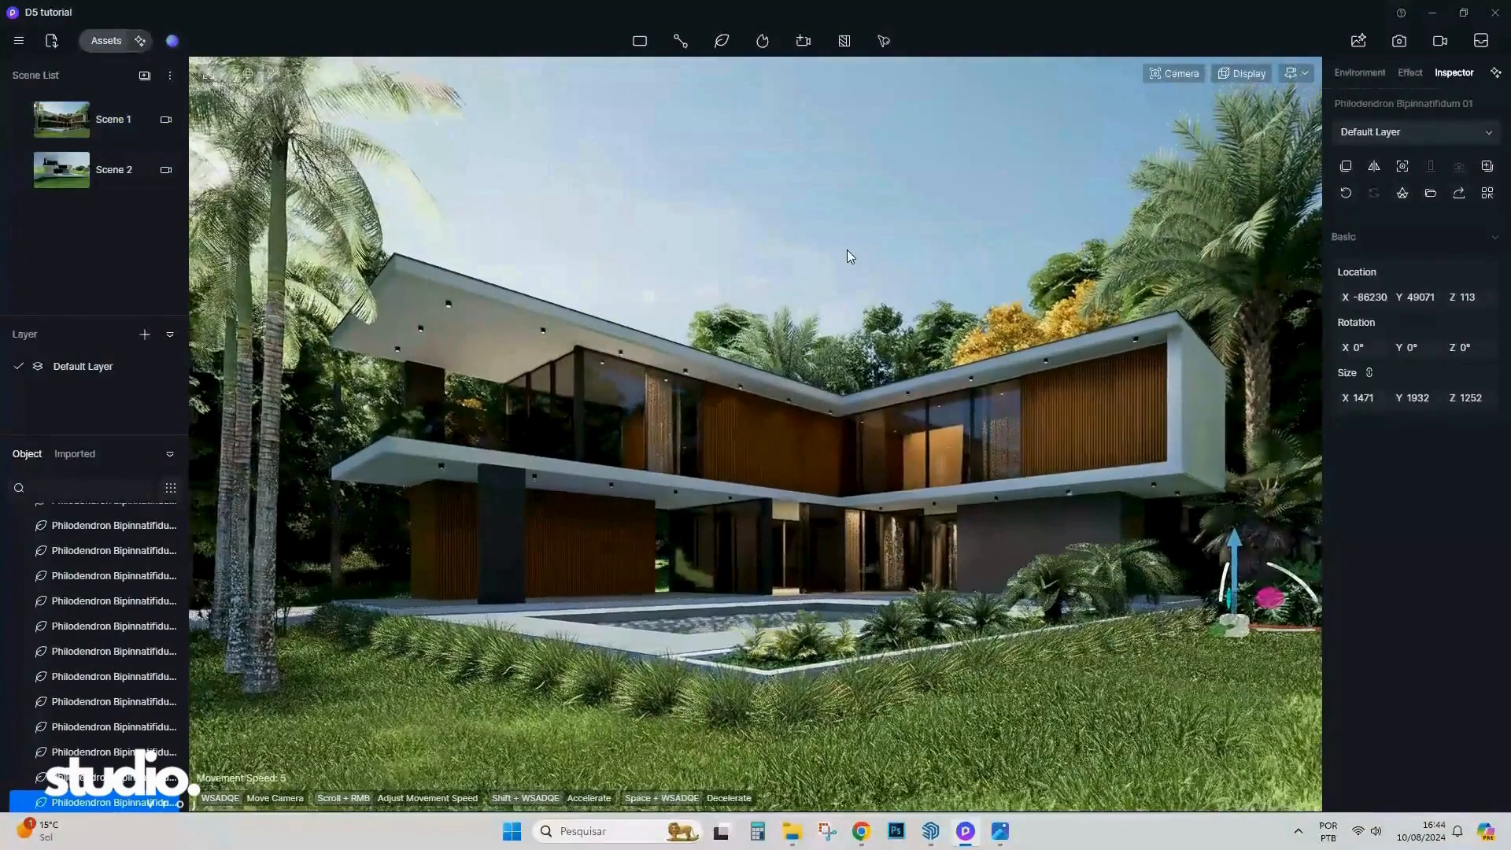
pyautogui.click(847, 249)
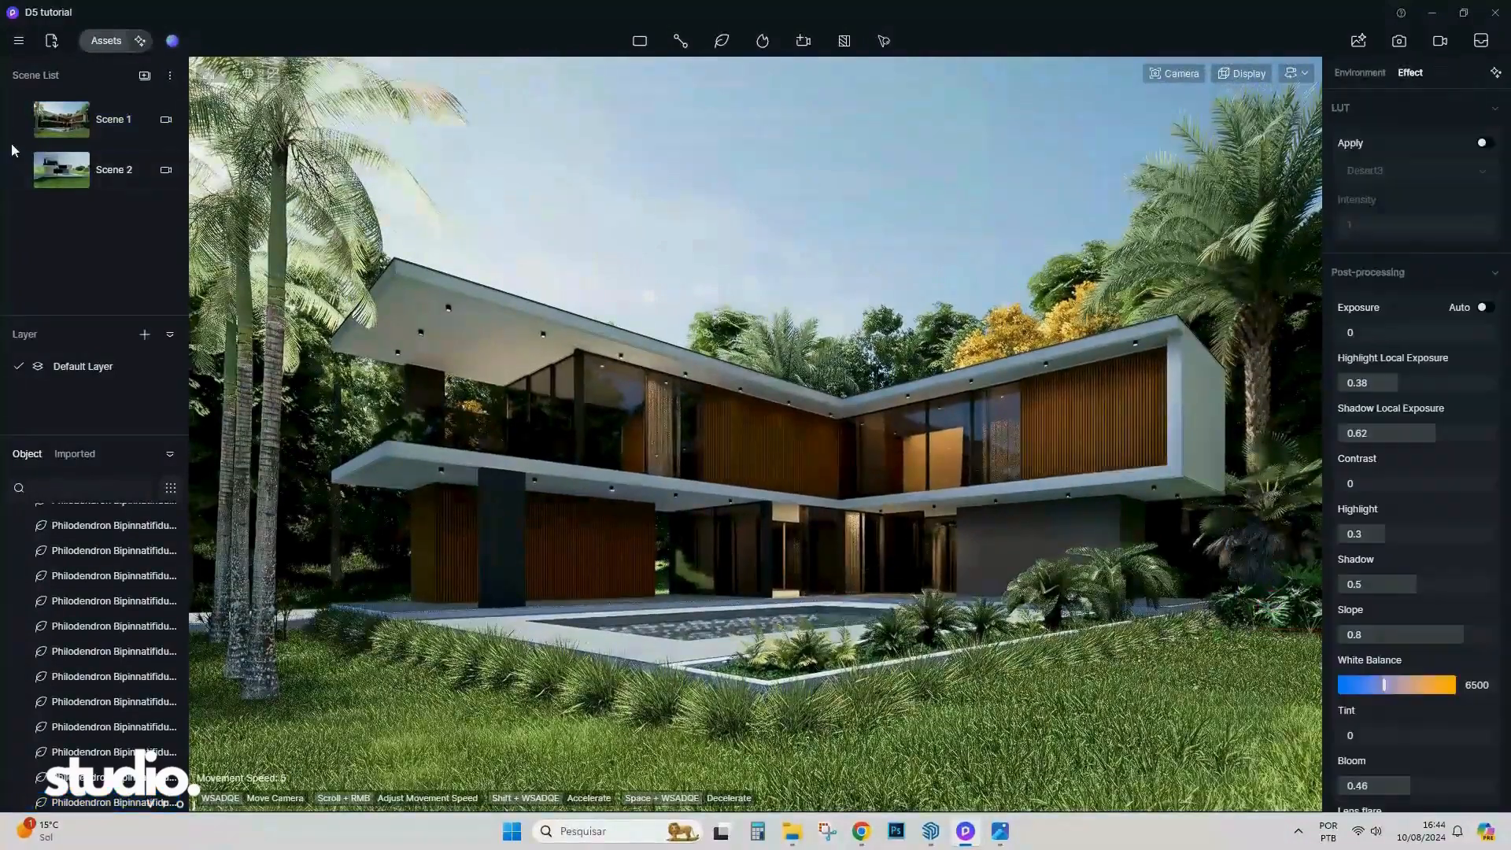
pyautogui.moveTo(655, 238); pyautogui.dragTo(654, 225, button='right')
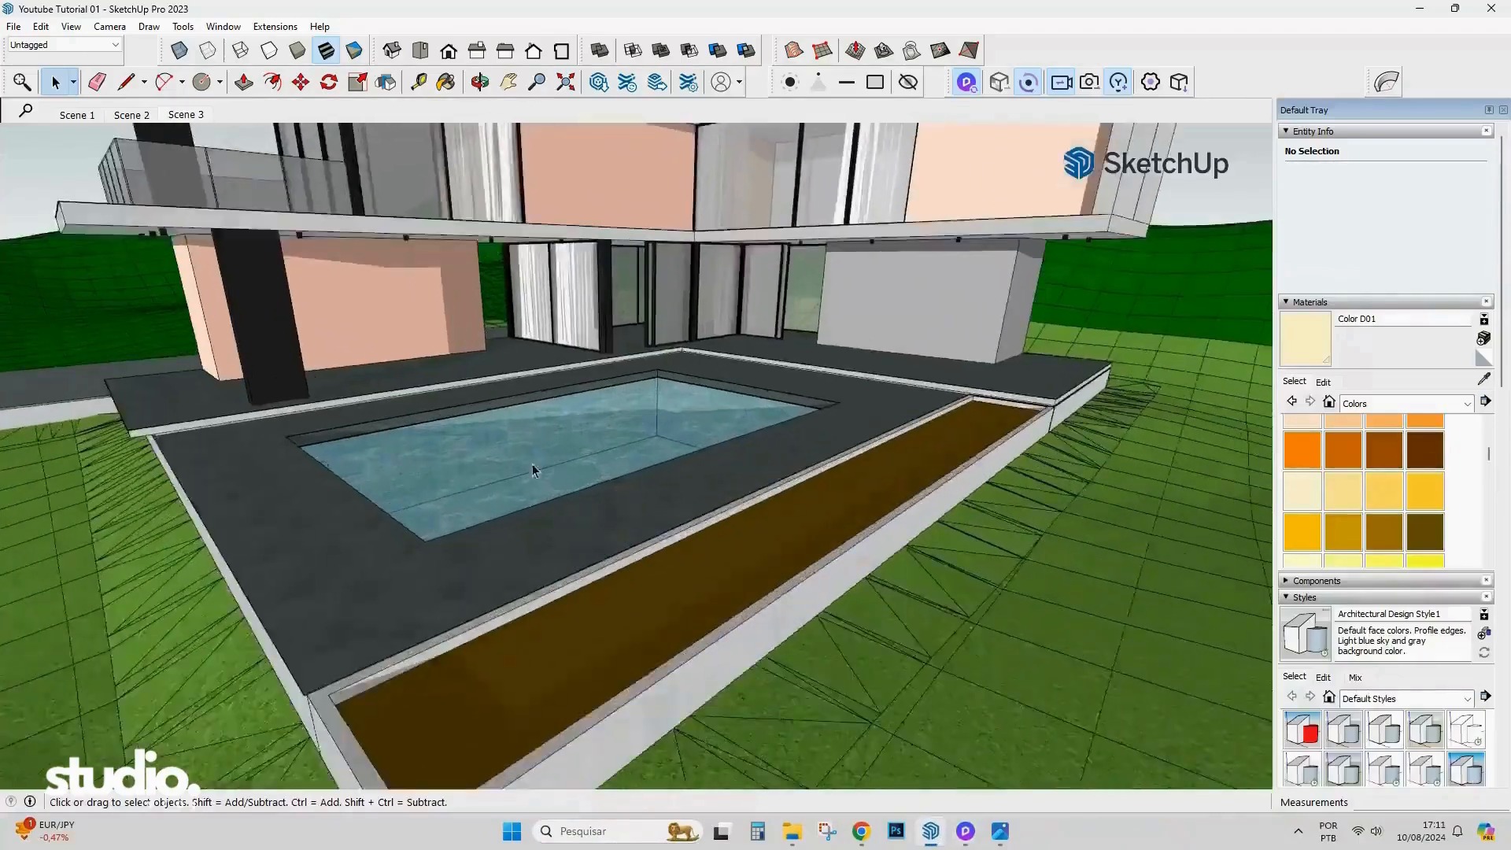
# Switch to SketchUp and scale down the round light group on the tiled pool wall.
pyautogui.scroll(5, 400, 417)
pyautogui.moveTo(532, 471); pyautogui.dragTo(448, 432, button='middle')
pyautogui.scroll(4, 447, 432)
pyautogui.scroll(2, 442, 440)
pyautogui.click(441, 439)
pyautogui.scroll(3, 442, 439)
pyautogui.press('s')
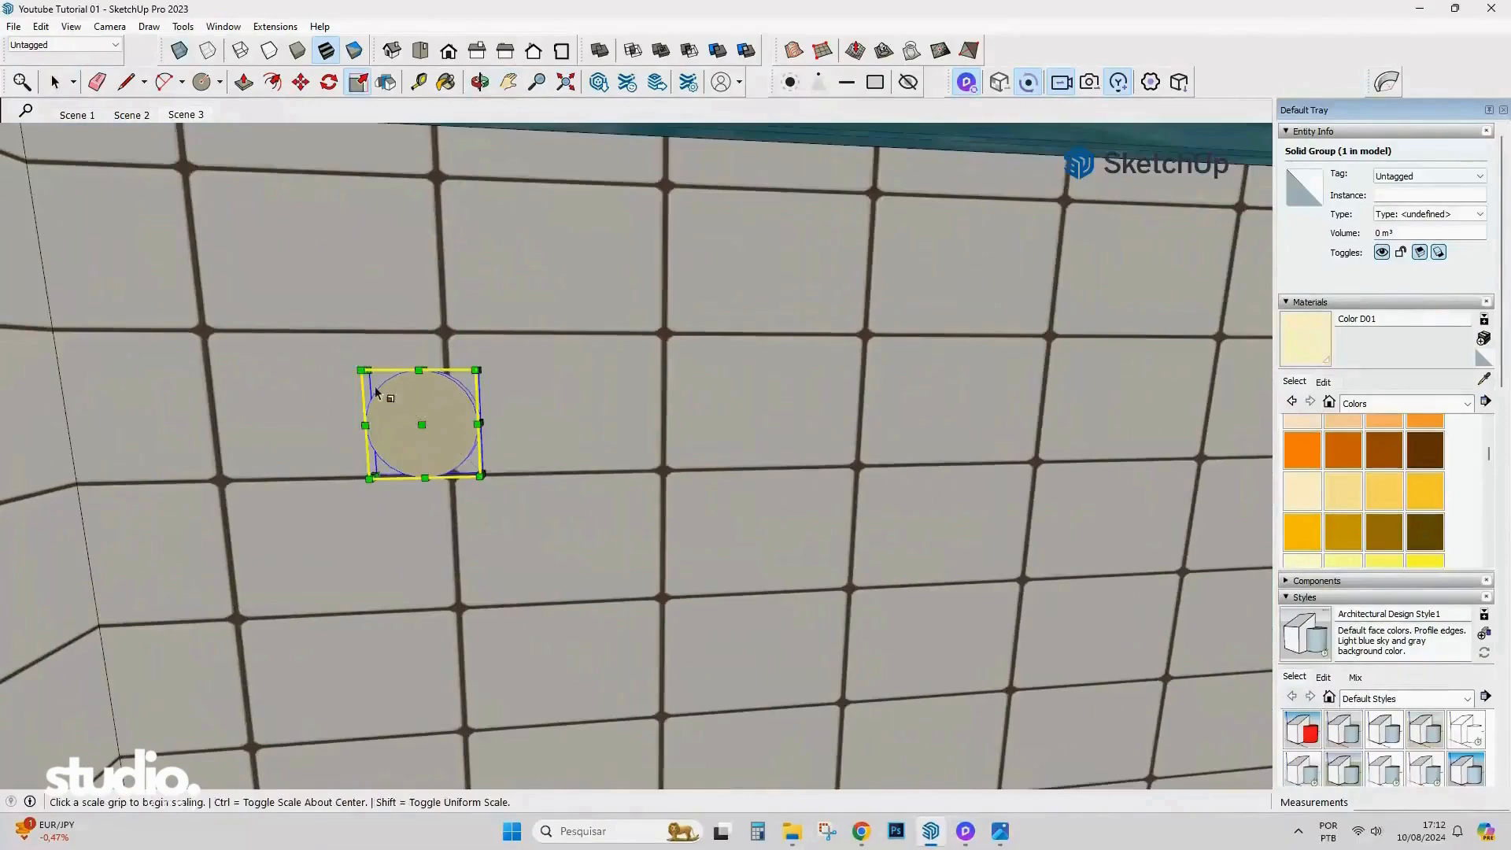
pyautogui.moveTo(369, 371); pyautogui.dragTo(386, 393)
pyautogui.click(415, 425)
pyautogui.scroll(-5, 472, 437)
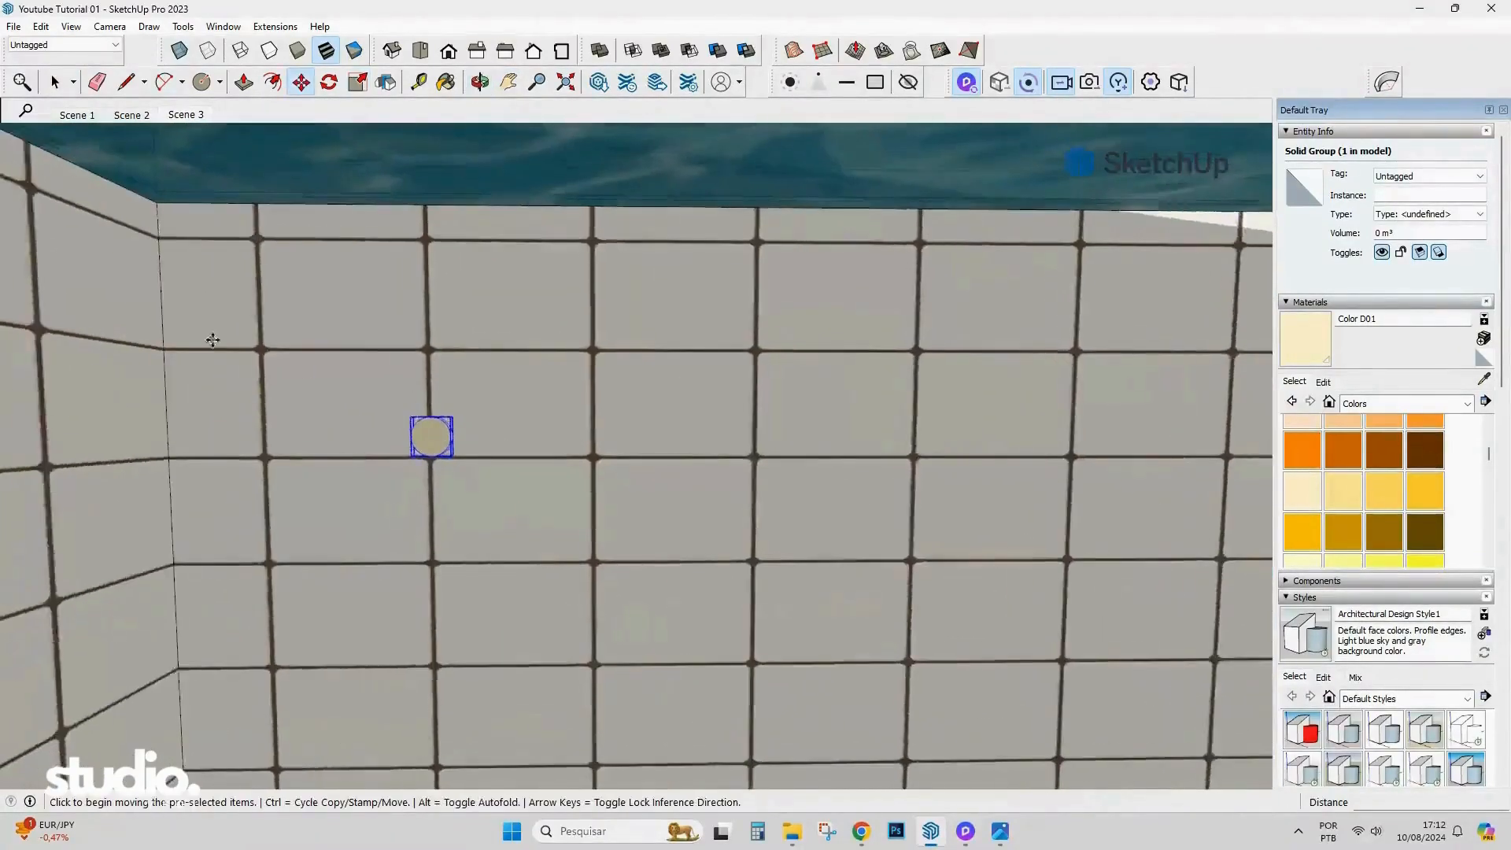
# Copy the round light to the far end of the pool wall and array it evenly with /4.
pyautogui.press('m')
pyautogui.scroll(3, 393, 409)
pyautogui.scroll(-6, 273, 358)
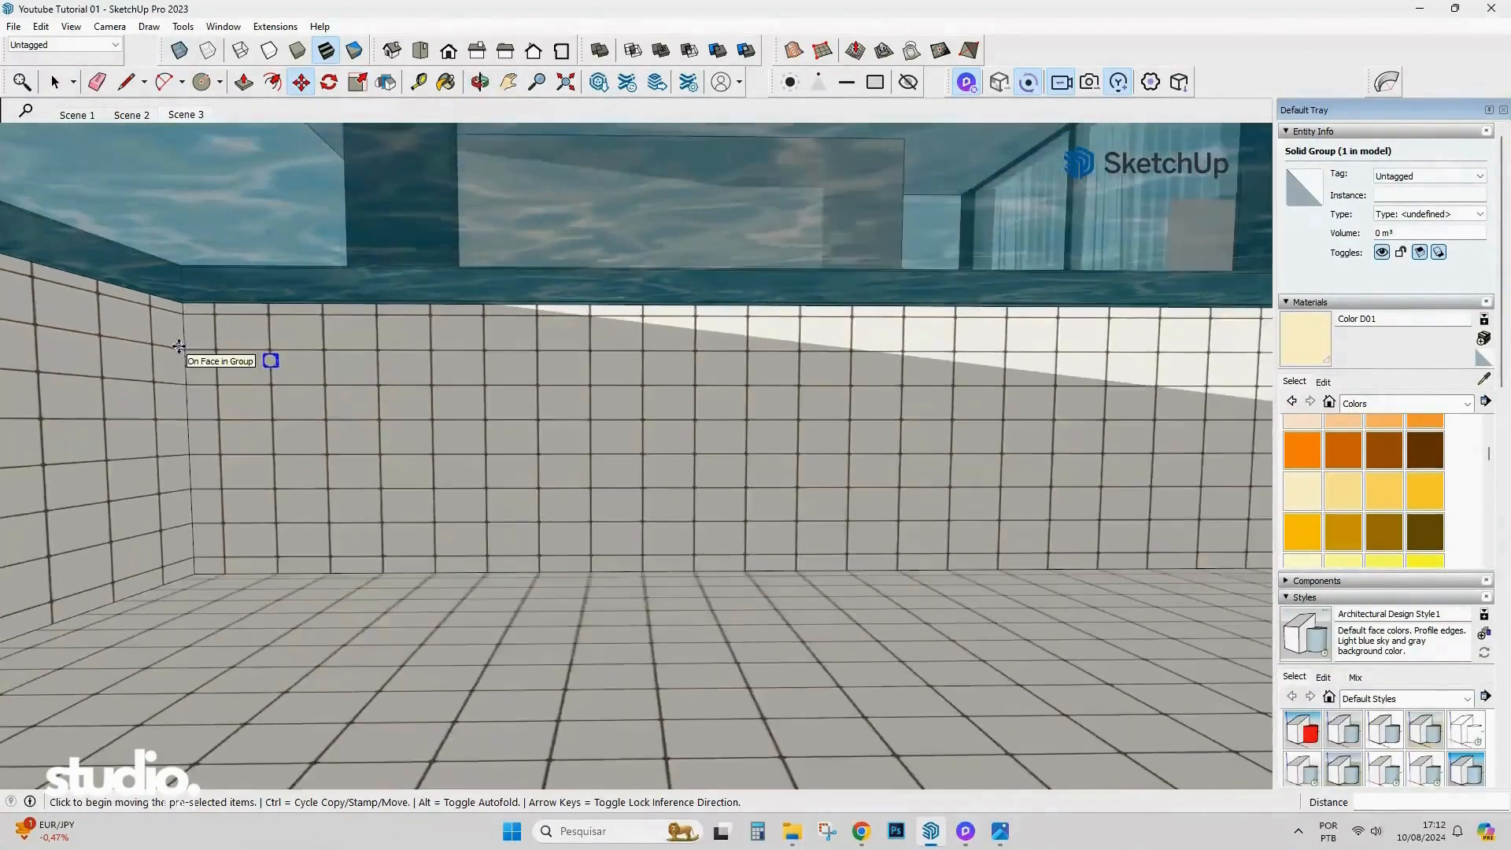
pyautogui.click(111, 393)
pyautogui.press('ctrl')
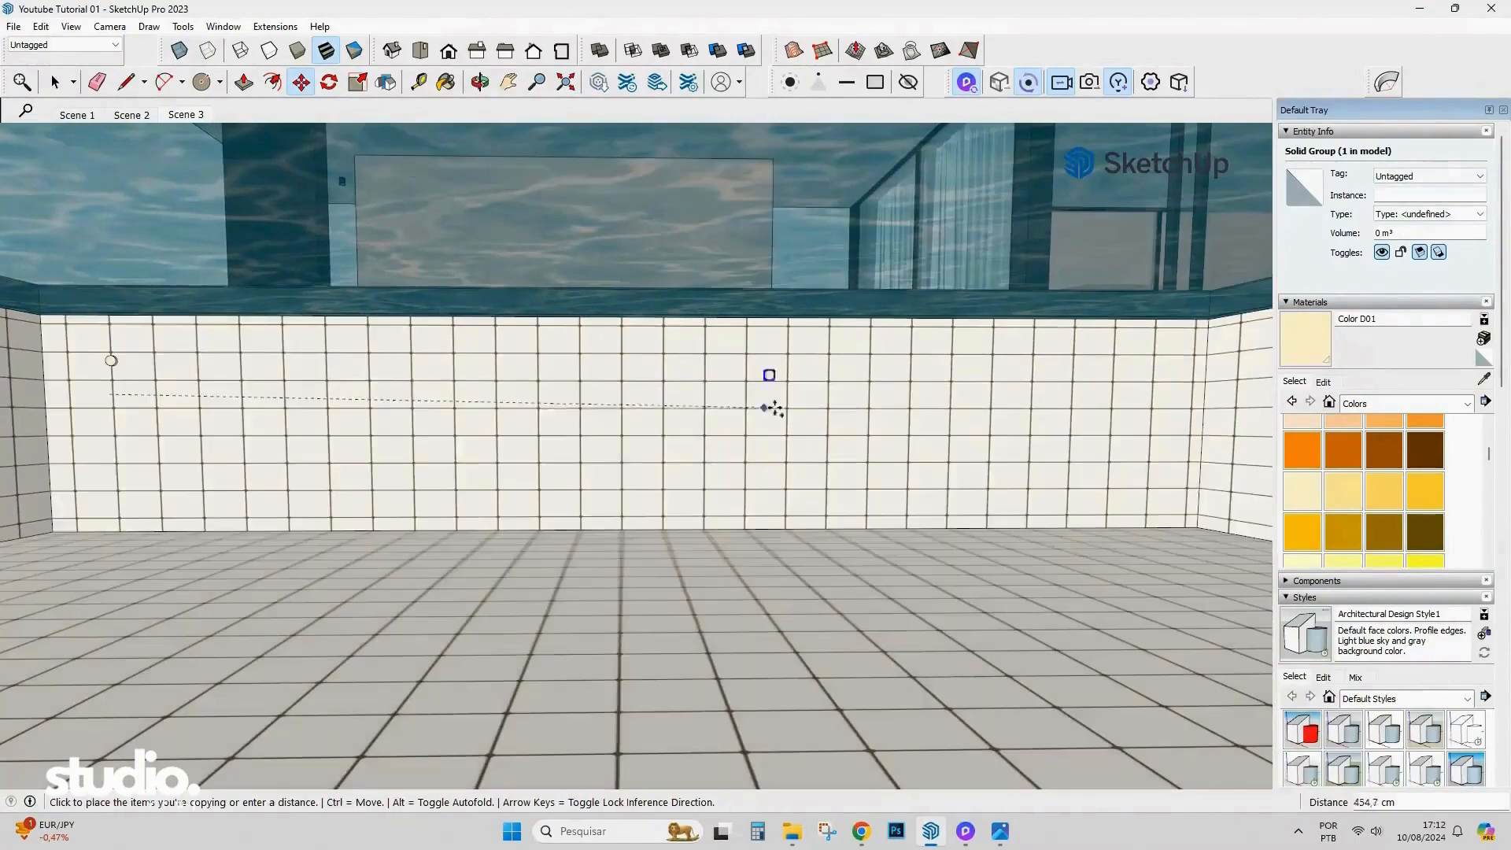
pyautogui.click(1160, 391)
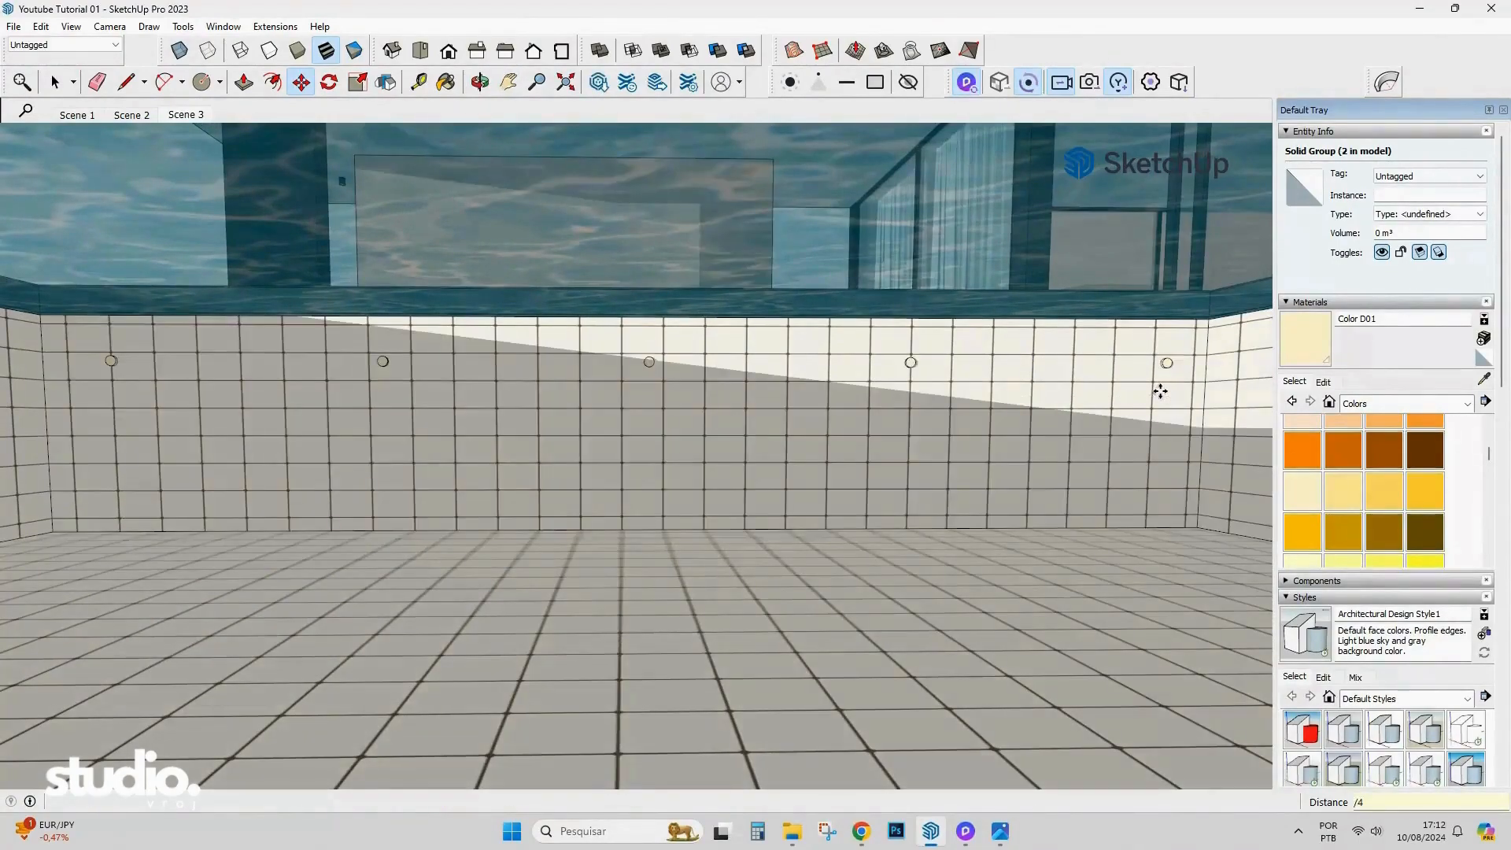
pyautogui.moveTo(854, 452); pyautogui.dragTo(1093, 469, button='middle')
pyautogui.scroll(1, 1072, 417)
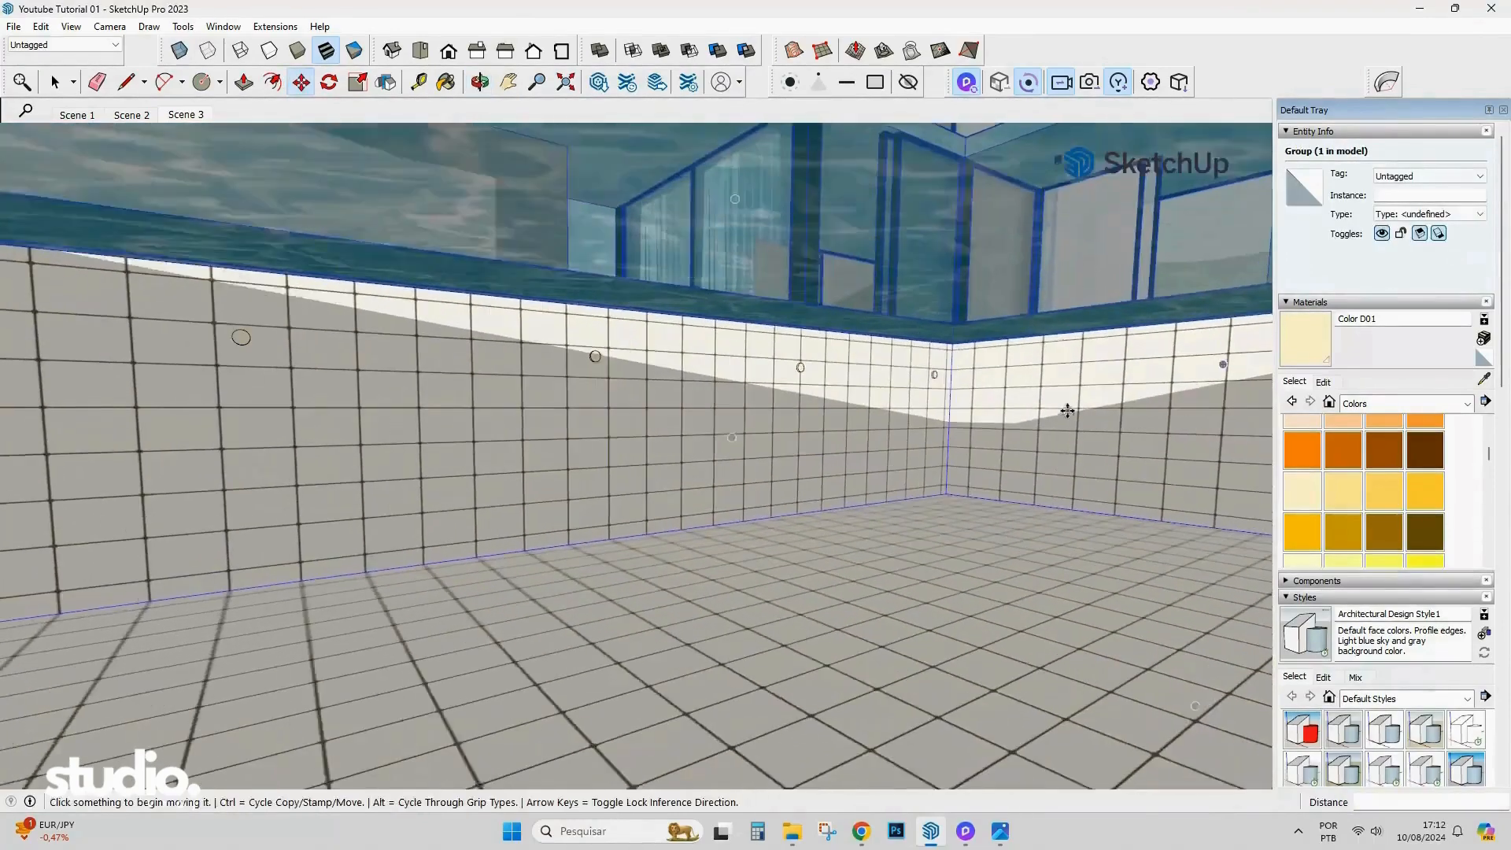
pyautogui.moveTo(1070, 411); pyautogui.dragTo(1017, 429, button='middle')
pyautogui.press('space')
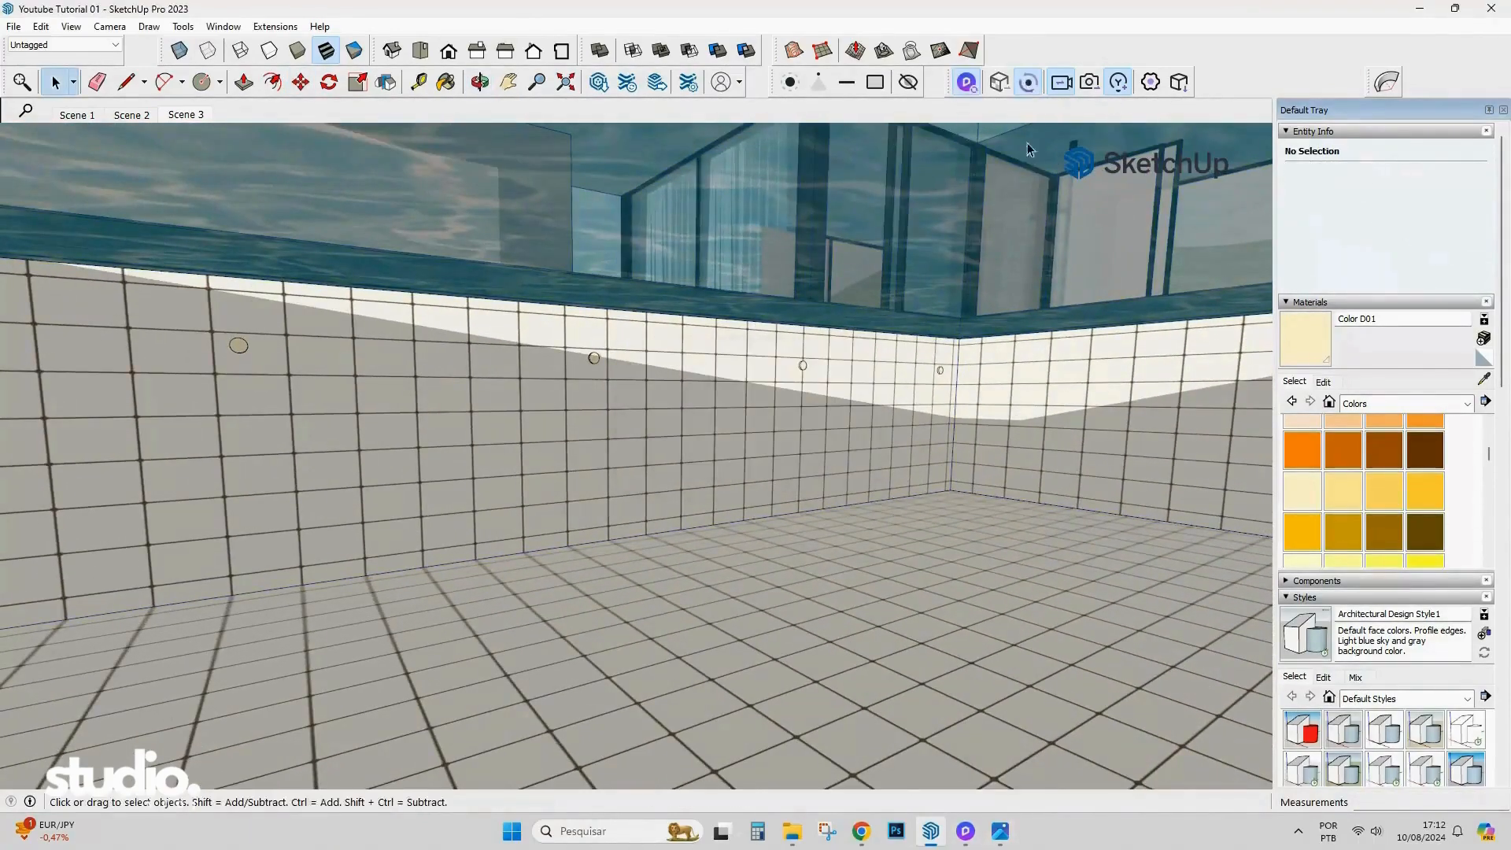
# Switch to D5 Render, adjust the pool light material's emissive intensity from the Scene 1 view, and save the project.
pyautogui.click(964, 844)
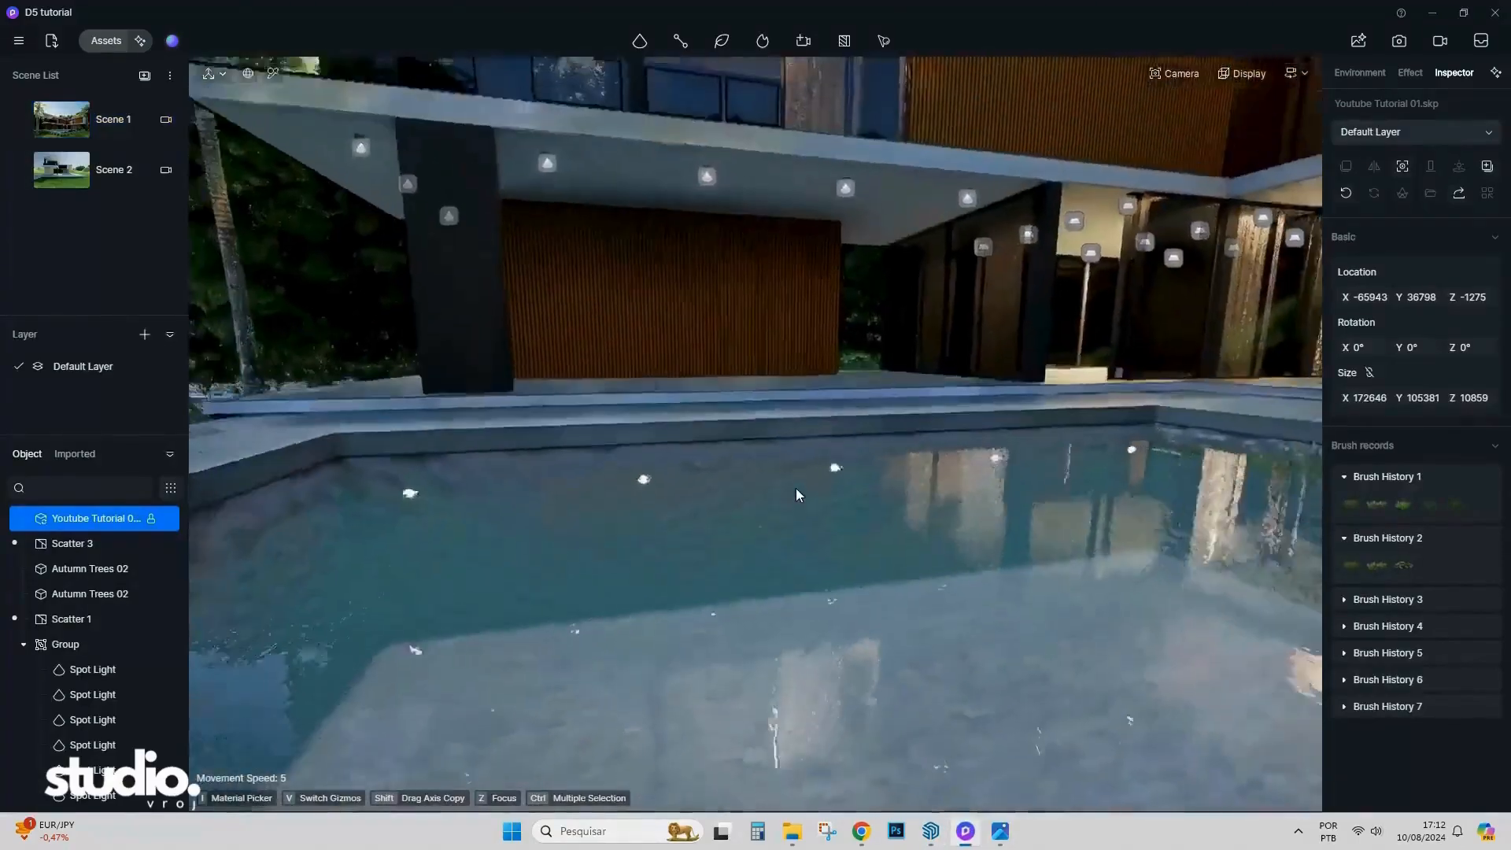
pyautogui.press('w')
pyautogui.moveTo(796, 488); pyautogui.dragTo(933, 394, button='right')
pyautogui.press('i')
pyautogui.click(899, 321)
pyautogui.click(63, 121)
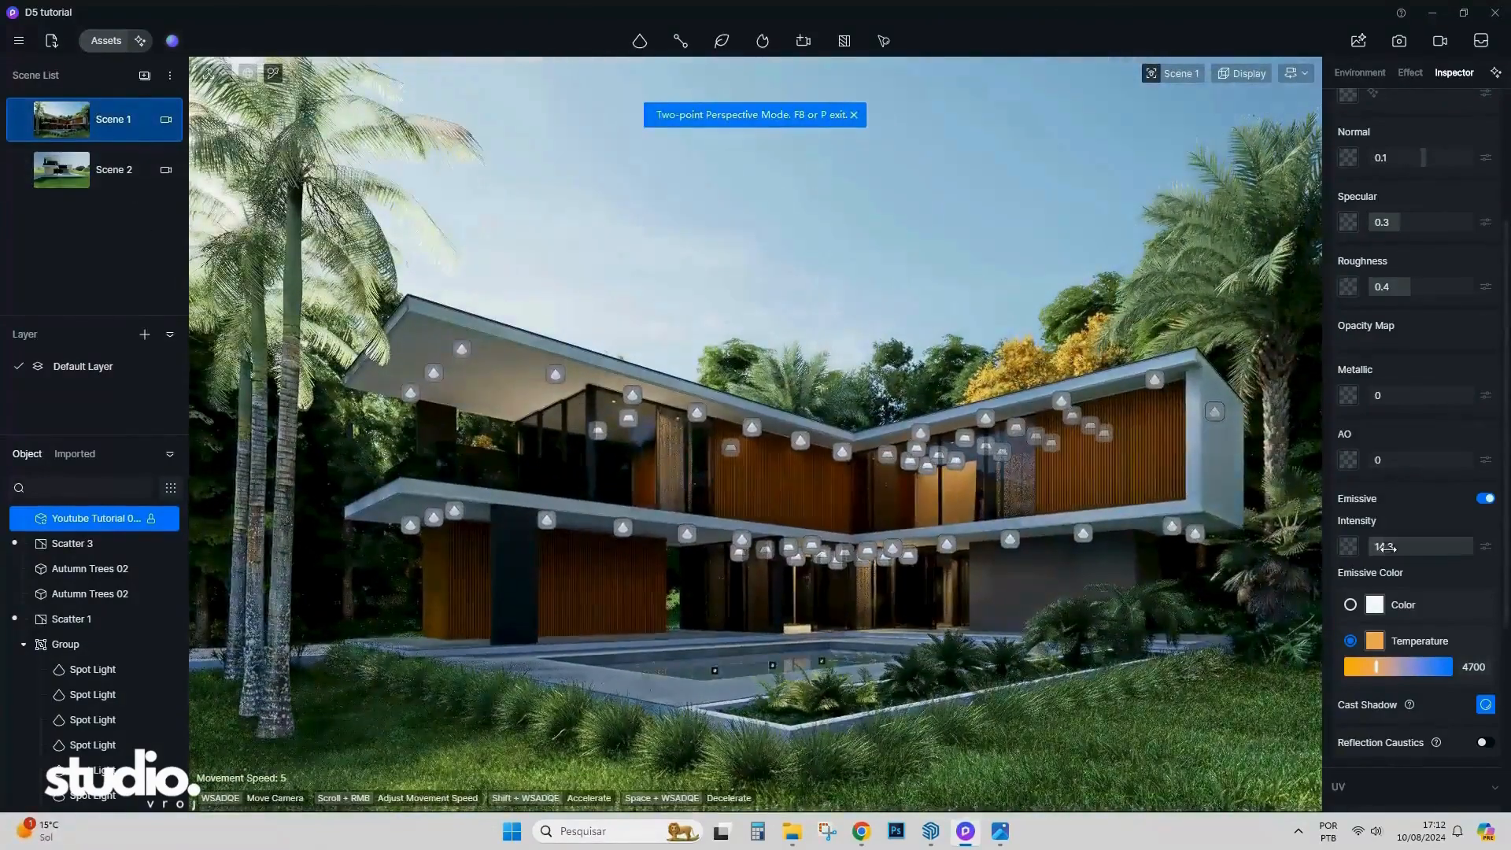
pyautogui.press('Escape')
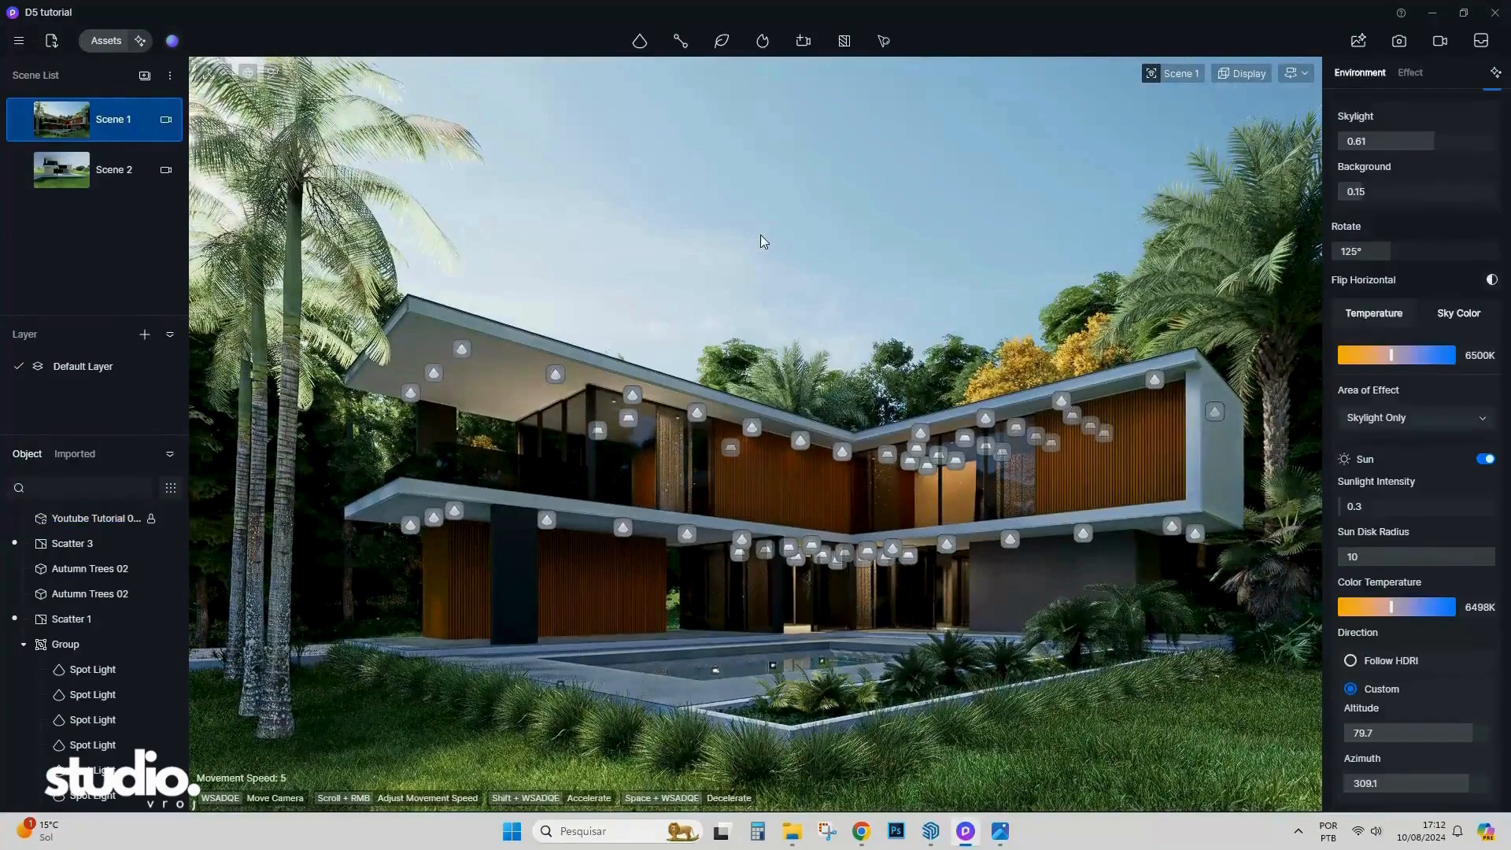
pyautogui.hotkey('ctrl', 's')
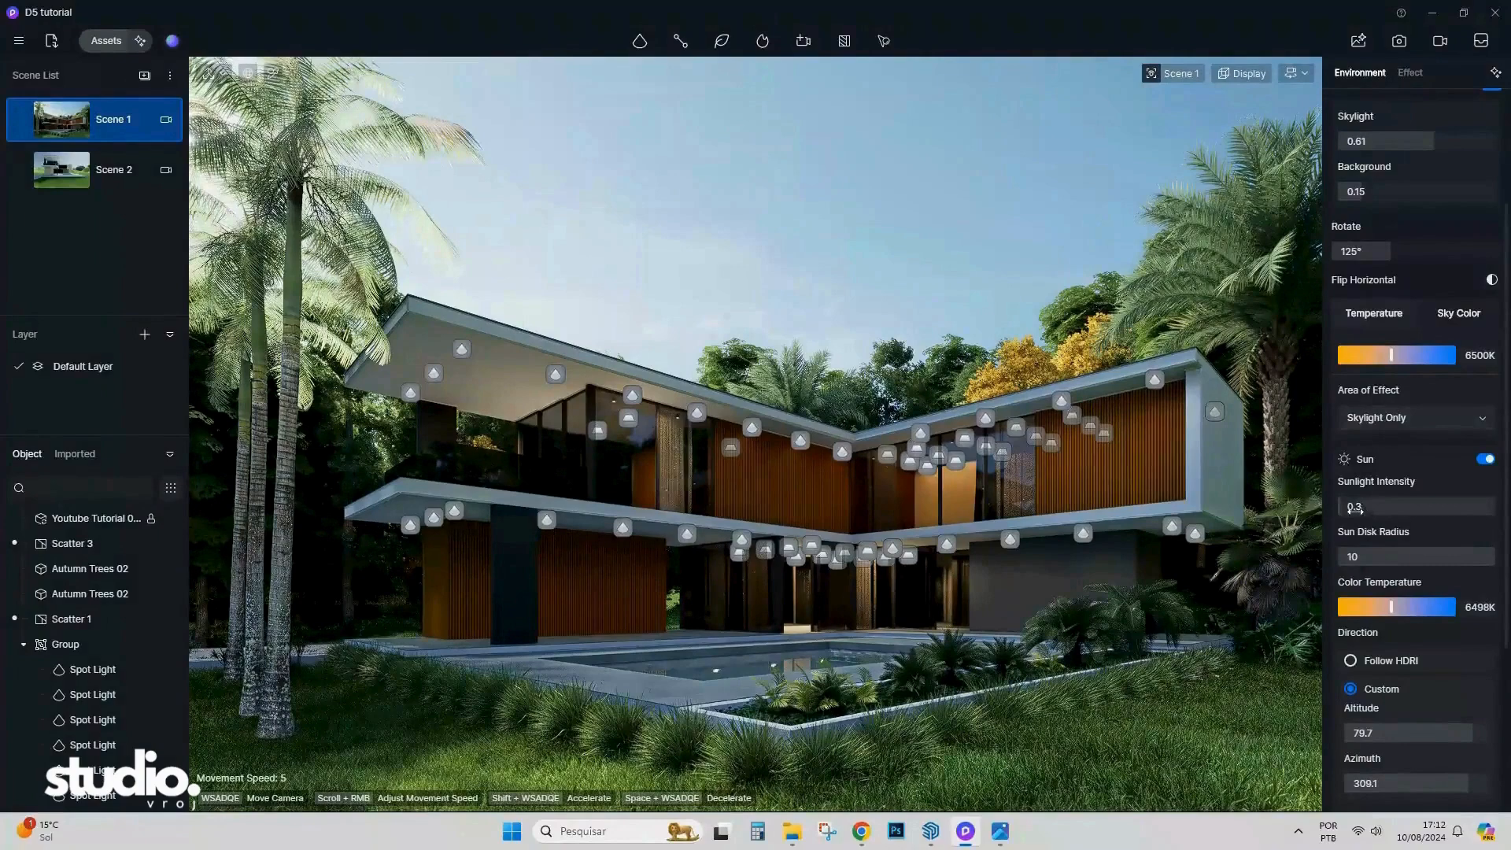
# Set the sunlight intensity to 0.2, the skylight to 0.81 and the sky background to 0.1.
pyautogui.moveTo(1348, 506); pyautogui.dragTo(1337, 511)
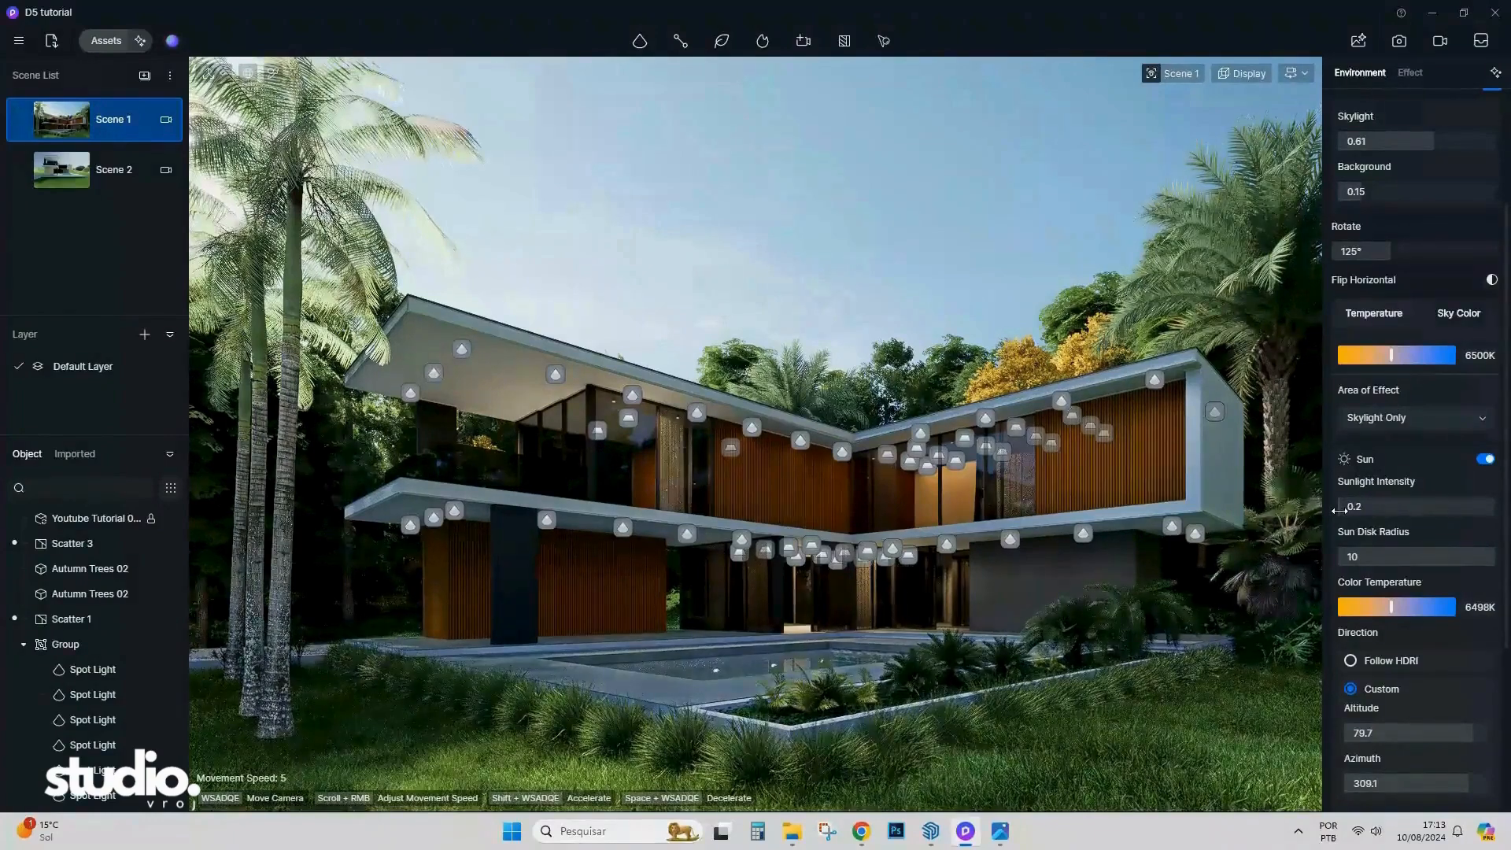
pyautogui.scroll(3, 1403, 456)
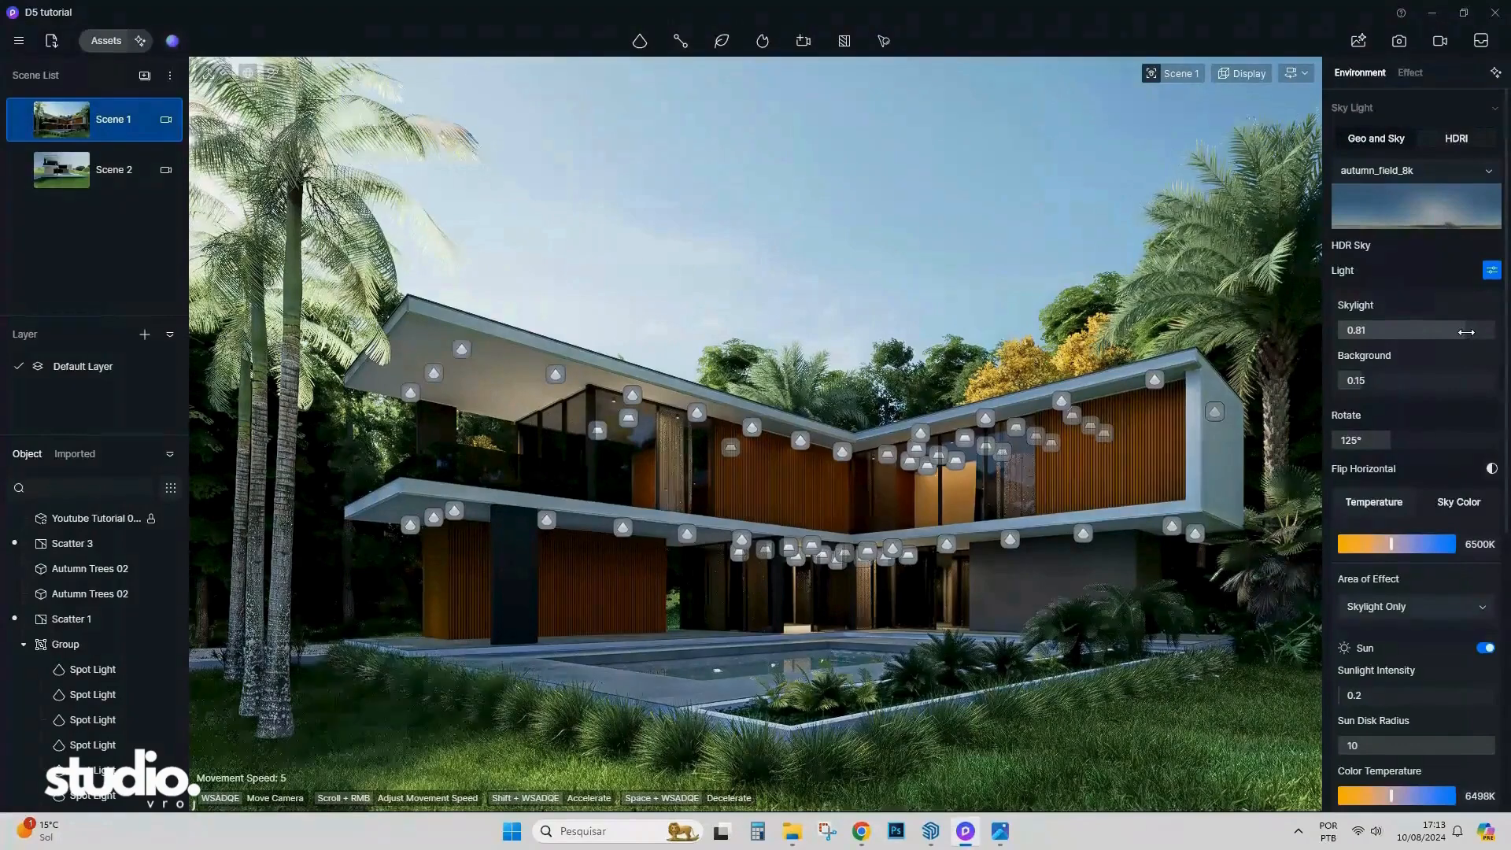
pyautogui.moveTo(1362, 387); pyautogui.dragTo(1354, 382)
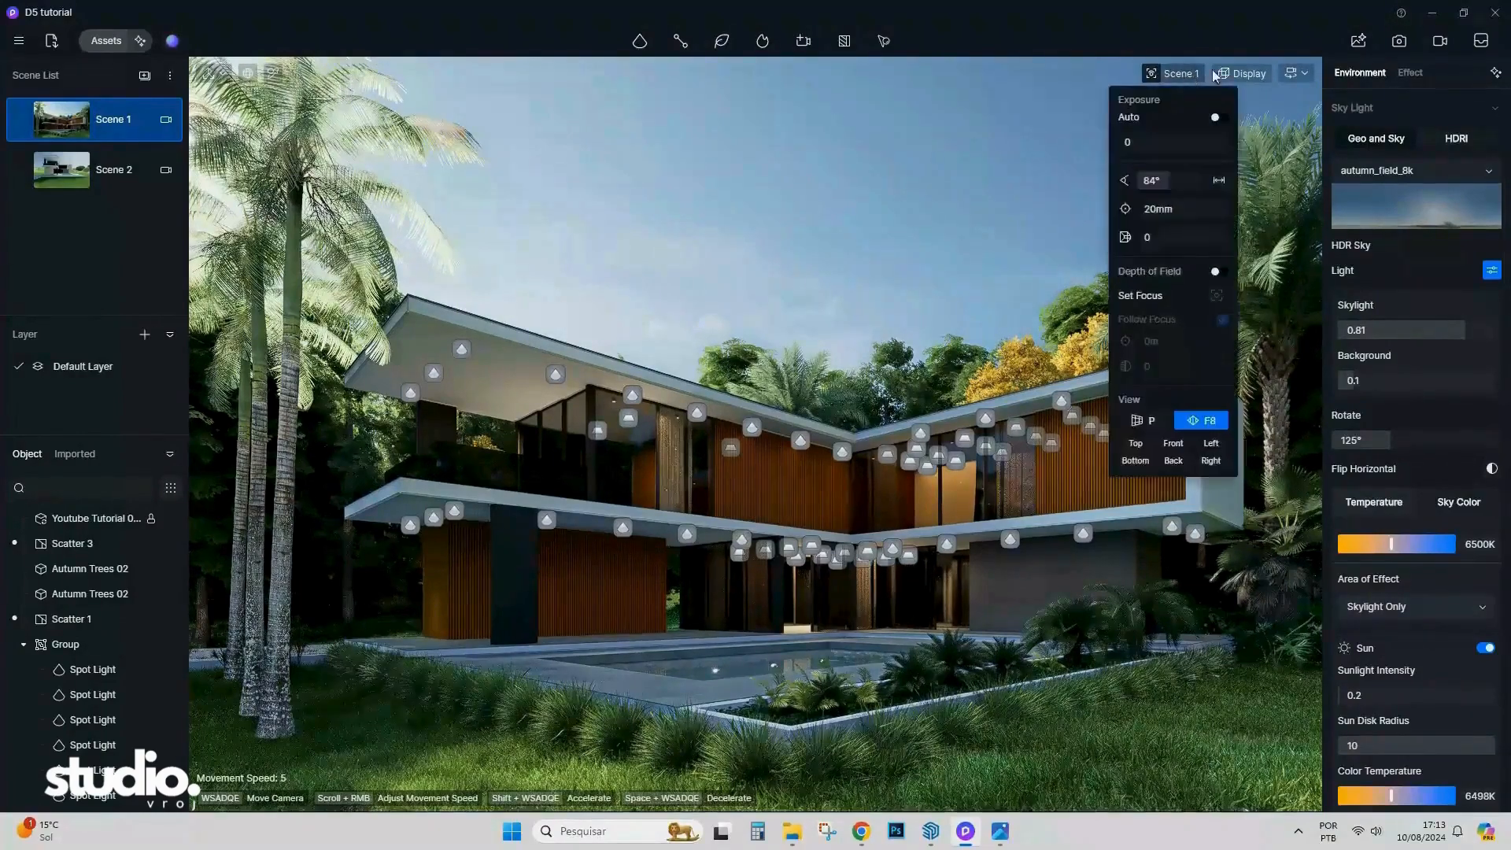
# Hide the light icons in the viewport and save the project.
pyautogui.moveTo(1222, 73)
pyautogui.click(1192, 126)
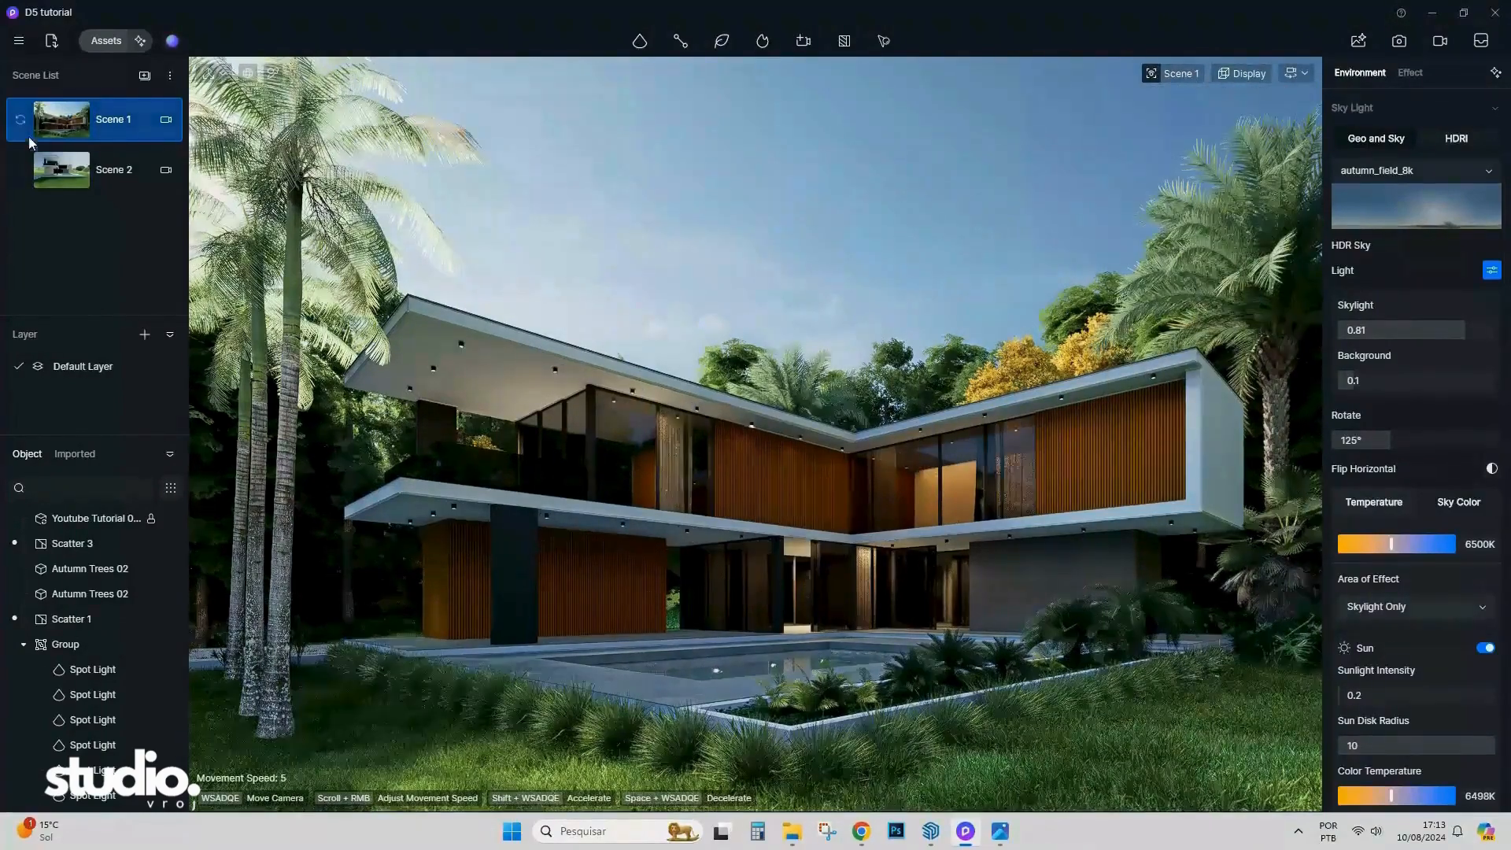
pyautogui.hotkey('ctrl', 's')
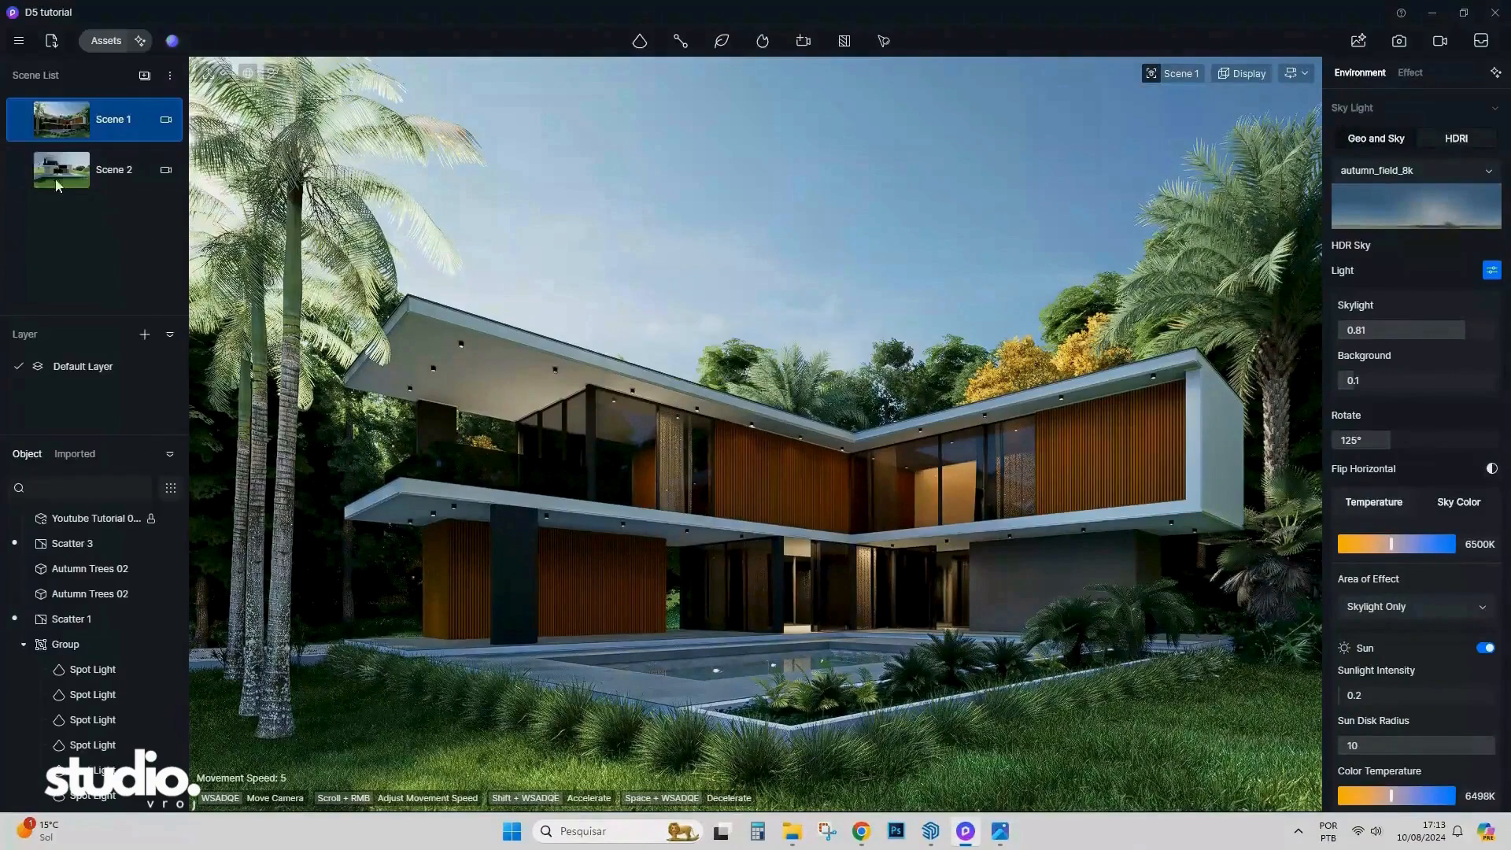
# Download Arlene swimming 01 and Arlene swimming 02 from the Sports and Fitness character models in the asset library.
pyautogui.click(115, 40)
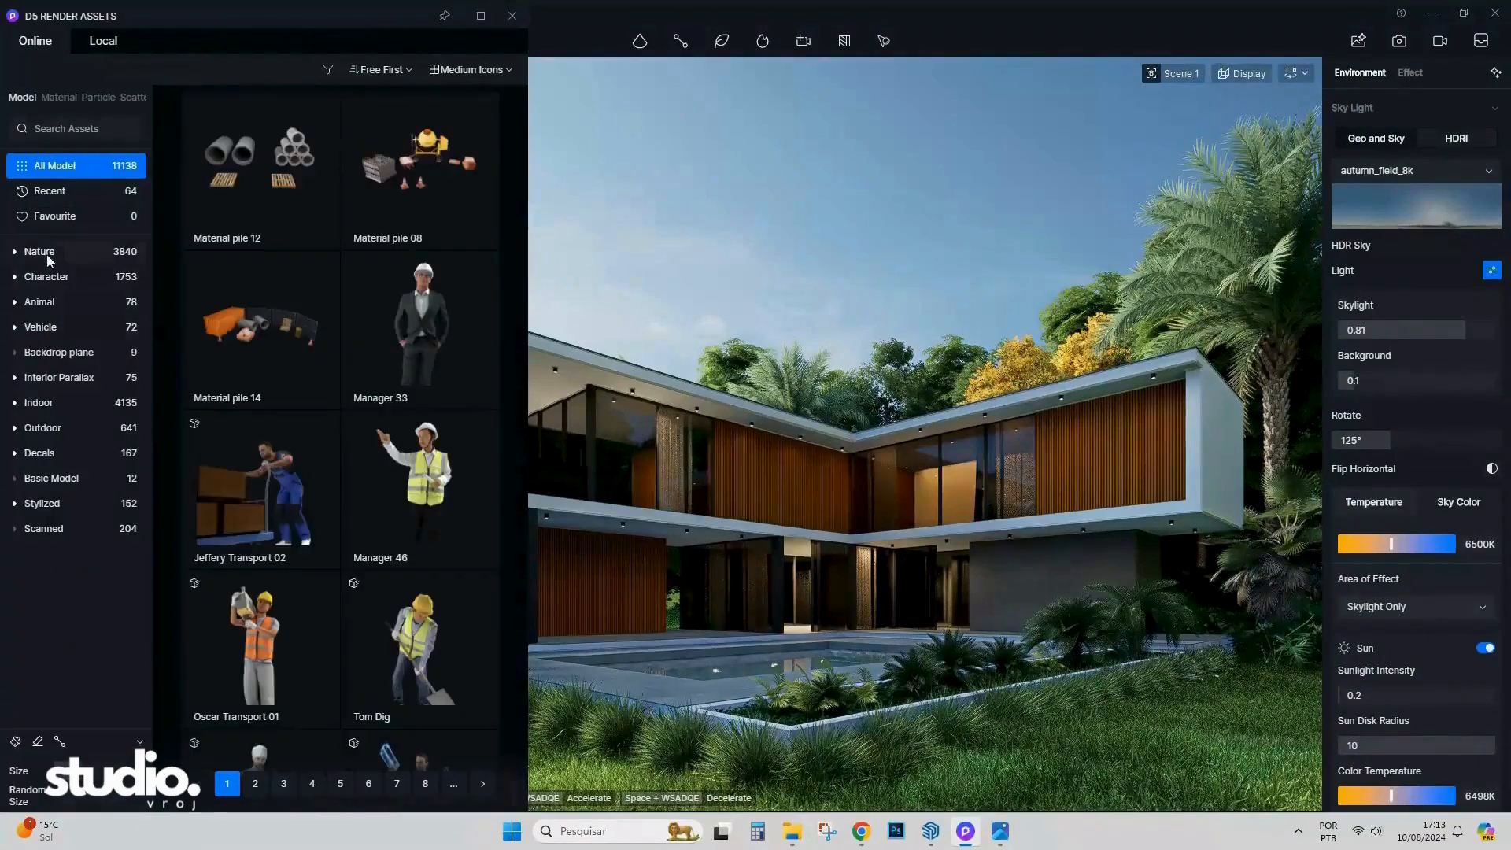
pyautogui.click(46, 276)
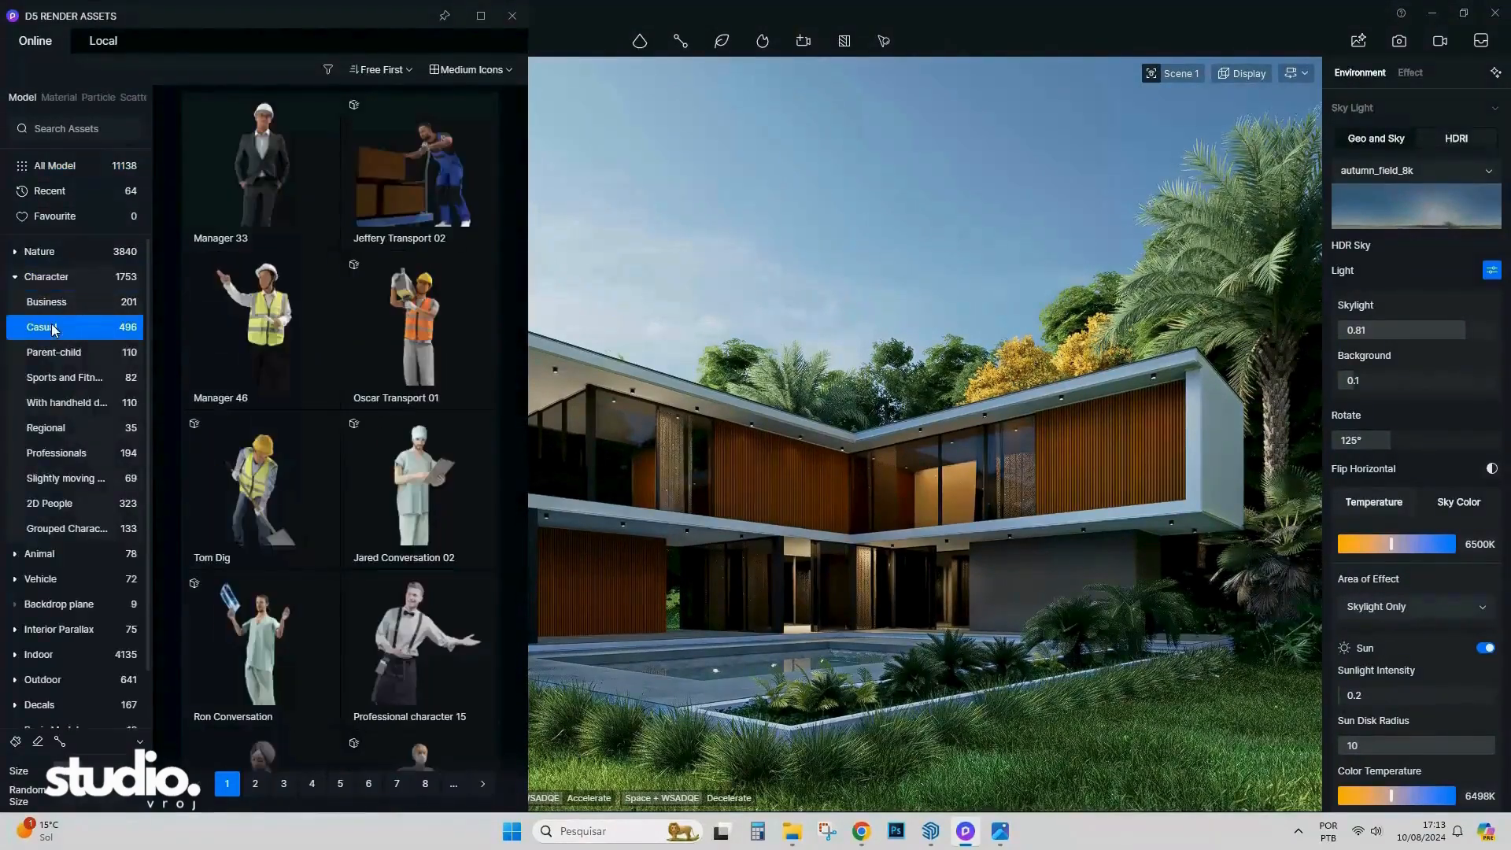
pyautogui.click(69, 380)
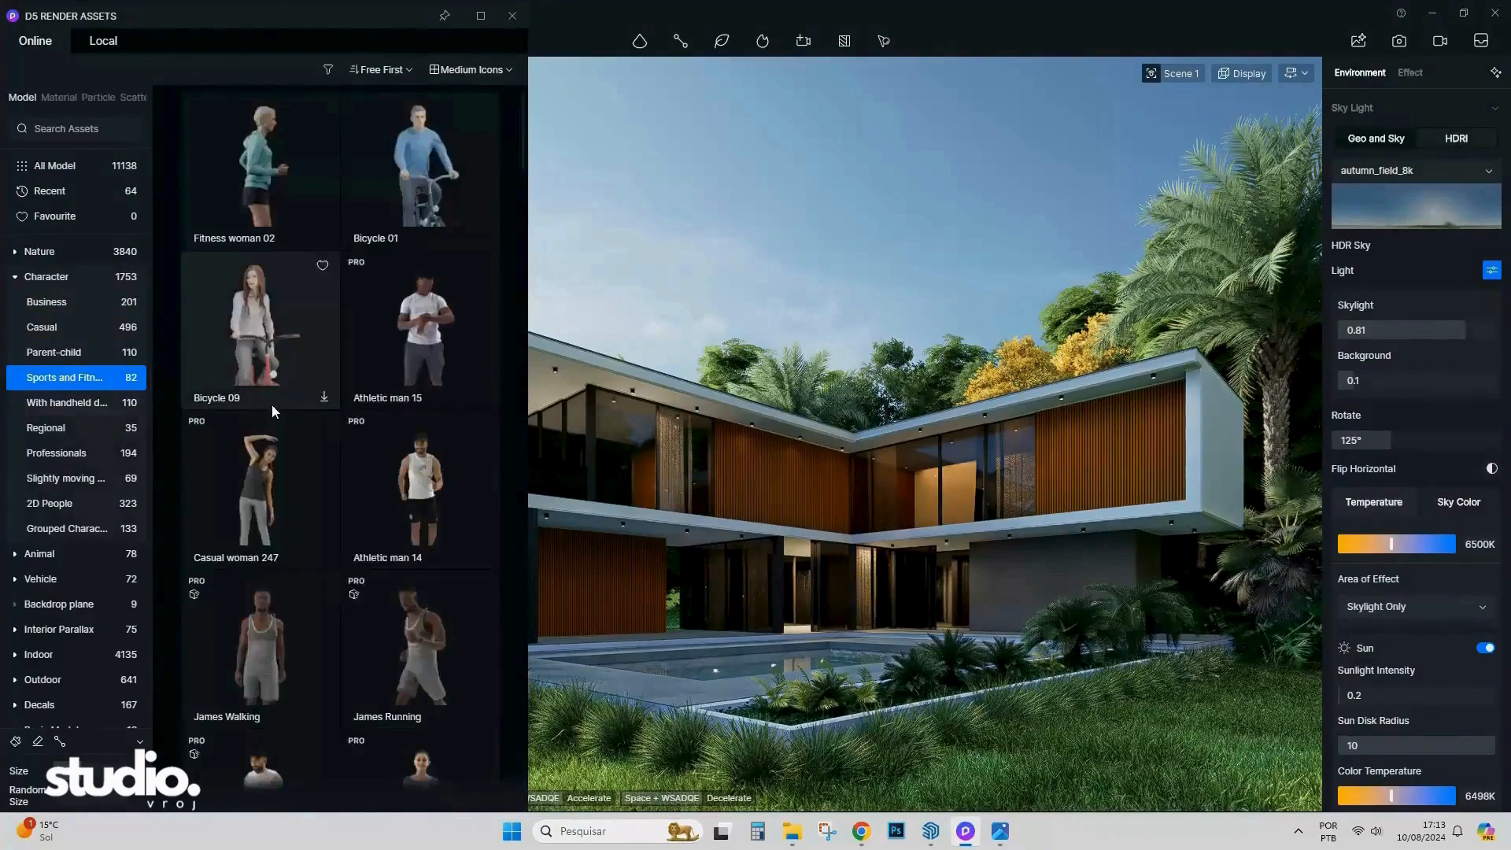
pyautogui.scroll(-5, 272, 404)
pyautogui.click(427, 467)
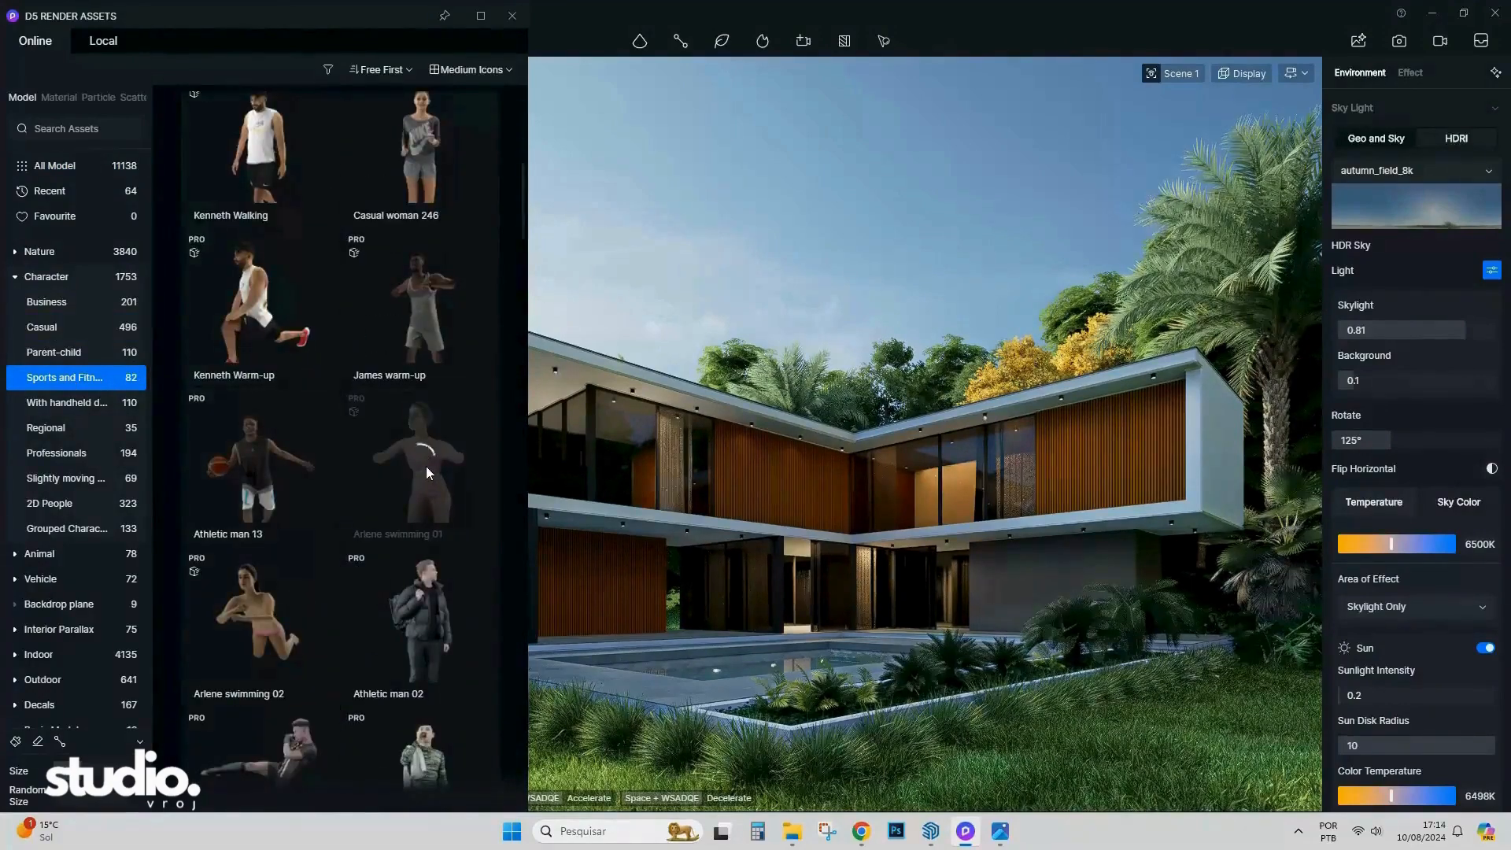
pyautogui.click(305, 583)
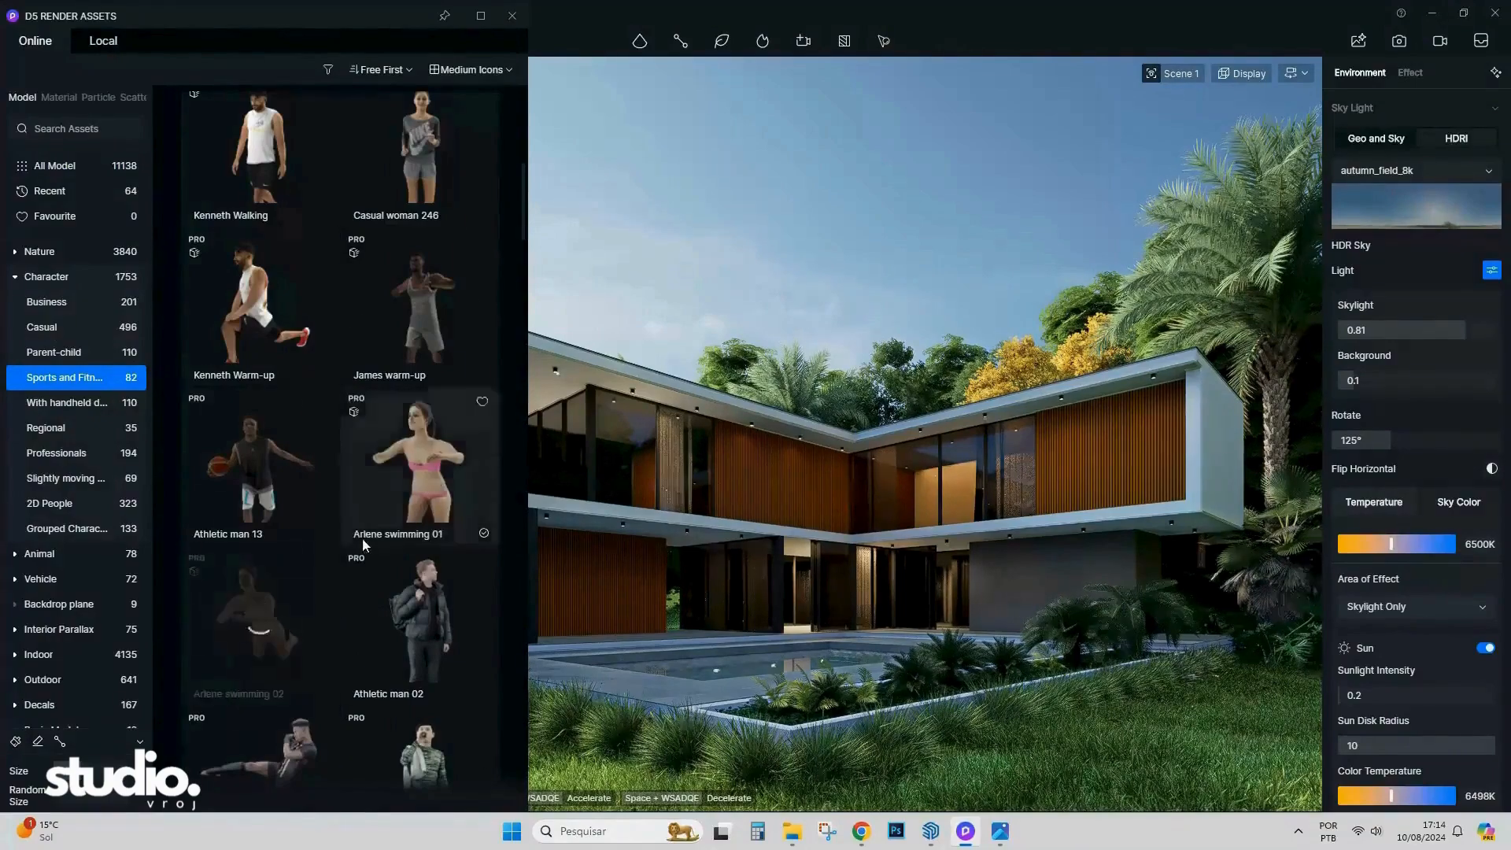
pyautogui.scroll(-3, 365, 540)
pyautogui.scroll(3, 365, 539)
# Place Arlene swimming 01 at the pool.
pyautogui.click(428, 480)
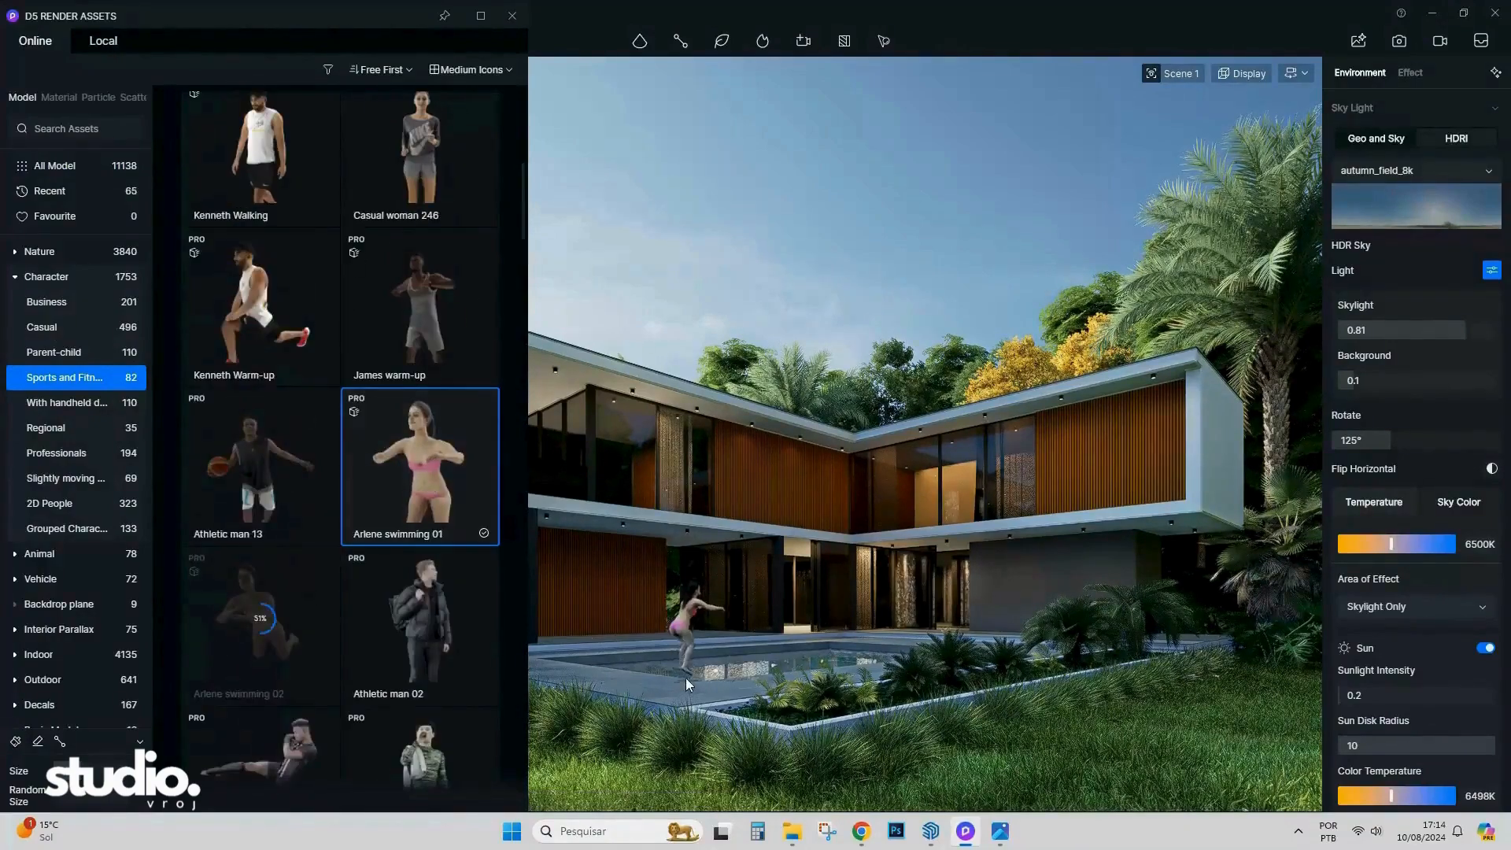
pyautogui.scroll(5, 688, 705)
pyautogui.scroll(10, 688, 705)
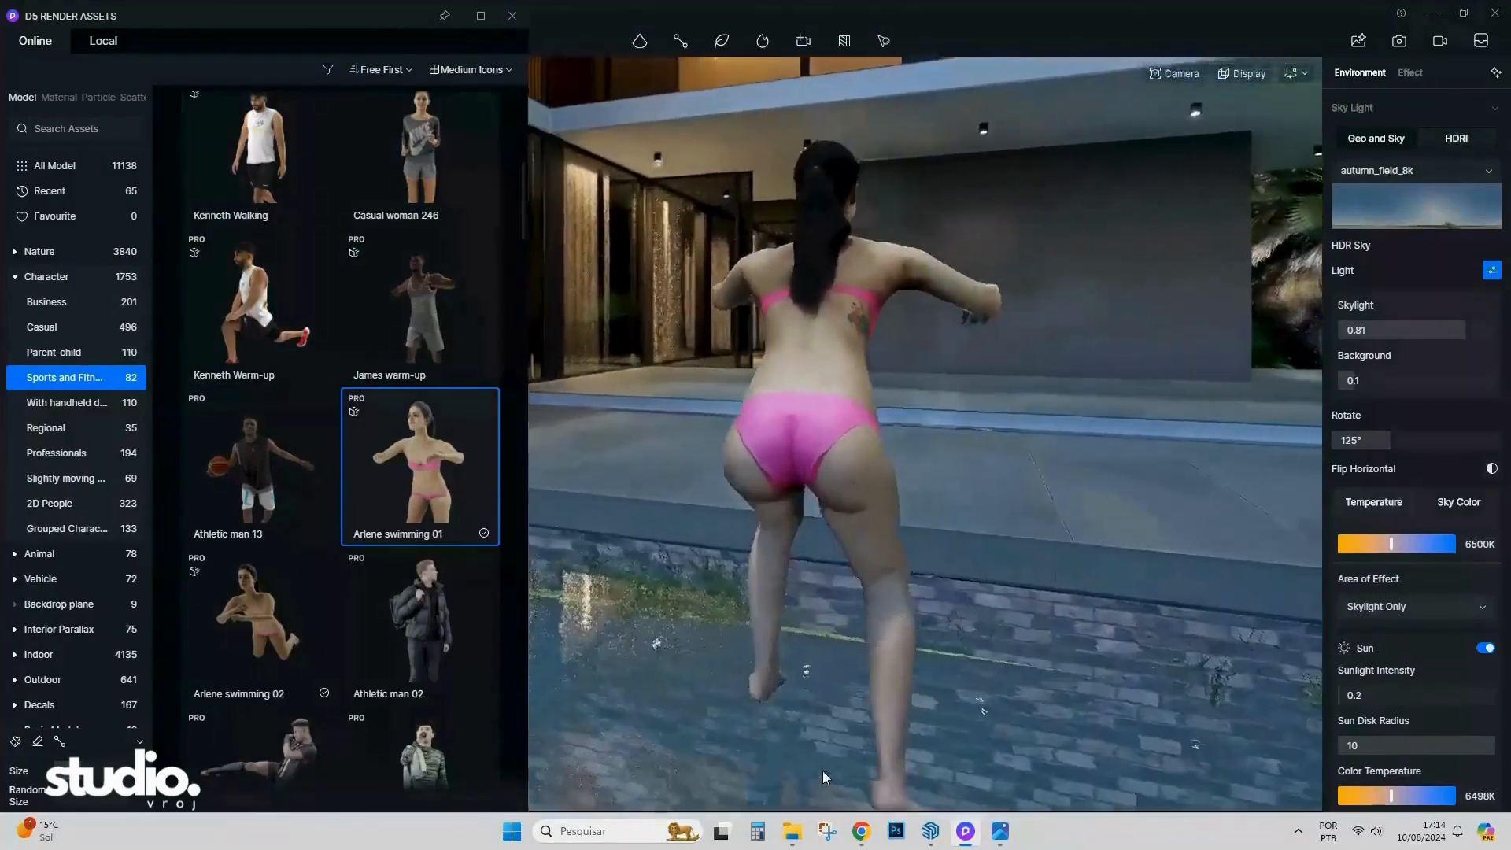
pyautogui.click(823, 778)
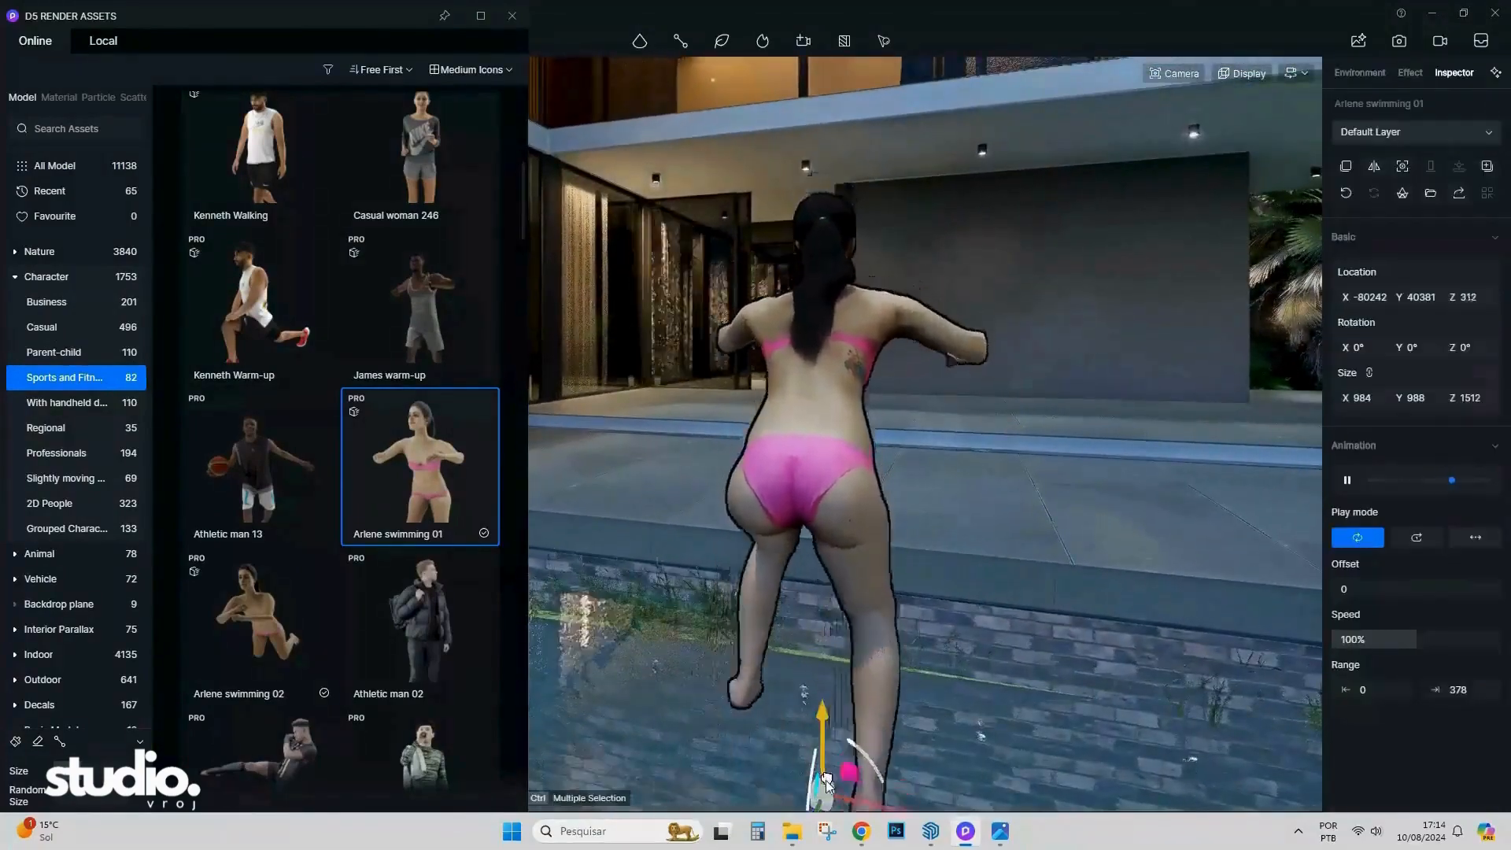
# Lower the swimmer to Z -723 and rotate her to 152° about Z.
pyautogui.scroll(-5, 846, 426)
pyautogui.moveTo(785, 637); pyautogui.dragTo(310, 529)
pyautogui.moveTo(716, 587); pyautogui.dragTo(560, 584, button='right')
pyautogui.scroll(-5, 754, 518)
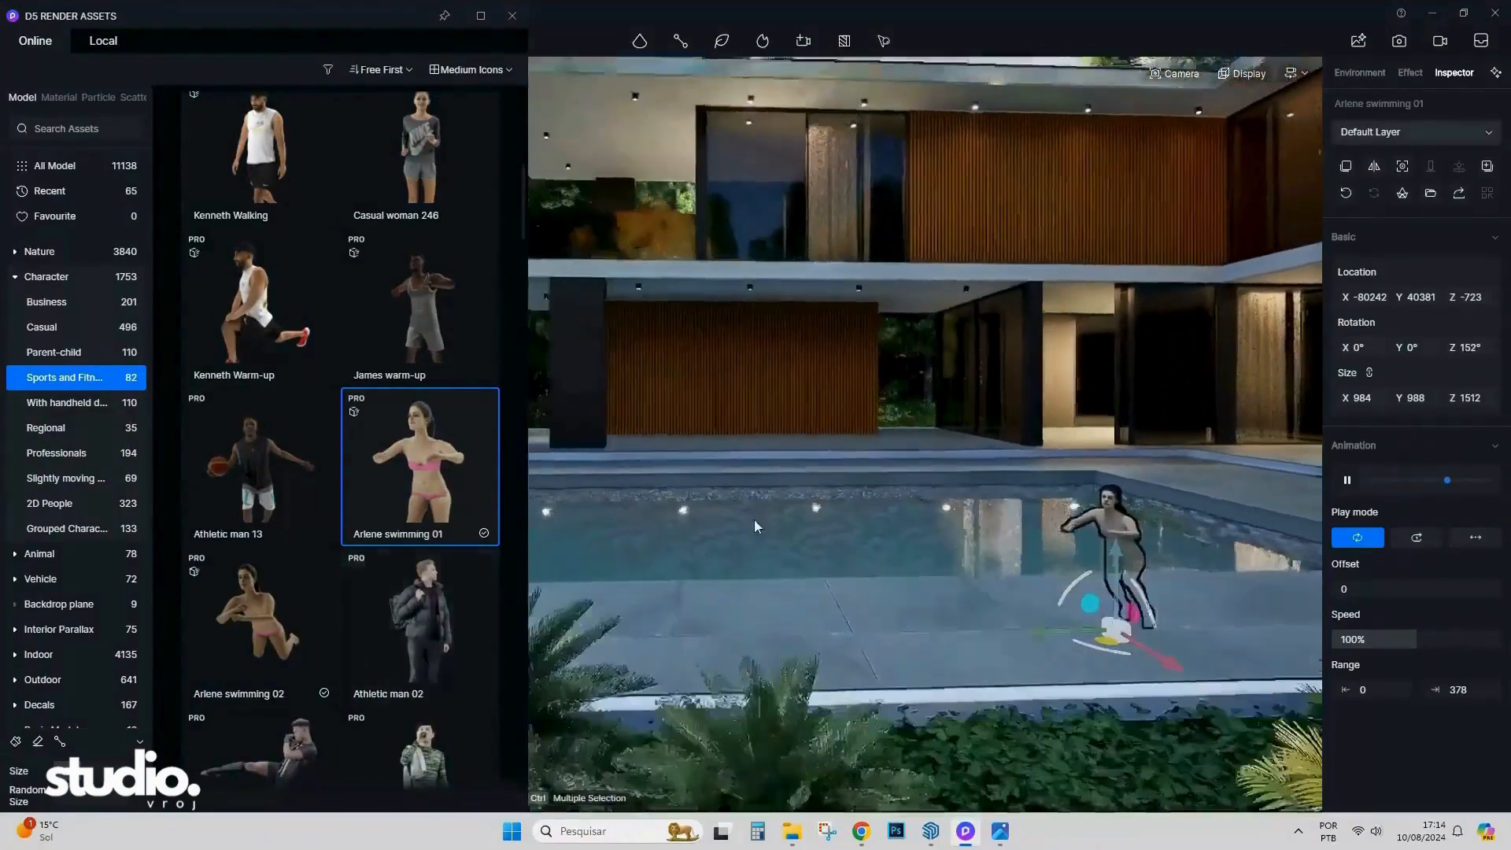
# Move the swimmer along the poolside to Y 33337 and raise her to Z -404.
pyautogui.moveTo(1067, 608); pyautogui.dragTo(747, 534)
pyautogui.moveTo(747, 535); pyautogui.dragTo(799, 555, button='middle')
pyautogui.scroll(5, 799, 555)
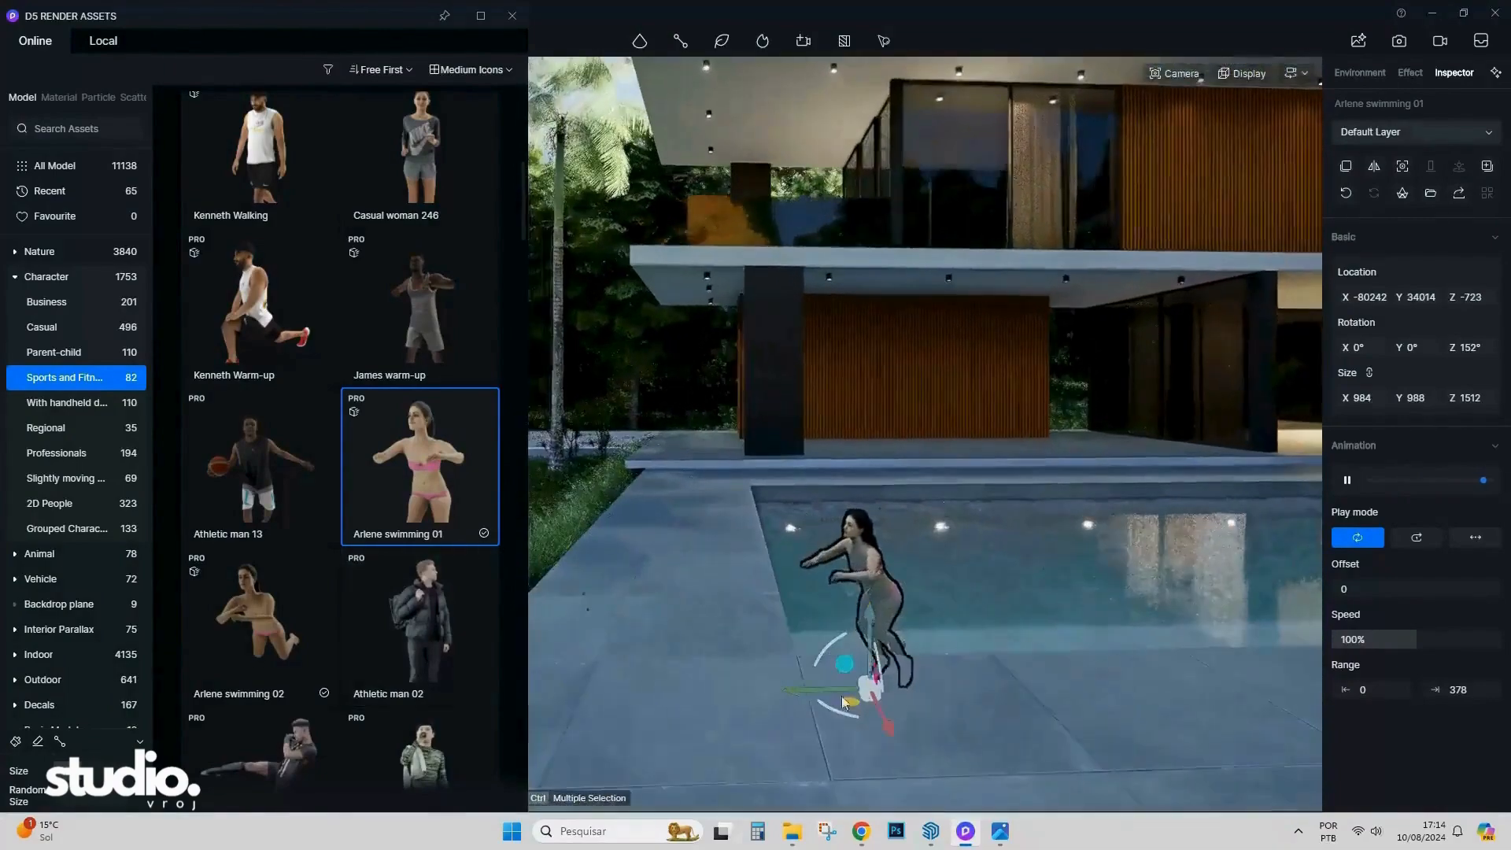
pyautogui.moveTo(864, 695); pyautogui.dragTo(817, 617)
# Pause the swimmer's animation, then rotate her to 138° about Z and shift her to X -80318, Y 33278, Z -417.
pyautogui.scroll(4, 792, 669)
pyautogui.moveTo(682, 659); pyautogui.dragTo(829, 643, button='right')
pyautogui.scroll(-5, 829, 644)
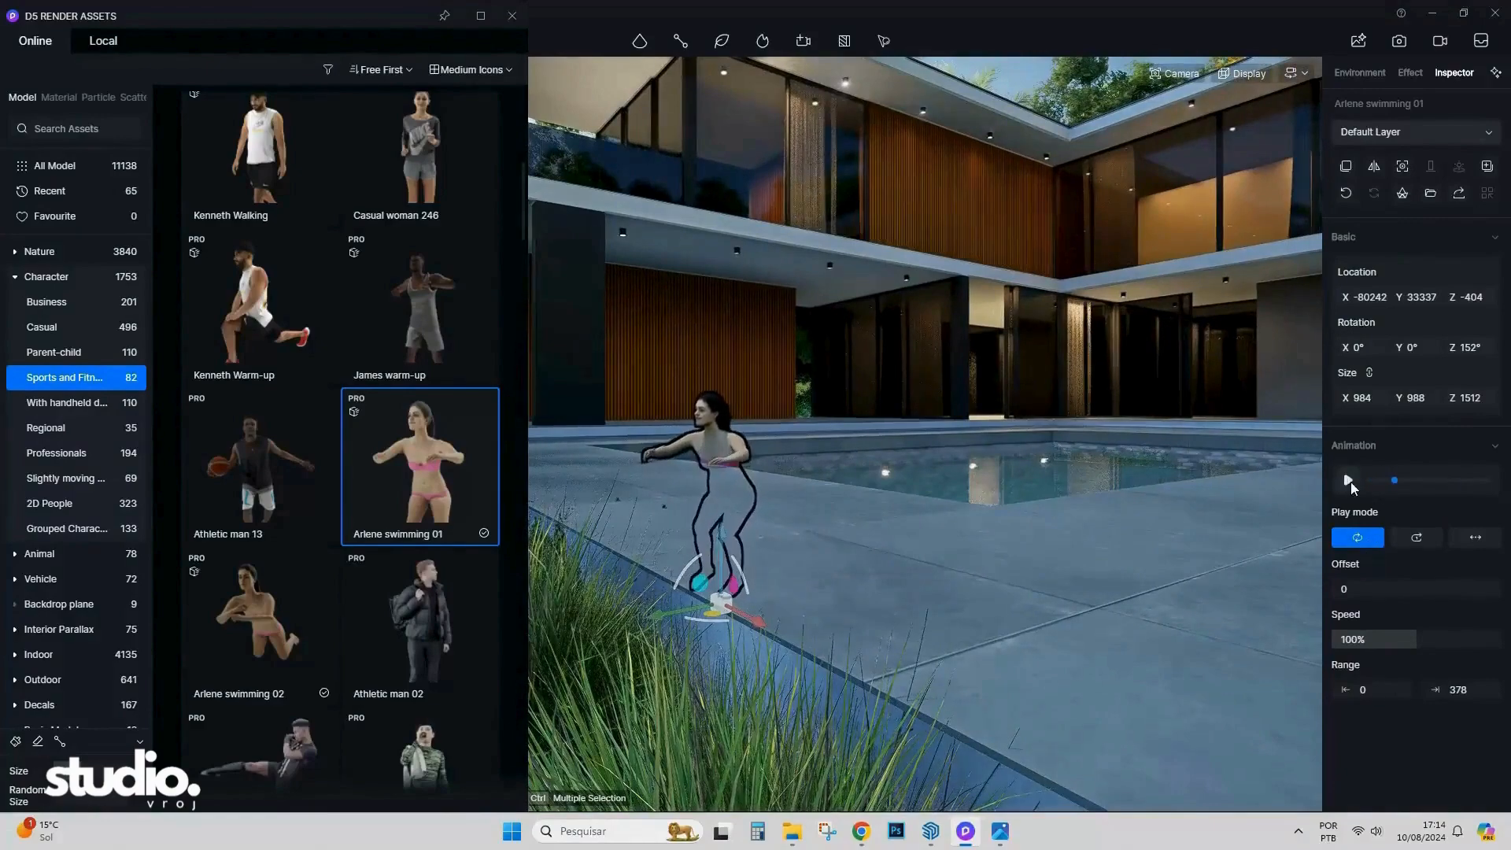
pyautogui.scroll(5, 831, 561)
pyautogui.moveTo(811, 709); pyautogui.dragTo(835, 809)
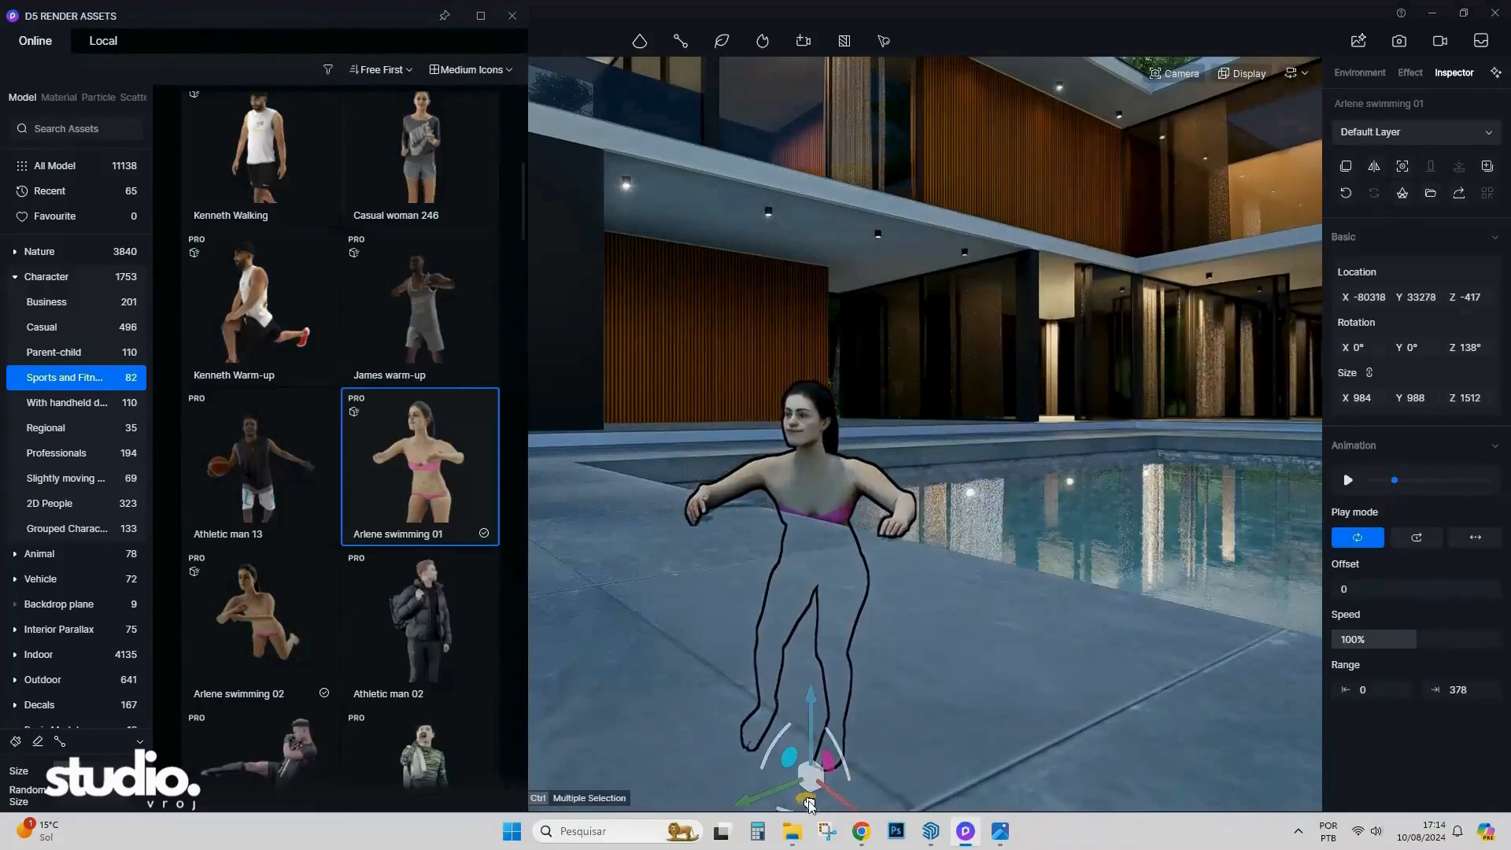
# Place the Sophia Standing and talking 03 character on the pool deck near the swimmer.
pyautogui.scroll(-15, 392, 455)
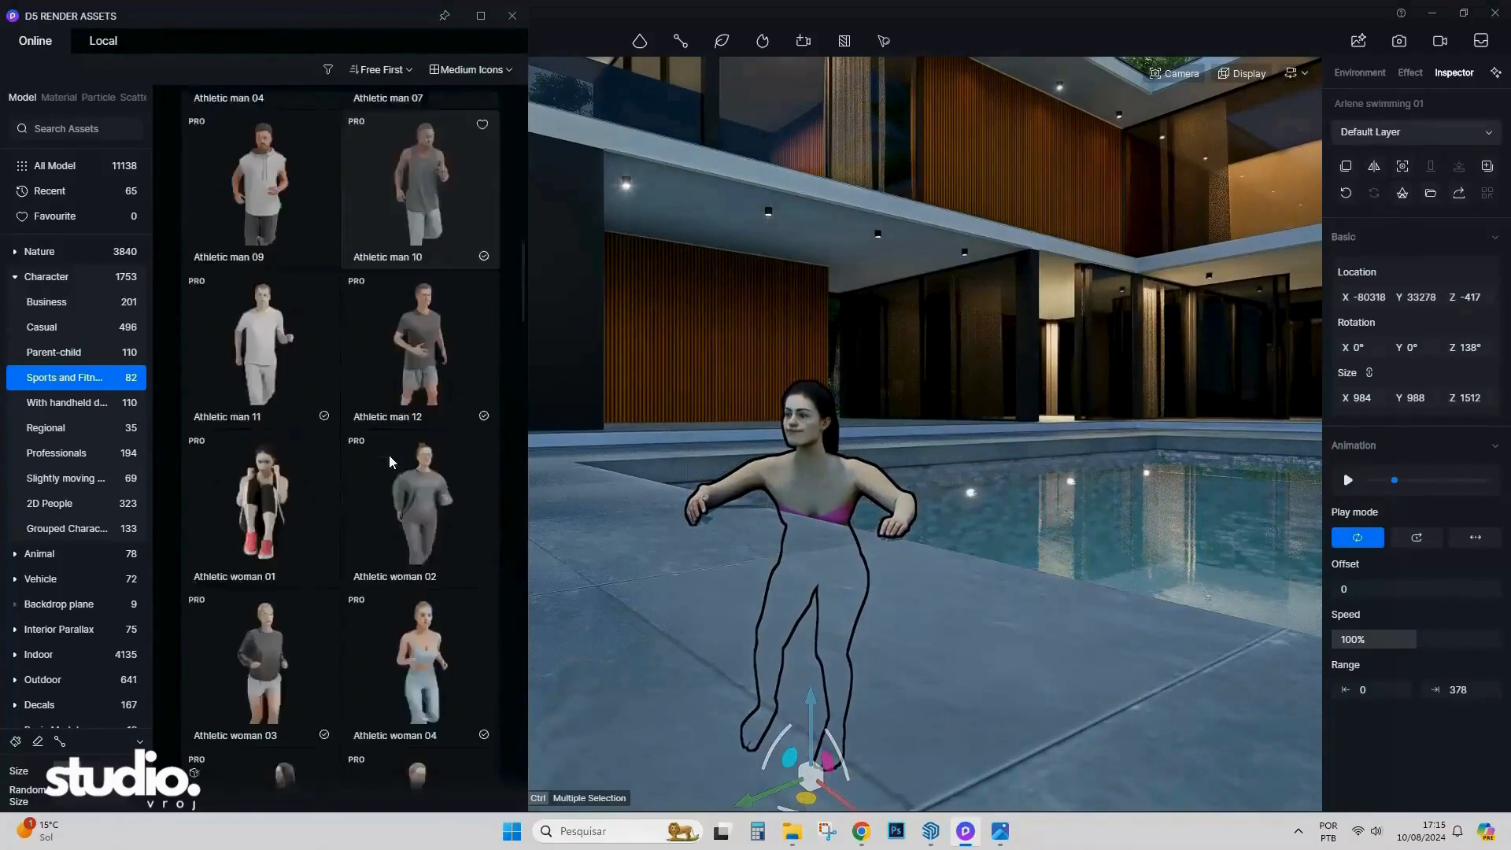
pyautogui.scroll(-12, 390, 461)
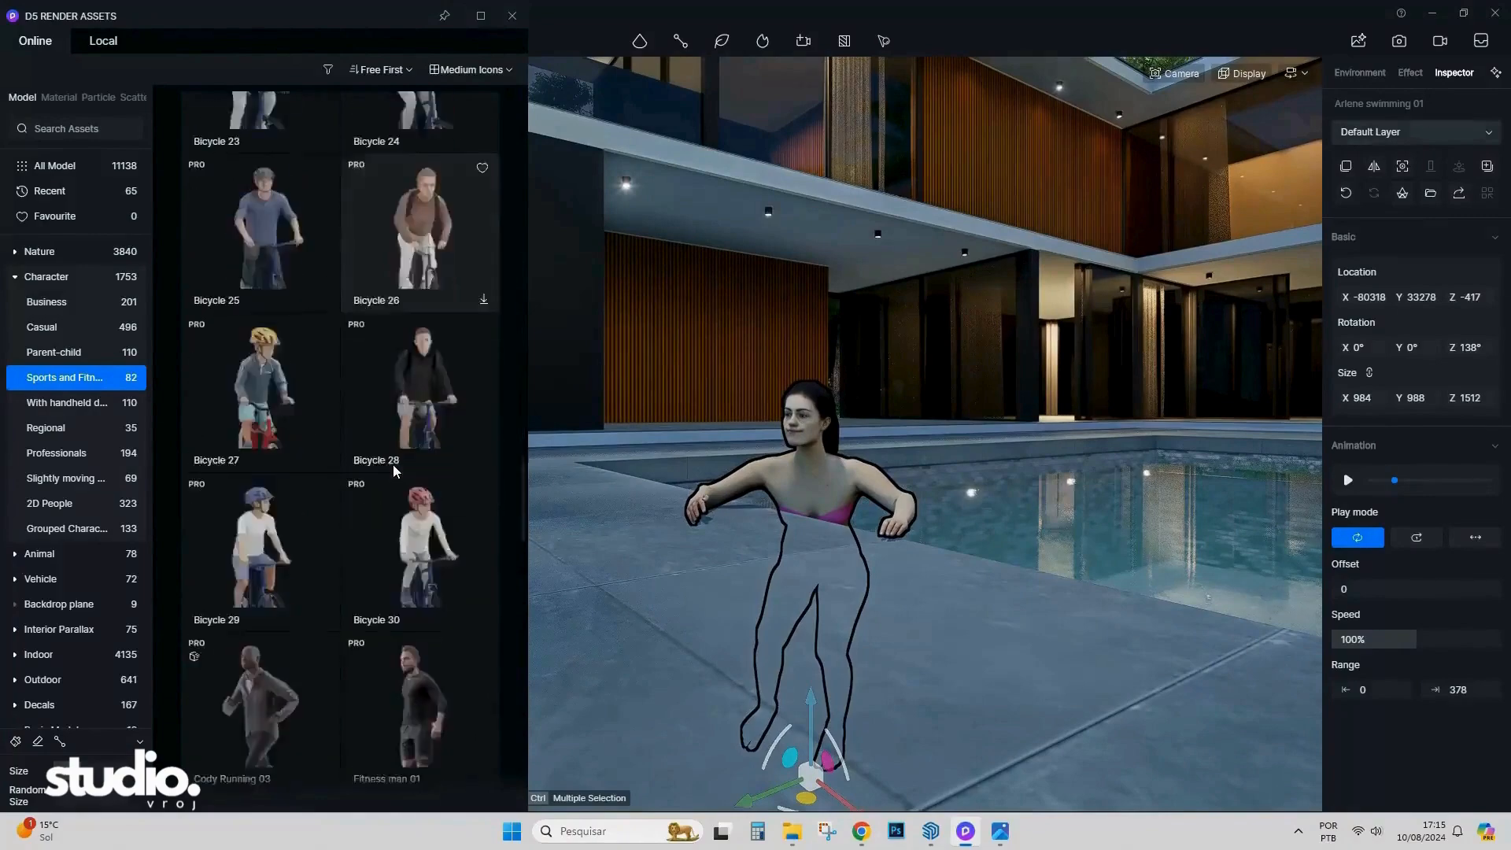
pyautogui.scroll(-3, 373, 439)
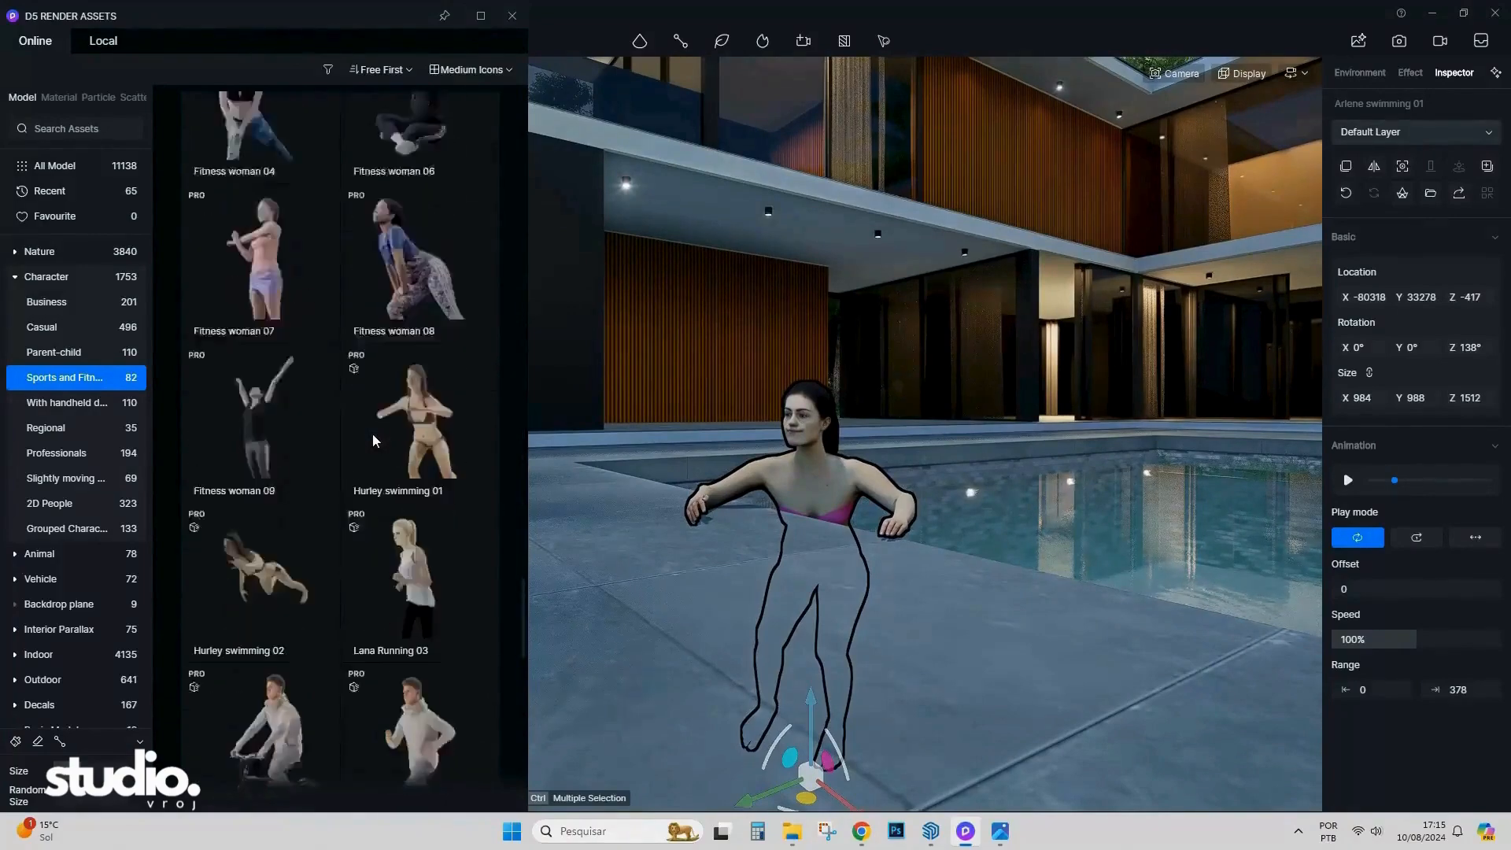
pyautogui.scroll(-10, 373, 438)
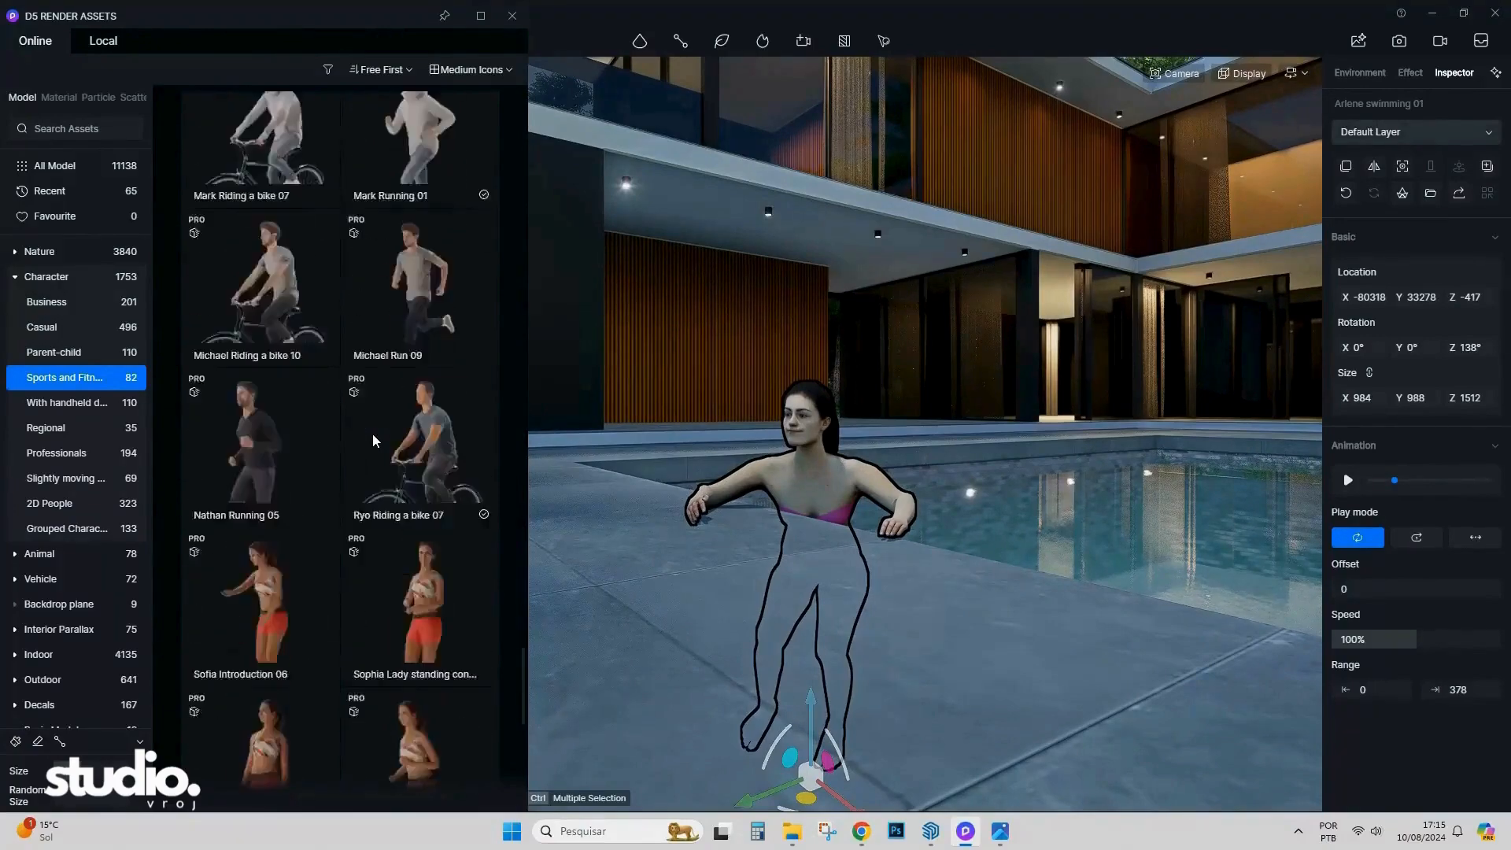
pyautogui.scroll(-7, 372, 433)
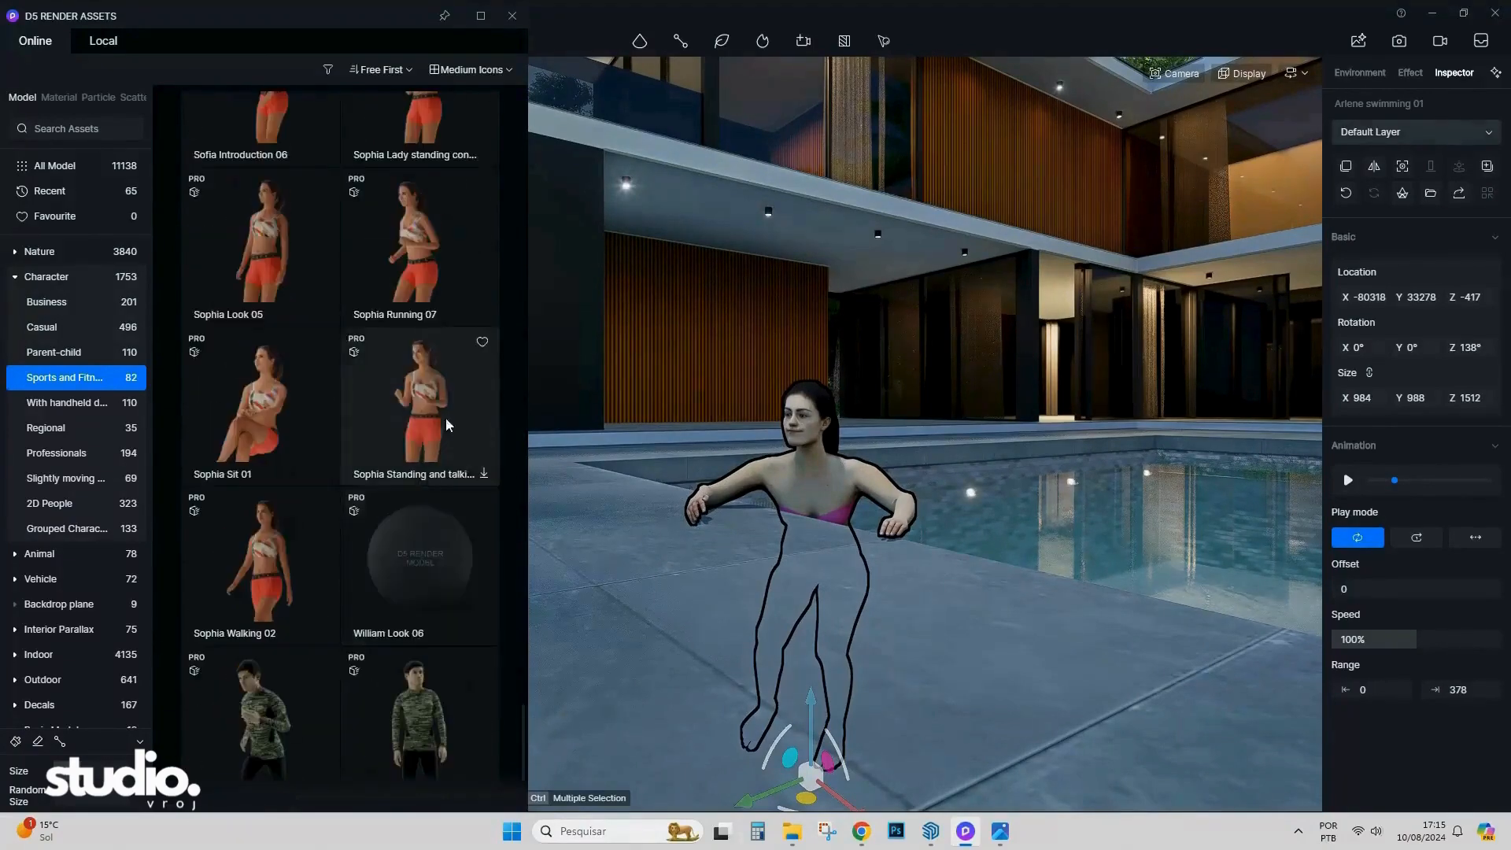
pyautogui.scroll(4, 276, 447)
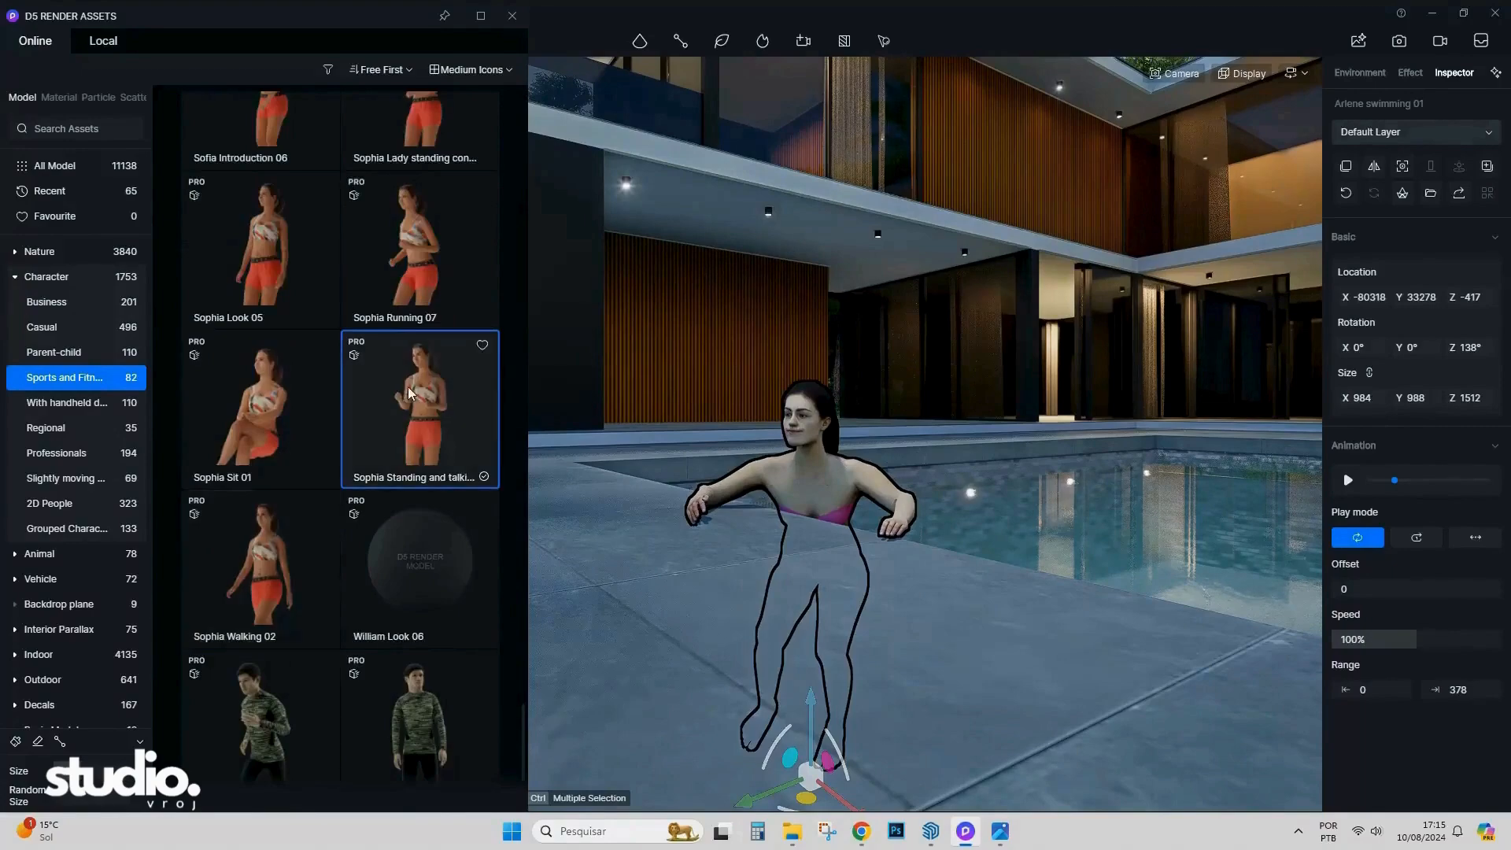
pyautogui.click(408, 386)
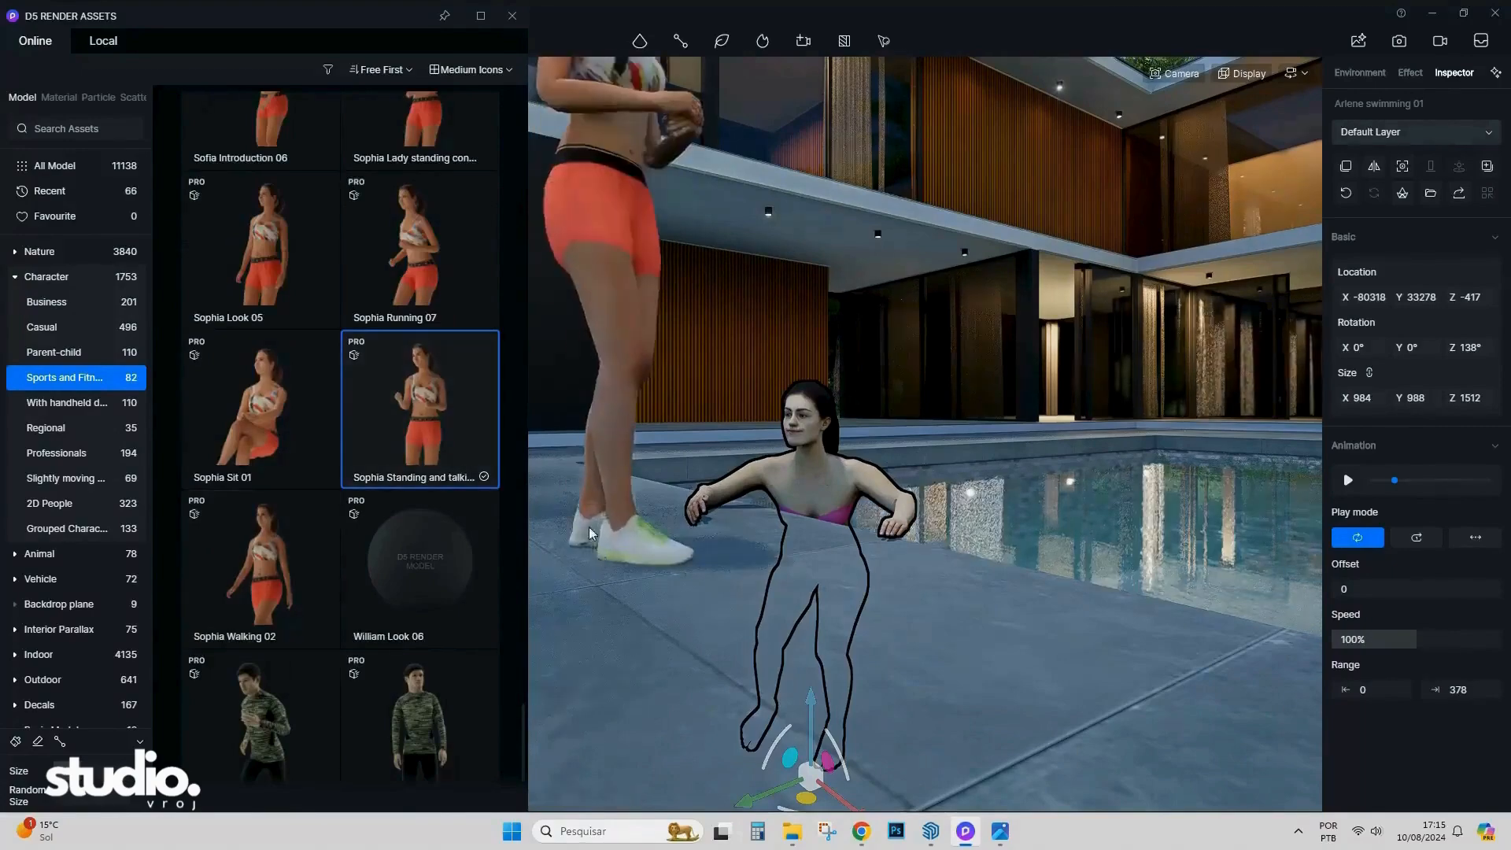
pyautogui.press('a')
pyautogui.click(794, 508)
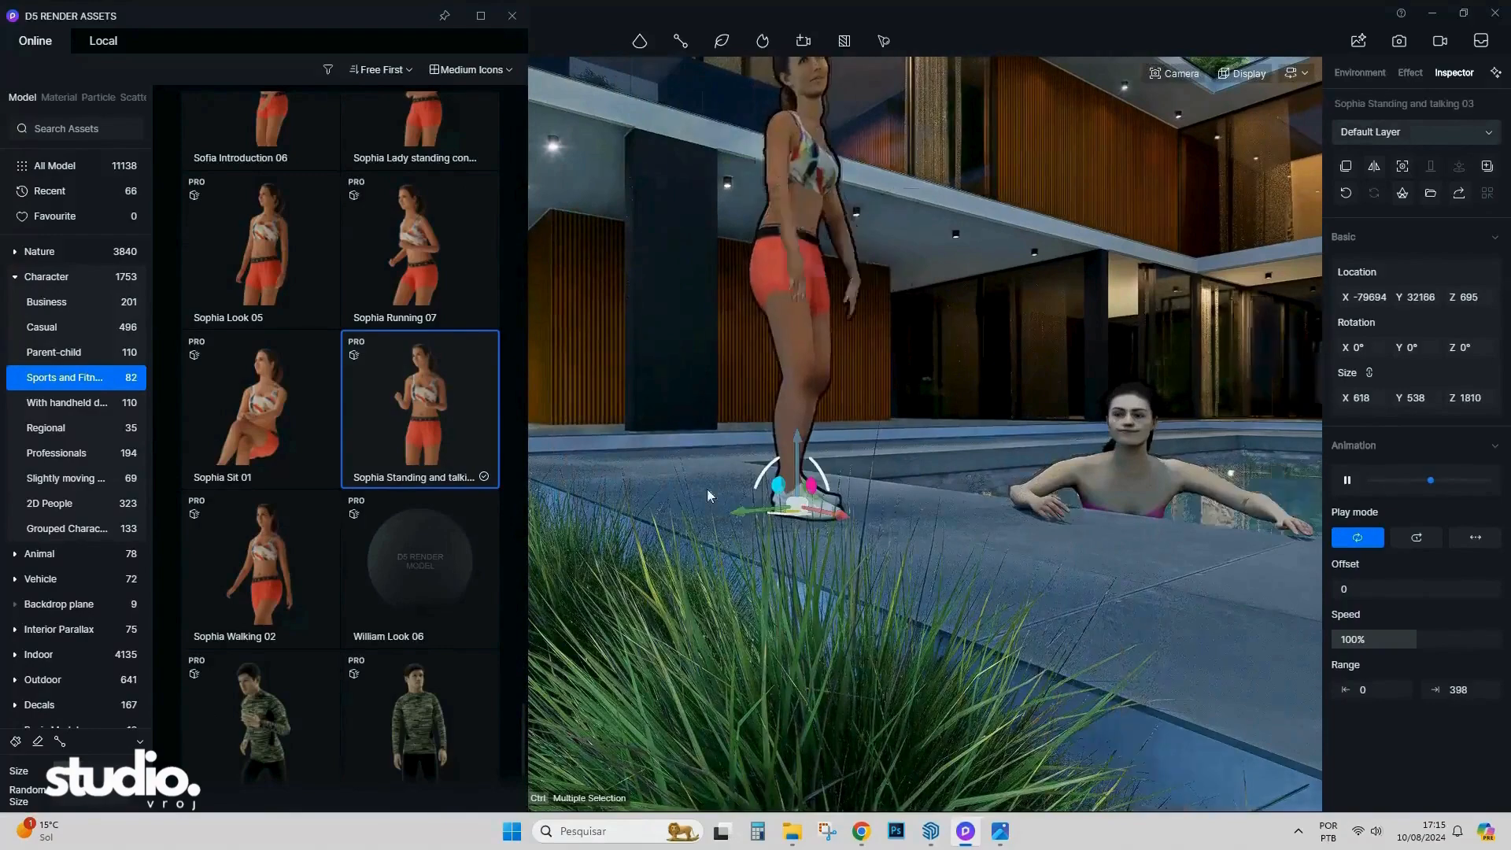
# Show the Outdoor Furniture models in the asset library.
pyautogui.scroll(-3, 367, 548)
pyautogui.scroll(2, 346, 488)
pyautogui.click(47, 327)
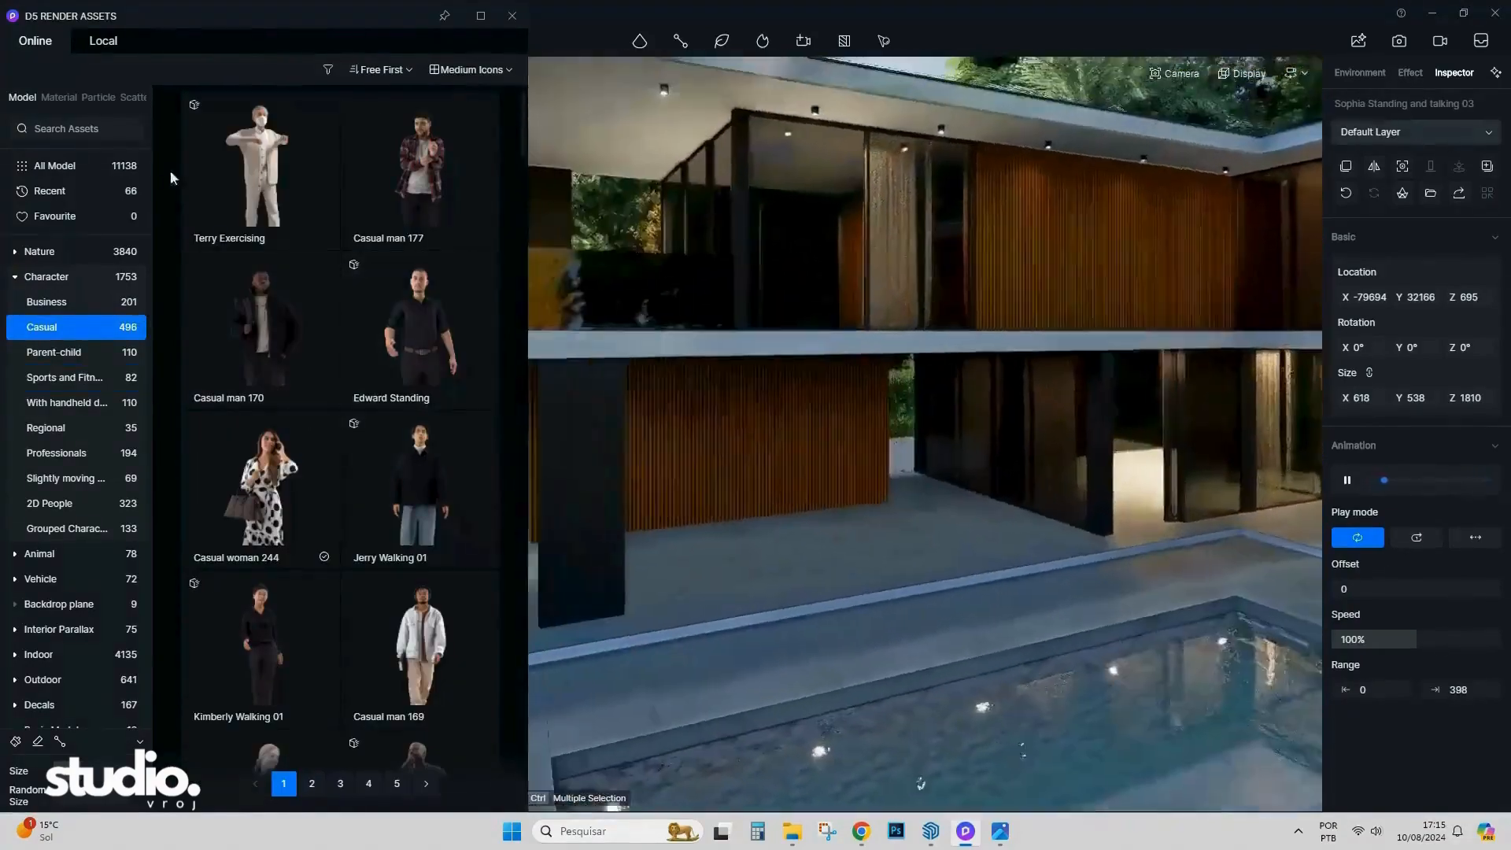
pyautogui.click(14, 276)
pyautogui.click(16, 428)
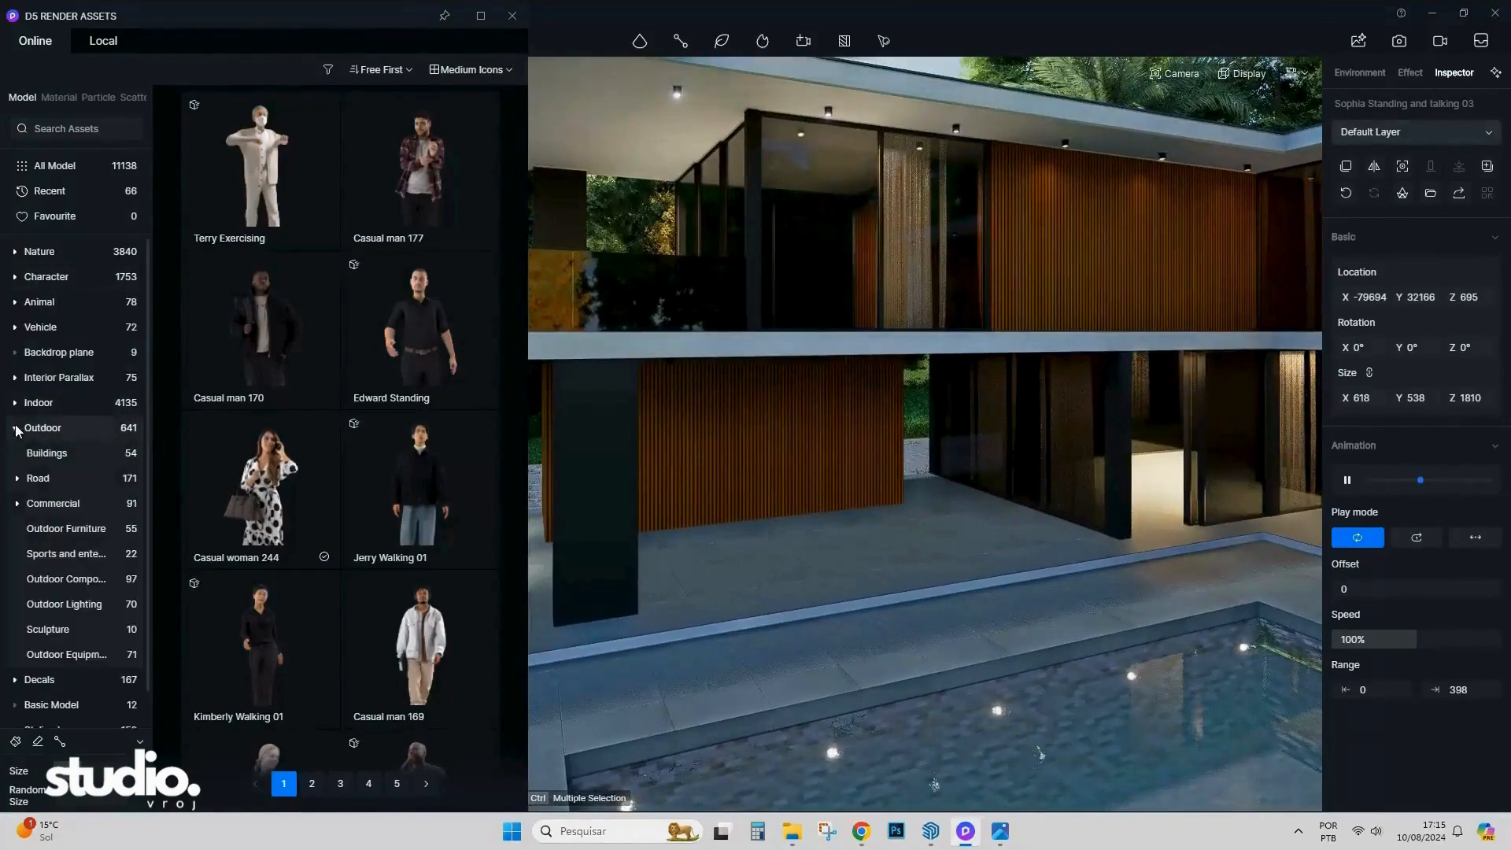
pyautogui.click(56, 528)
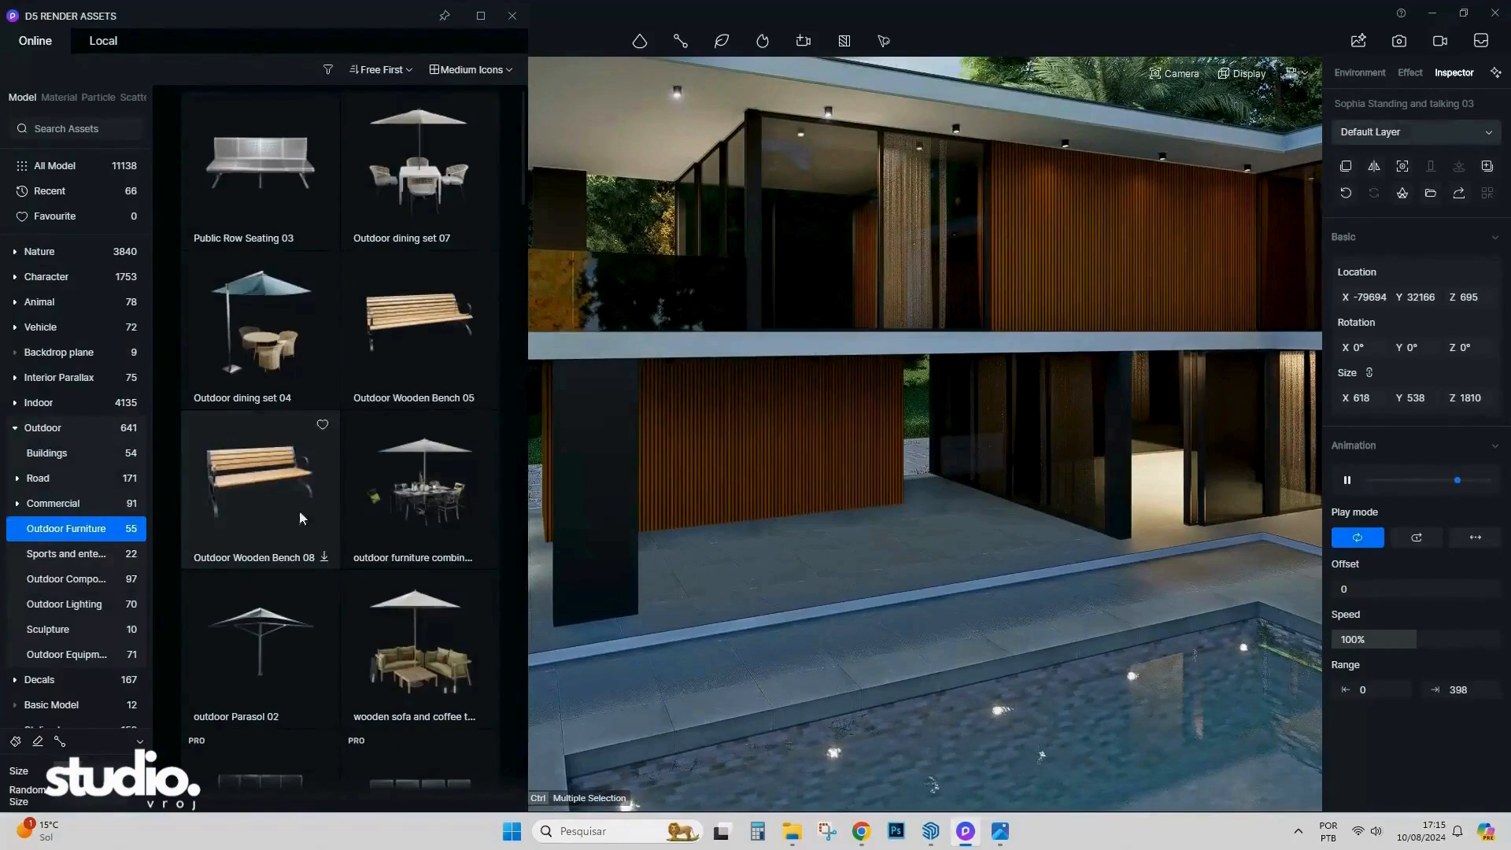
# Place Outdoor dining set 06 on the terrace at the far end of the pool, at about X -79722, Y 42628.
pyautogui.scroll(-10, 695, 479)
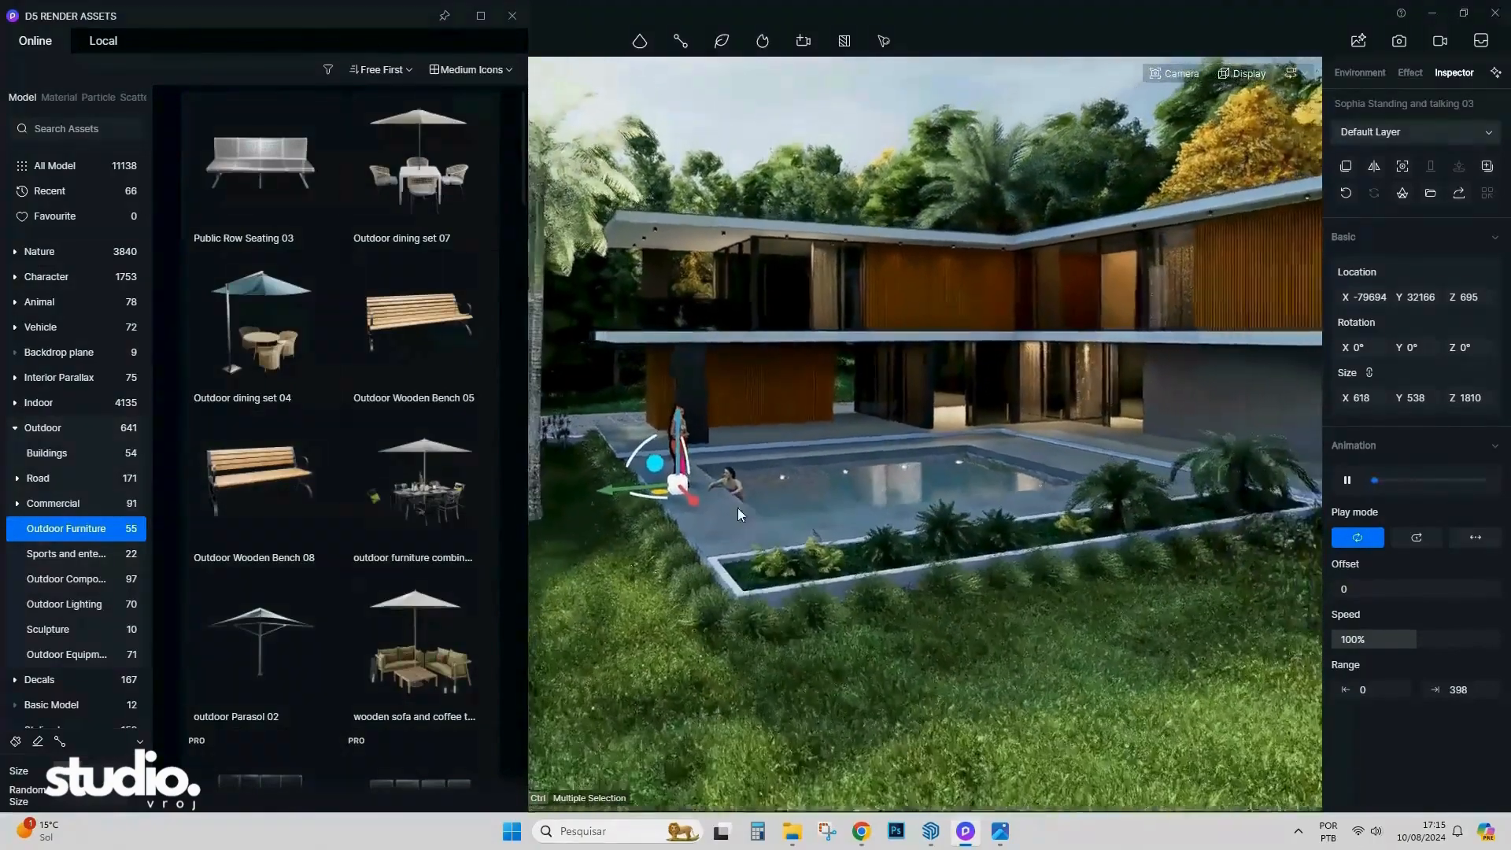
pyautogui.moveTo(799, 505)
pyautogui.mouseDown(button='right')
pyautogui.moveTo(861, 504)
pyautogui.moveTo(824, 501)
pyautogui.mouseUp(button='right')
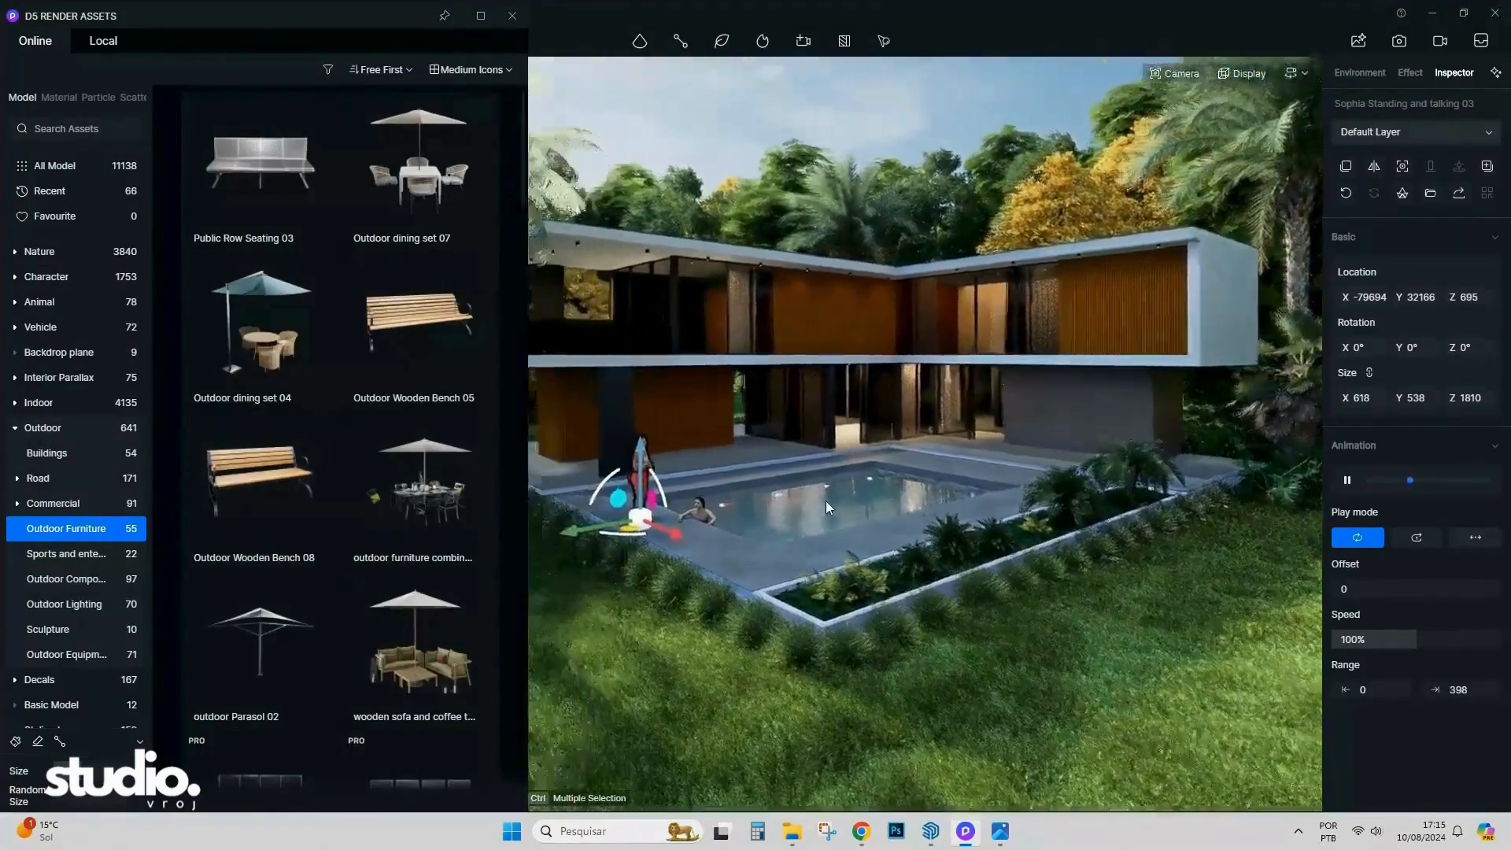
pyautogui.scroll(4, 824, 500)
pyautogui.scroll(-2, 469, 603)
pyautogui.press('s')
pyautogui.press('a')
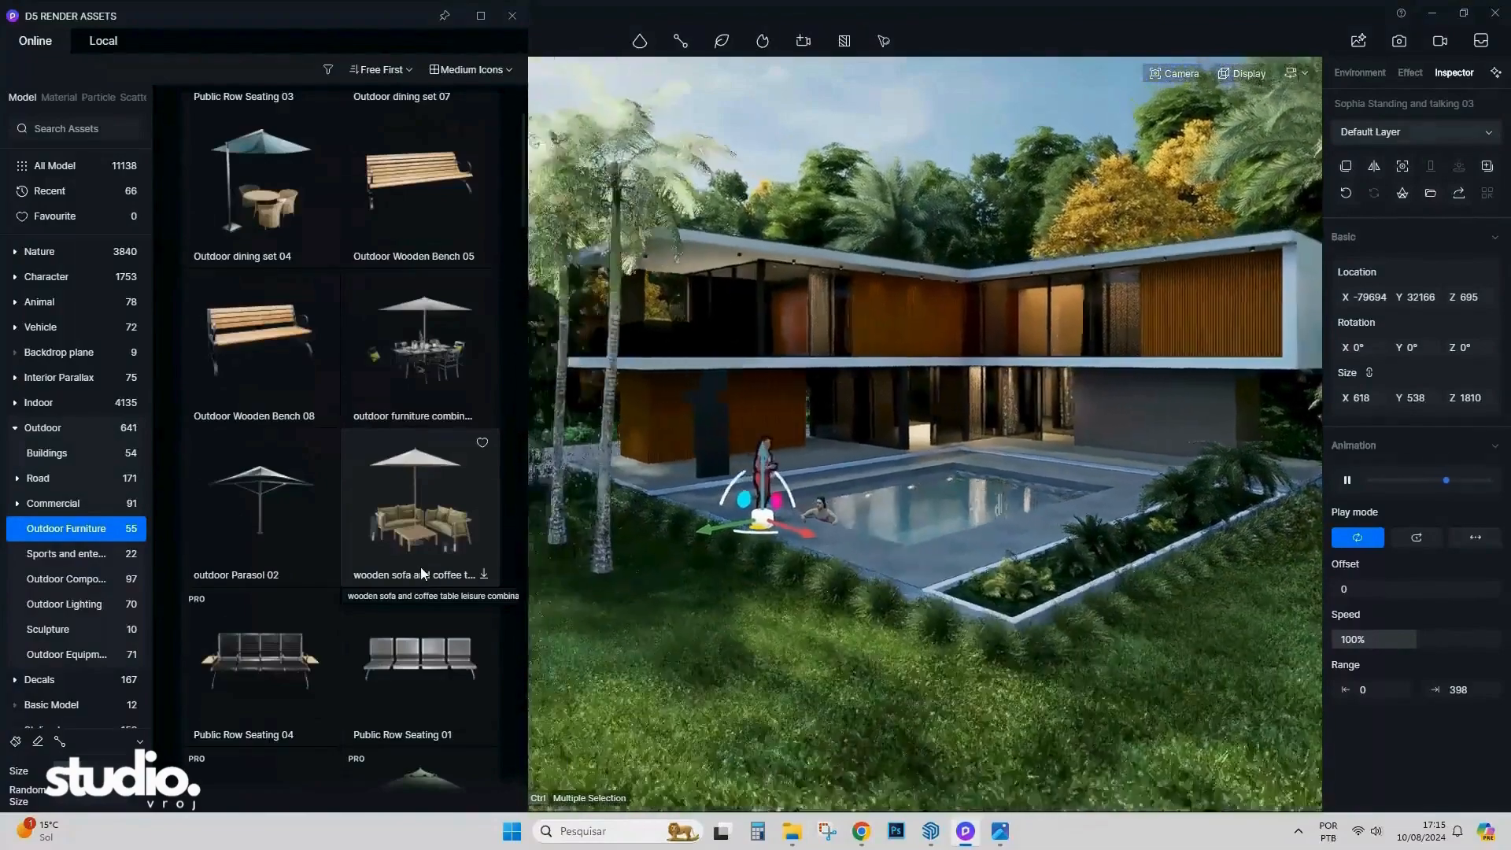
pyautogui.press('w')
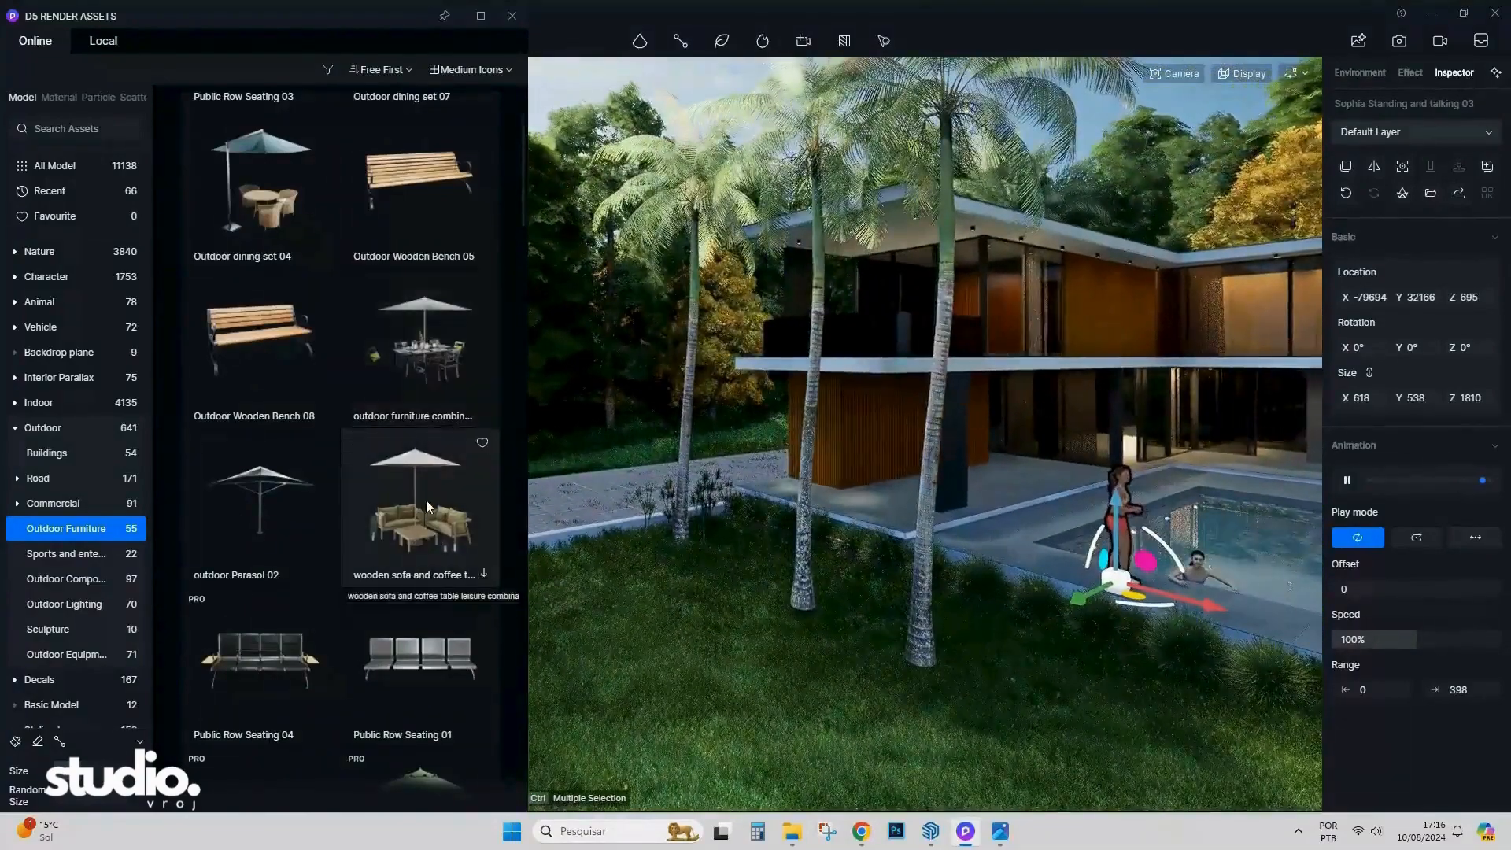
pyautogui.scroll(-5, 427, 469)
pyautogui.scroll(-7, 428, 488)
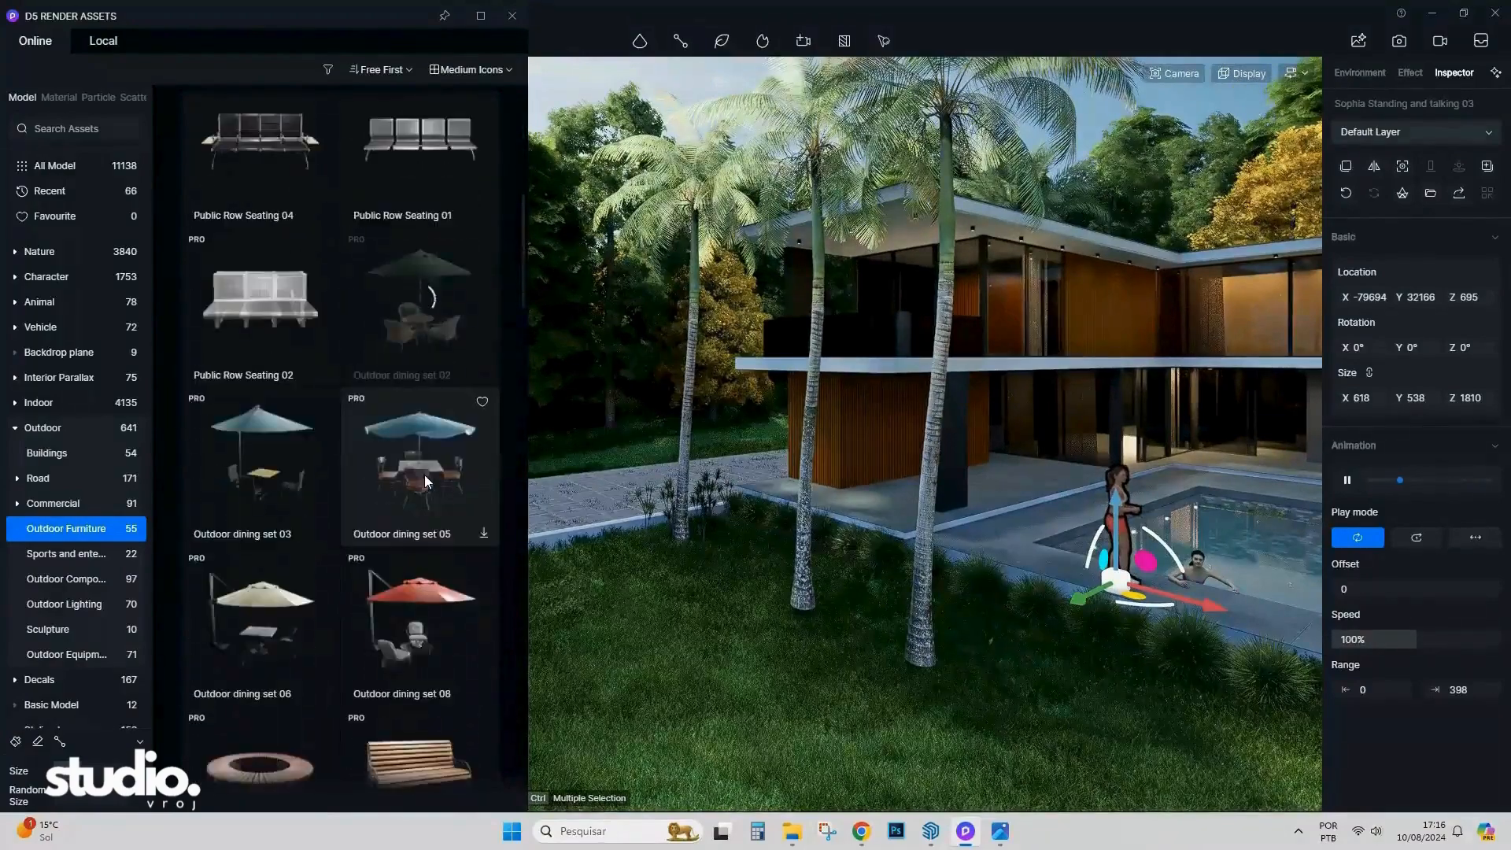
pyautogui.scroll(-2, 445, 427)
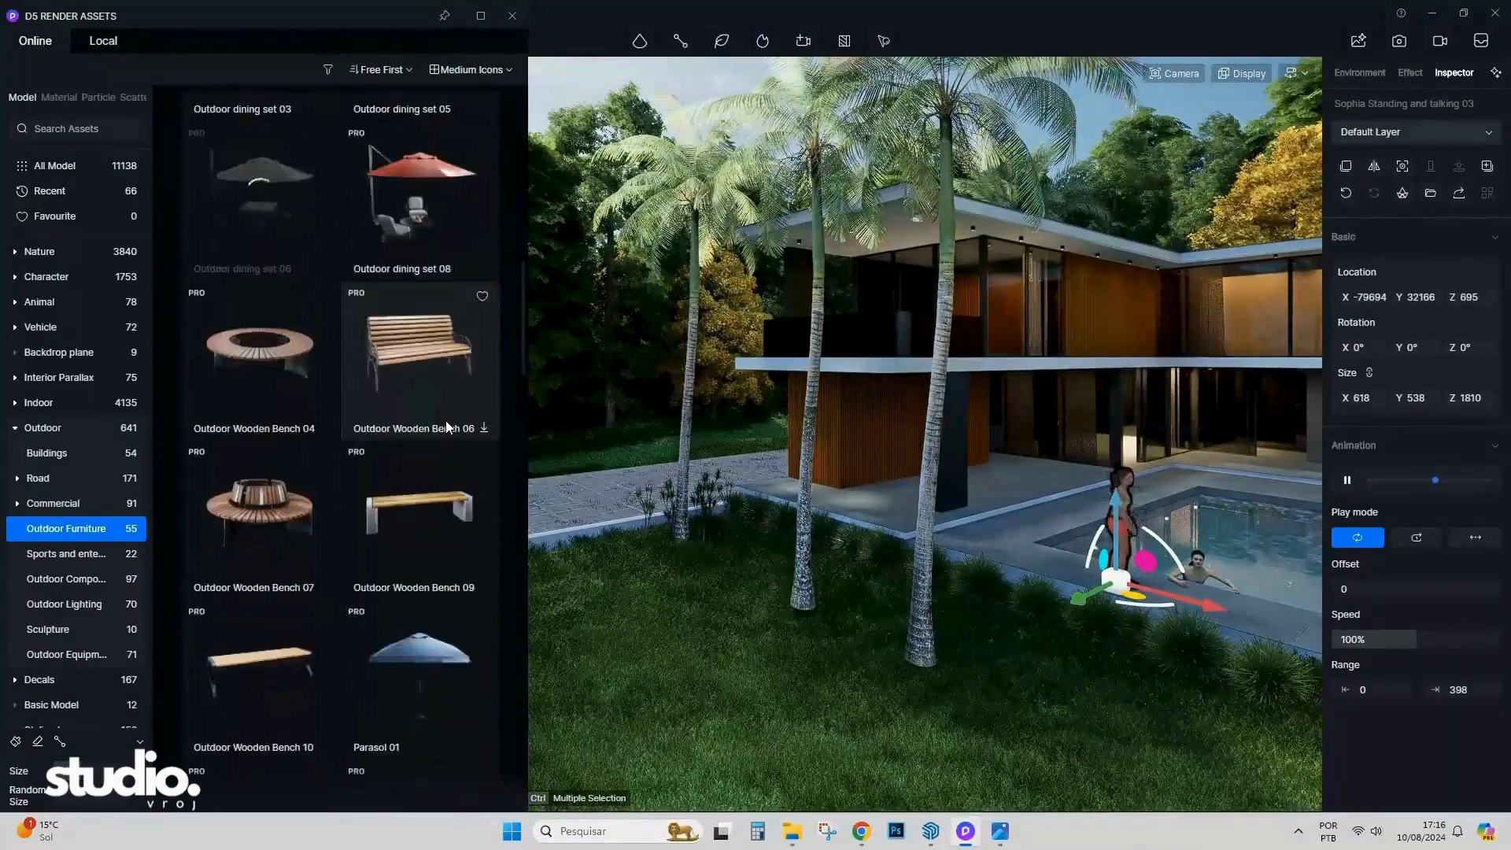
pyautogui.press('d')
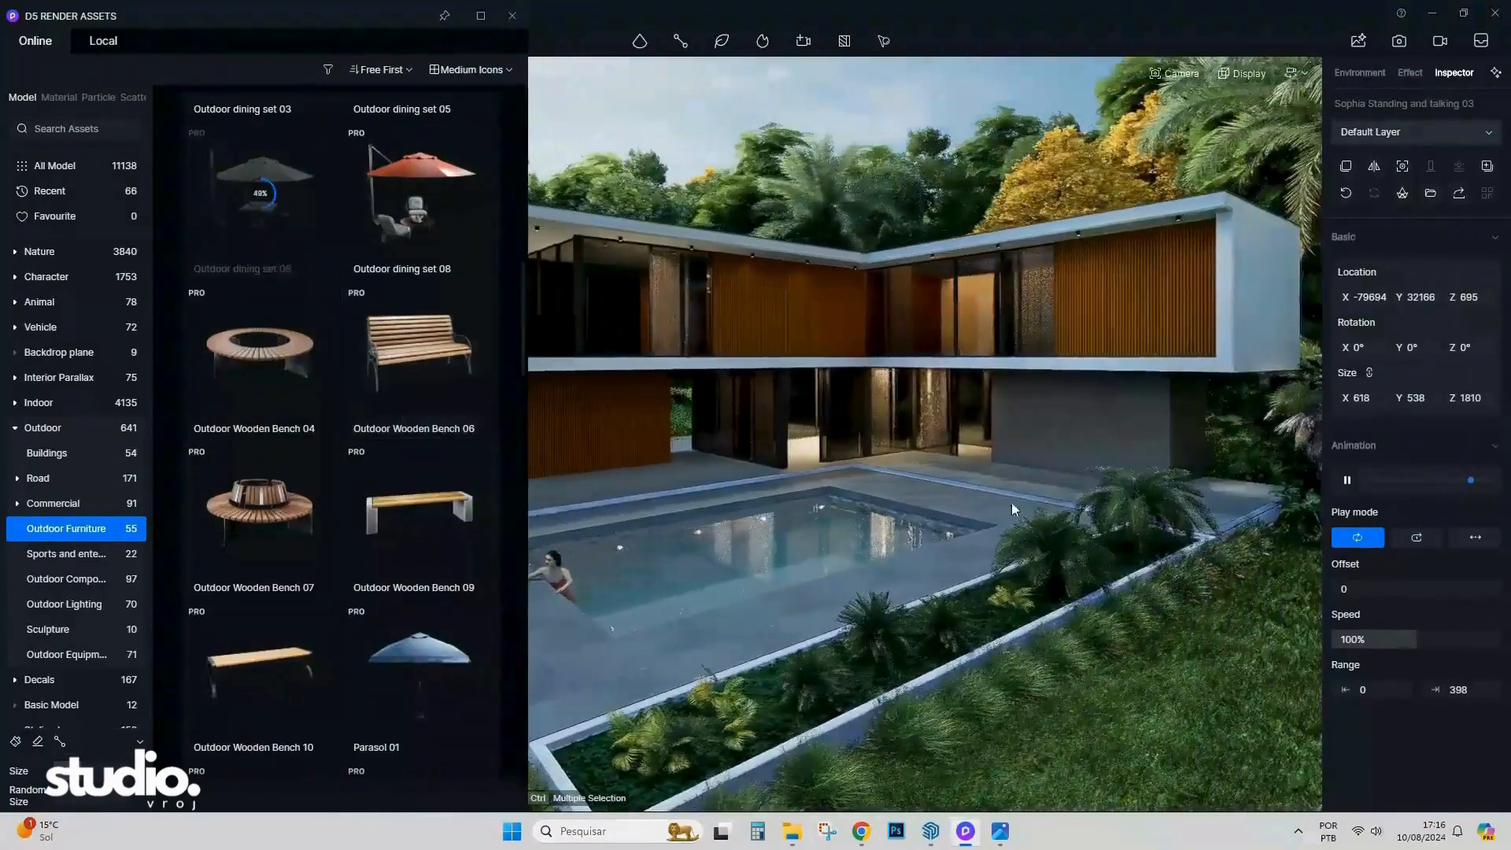
pyautogui.press('w')
pyautogui.moveTo(1012, 502); pyautogui.dragTo(1164, 531, button='right')
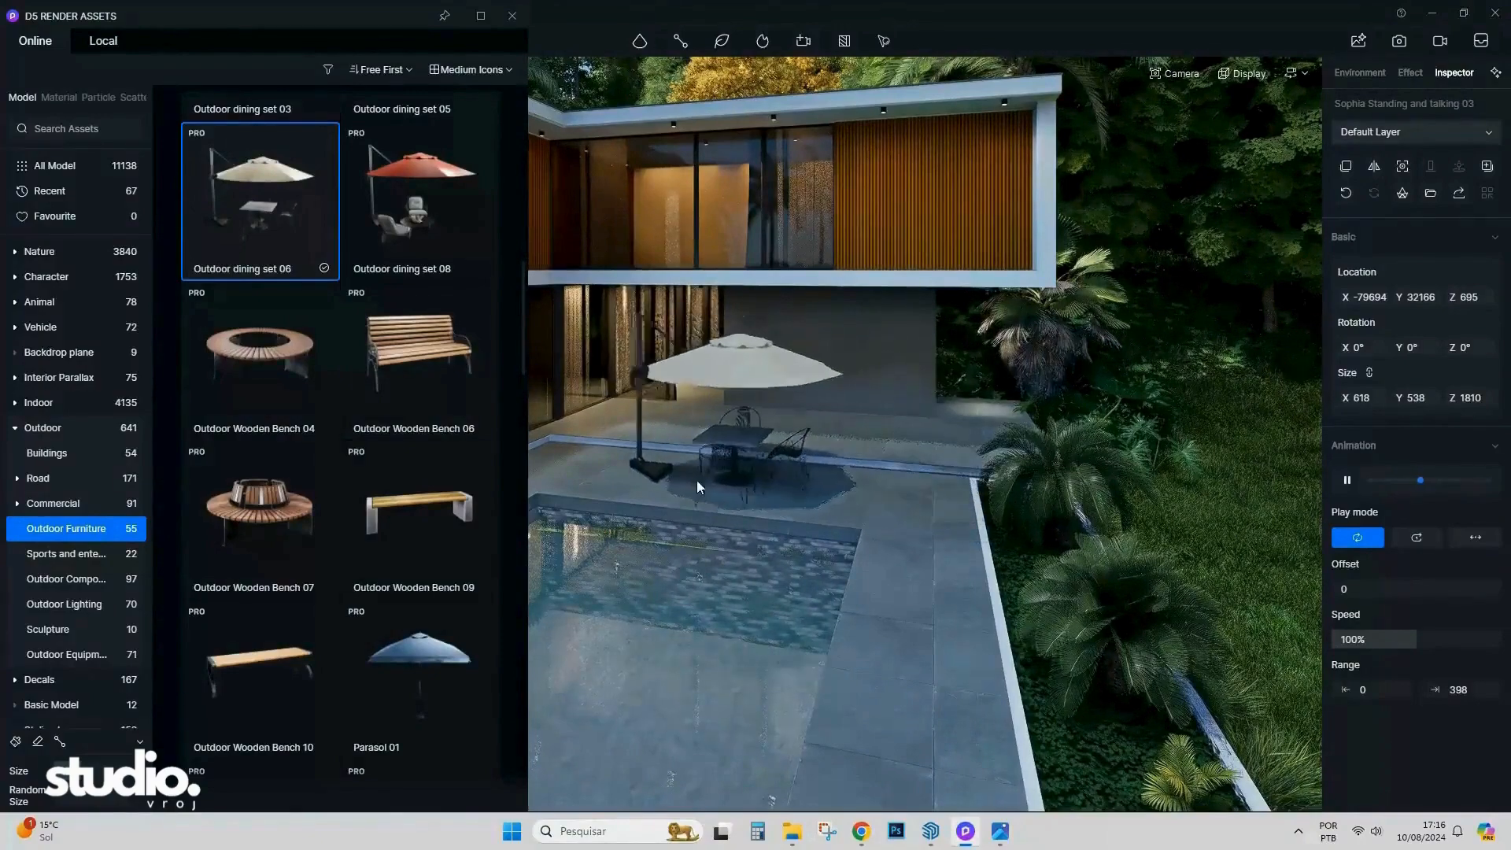
pyautogui.click(667, 480)
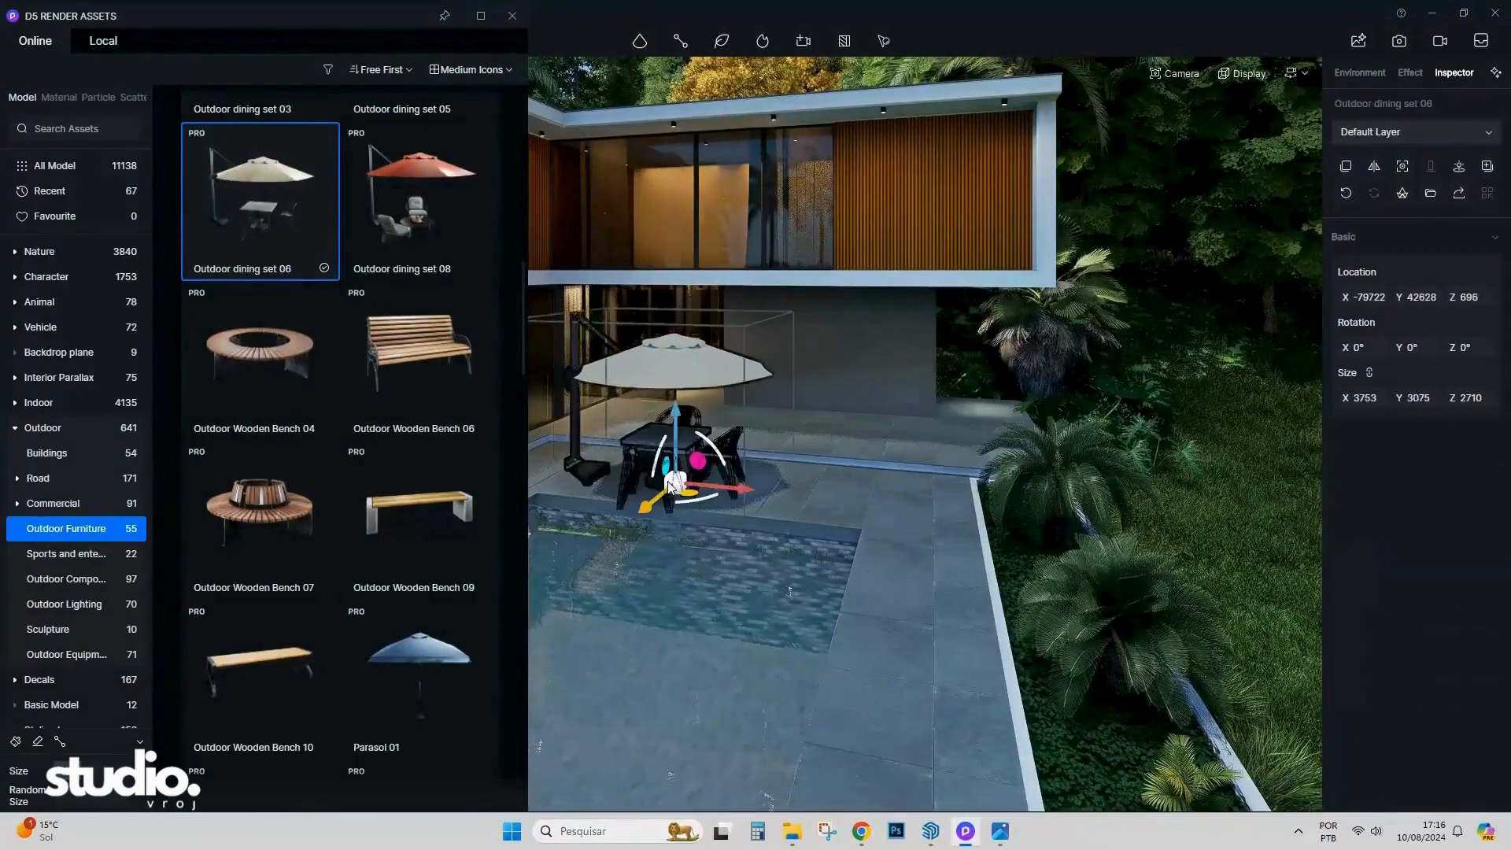
# Shift the dining set away from the pool edge to Y 43004.
pyautogui.rightClick(744, 463)
pyautogui.doubleClick(743, 463)
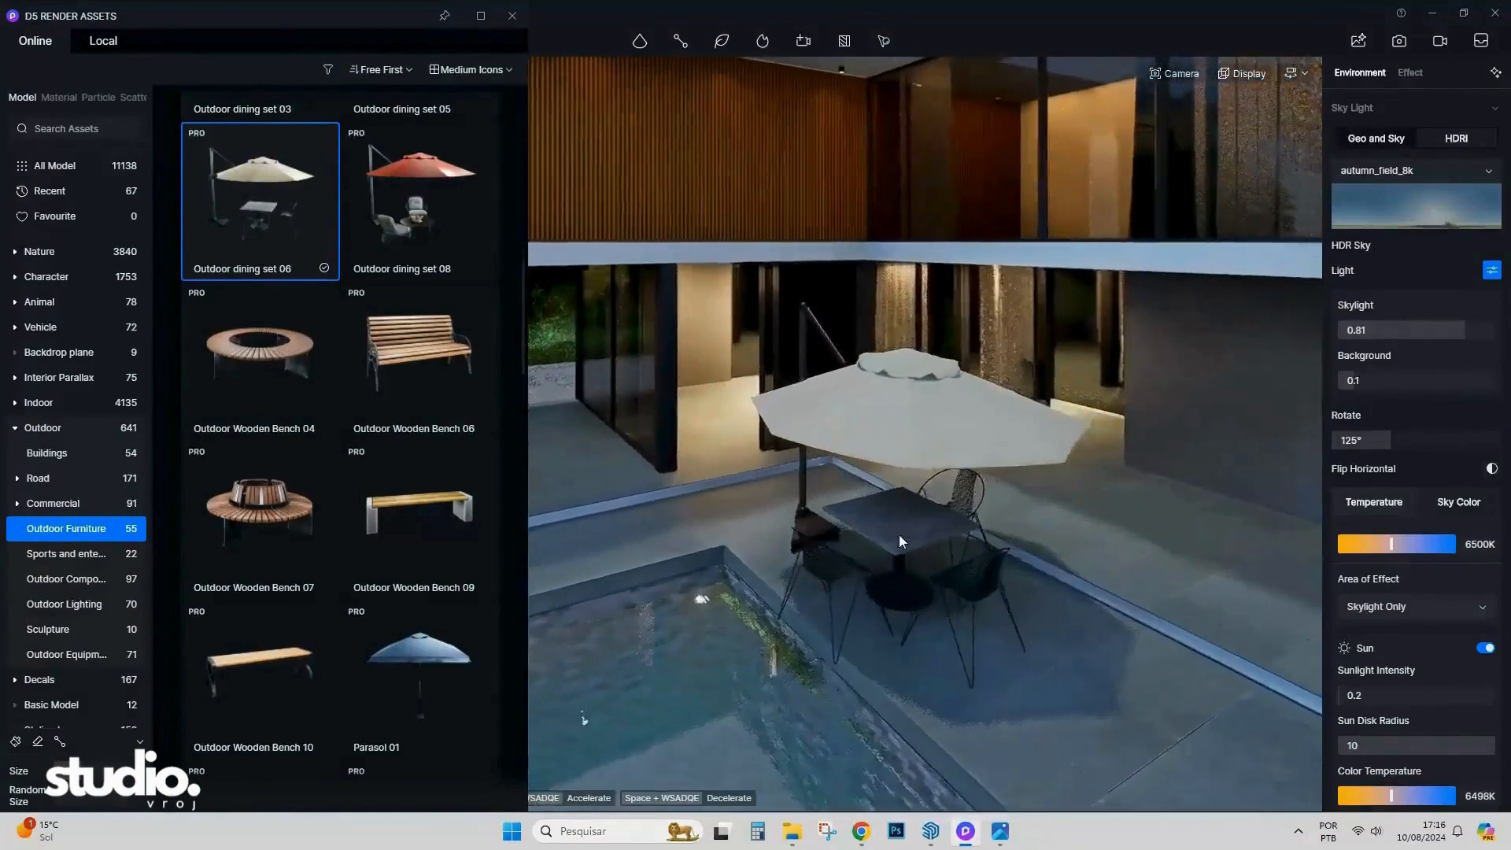
pyautogui.moveTo(856, 635); pyautogui.dragTo(884, 624)
# Download the outdoor sofa and coffee table combination 02 model.
pyautogui.scroll(-8, 330, 537)
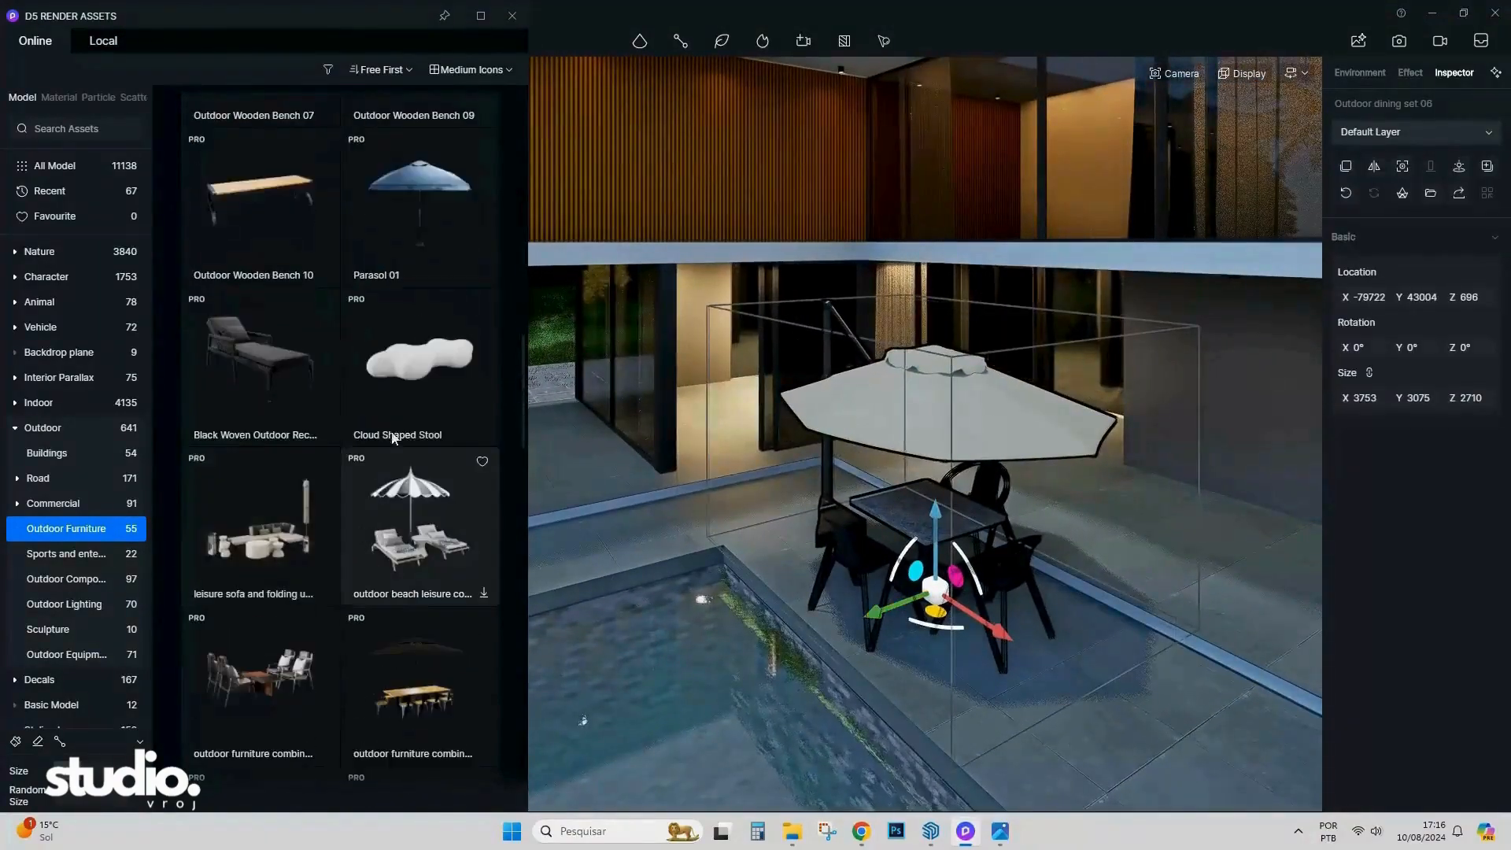
pyautogui.scroll(-3, 392, 429)
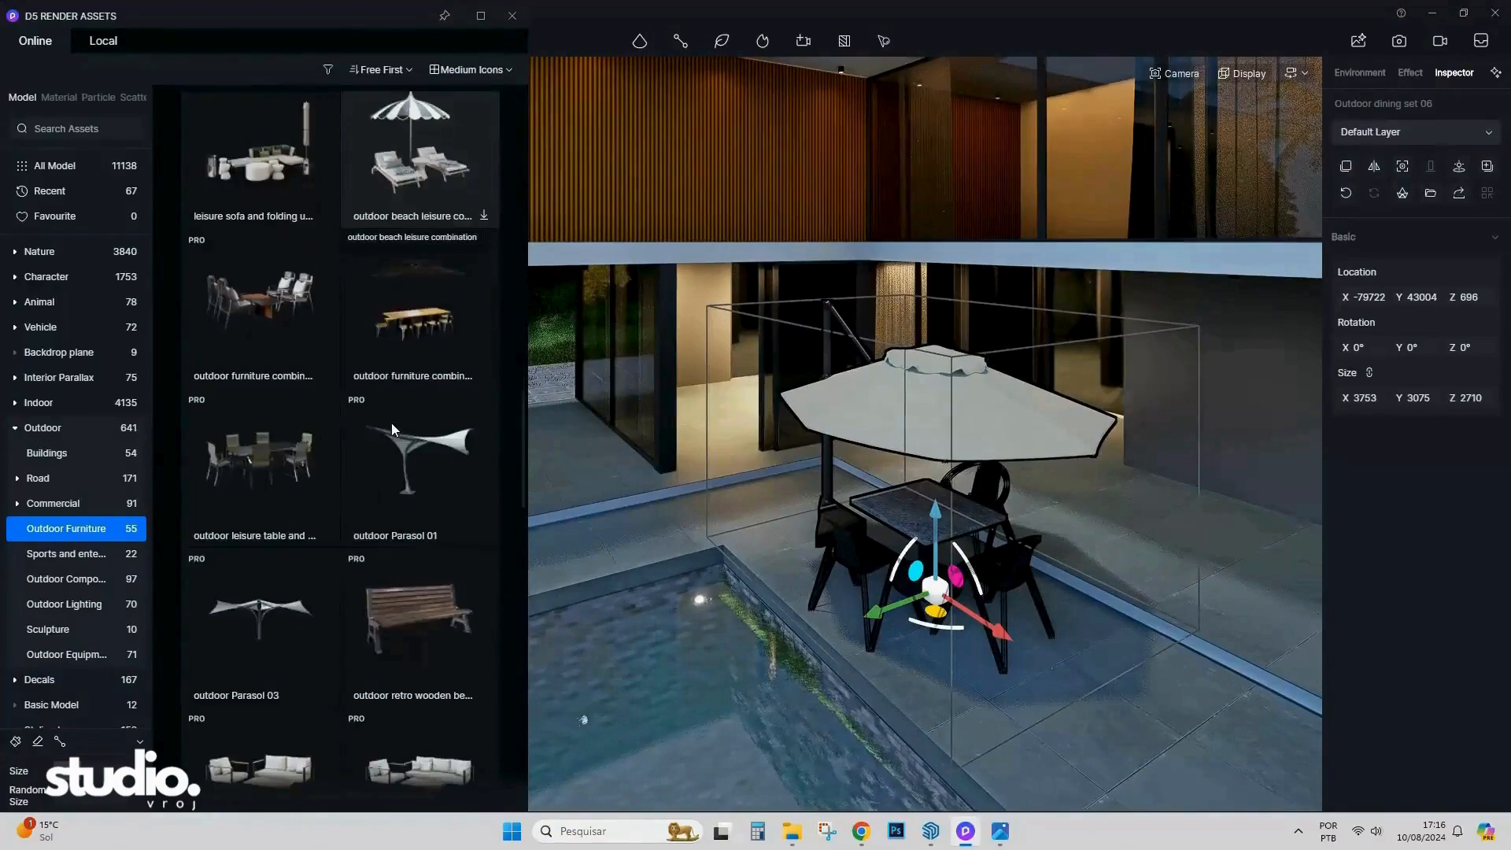
pyautogui.scroll(-5, 391, 425)
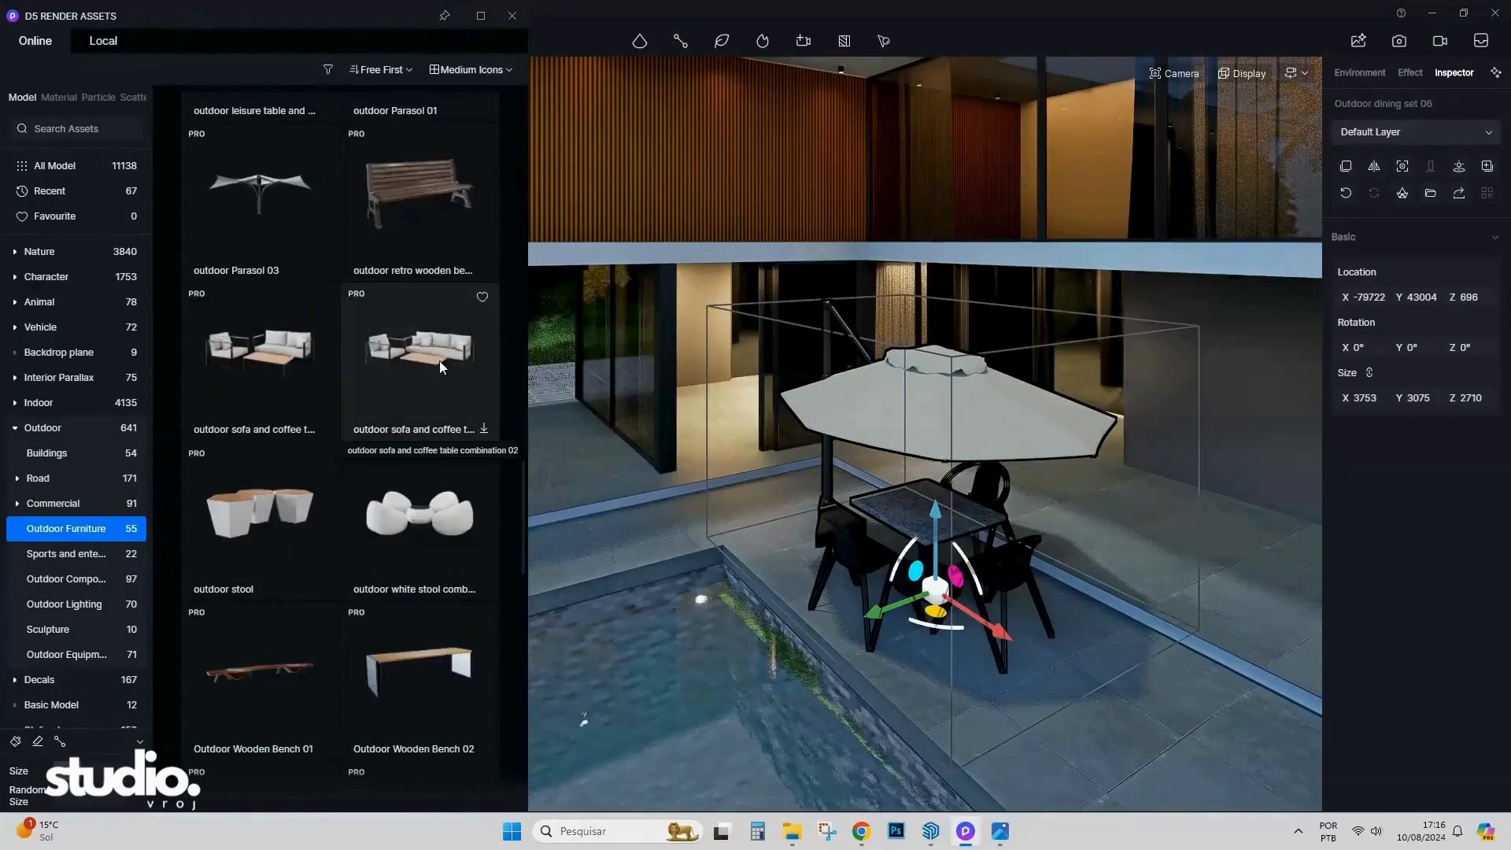
pyautogui.click(441, 368)
pyautogui.press('a')
pyautogui.scroll(-1, 392, 460)
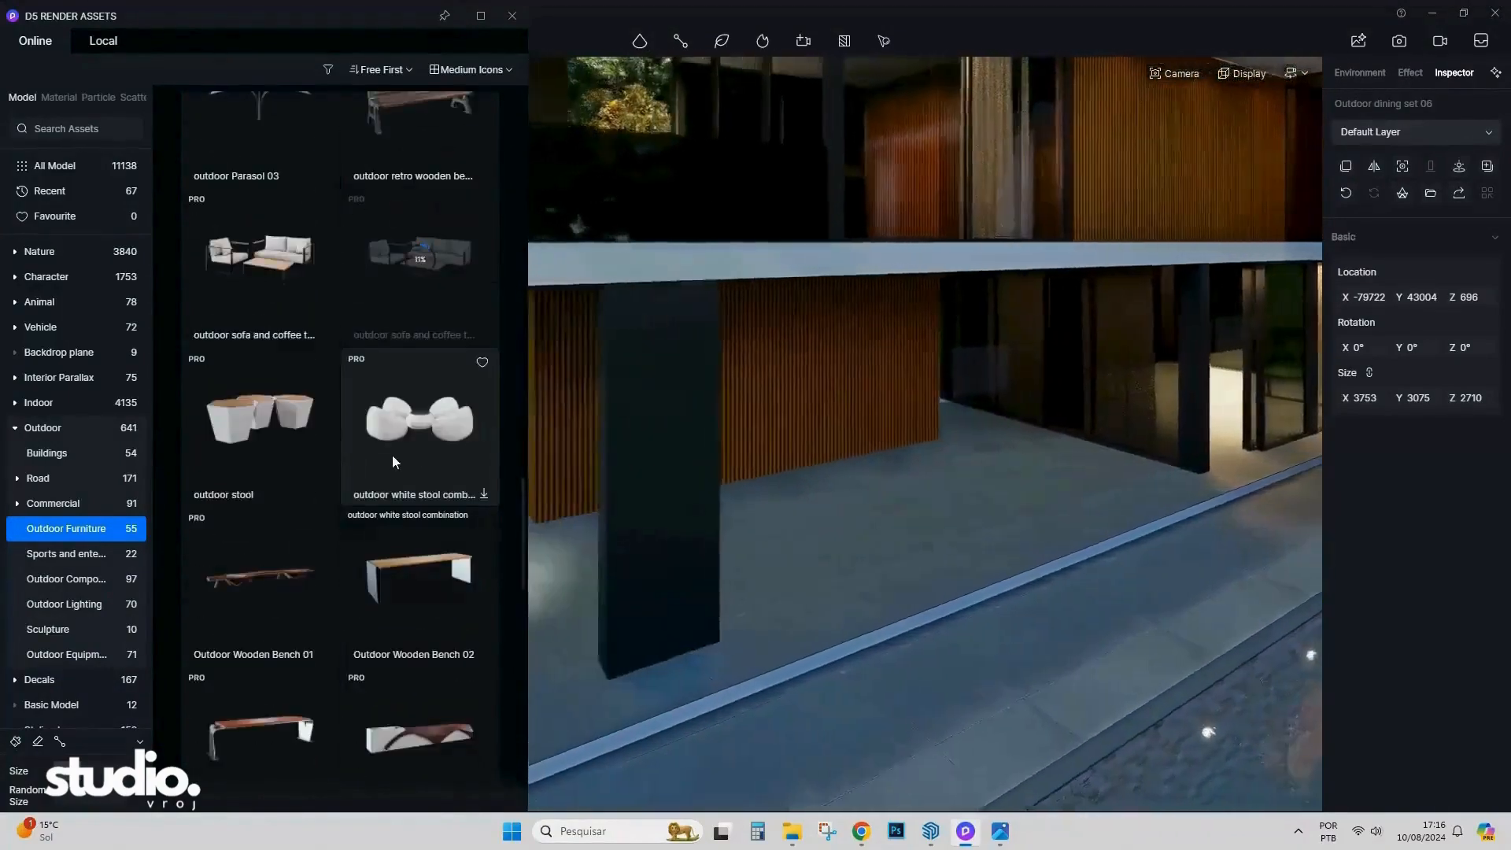
# Look through the remaining outdoor furniture and download the other outdoor sofa and coffee table combination.
pyautogui.scroll(-6, 403, 447)
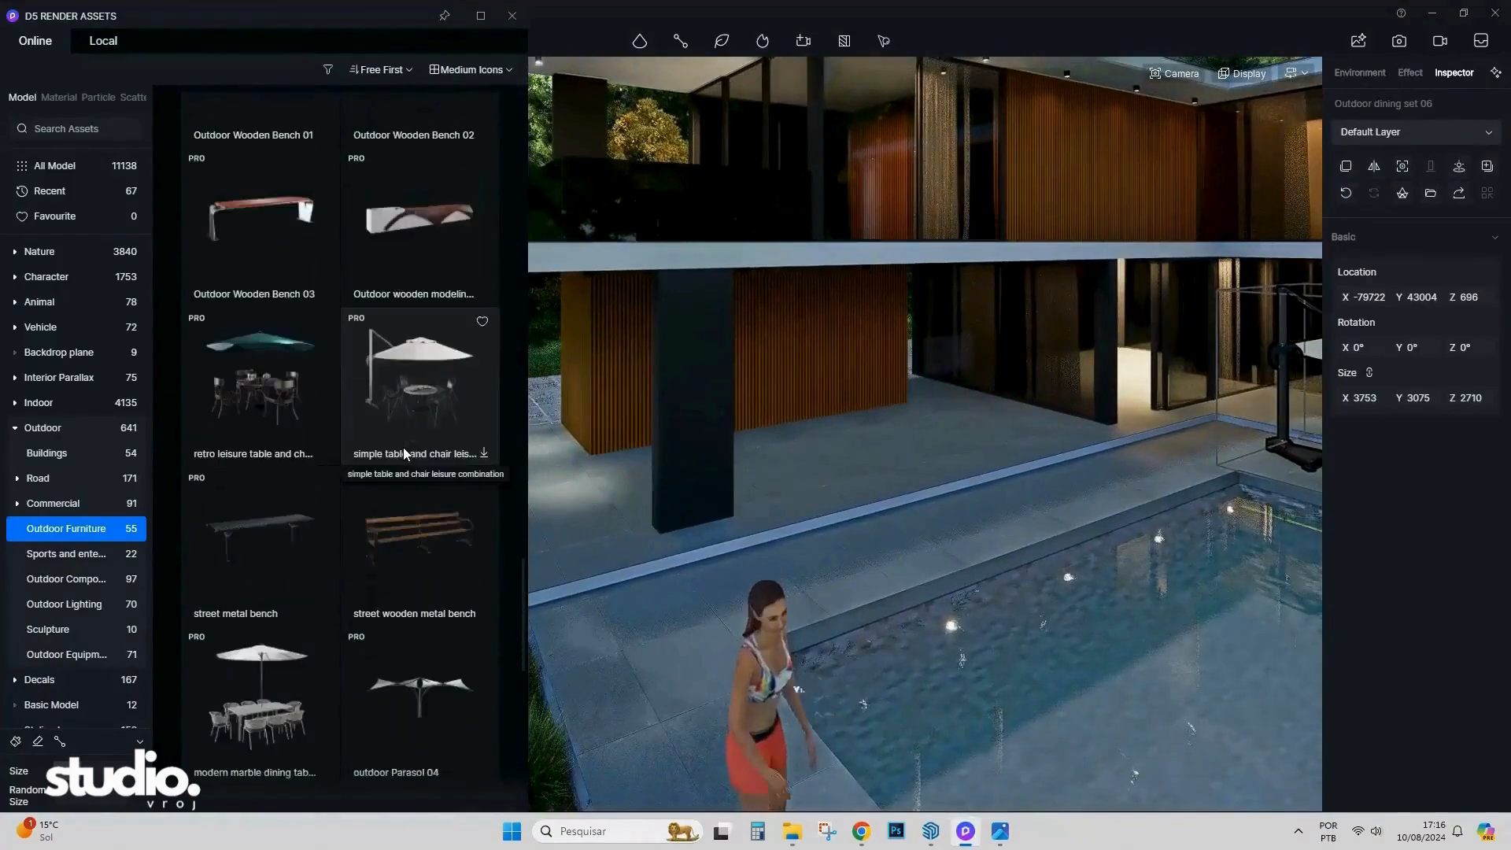
pyautogui.scroll(-10, 403, 448)
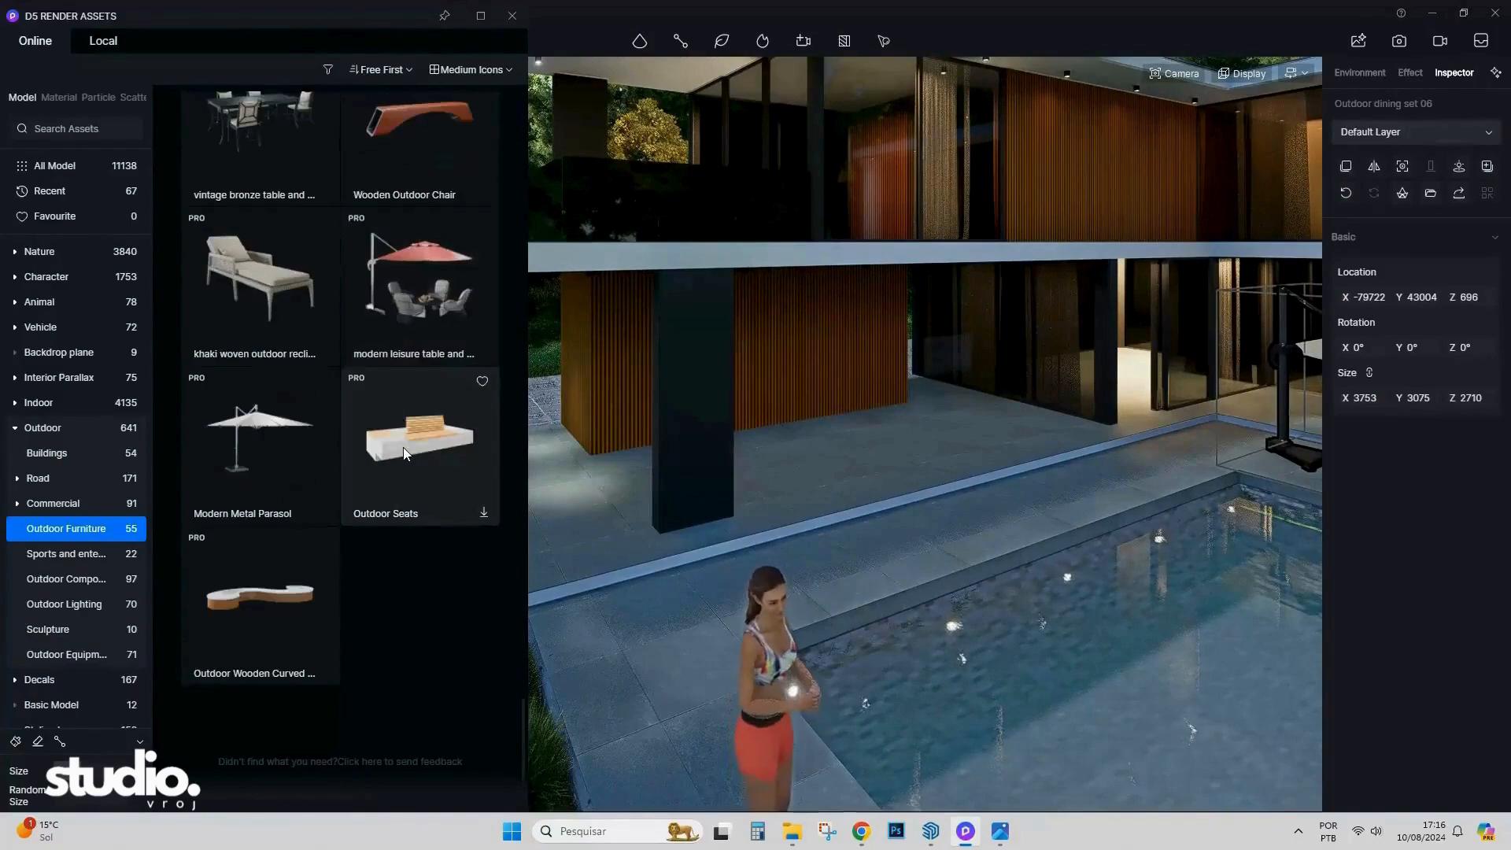
pyautogui.scroll(9, 402, 447)
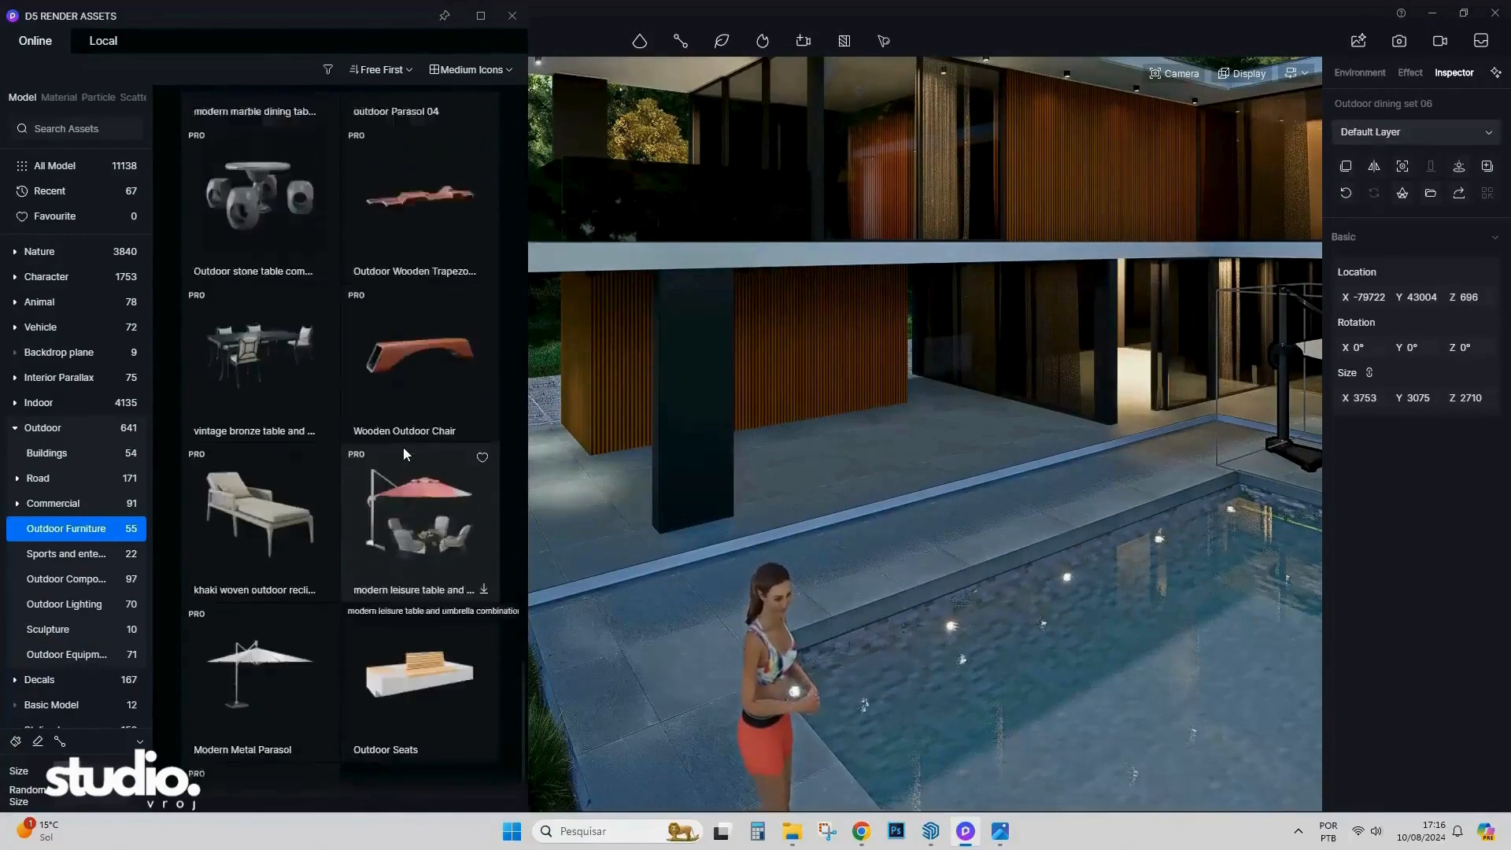
pyautogui.scroll(7, 403, 446)
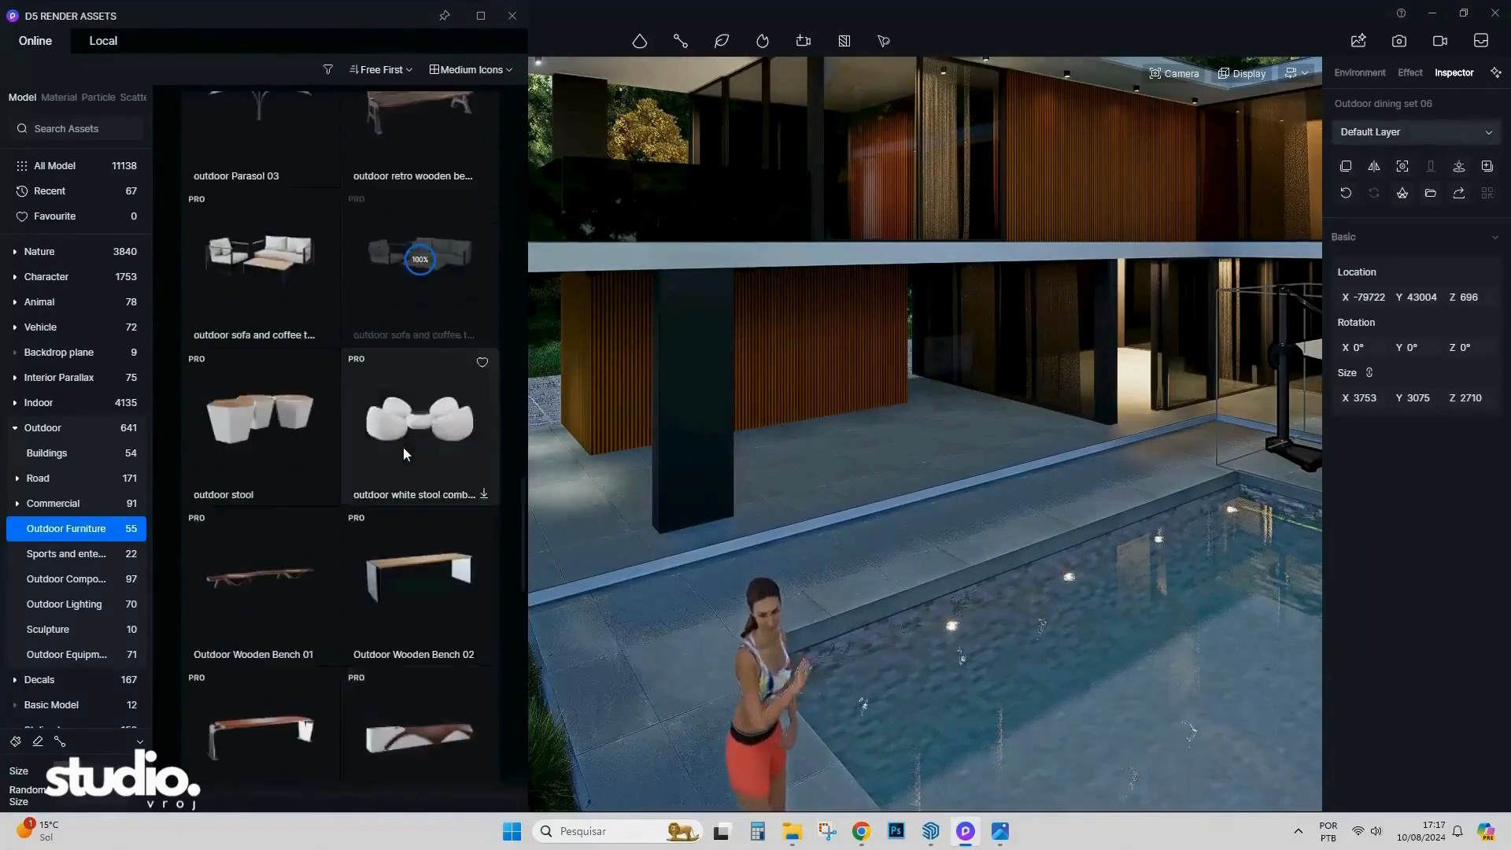
pyautogui.scroll(-6, 854, 503)
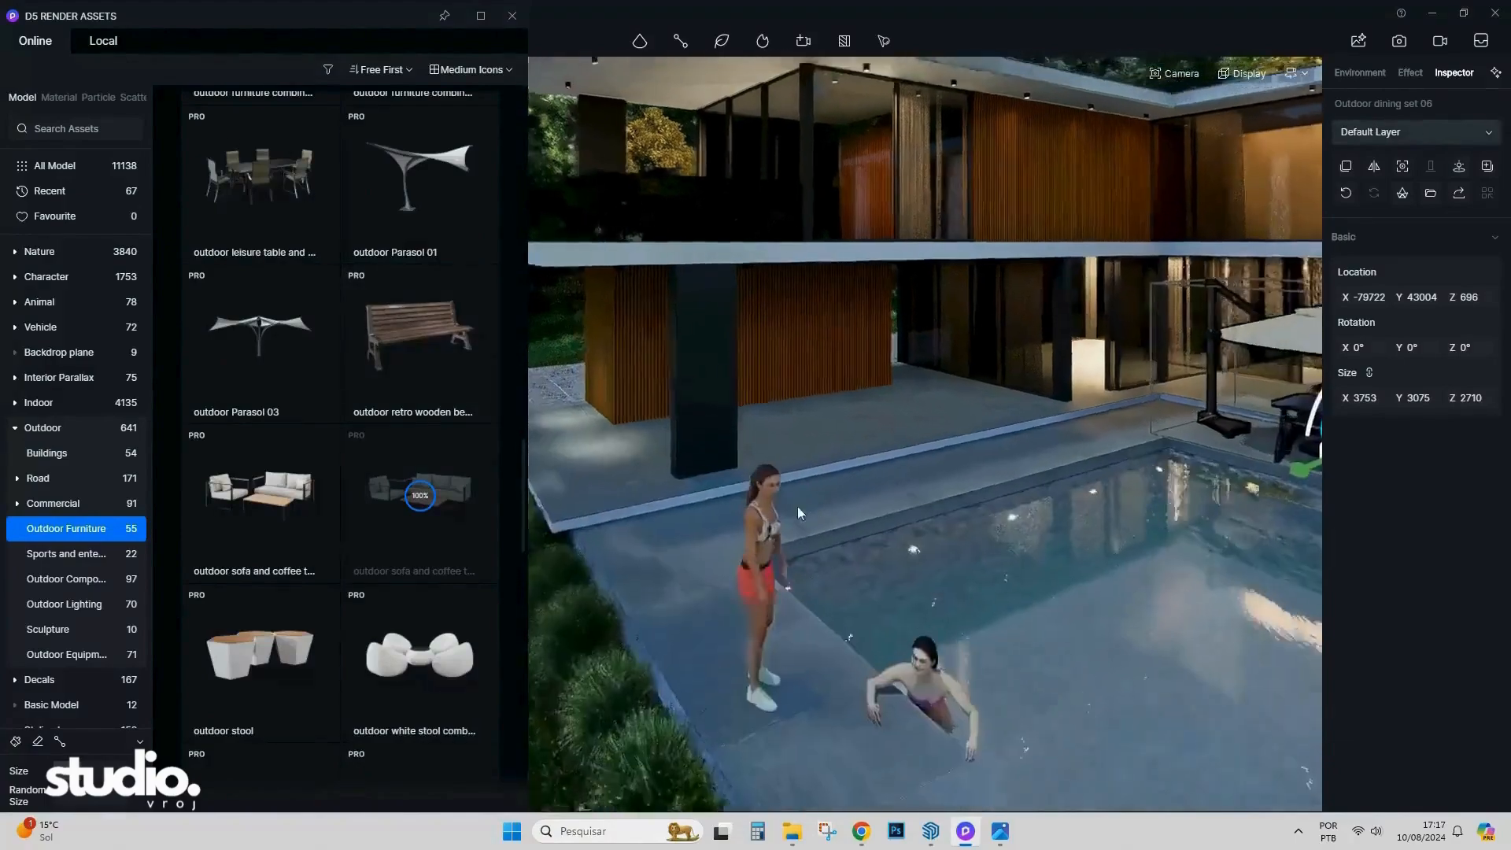
pyautogui.moveTo(796, 507); pyautogui.dragTo(850, 496, button='right')
pyautogui.click(965, 514)
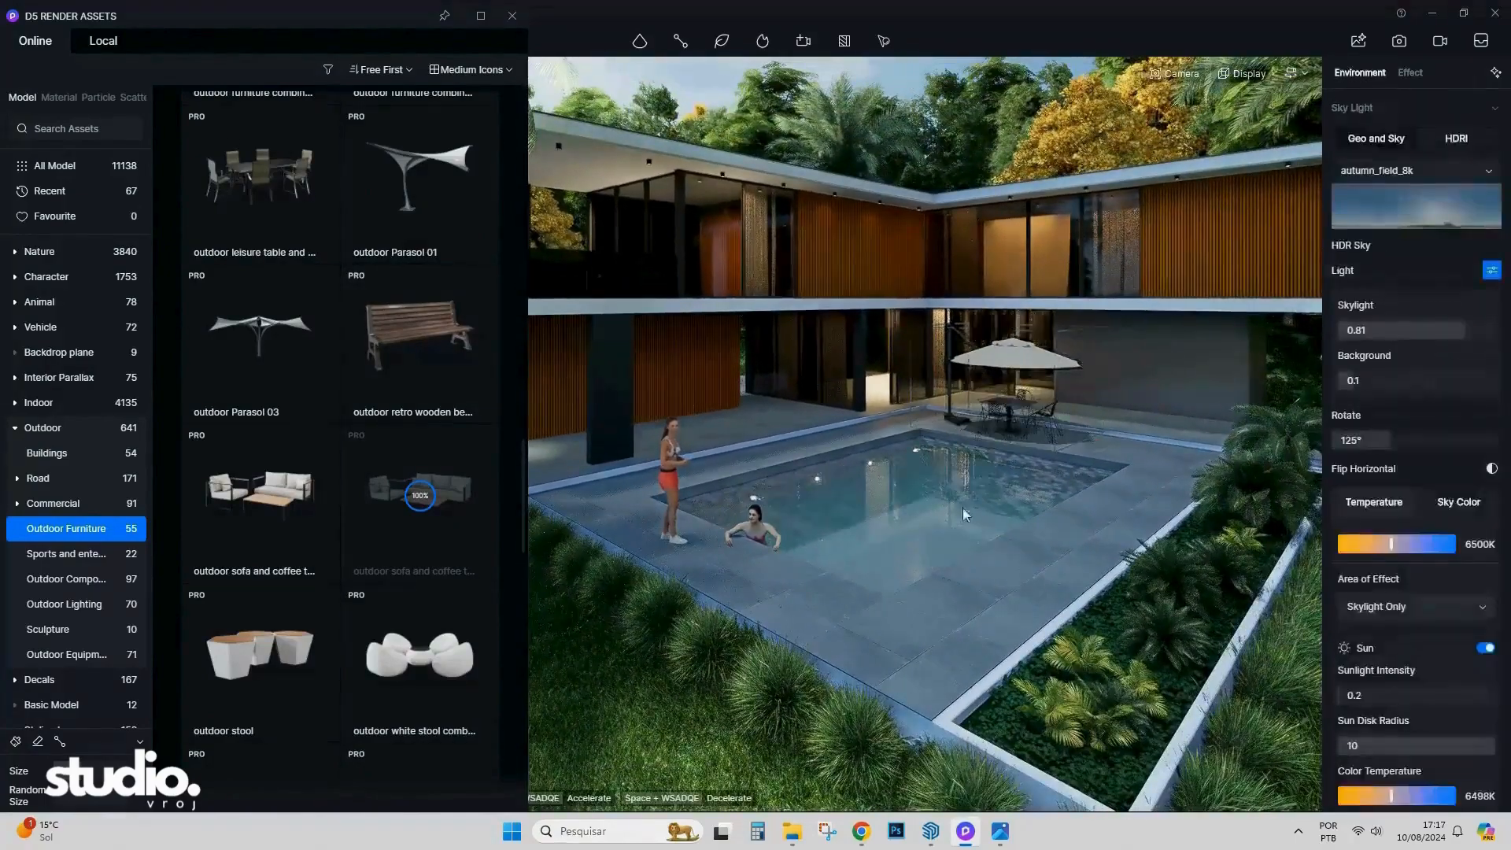
pyautogui.click(285, 496)
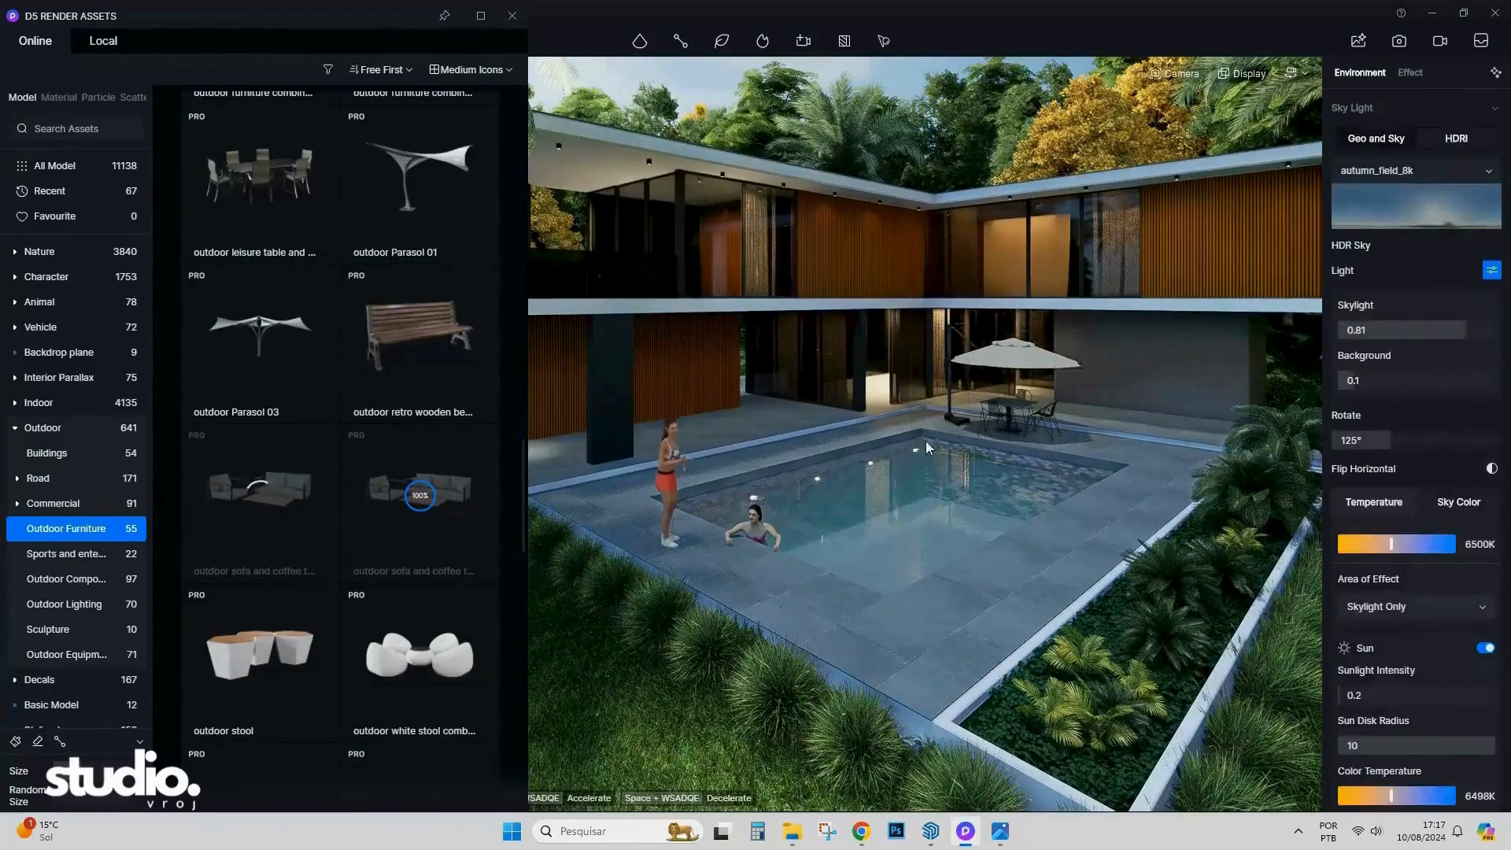
# Move the dining set along the terrace to X -82547, near the planter.
pyautogui.scroll(-5, 926, 442)
pyautogui.moveTo(925, 442); pyautogui.dragTo(952, 396, button='right')
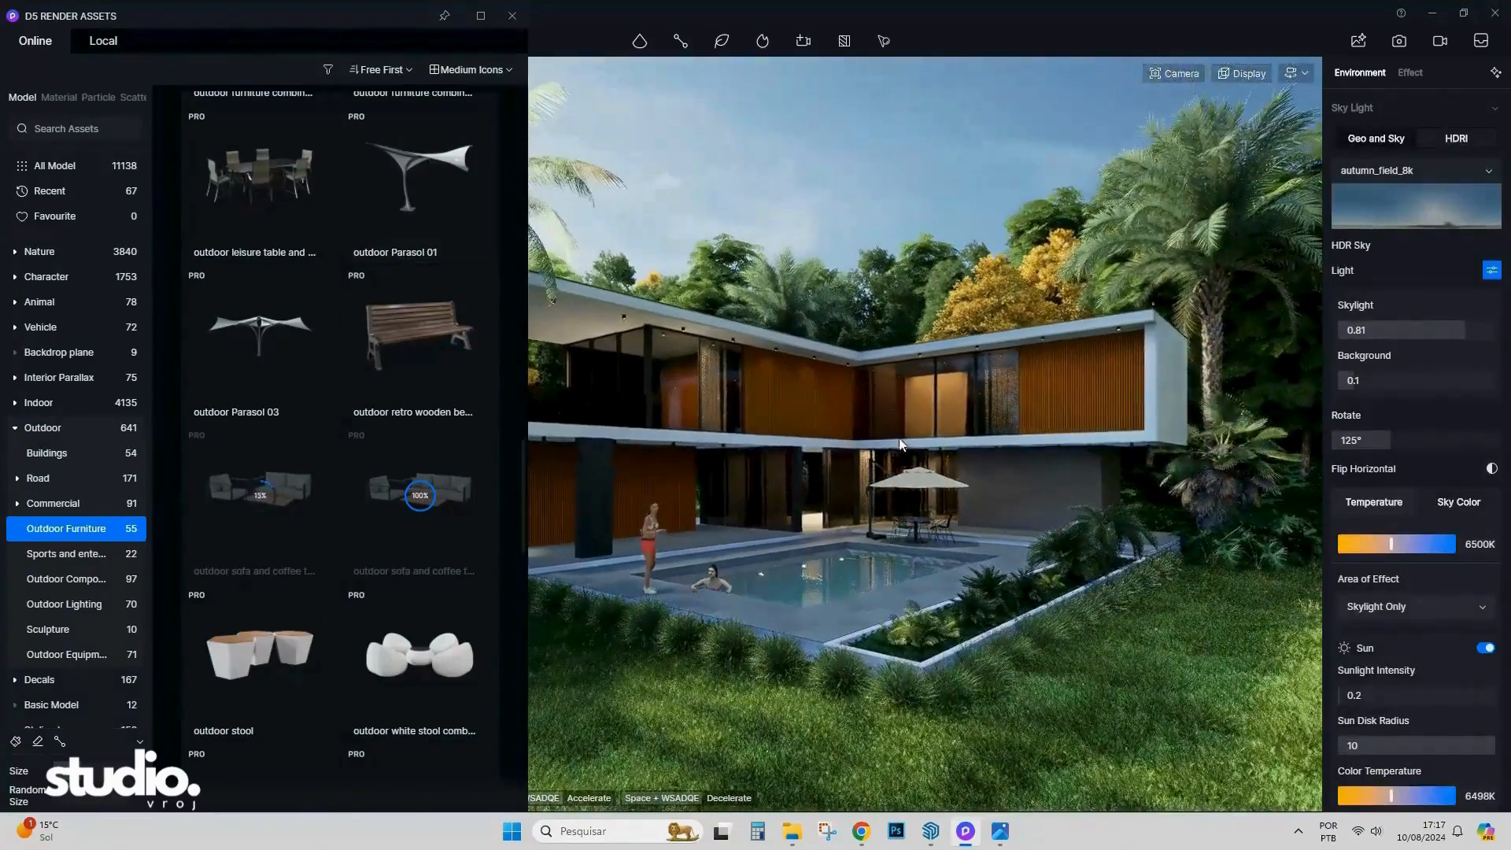
pyautogui.moveTo(901, 444); pyautogui.dragTo(879, 441, button='right')
pyautogui.scroll(4, 879, 441)
pyautogui.click(983, 516)
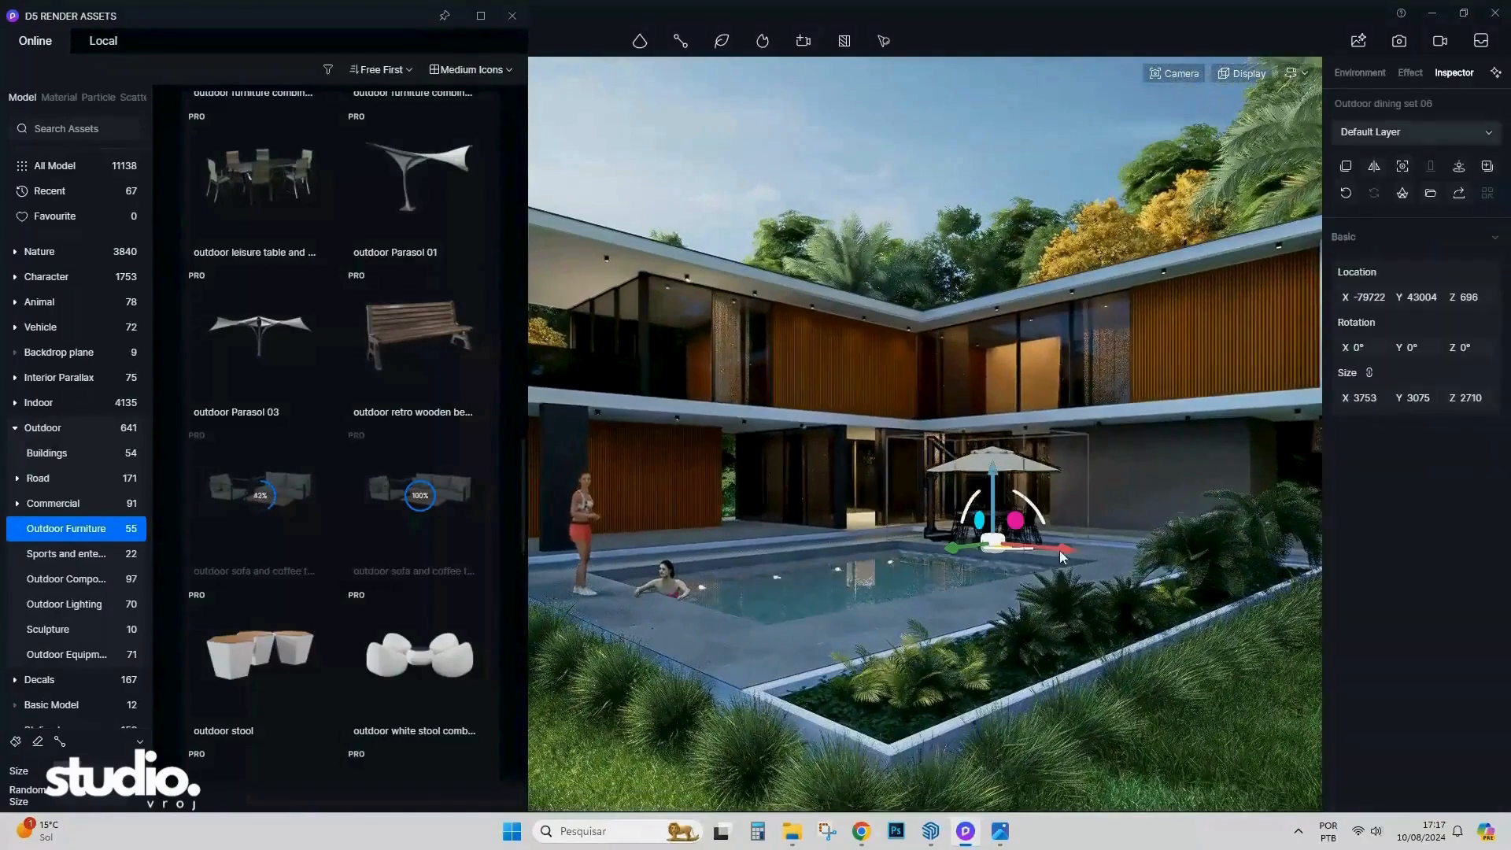
pyautogui.moveTo(1060, 556); pyautogui.dragTo(1183, 563)
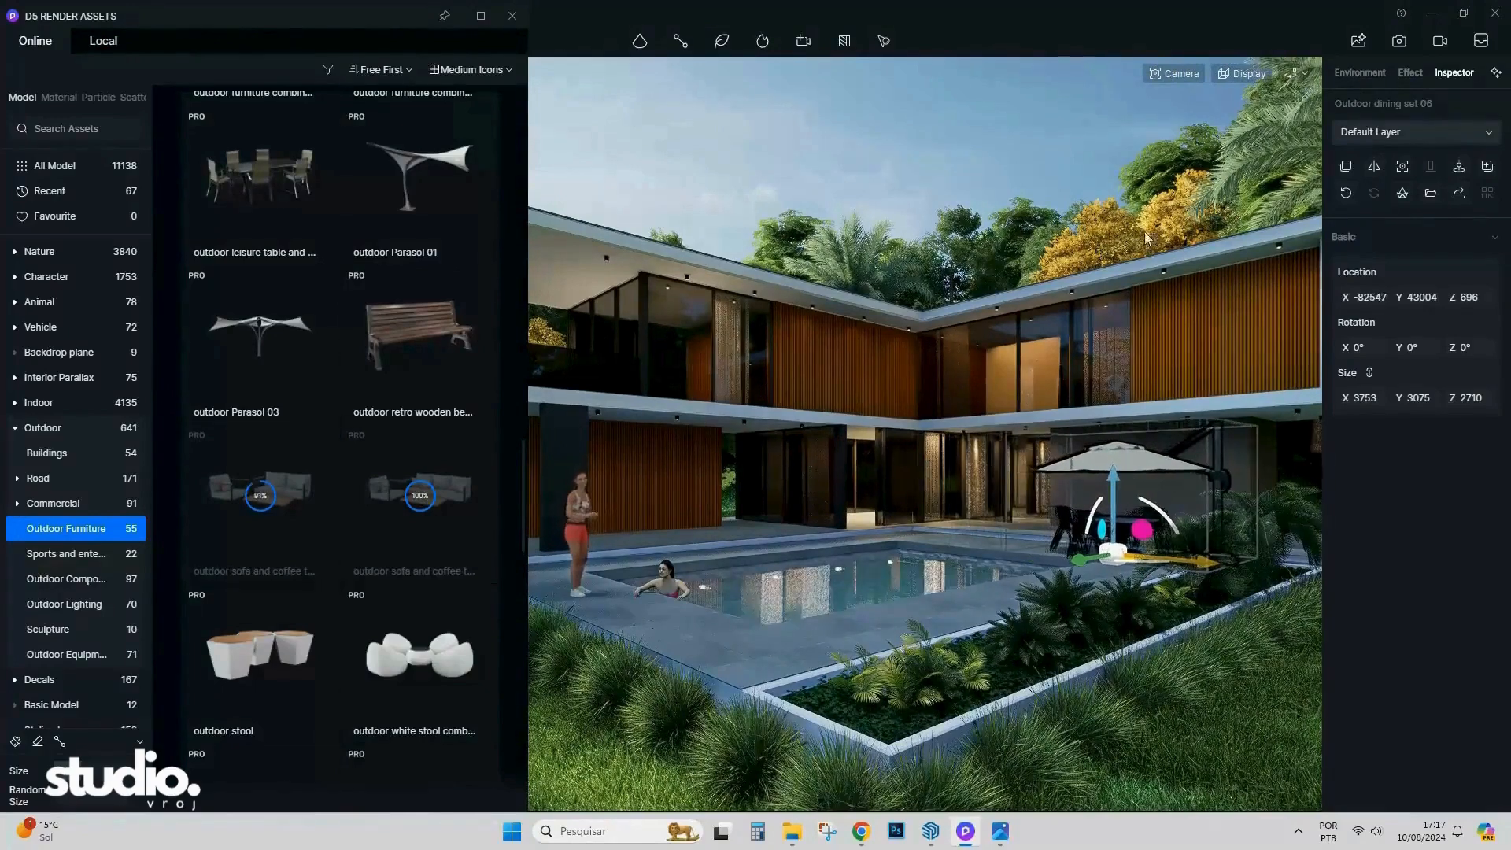
# Look over the pool terrace and the outdoor furniture models, and download Outdoor Wooden Bench 09.
pyautogui.click(1075, 150)
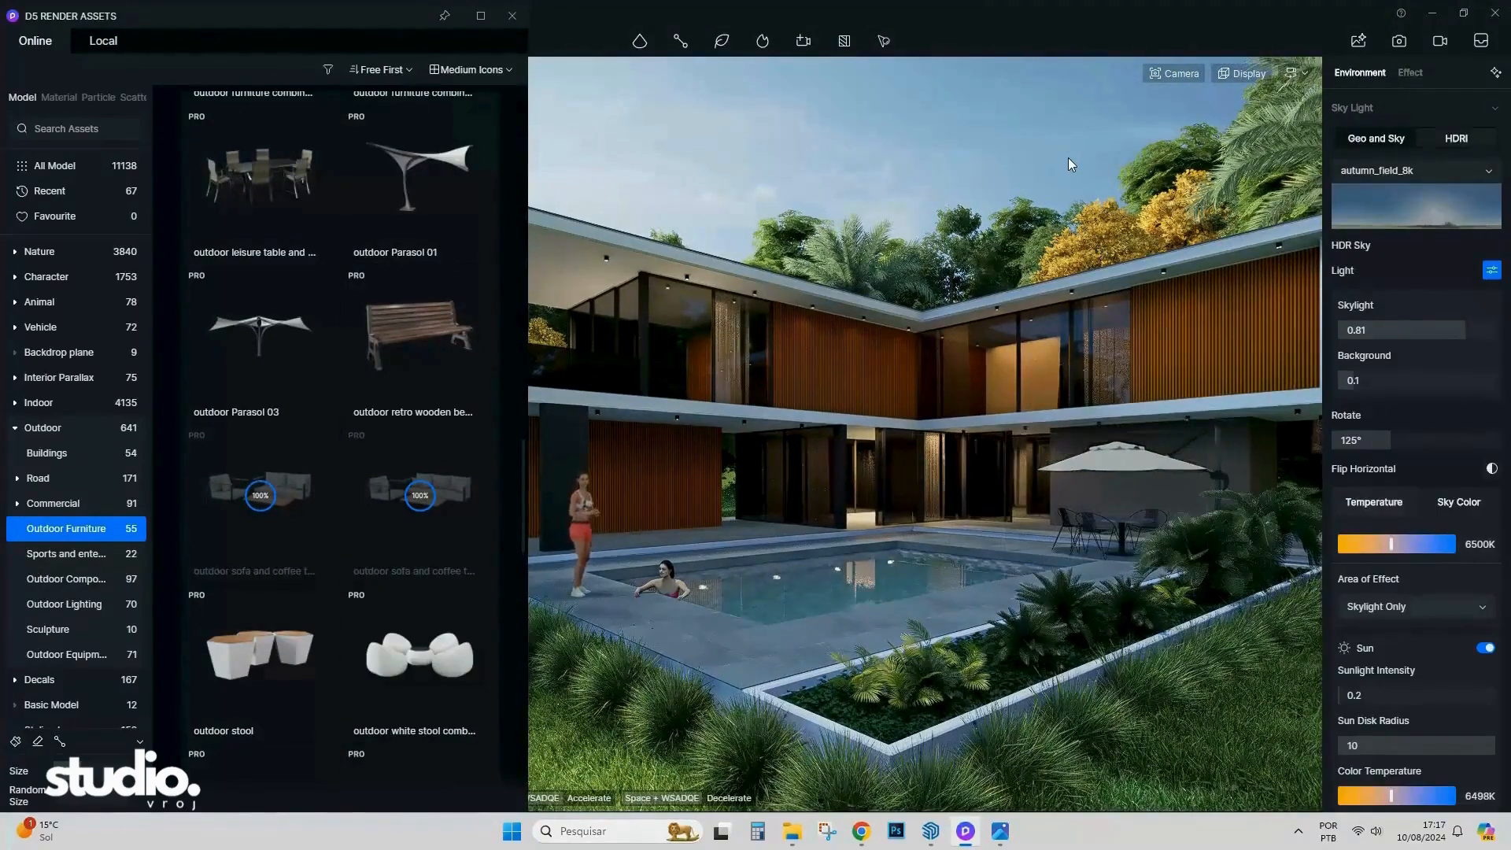
pyautogui.moveTo(1050, 158); pyautogui.dragTo(1022, 159, button='right')
pyautogui.scroll(3, 886, 379)
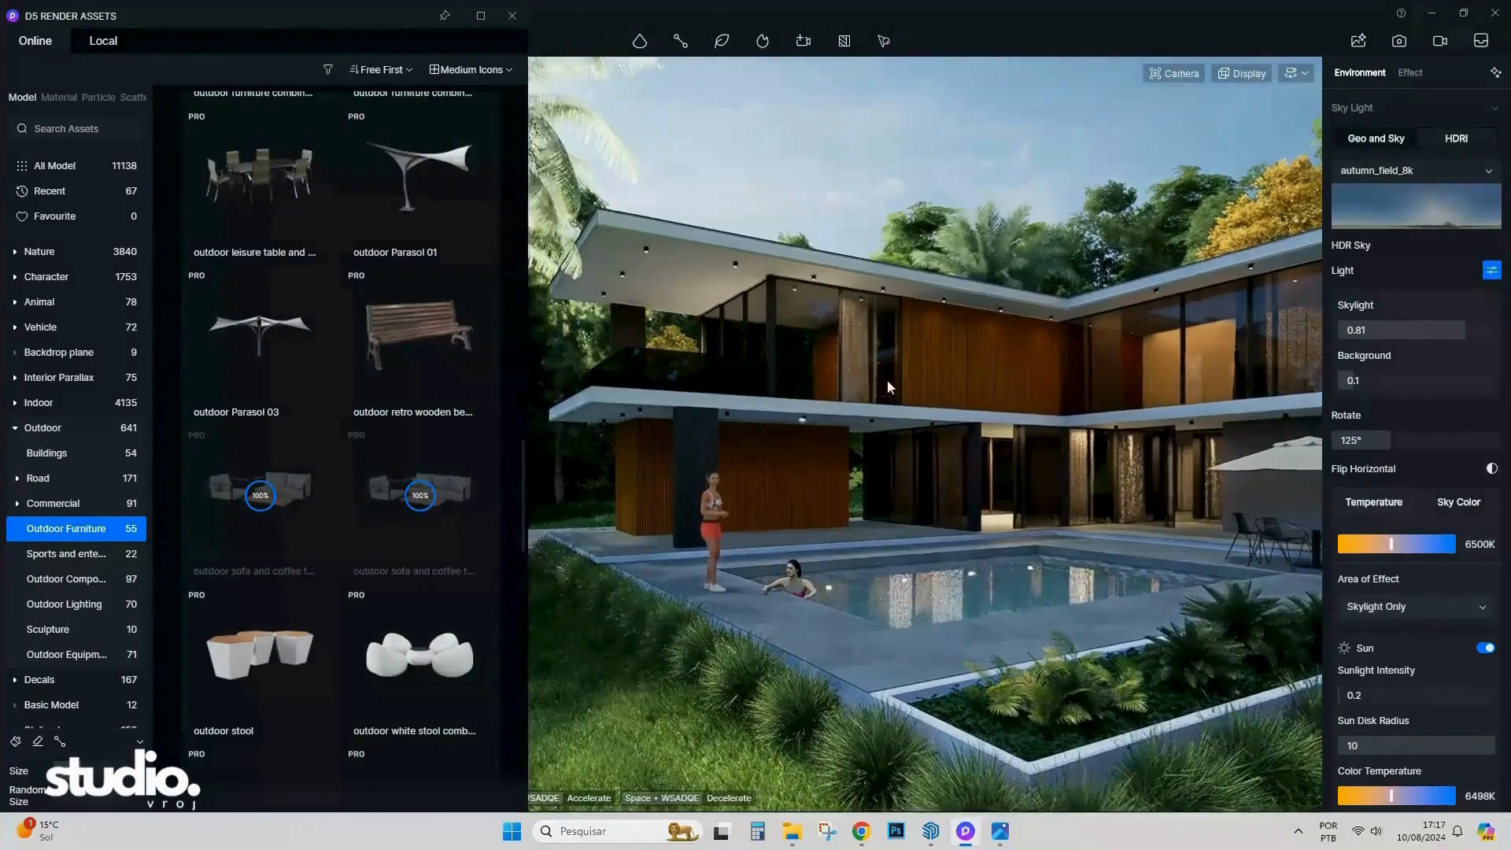
pyautogui.moveTo(886, 379); pyautogui.dragTo(880, 498, button='right')
pyautogui.scroll(5, 297, 561)
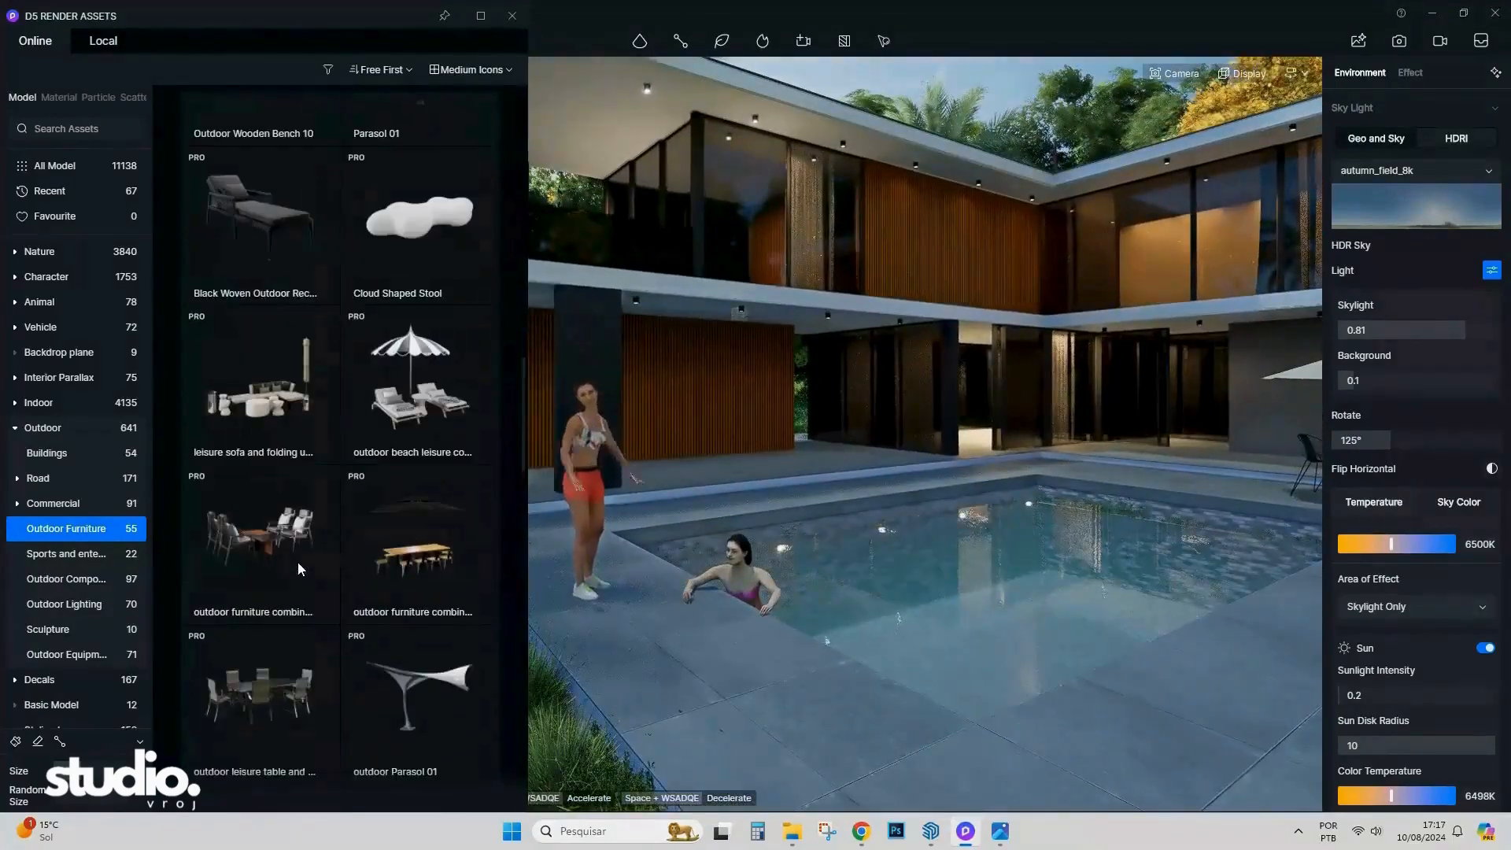
pyautogui.scroll(3, 298, 562)
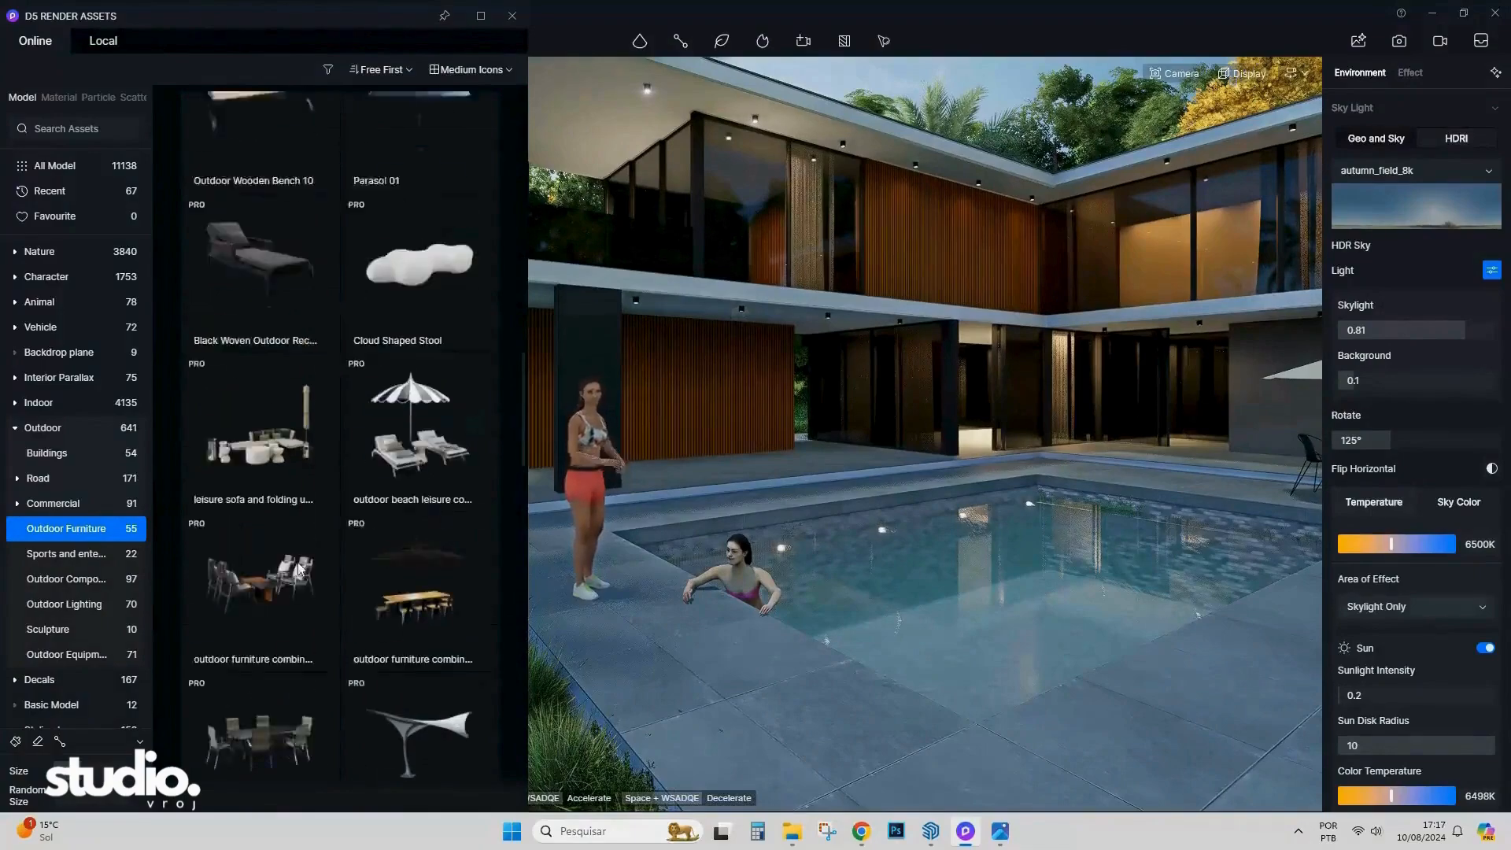
pyautogui.scroll(3, 298, 561)
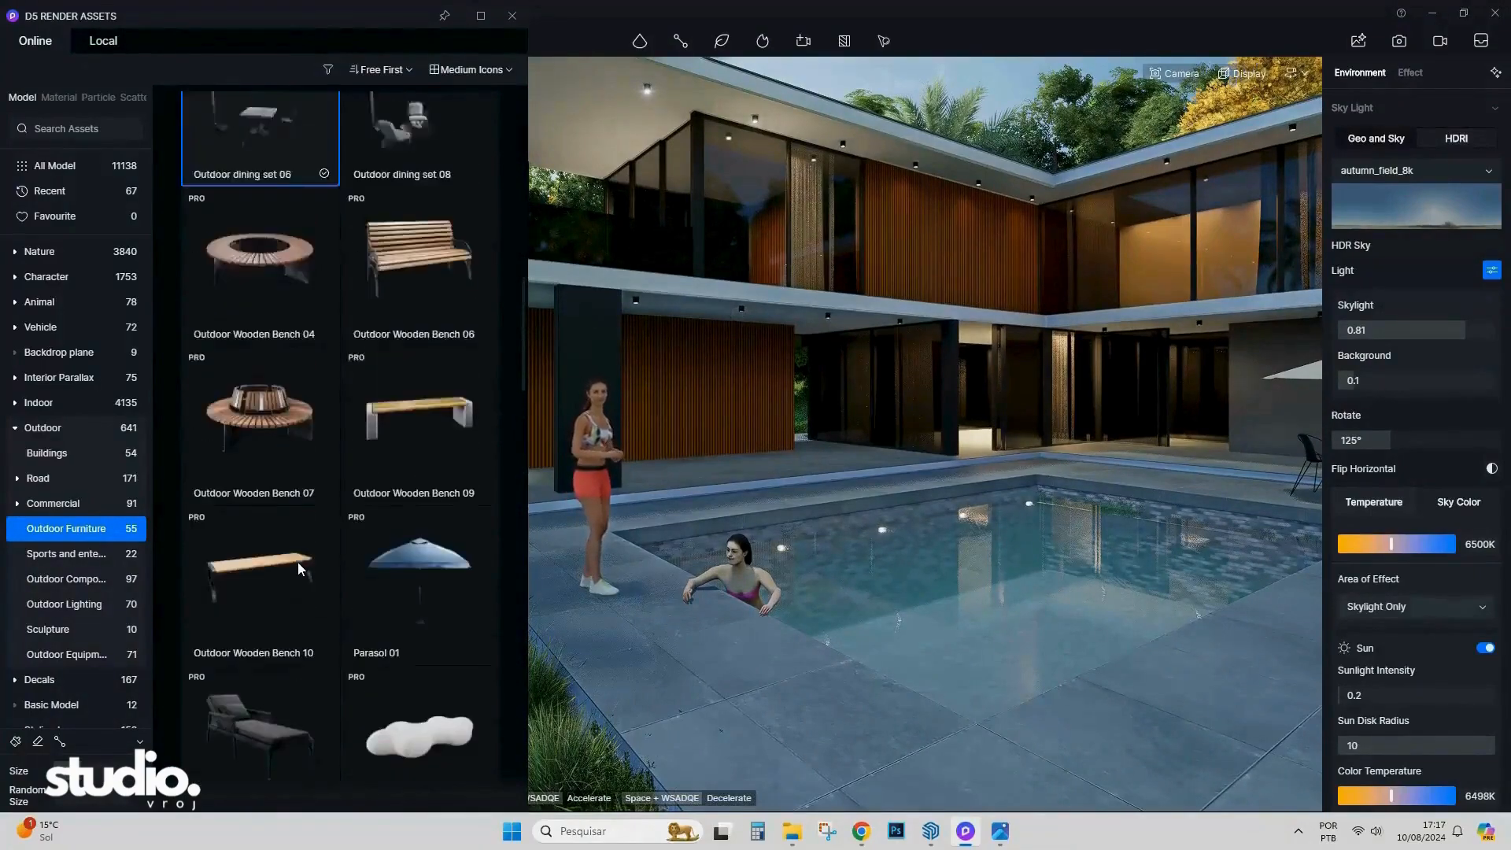
pyautogui.moveTo(803, 546); pyautogui.dragTo(814, 543, button='right')
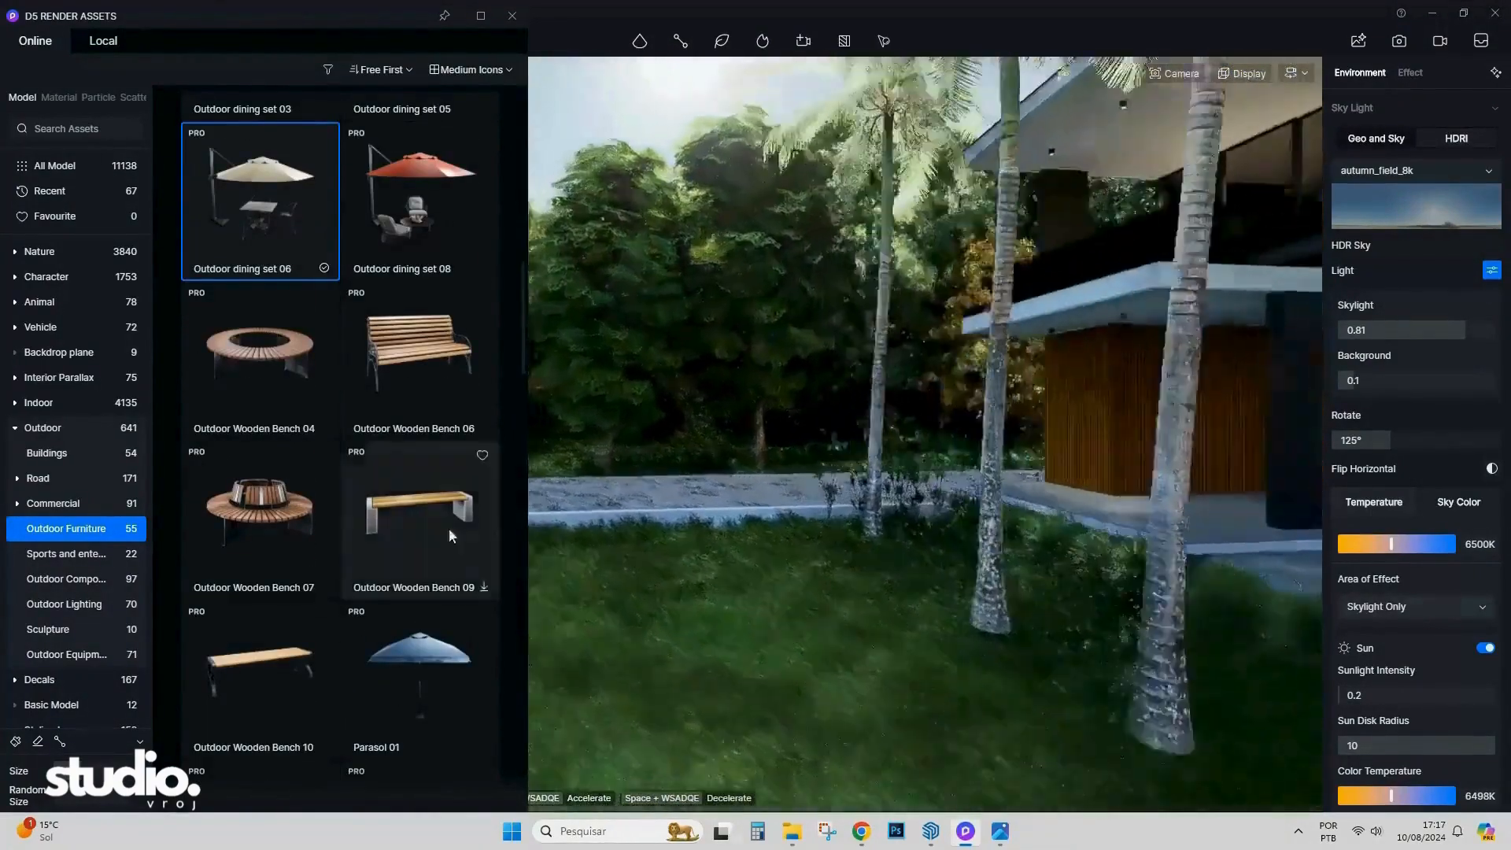
pyautogui.click(449, 523)
# Place Outdoor Wooden Bench 09 on the paved driveway beside the lawn and copy it along the edge to Y 25400.
pyautogui.press('d')
pyautogui.press('s')
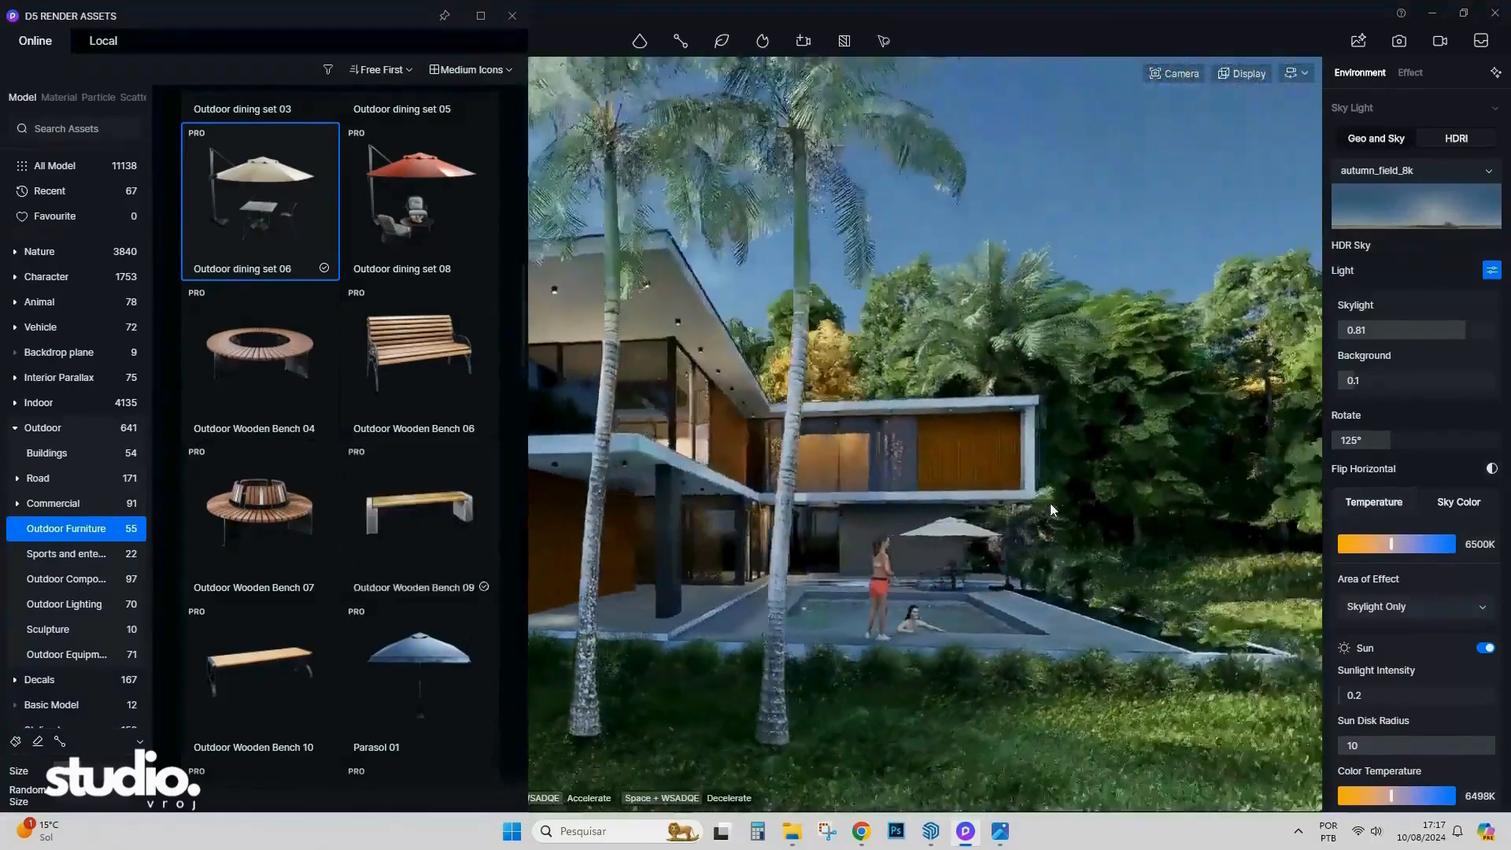
pyautogui.click(421, 554)
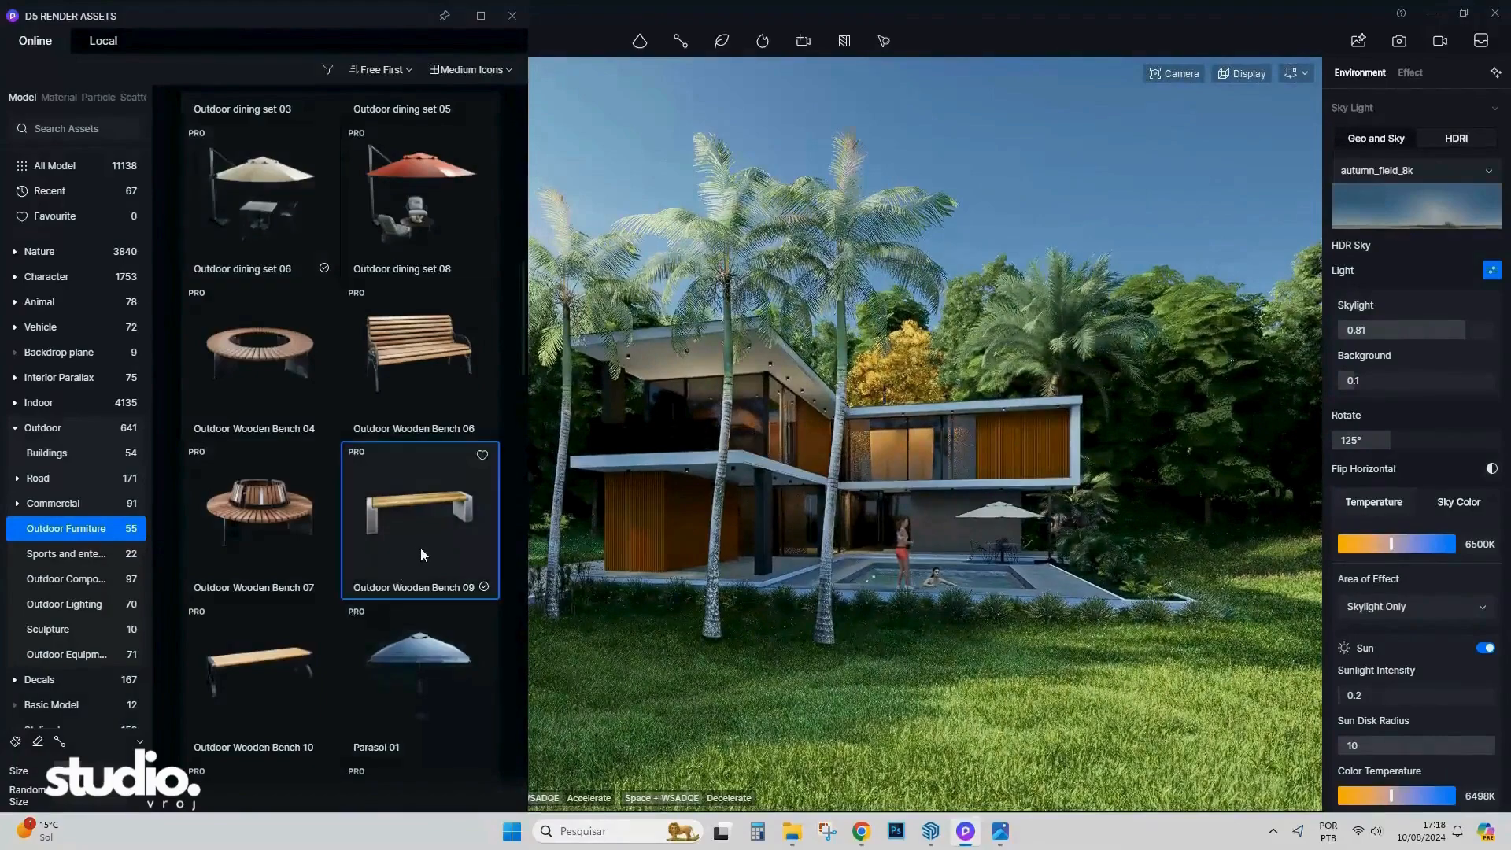
pyautogui.press('a')
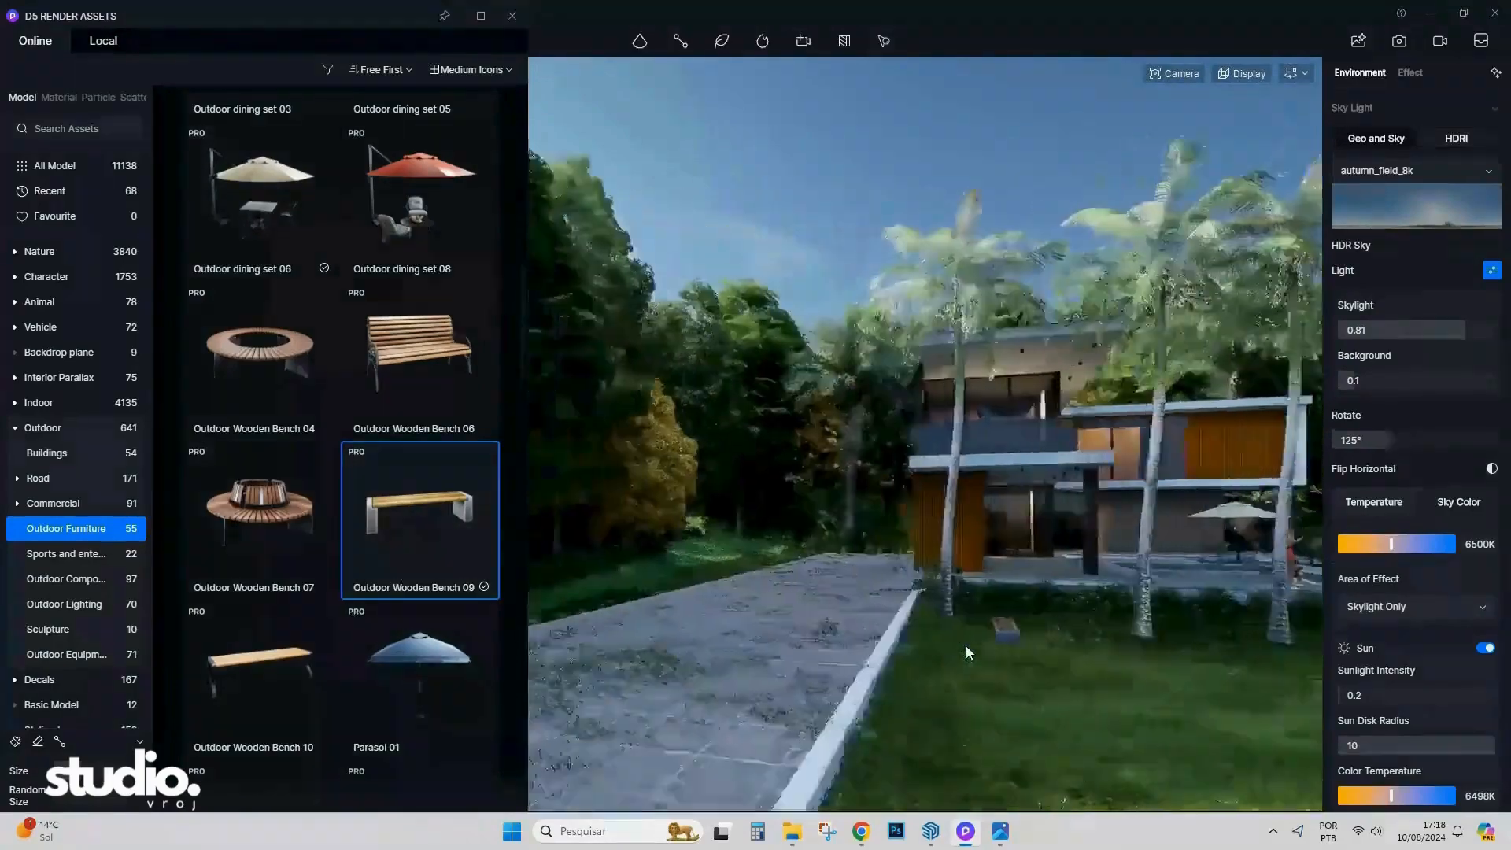
pyautogui.click(925, 620)
pyautogui.press('d')
pyautogui.press('w')
pyautogui.moveTo(958, 634); pyautogui.dragTo(819, 643, button='right')
pyautogui.moveTo(922, 628); pyautogui.dragTo(762, 644)
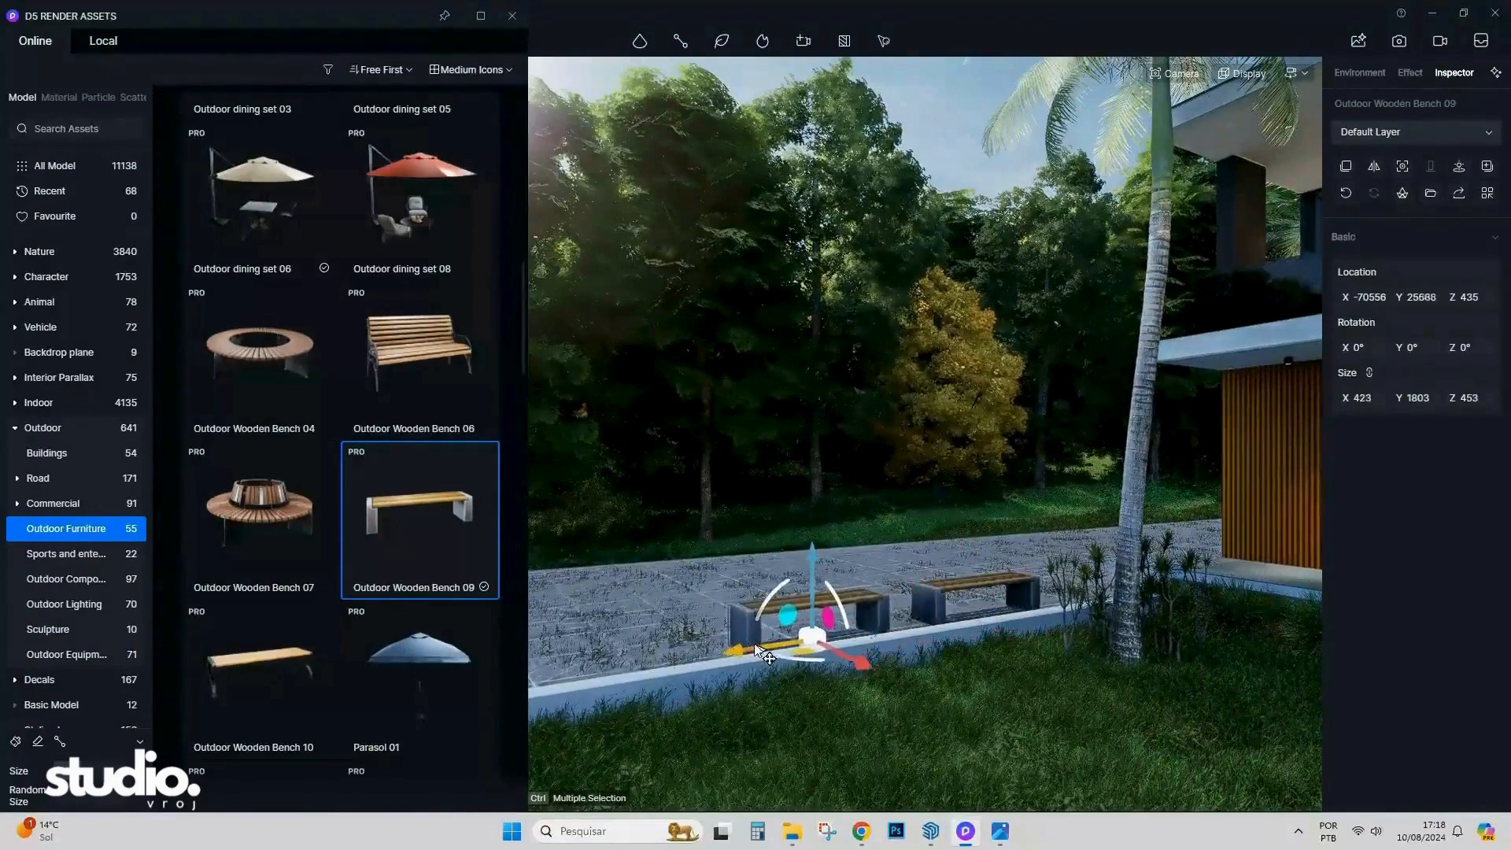
# Place the downloaded outdoor sofa and coffee table combination on the covered terrace in front of the wood-slatted wall.
pyautogui.scroll(1, 349, 437)
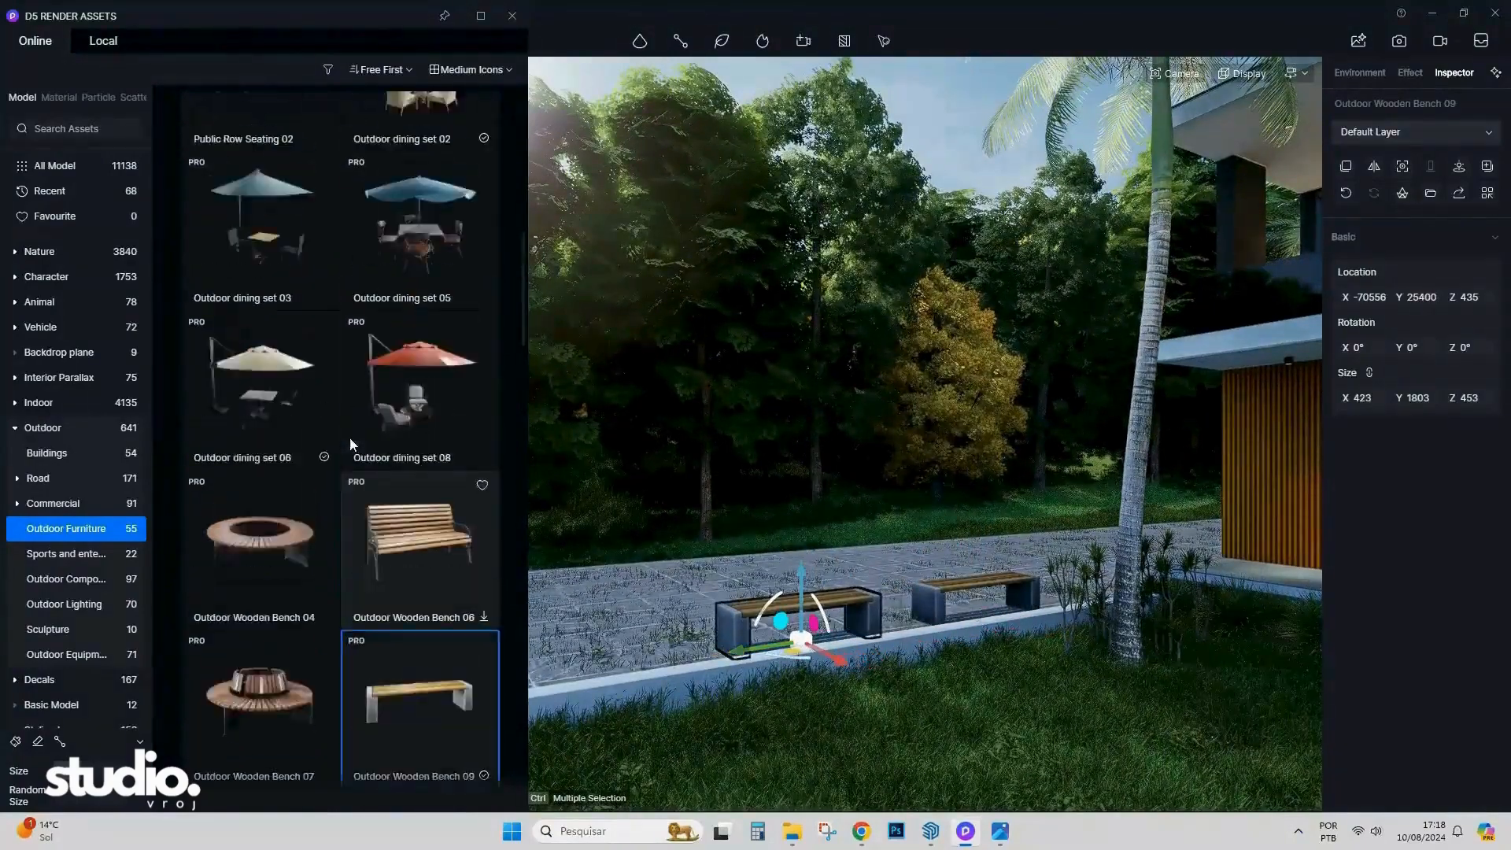
pyautogui.scroll(-10, 348, 442)
pyautogui.scroll(-15, 350, 445)
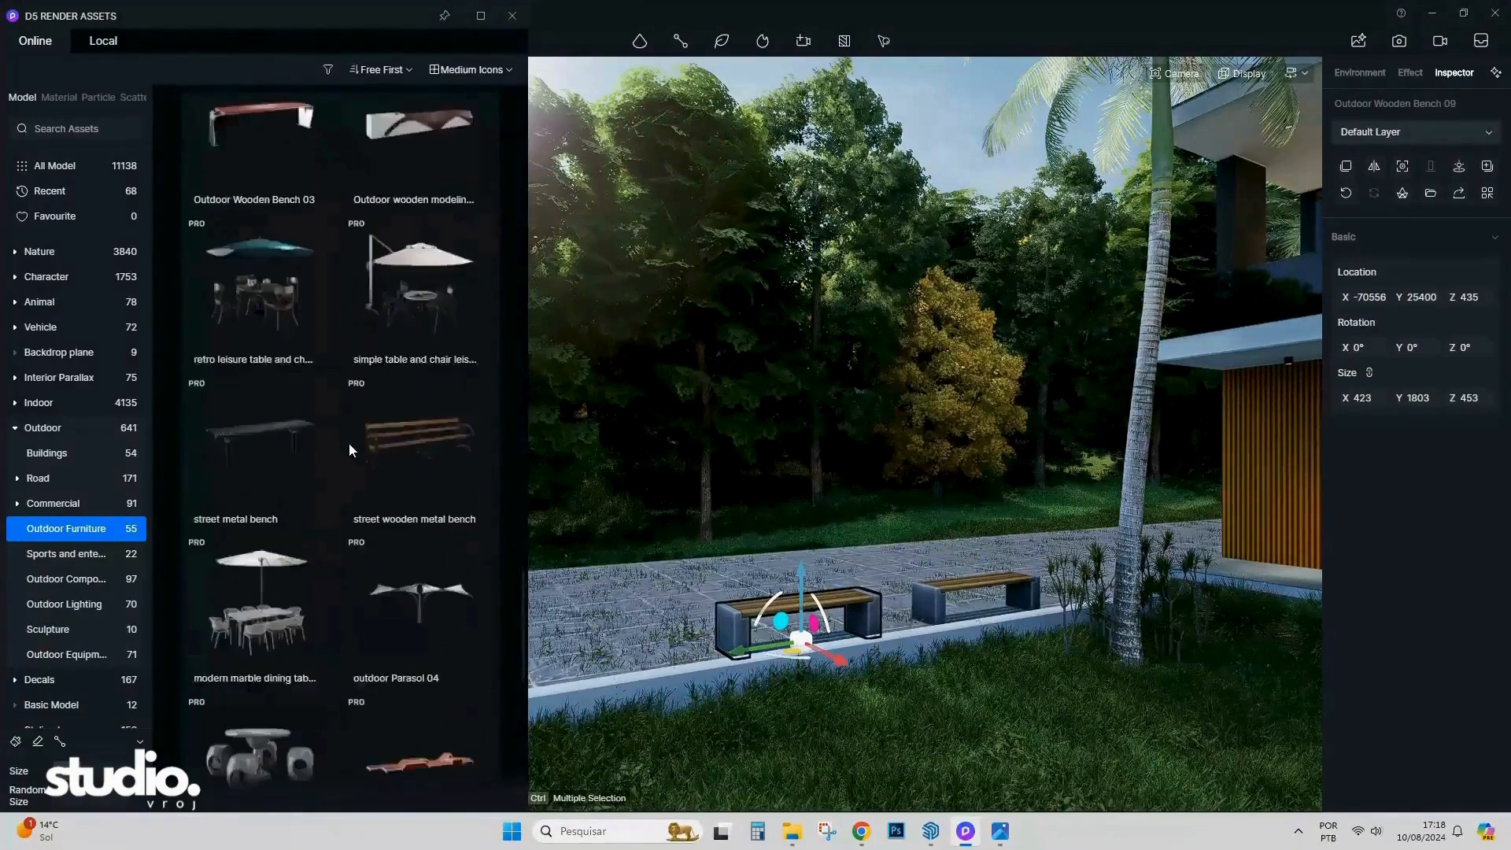
pyautogui.scroll(10, 349, 450)
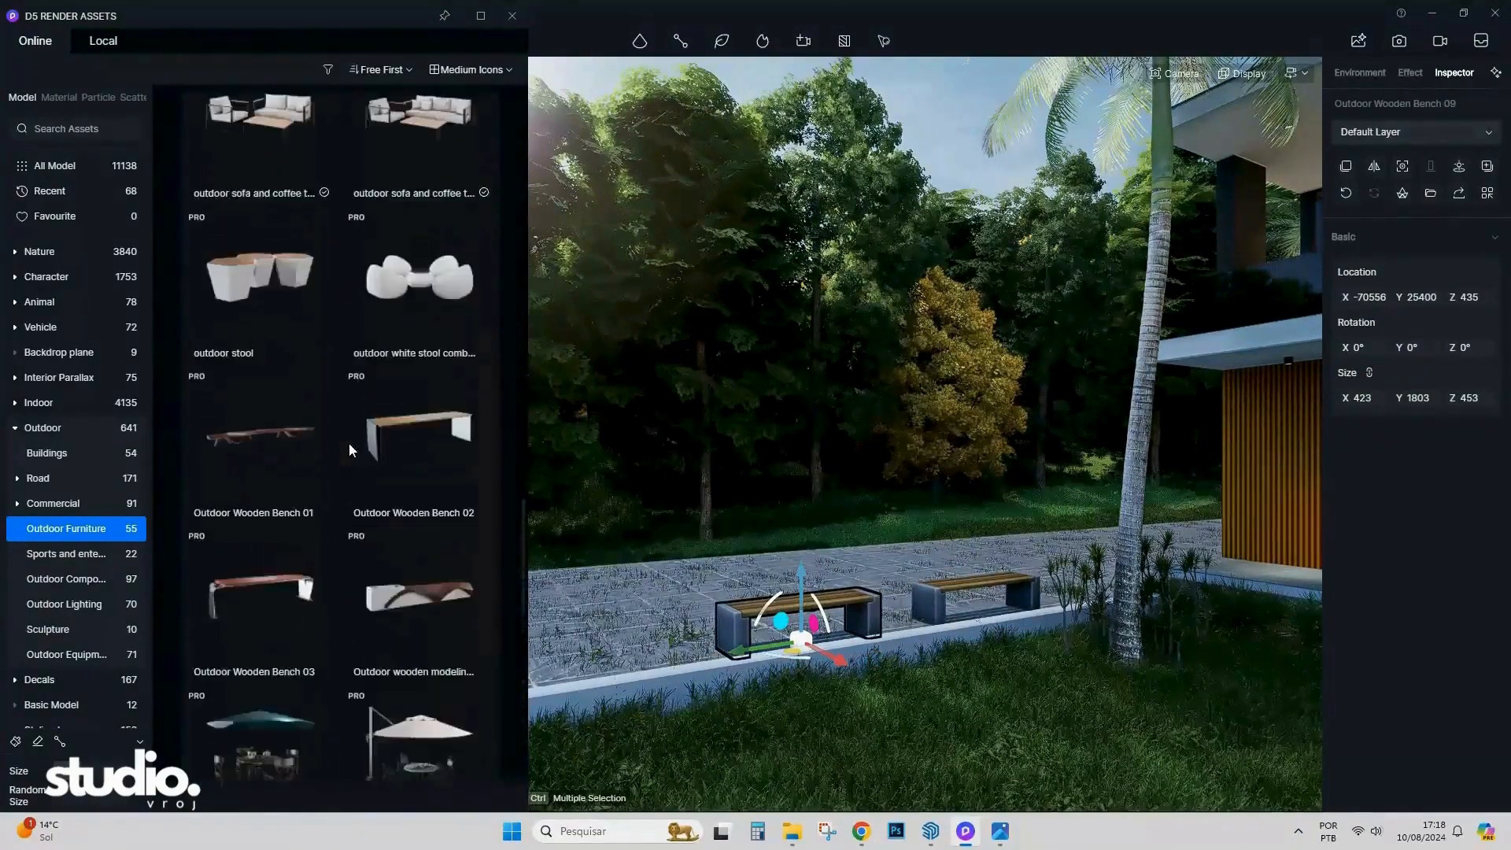
pyautogui.click(385, 409)
pyautogui.moveTo(879, 535); pyautogui.dragTo(1050, 506, button='right')
pyautogui.click(829, 487)
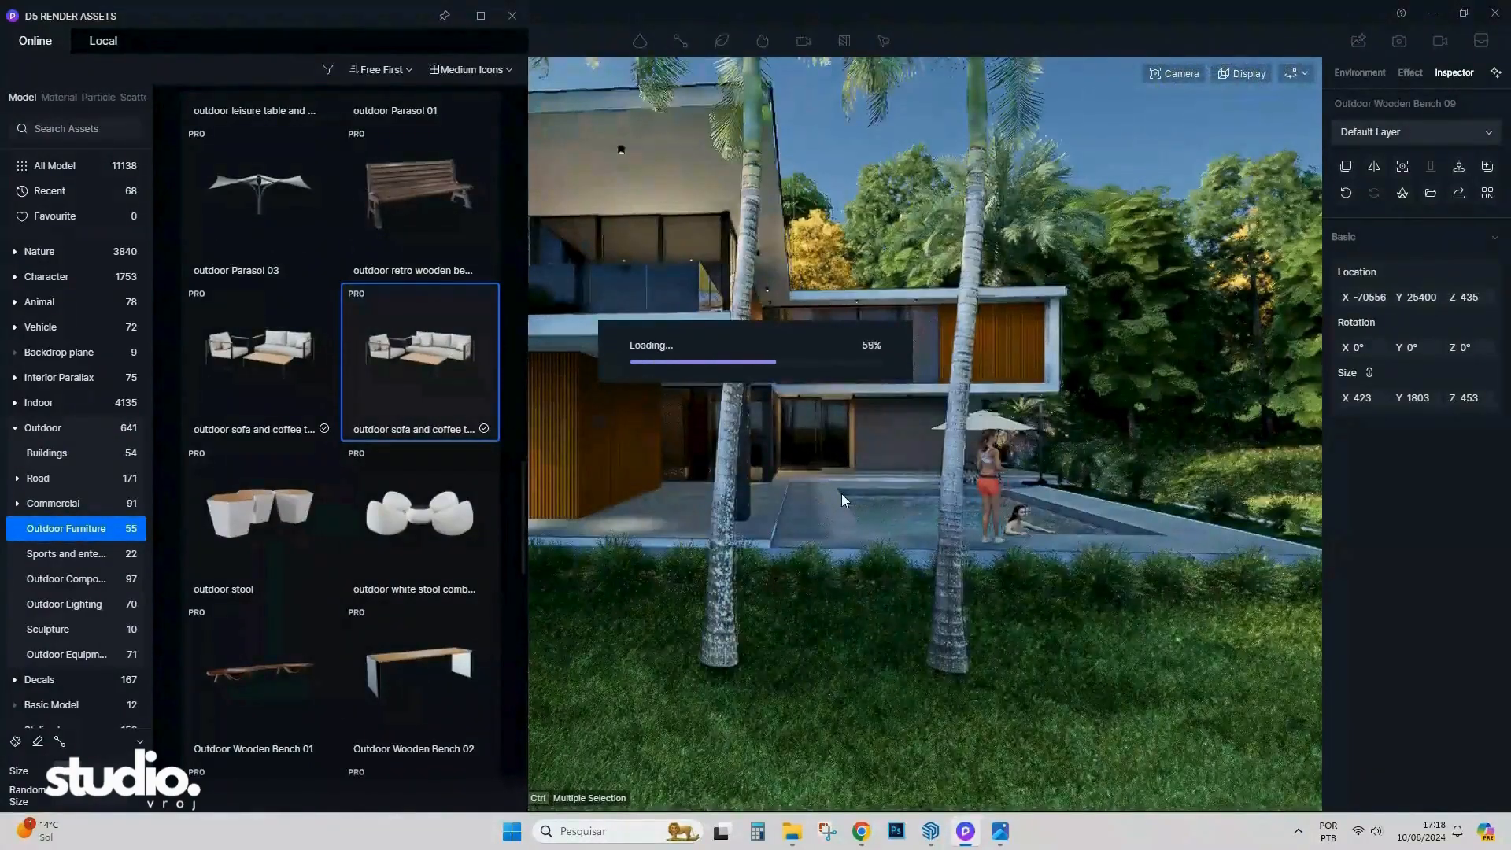
pyautogui.press('w')
pyautogui.moveTo(777, 498); pyautogui.dragTo(709, 567, button='right')
pyautogui.press('w')
pyautogui.click(708, 566)
pyautogui.press('Escape')
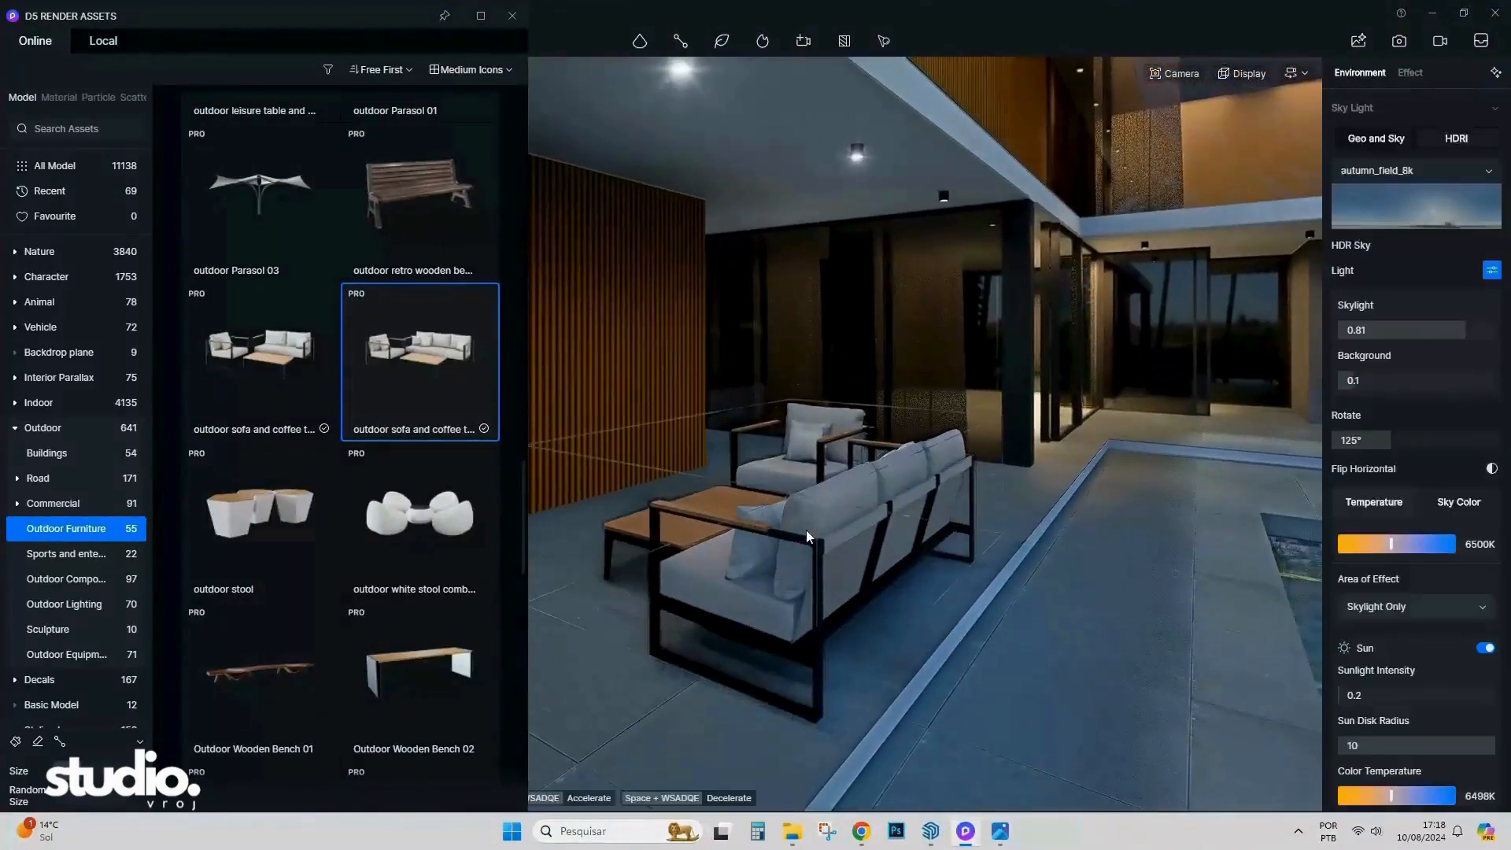
# Rotate the sofa set to 180° about Z and slide it along the terrace to Y 35617.
pyautogui.click(798, 527)
pyautogui.click(1469, 347)
pyautogui.press('Return')
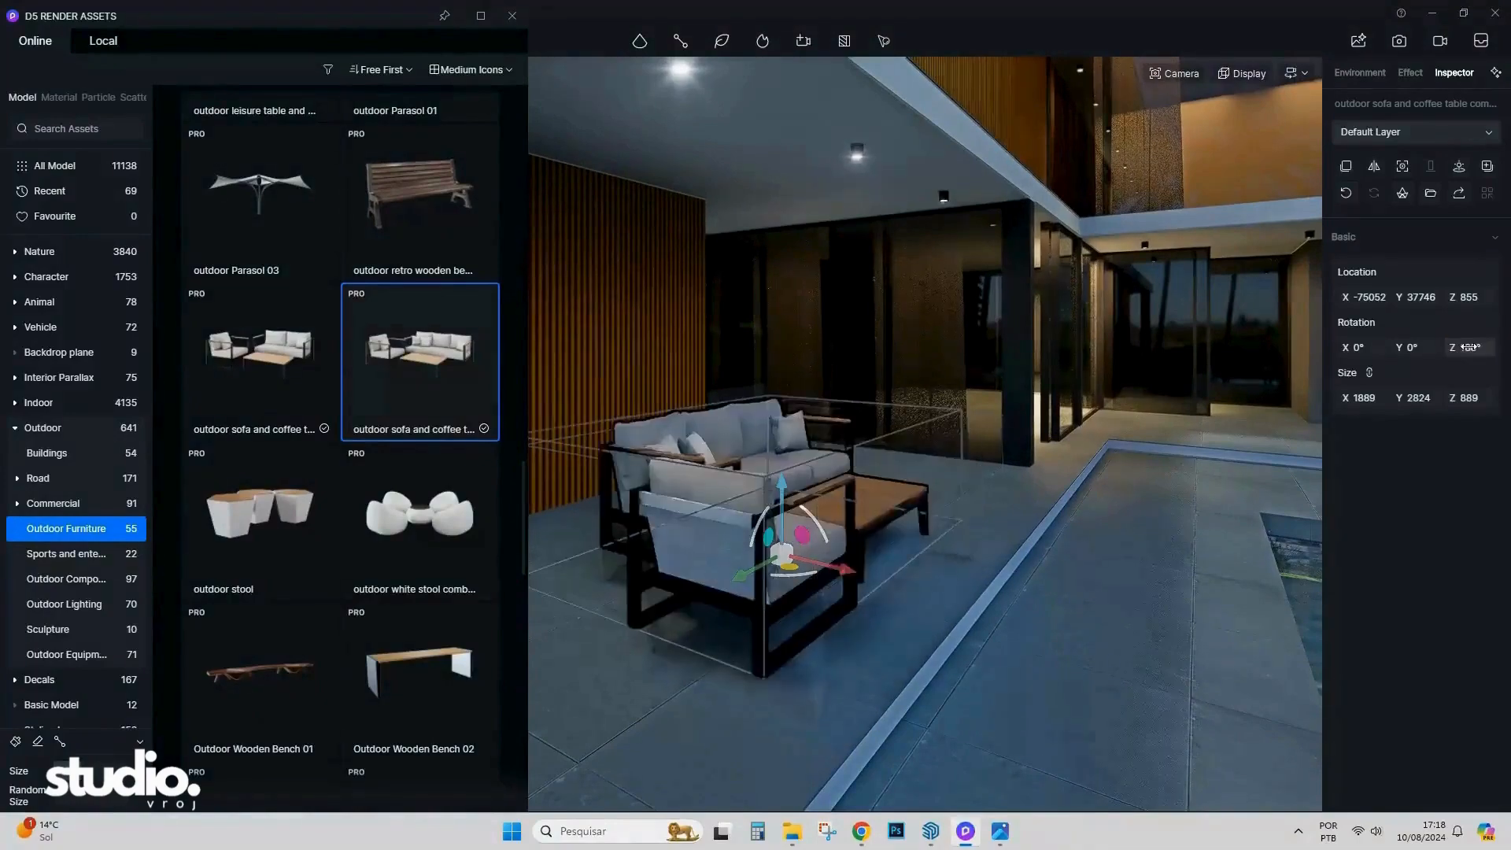
pyautogui.moveTo(1015, 503); pyautogui.dragTo(782, 518, button='right')
pyautogui.press('s')
pyautogui.press('w')
pyautogui.press('a')
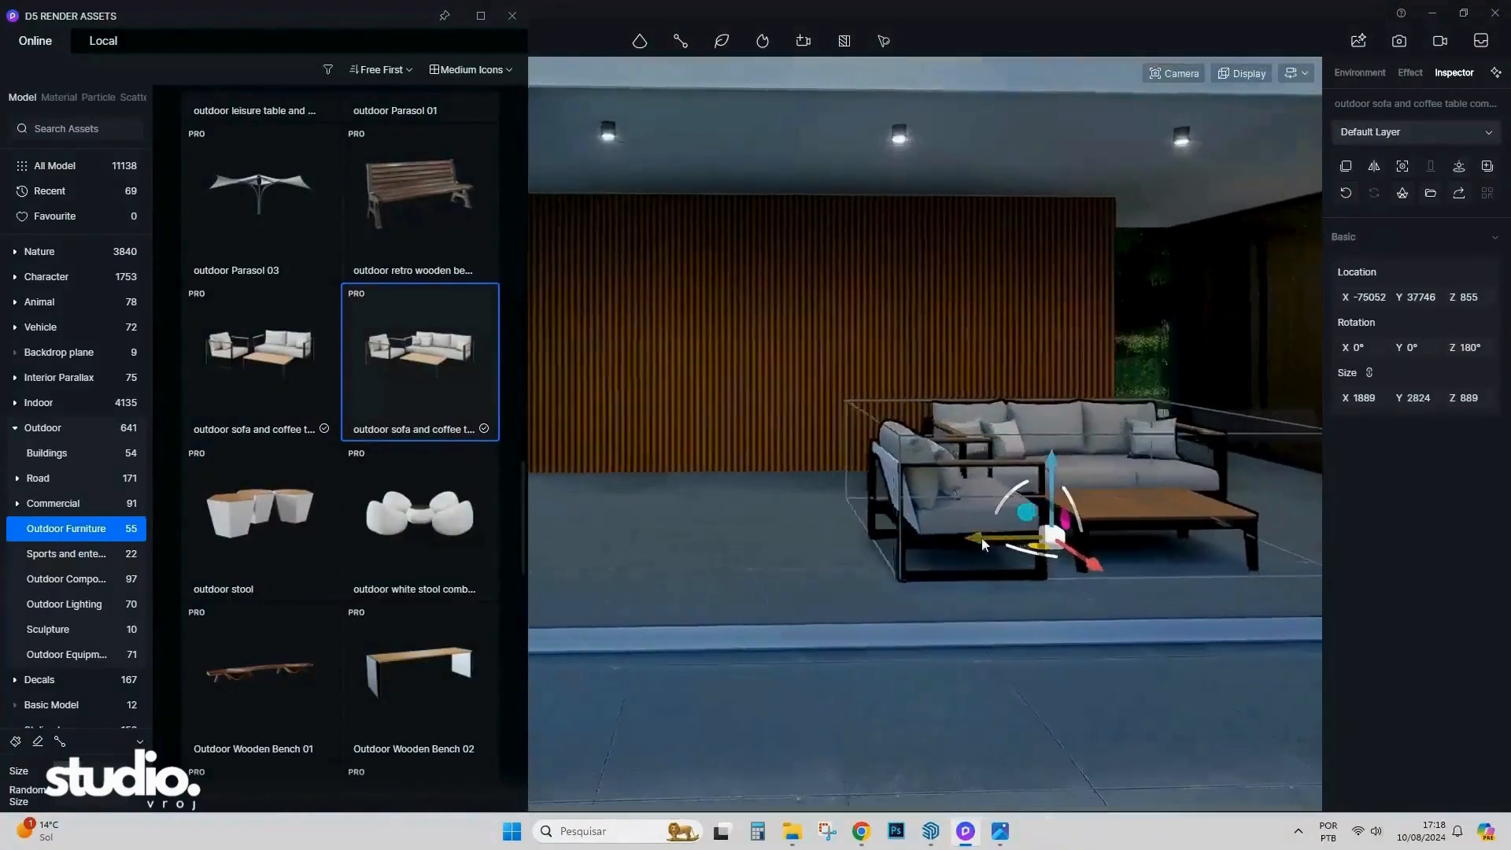
pyautogui.moveTo(1082, 543); pyautogui.dragTo(806, 541)
# Try mirroring the sofa set, flip it back, and shift it to X -74739 toward the slatted wall.
pyautogui.click(1375, 166)
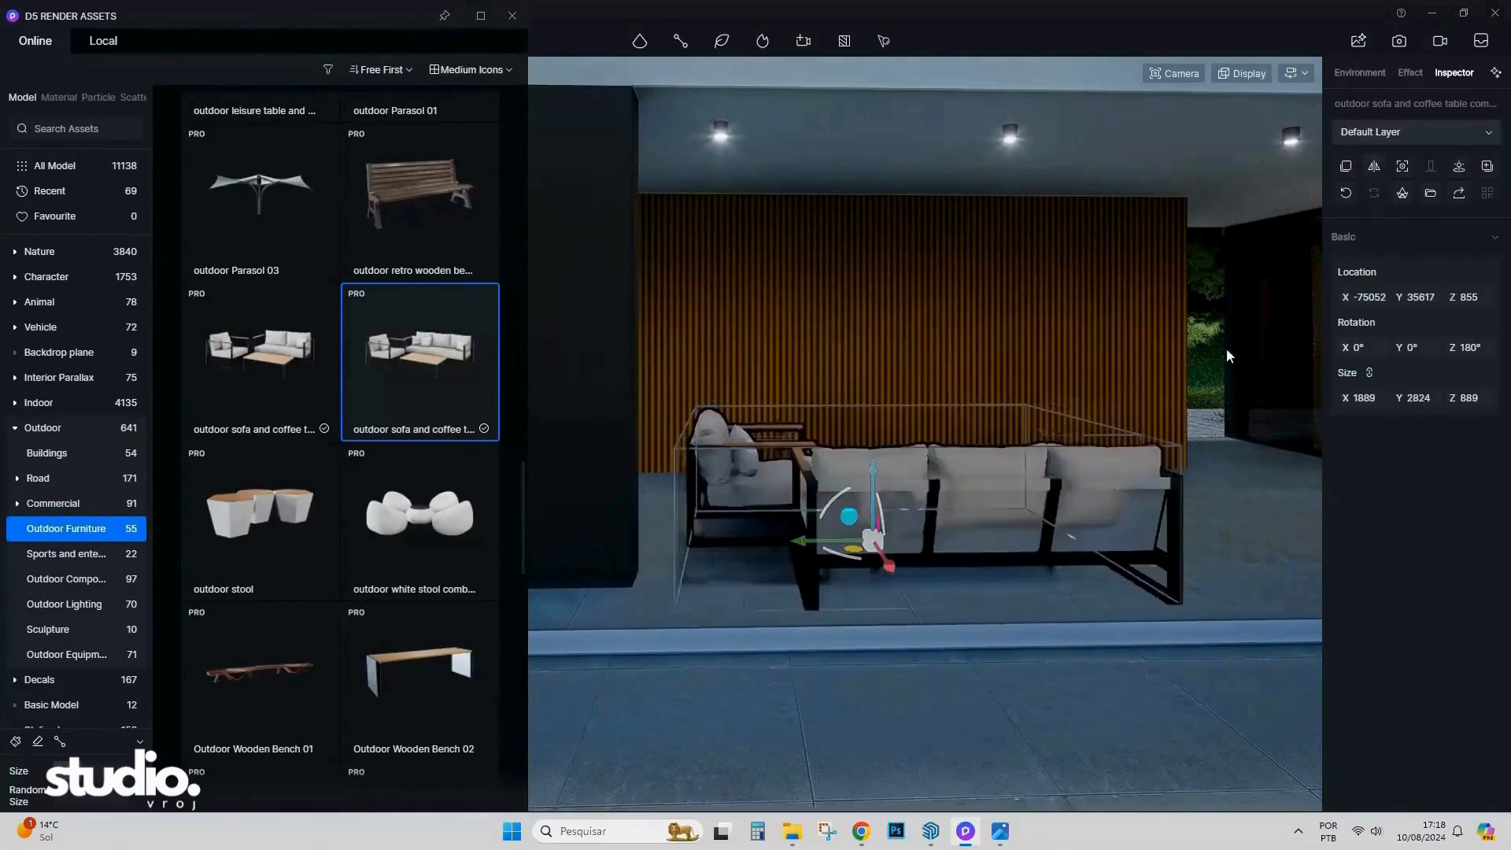
pyautogui.click(1379, 166)
pyautogui.press('w')
pyautogui.press('s')
pyautogui.moveTo(915, 542); pyautogui.dragTo(850, 564, button='right')
pyautogui.moveTo(857, 560); pyautogui.dragTo(865, 552)
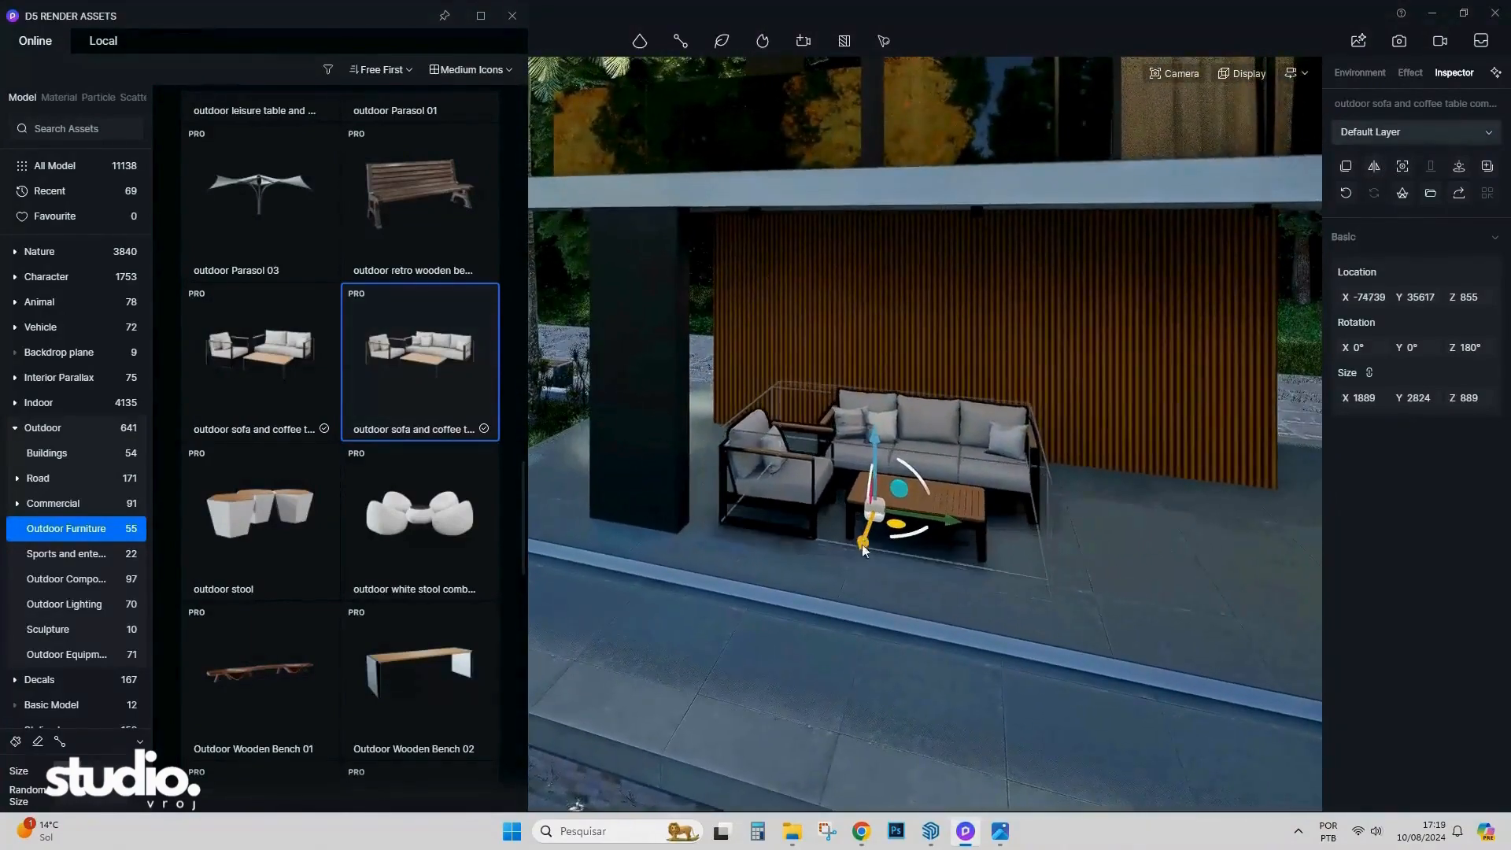
# Find the indoor furniture tables in the asset library and download Modern light marble dining table 02.
pyautogui.click(512, 15)
pyautogui.moveTo(729, 368); pyautogui.dragTo(988, 339, button='right')
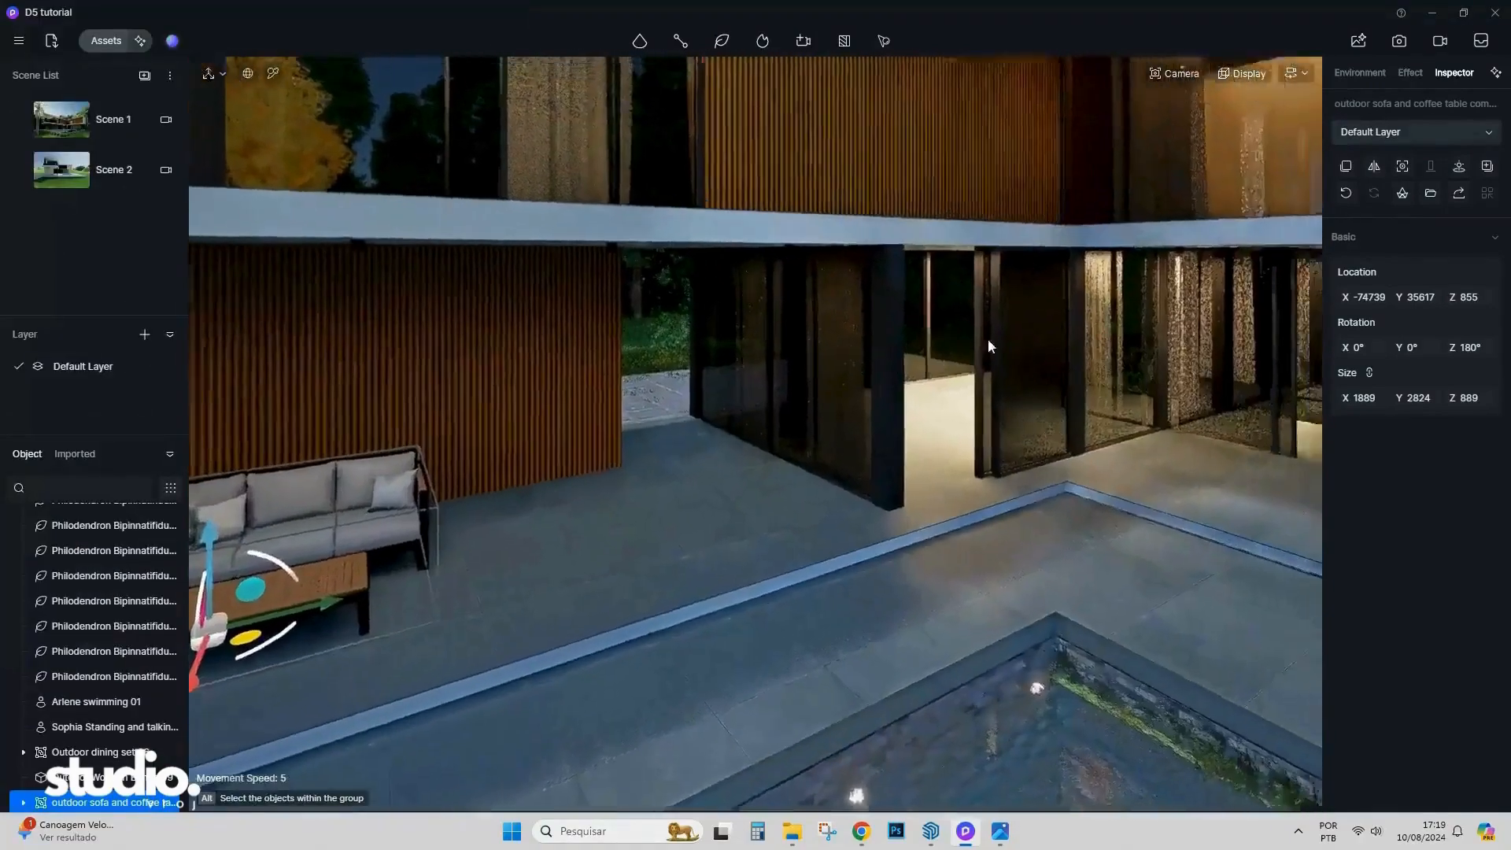
pyautogui.click(106, 40)
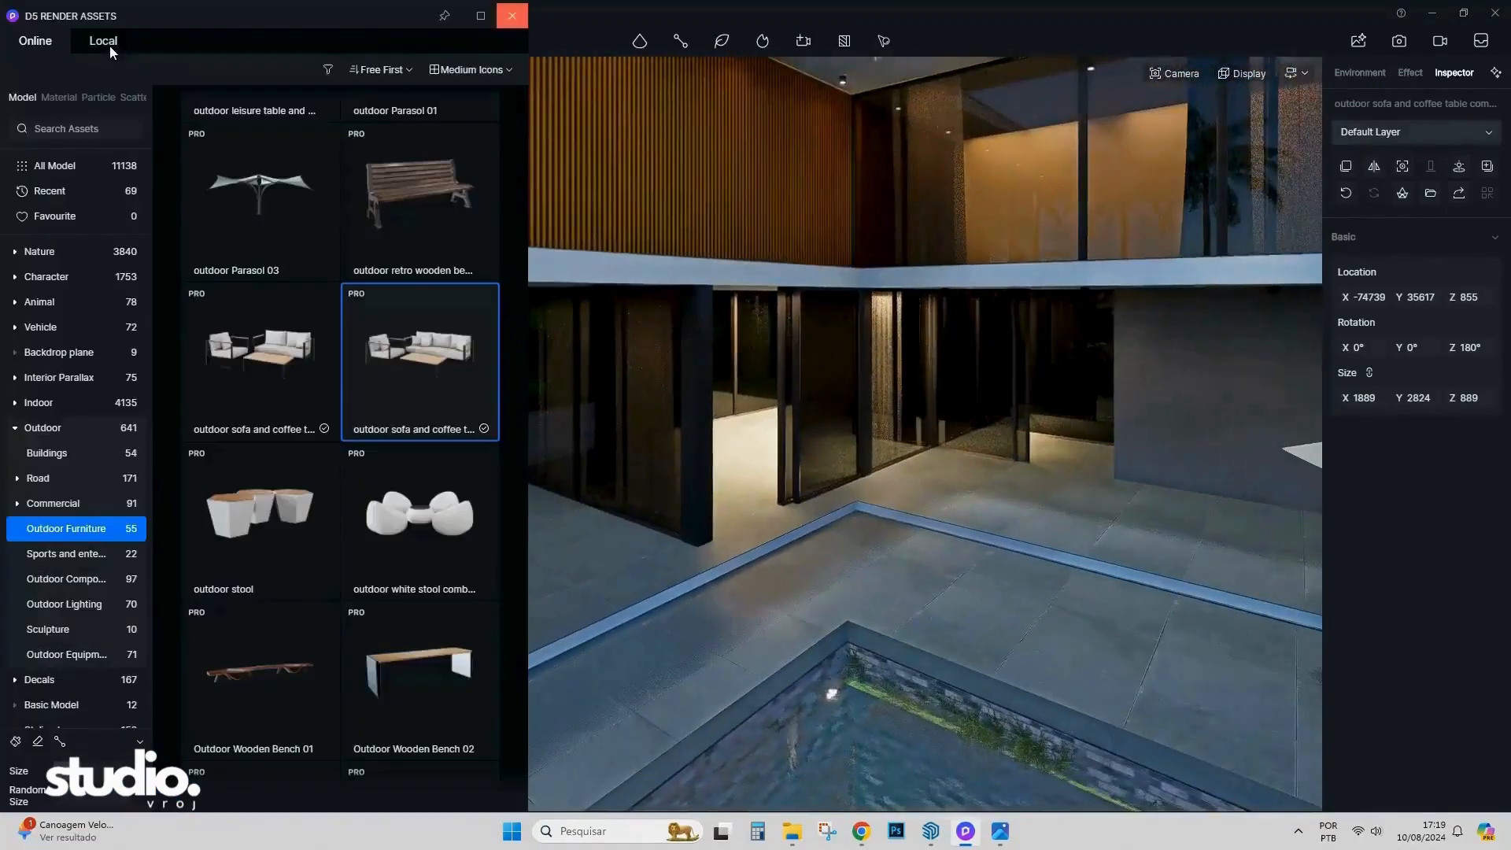
pyautogui.click(15, 427)
pyautogui.click(15, 403)
pyautogui.click(61, 580)
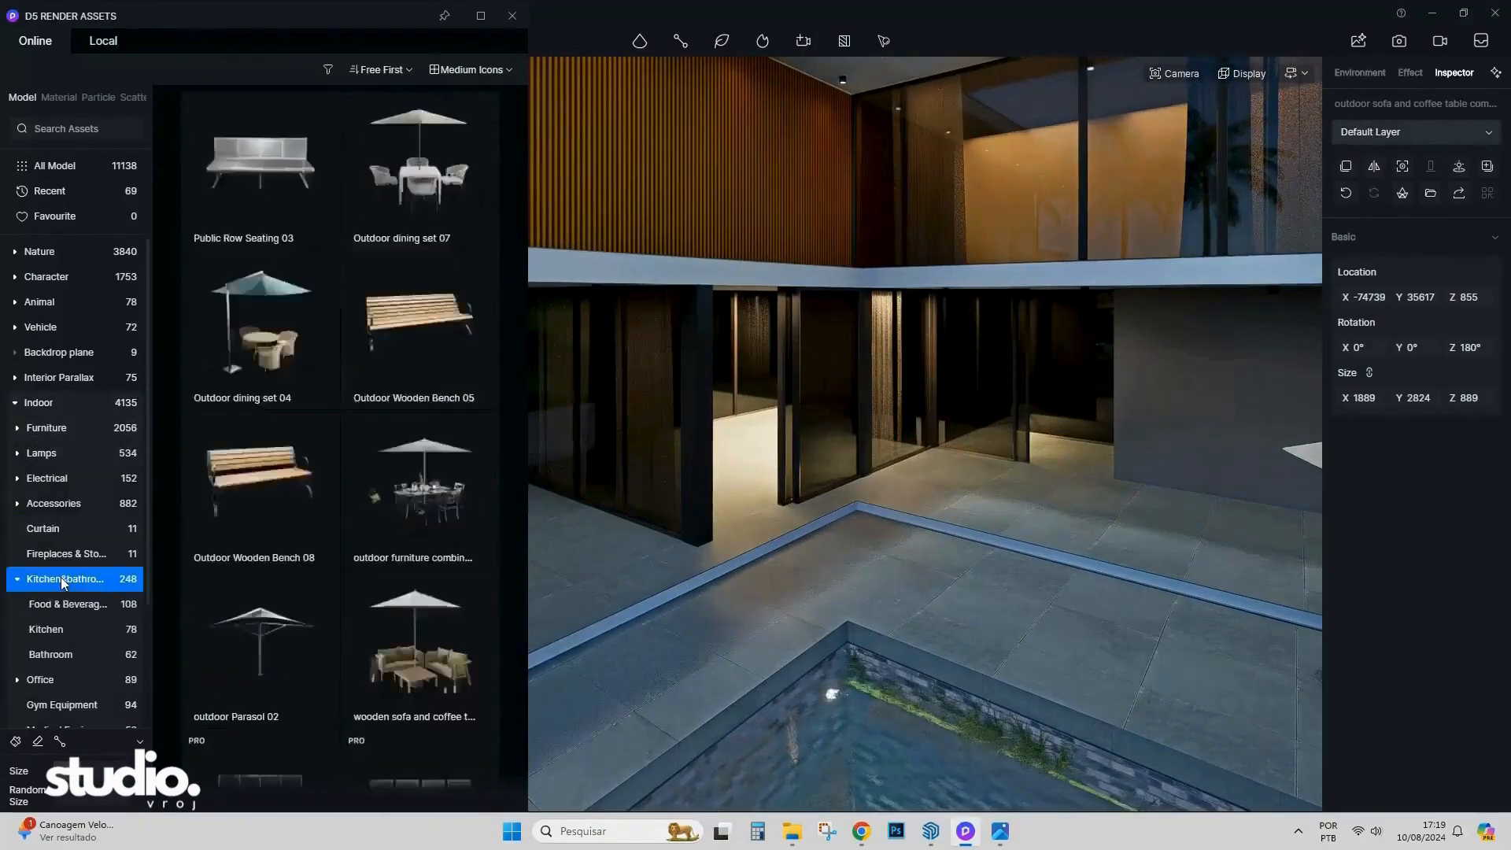
pyautogui.click(46, 429)
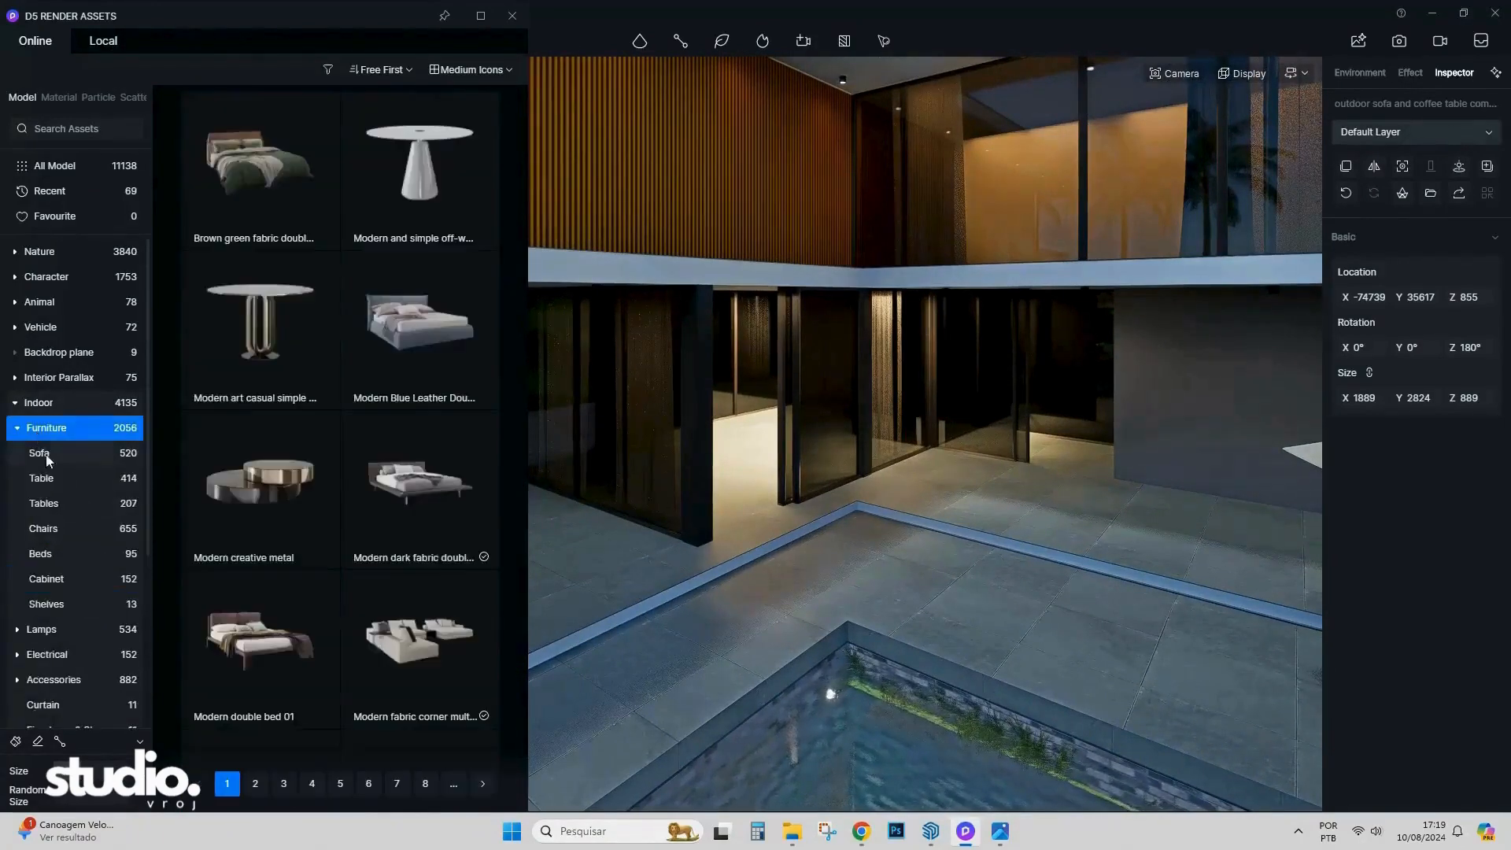
pyautogui.click(66, 501)
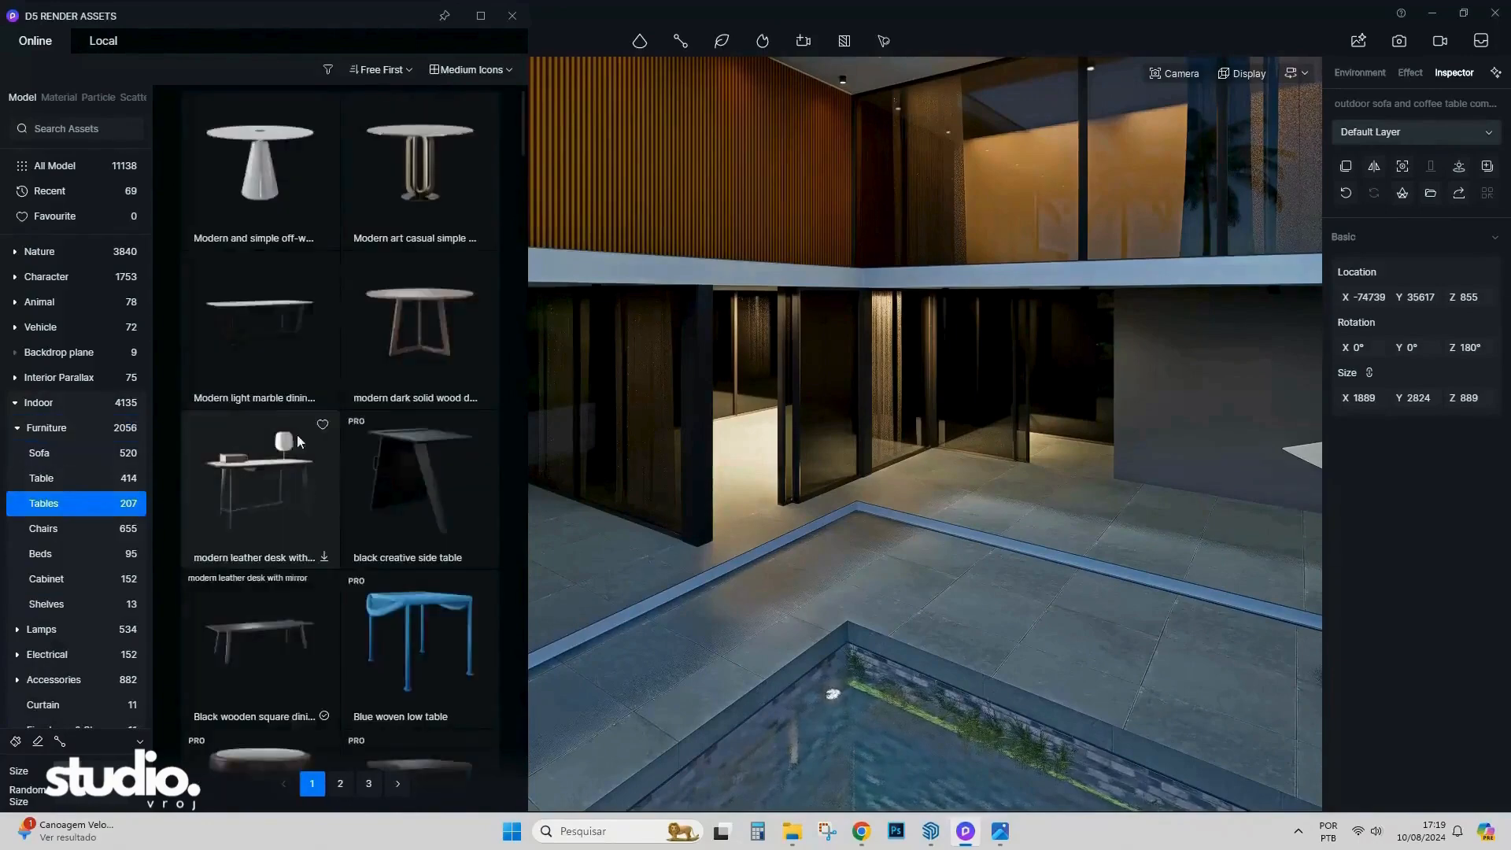
pyautogui.click(274, 354)
pyautogui.scroll(-2, 283, 425)
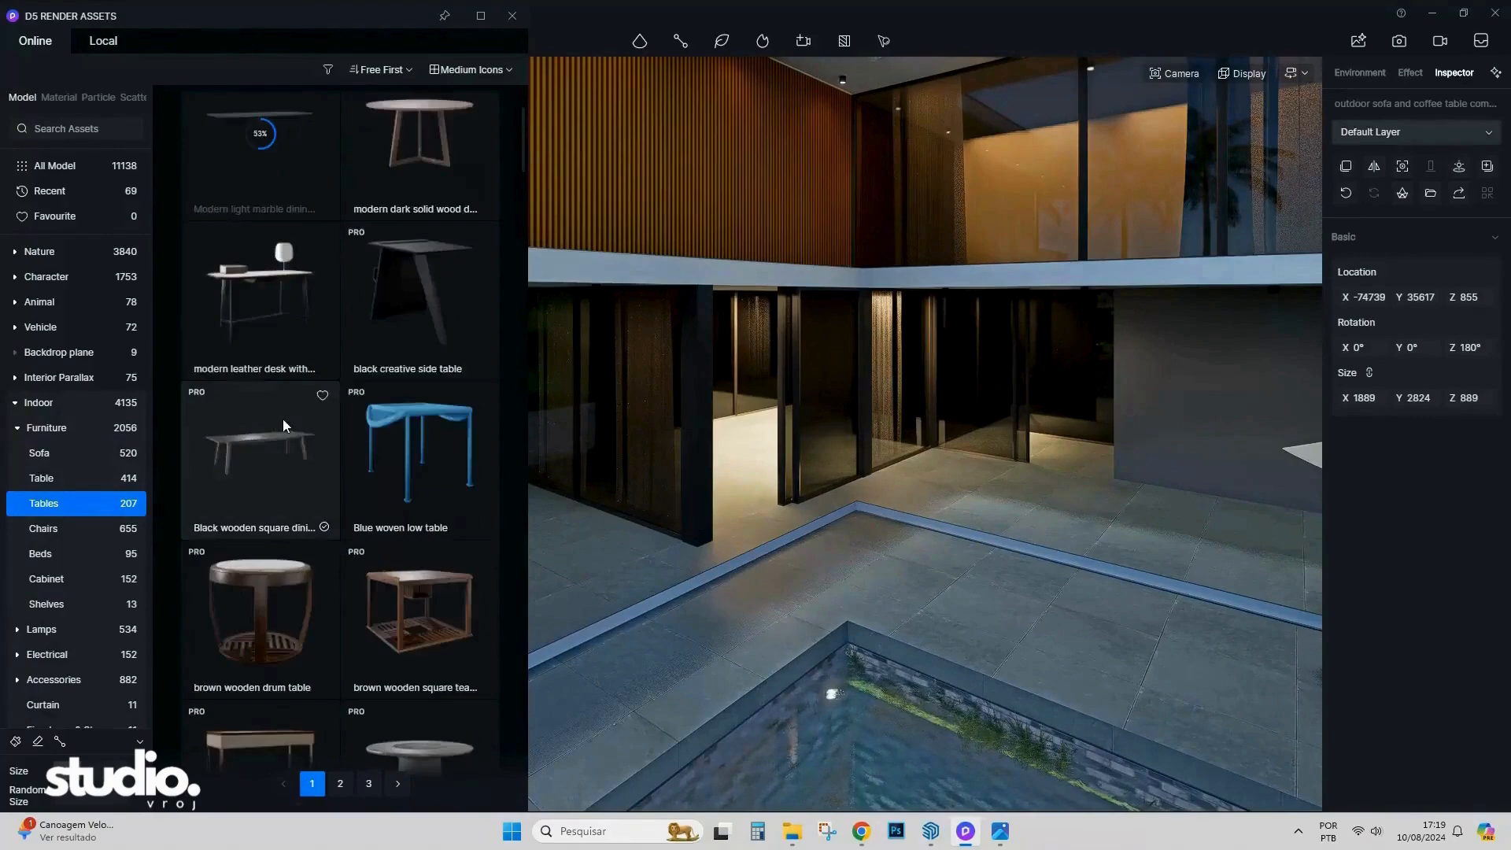
pyautogui.scroll(3, 282, 418)
# Place the marble dining table inside the lit ground-floor room behind the glass doors and close the asset library.
pyautogui.click(280, 309)
pyautogui.scroll(3, 744, 482)
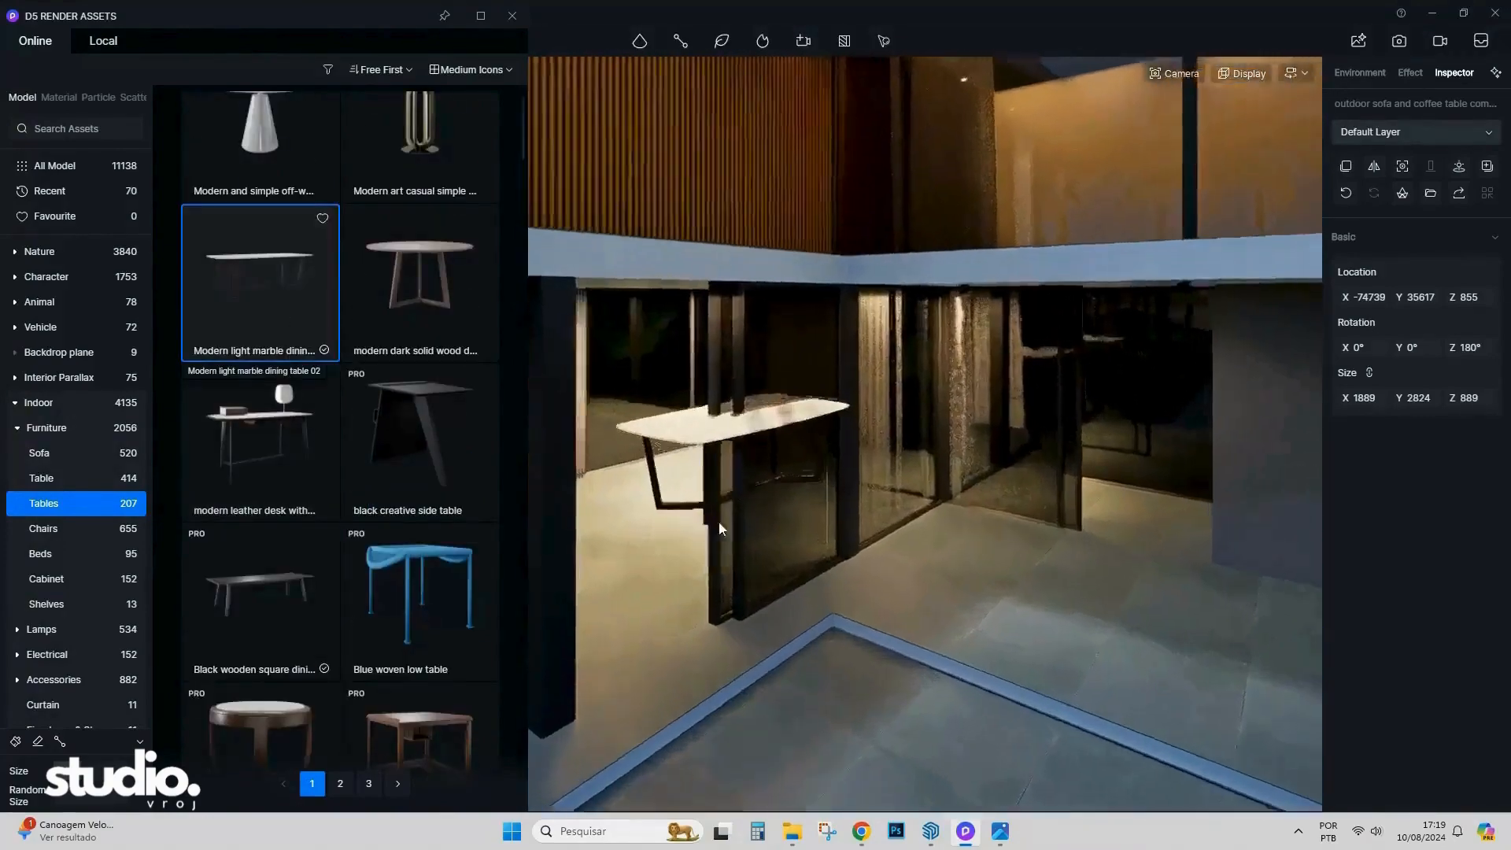
pyautogui.click(716, 668)
pyautogui.press('Escape')
pyautogui.press('Escape')
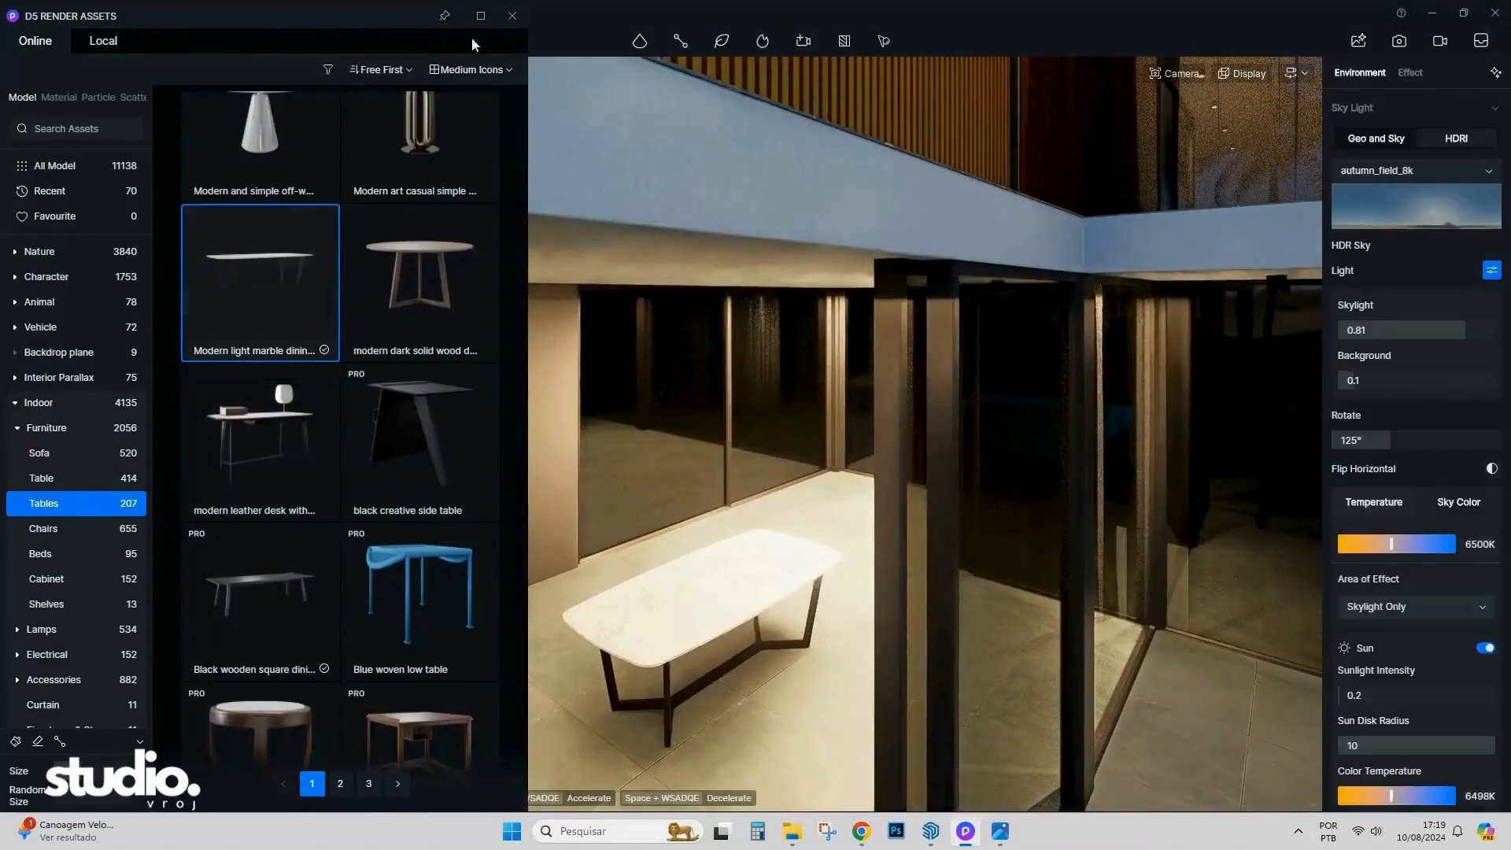
pyautogui.click(512, 15)
# From the Scene 1 view, slide the sofa set along the terrace to Y 36145 and save the project.
pyautogui.click(114, 119)
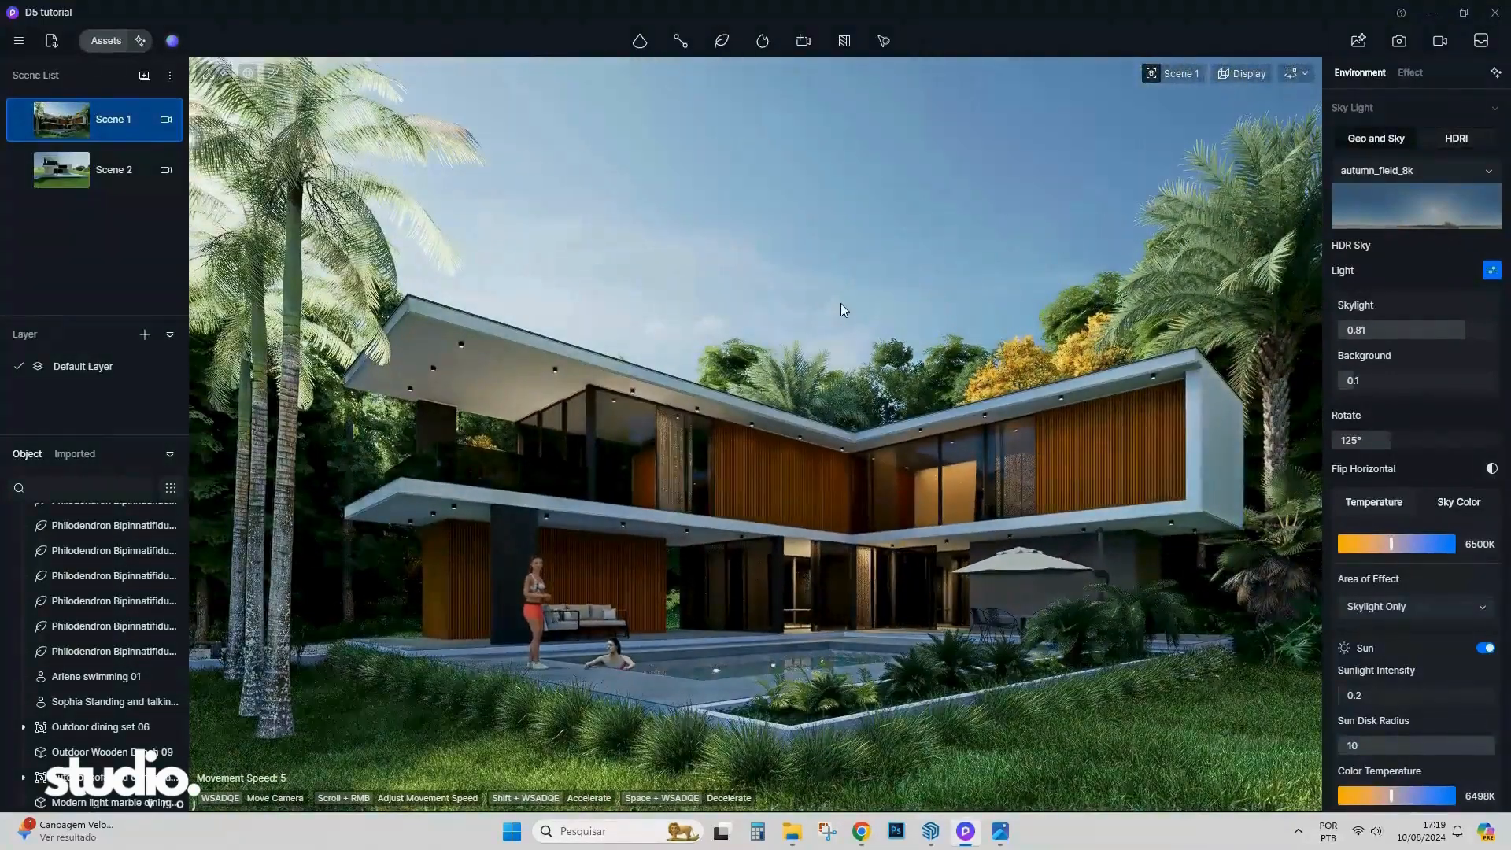
pyautogui.click(773, 635)
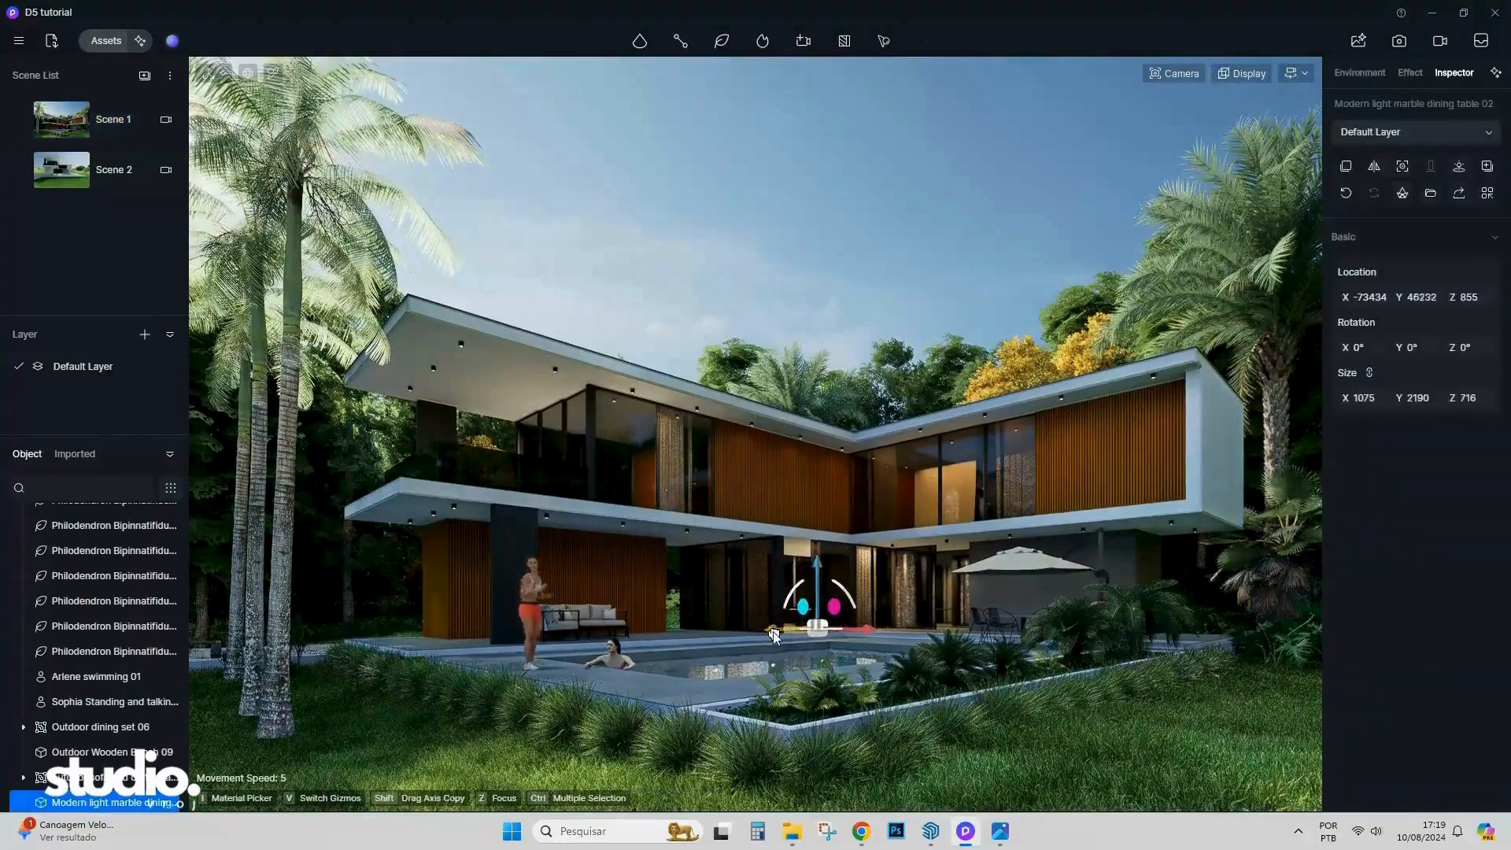
pyautogui.click(807, 280)
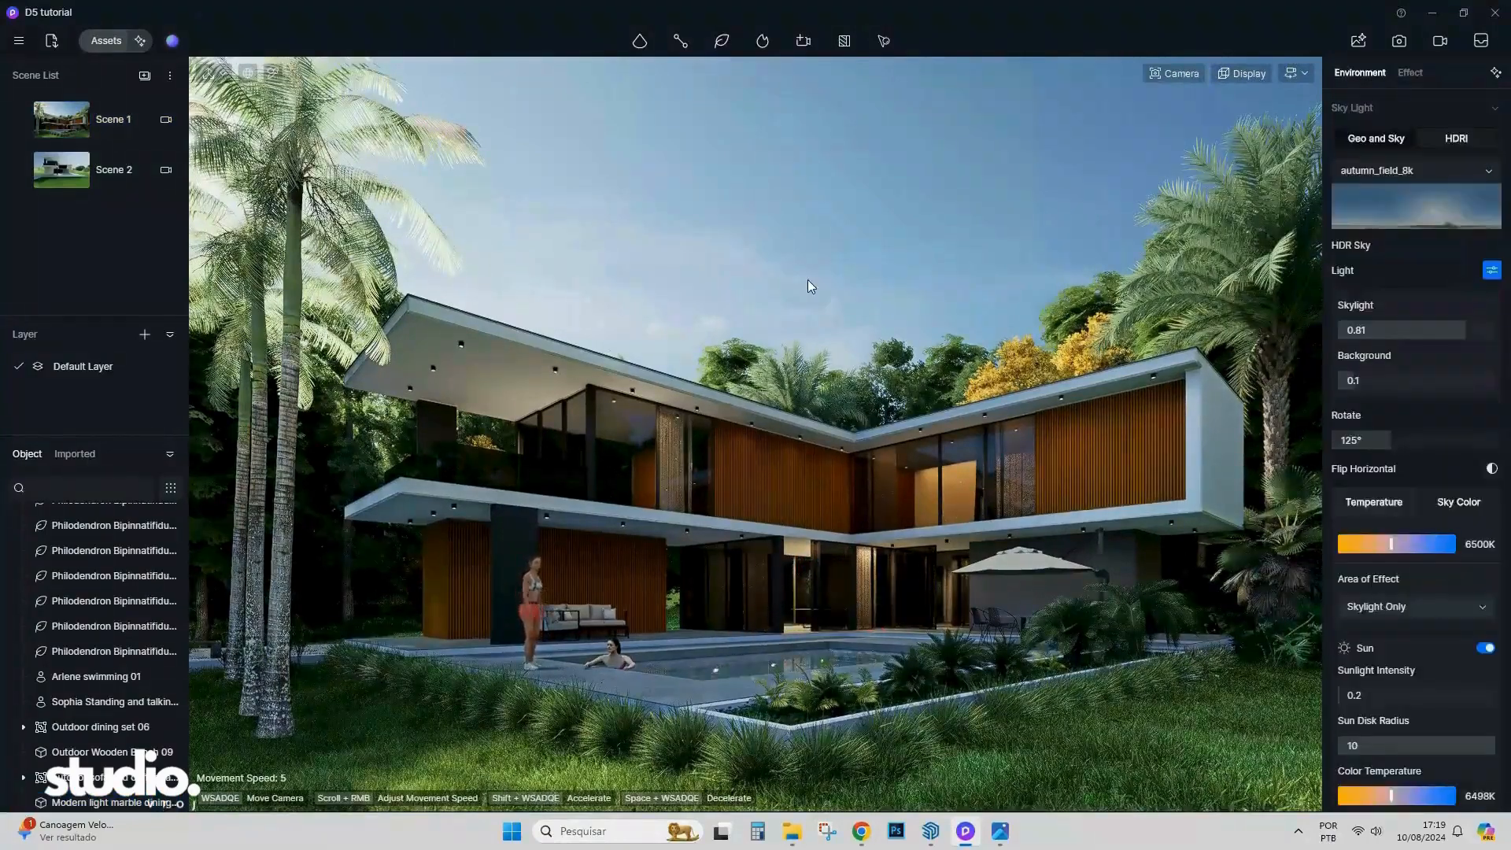
pyautogui.click(535, 638)
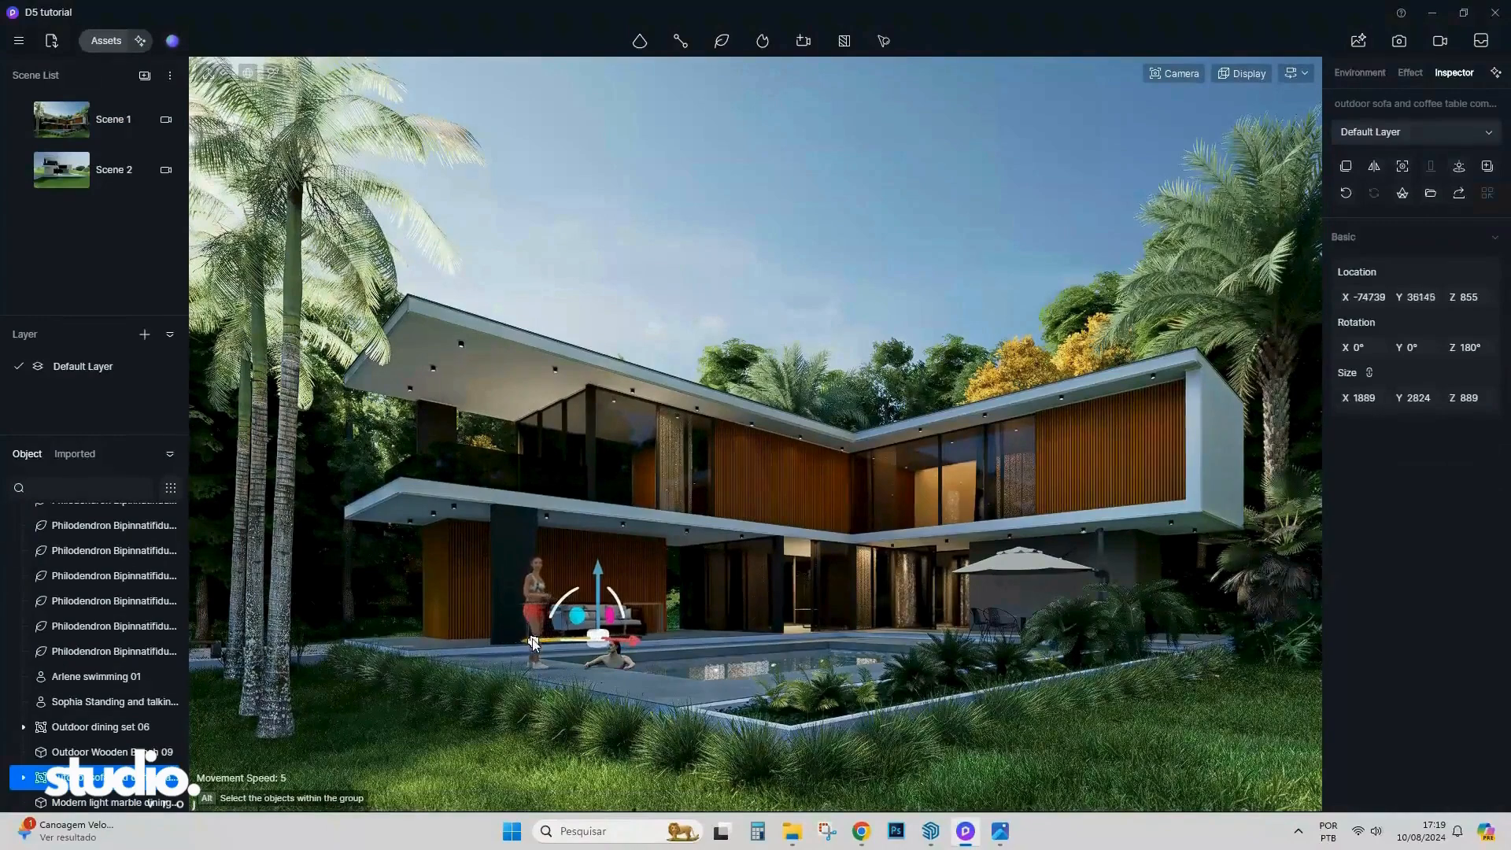
pyautogui.click(699, 271)
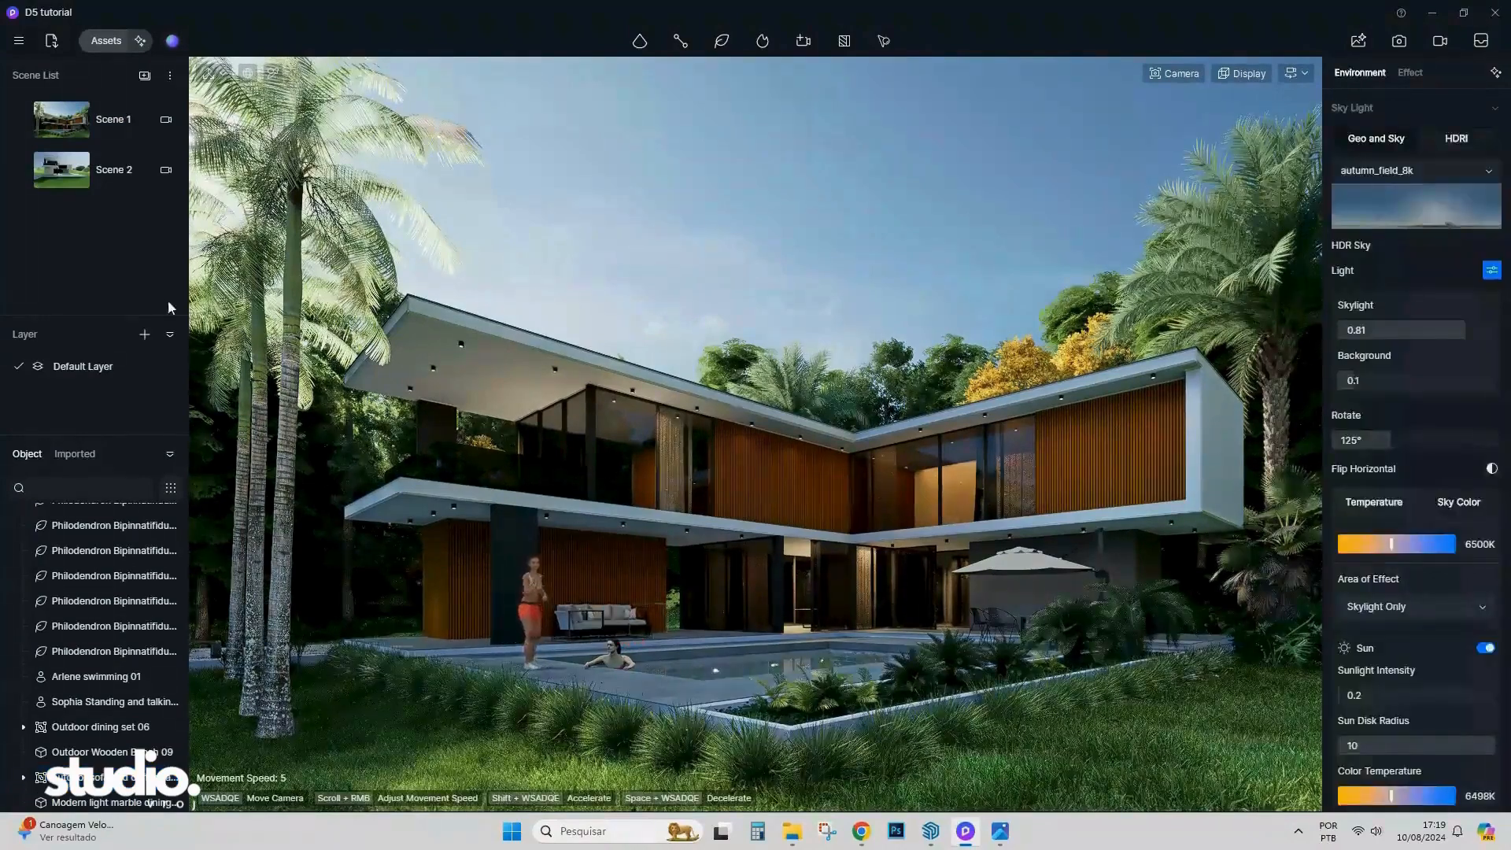
pyautogui.hotkey('ctrl', 's')
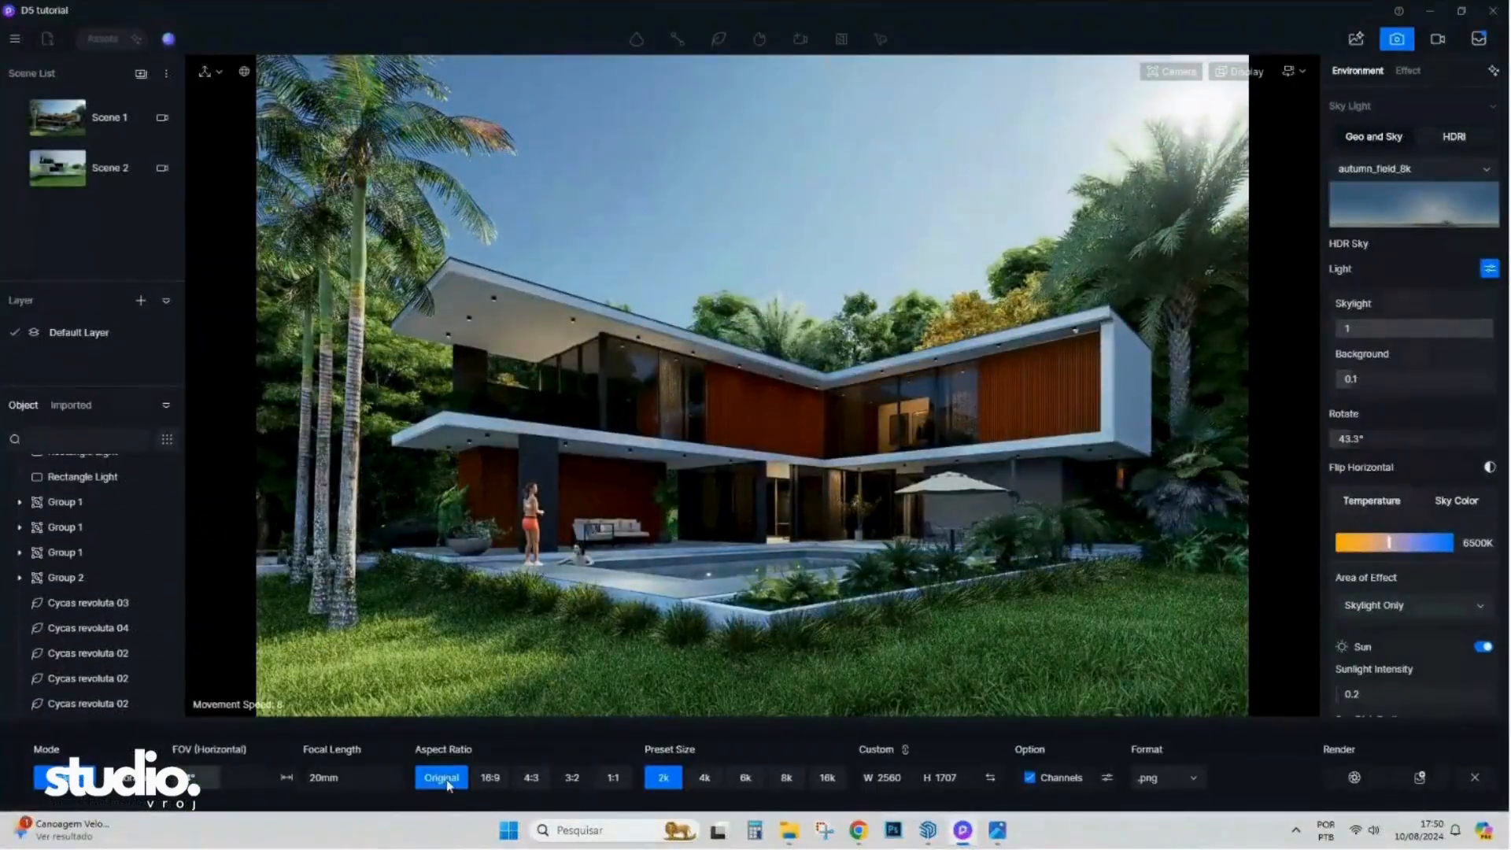
# Open the channel options for the still image render.
pyautogui.click(1102, 779)
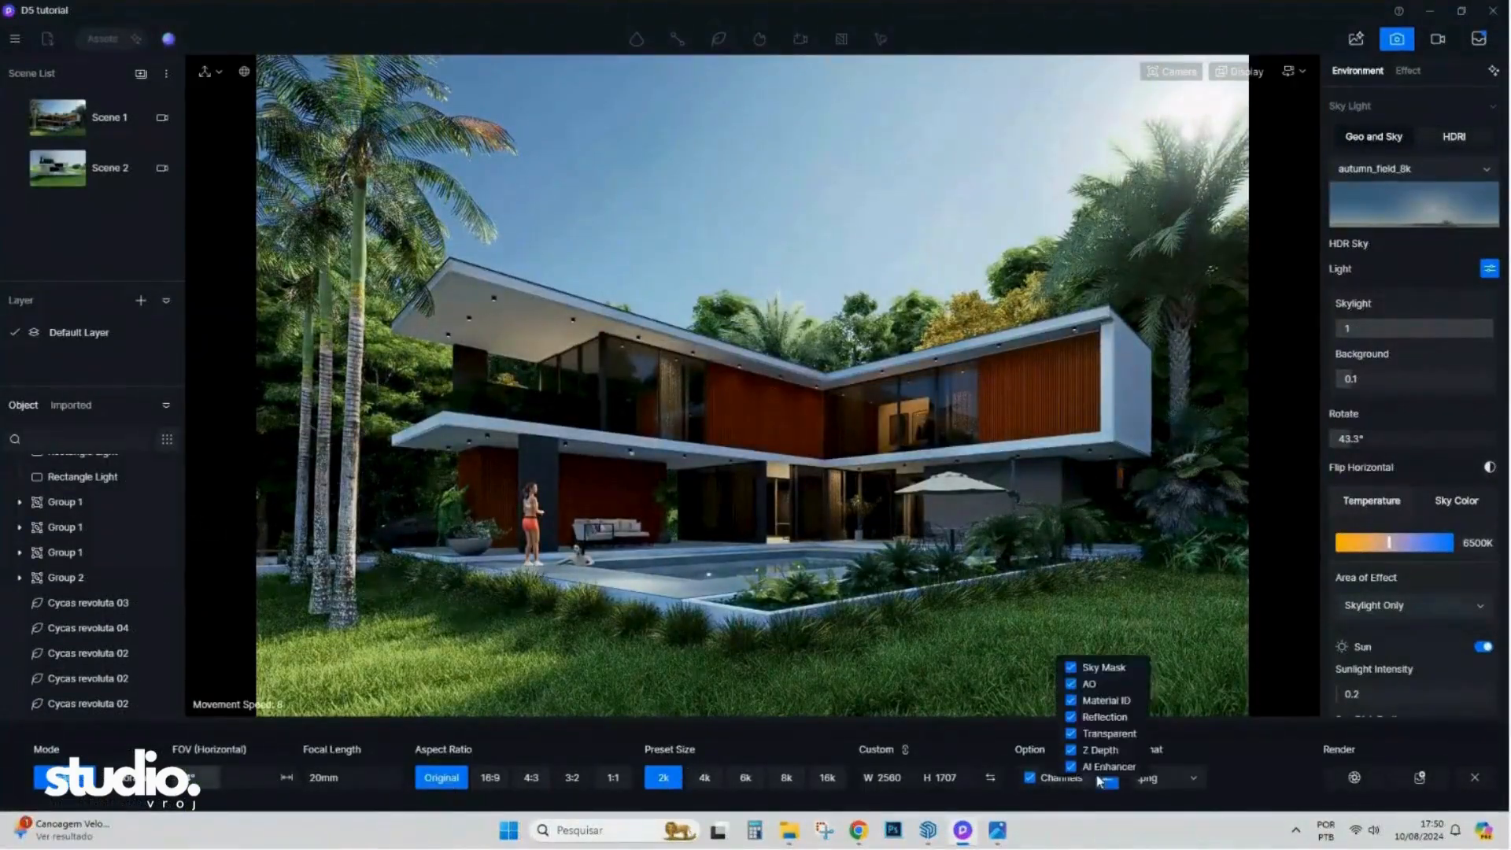